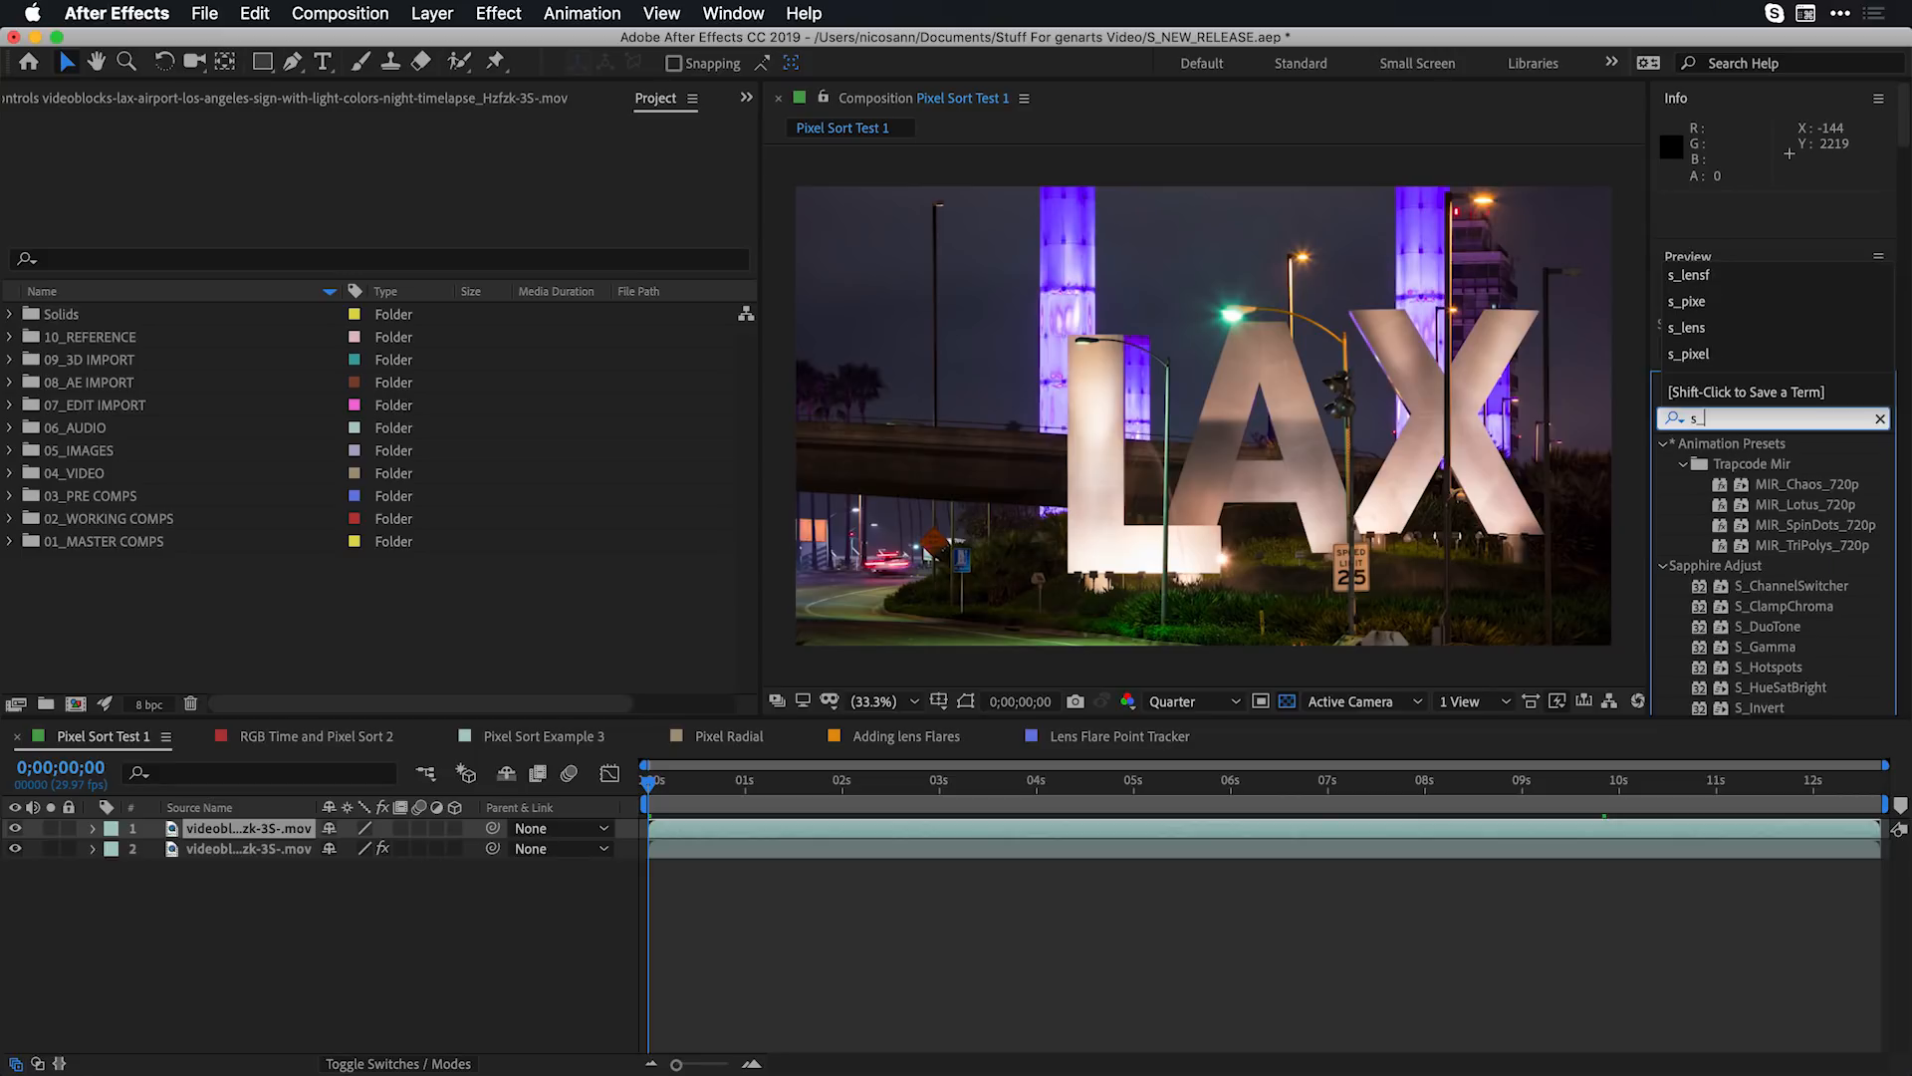
Find the S_PixelSort effect and apply it to the top video layer of Pixel Sort Test 1
type("pixel")
left_click_drag(1799, 468, 264, 832)
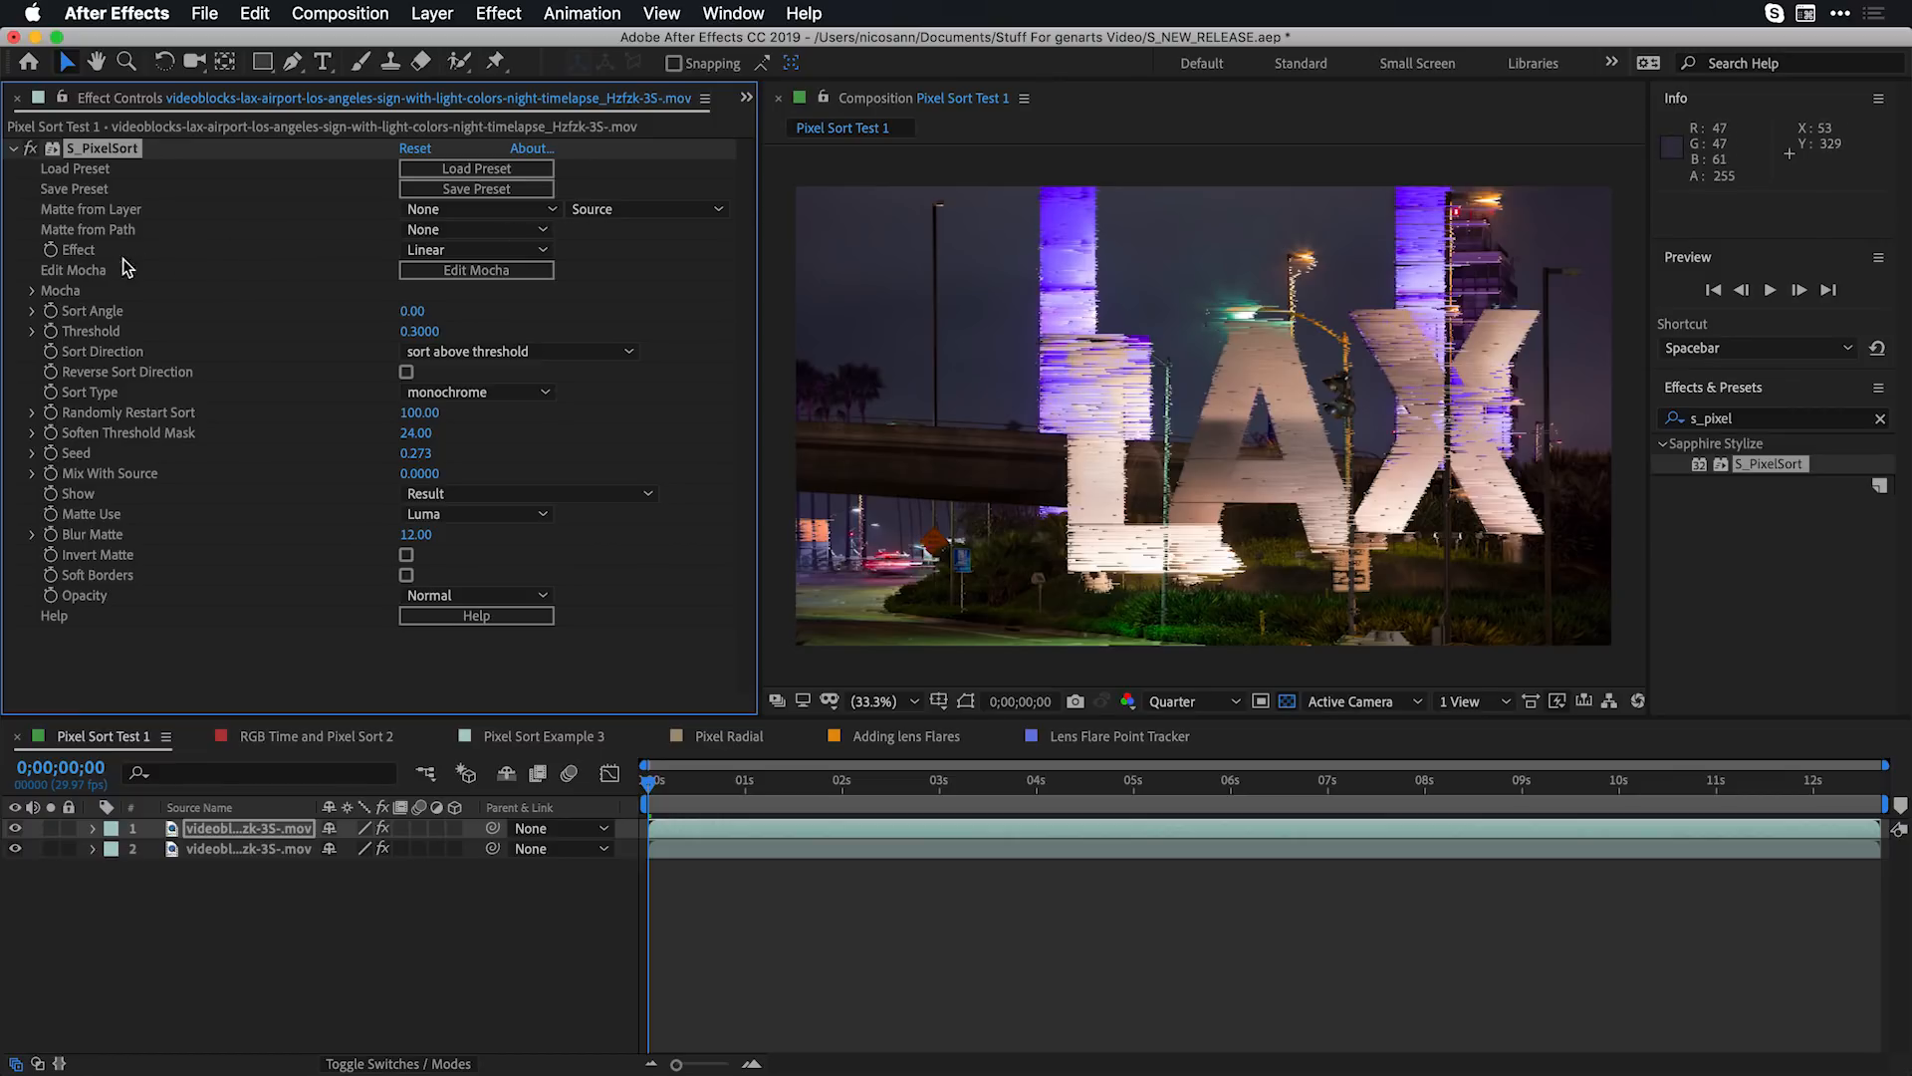
Try the Radial and Circular effect modes of S_PixelSort and return it to Linear
left_click(467, 250)
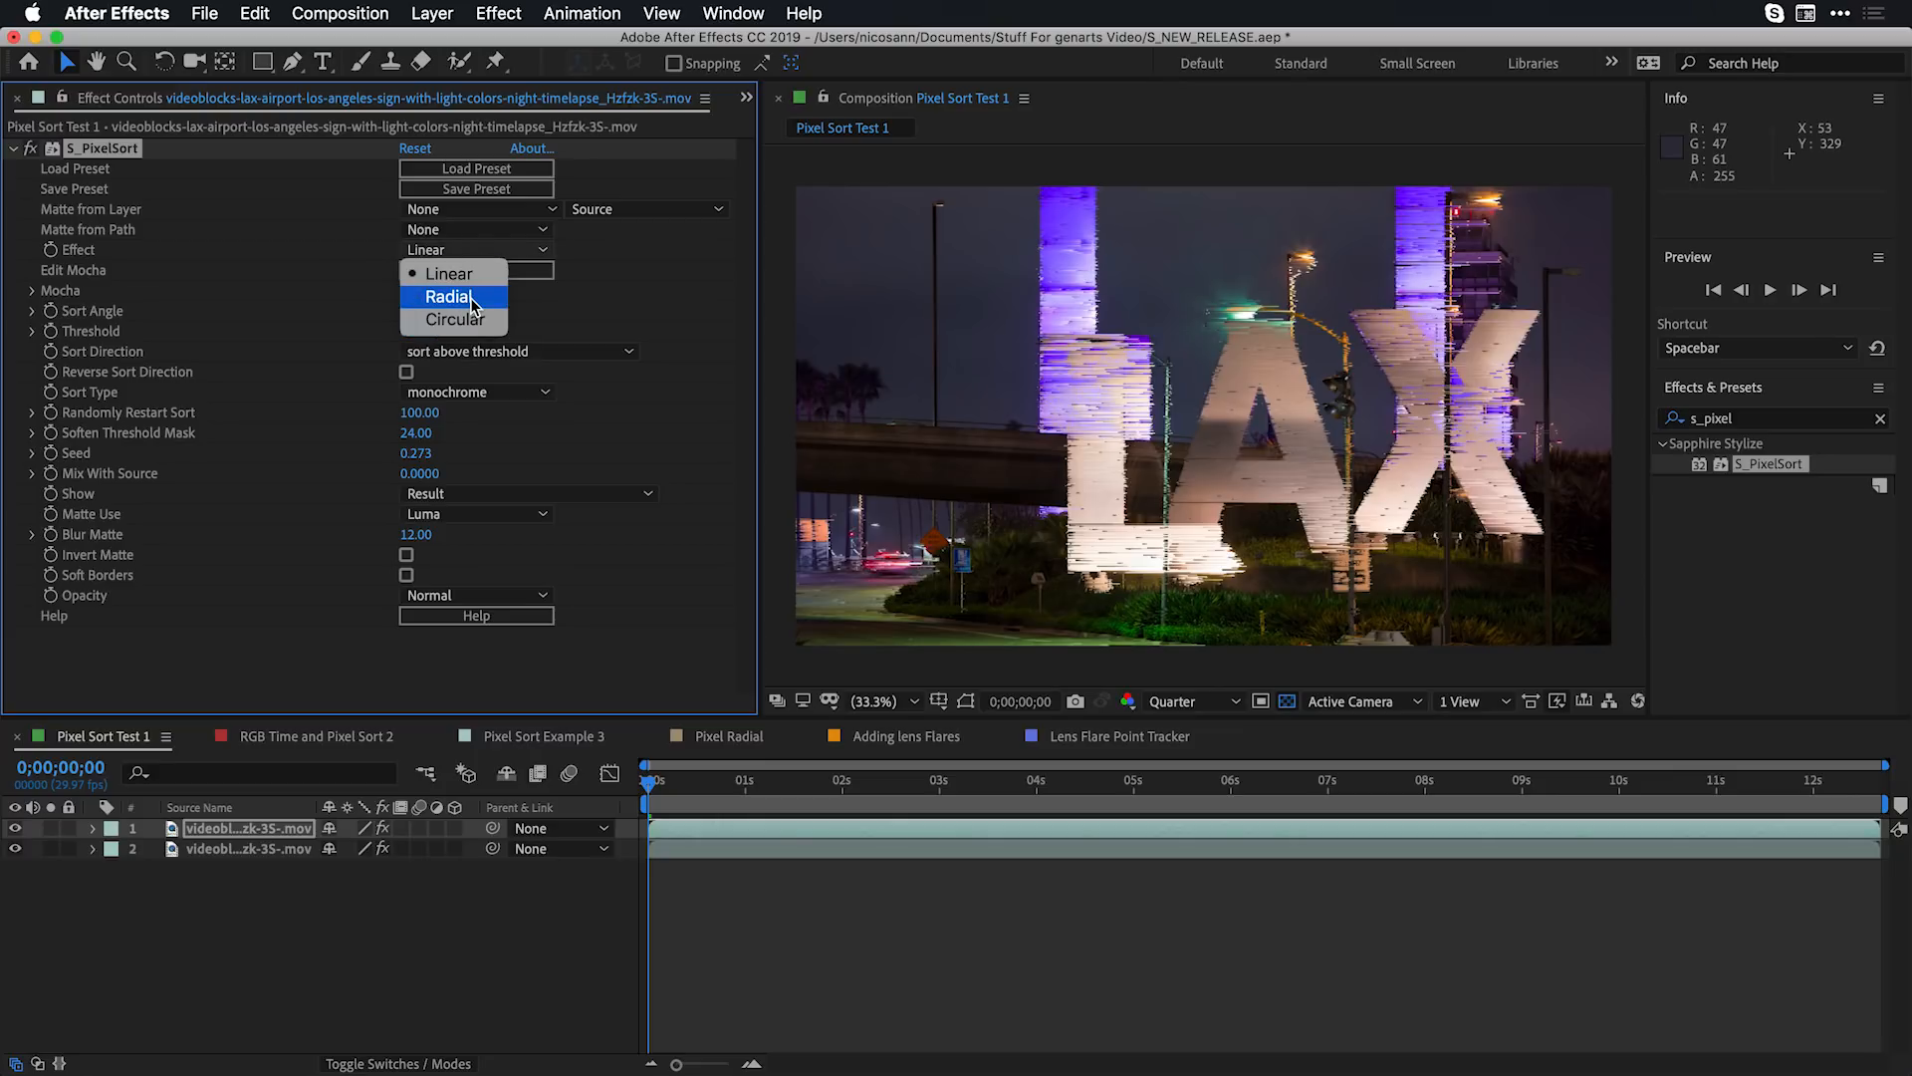
left_click(471, 298)
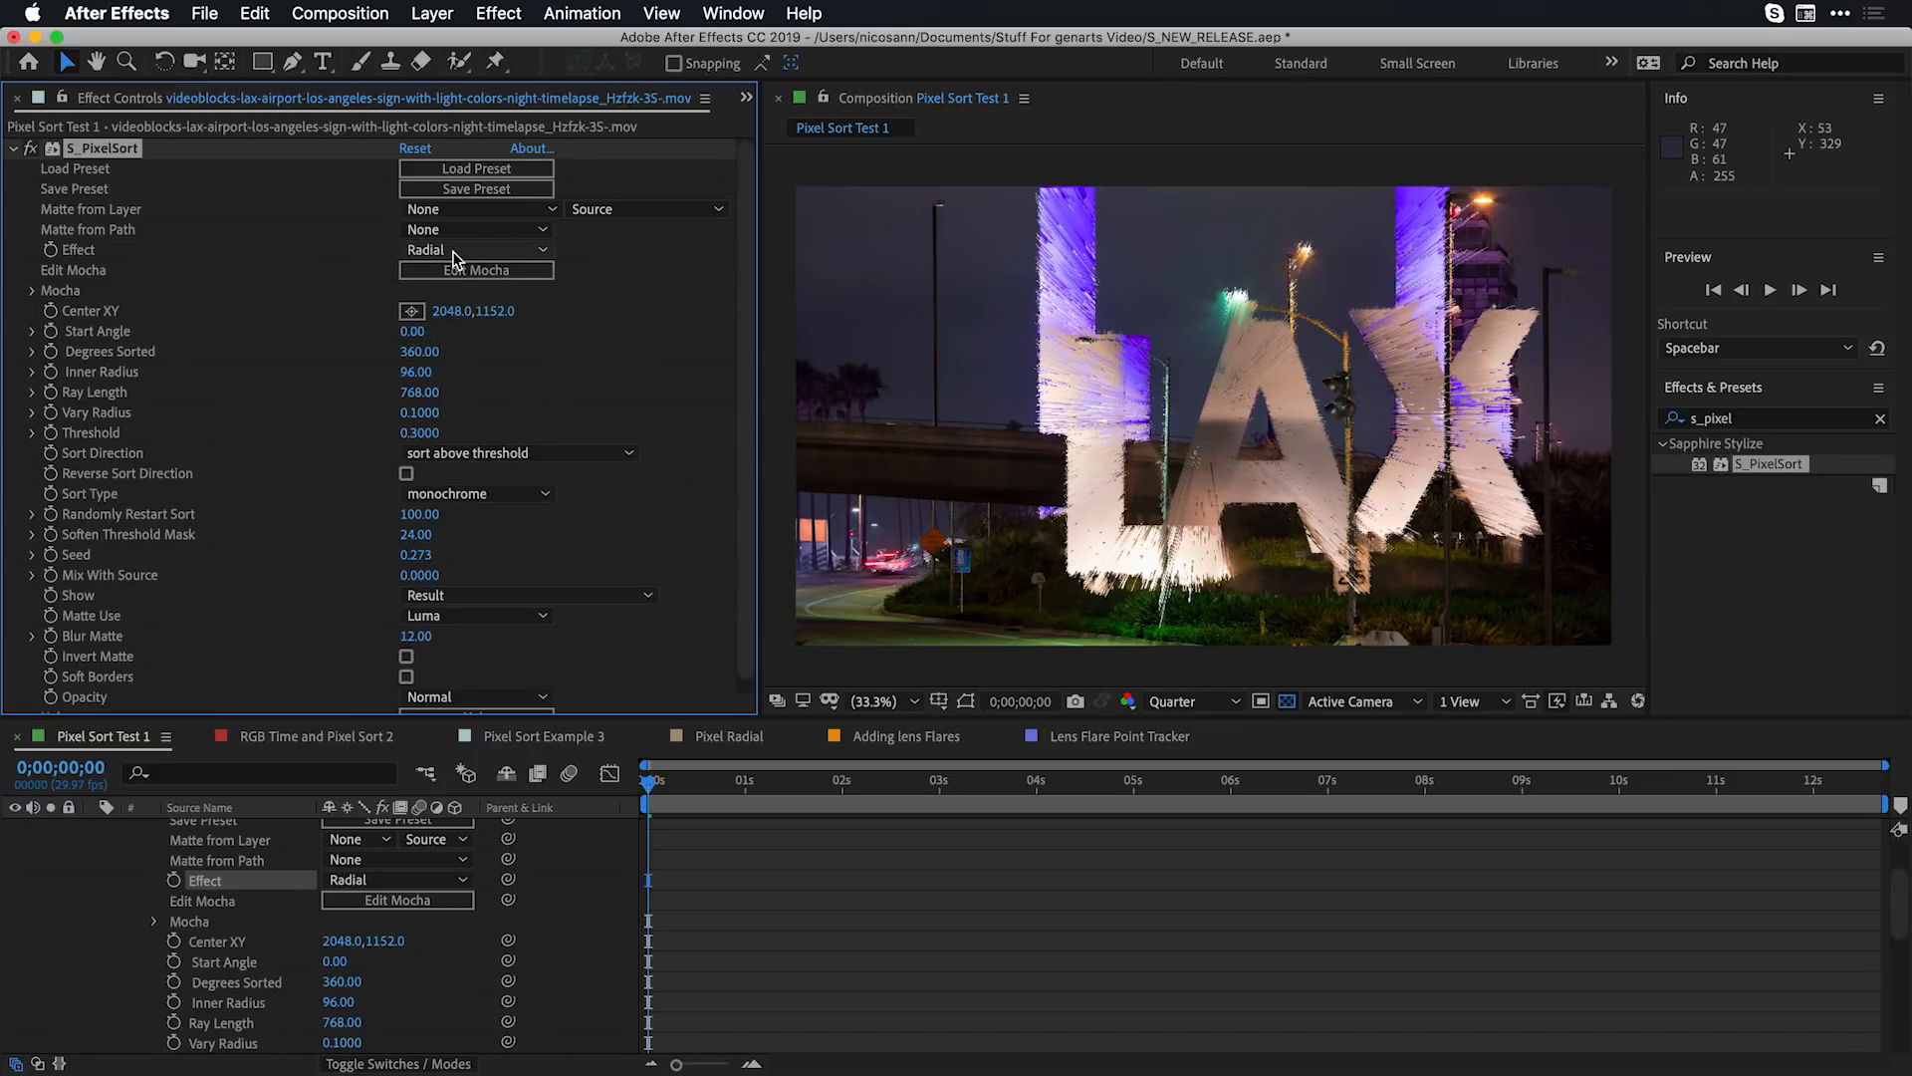
left_click(458, 250)
left_click(456, 320)
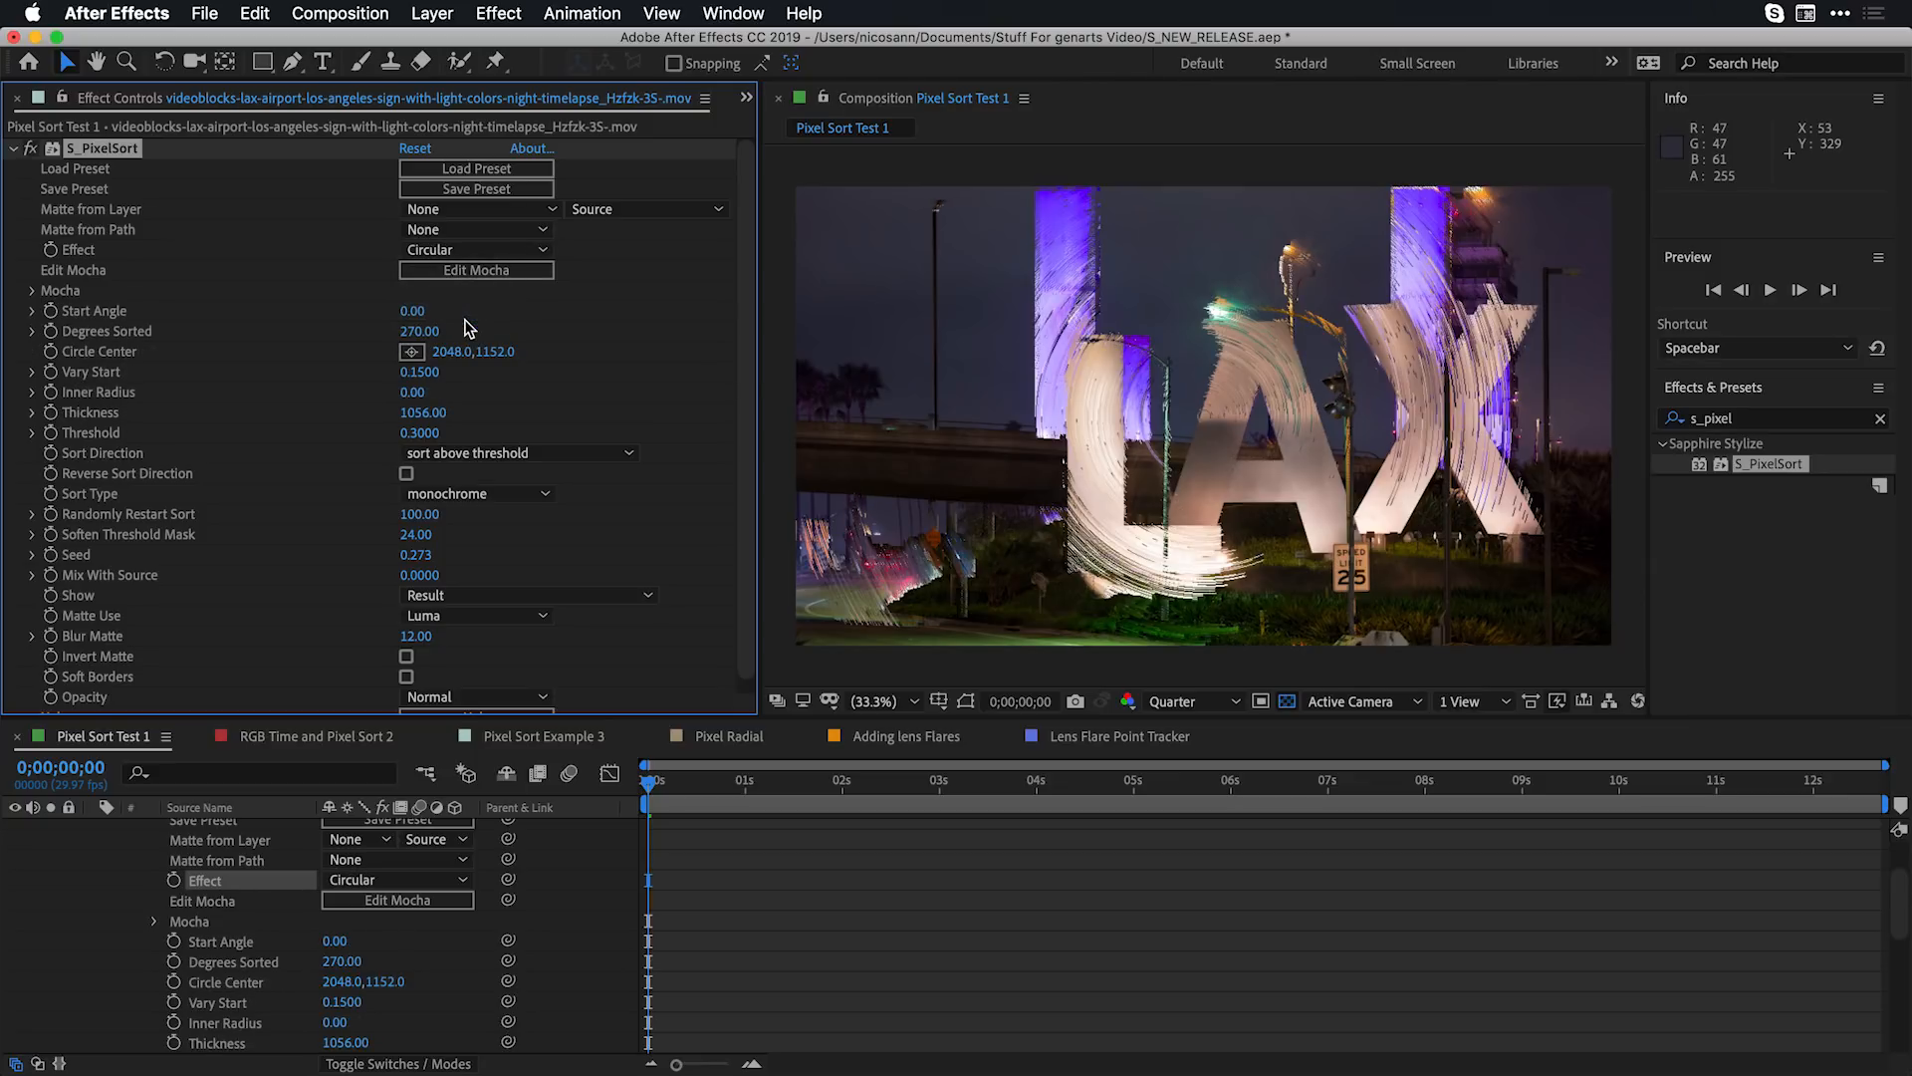
left_click(501, 252)
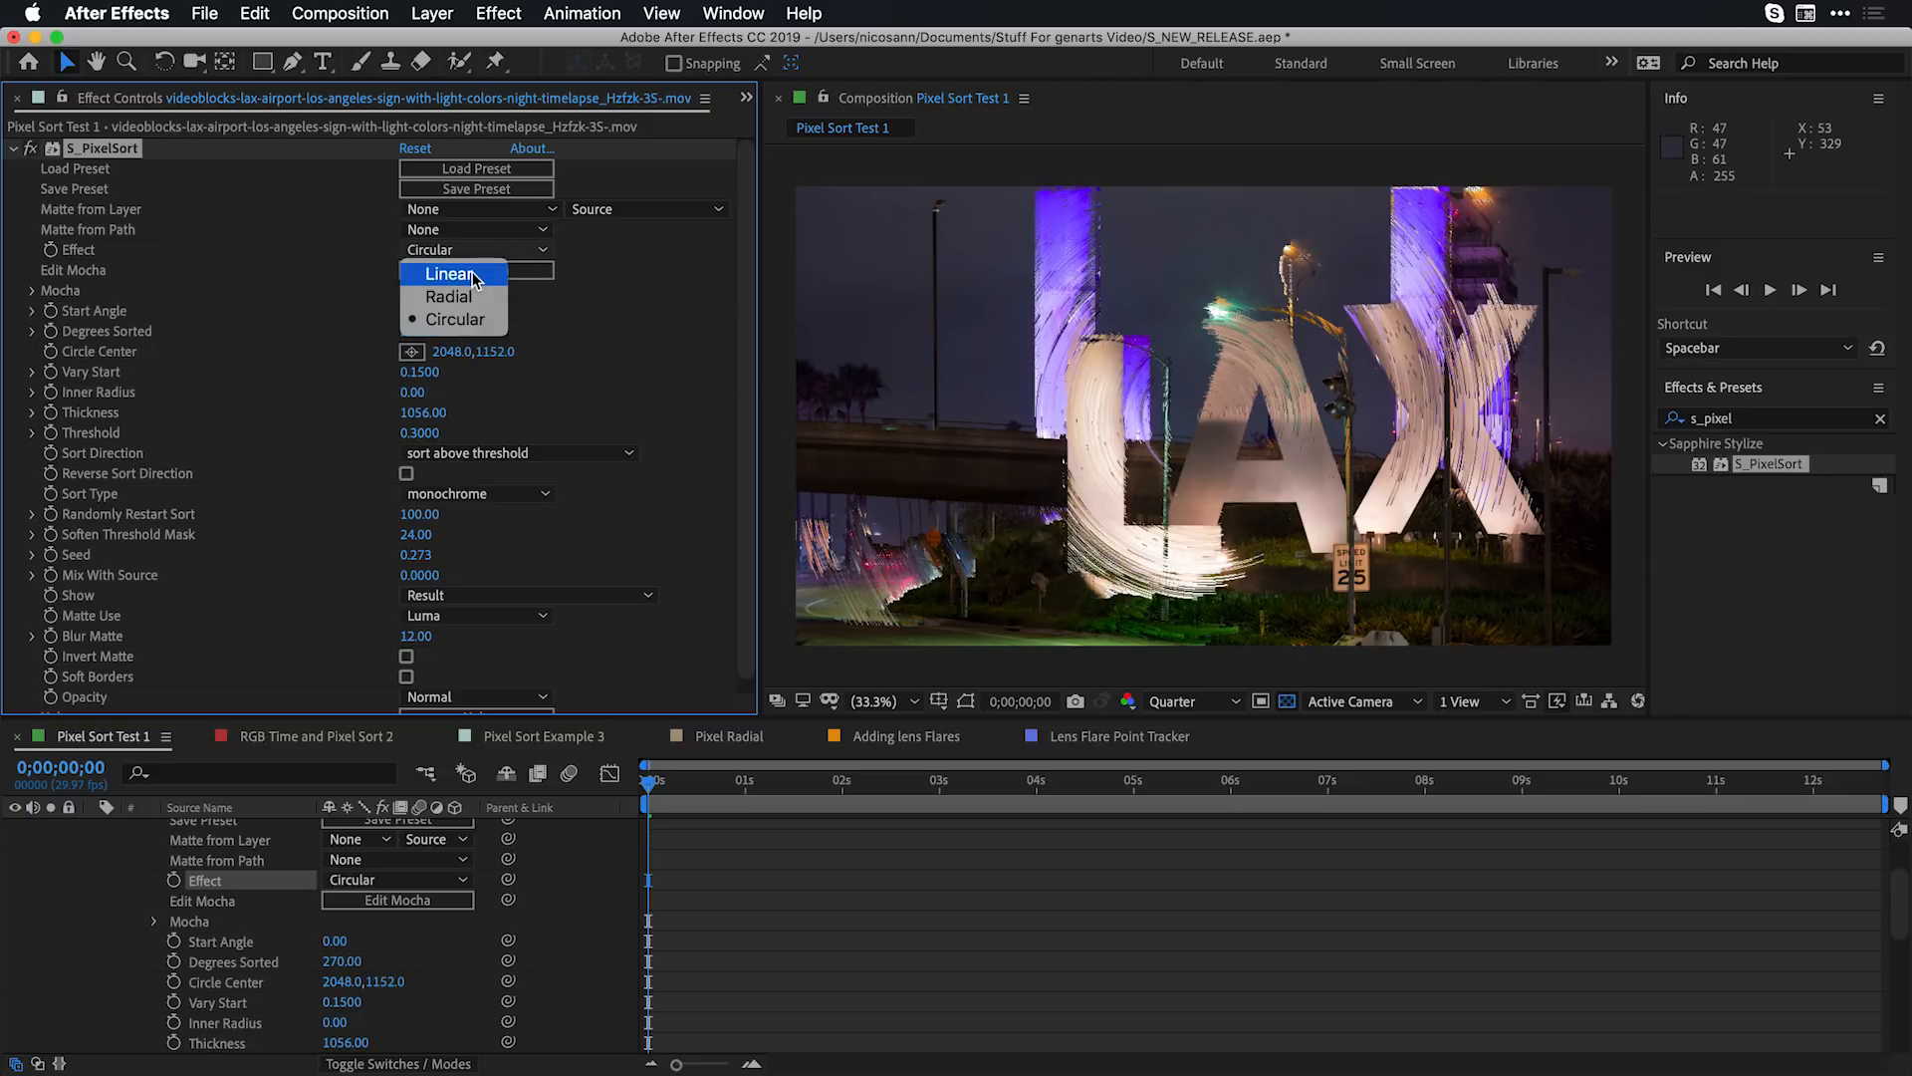
left_click(472, 275)
Set the Sort Angle to -35, try a Threshold of 0.3690 and undo that threshold change
left_click_drag(413, 315, 371, 312)
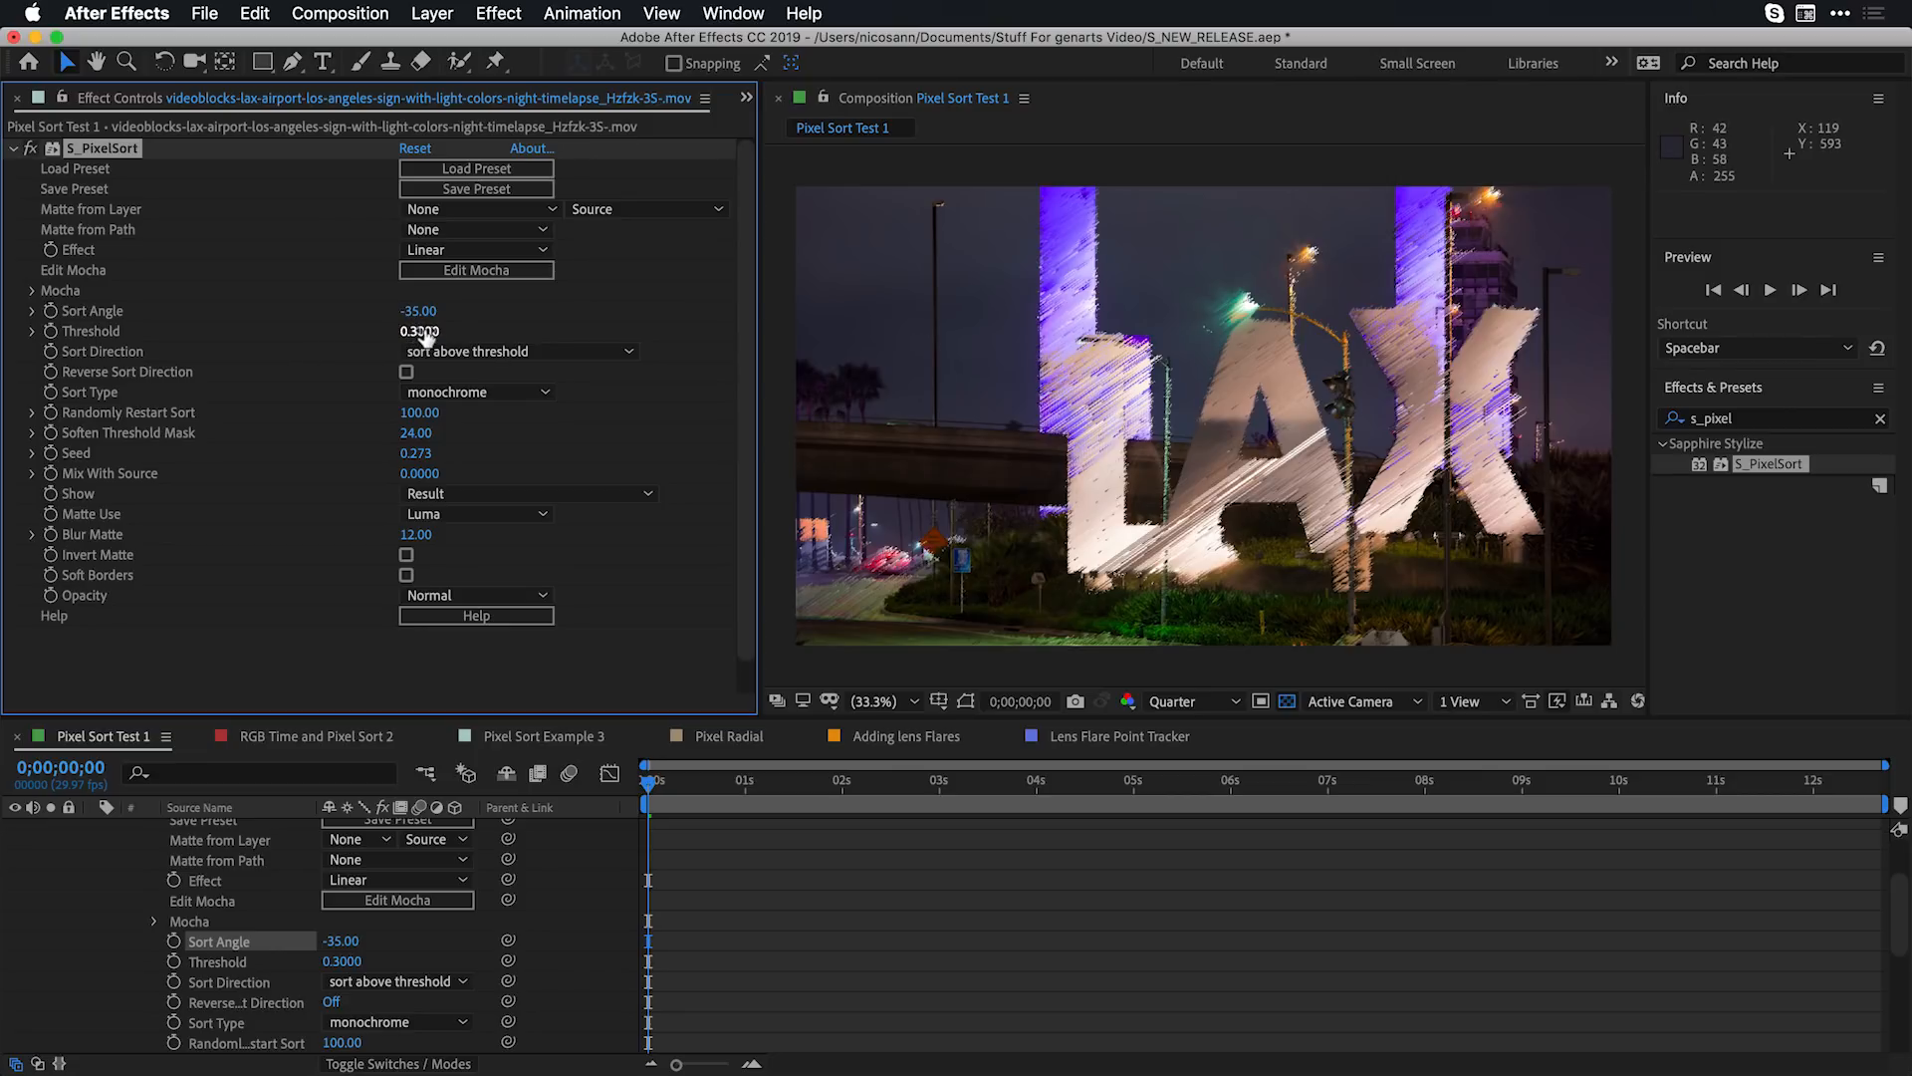
mouse_move(420, 331)
left_mouse_down()
mouse_move(321, 329)
mouse_move(519, 343)
left_mouse_up()
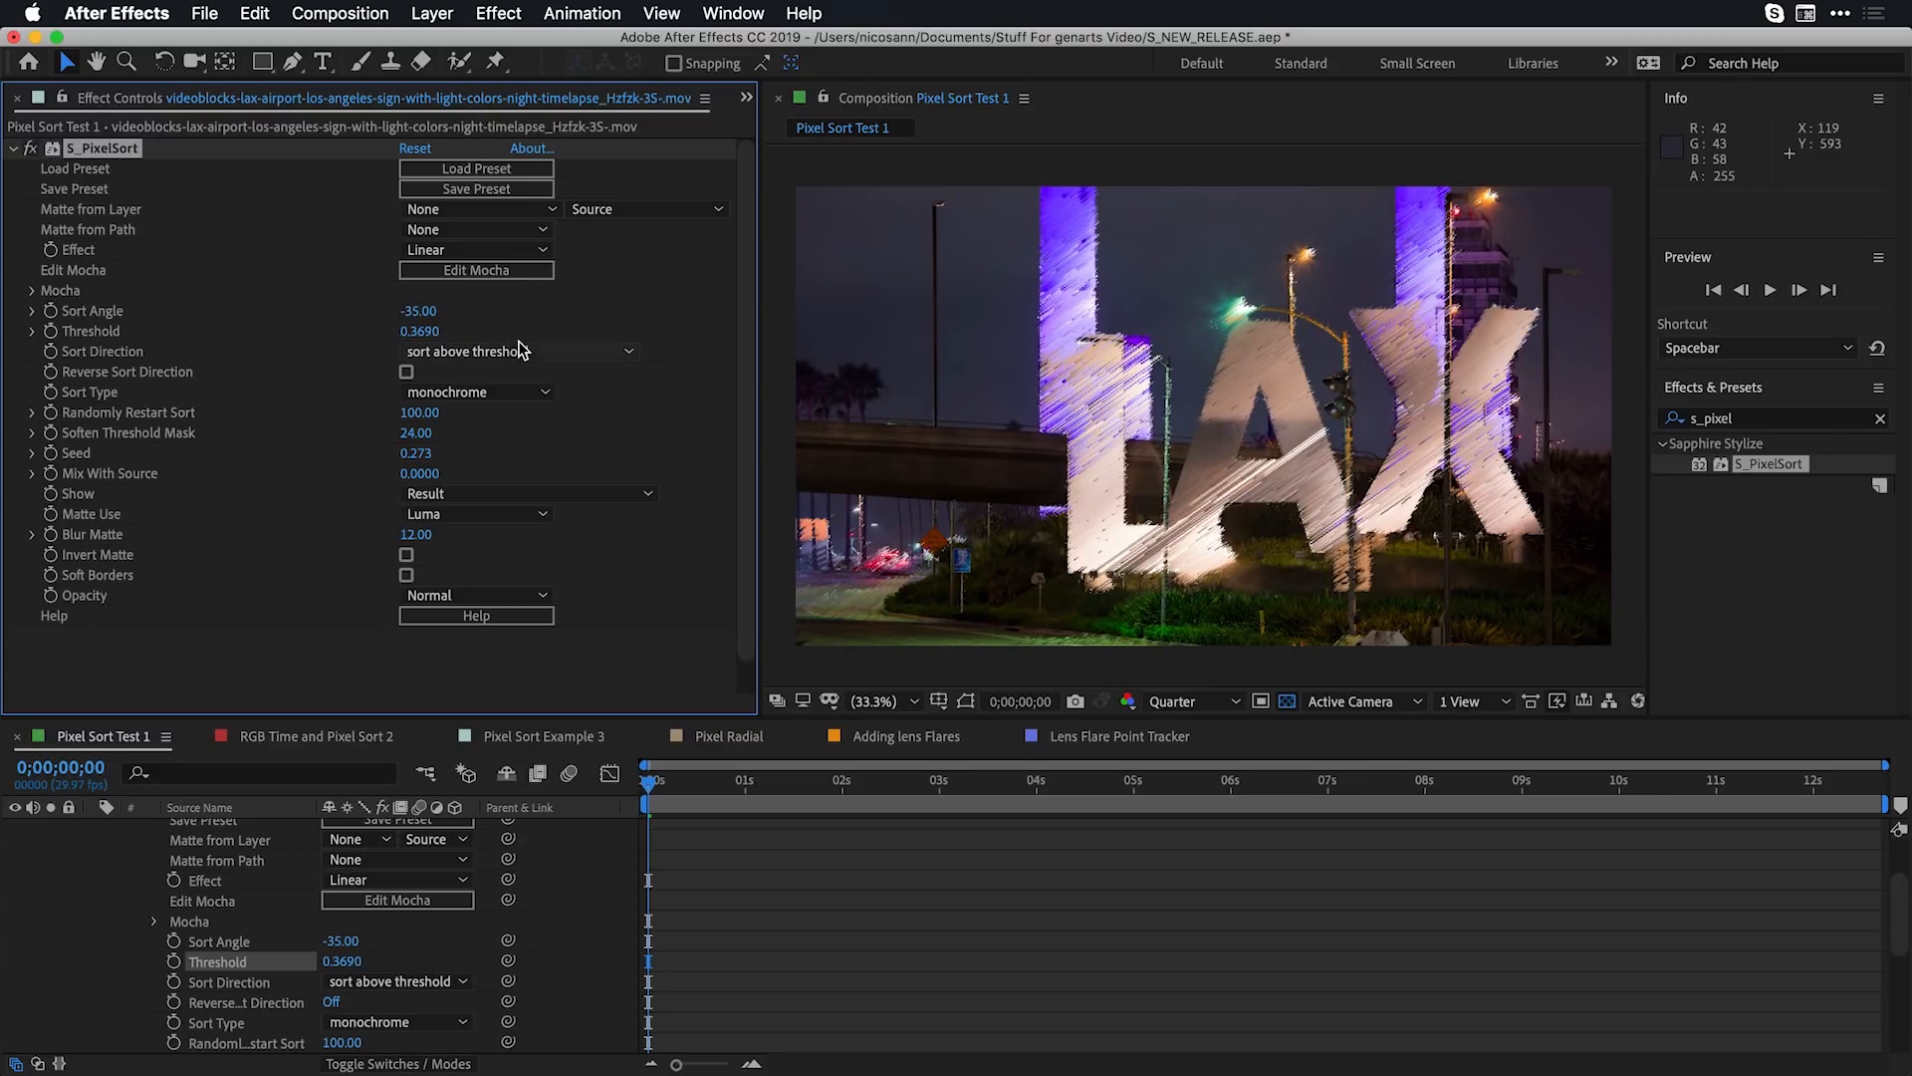
key("super+z")
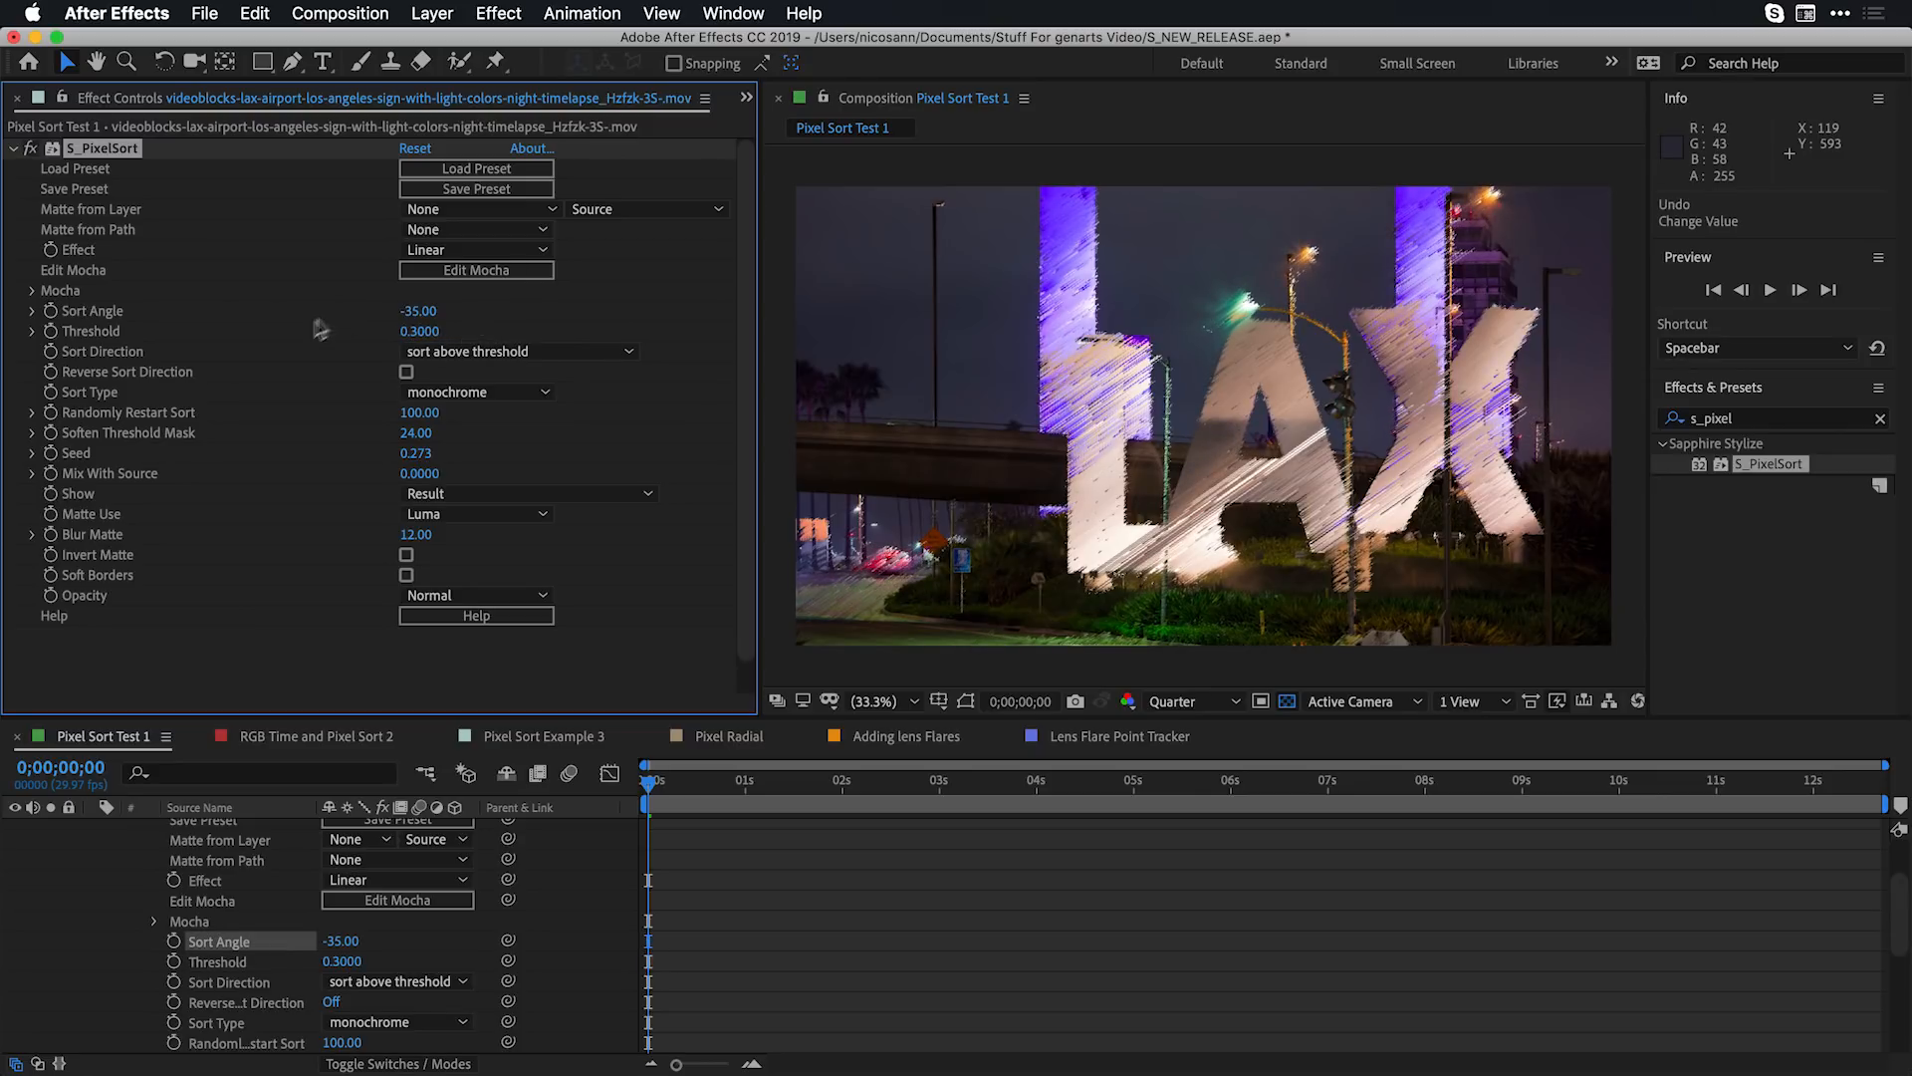
Try the sort below threshold direction and switch back to sort above threshold
left_click(485, 355)
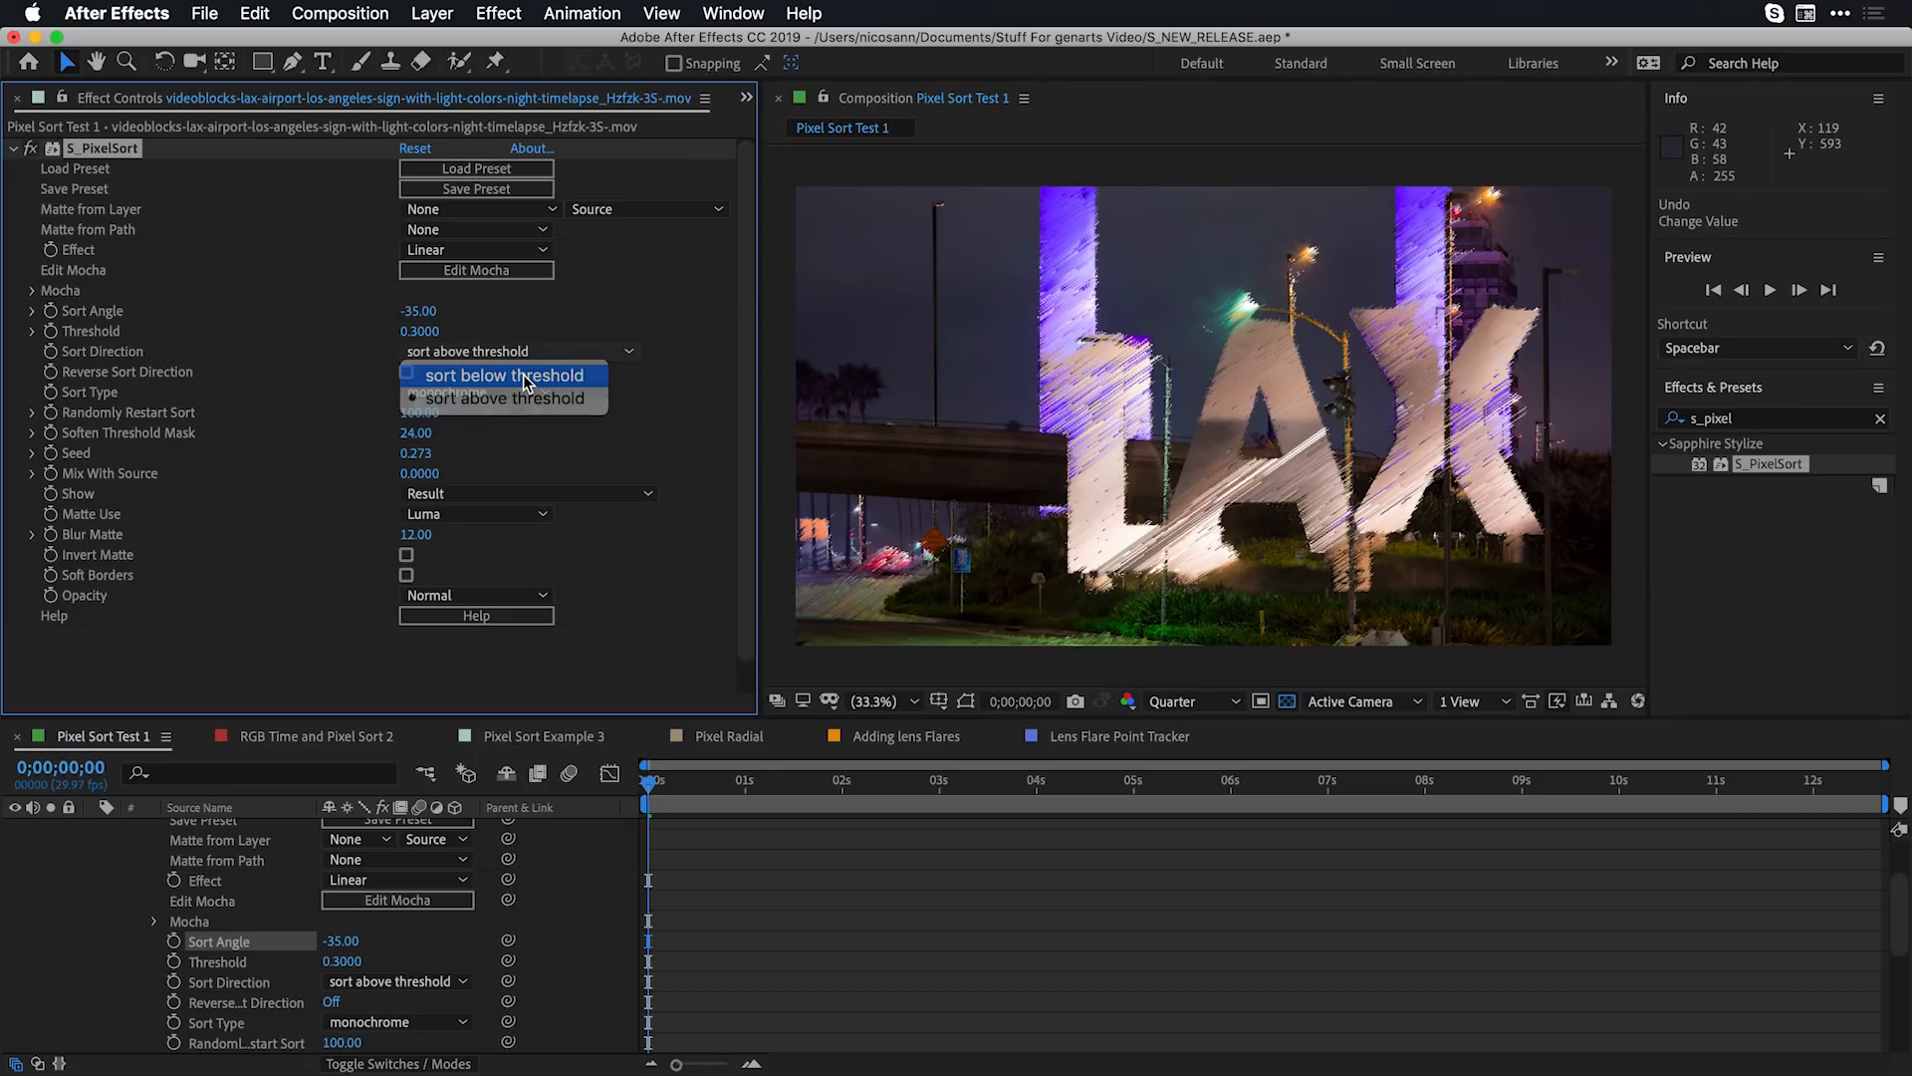
left_click(524, 375)
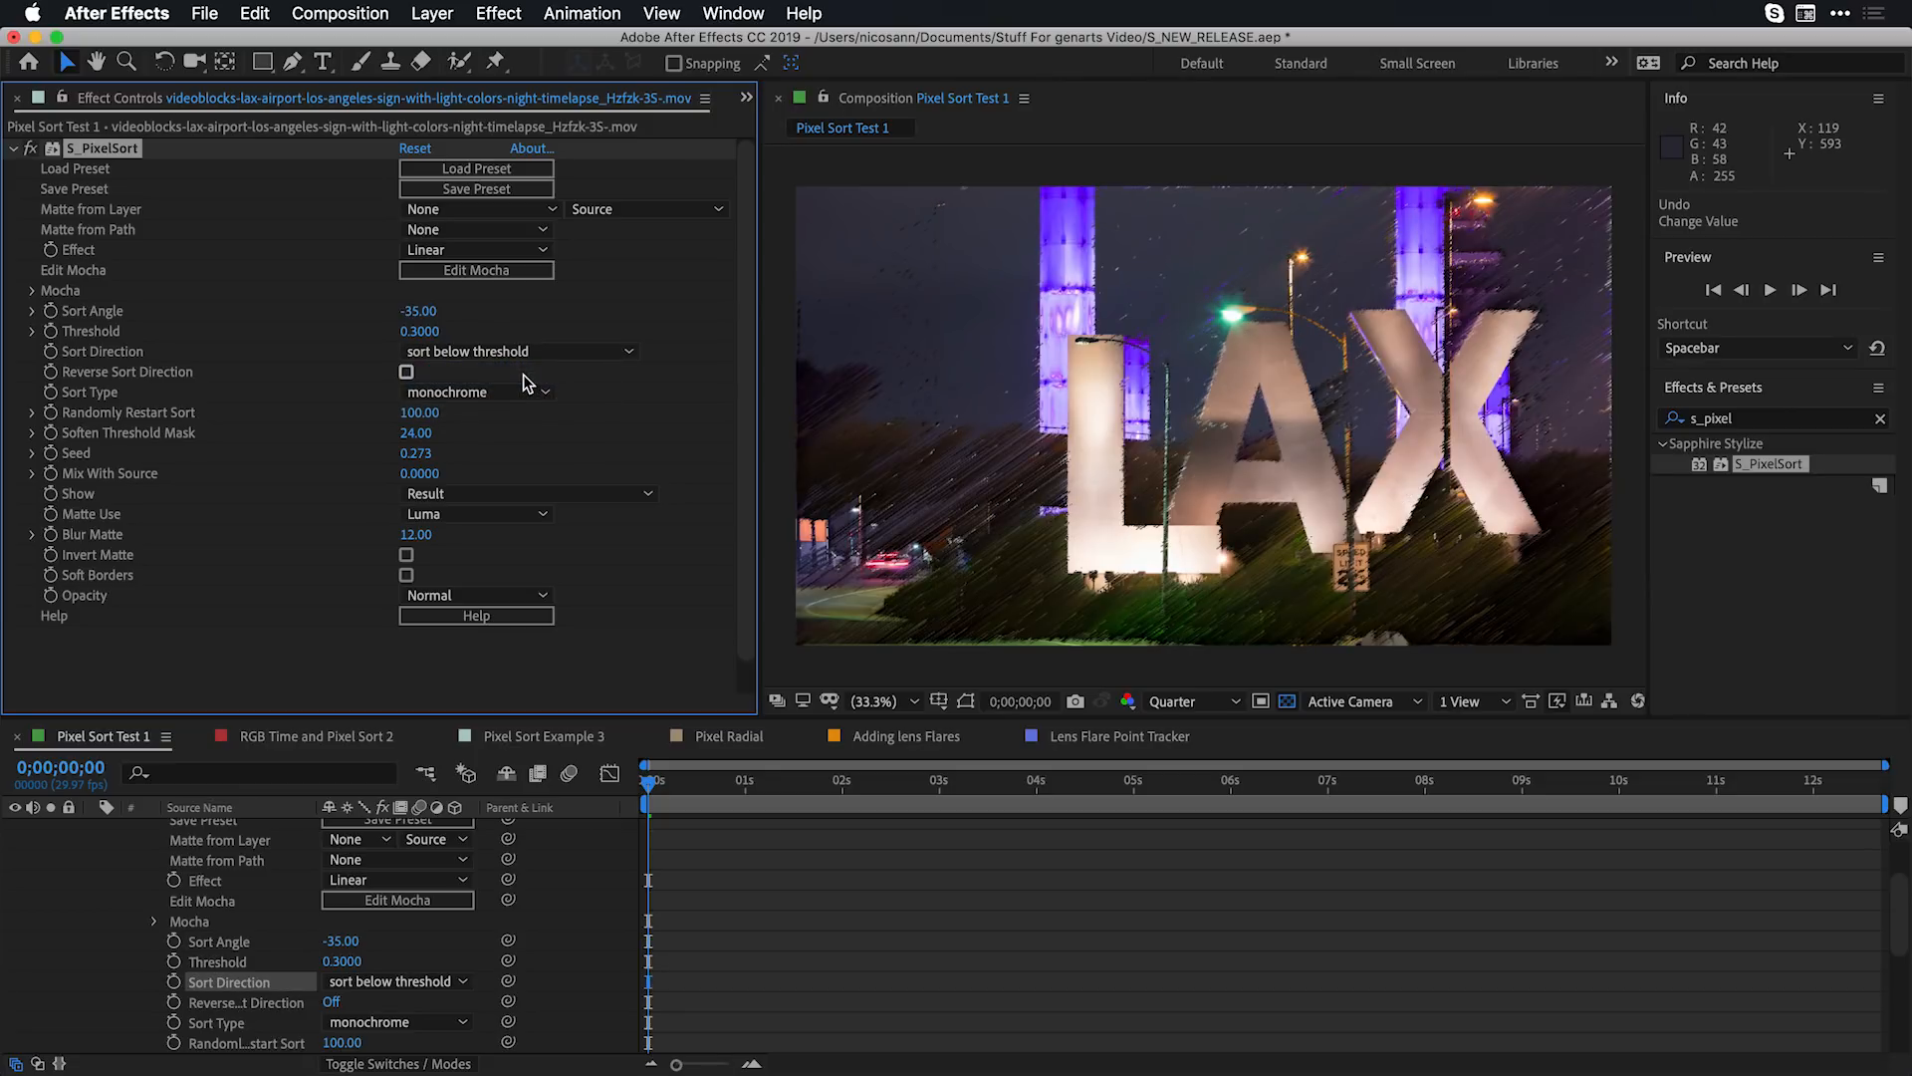
left_click(455, 355)
left_click(458, 374)
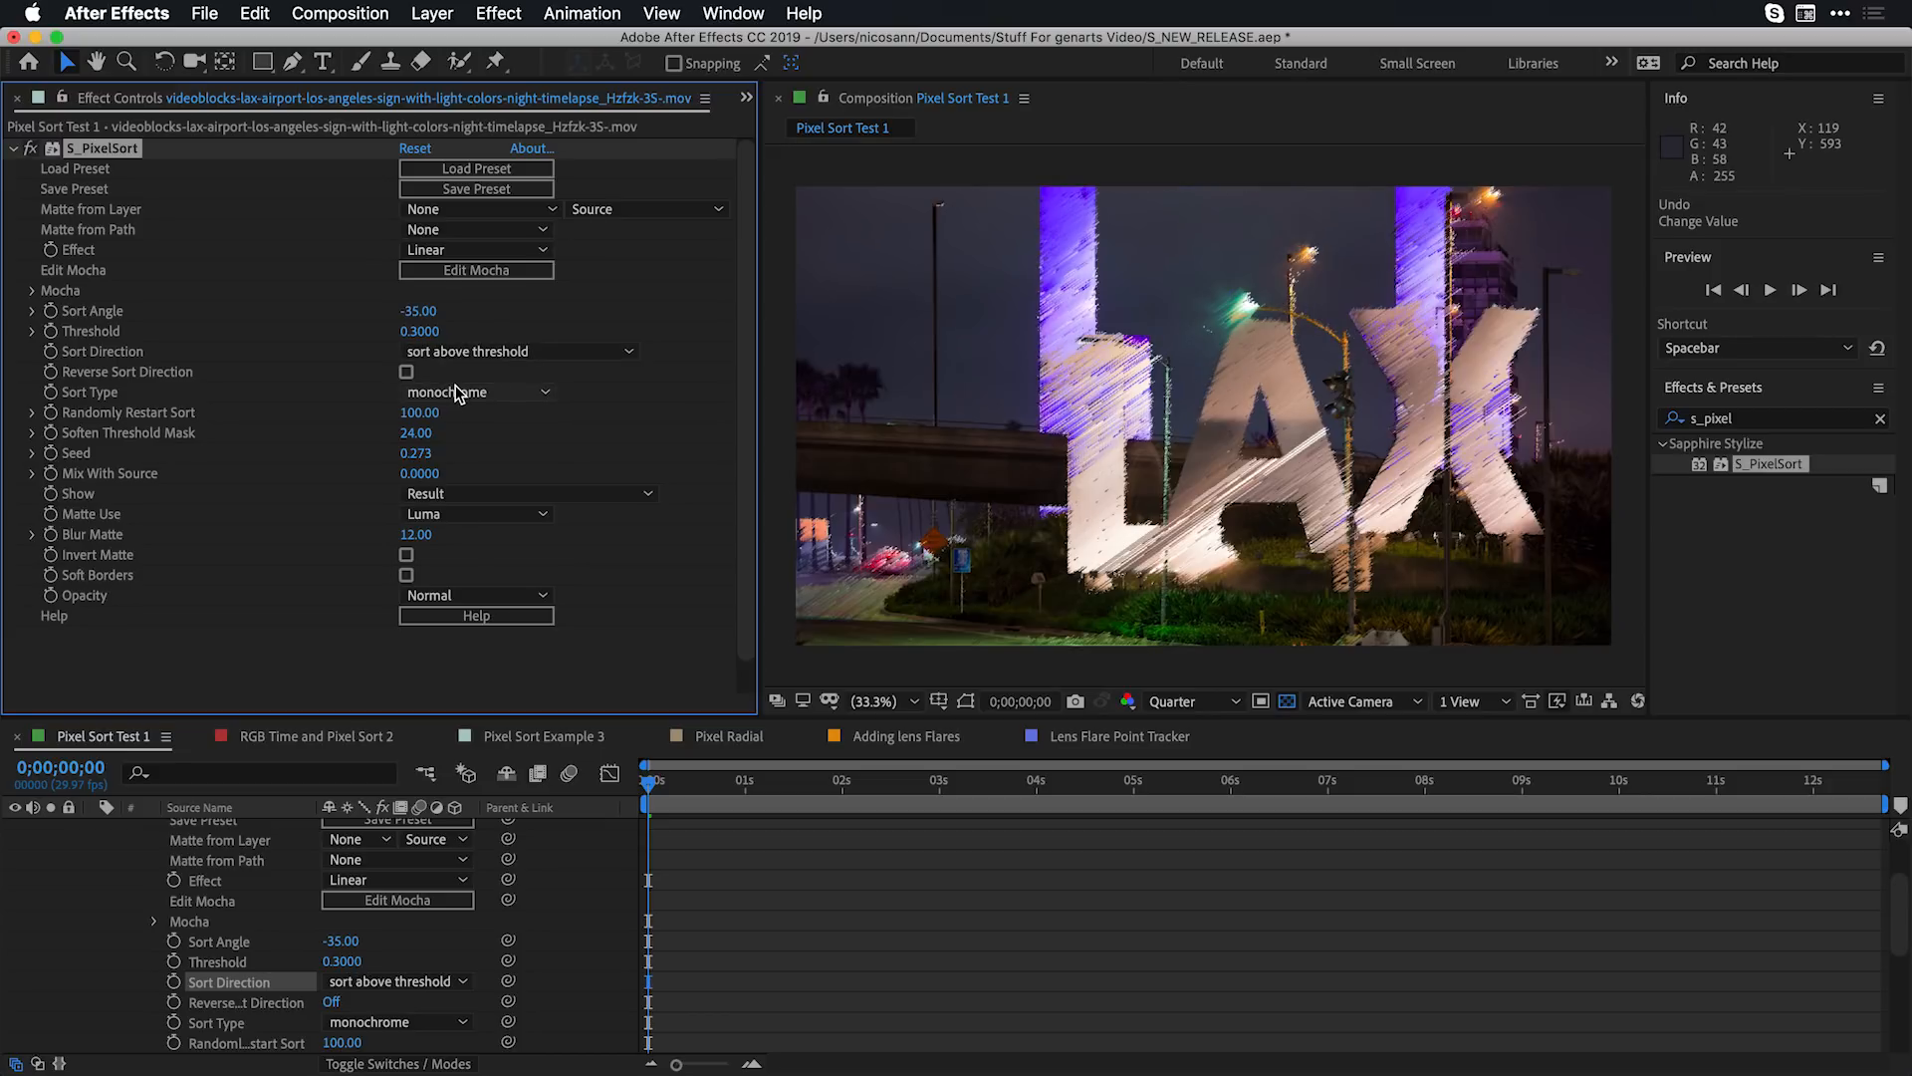
Try saturation as the Sort Type and undo the change
left_click(458, 391)
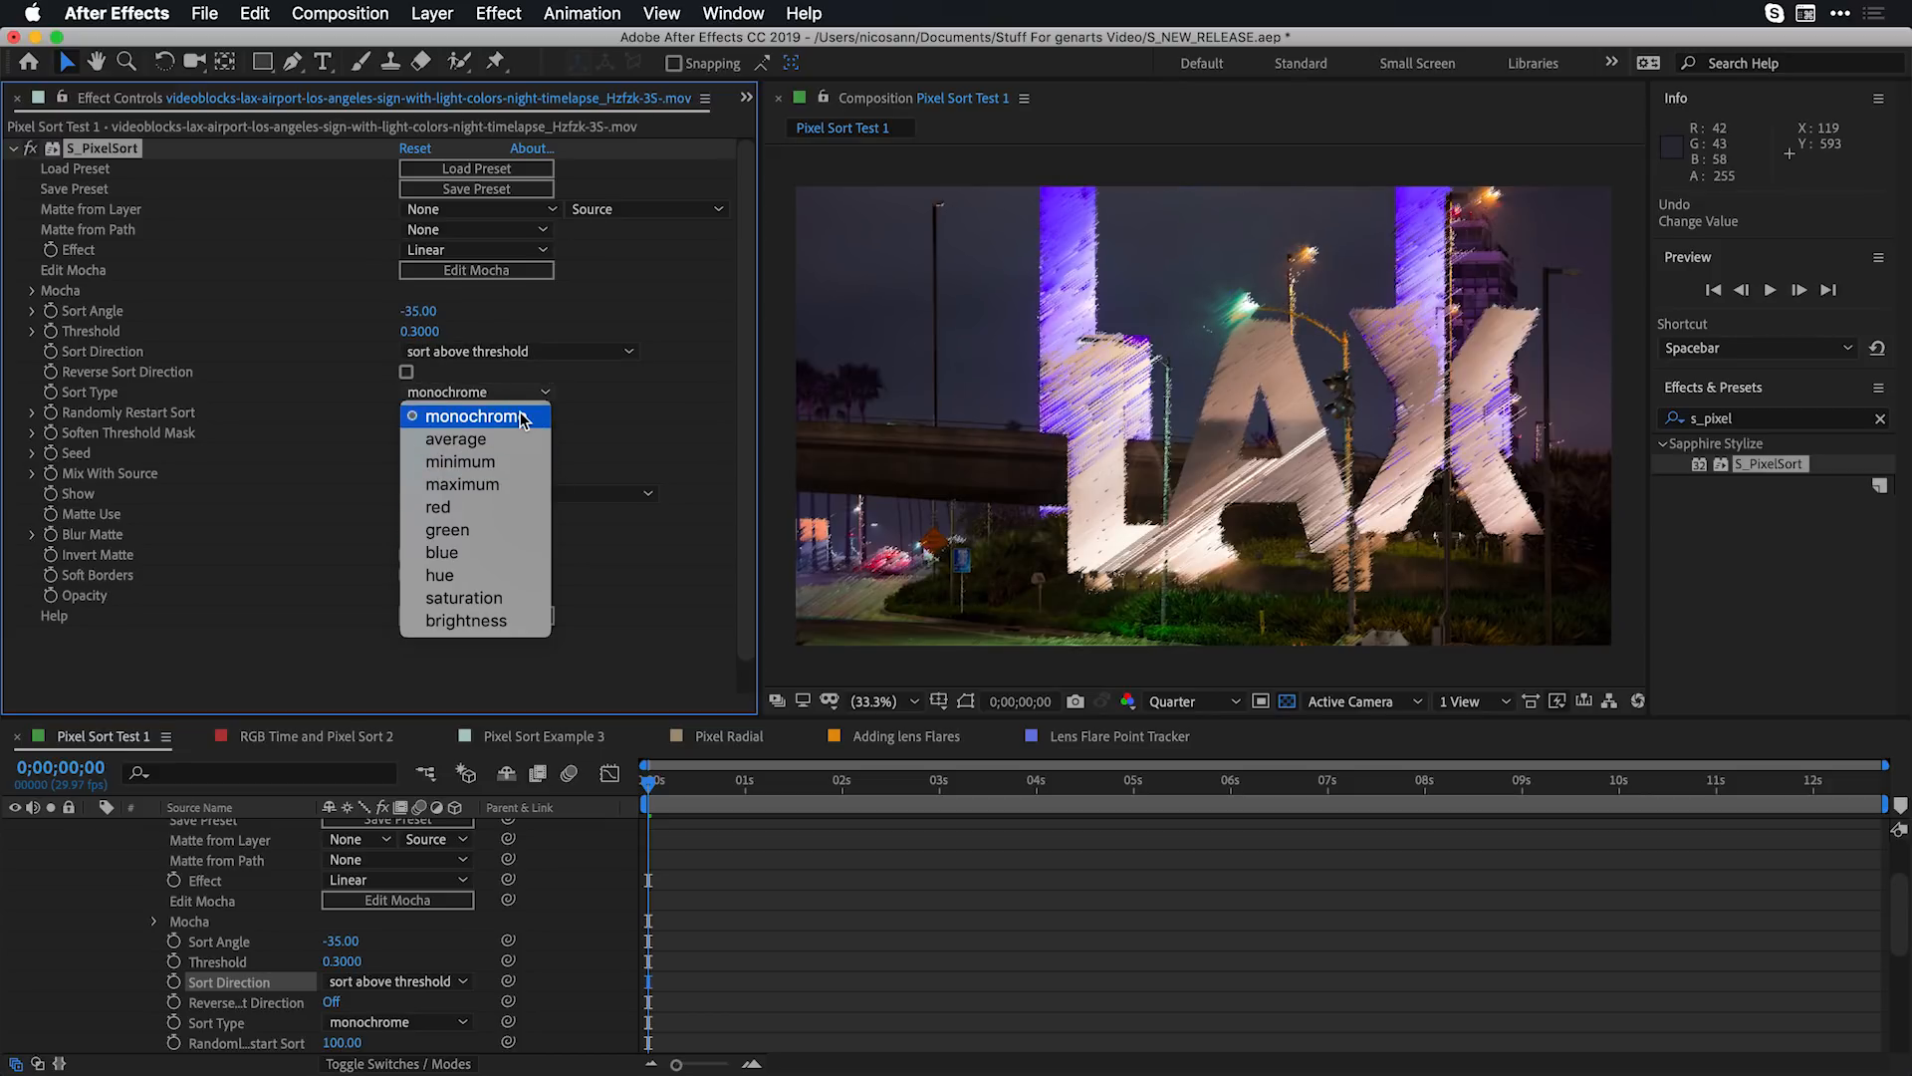
left_click(464, 597)
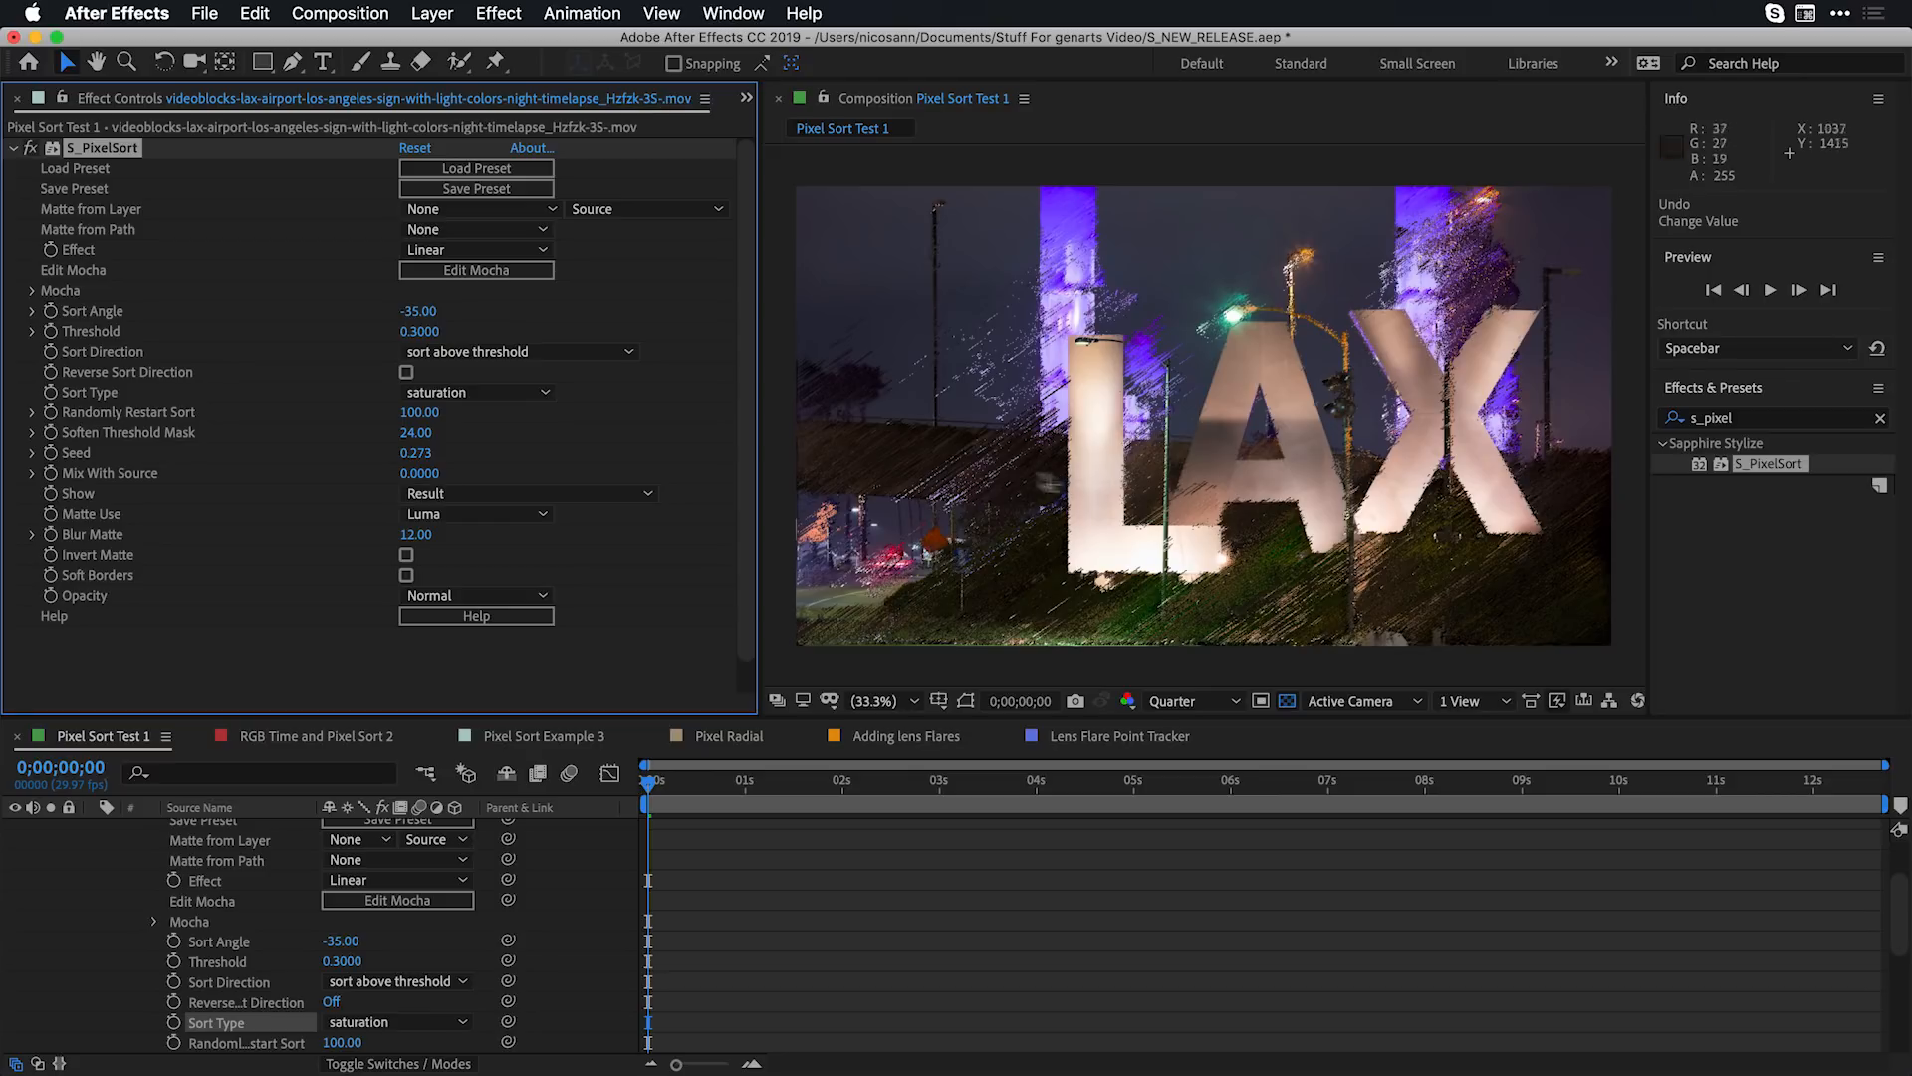
key("super+z")
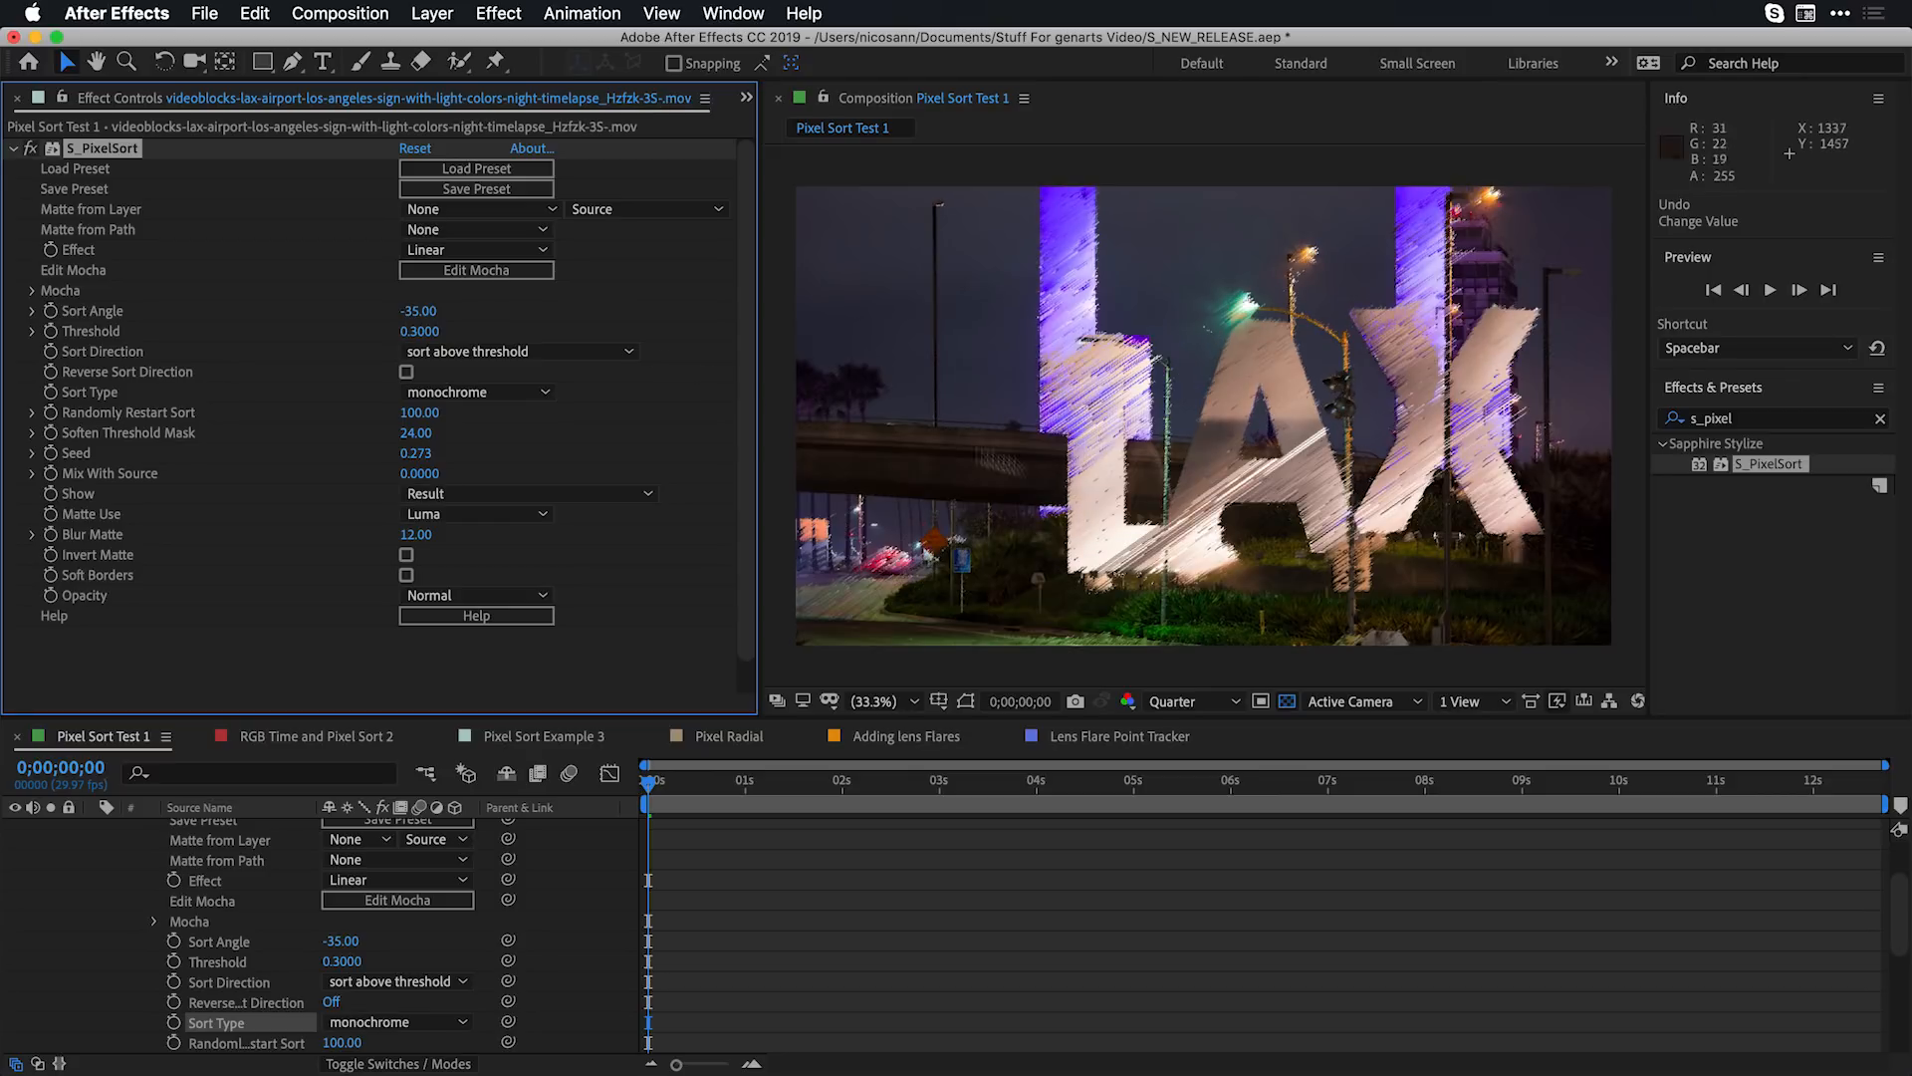
Collapse the S_PixelSort settings and the top video layer's properties, and hide that layer
left_click(11, 149)
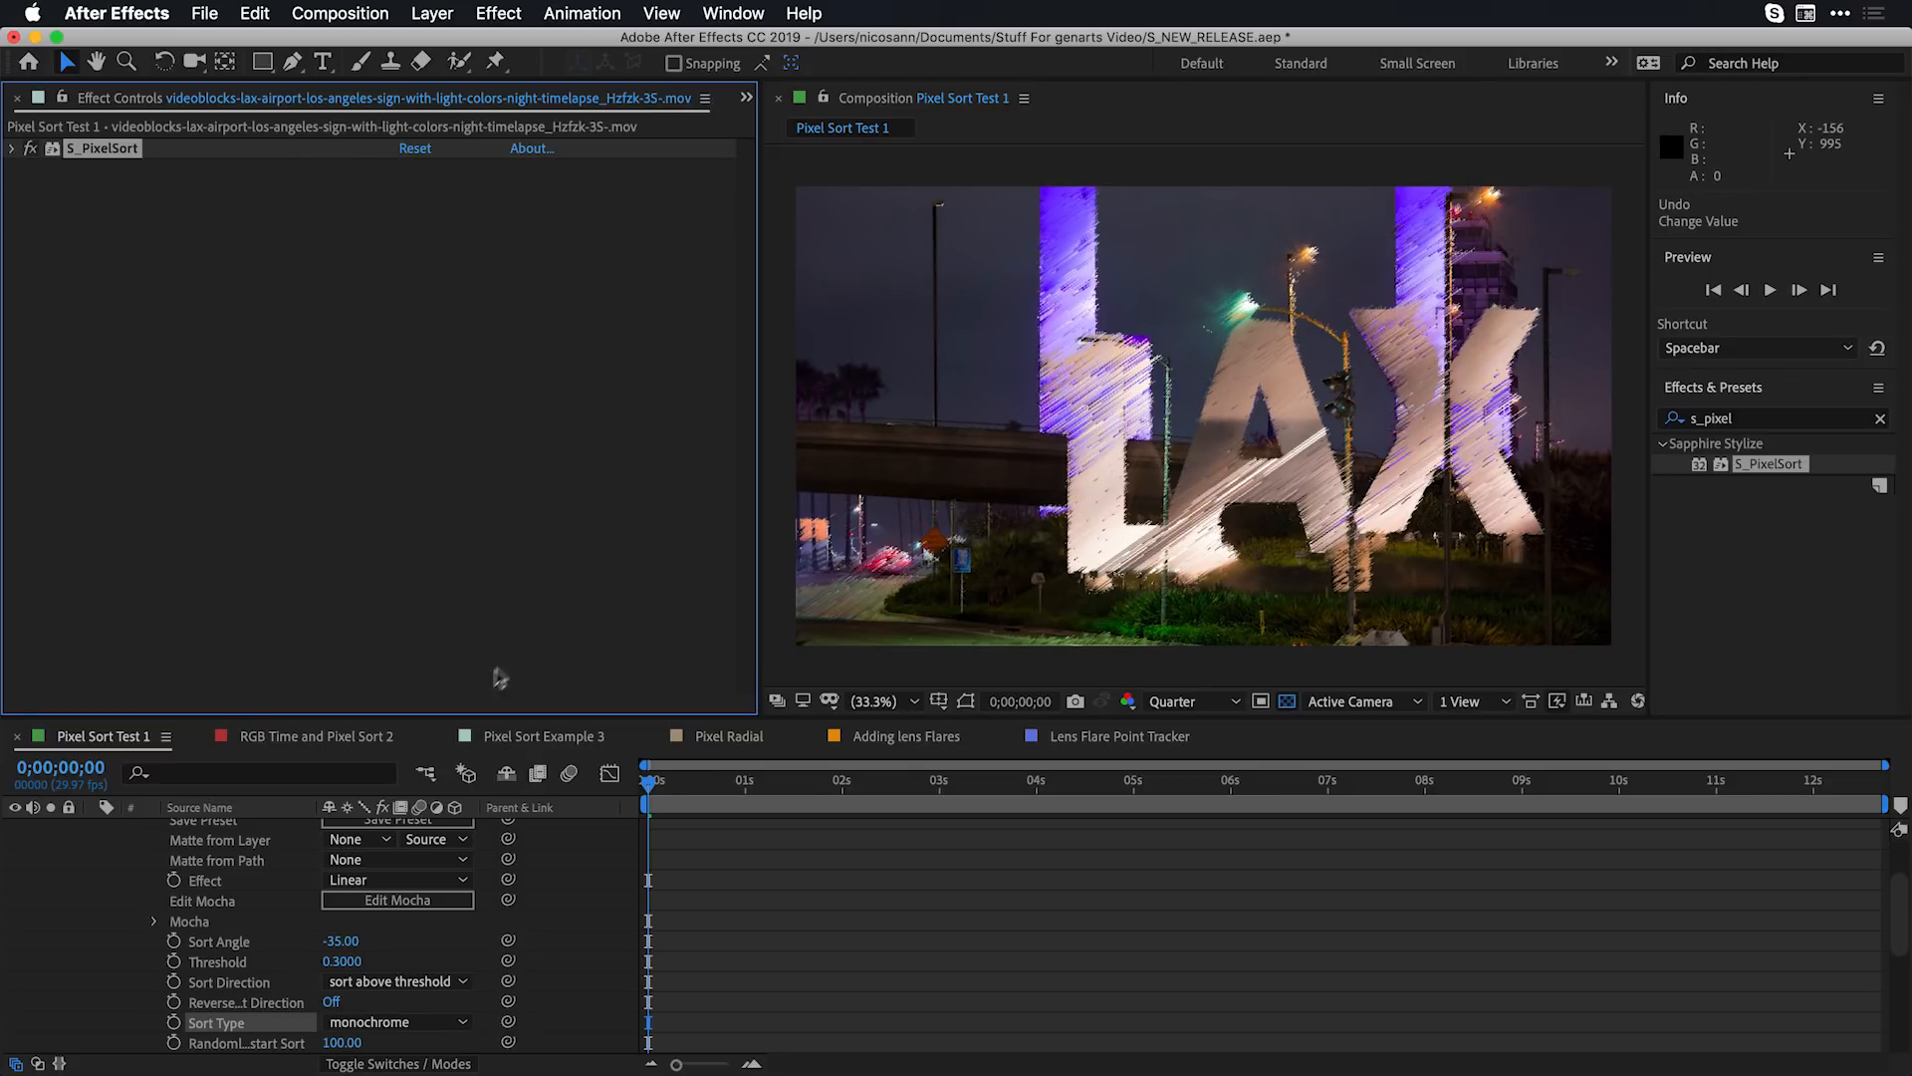
scroll(174, 923, "up", 3)
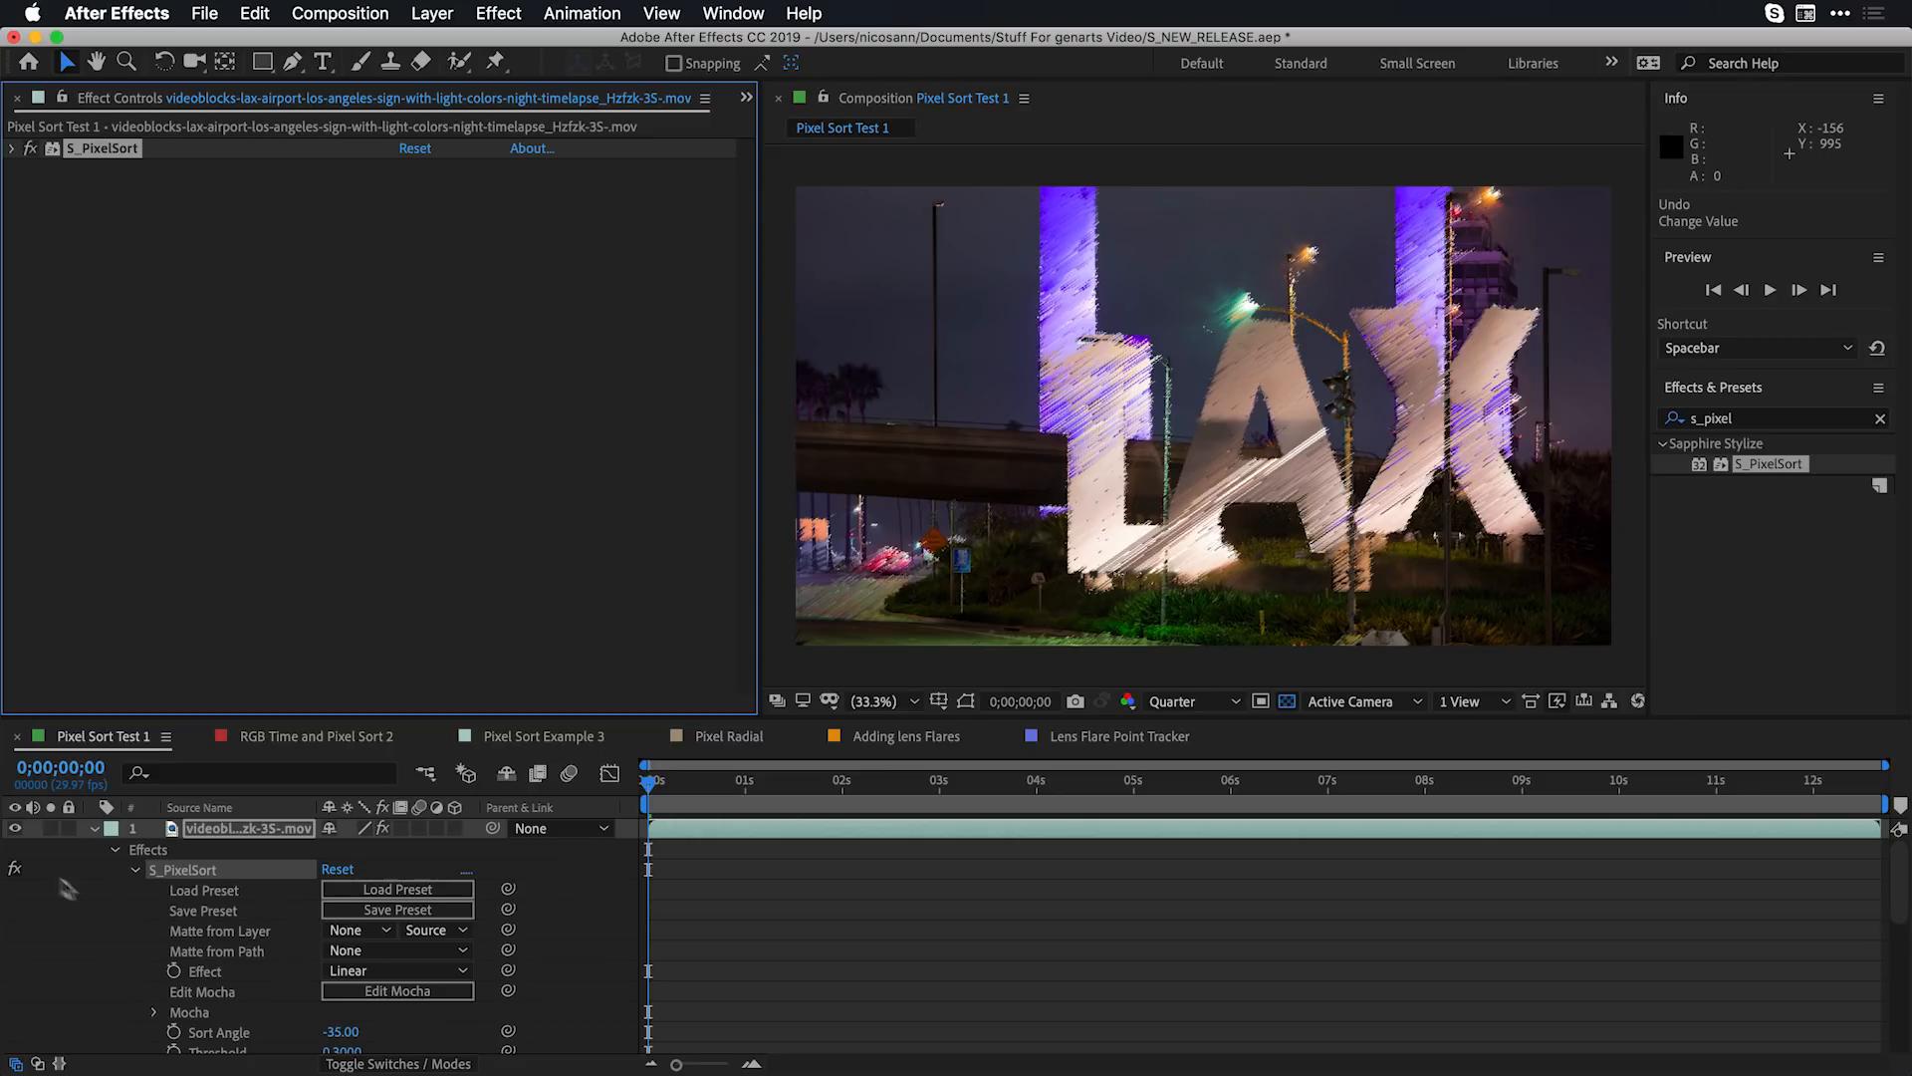
left_click(97, 833)
key("super+d")
left_click(16, 830)
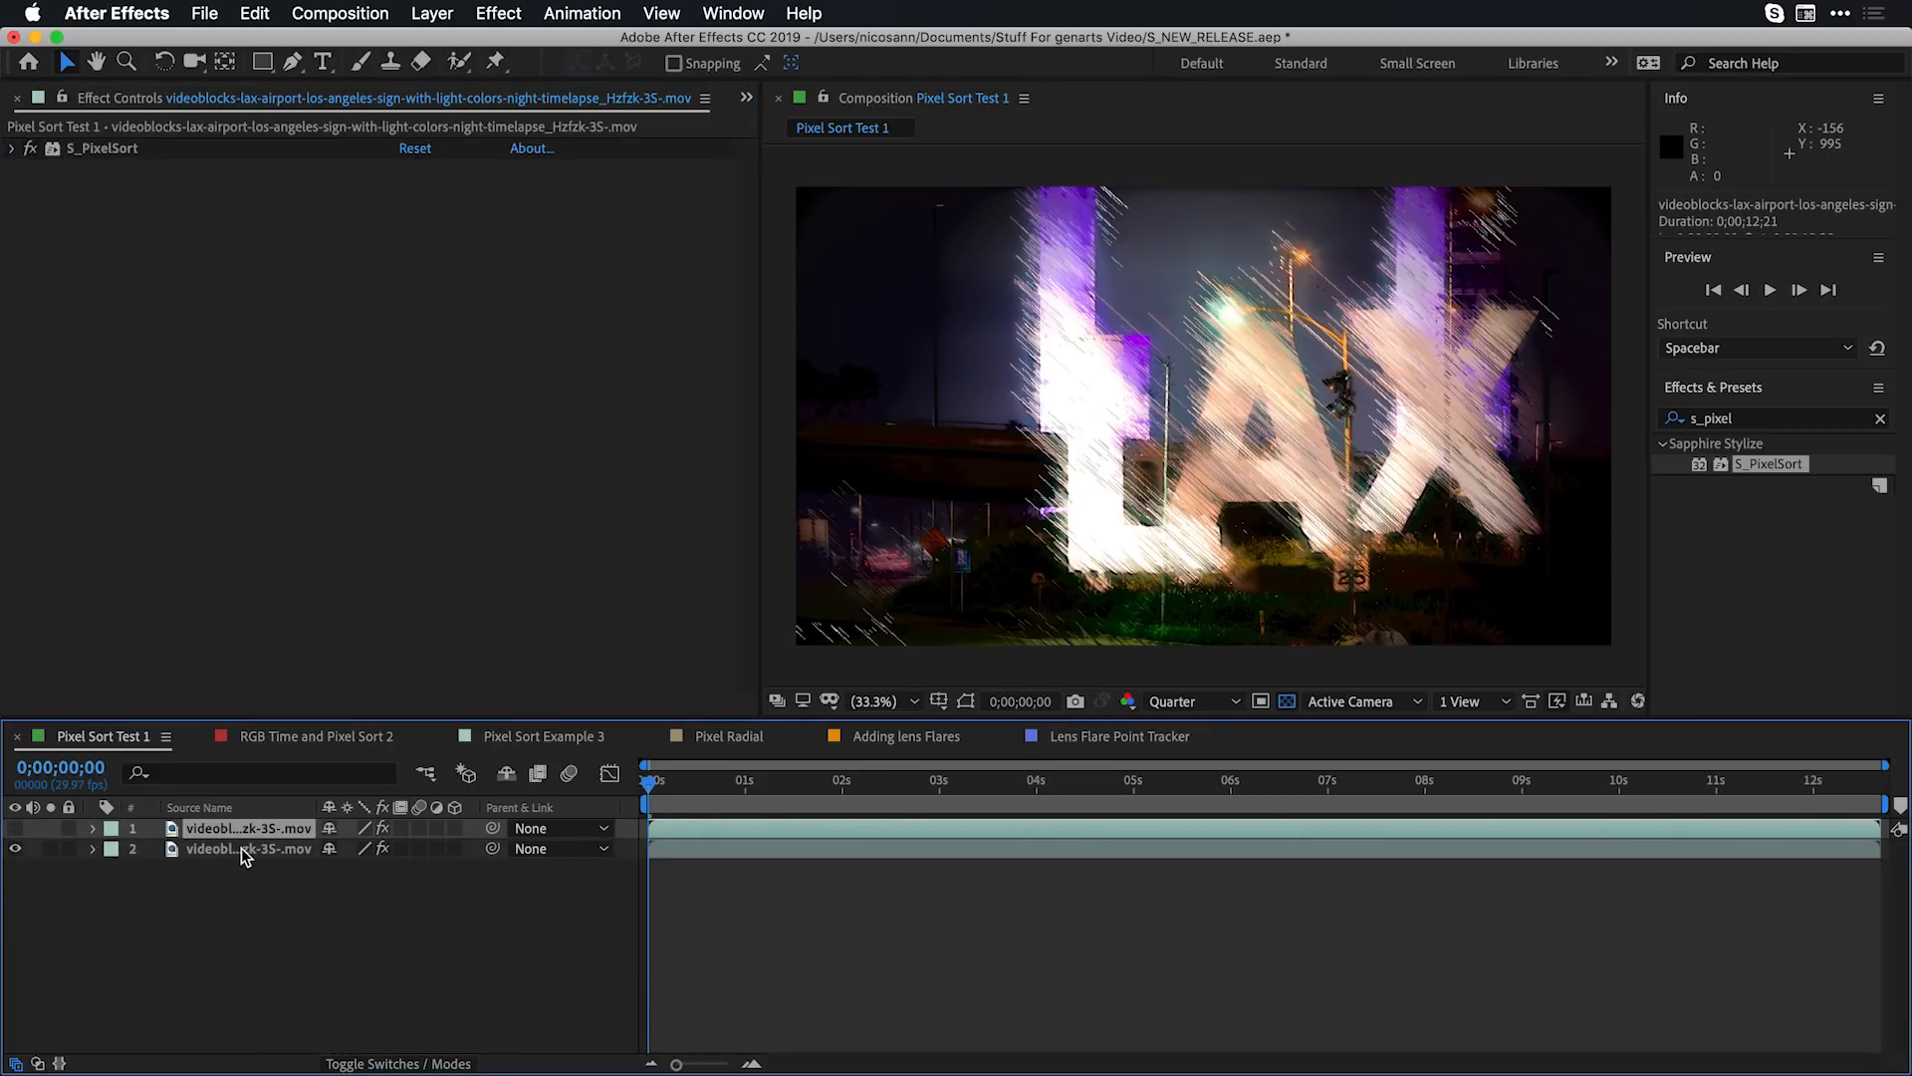
Turn off S_Glow, S_Vignette and S_Cartoon on the lower video layer and inspect its S_PixelSort settings
left_click(244, 852)
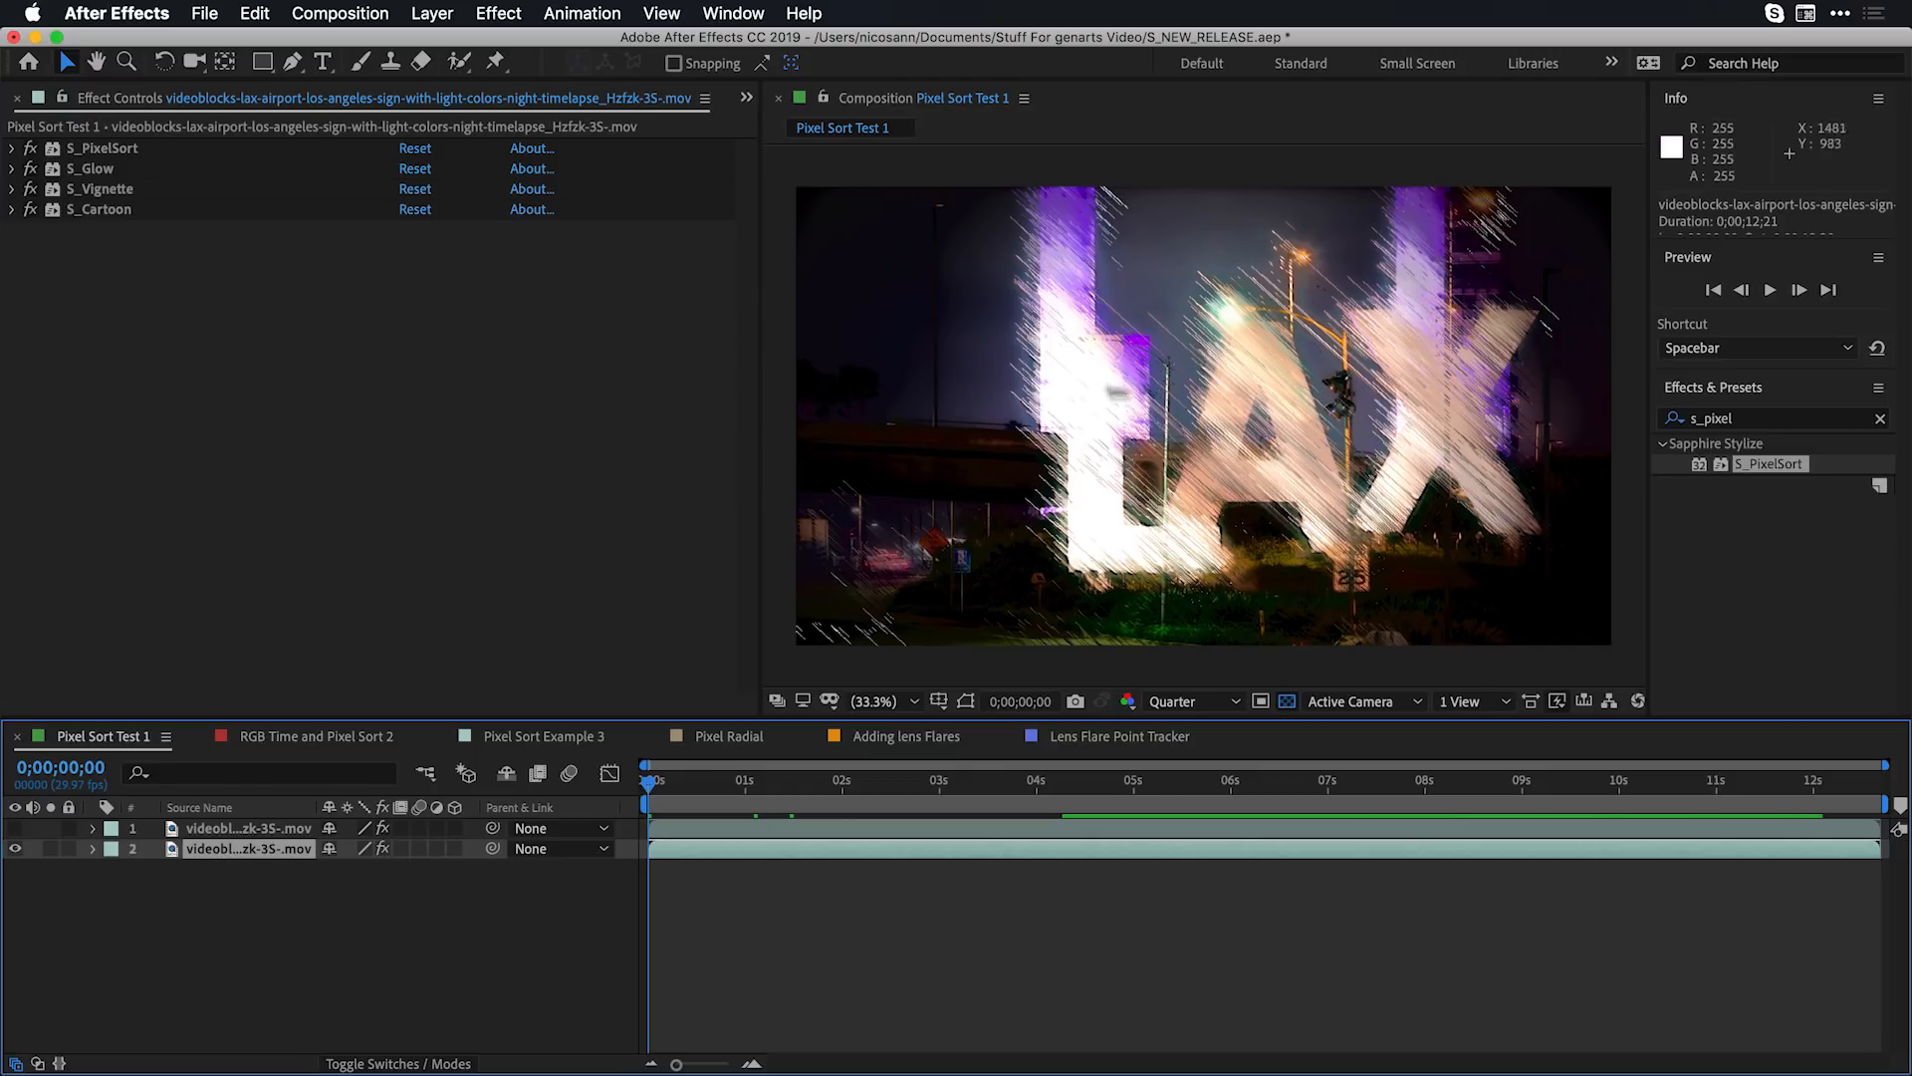
left_click(31, 170)
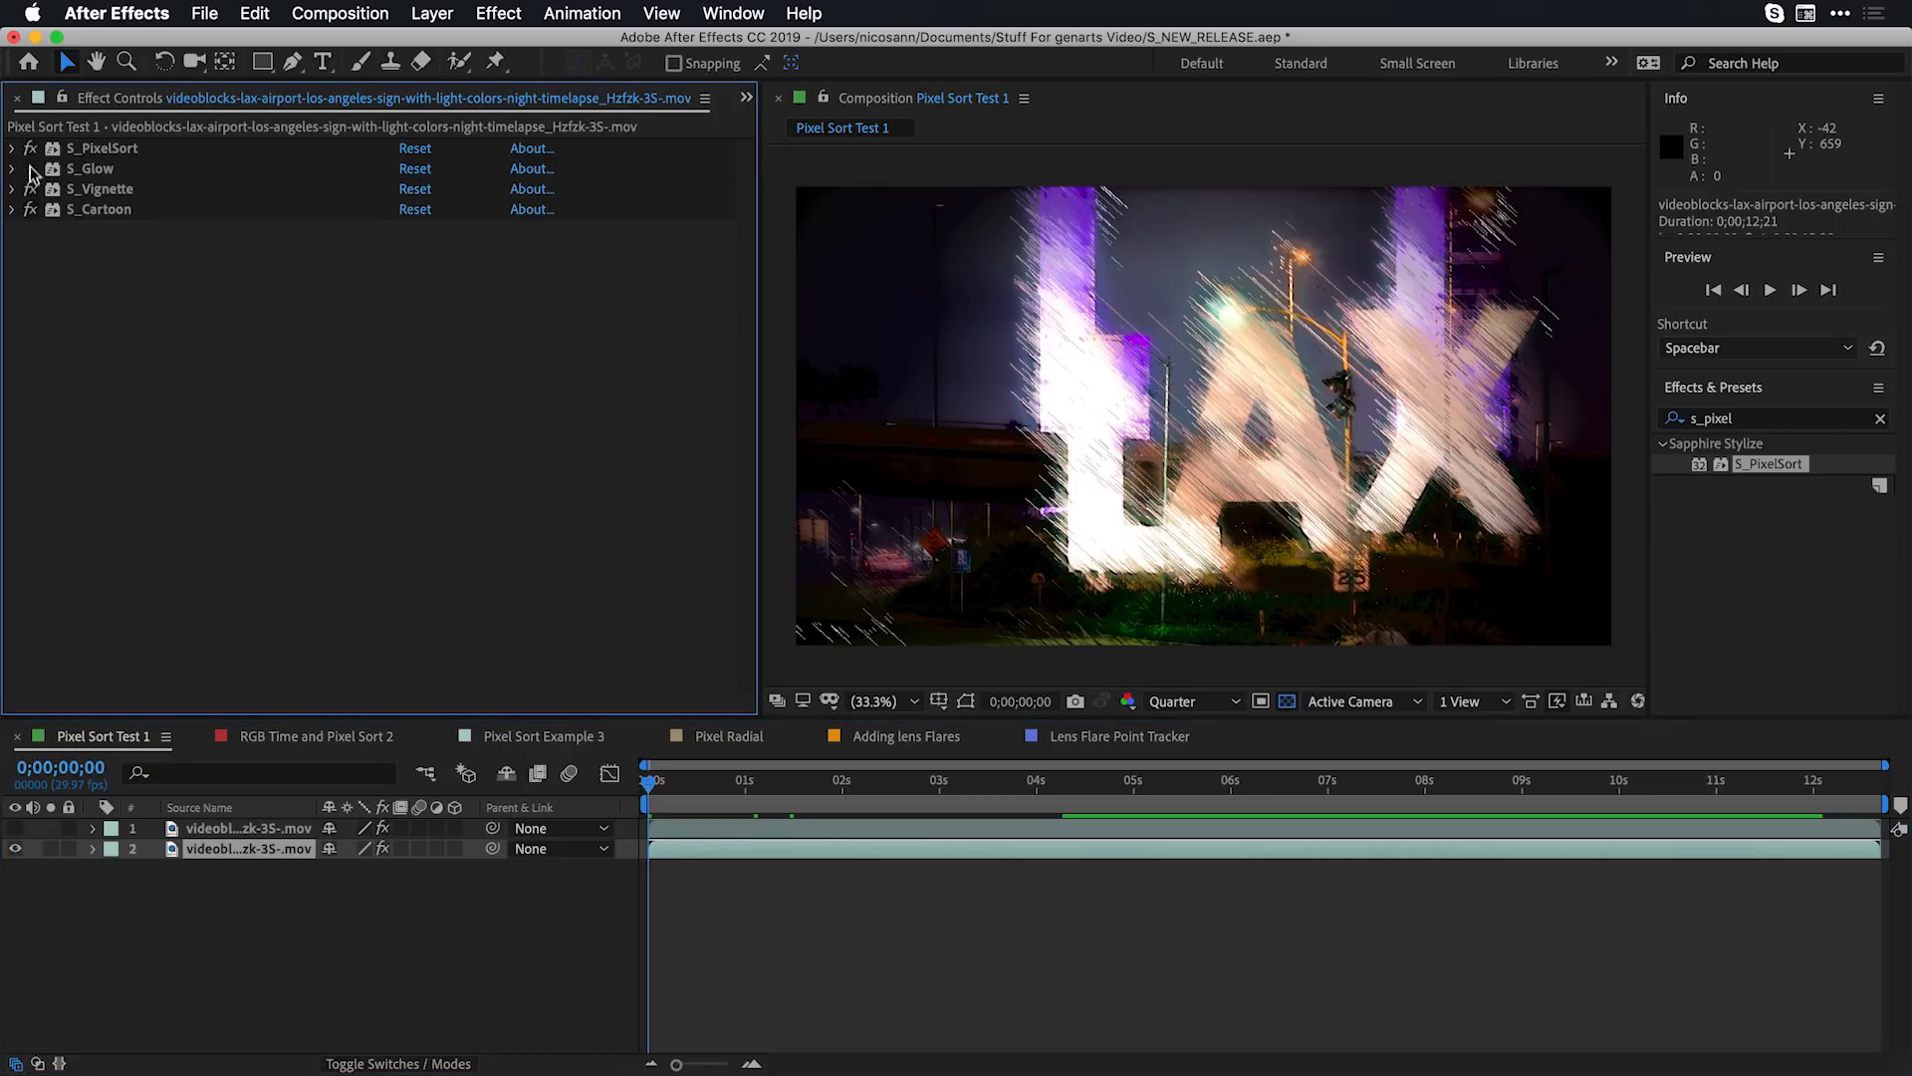
left_click(84, 148)
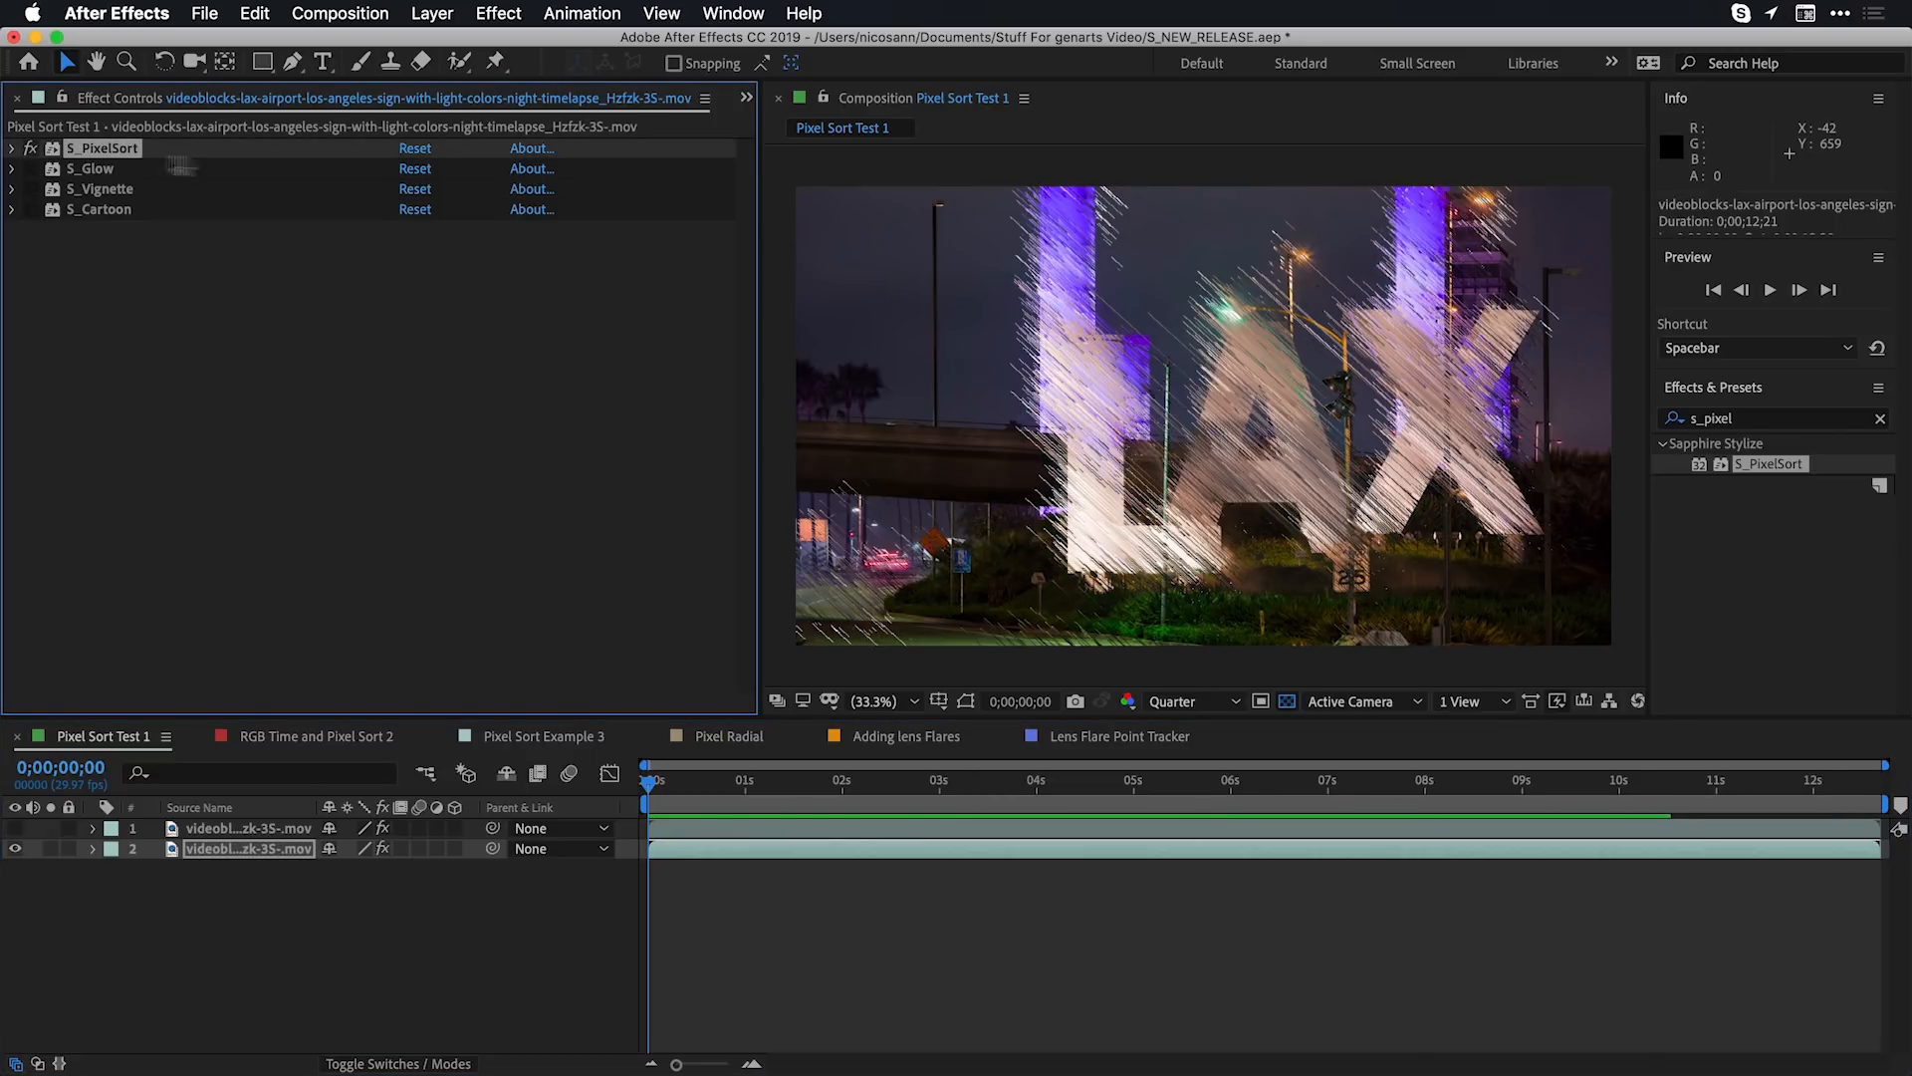
left_click(12, 149)
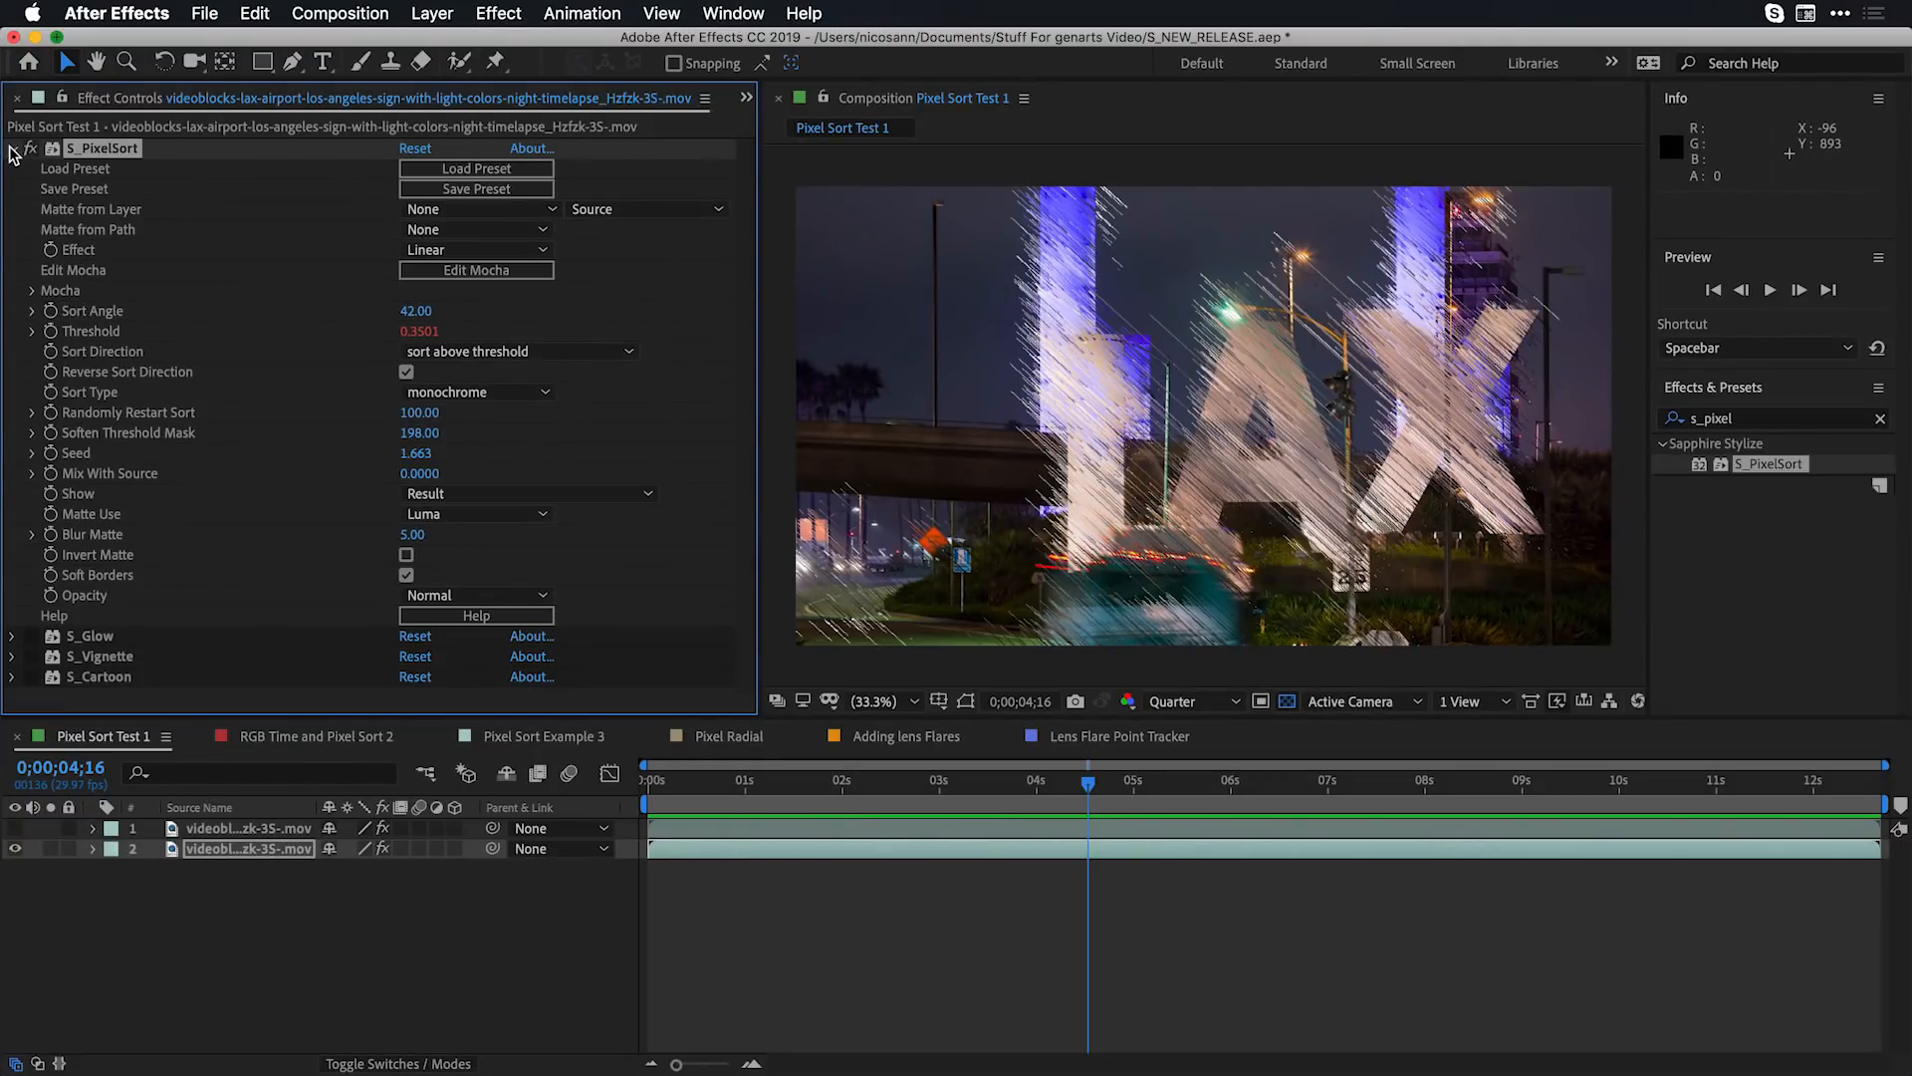
left_click(13, 150)
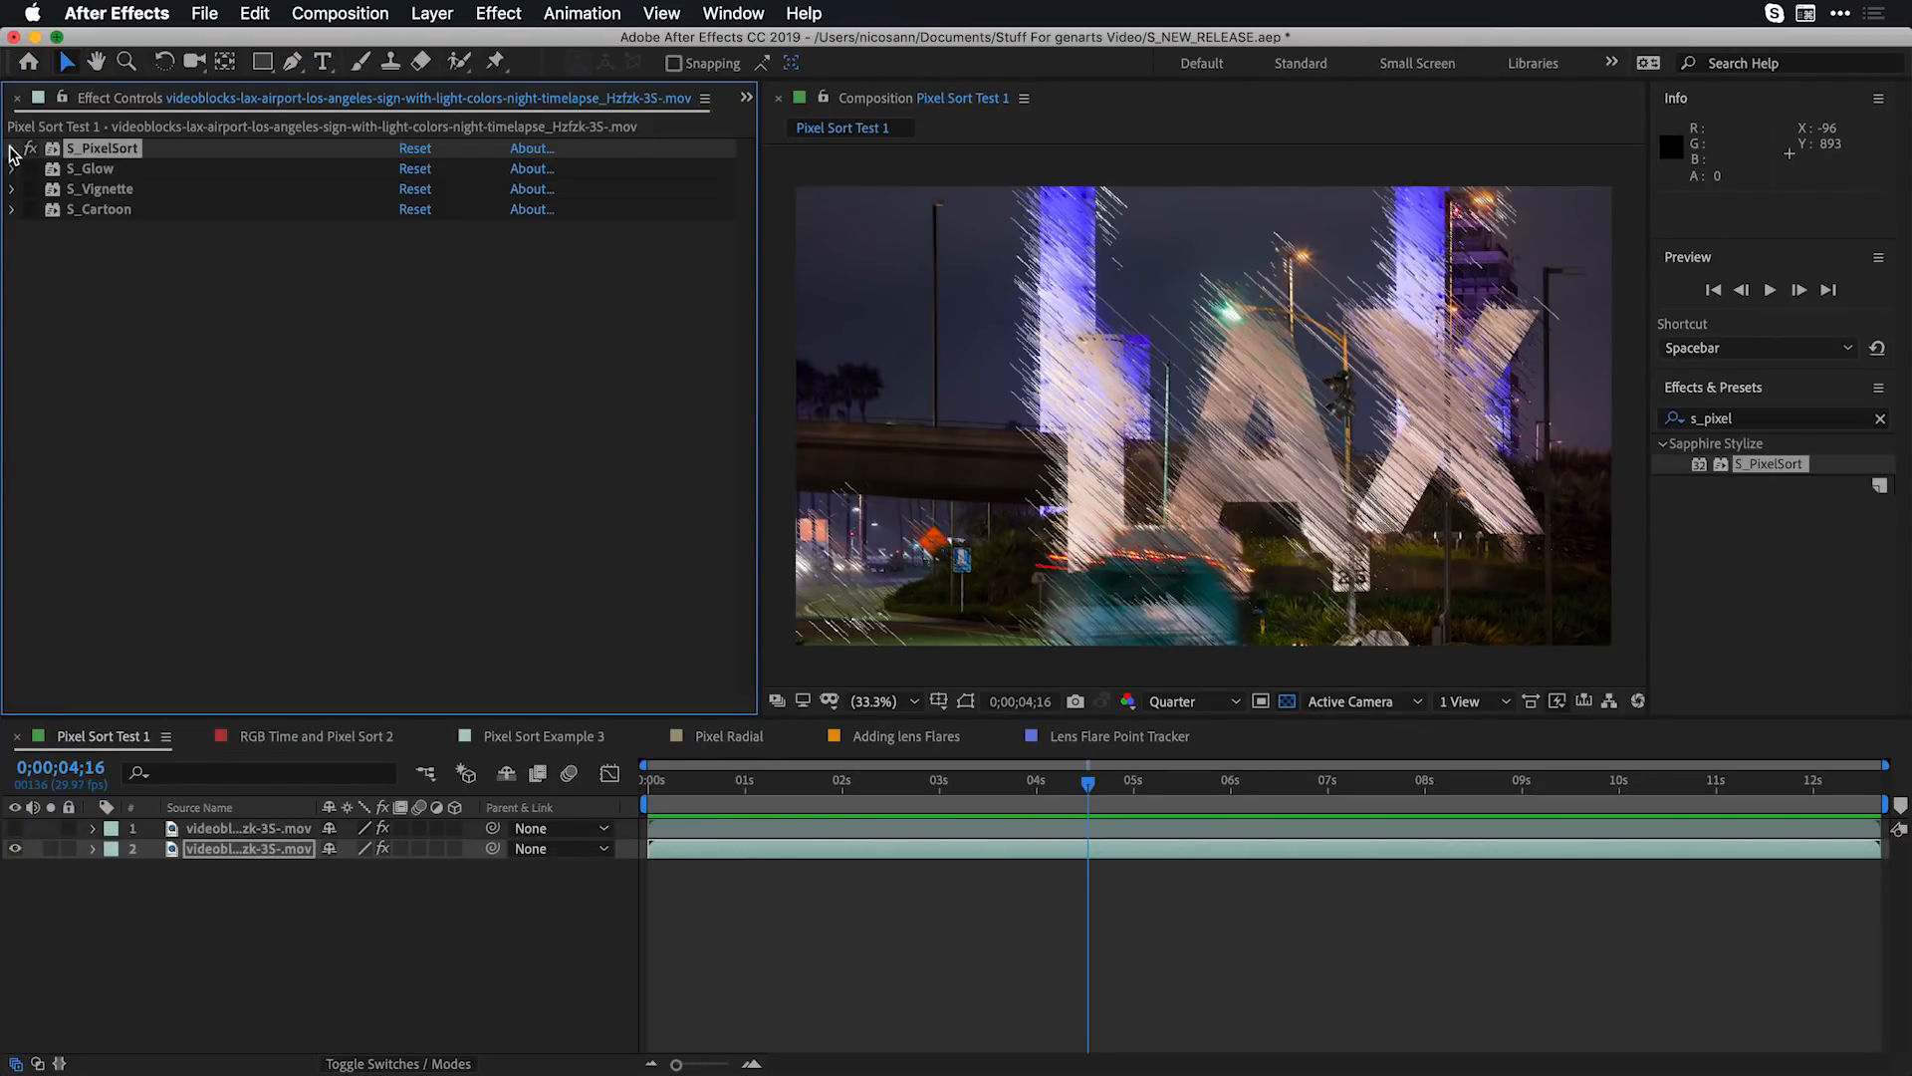
Re-enable S_Glow, S_Vignette and S_Cartoon on the lower video layer and preview the composition
left_click(30, 169)
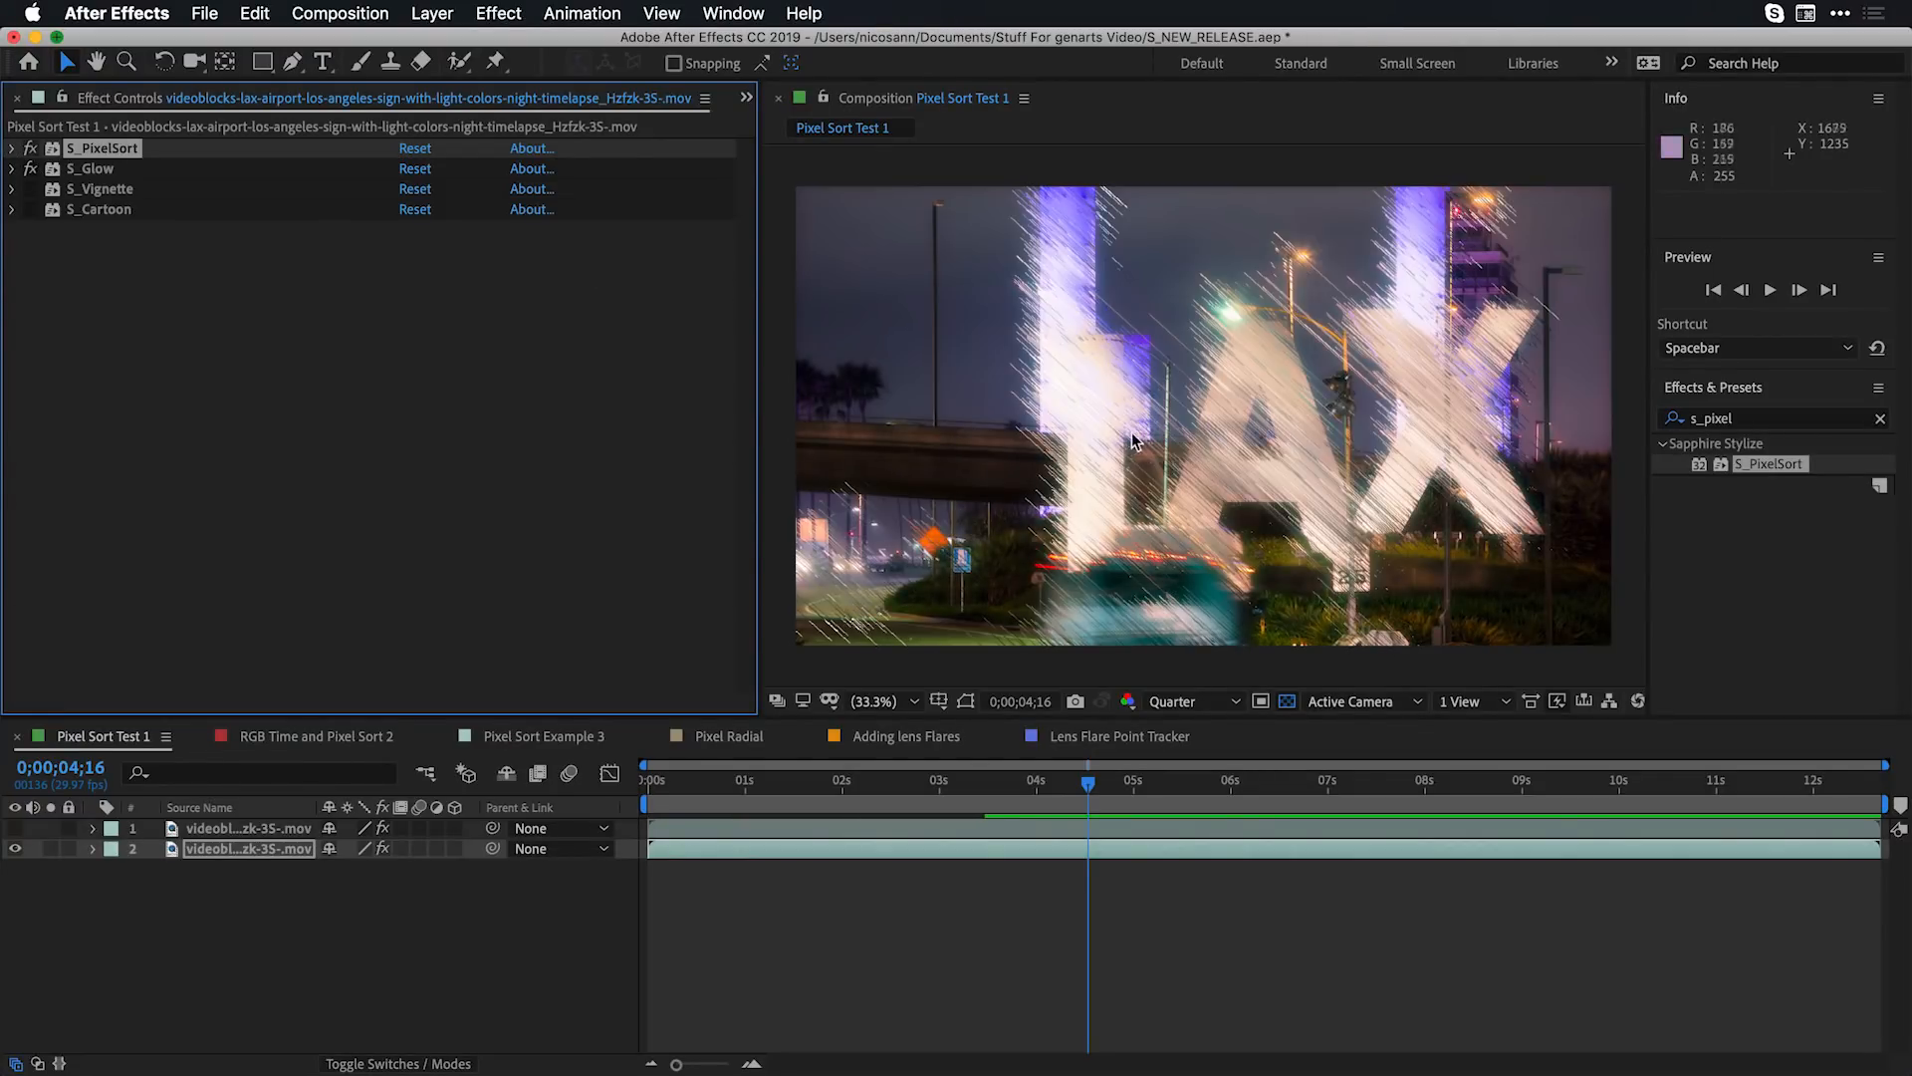
left_click(30, 189)
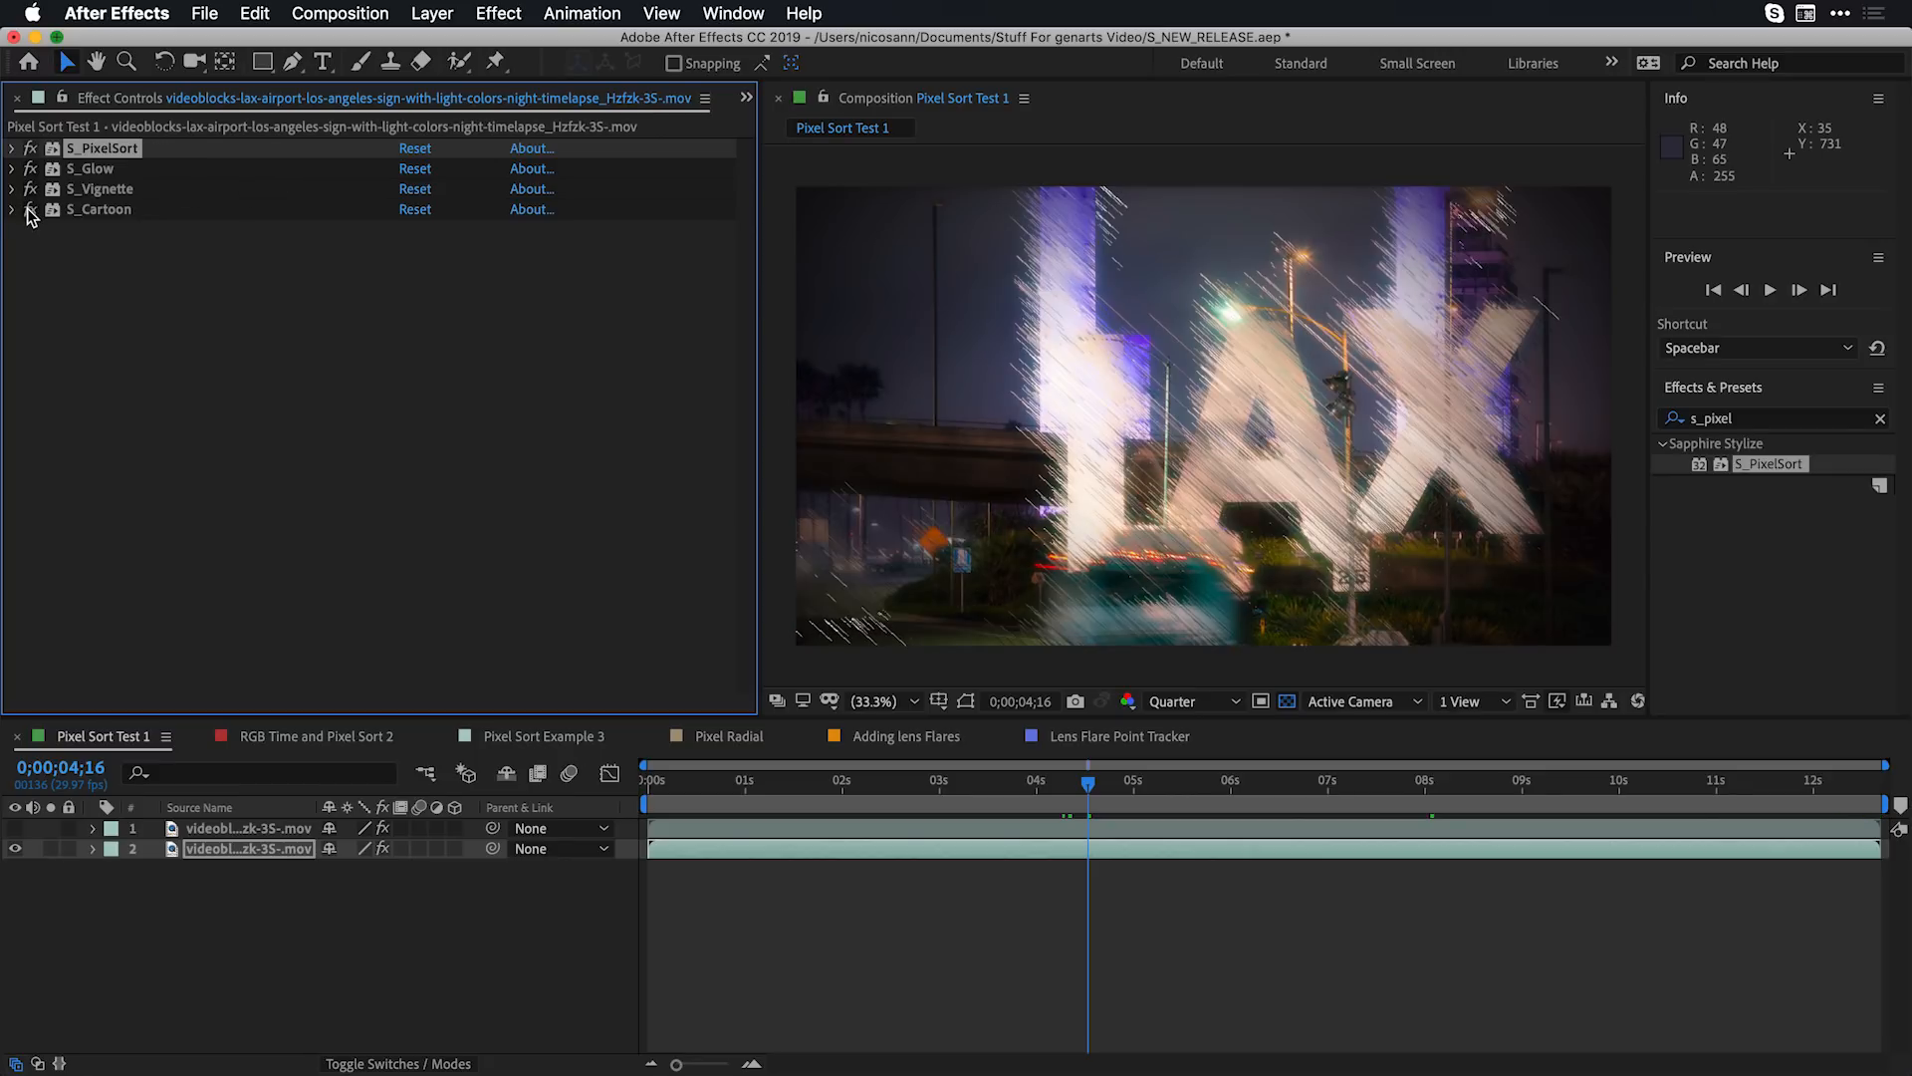
left_click(30, 210)
key("space")
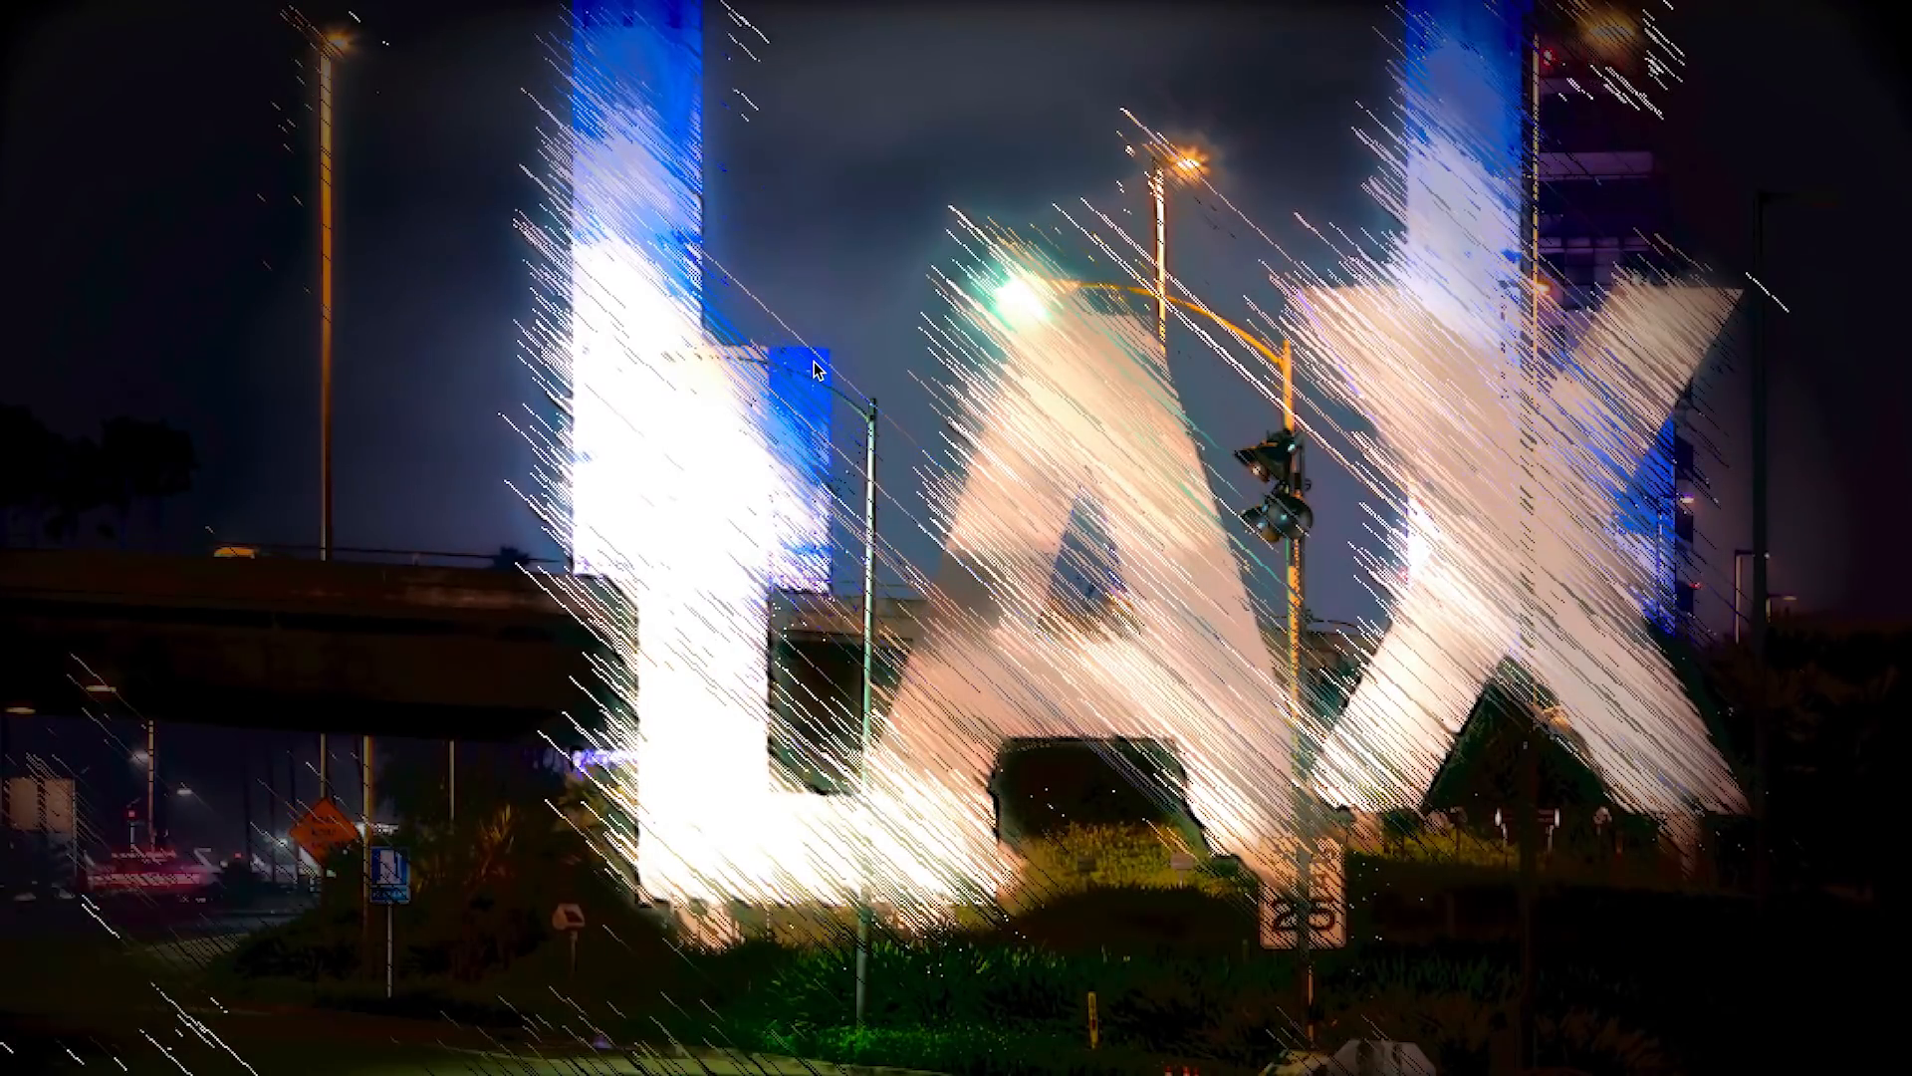
key("space")
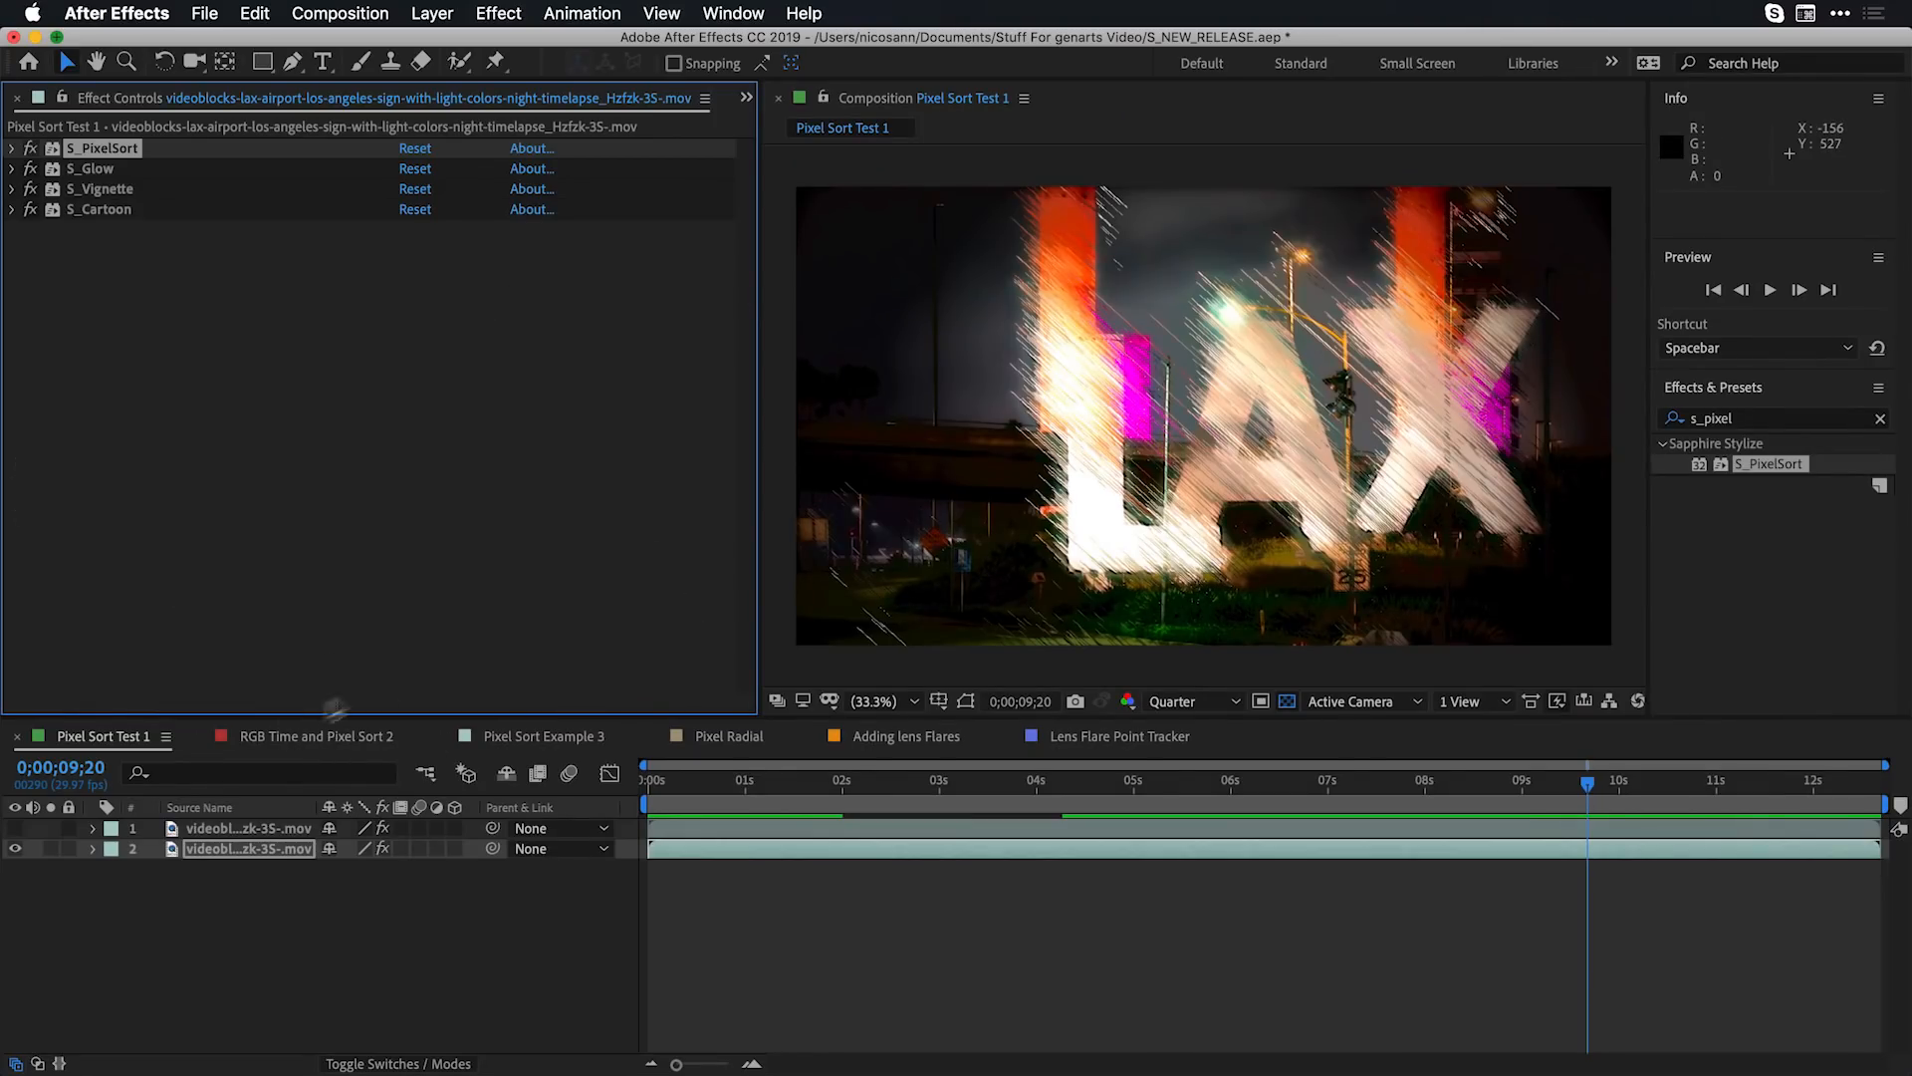
Open the RGB Time and Pixel Sort 2 composition and preview its dancer animation
left_click(320, 739)
left_click_drag(753, 787, 1005, 809)
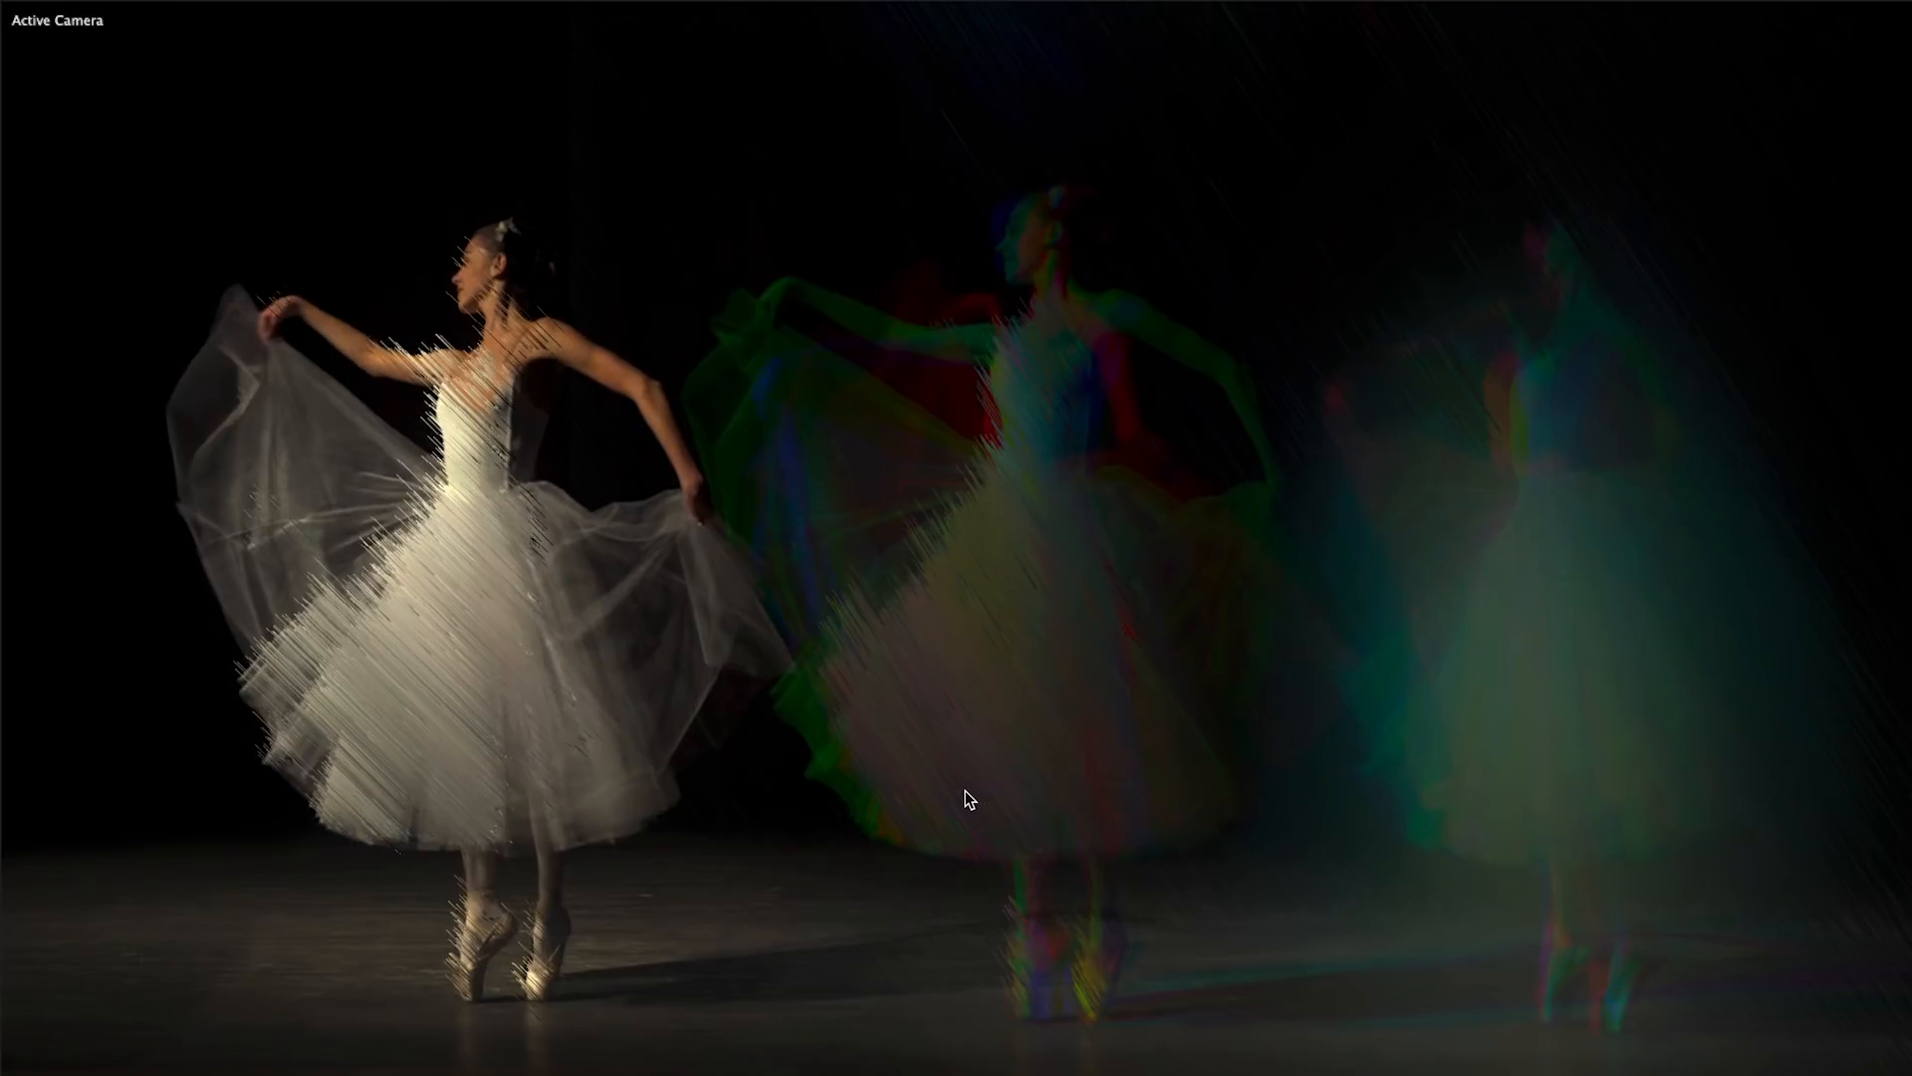
key("space")
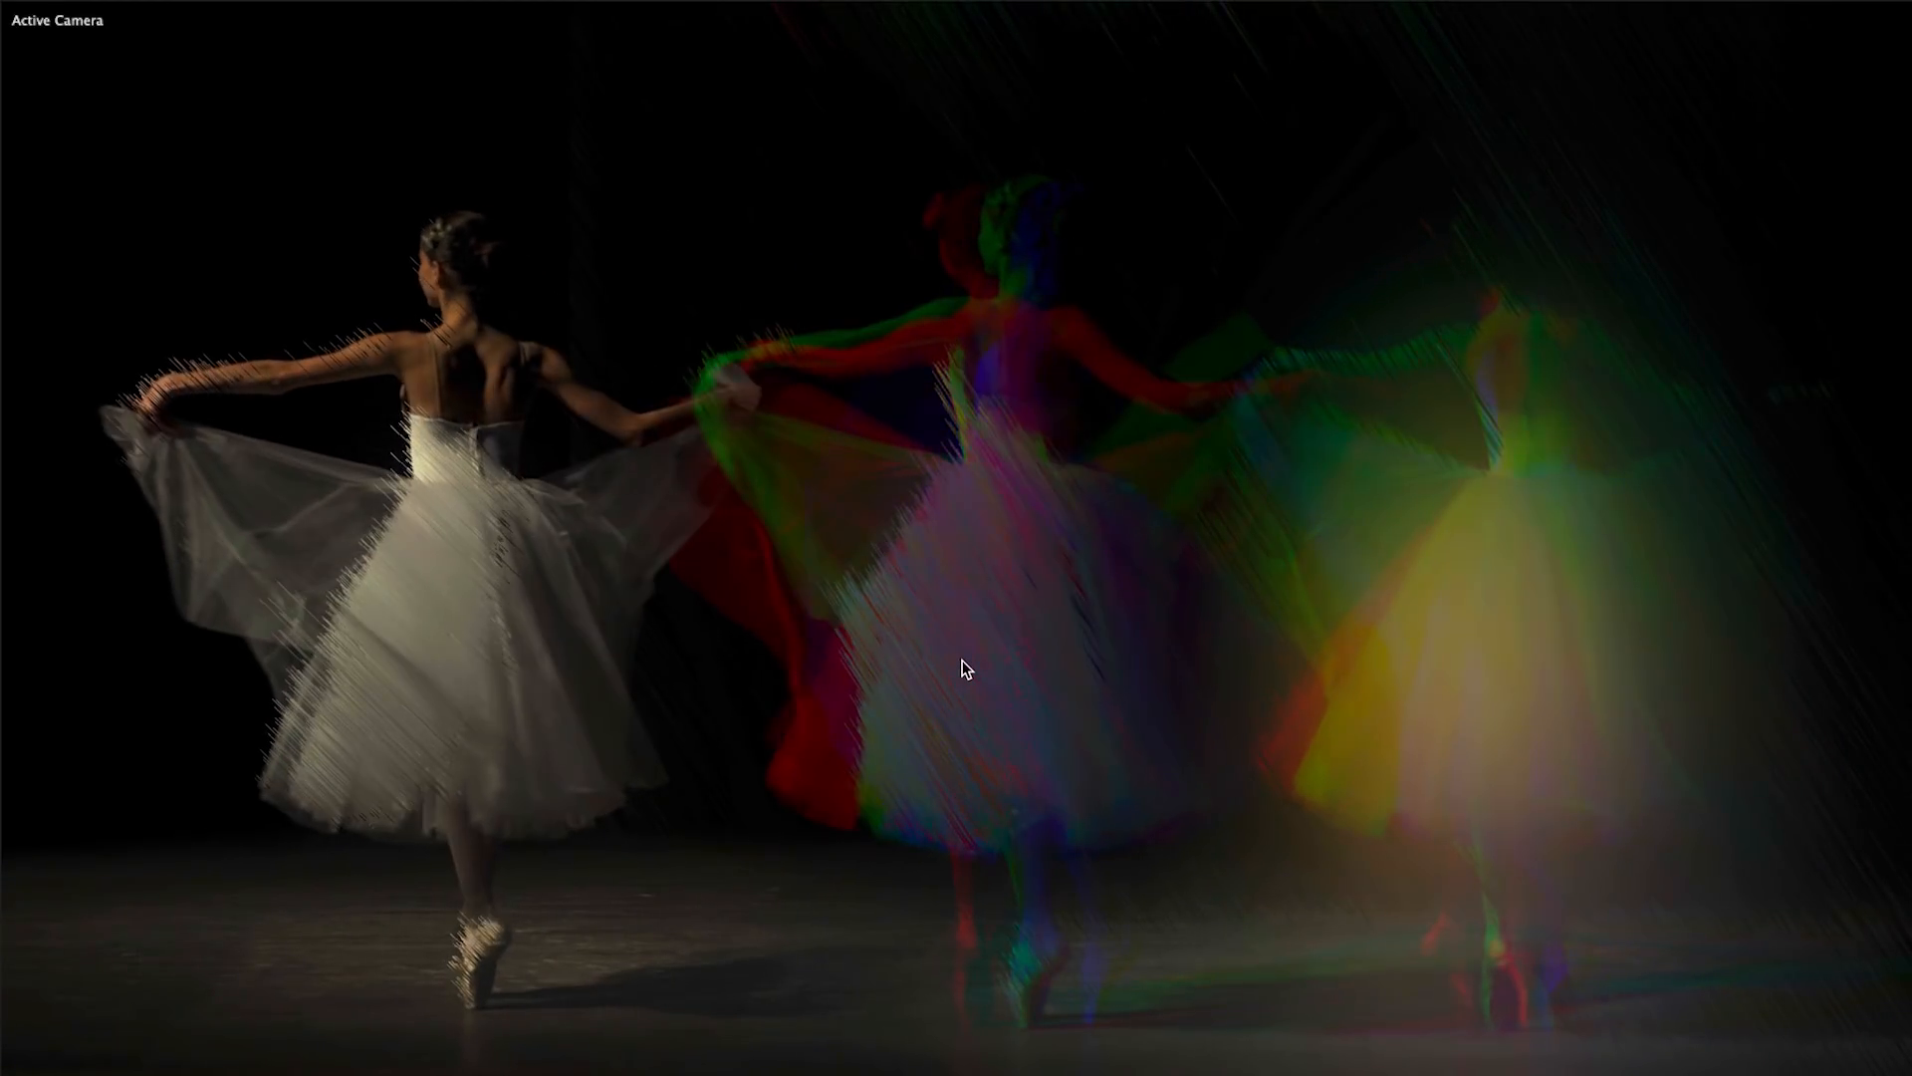
key("space")
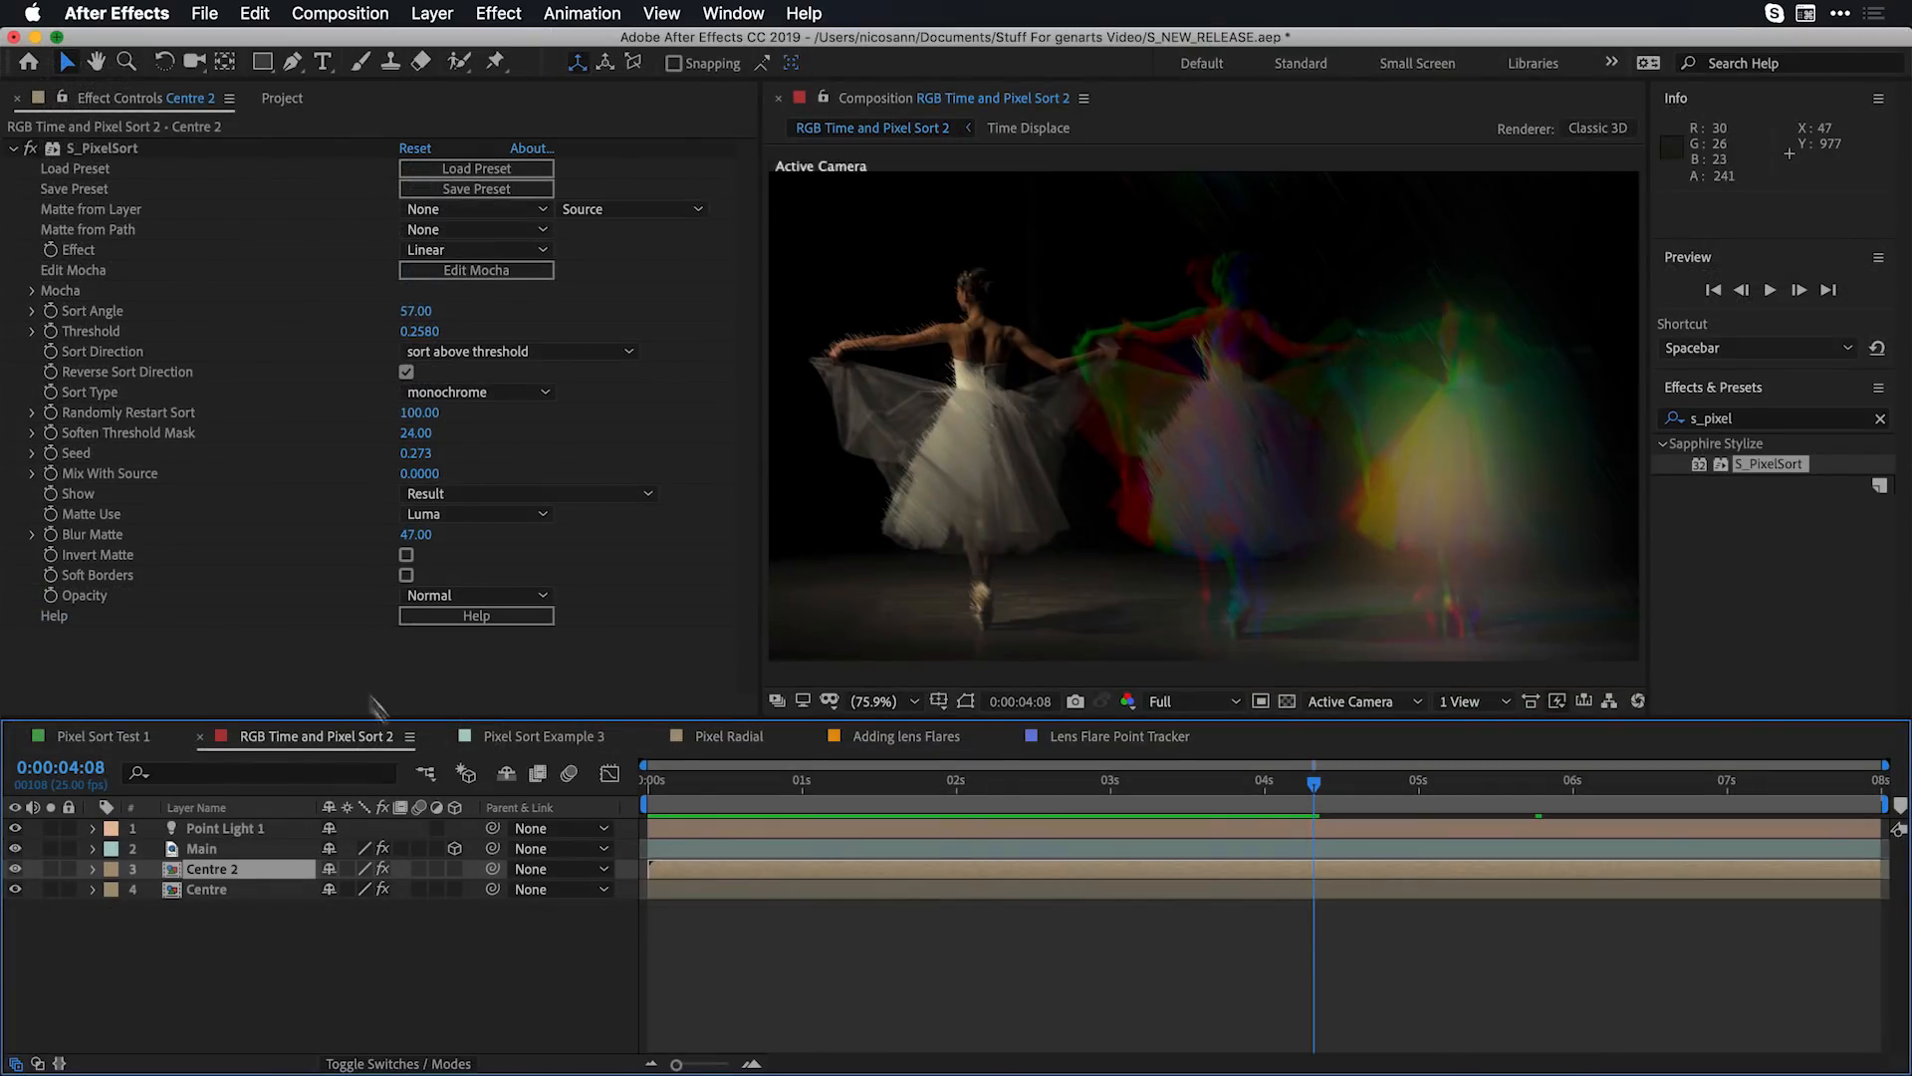
In Pixel Sort Example 3, compare the two street footage layers at 0;00;00;20 by hiding and reshowing the upper one
left_click(517, 737)
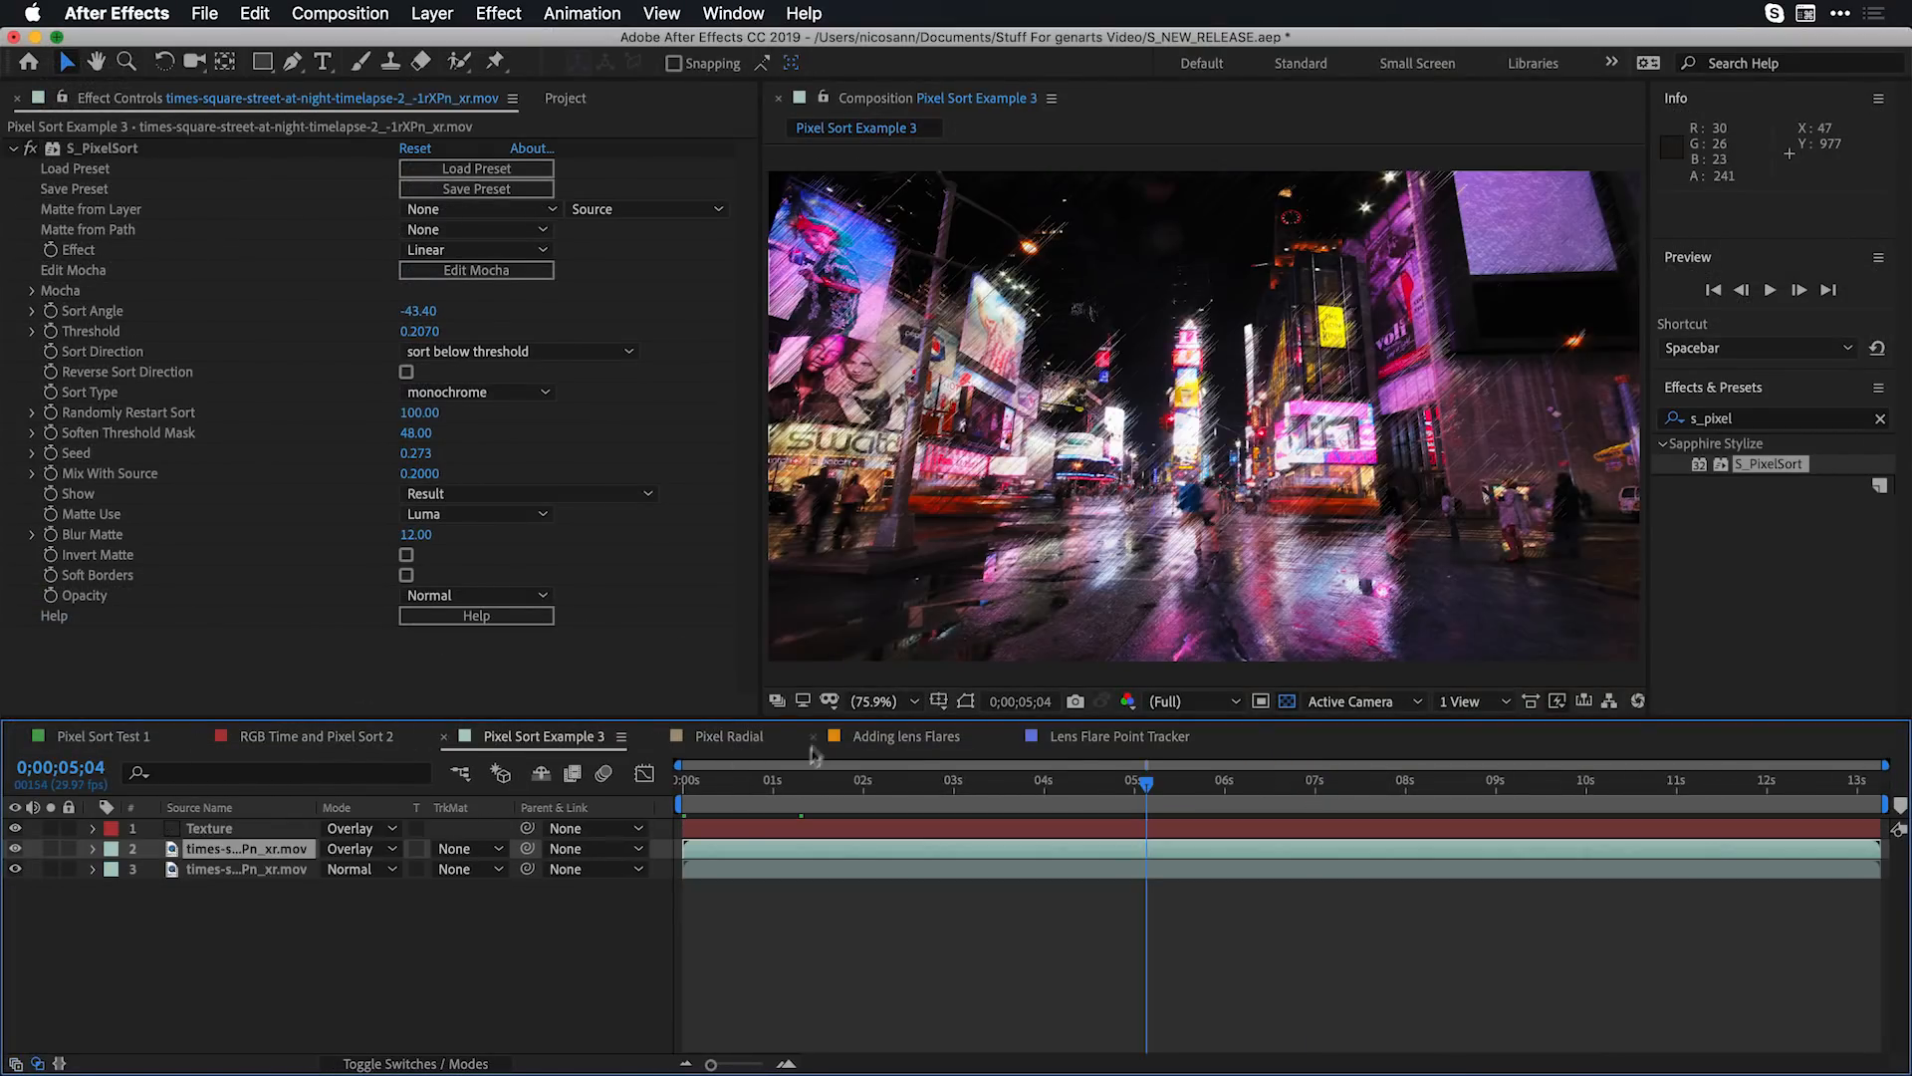
left_click(16, 848)
left_click(229, 869)
left_click(744, 794)
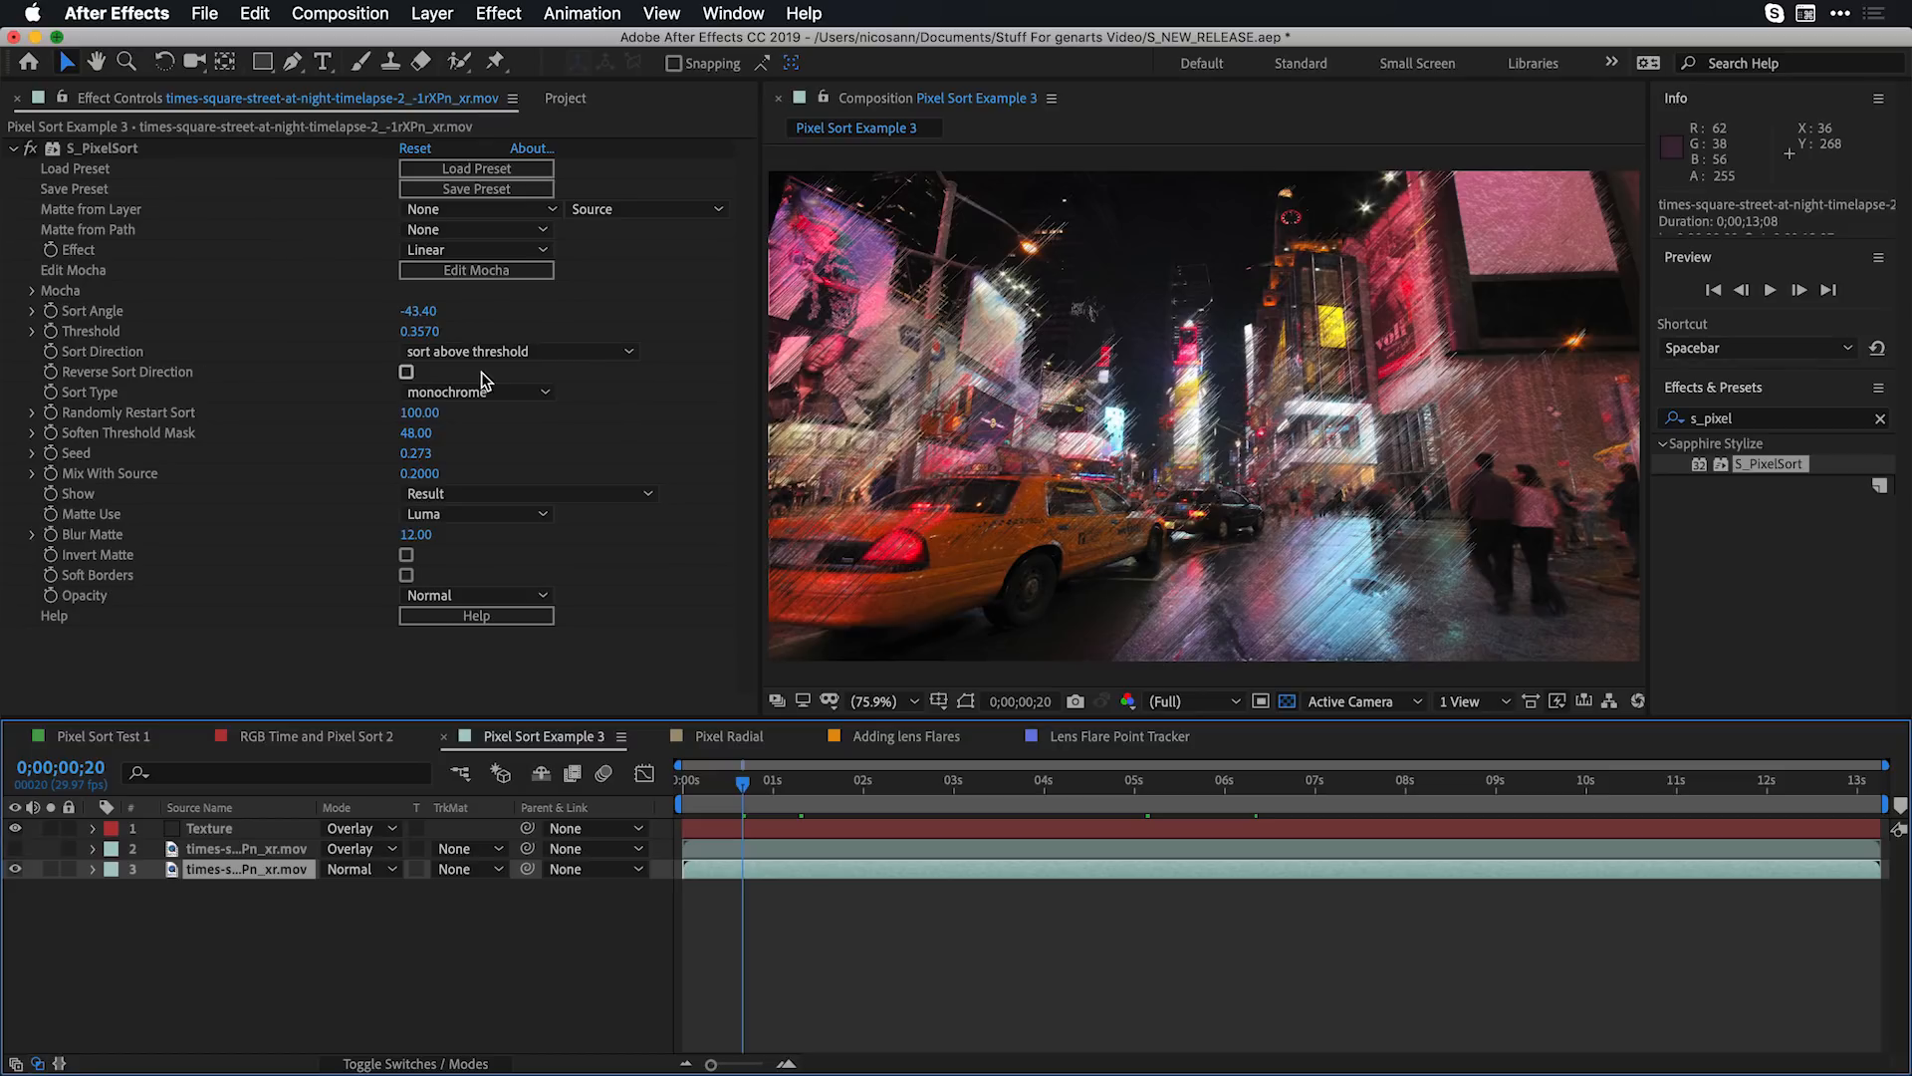
left_click(249, 850)
left_click(15, 850)
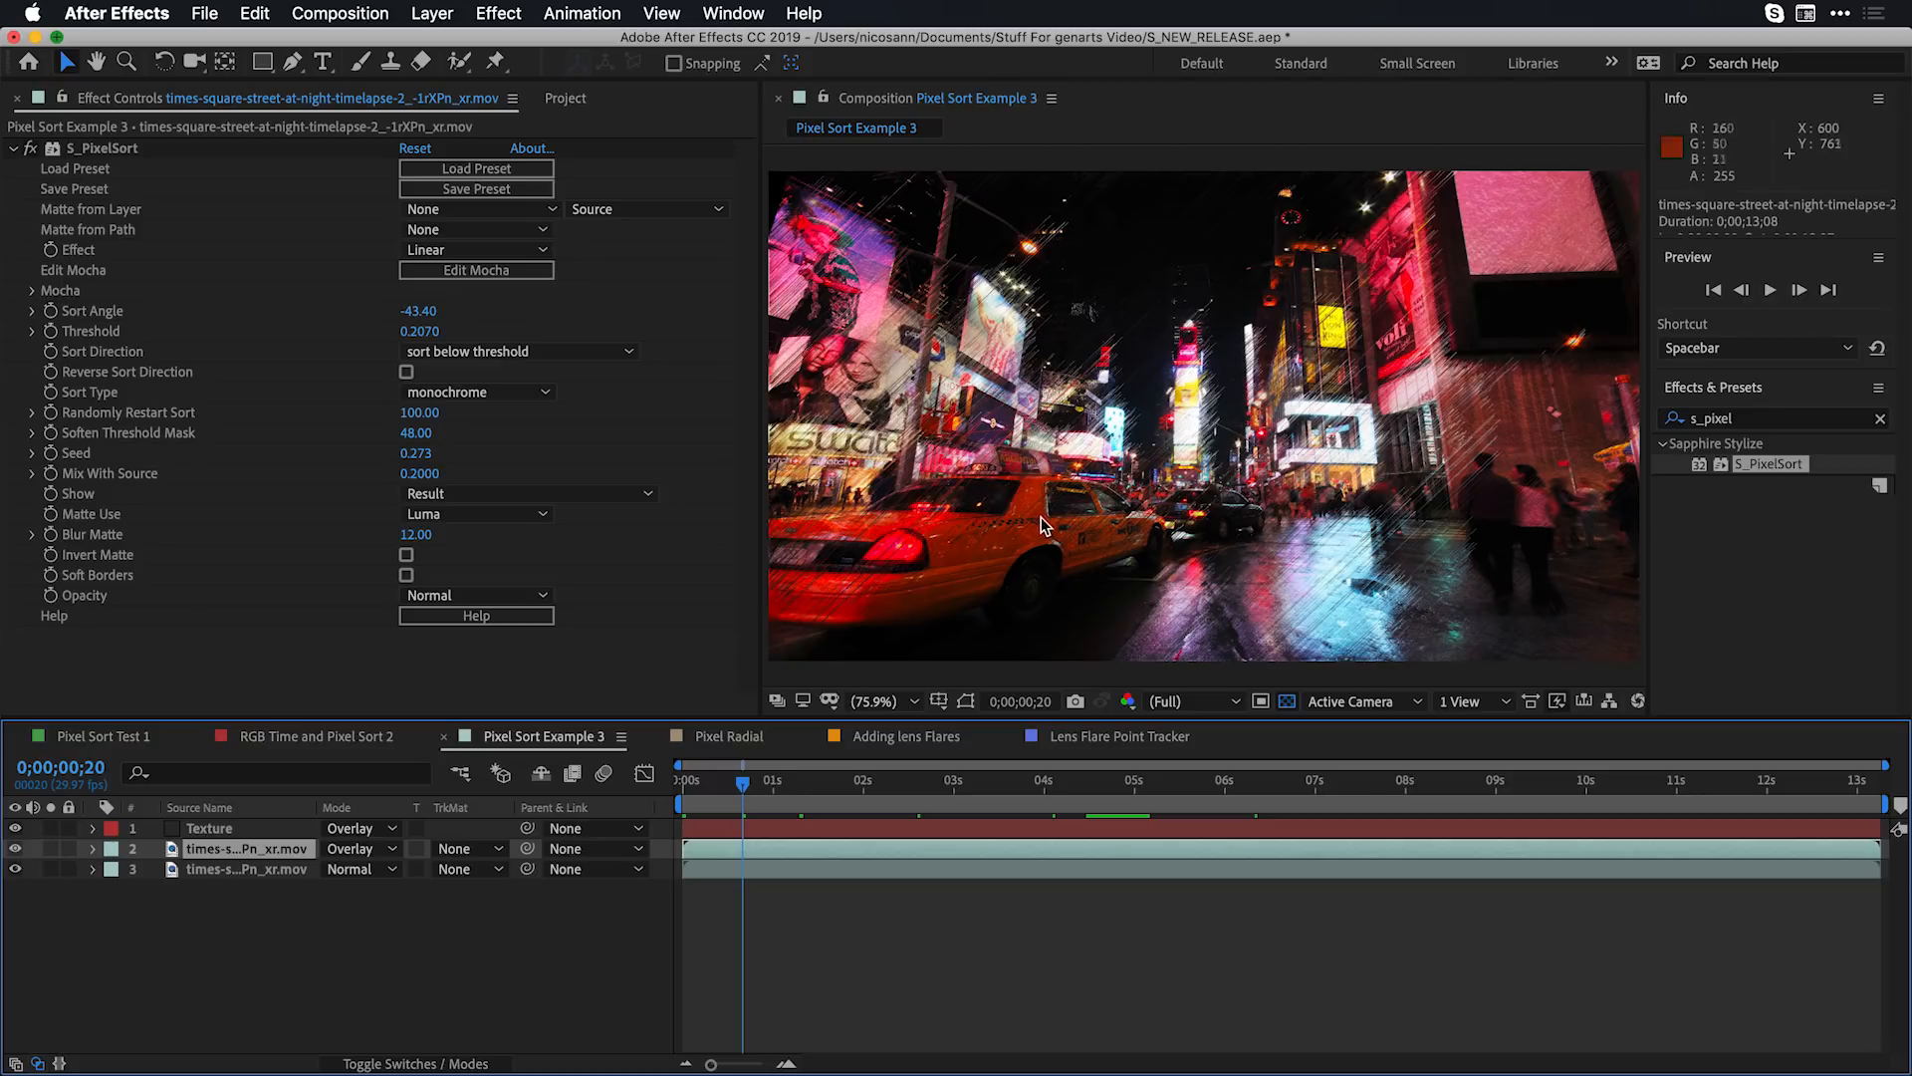
Select the Texture layer, toggle its visibility to compare its contribution, and preview the composition
left_click(229, 828)
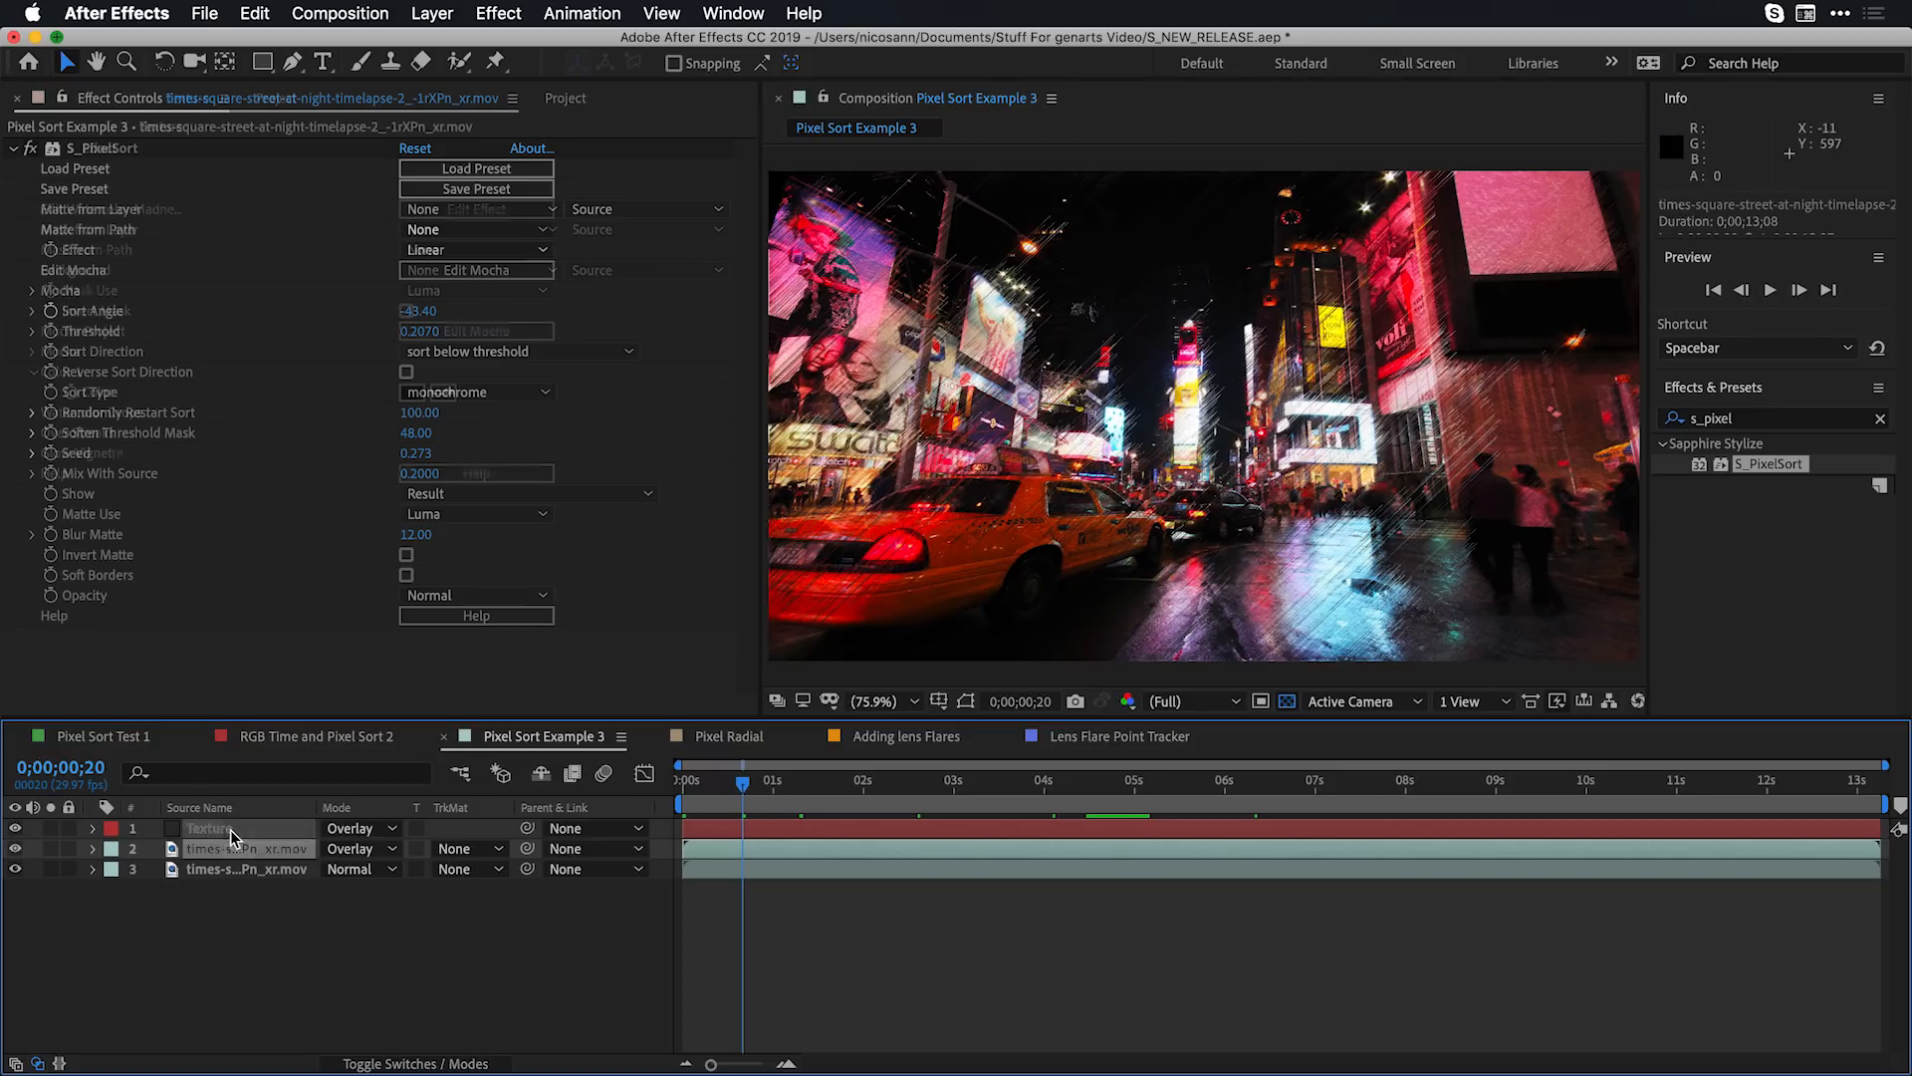
left_click(14, 829)
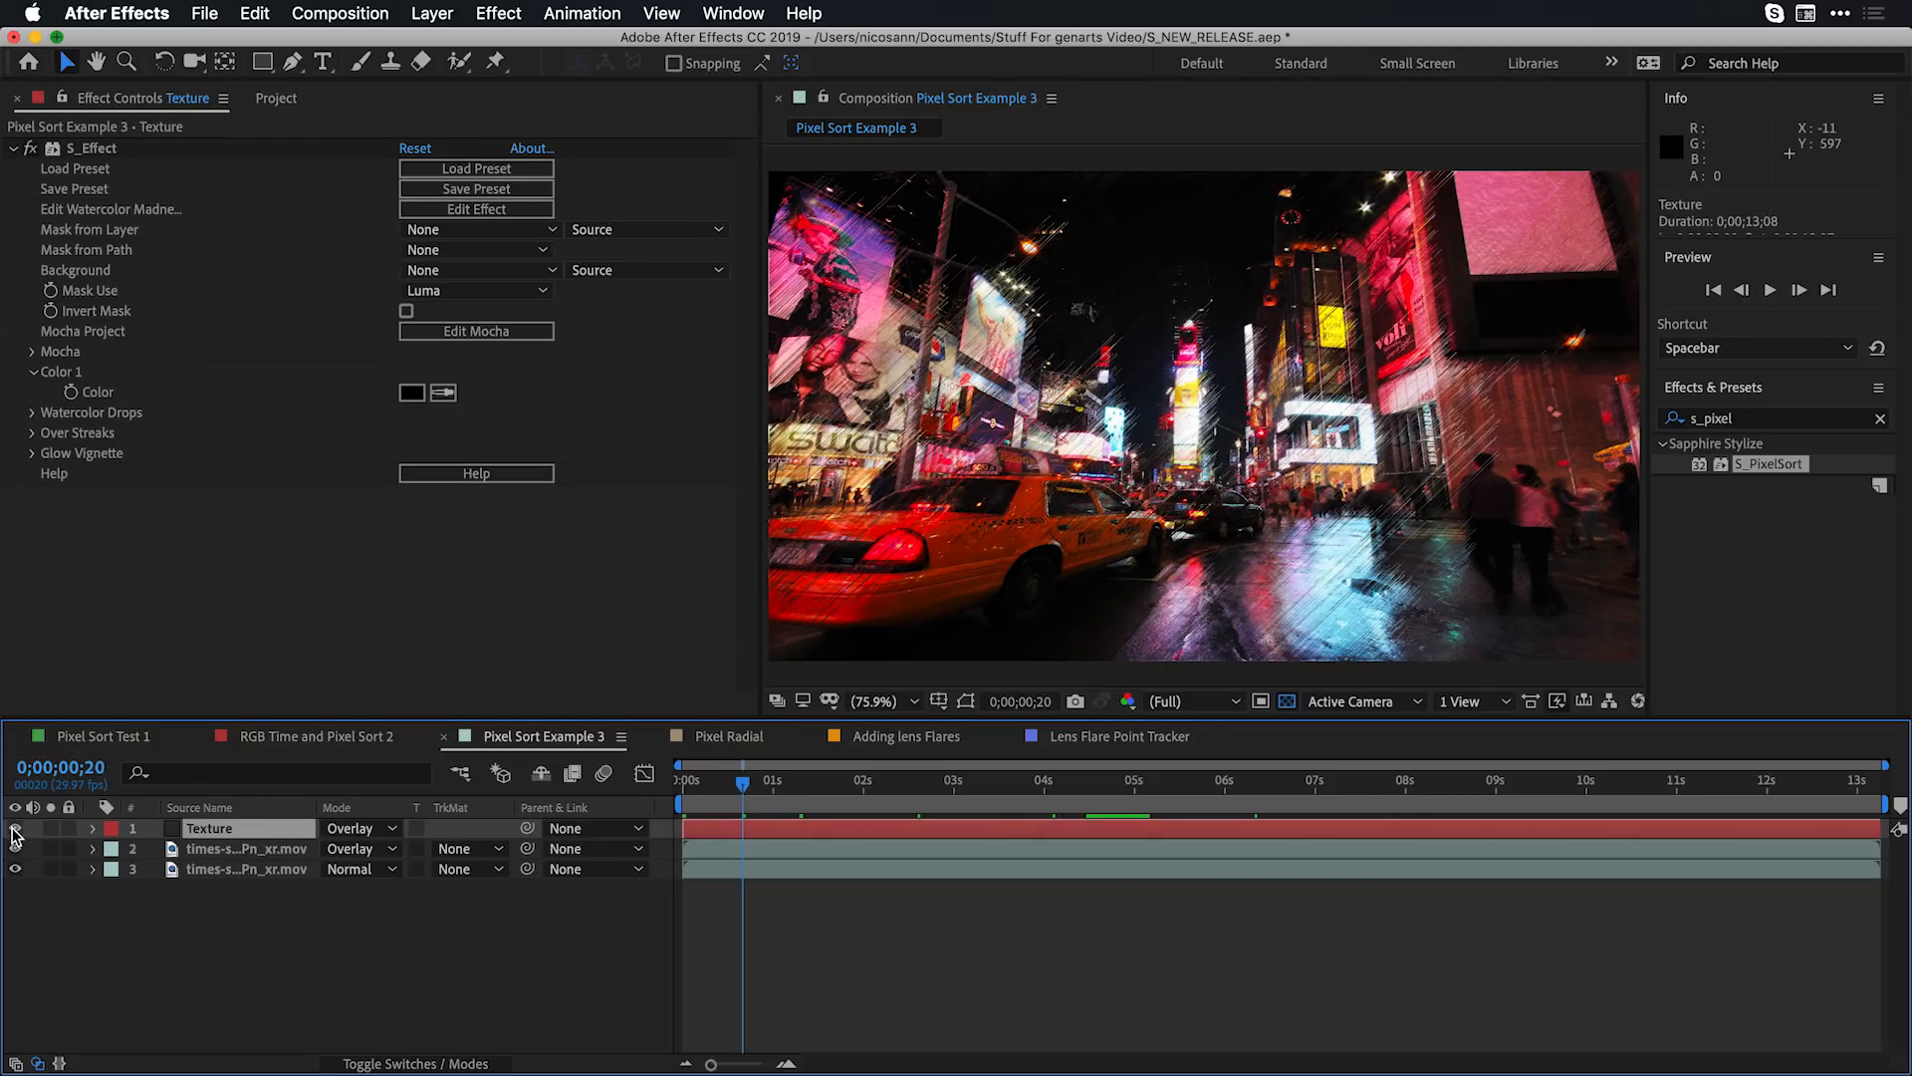
left_click(14, 829)
left_click(14, 829)
key("space")
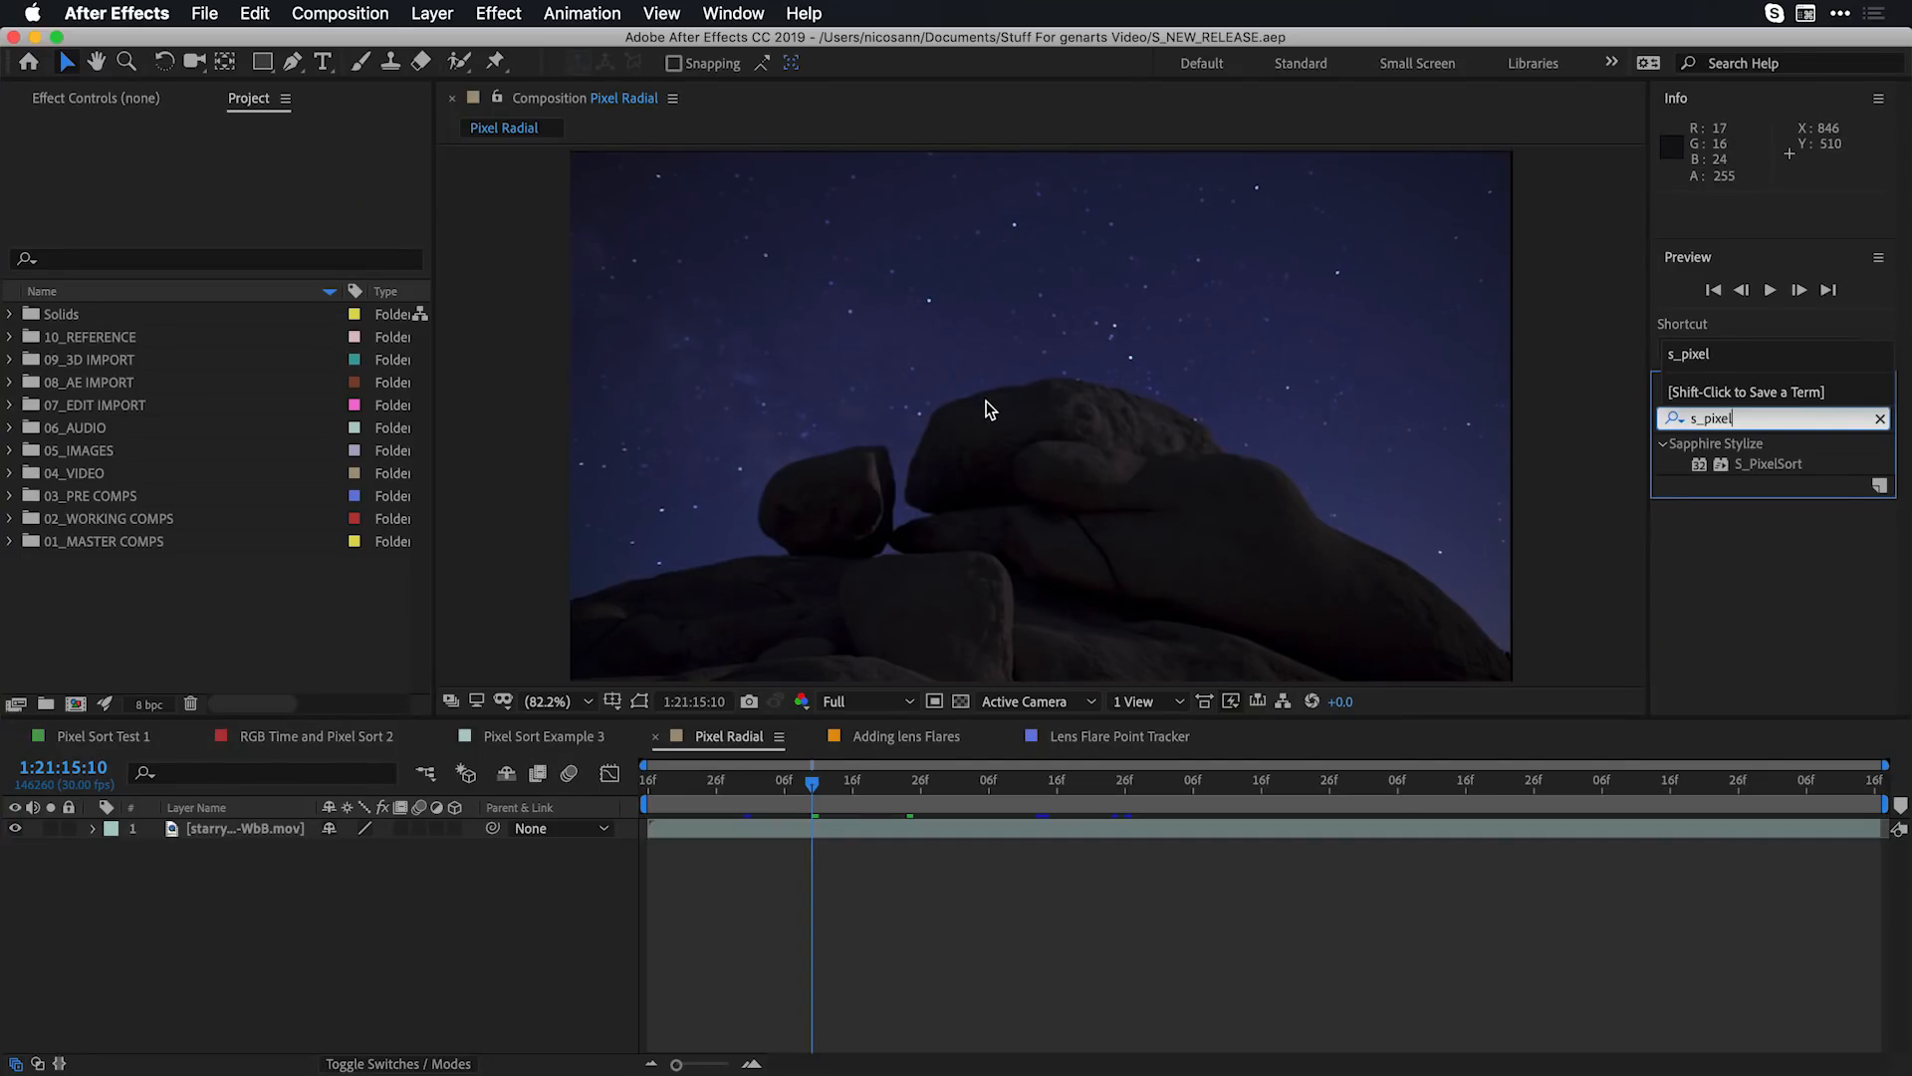
Apply S_PixelSort to the starry night rocks layer, with the saturation sort type and the Circular effect mode
left_click_drag(1698, 465, 1699, 468)
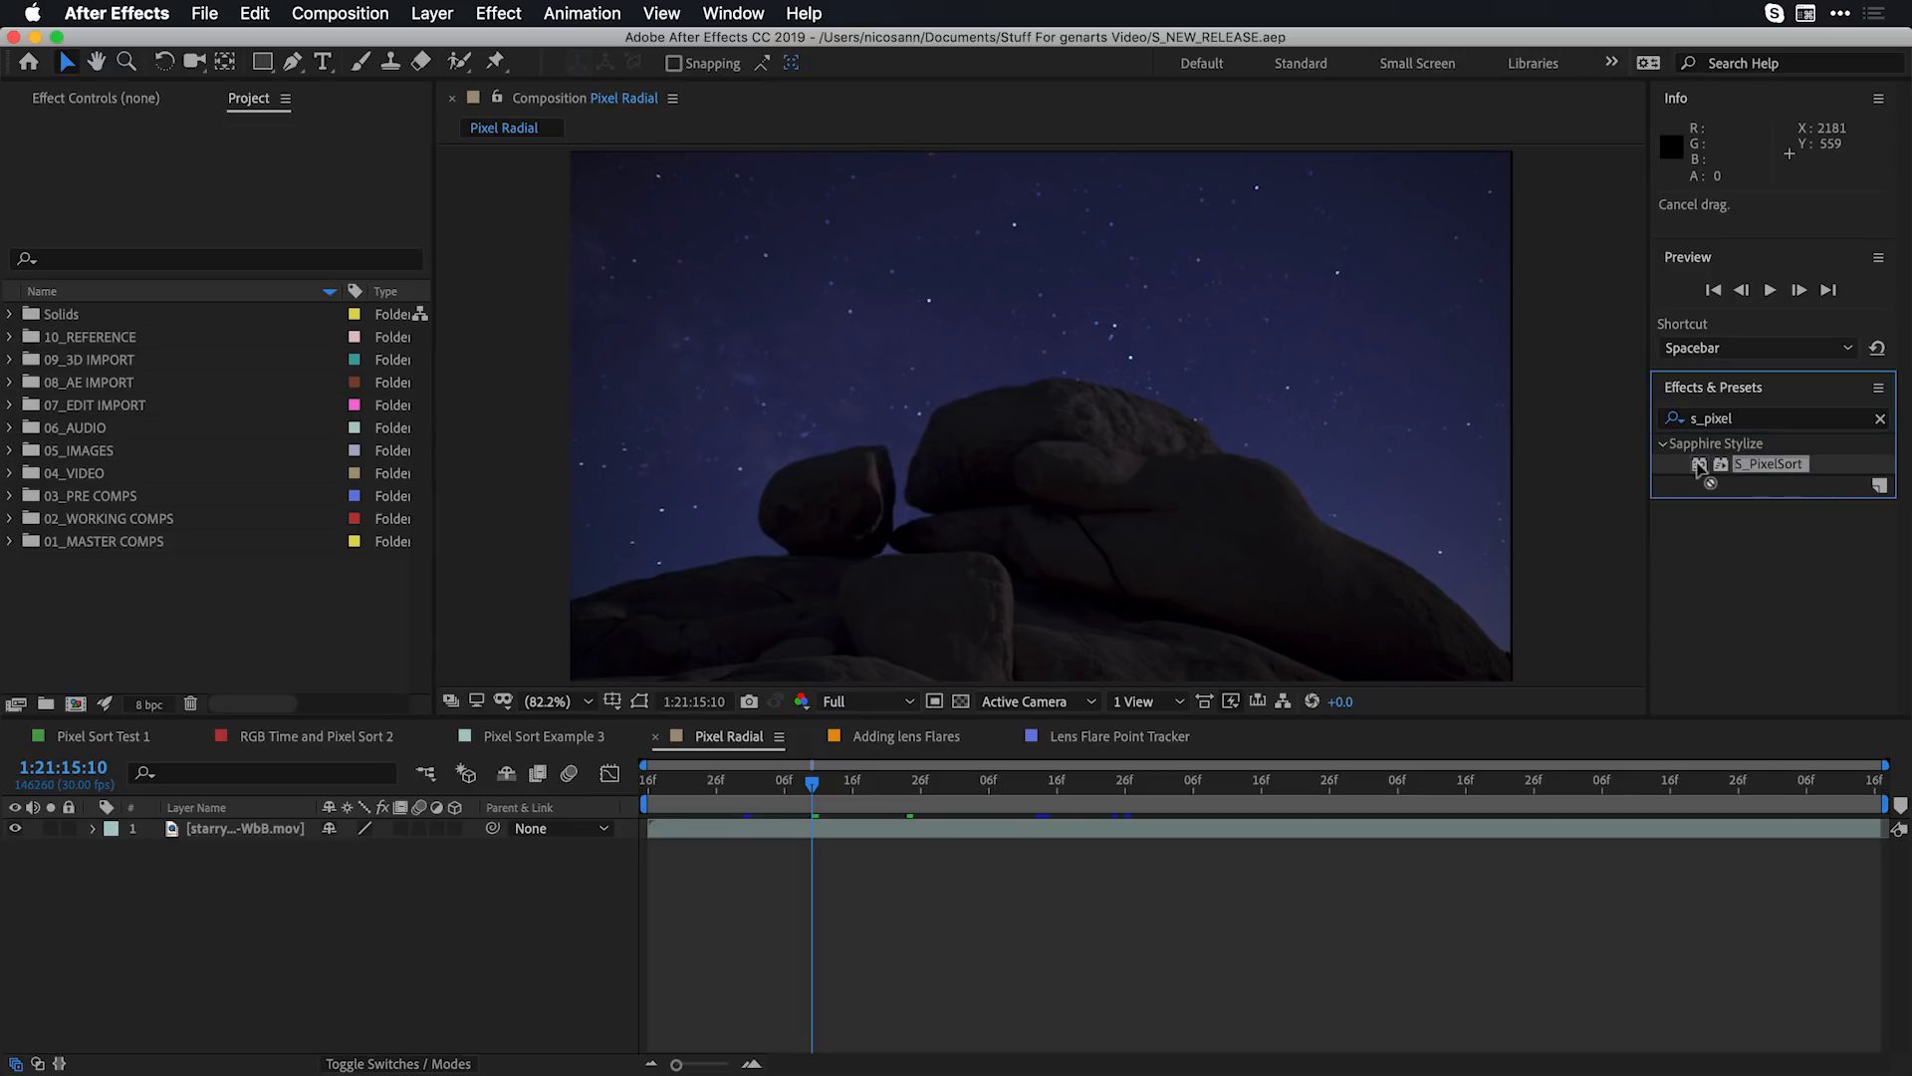
left_click_drag(1699, 469, 263, 829)
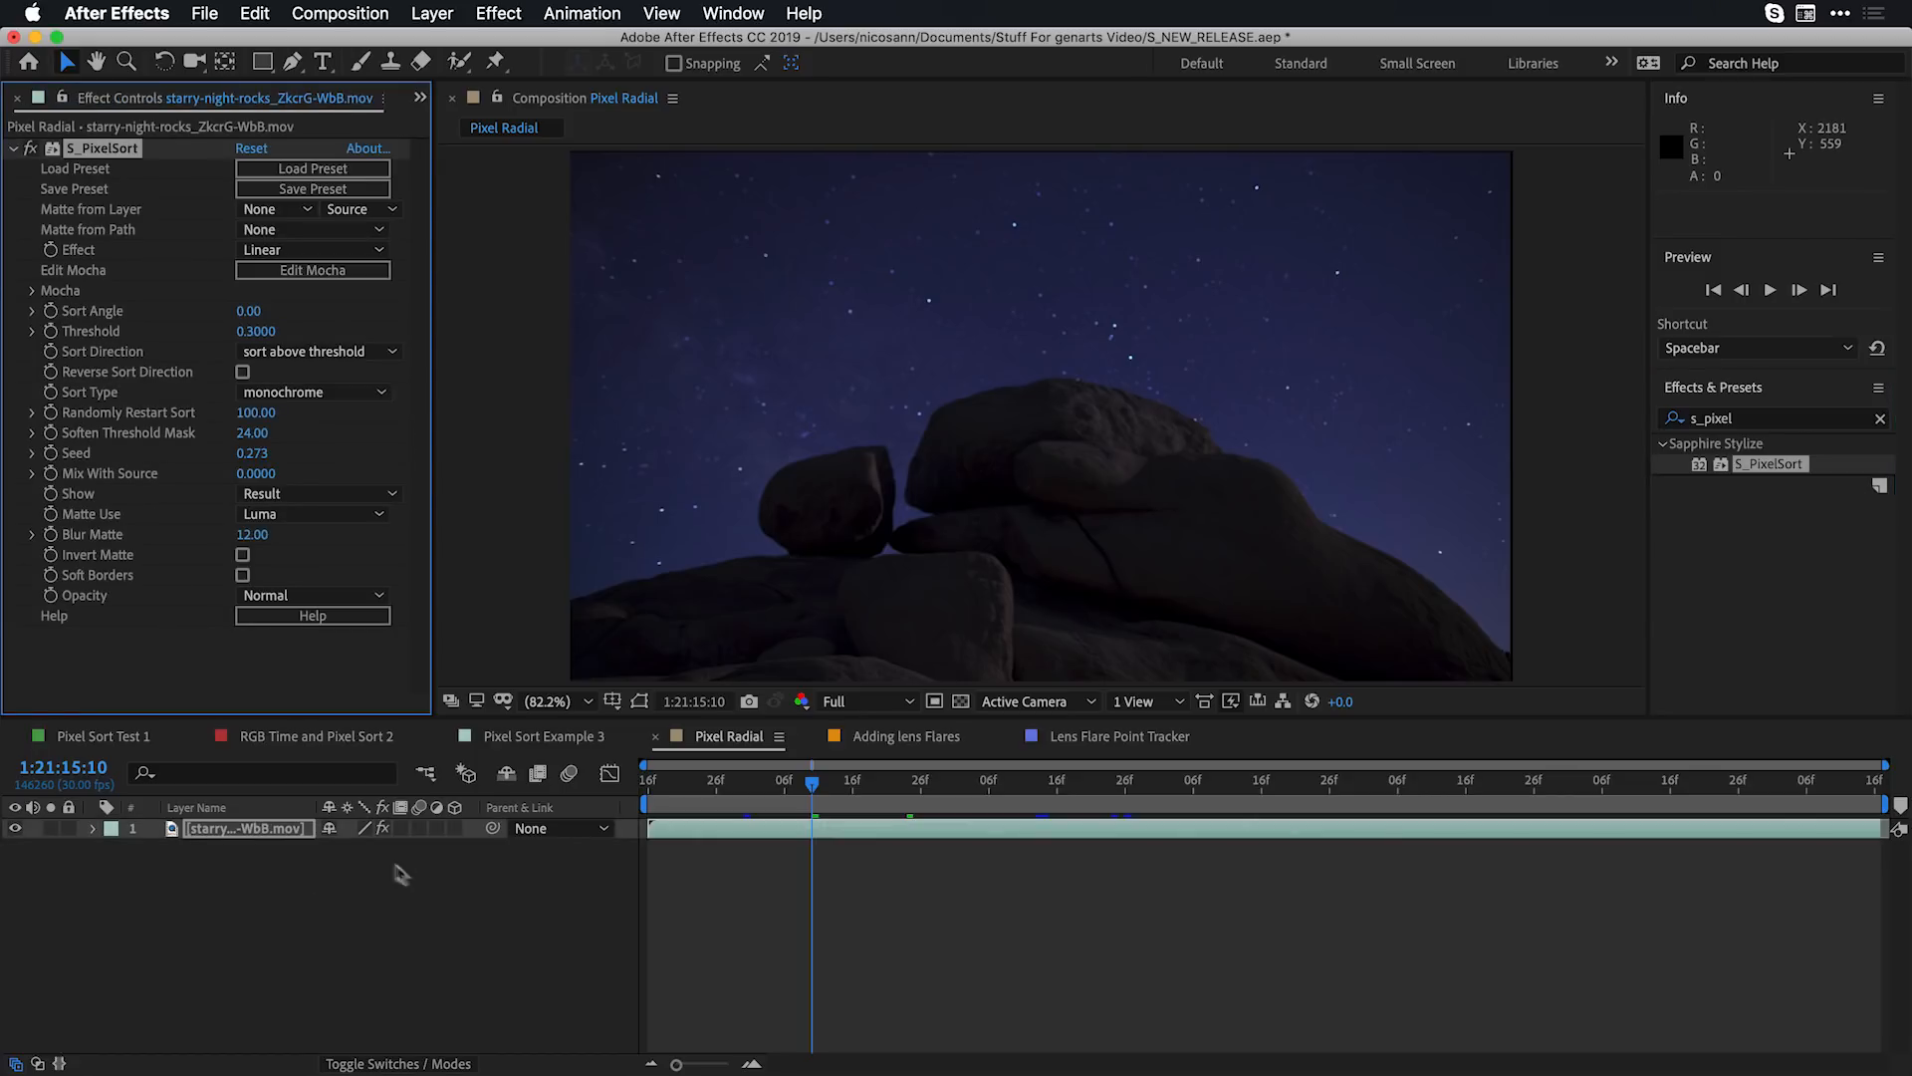
left_click(295, 396)
left_click(359, 598)
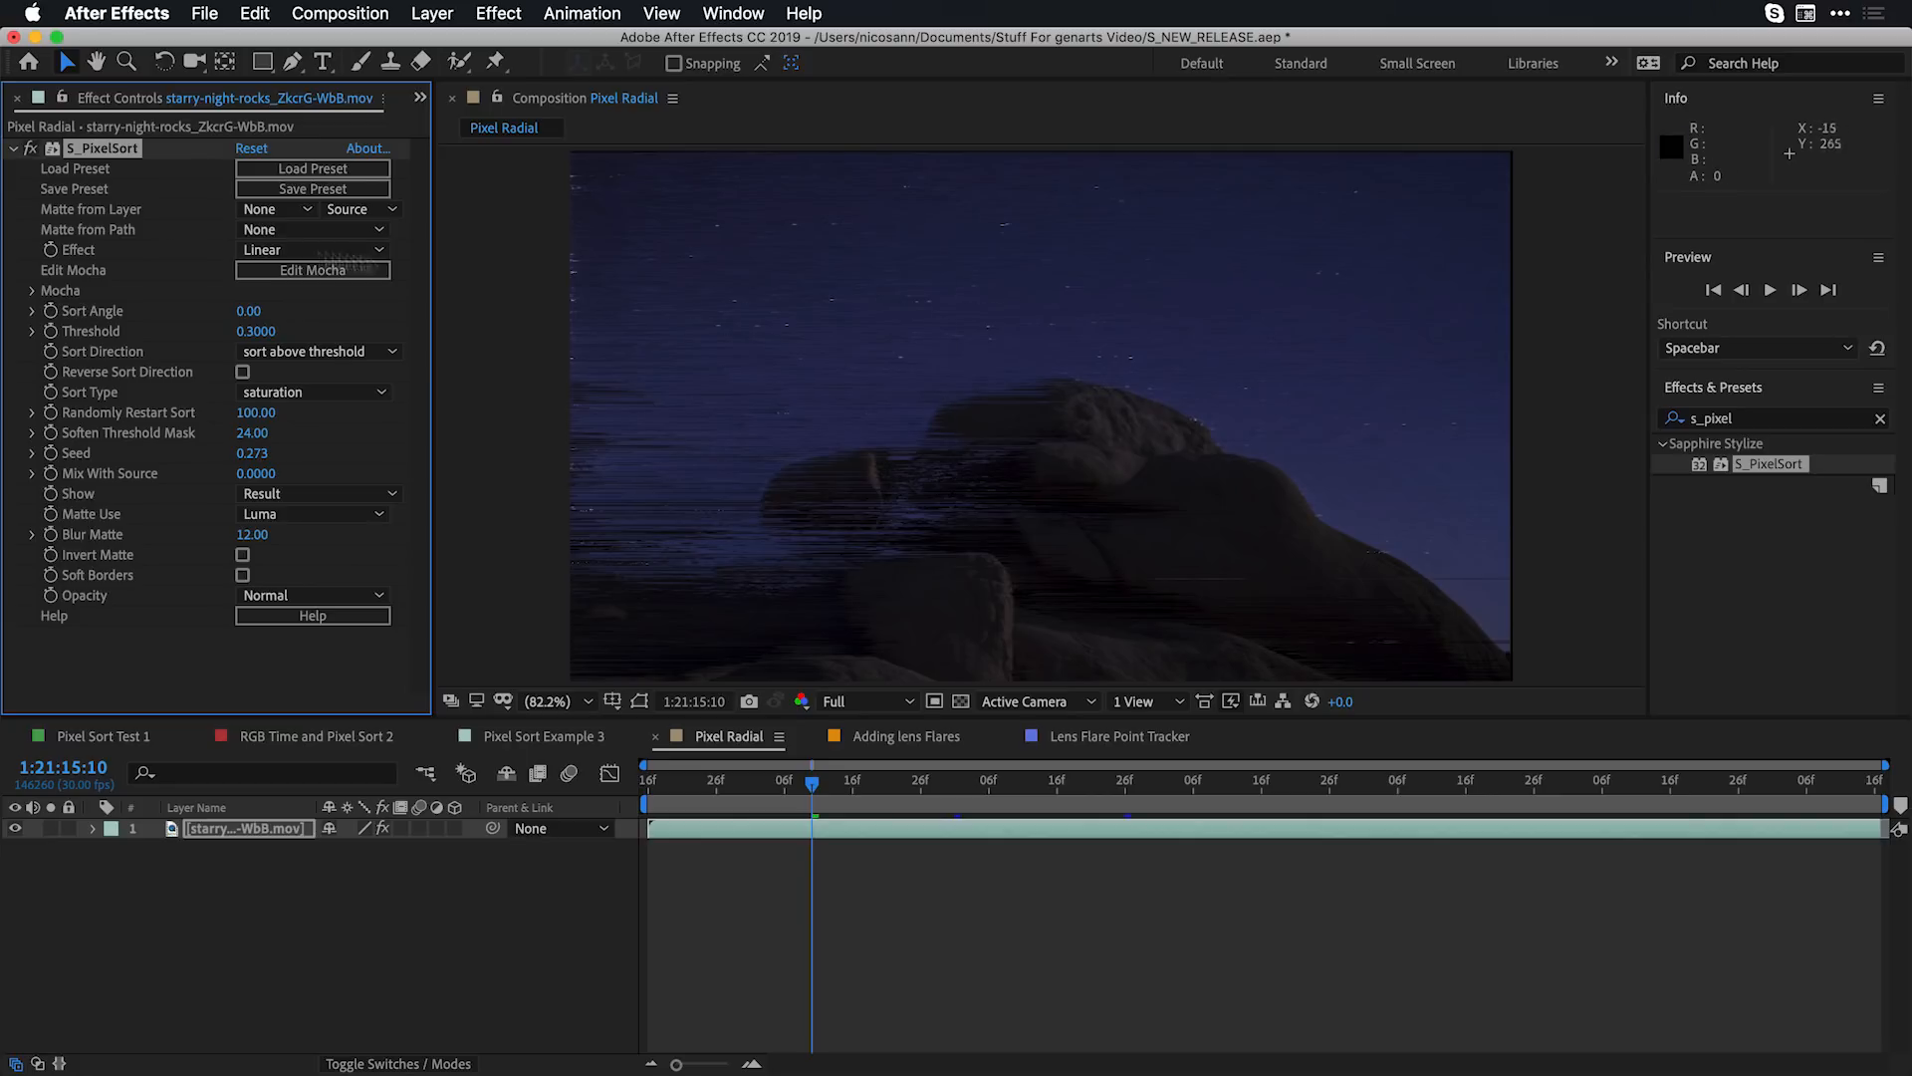
left_click(304, 251)
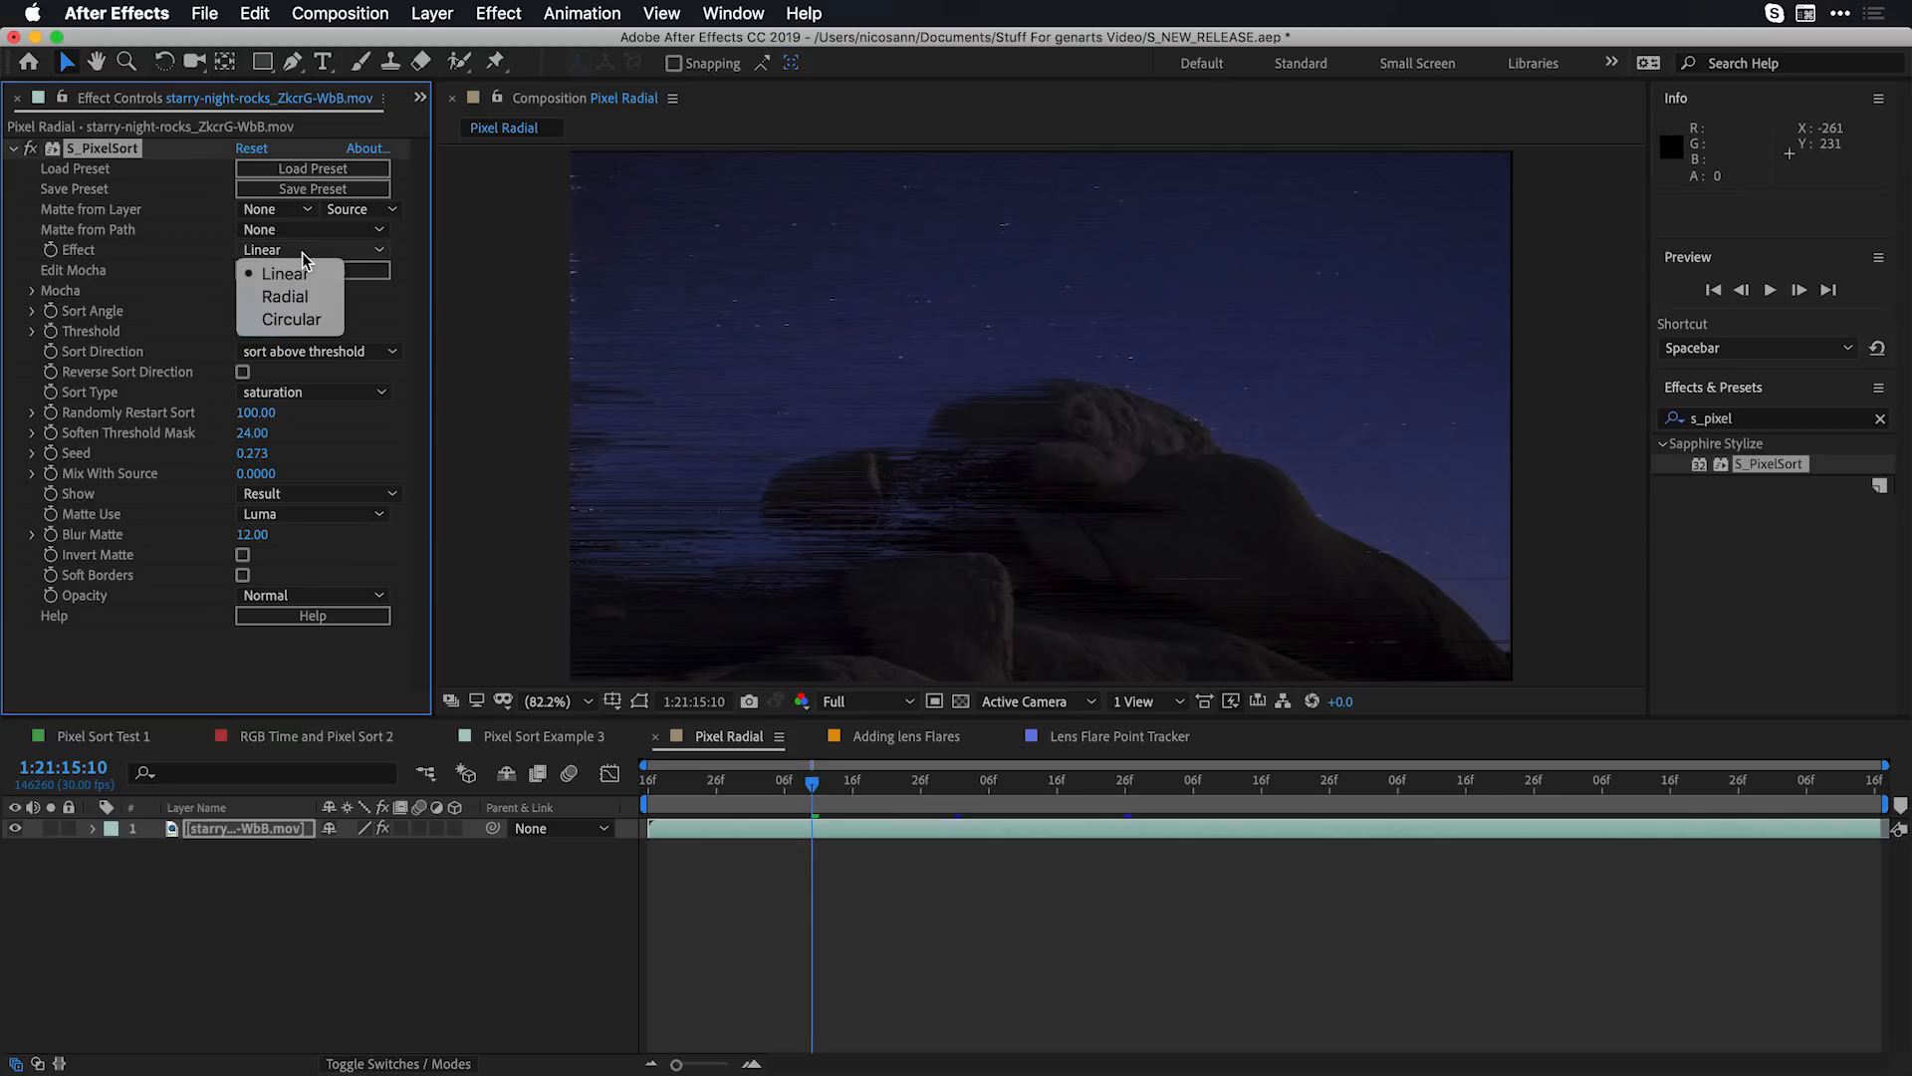
left_click(309, 319)
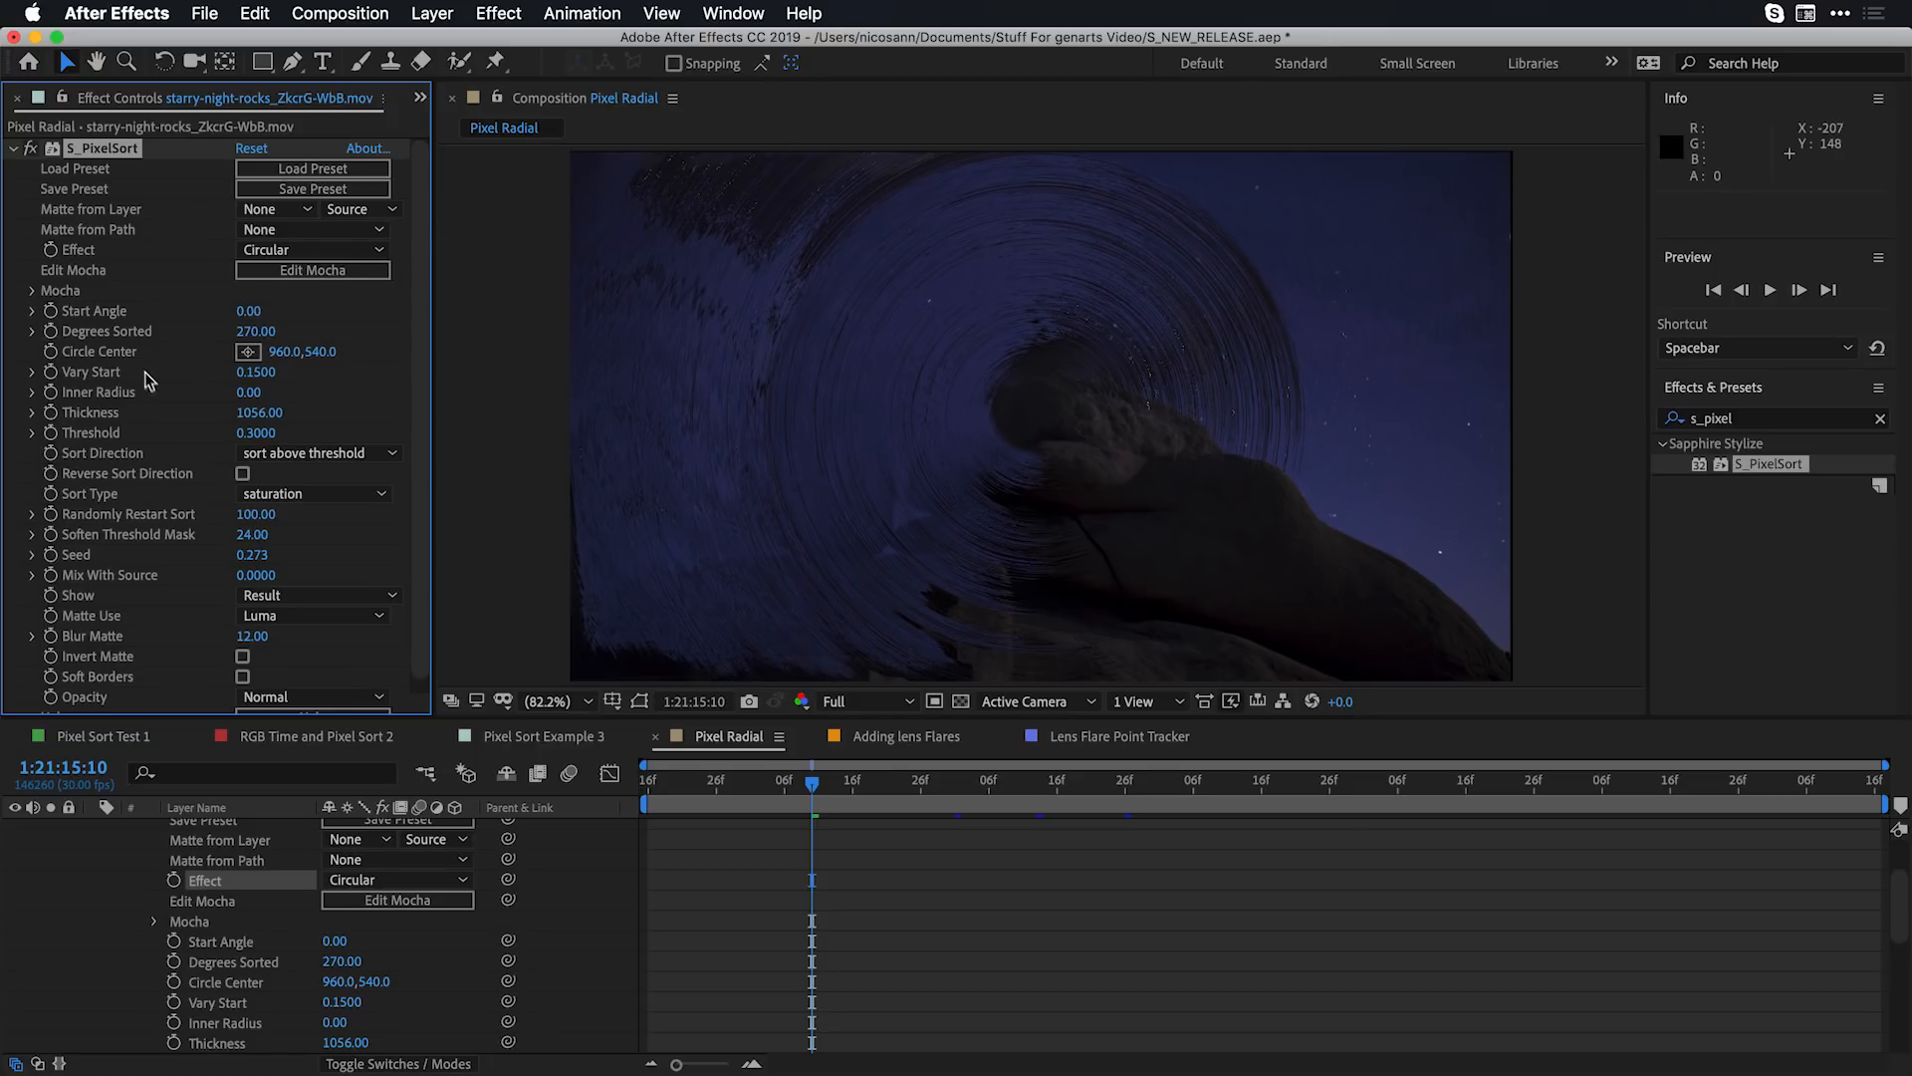
Try an Inner Radius of 290 and a Thickness of 1136 on the circular pixel sort, and undo both changes
left_click(249, 393)
type("290")
key("Return")
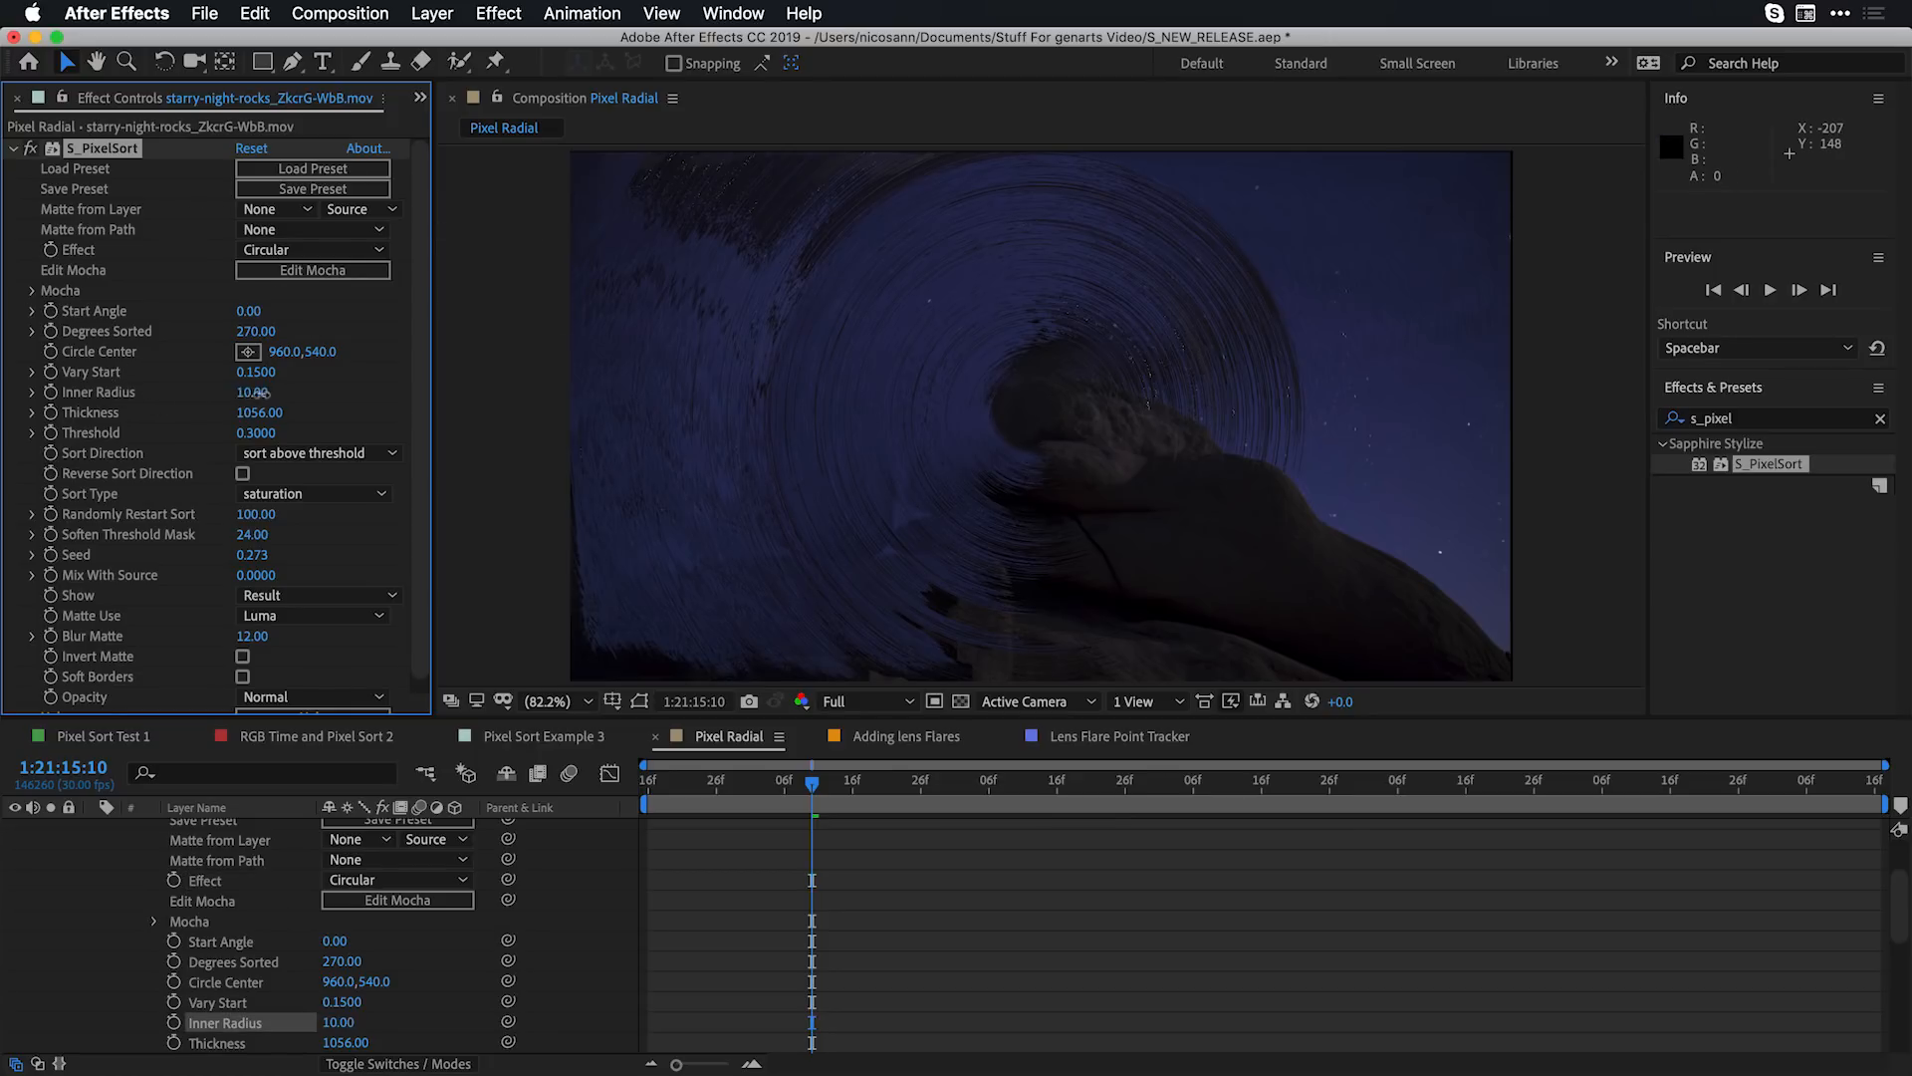
mouse_move(267, 423)
left_mouse_down()
mouse_move(239, 412)
mouse_move(275, 418)
left_mouse_up()
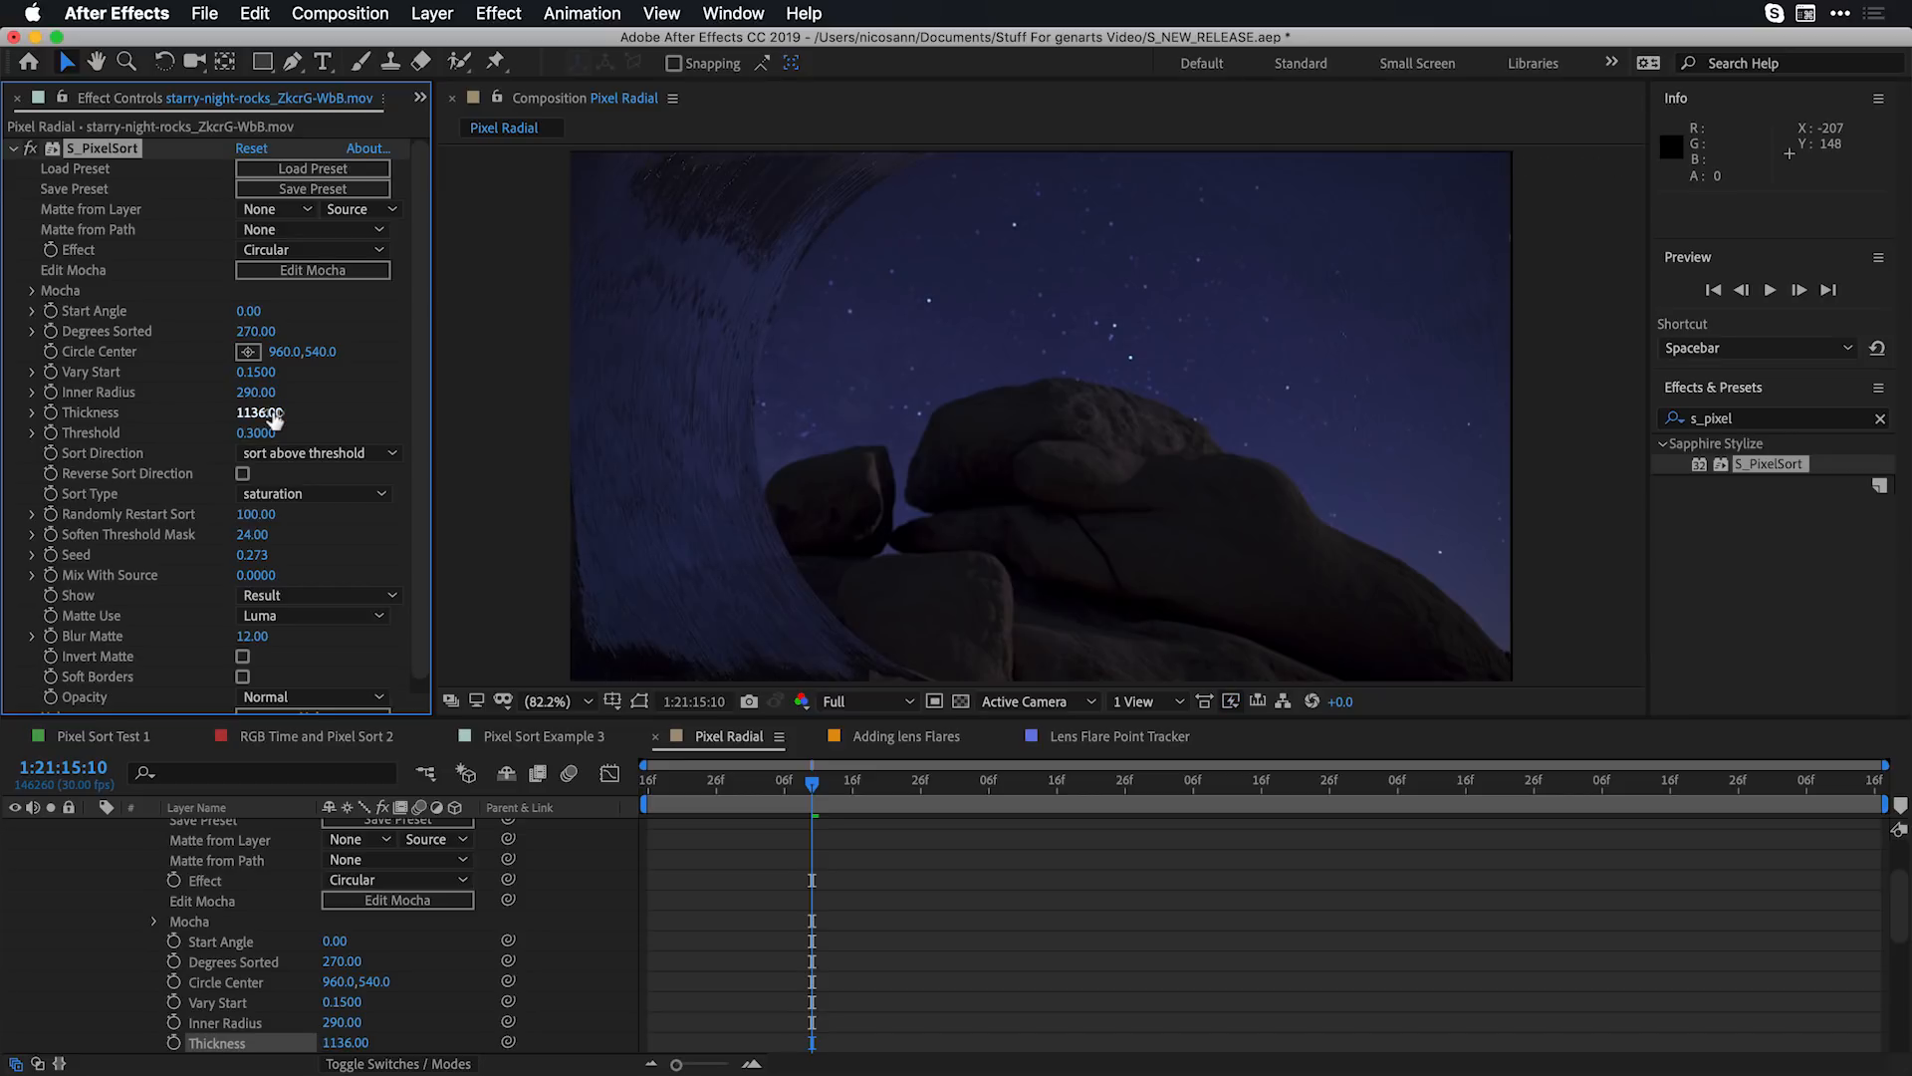
key("super+z")
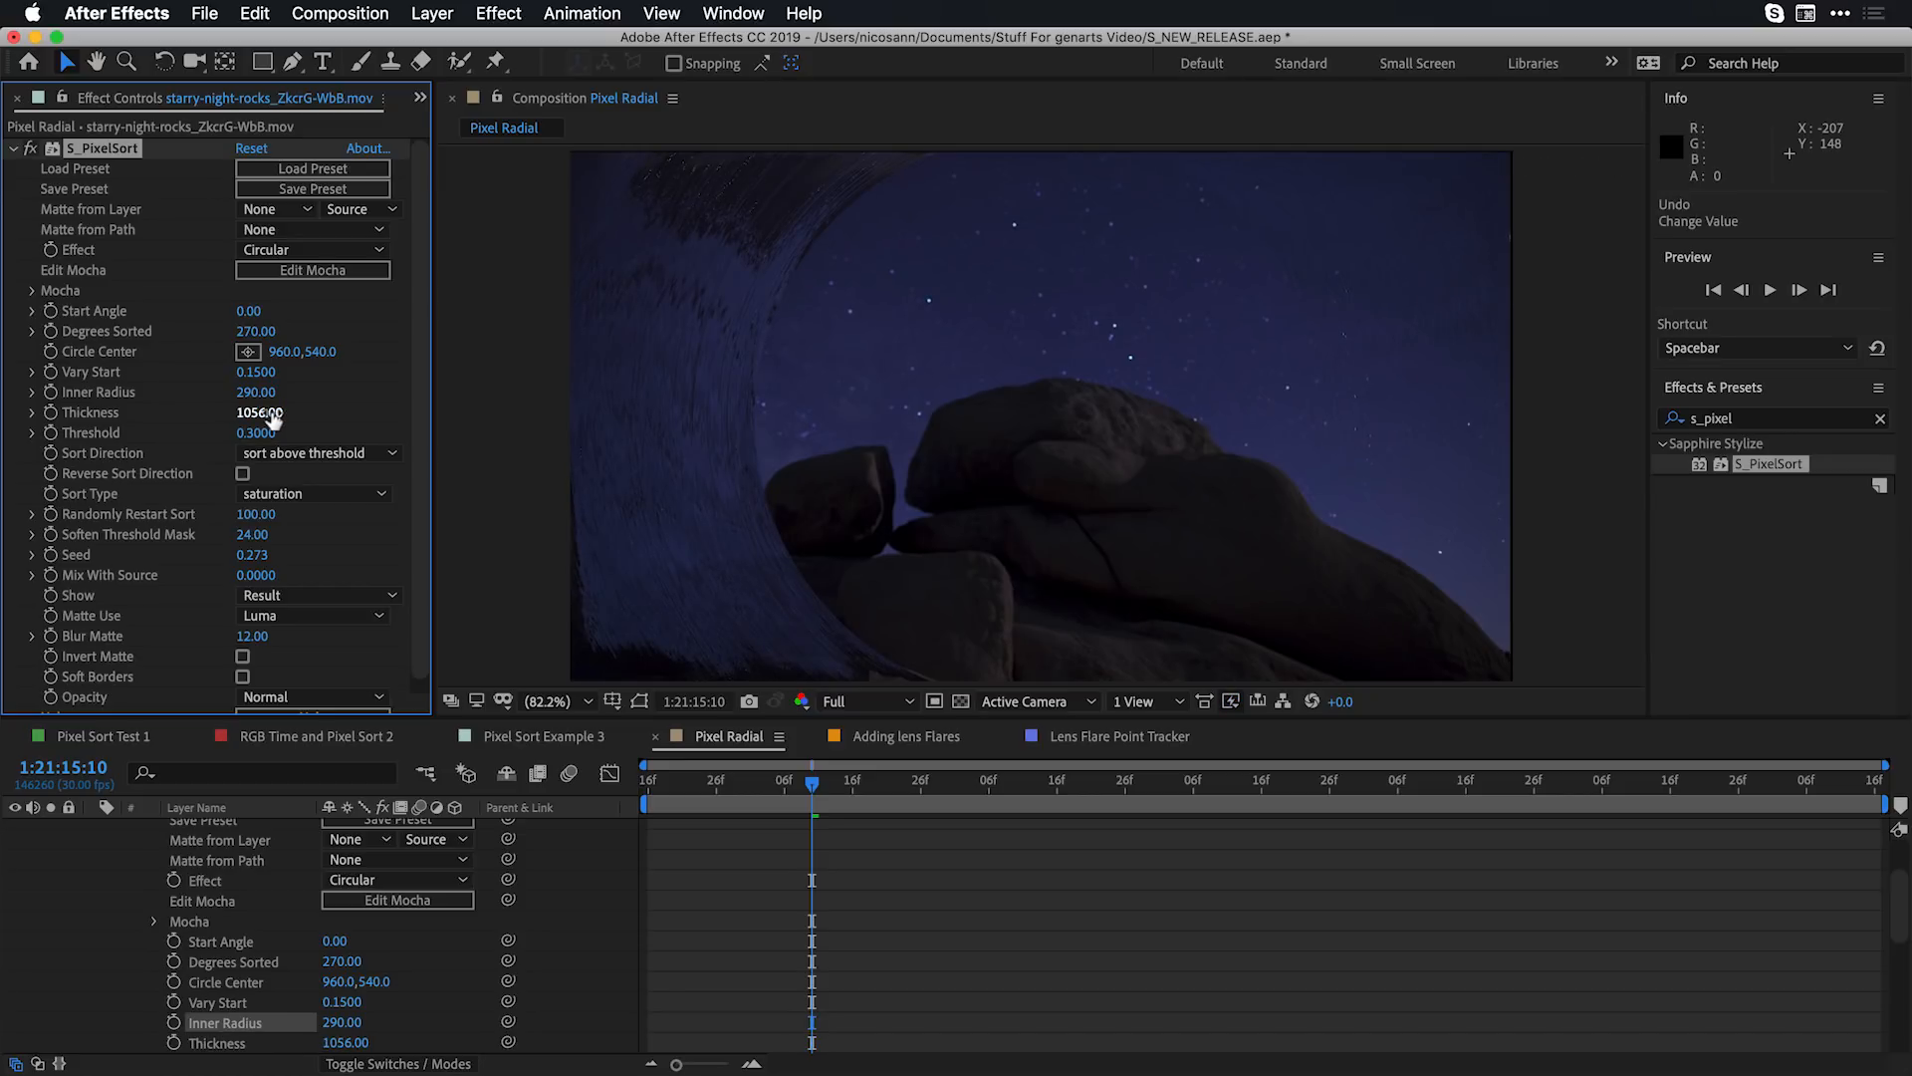
key("super+z")
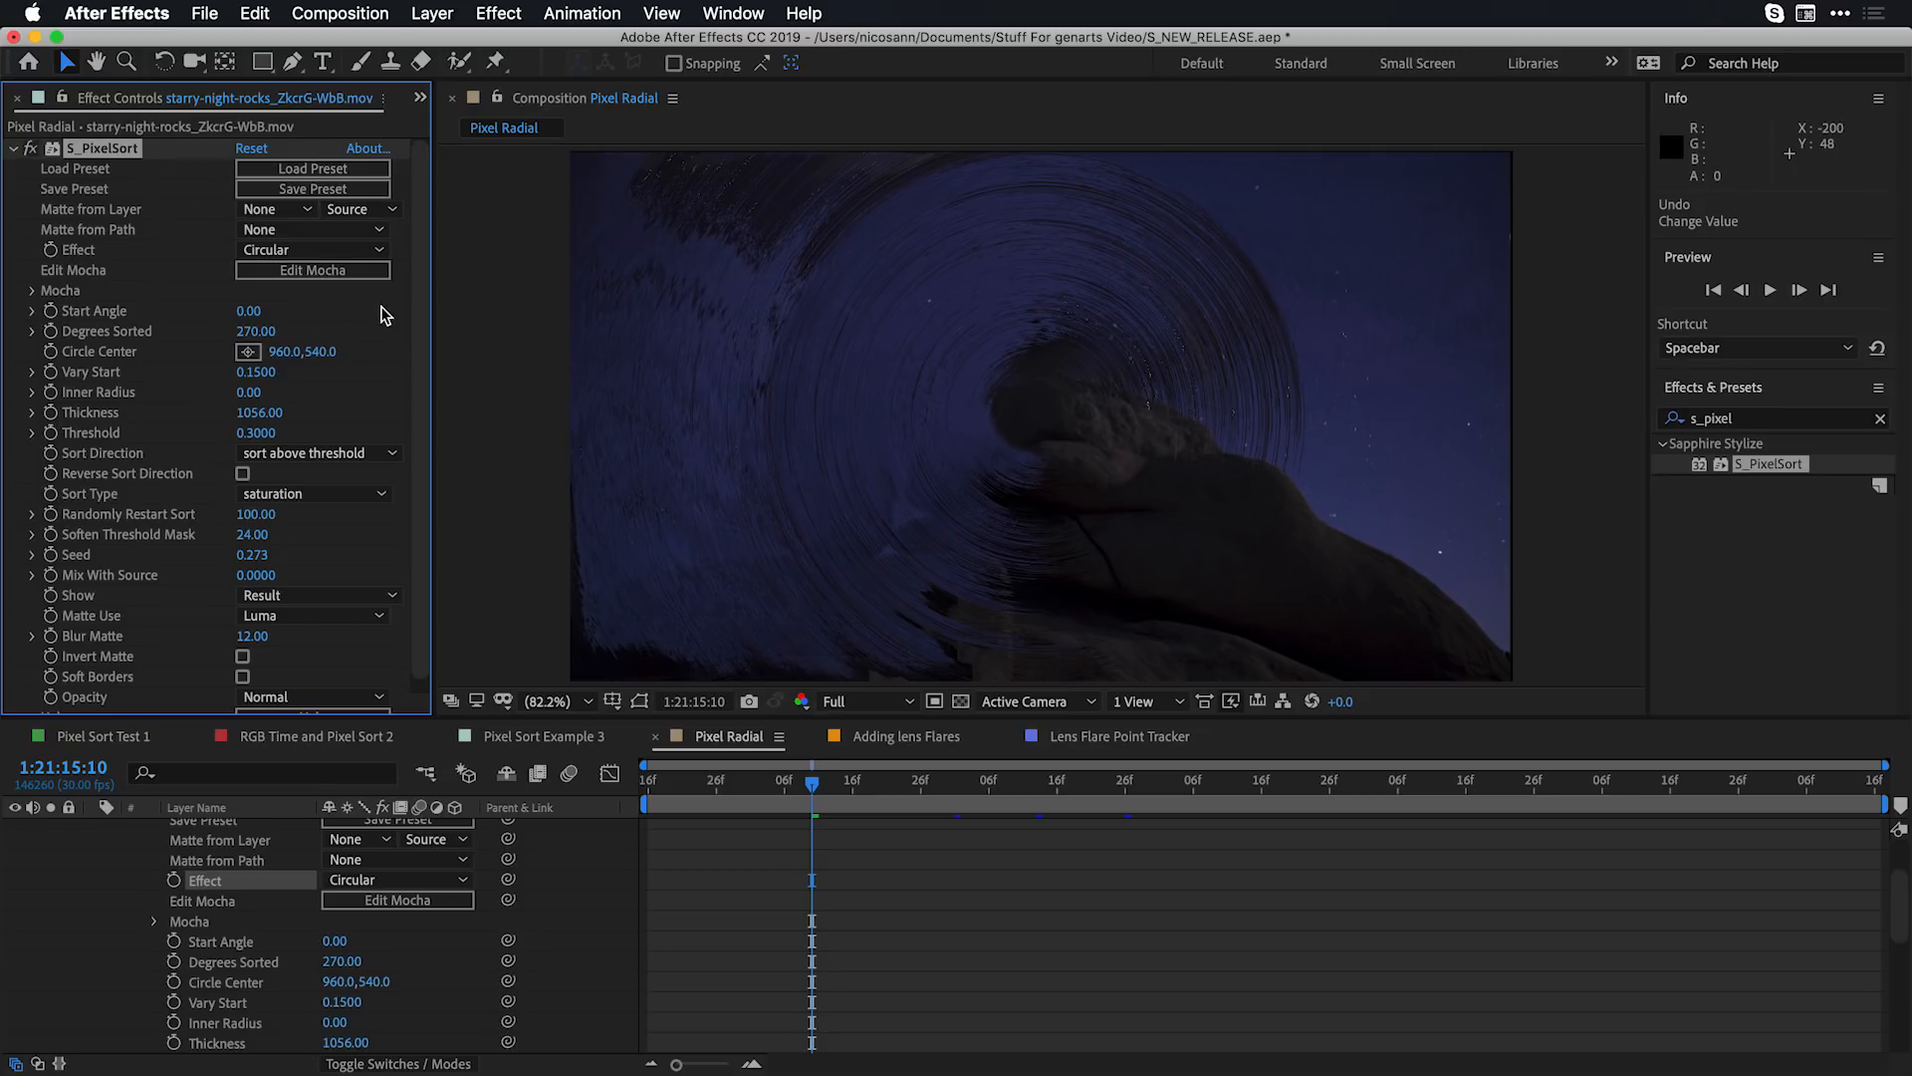
Open the pixel sort effect's masking in Sapphire Mocha and use the Essentials workspace
left_click(292, 277)
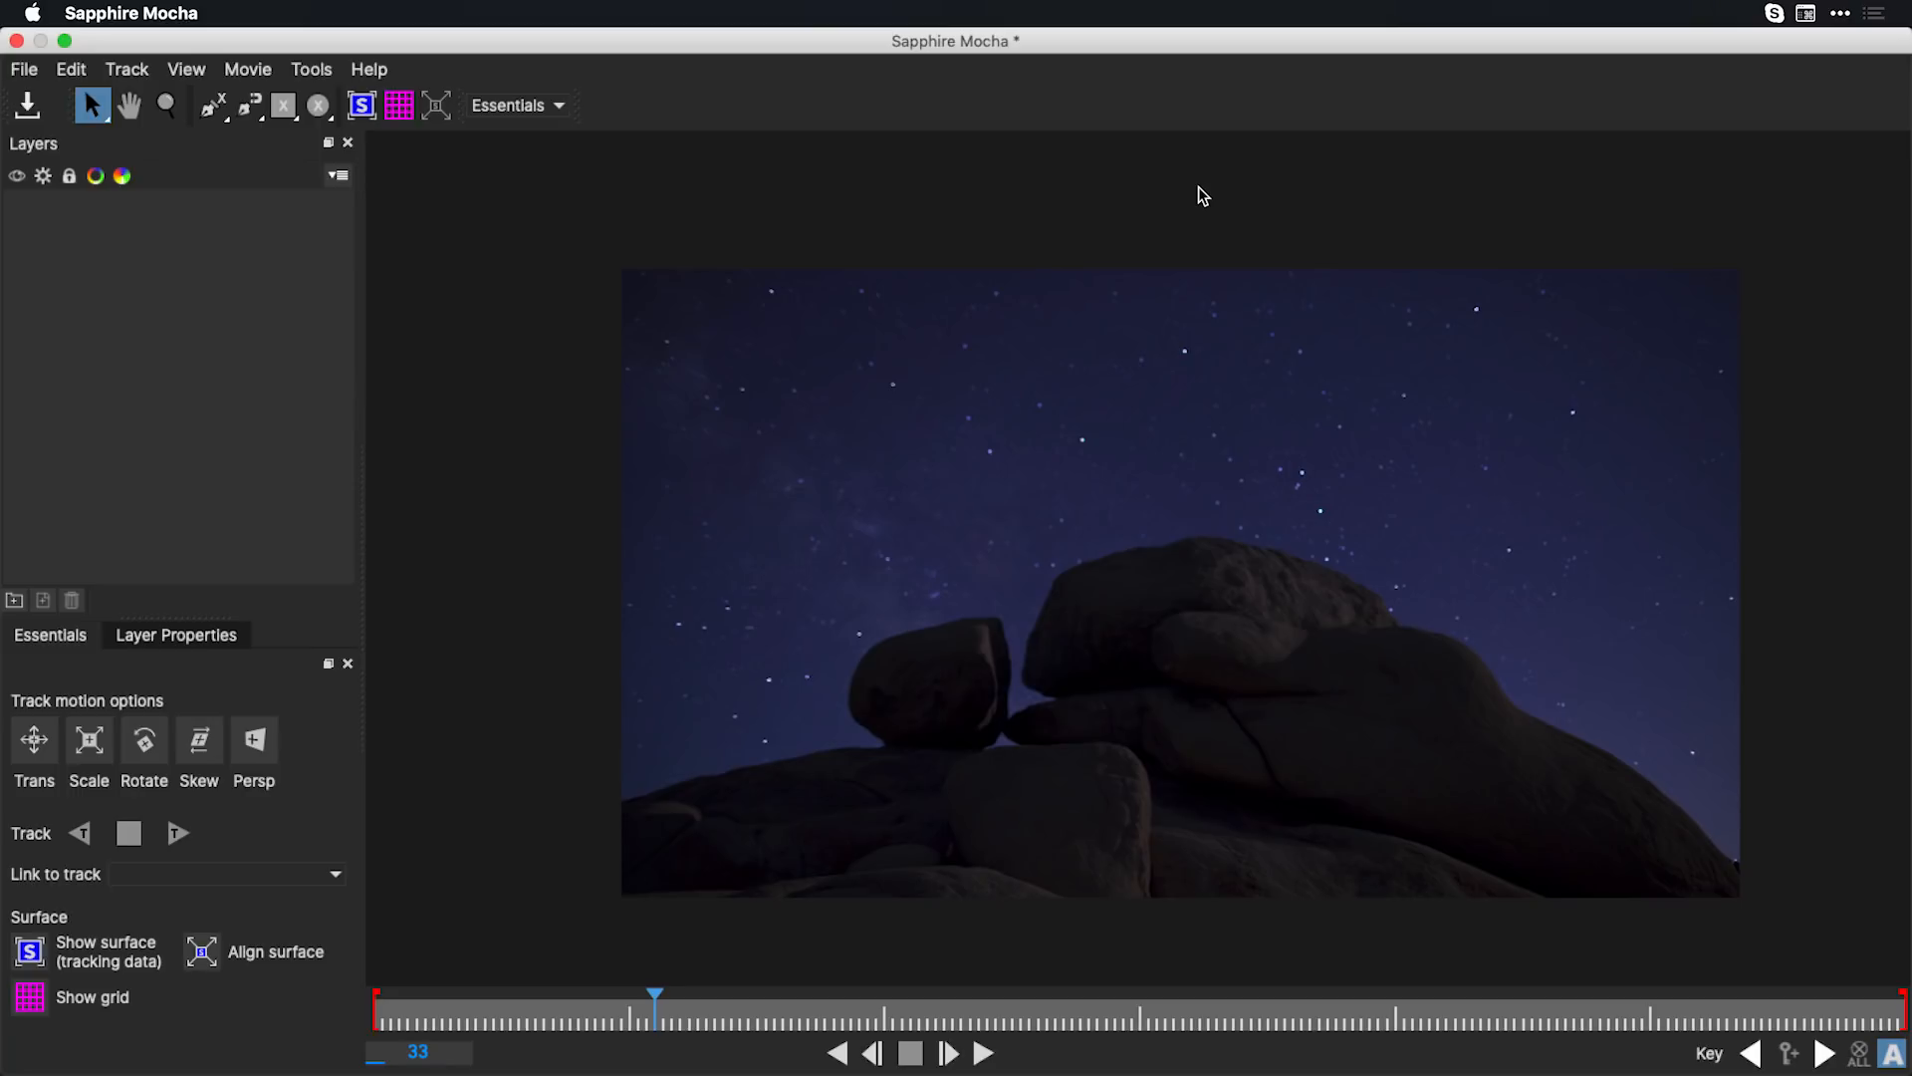
left_click(523, 104)
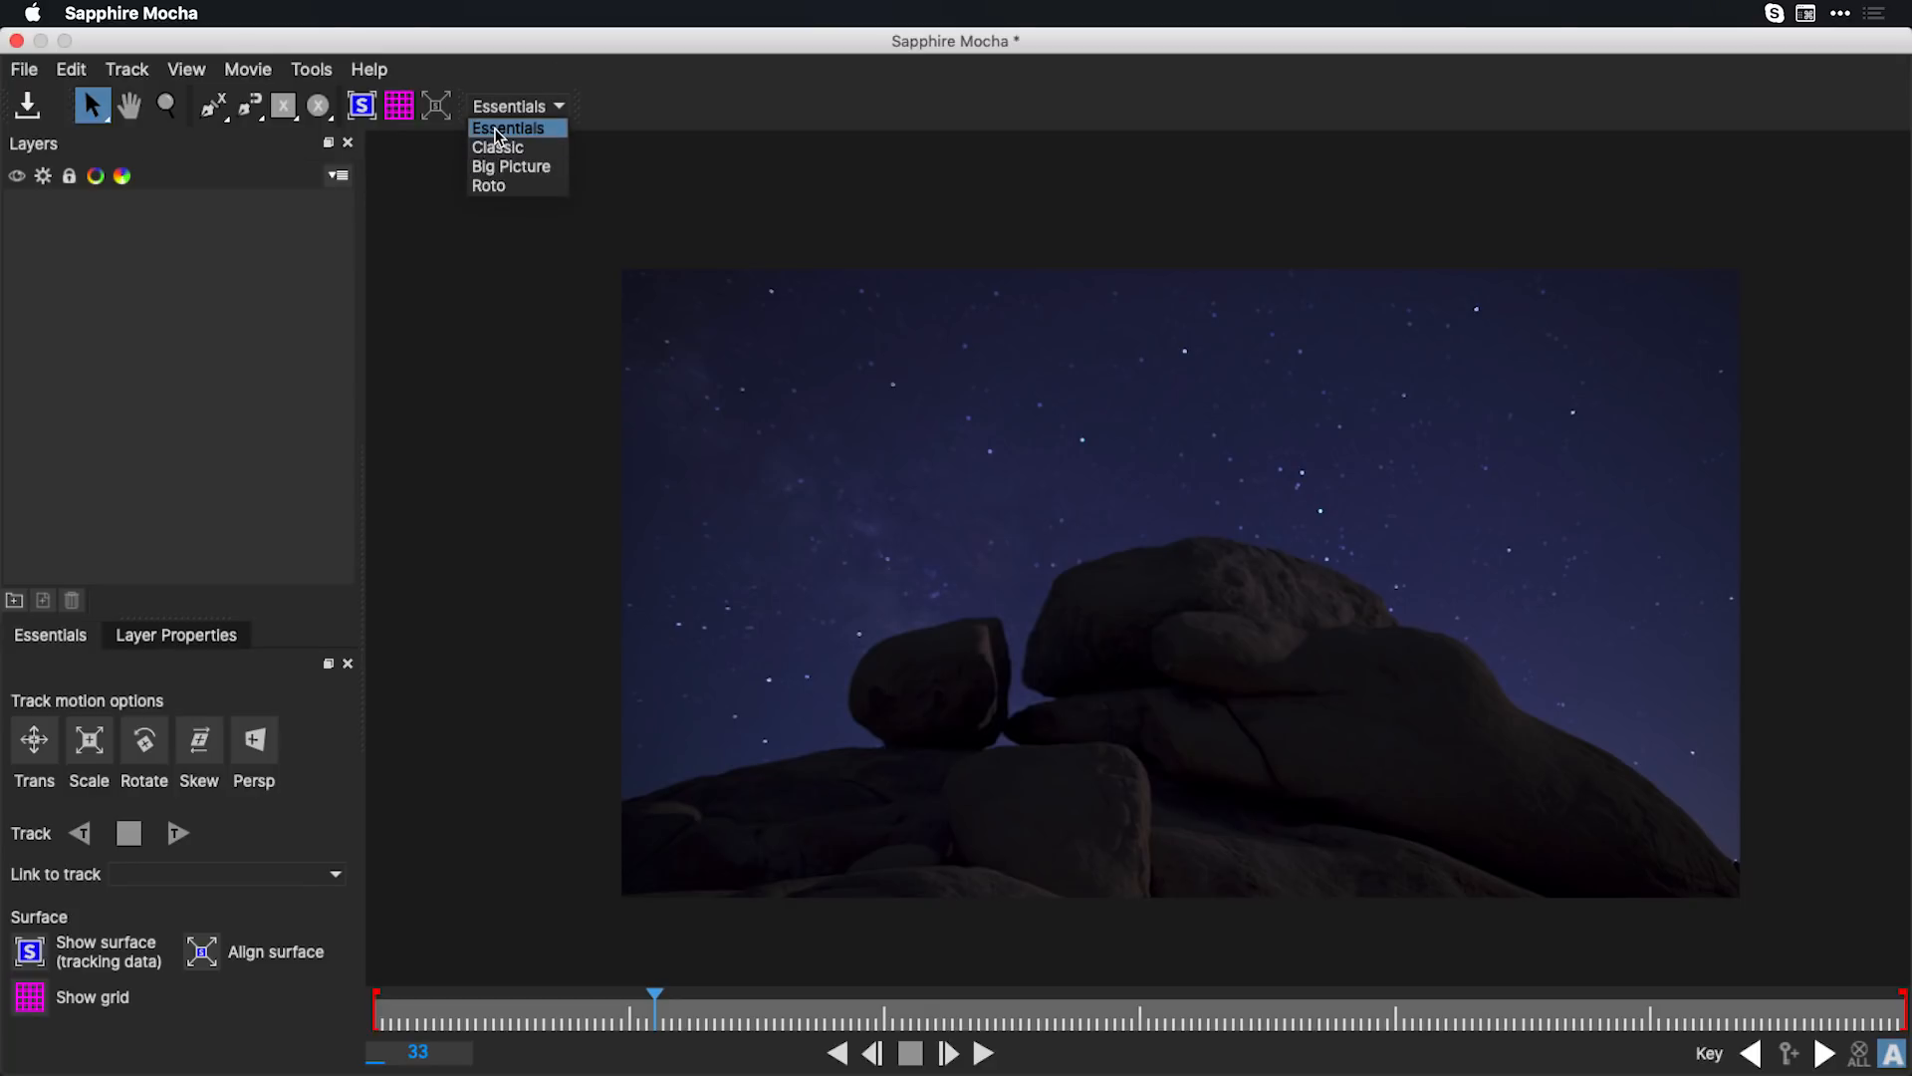
left_click(493, 128)
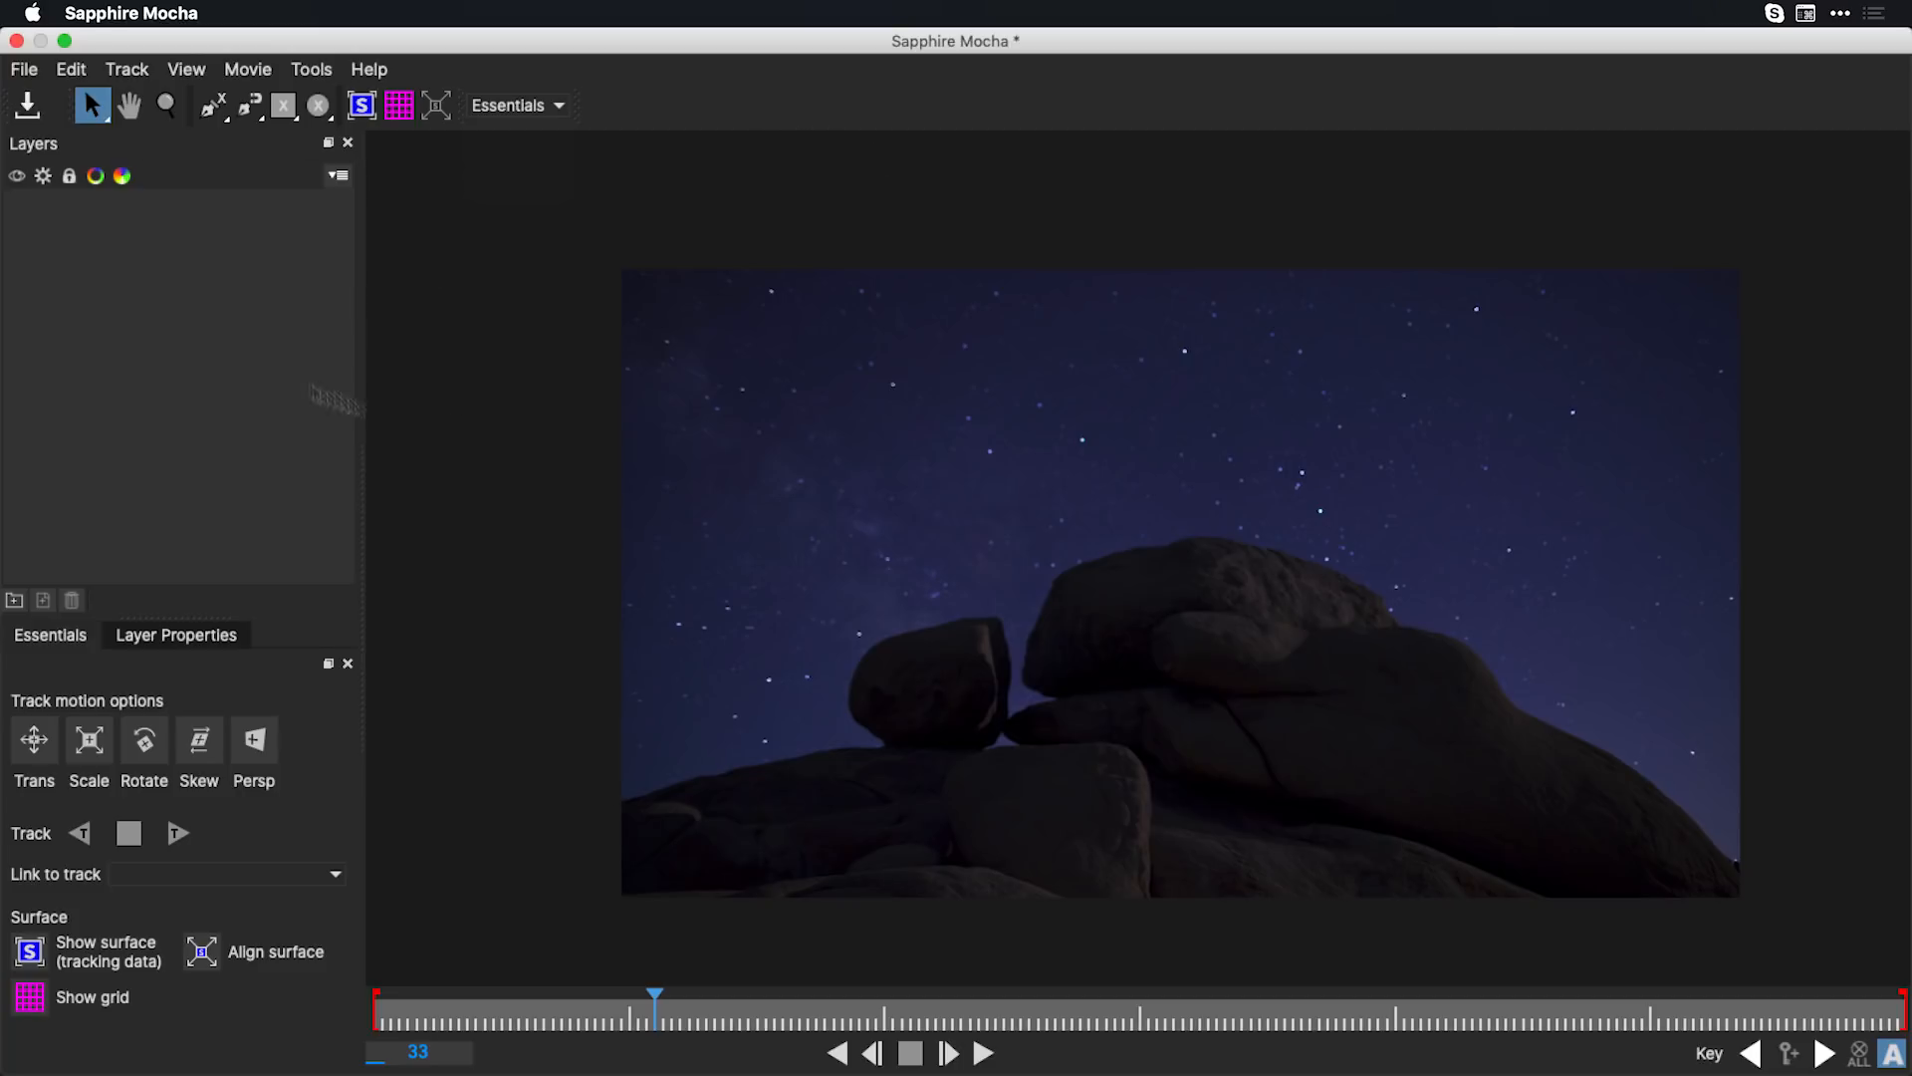
Trace a closed magnetic spline around the lower-left rock, down to the bottom edge of the footage
left_click(252, 113)
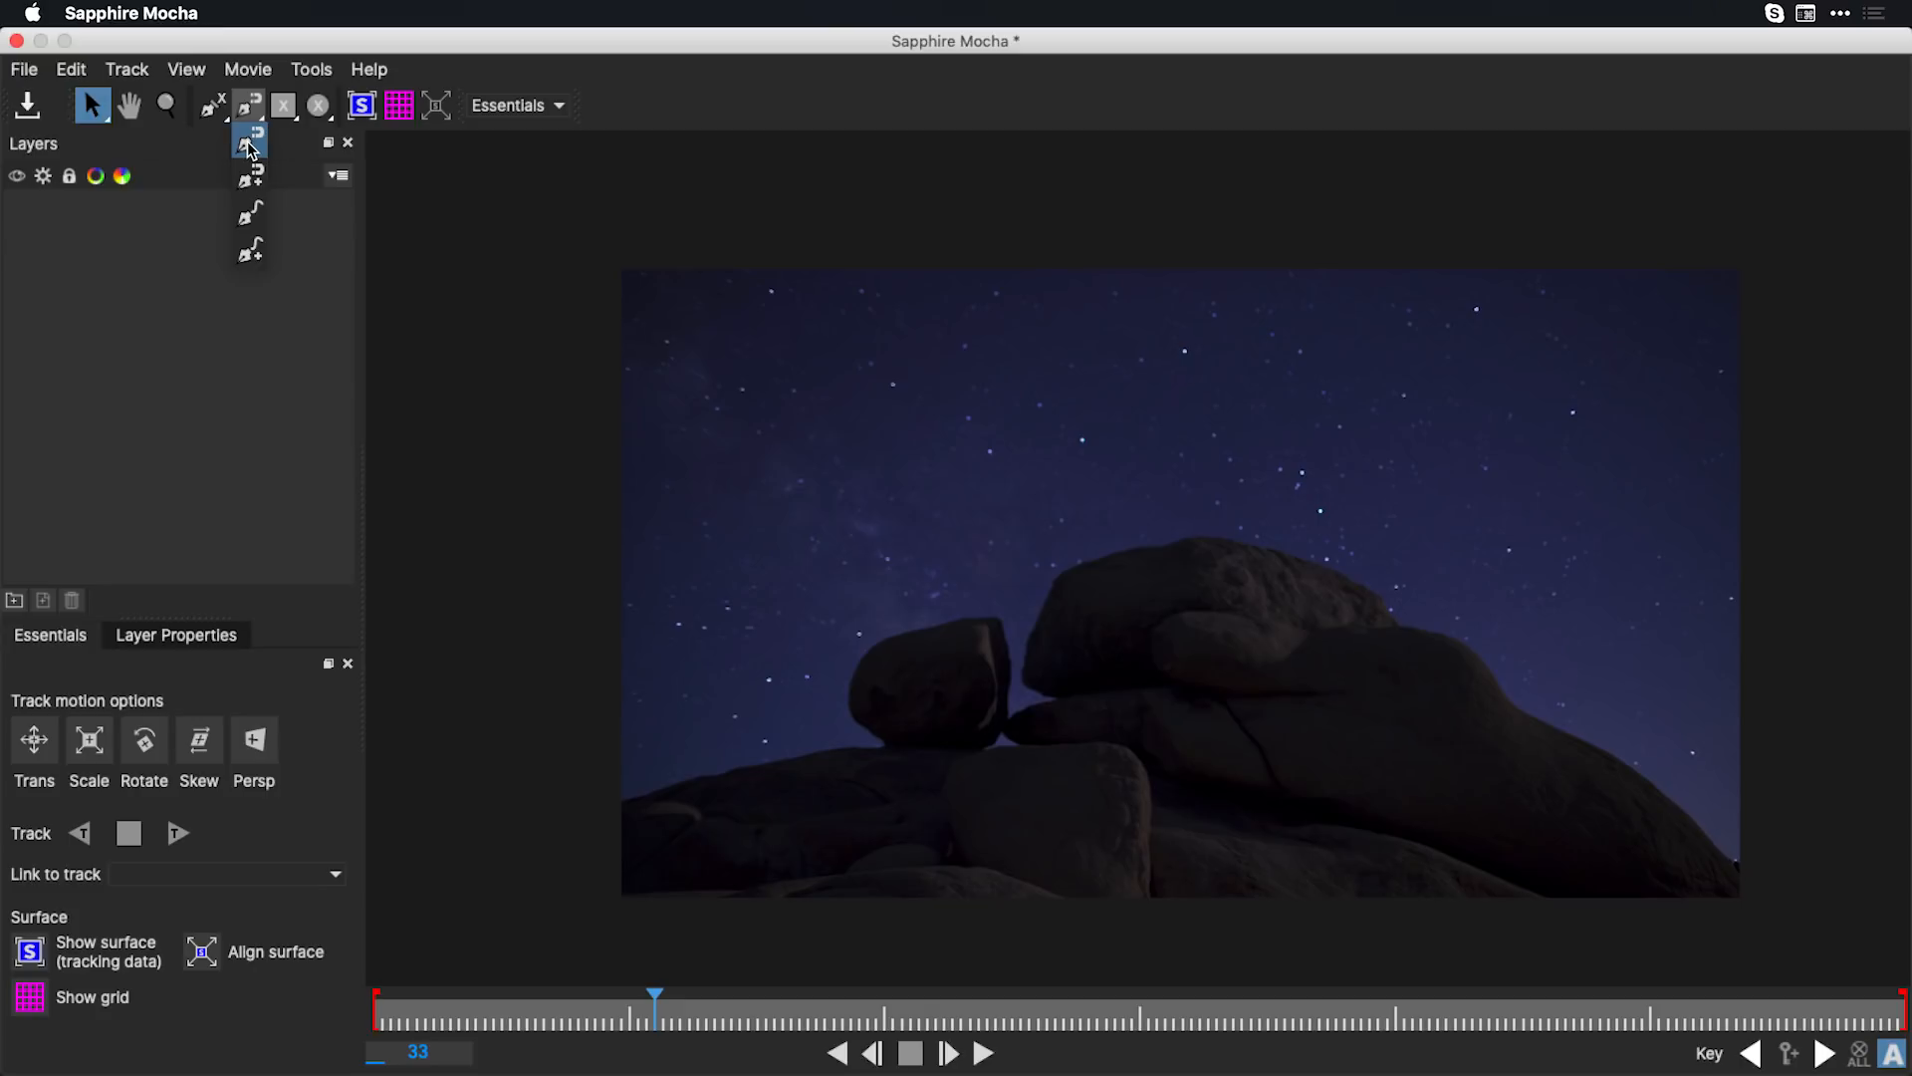
left_click(250, 145)
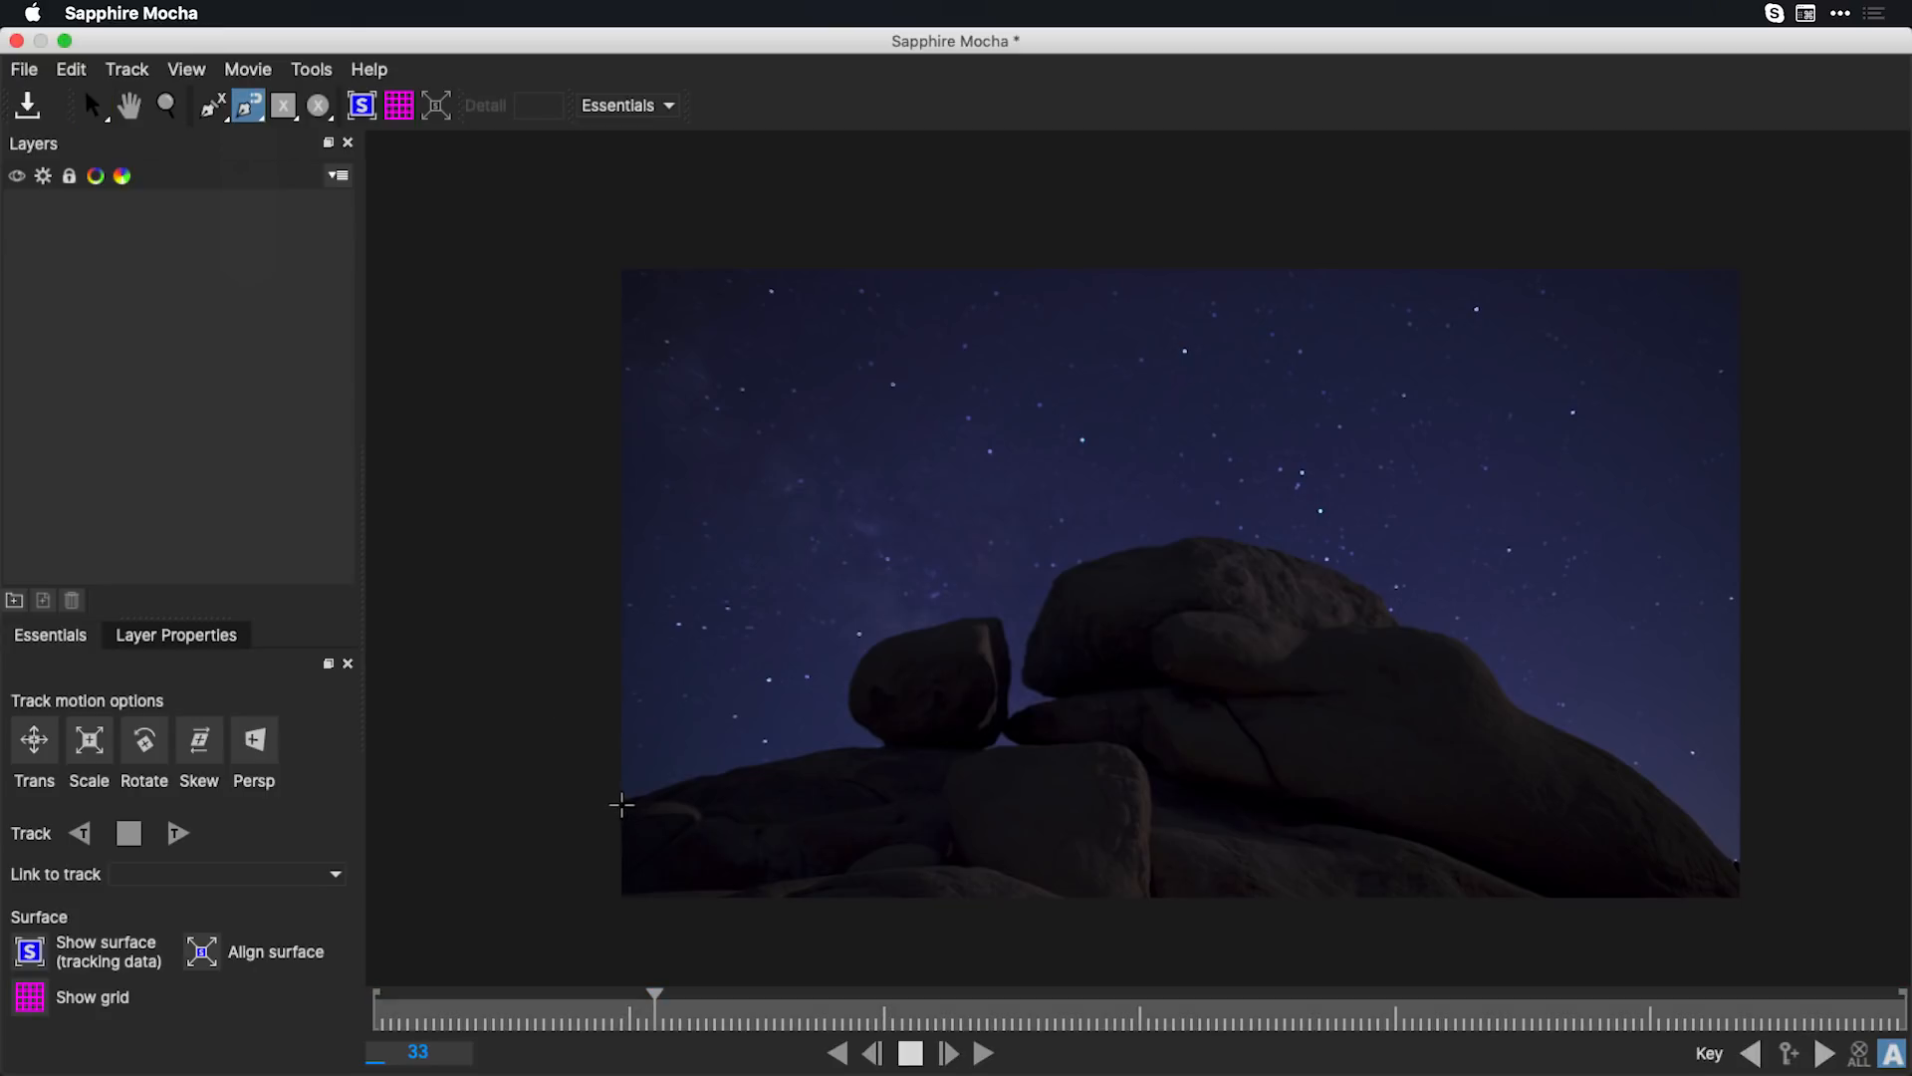
left_click(617, 806)
mouse_move(833, 757)
left_mouse_down()
mouse_move(1154, 766)
mouse_move(1149, 860)
left_mouse_up()
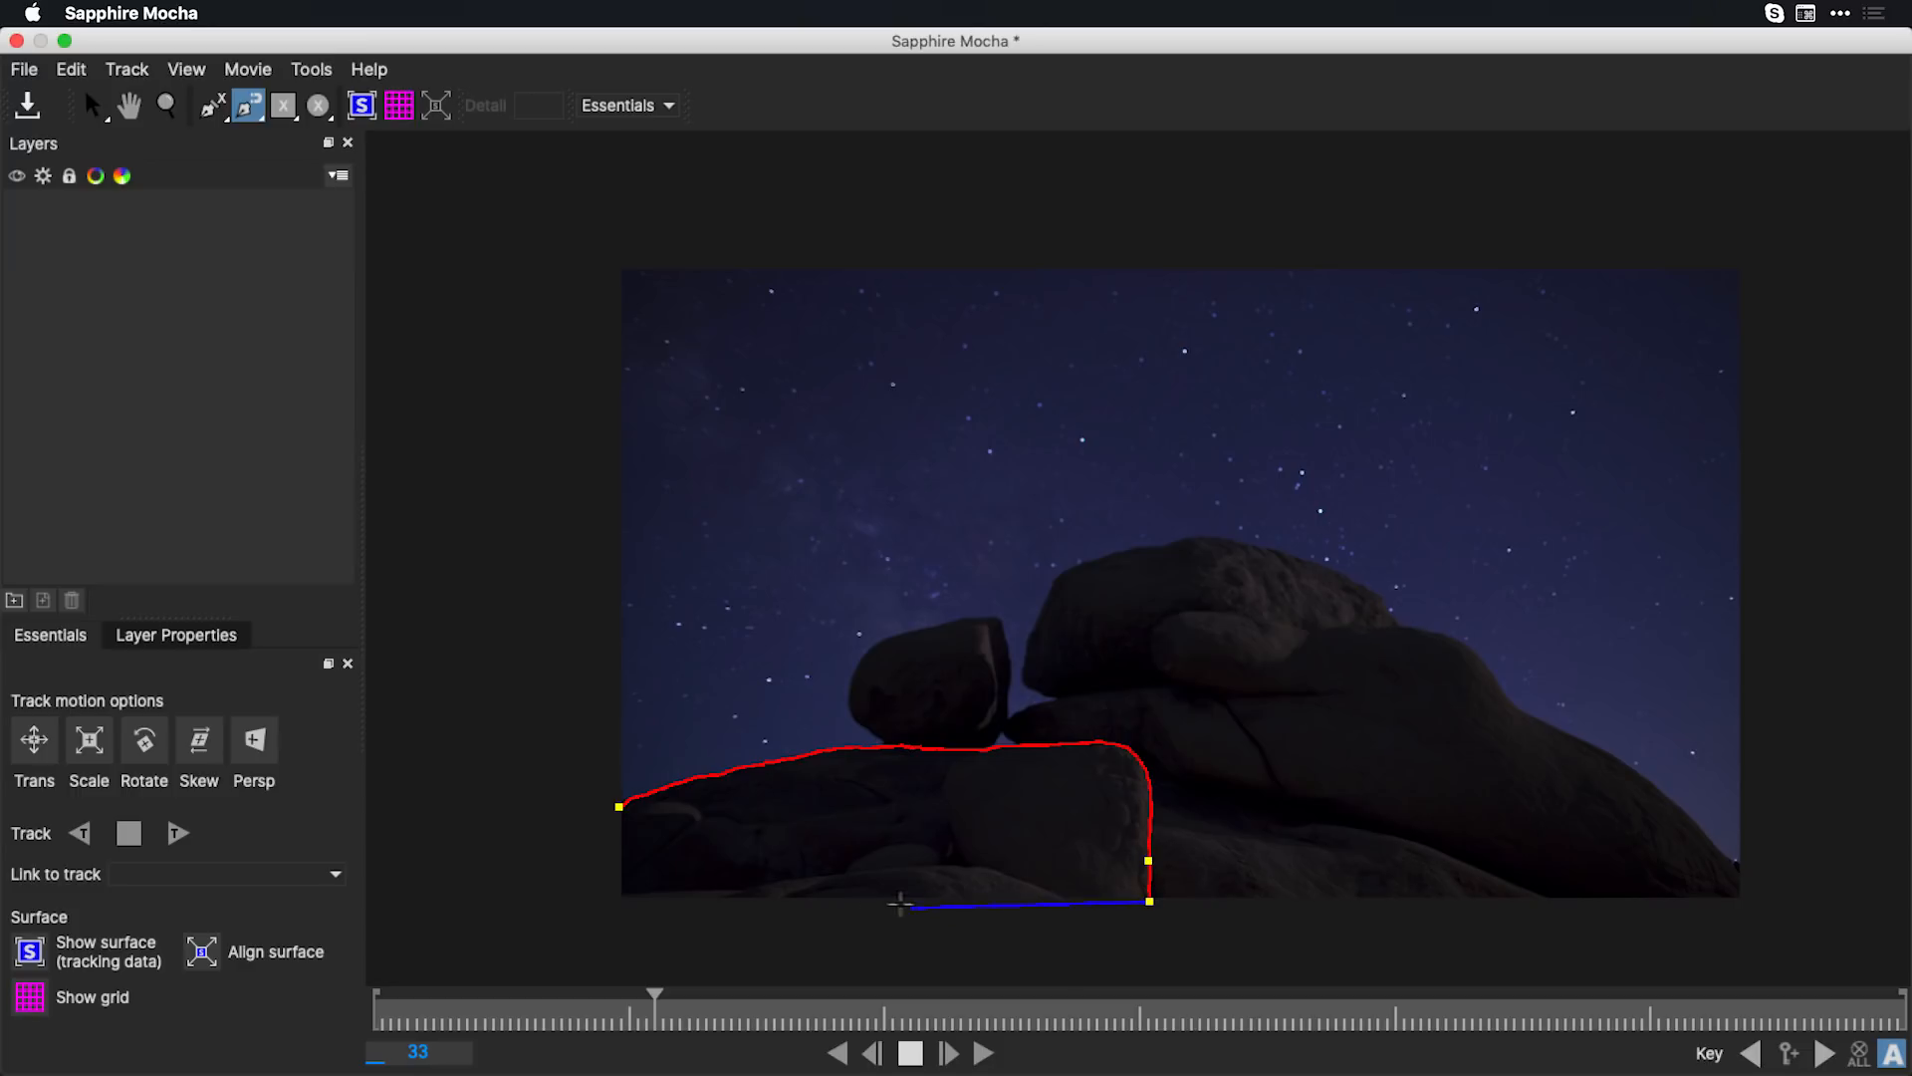
left_click(613, 900)
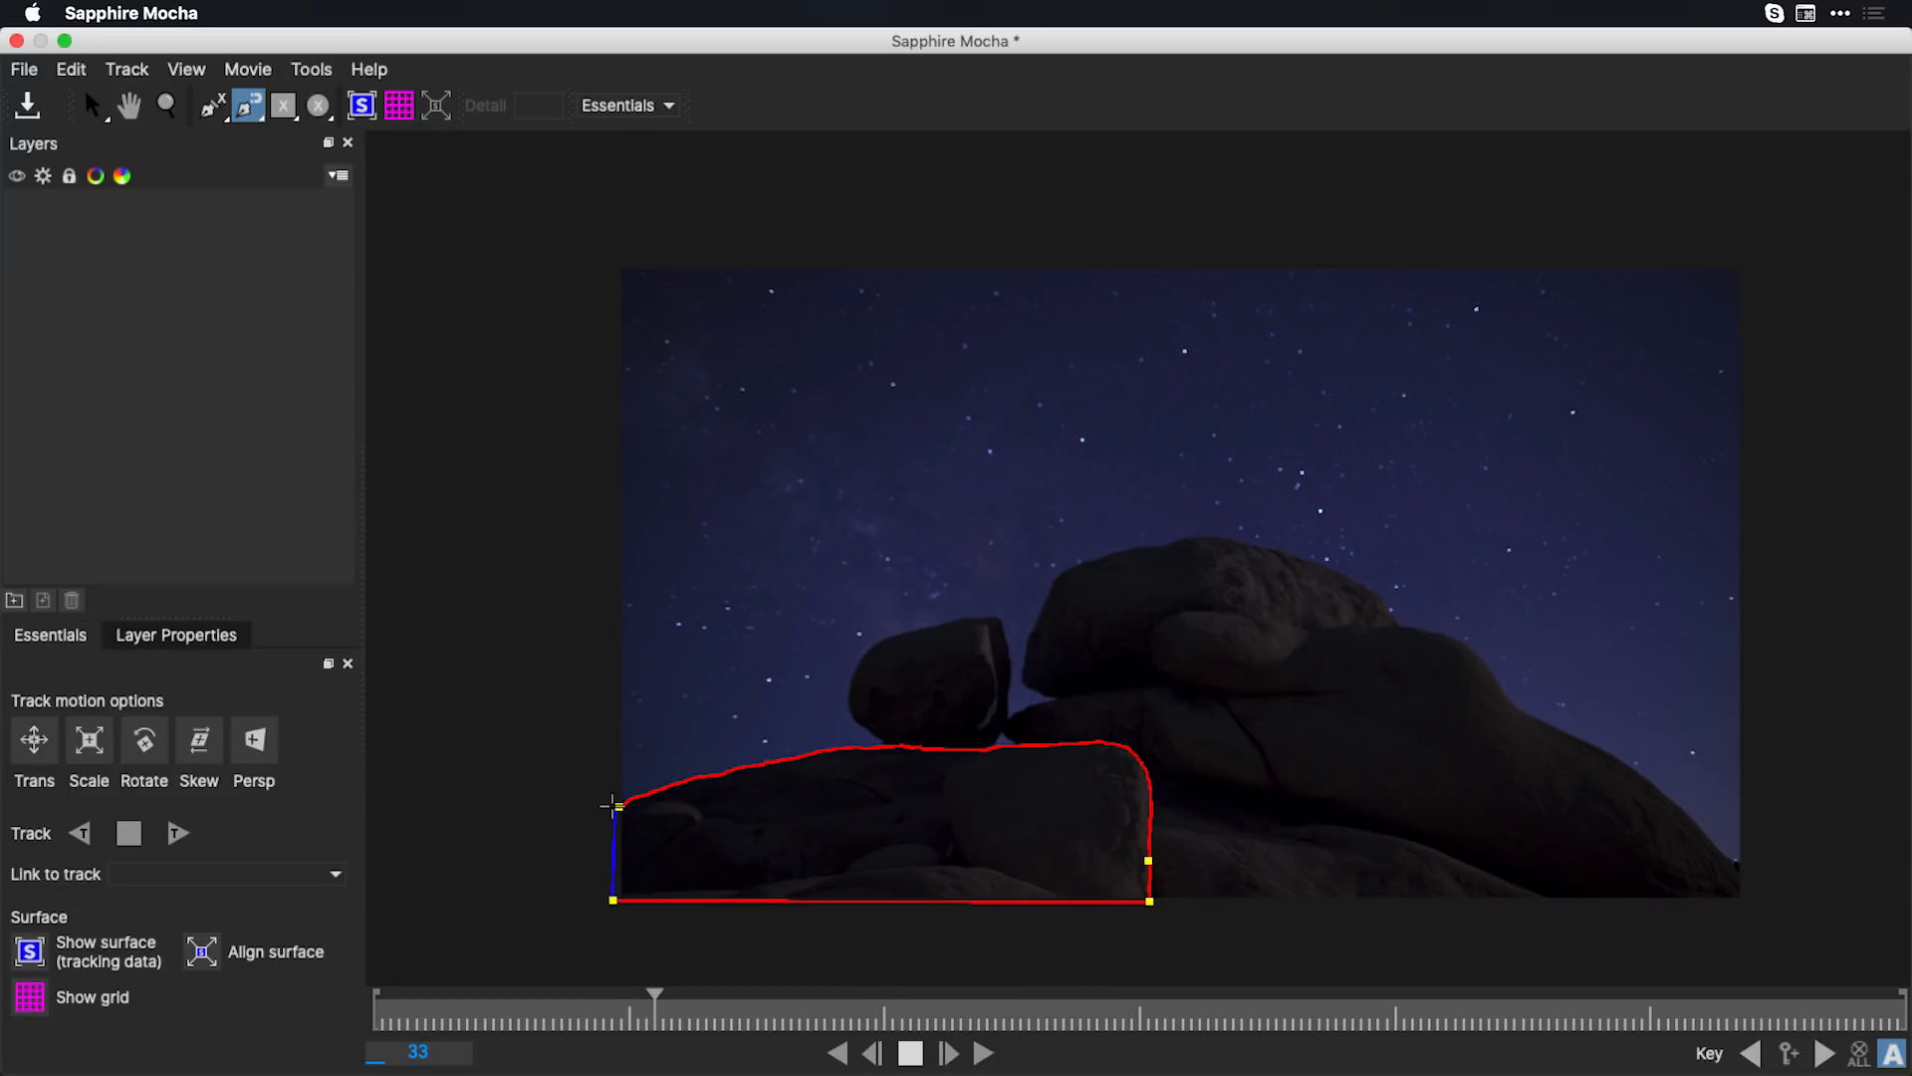
left_click(614, 806)
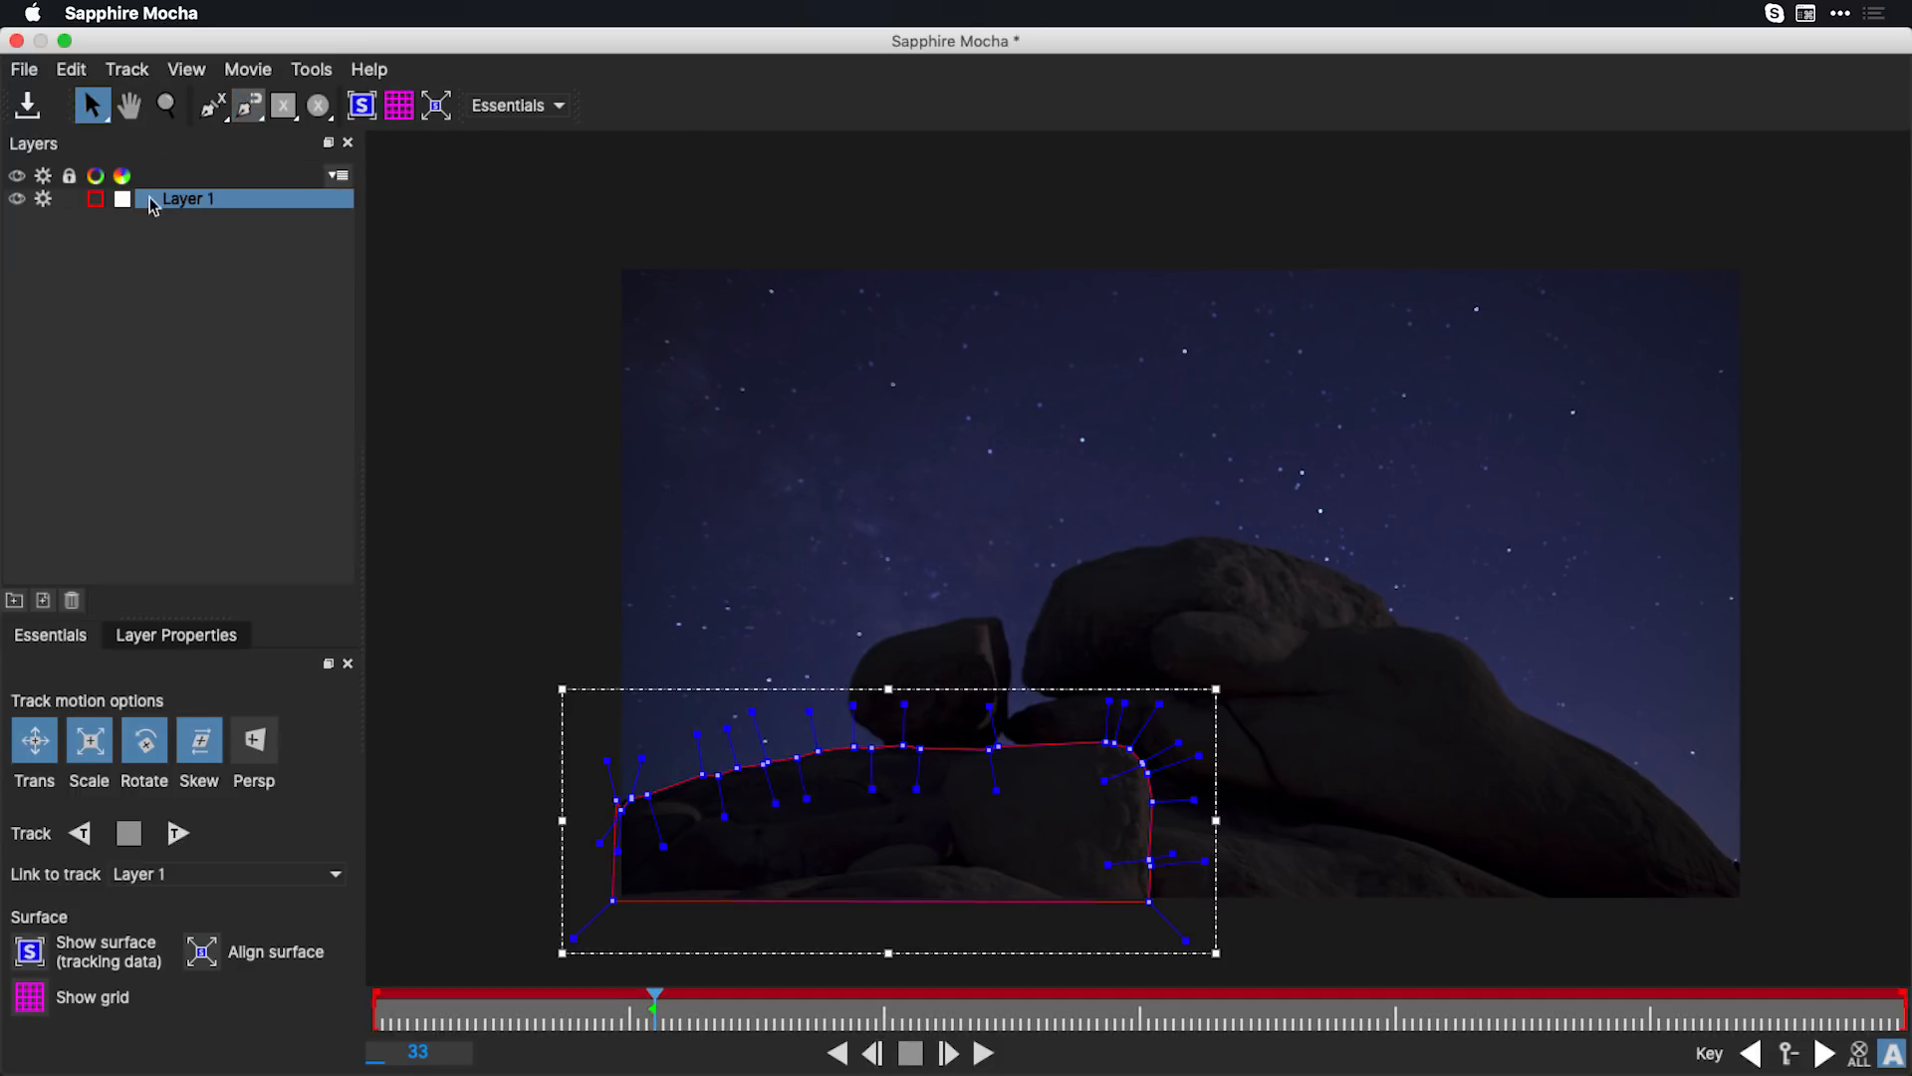
Rename the new mask layer as Rock
double_click(206, 200)
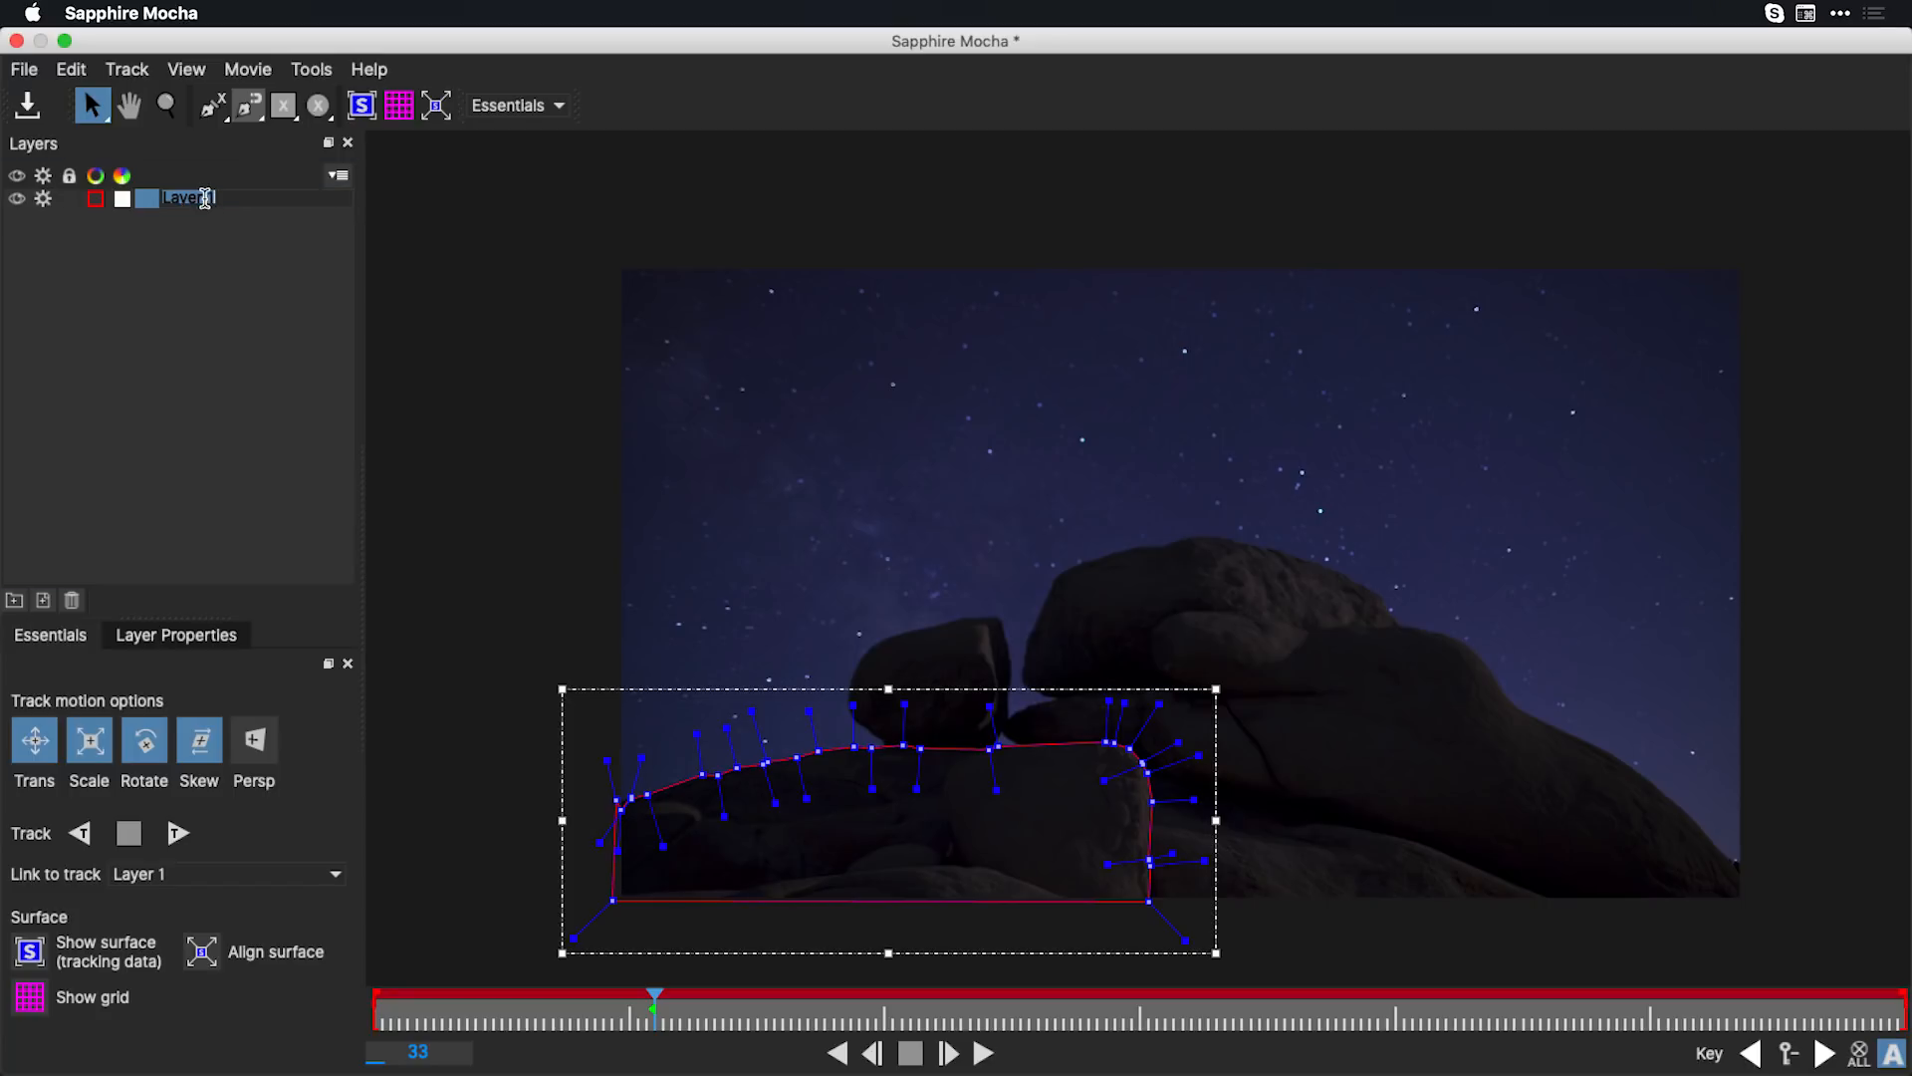
type("Rock")
key("Return")
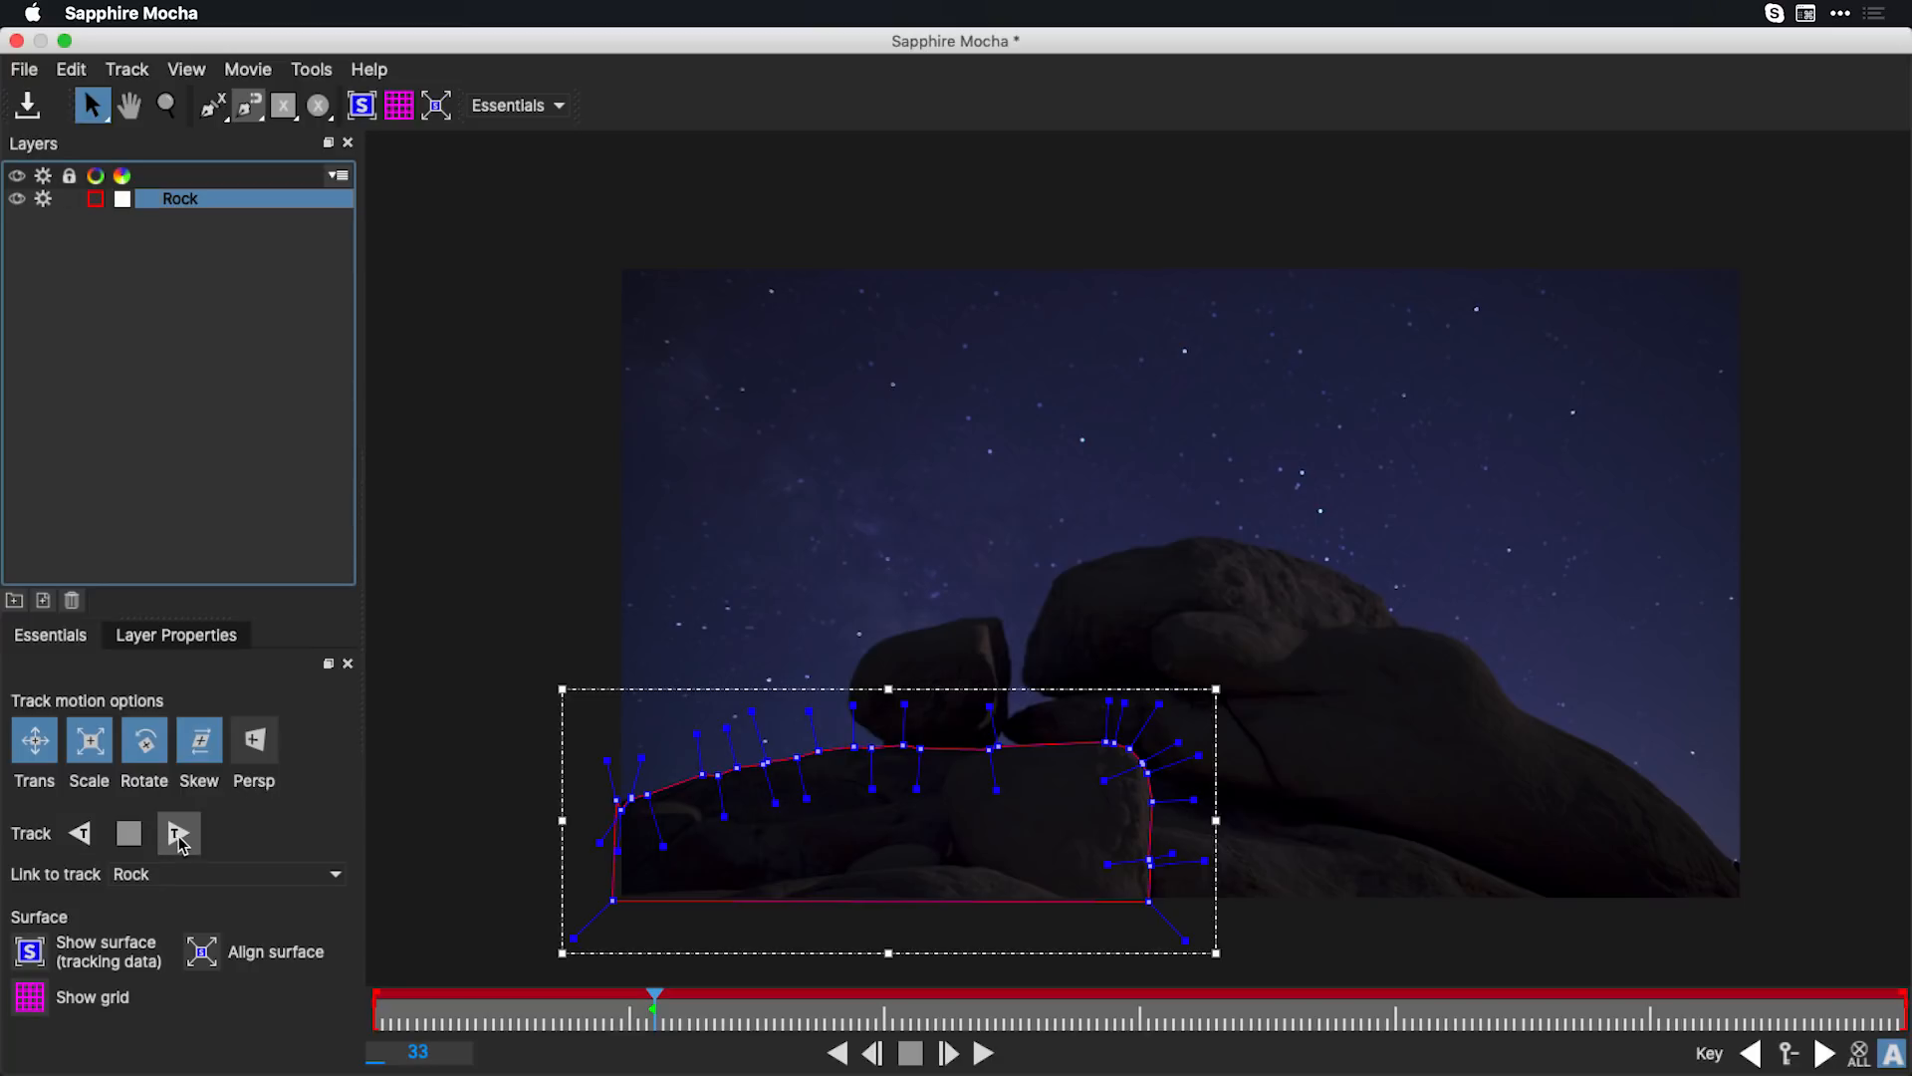
Look at the Classic and Big Picture workspaces and return to Essentials
left_click(514, 106)
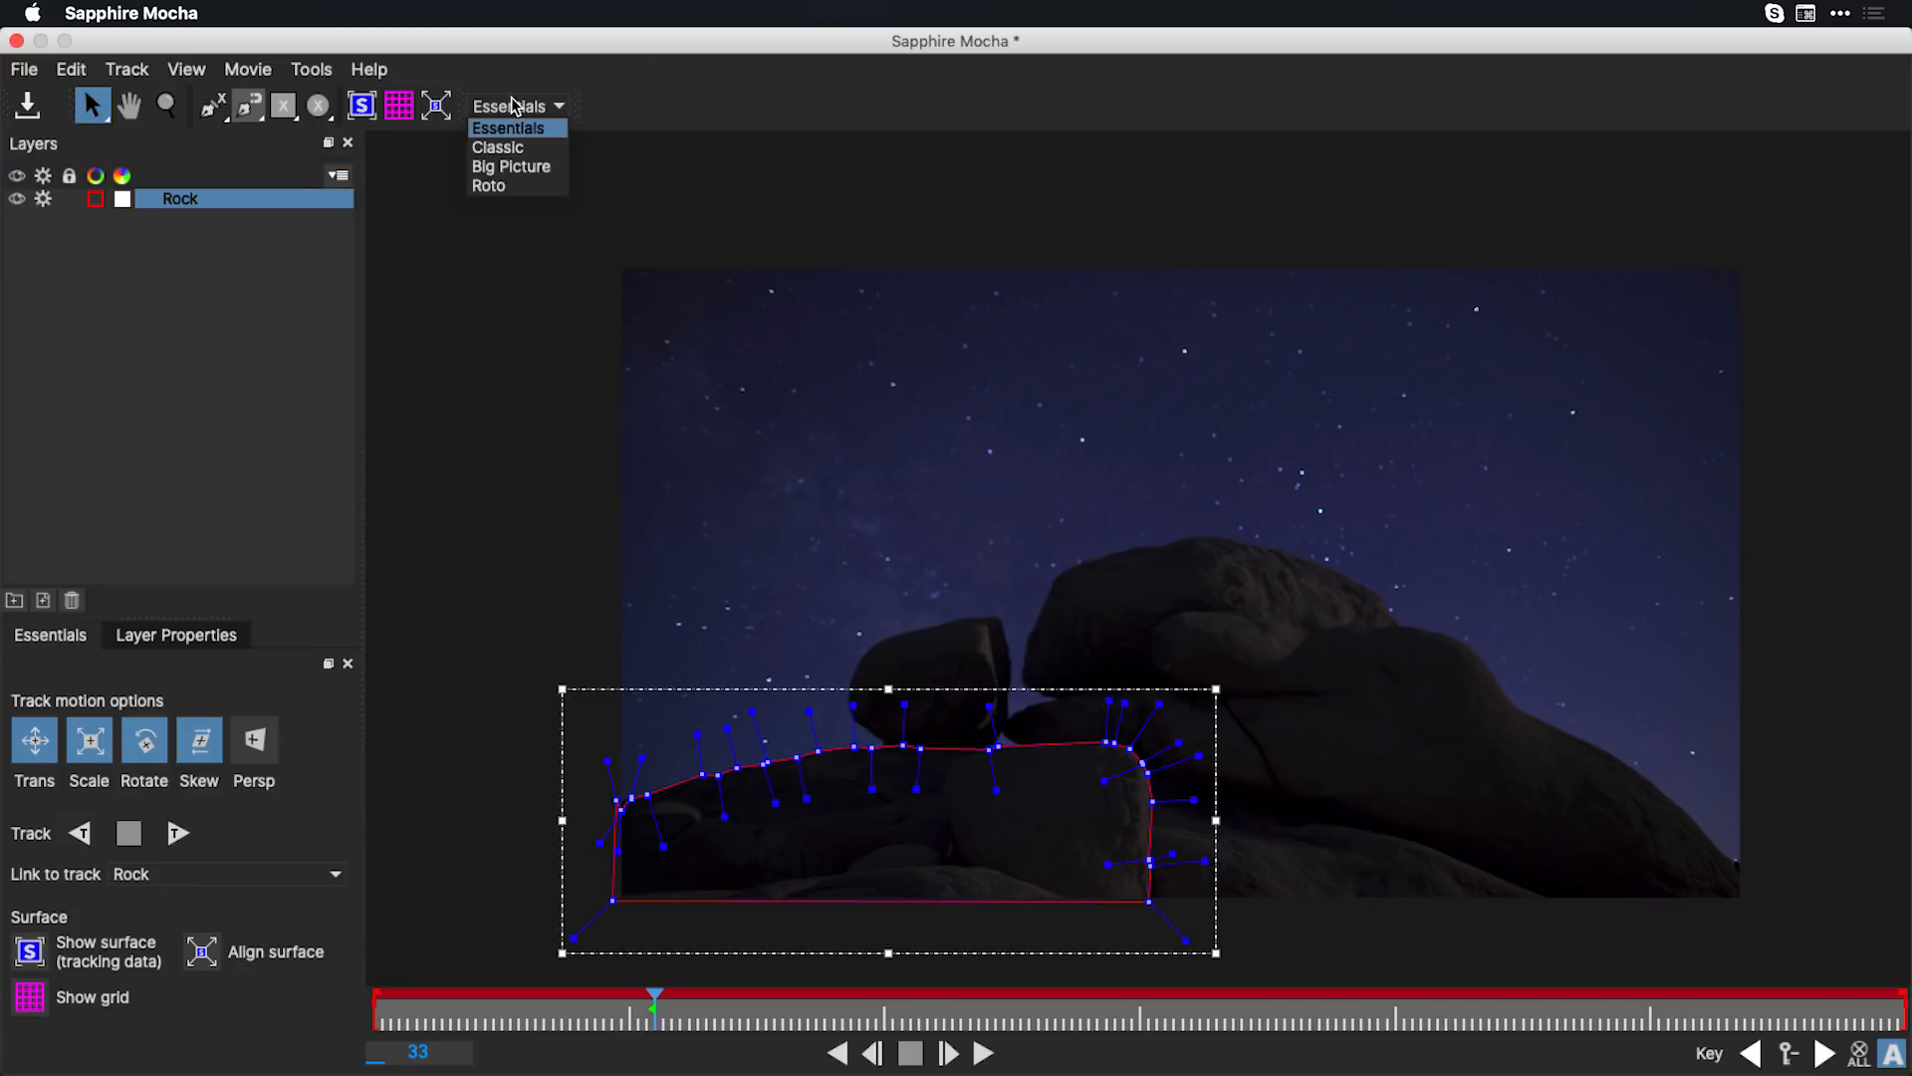
left_click(534, 156)
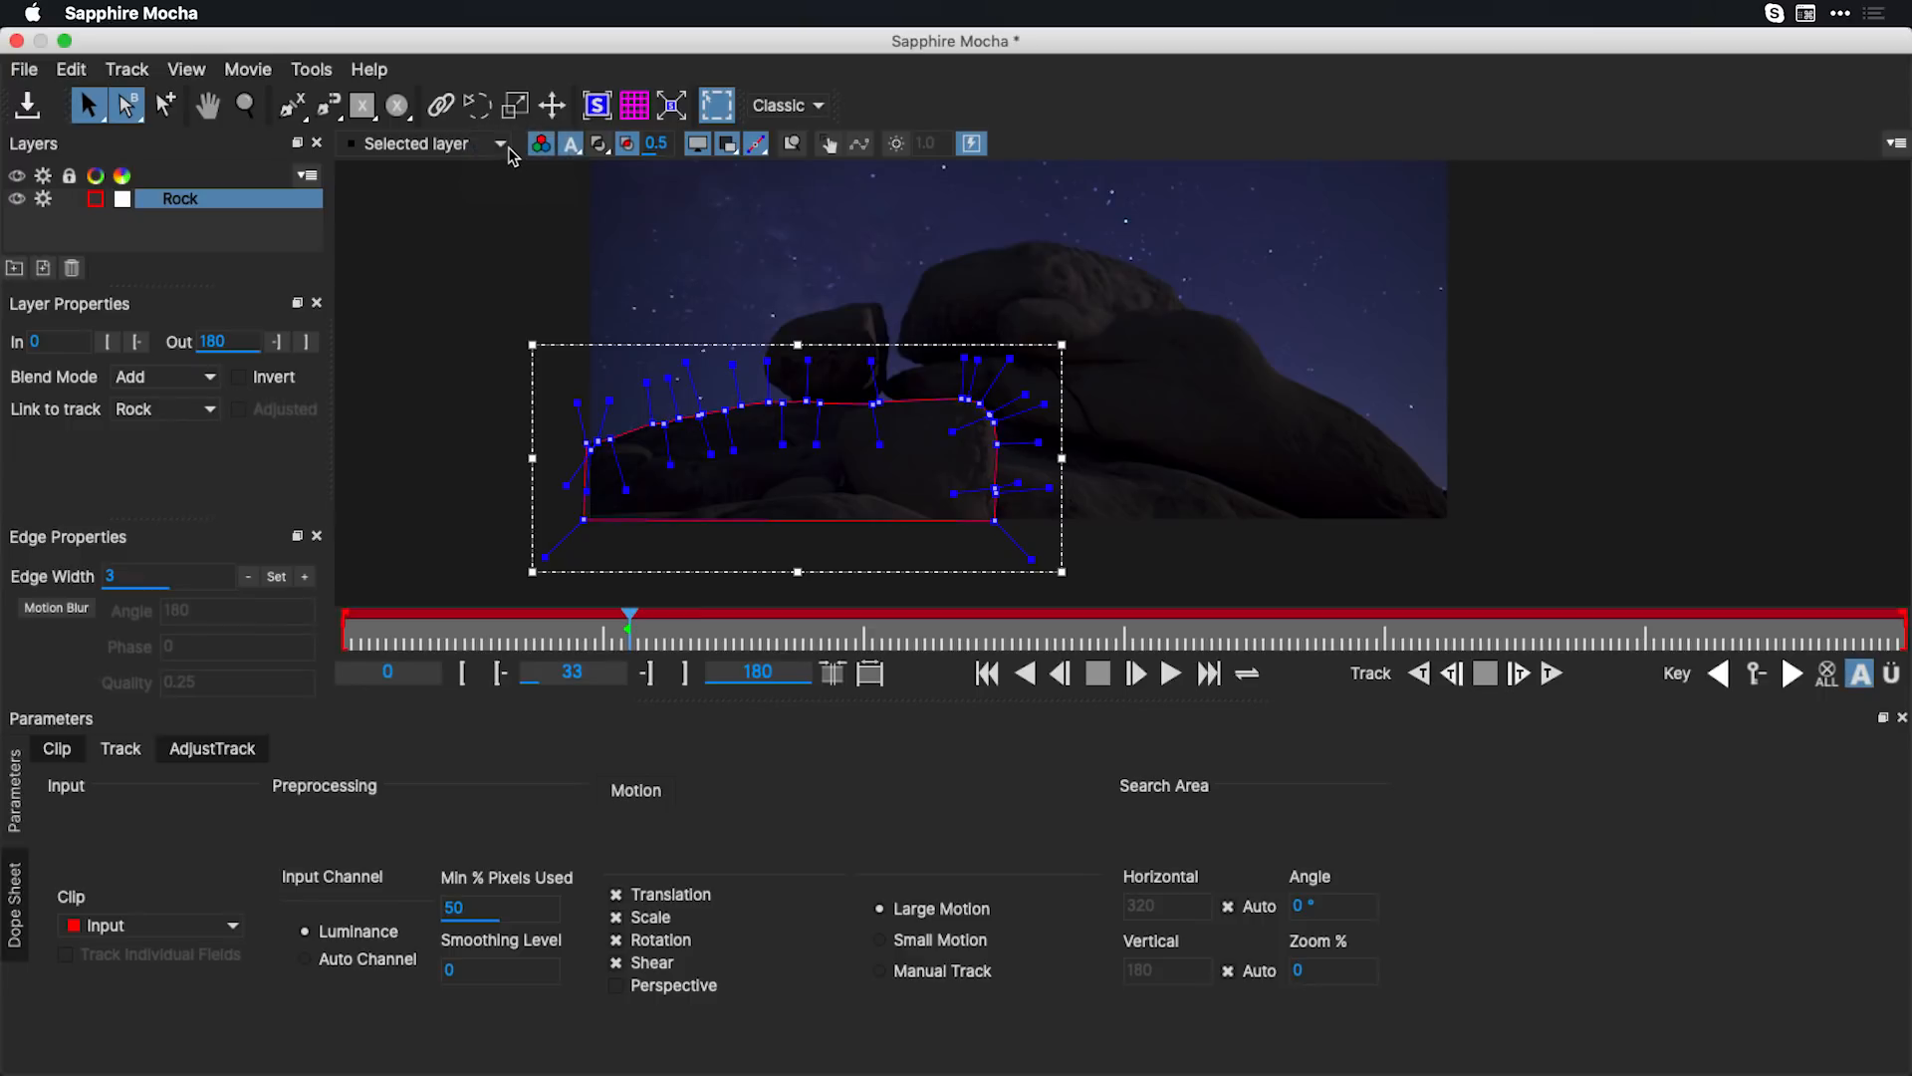
left_click(809, 106)
left_click(803, 134)
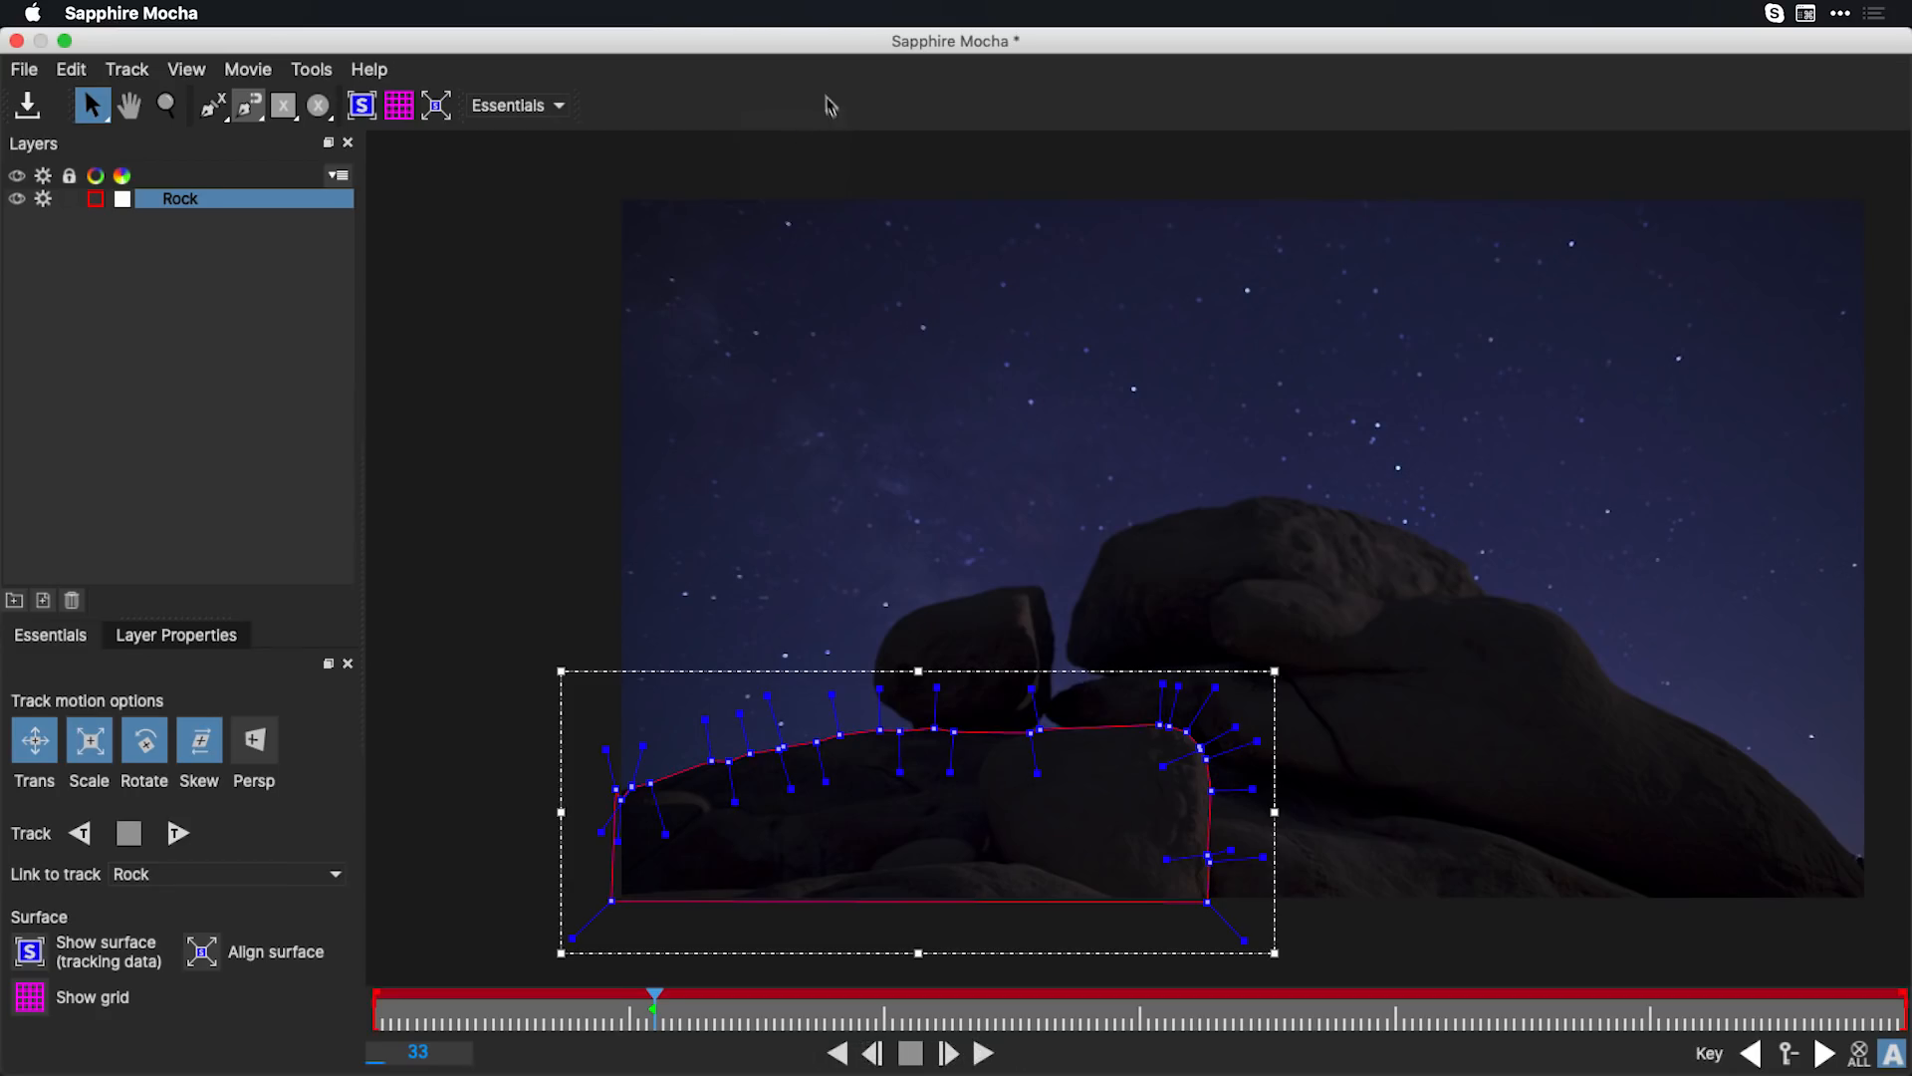
left_click(545, 106)
left_click(556, 166)
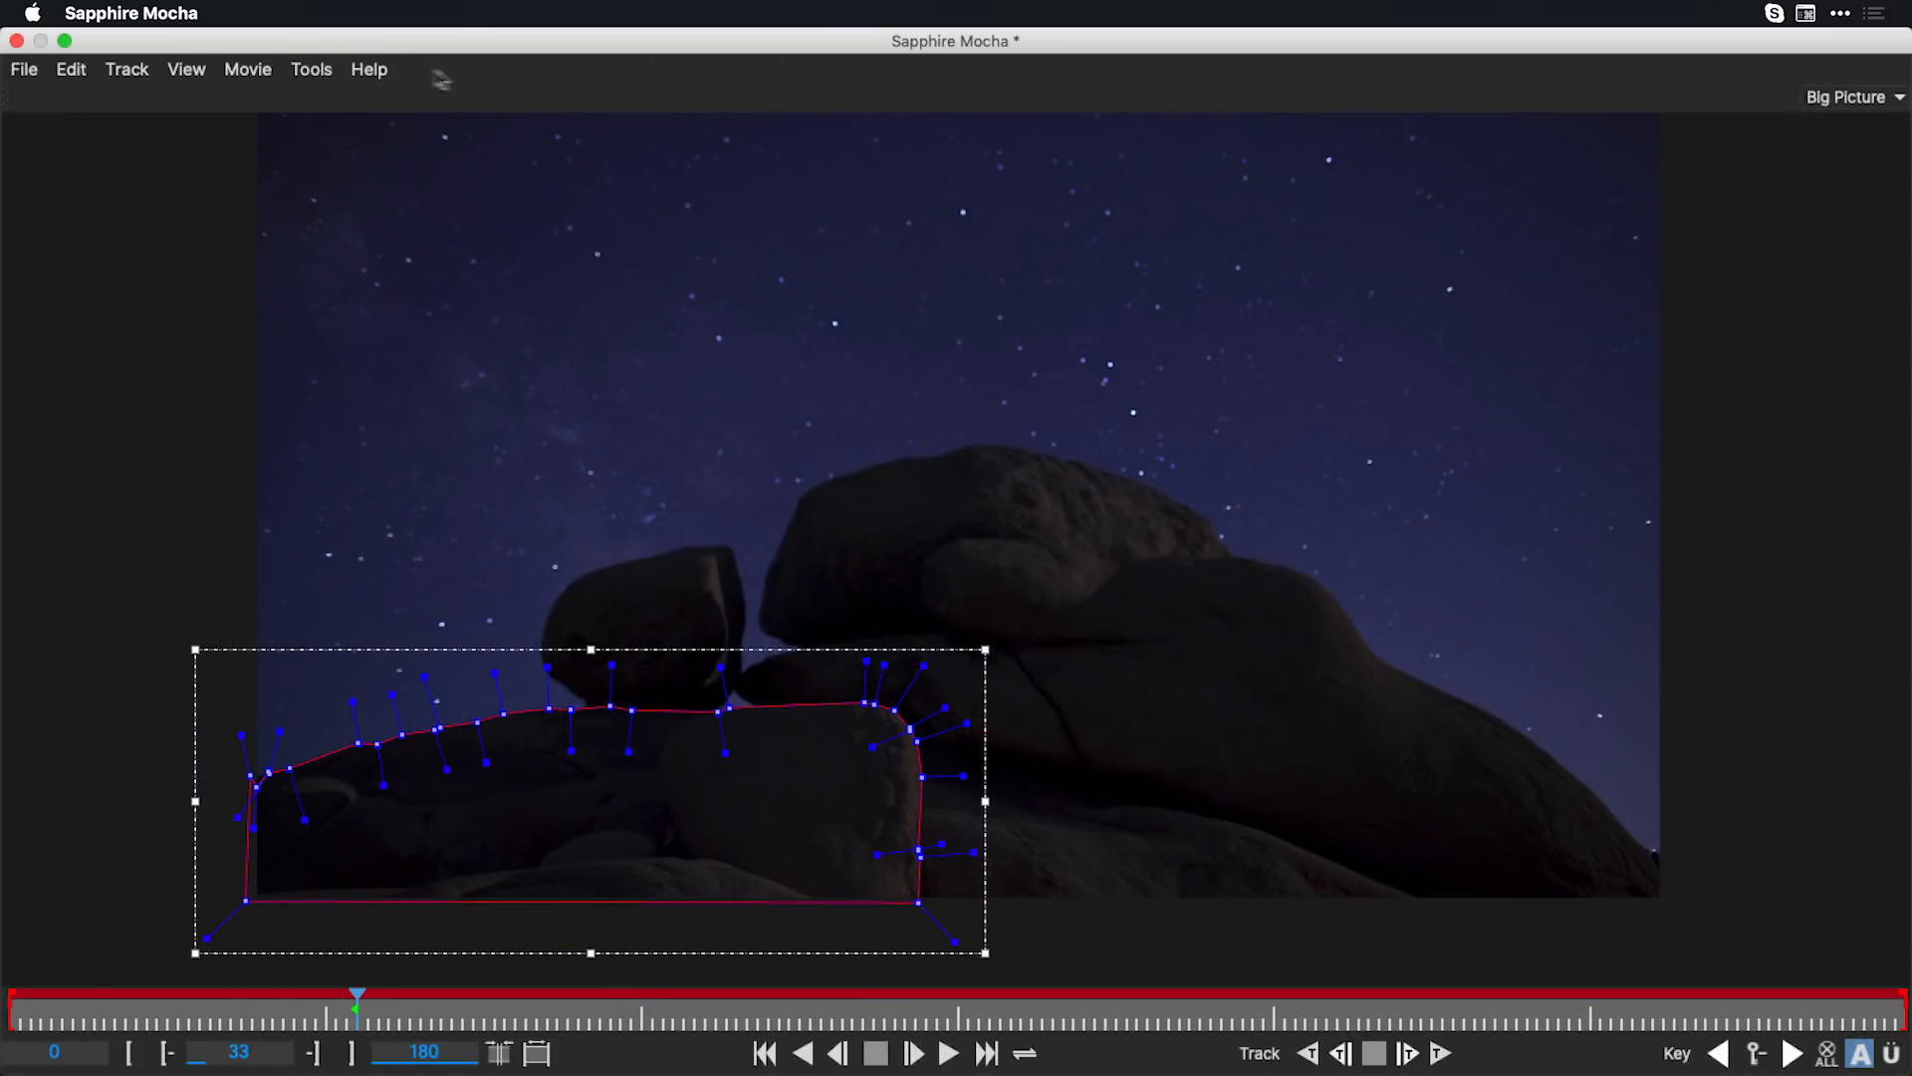
left_click(1854, 97)
left_click(1866, 124)
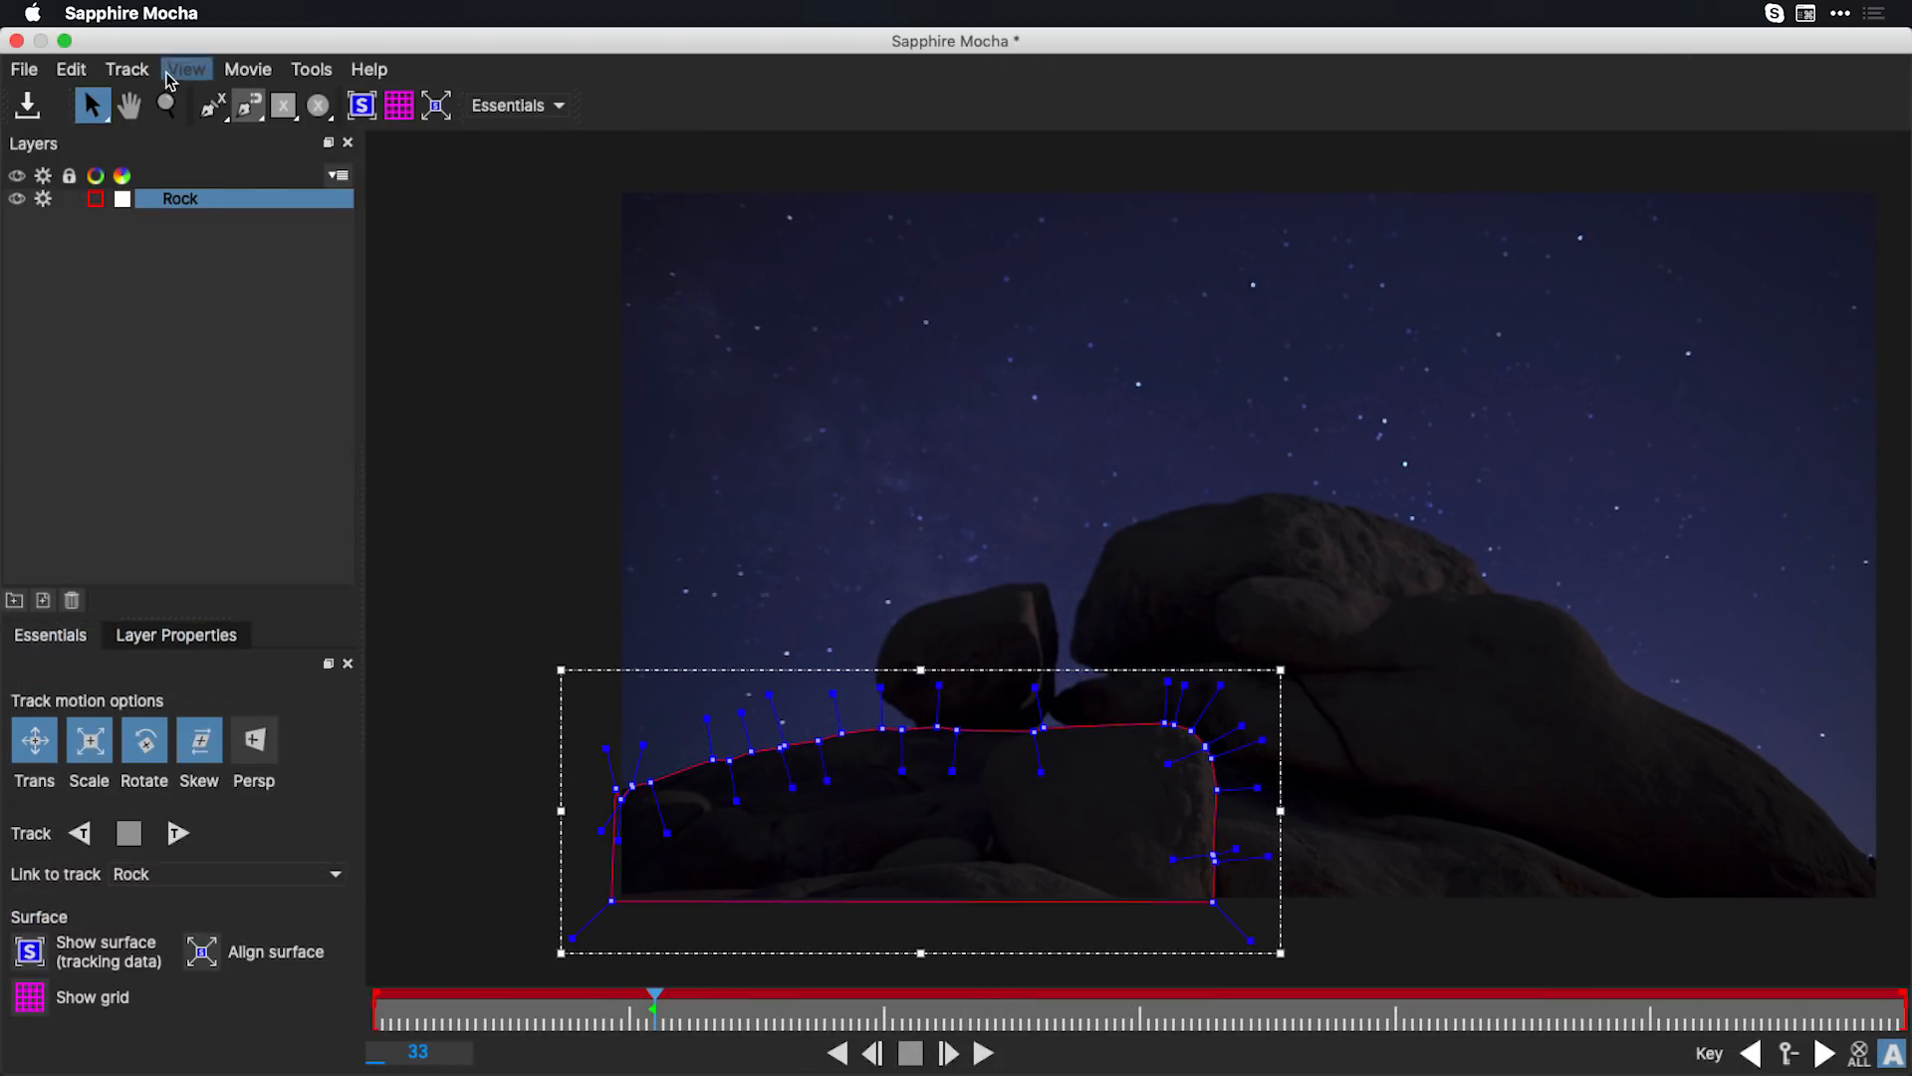
Try adding a freehand spline over the large upper rock to the Rock layer, and delete its points
left_click(249, 111)
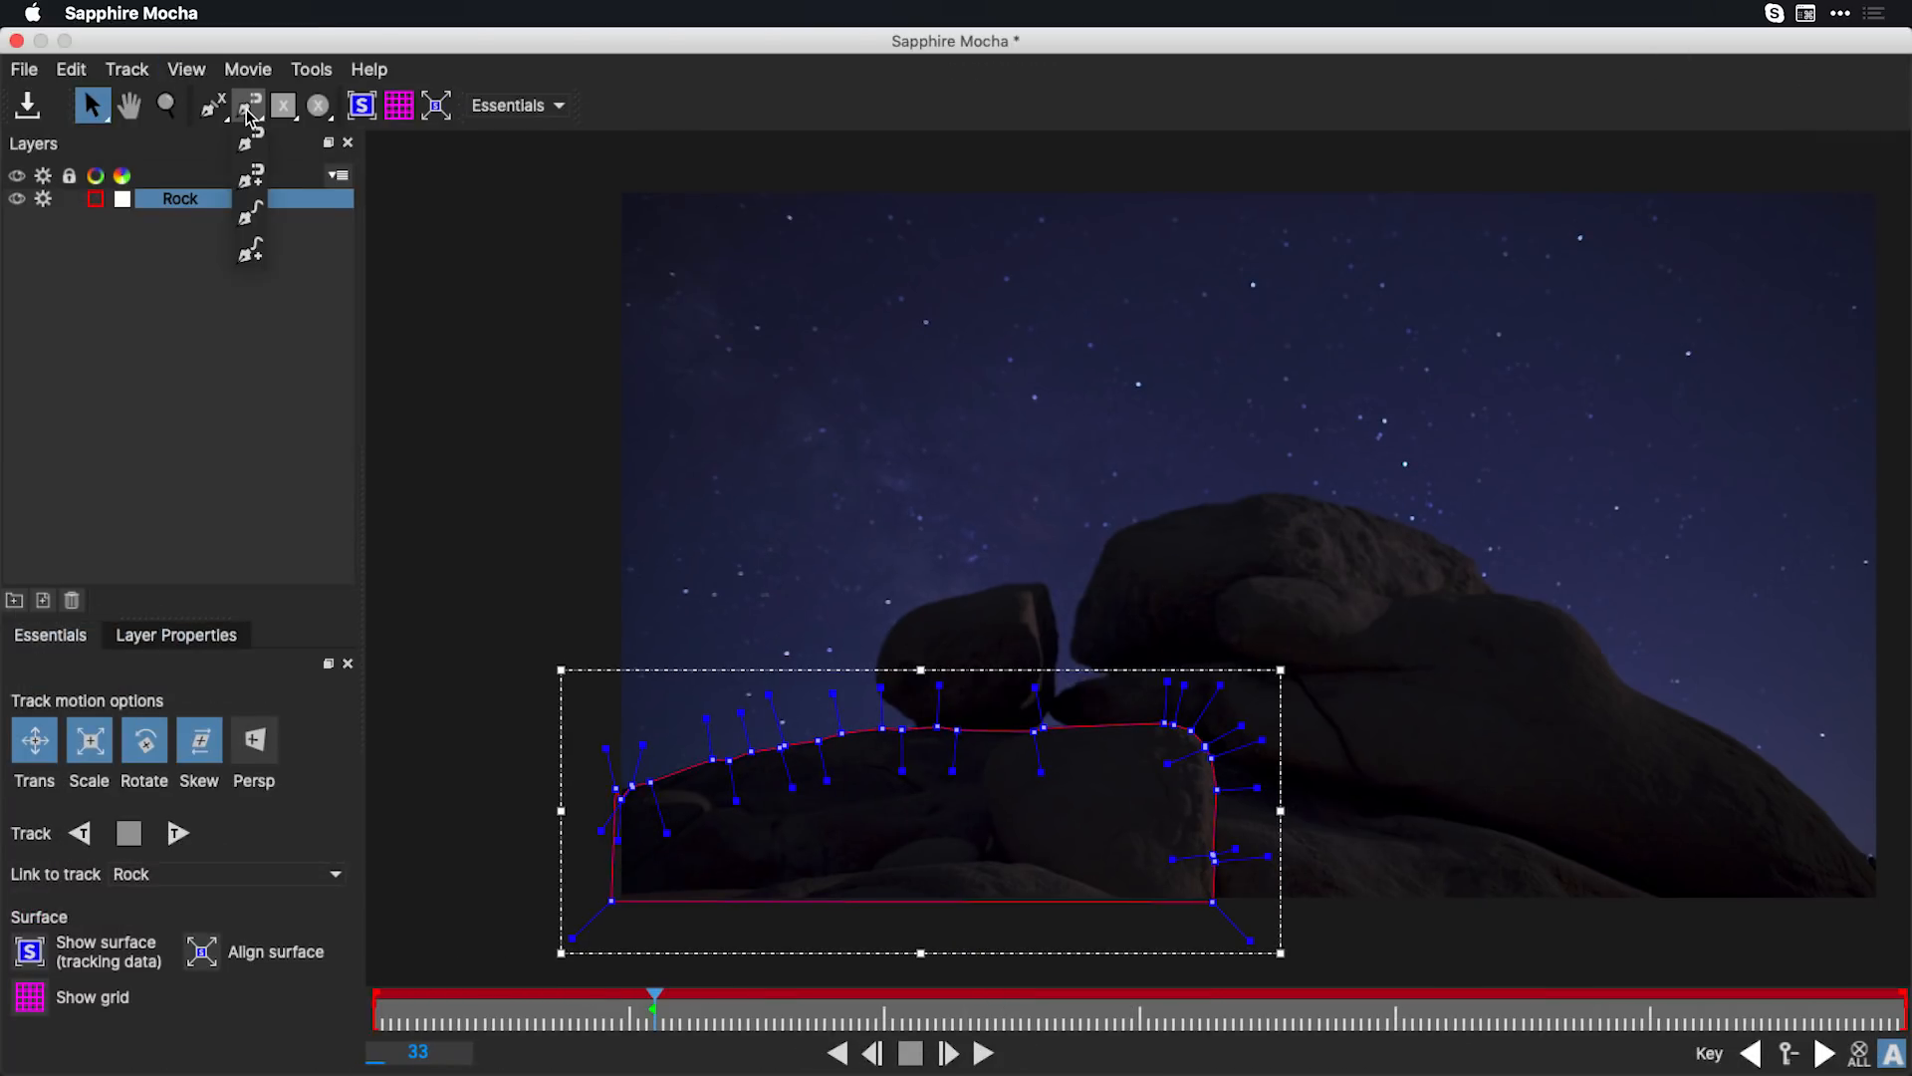
left_click(251, 255)
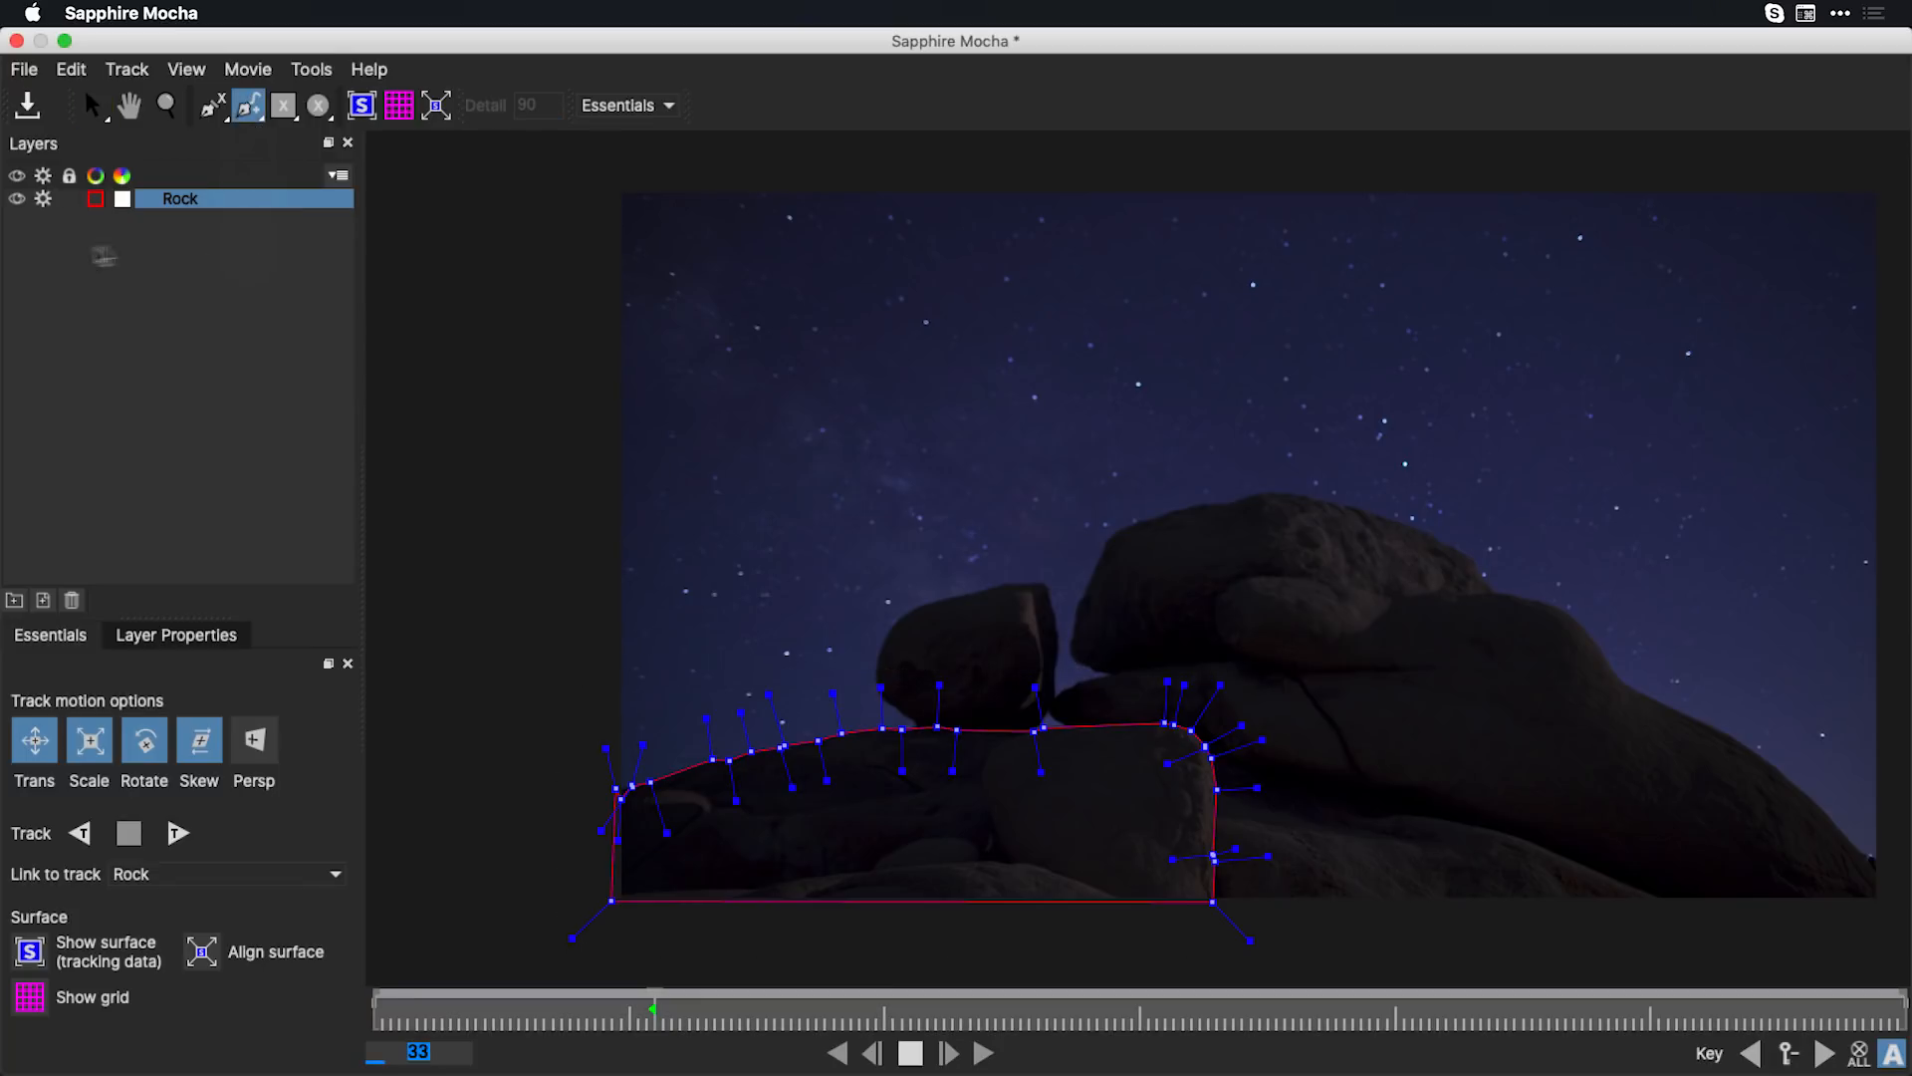
mouse_move(1092, 593)
left_mouse_down()
mouse_move(1229, 563)
mouse_move(1368, 637)
mouse_move(1361, 675)
mouse_move(1305, 658)
mouse_move(1402, 728)
mouse_move(1266, 743)
mouse_move(1542, 764)
mouse_move(1556, 721)
mouse_move(1465, 635)
mouse_move(1267, 559)
left_mouse_up()
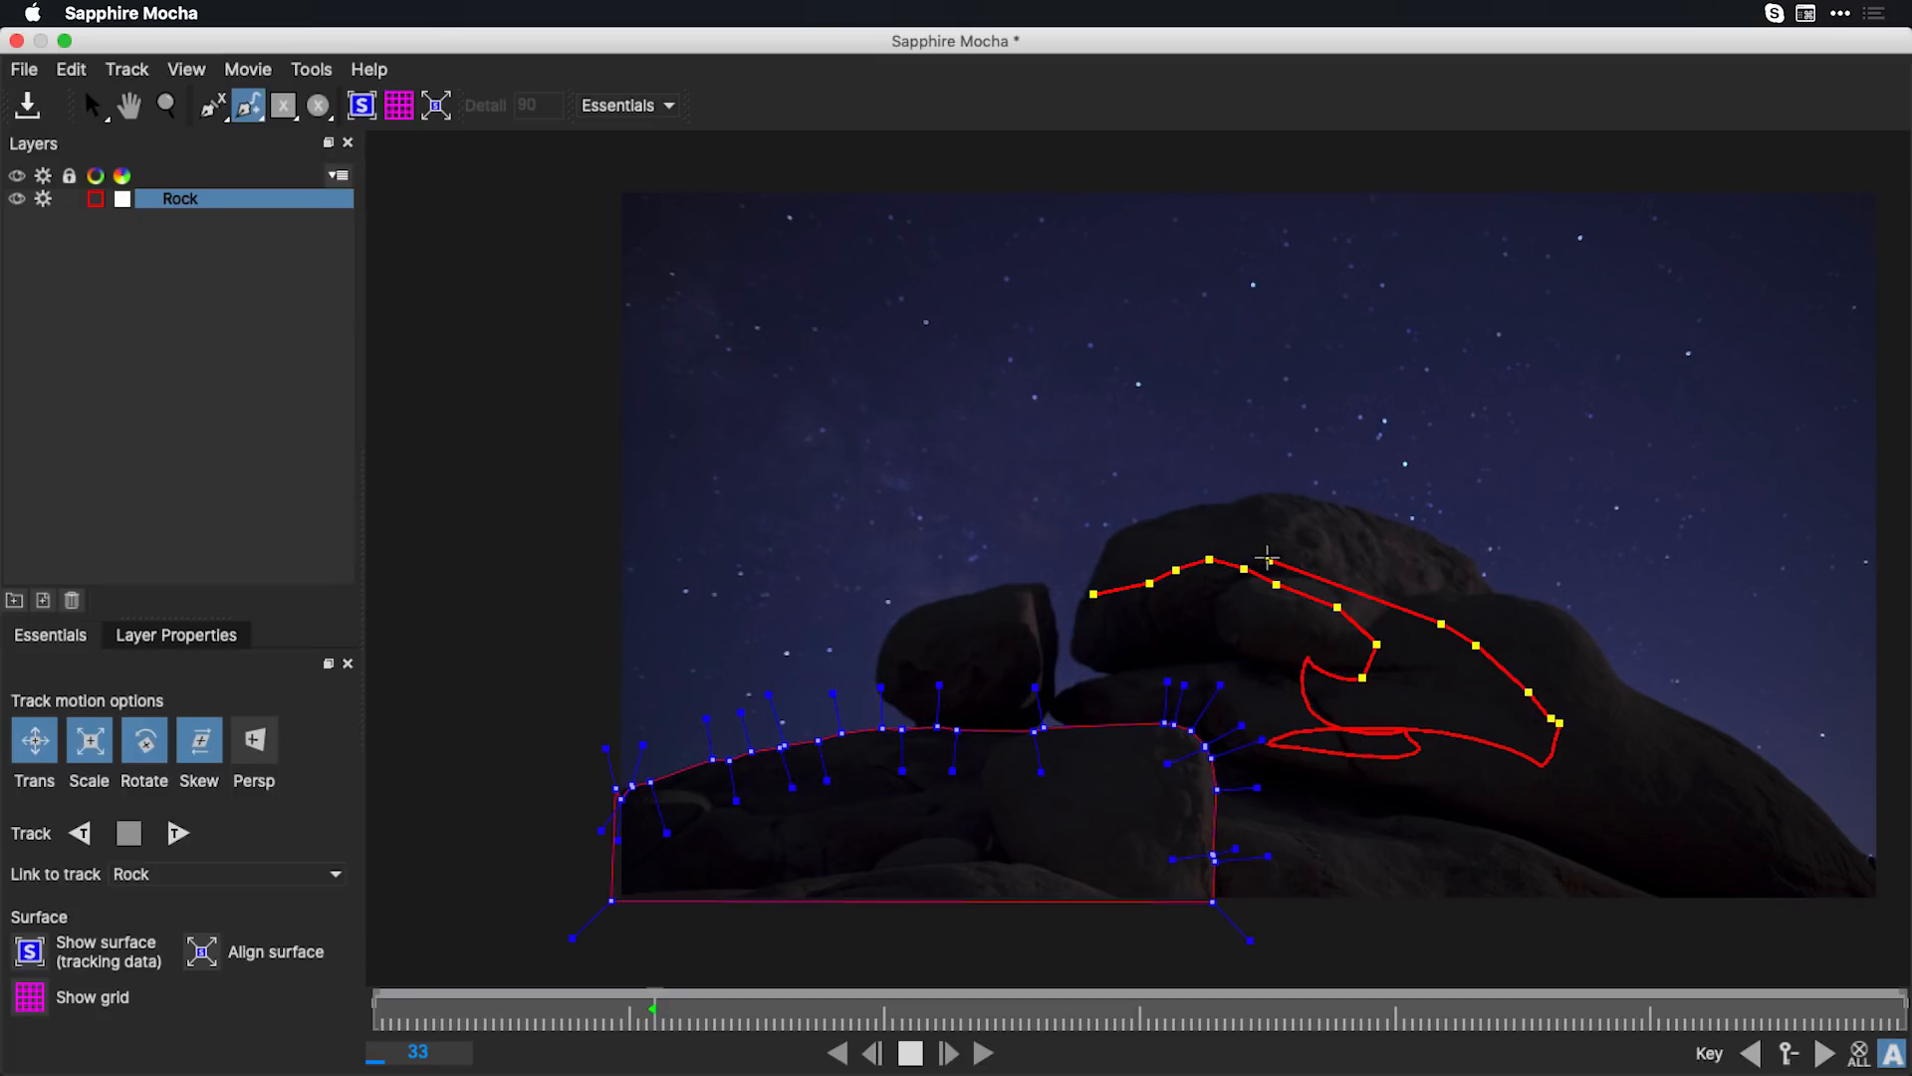
key("BackSpace")
key("BackSpace")
key("BackSpace")
key("BackSpace")
key("BackSpace")
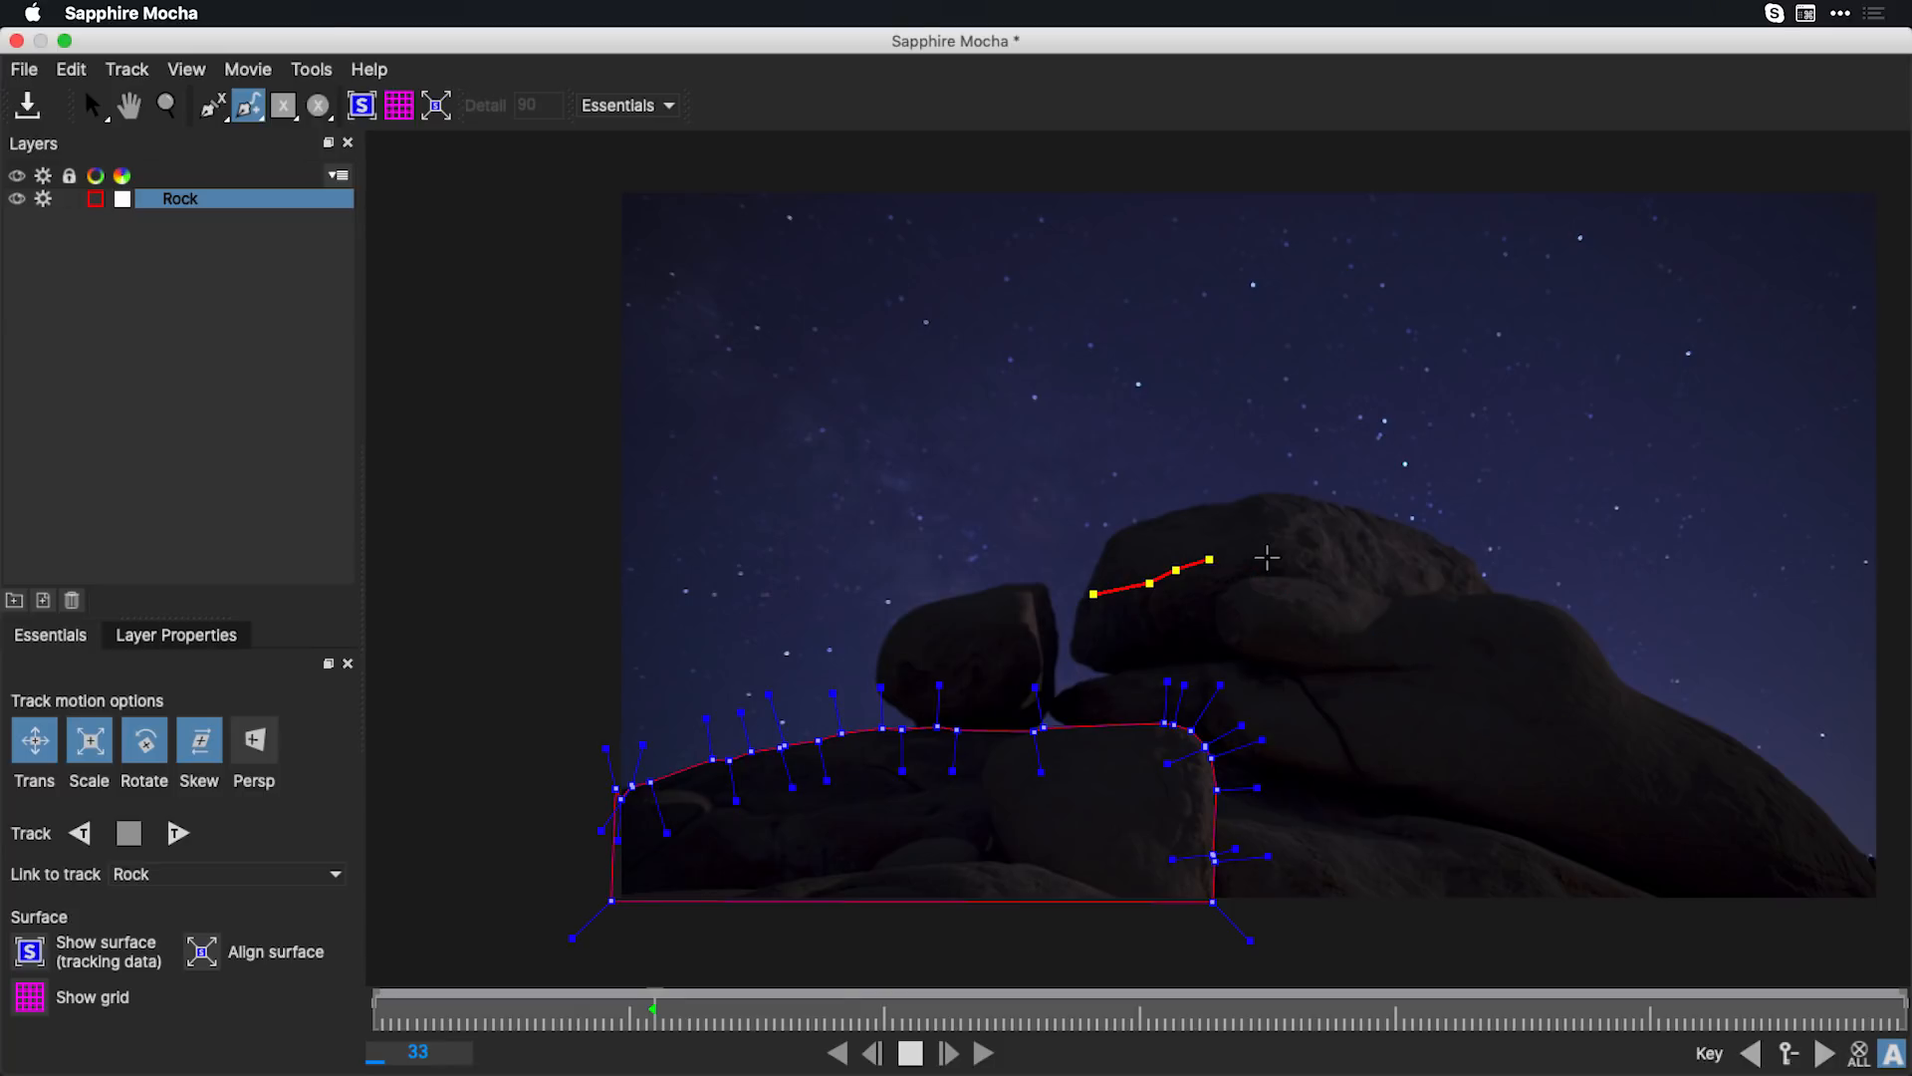
key("BackSpace")
key("BackSpace")
key("BackSpace")
Add magnetic splines outlining the large right-hand rock formation and the small balanced rock to the Rock layer
left_click_drag(261, 116, 264, 179)
left_click(1106, 673)
left_click(1077, 620)
left_click(1174, 509)
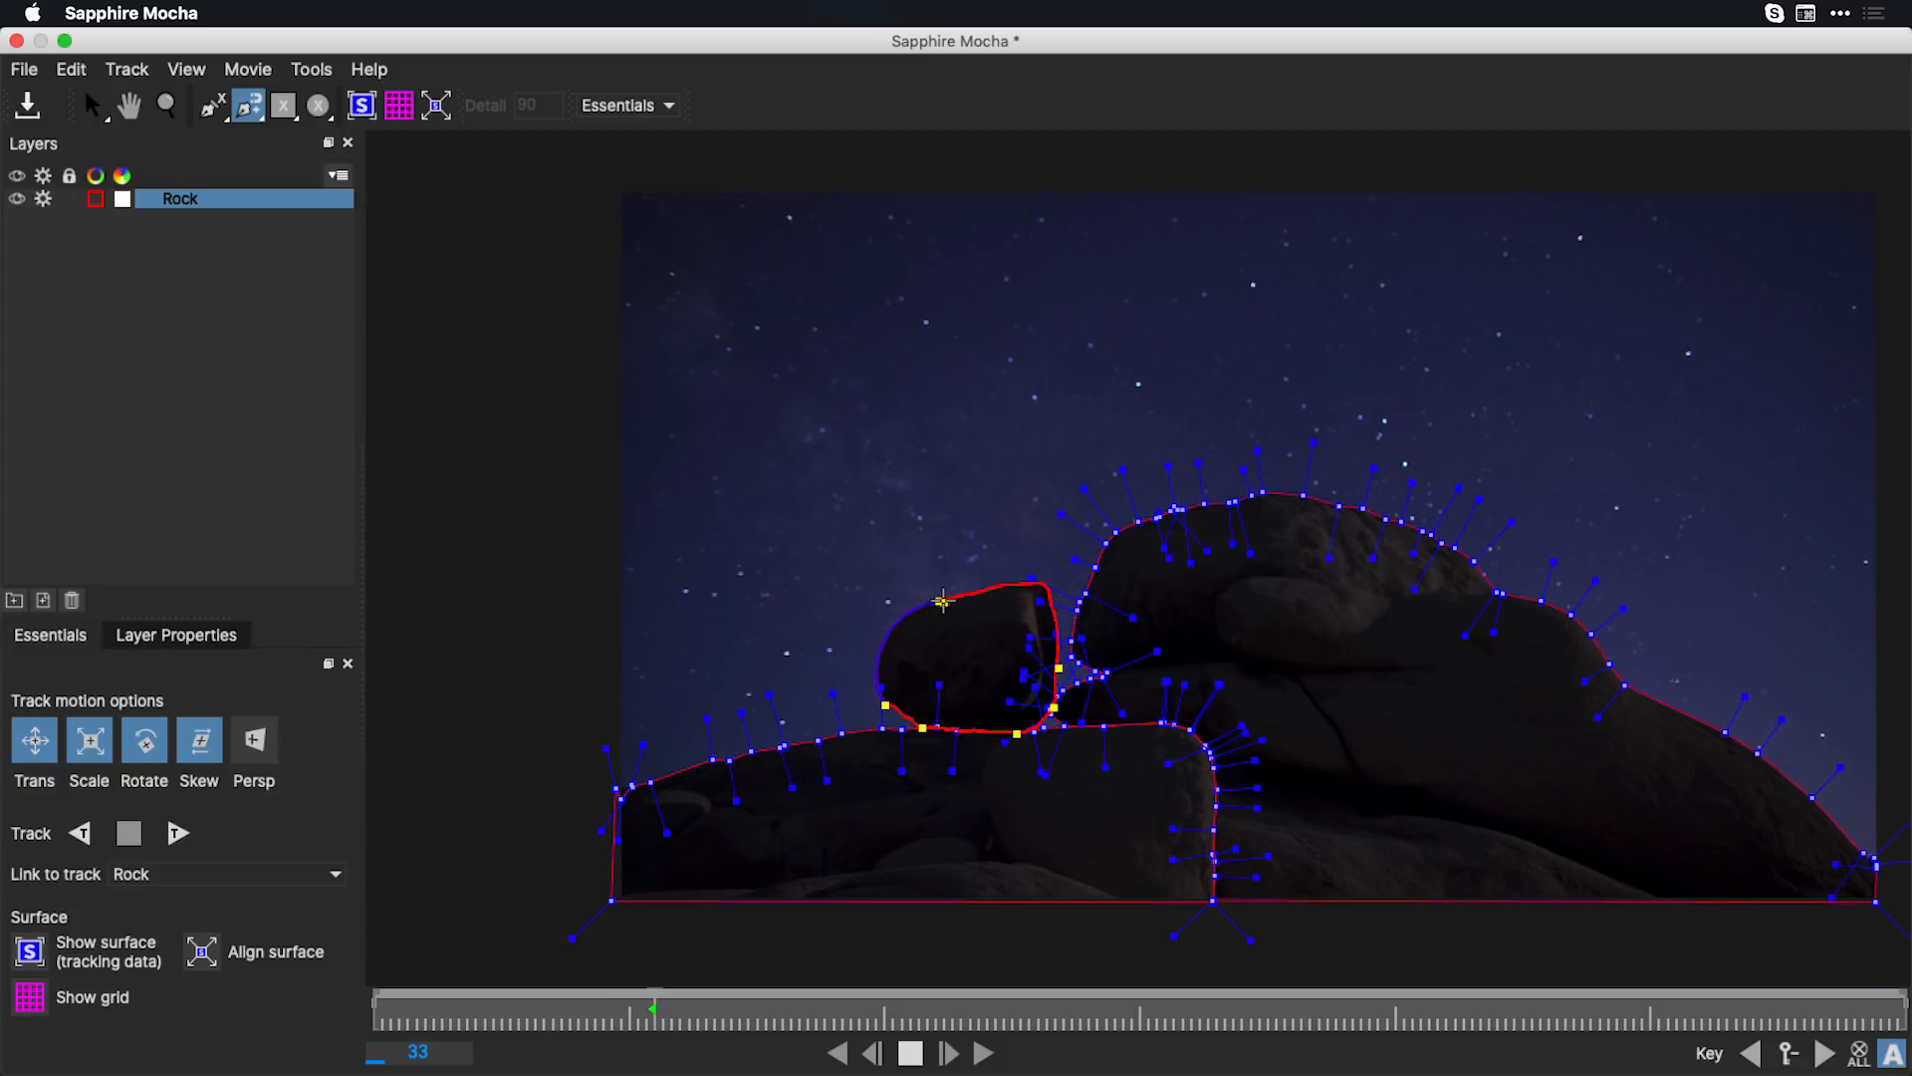
left_click(942, 600)
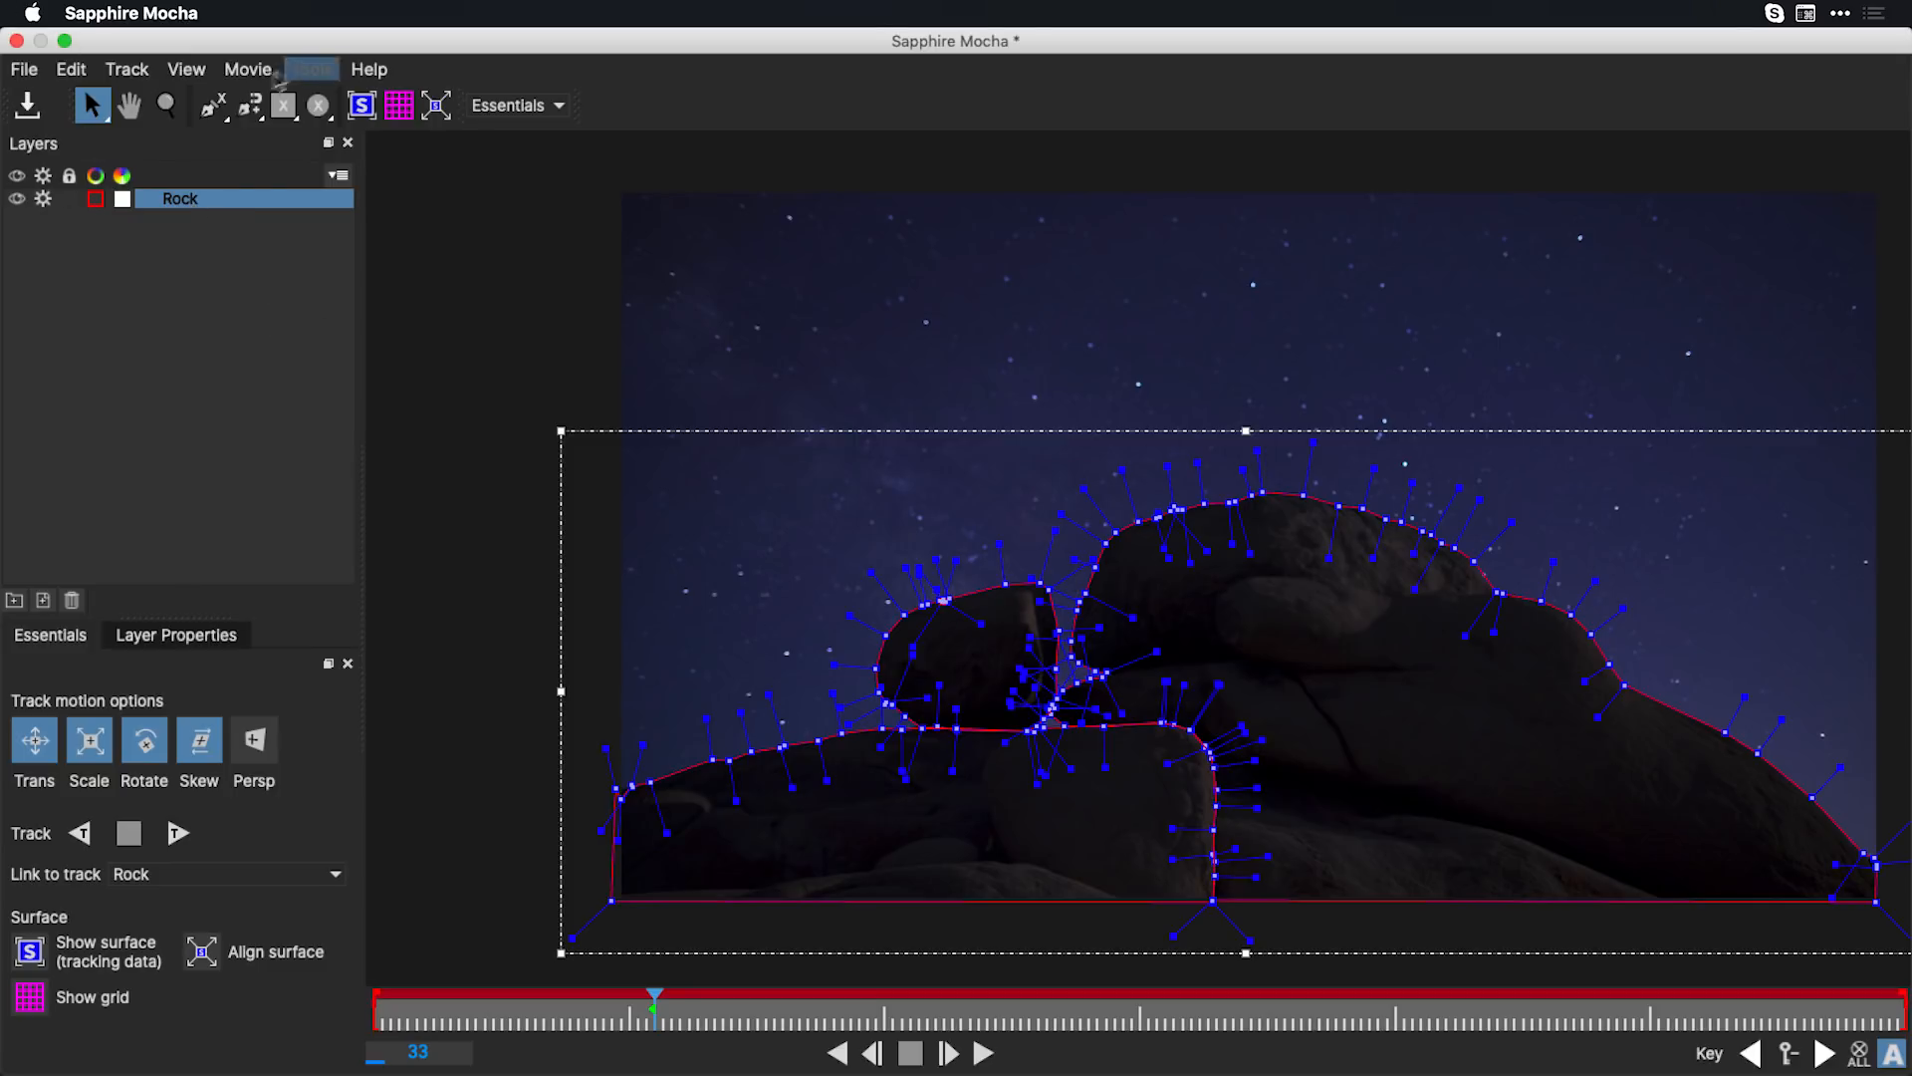
Try drawing an X-Spline rectangle in the upper-left part of the sky, and undo it
left_click(325, 114)
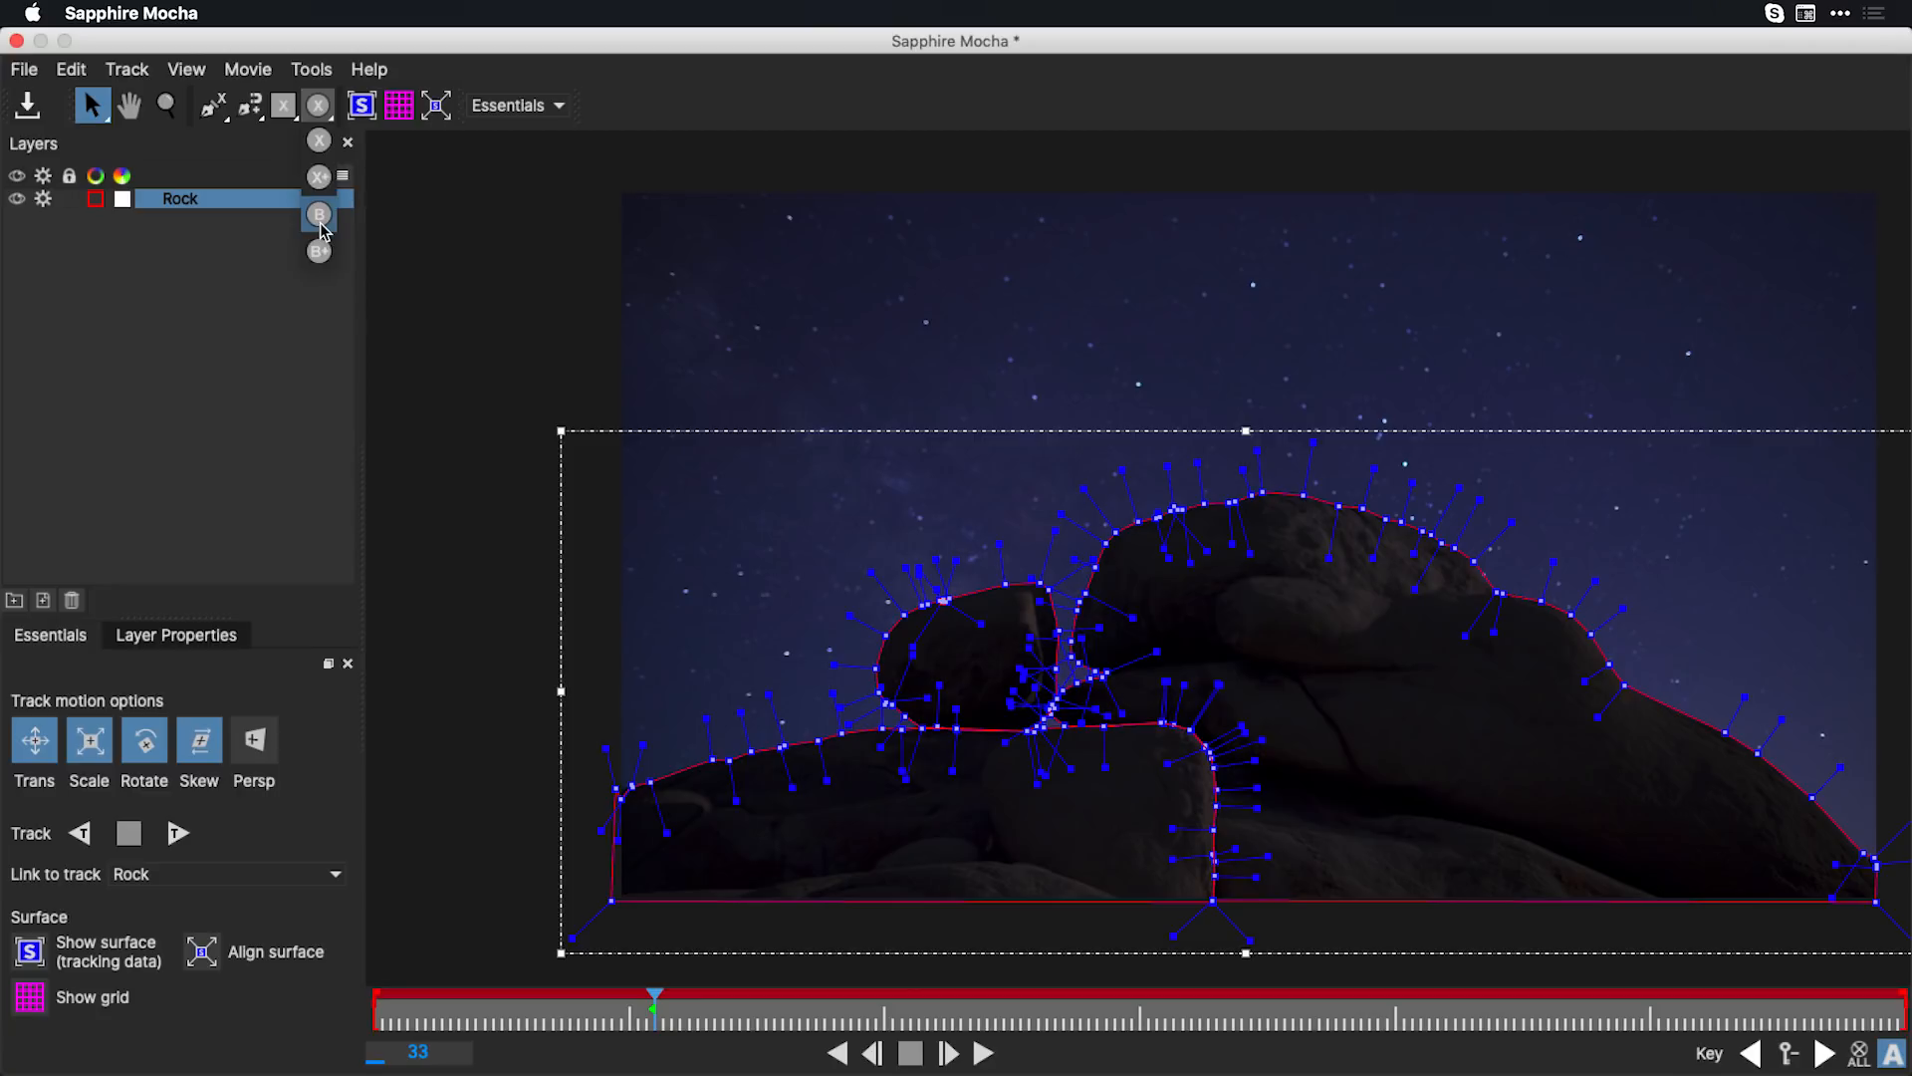
left_click(284, 106)
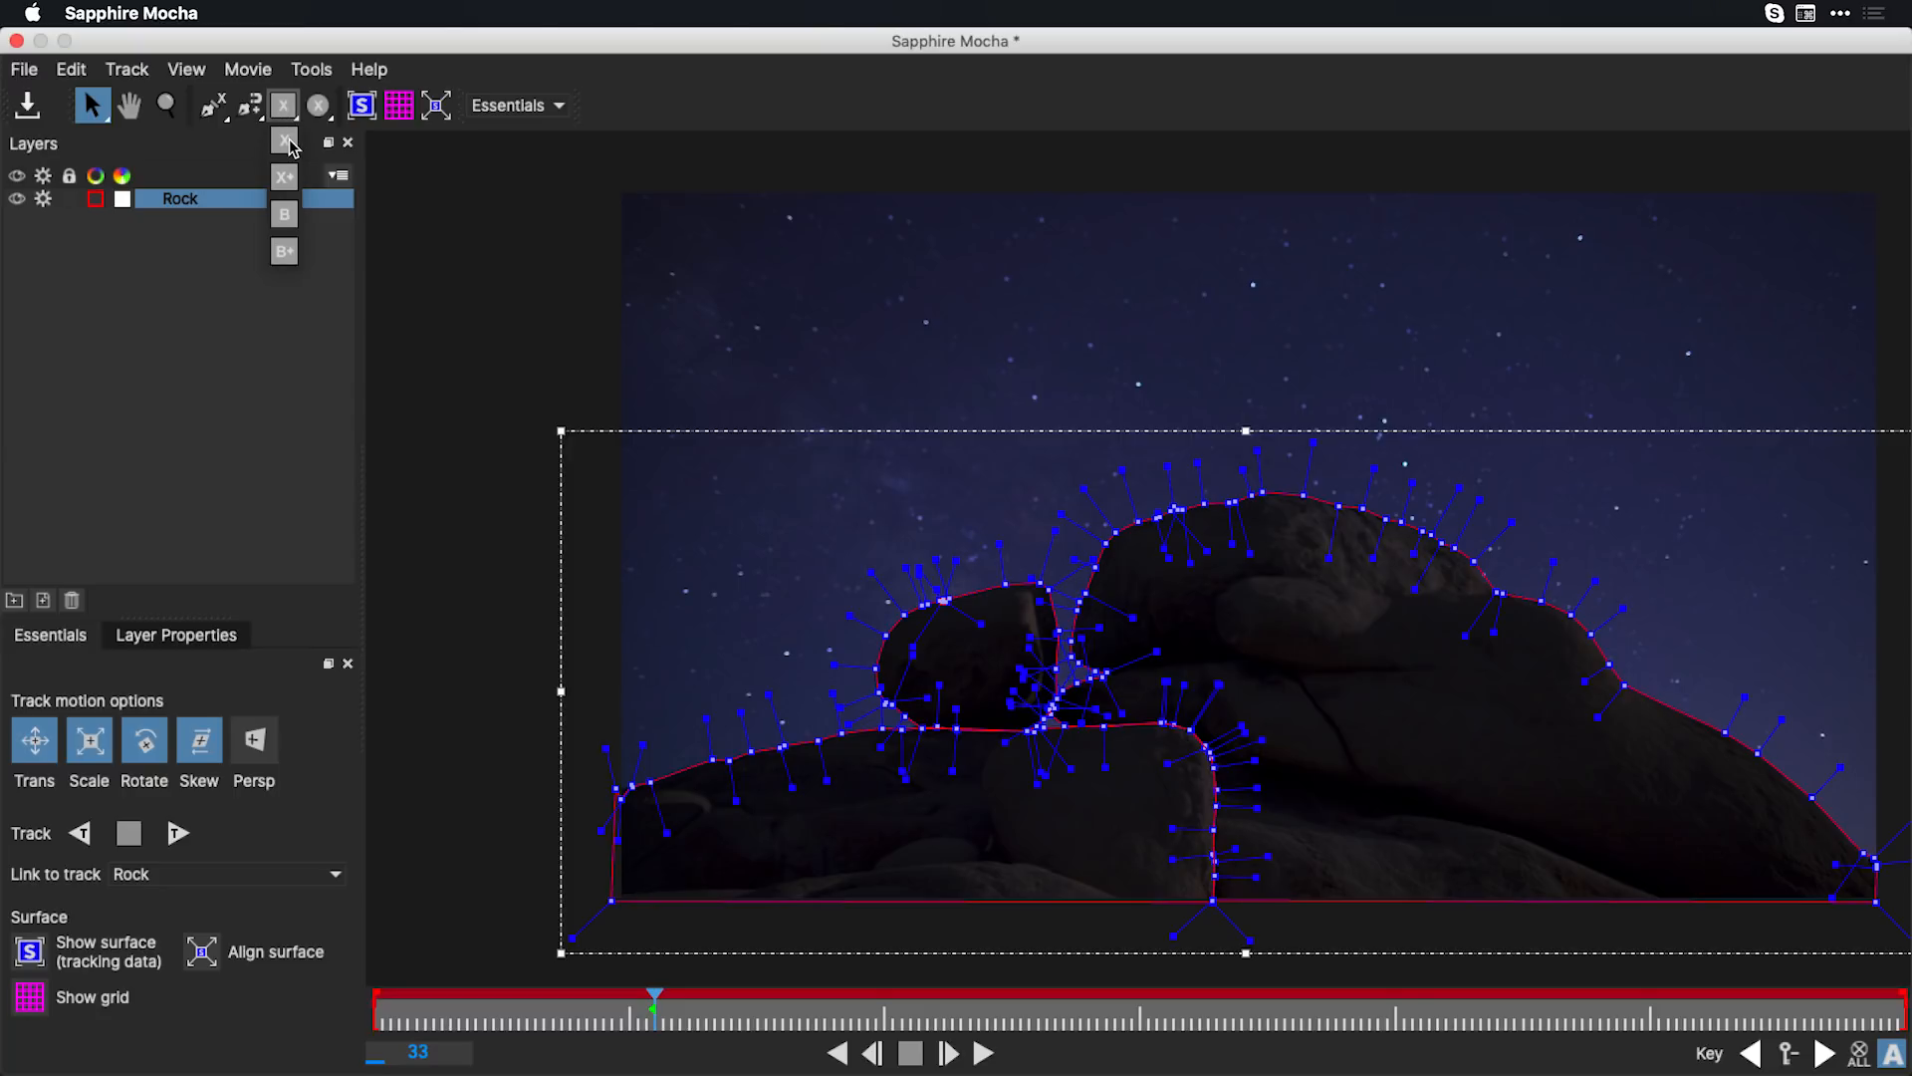
left_click(290, 145)
left_click_drag(645, 258, 969, 349)
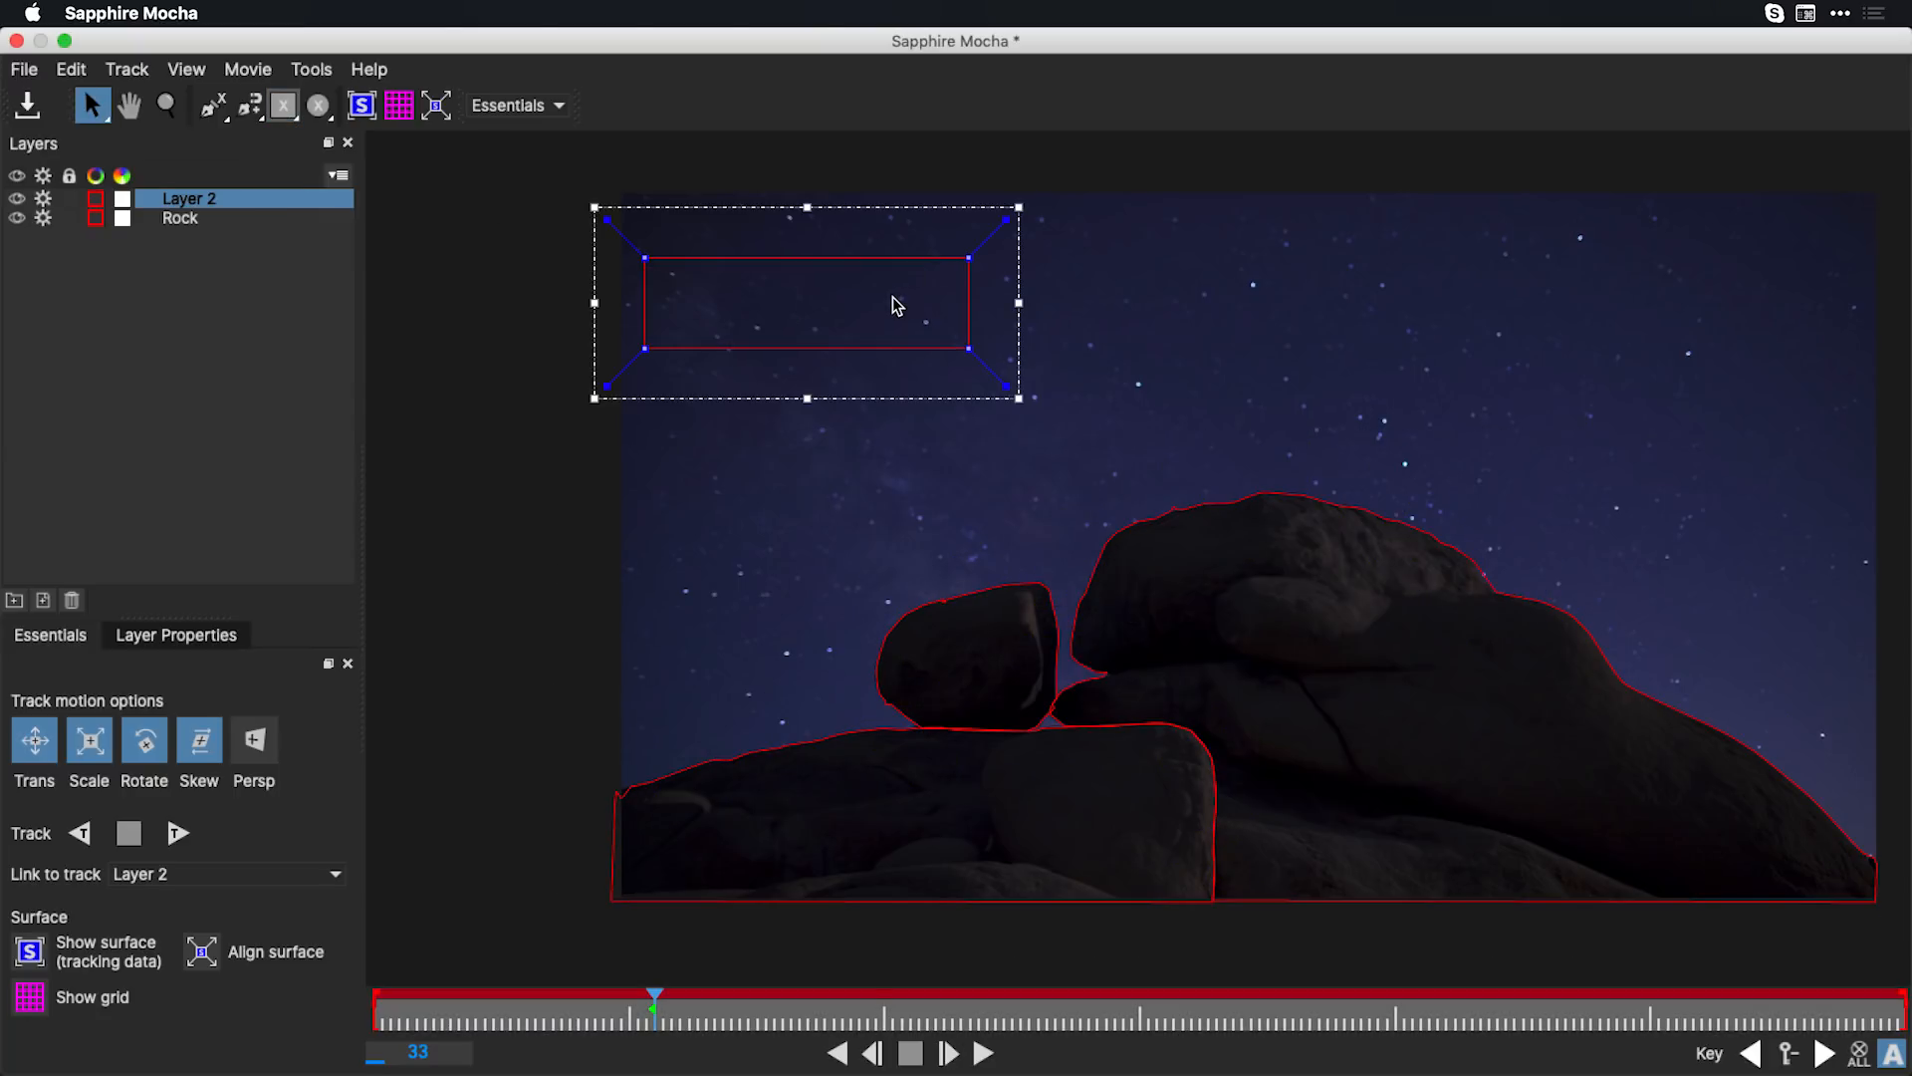
key("ctrl+z")
Draw a wide X-Spline ellipse on a new layer in the upper-left part of the sky
left_click(319, 109)
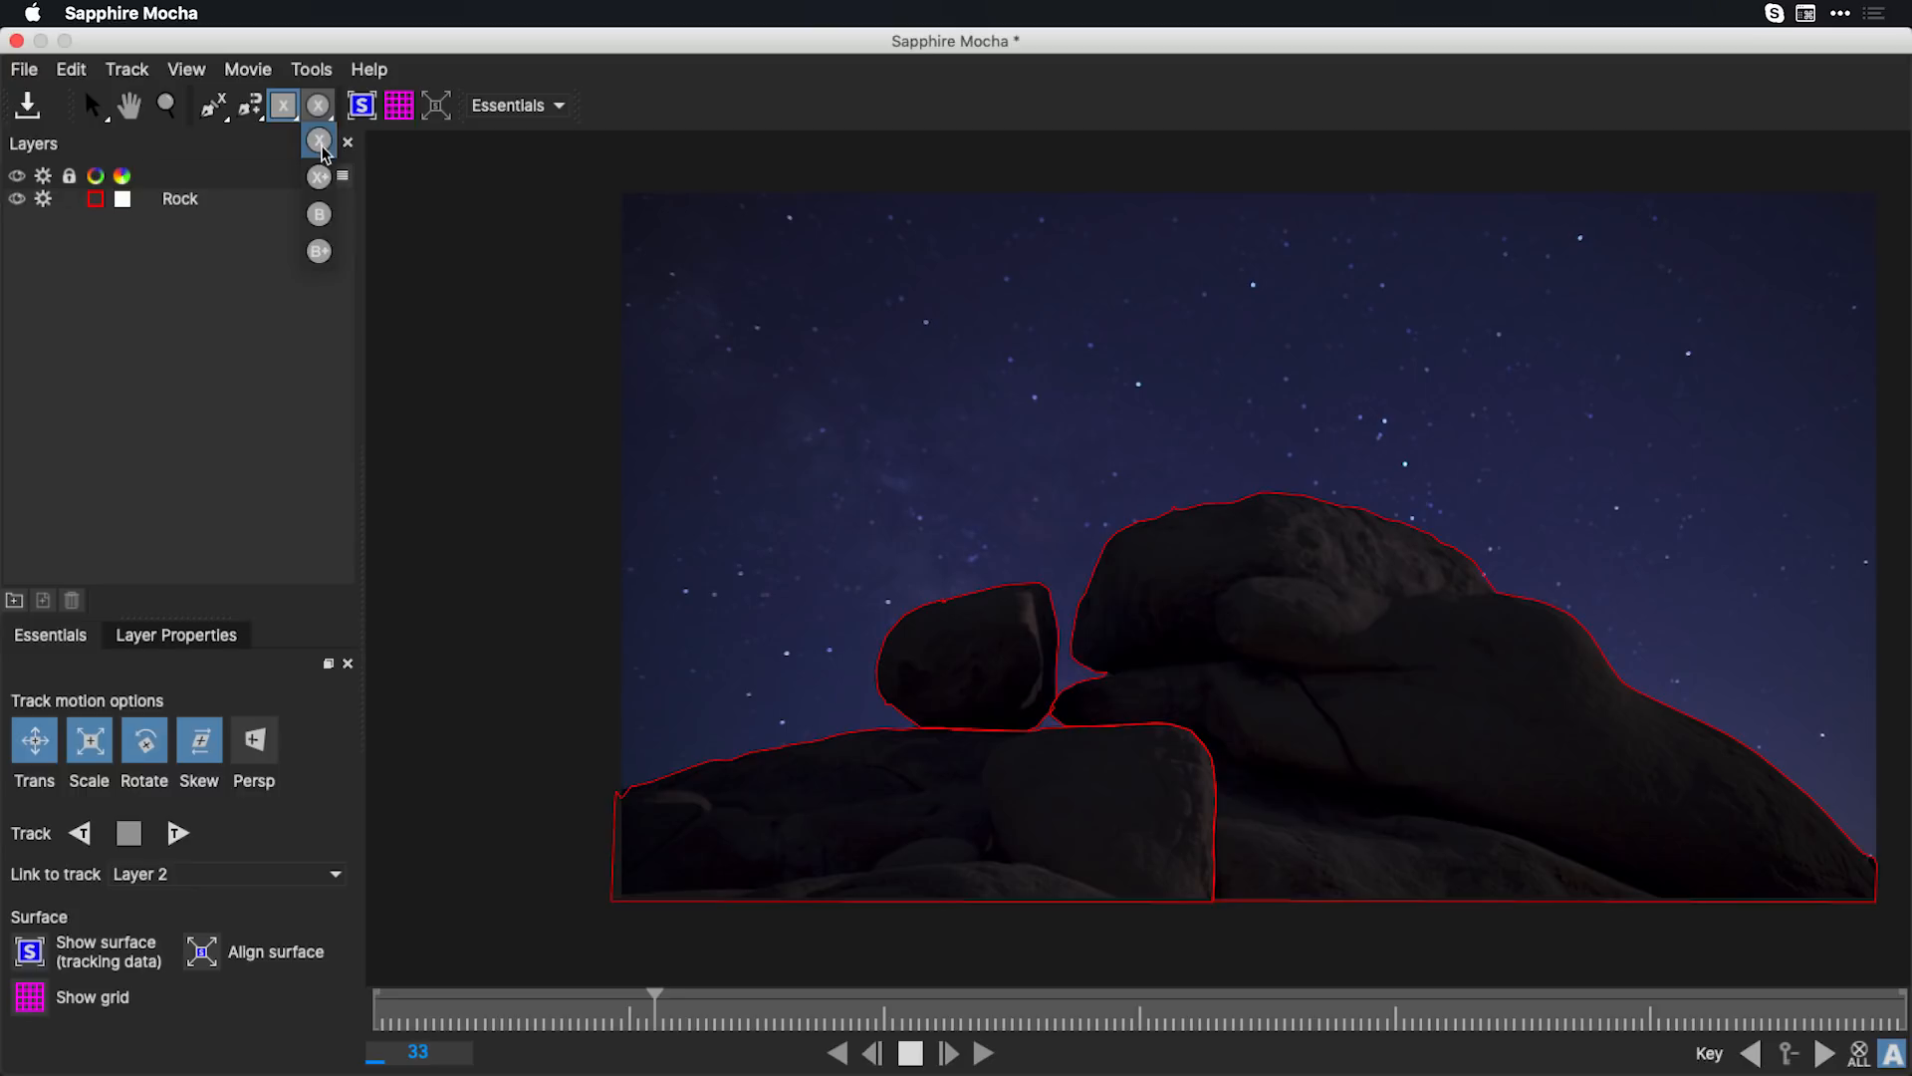
left_click(319, 140)
left_click_drag(721, 269, 1069, 441)
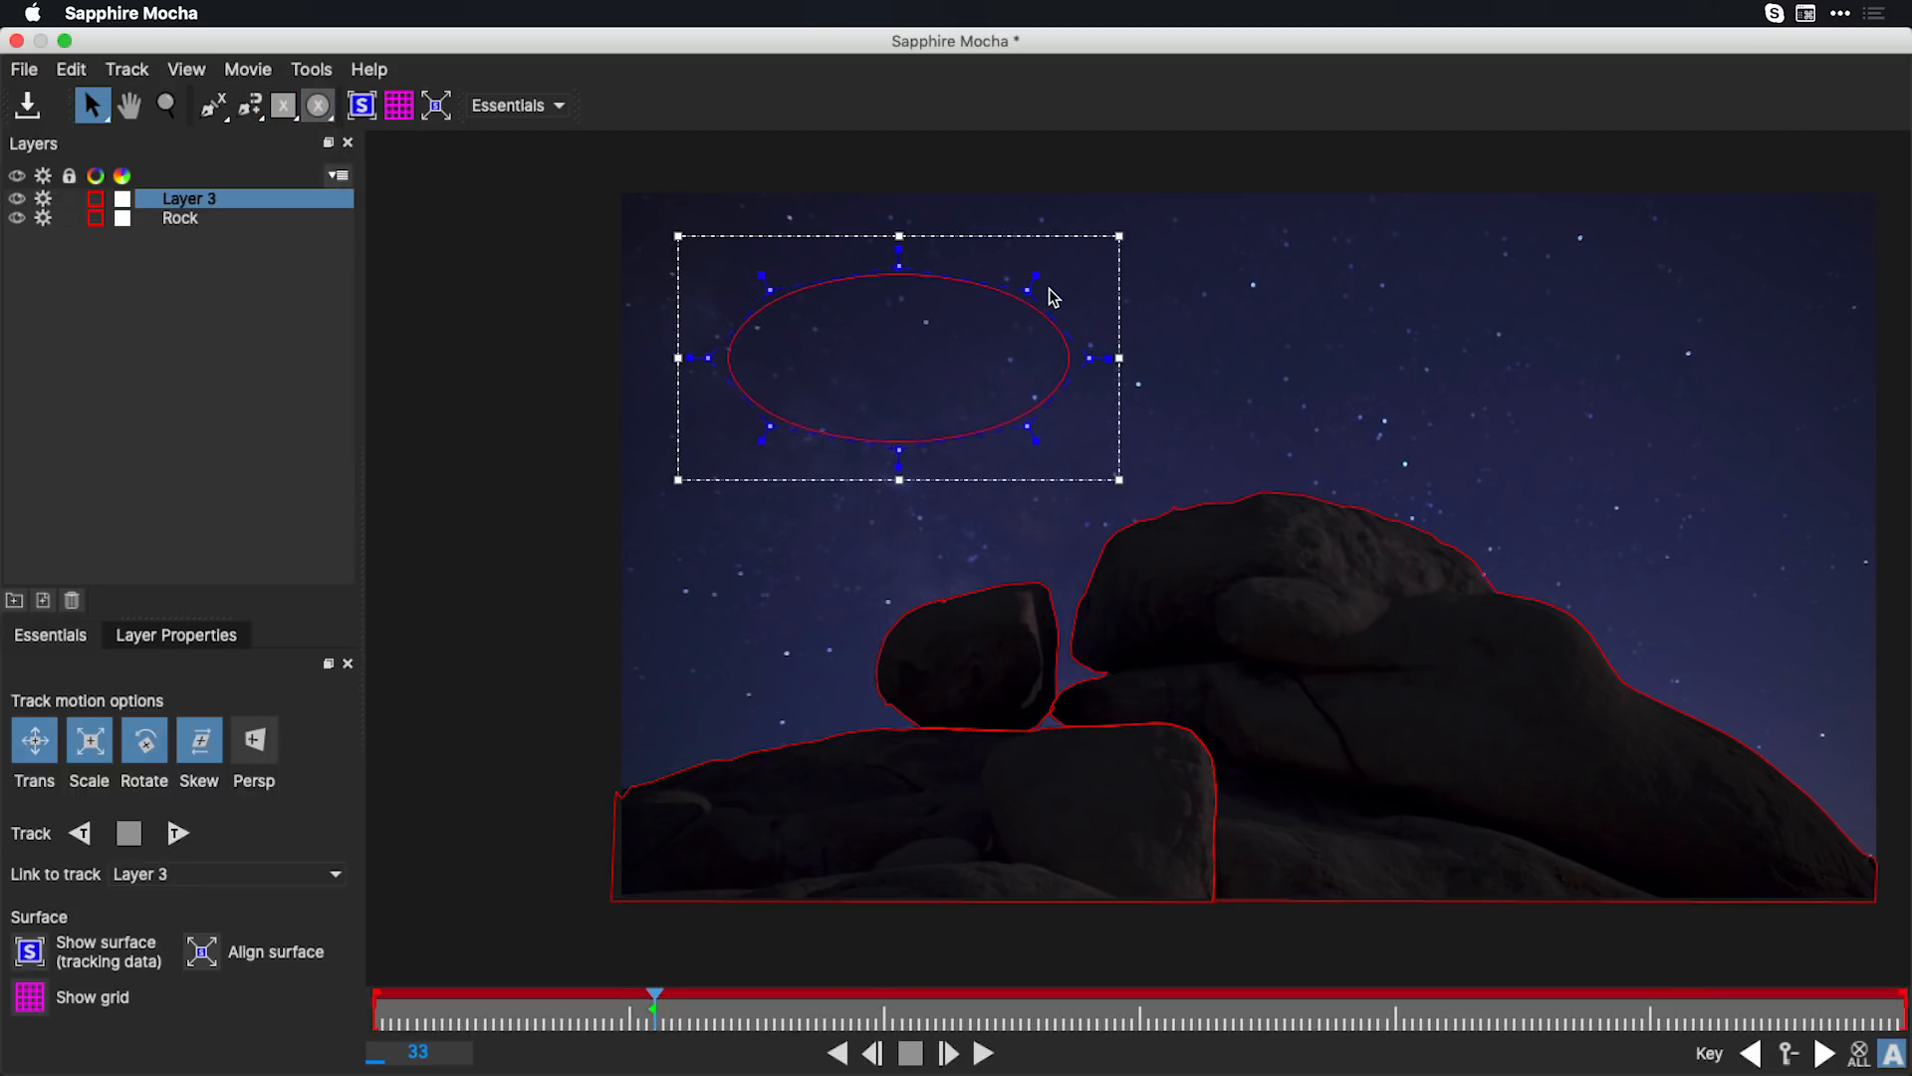
Undo the sky ellipse, close Mocha with the changes saved, and return to After Effects
key("ctrl+z")
left_click(171, 202)
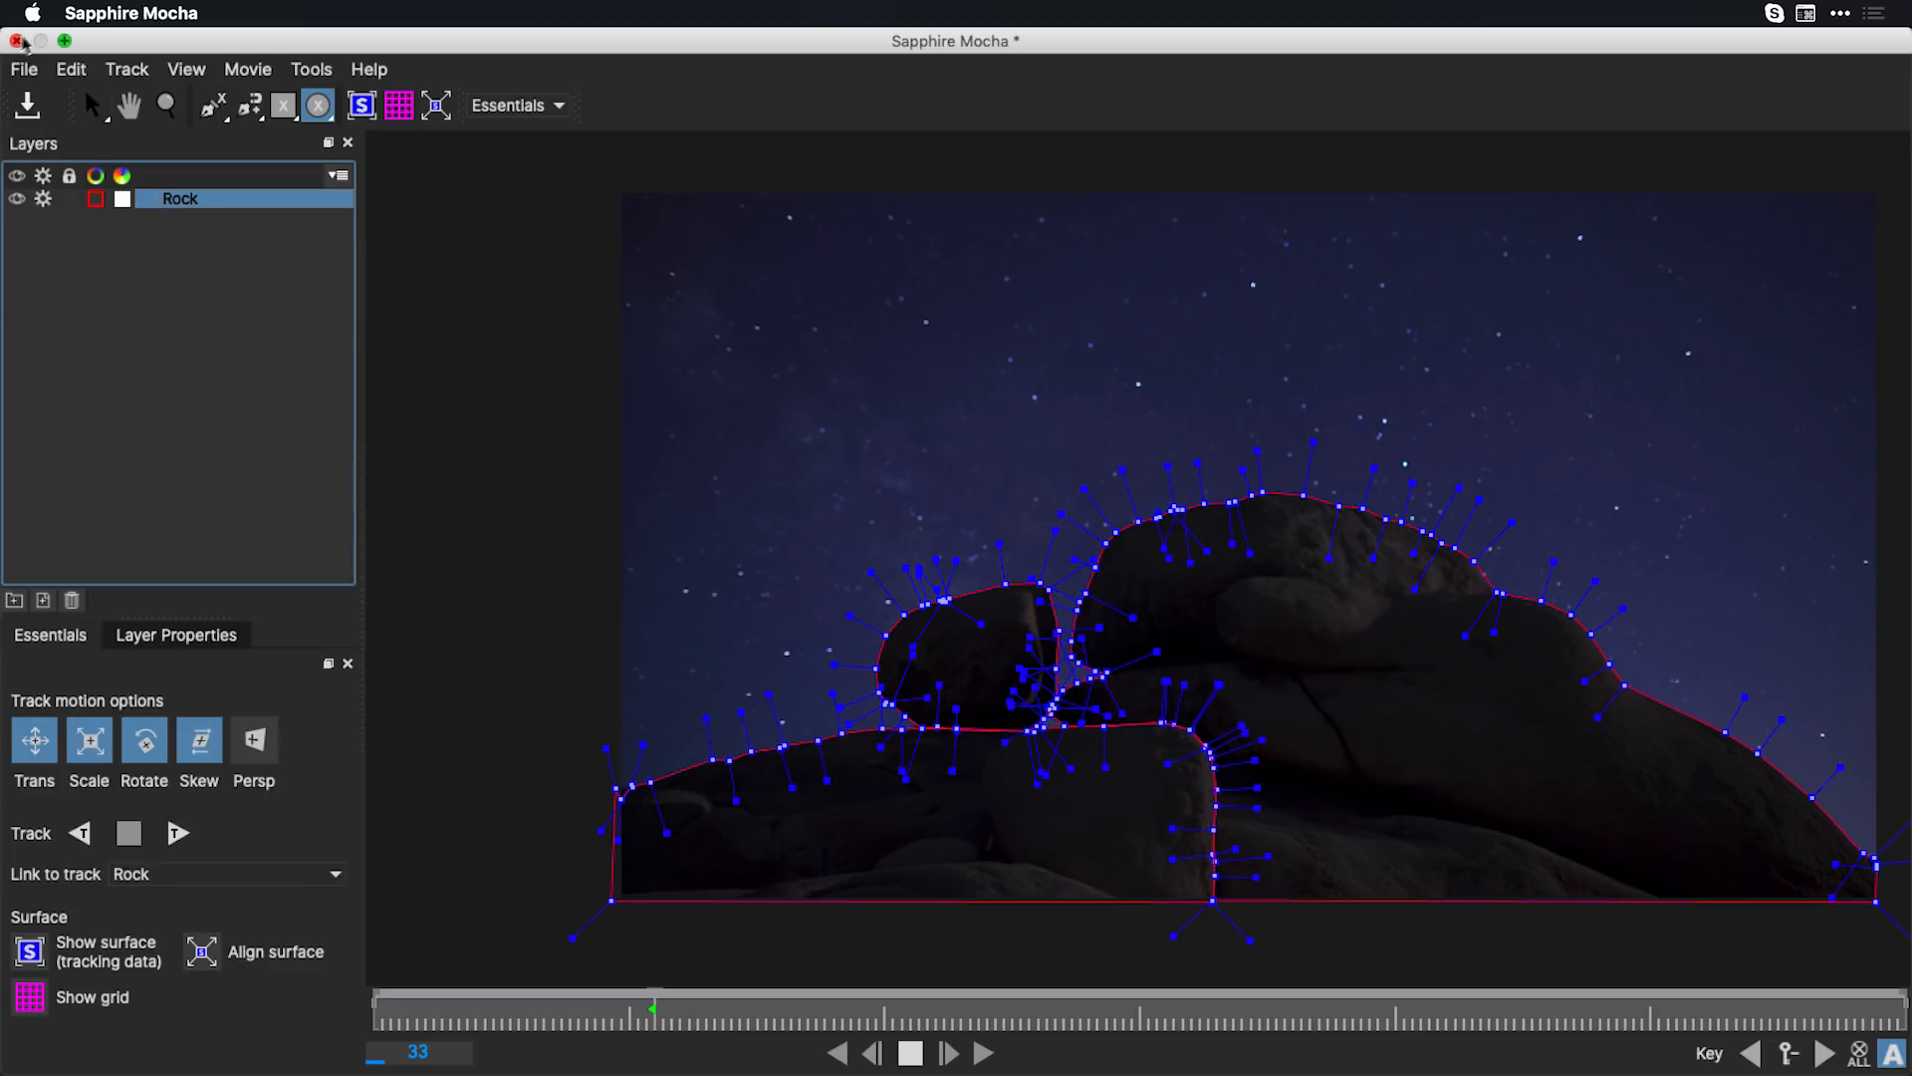
left_click(16, 42)
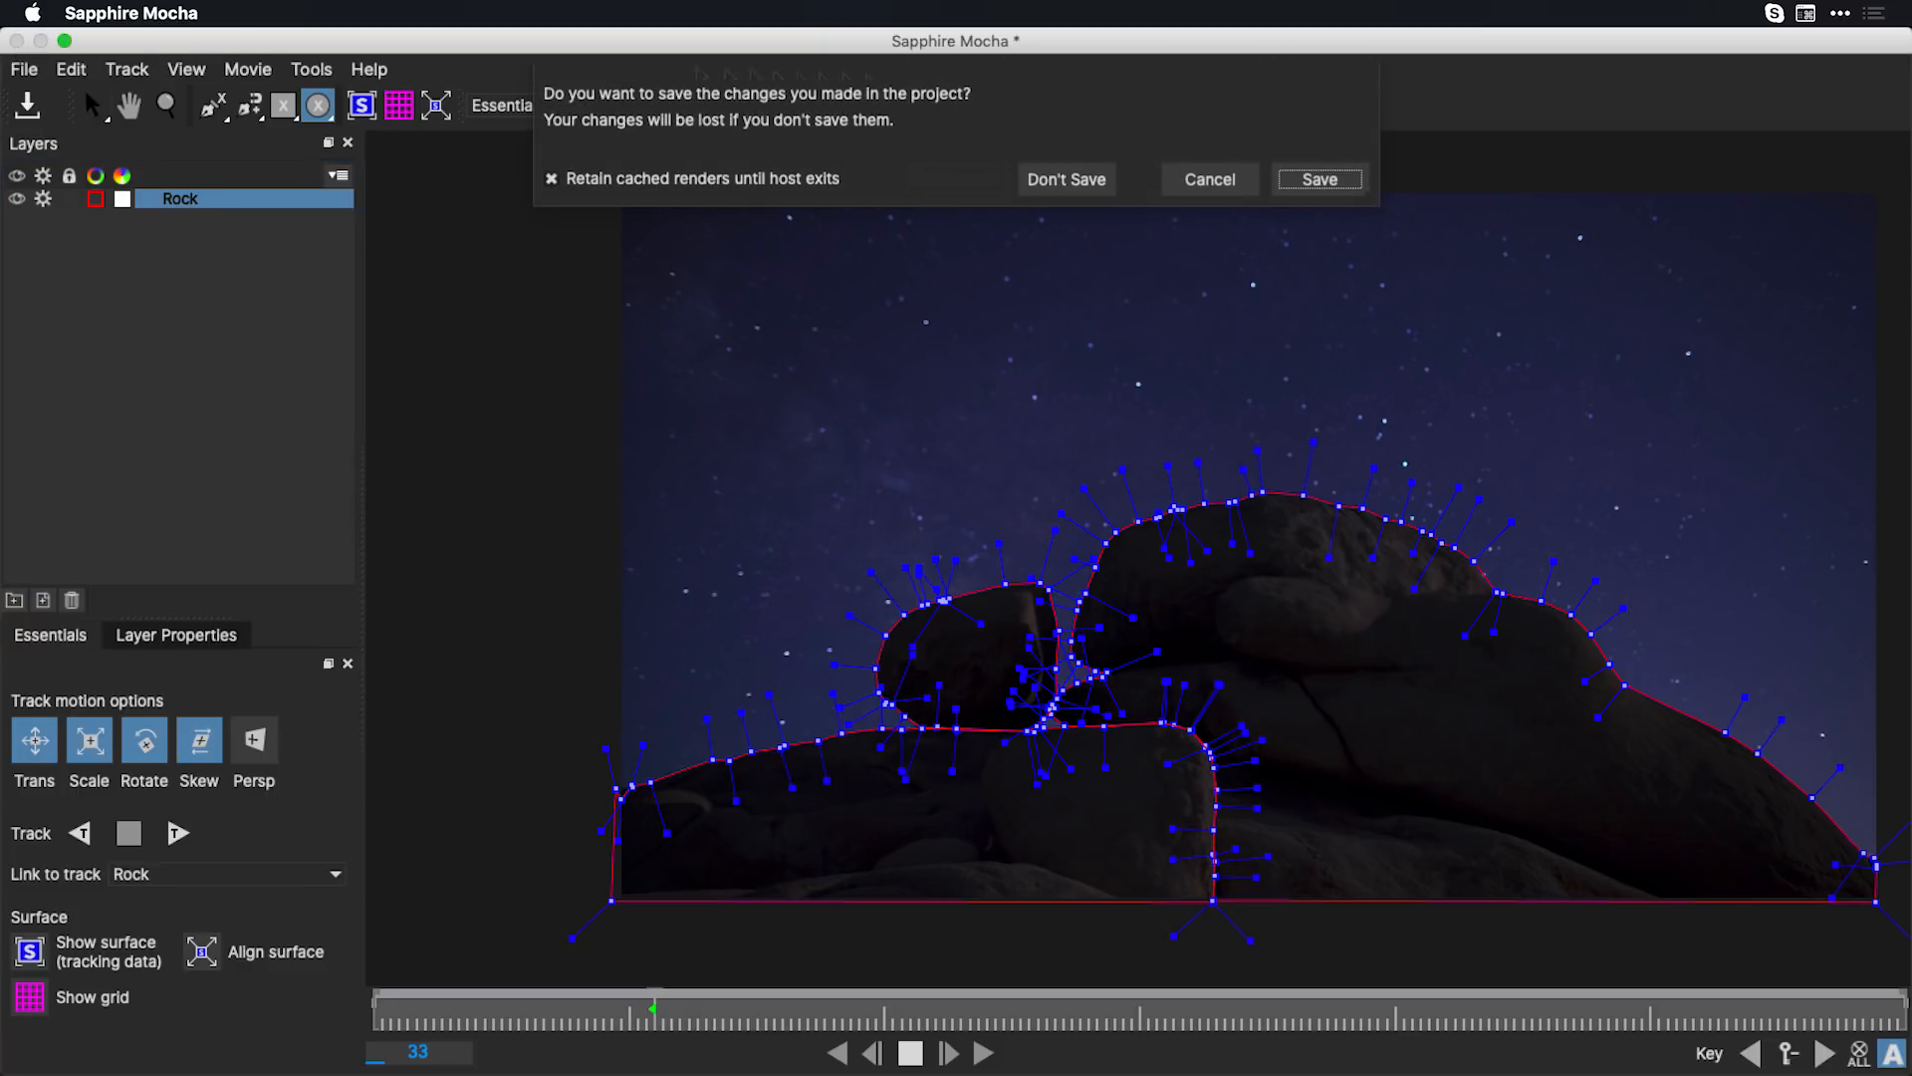
left_click(1320, 181)
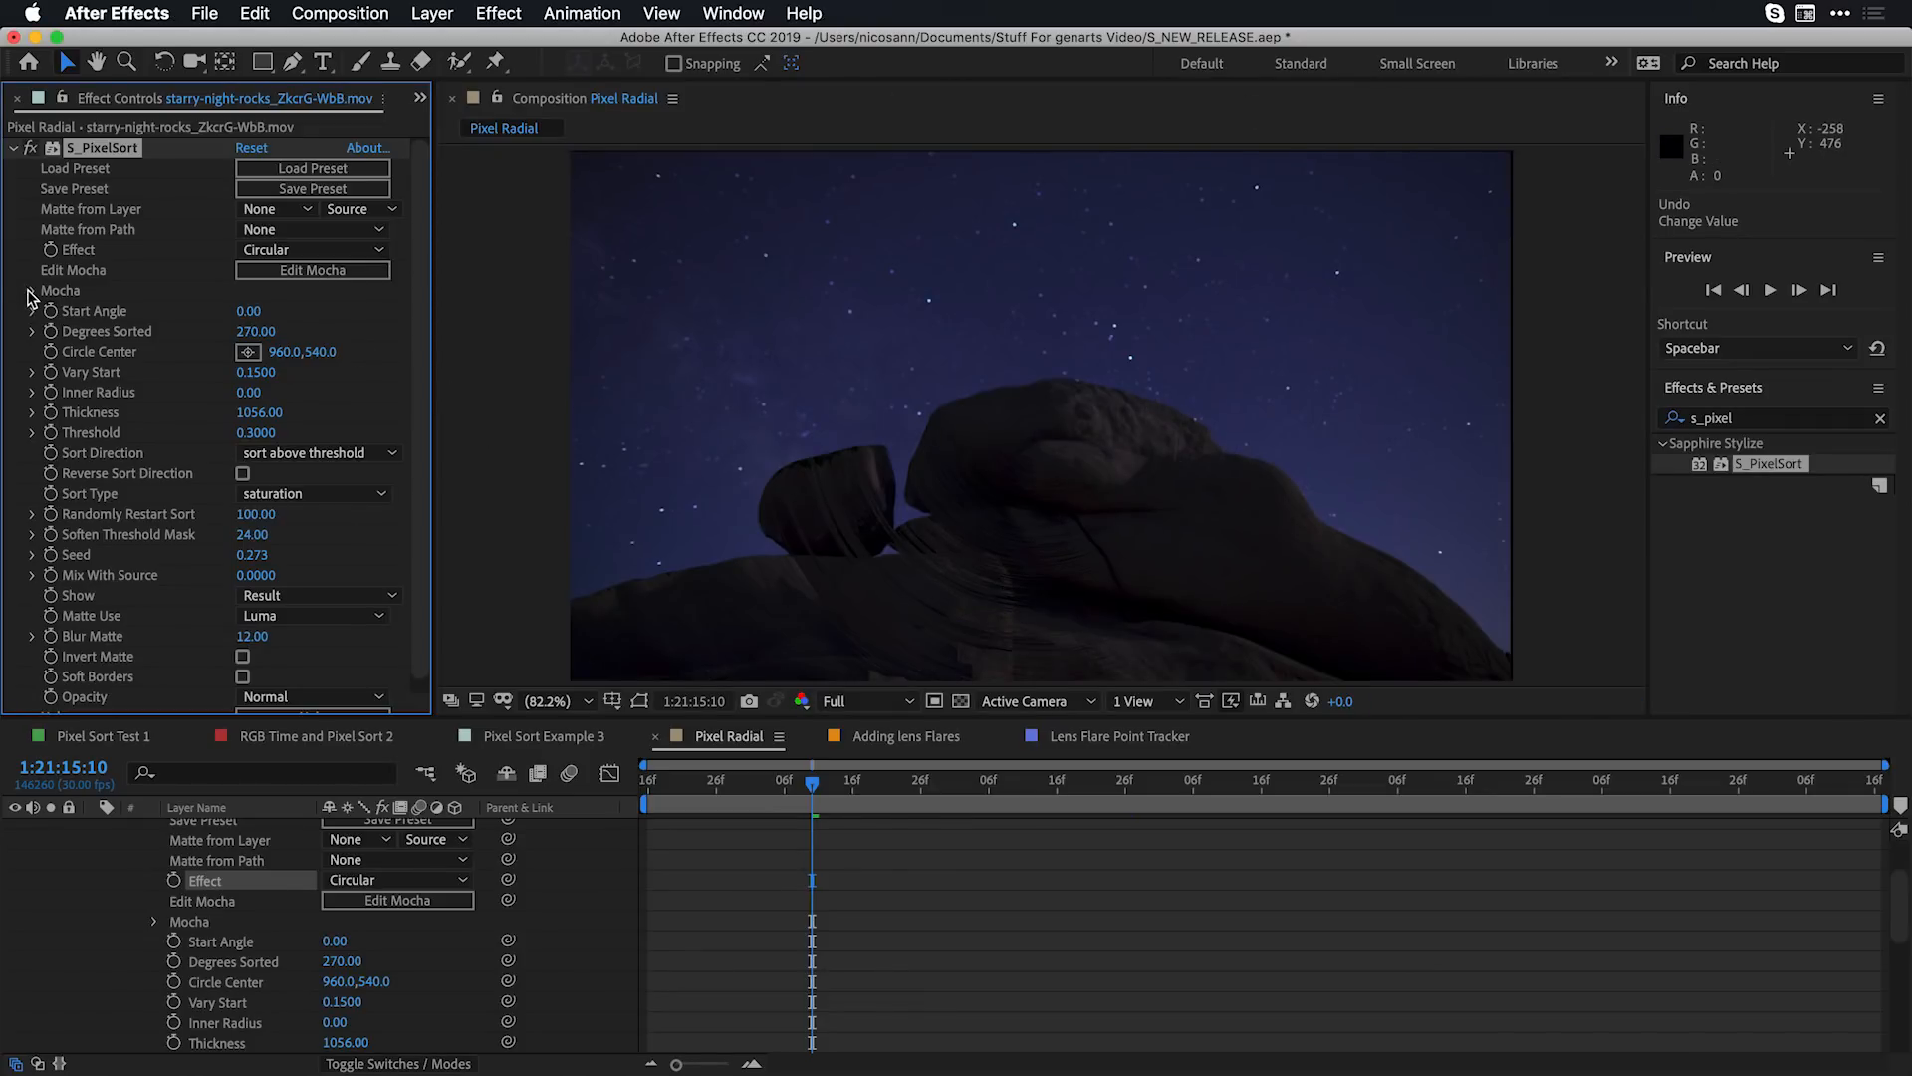
Invert the S_PixelSort Mocha mask and set Blur Mocha to 30
left_click(31, 292)
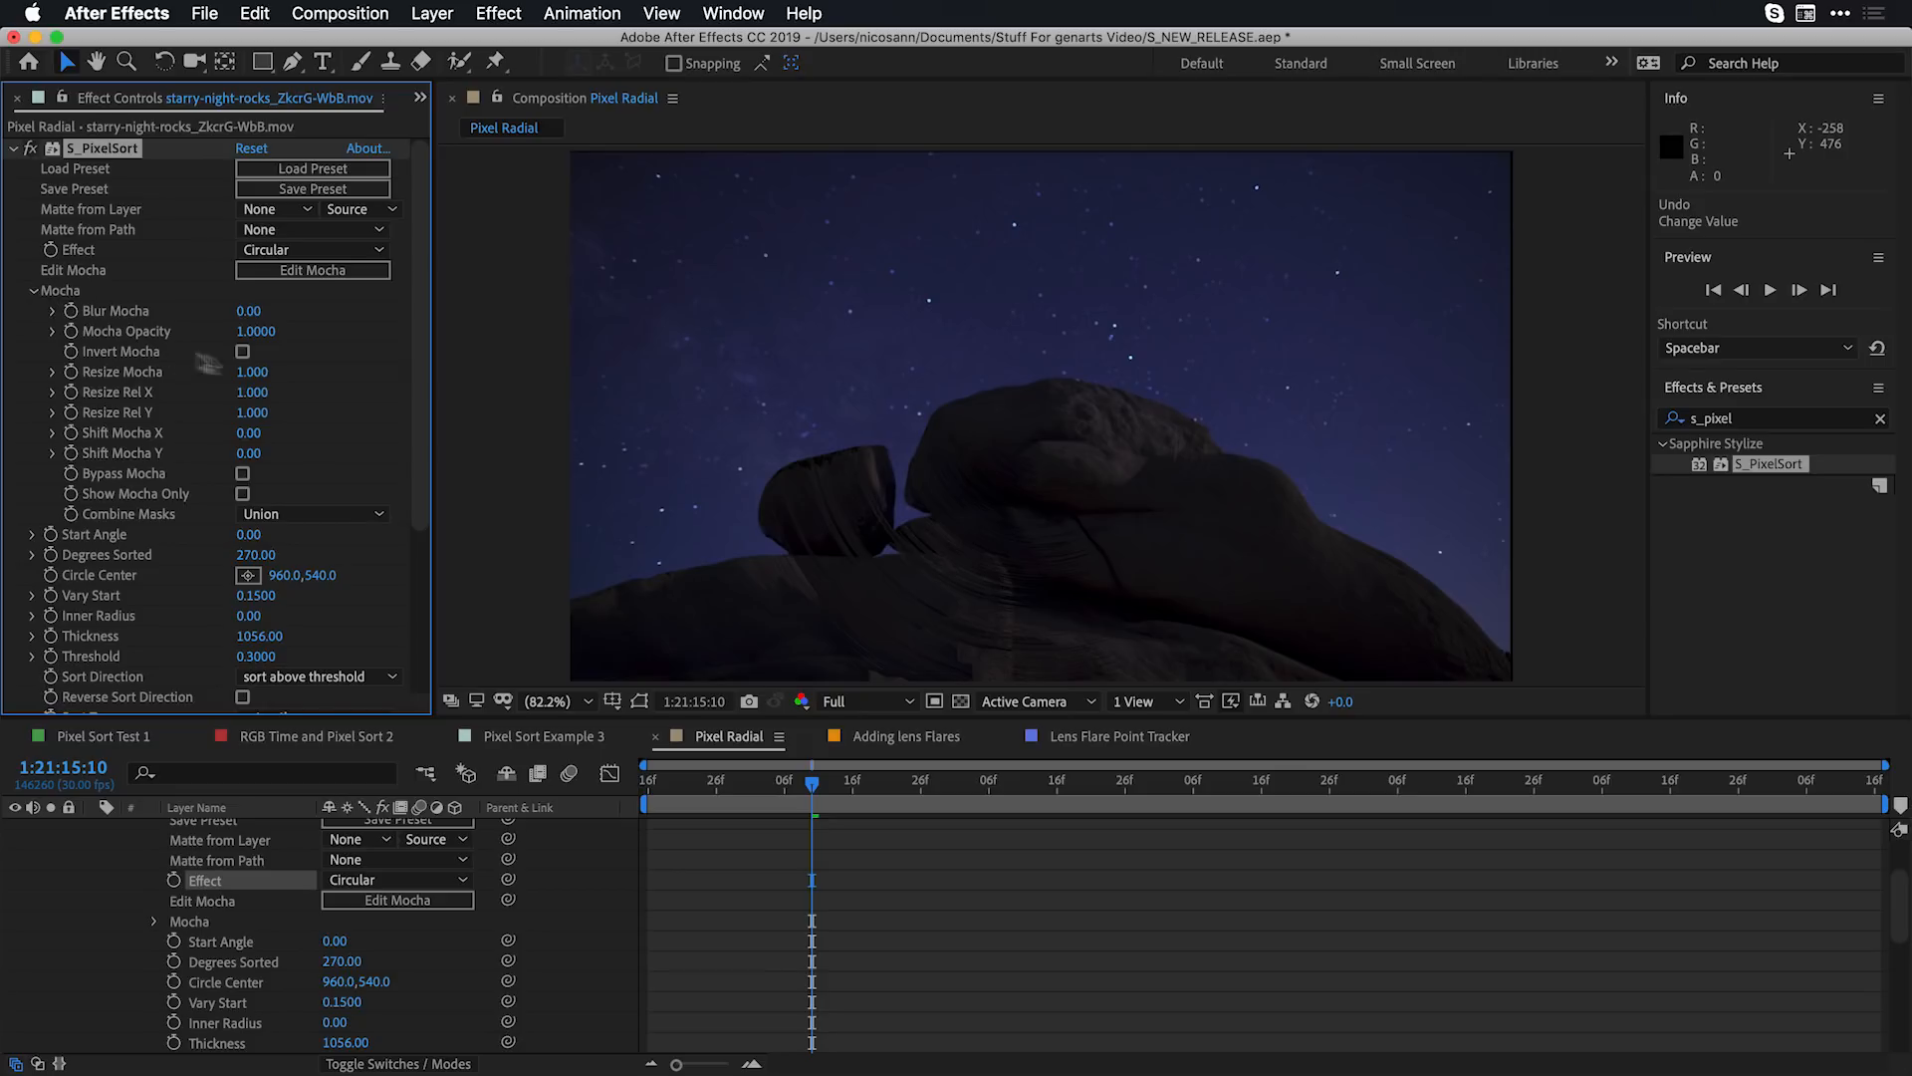
left_click(239, 355)
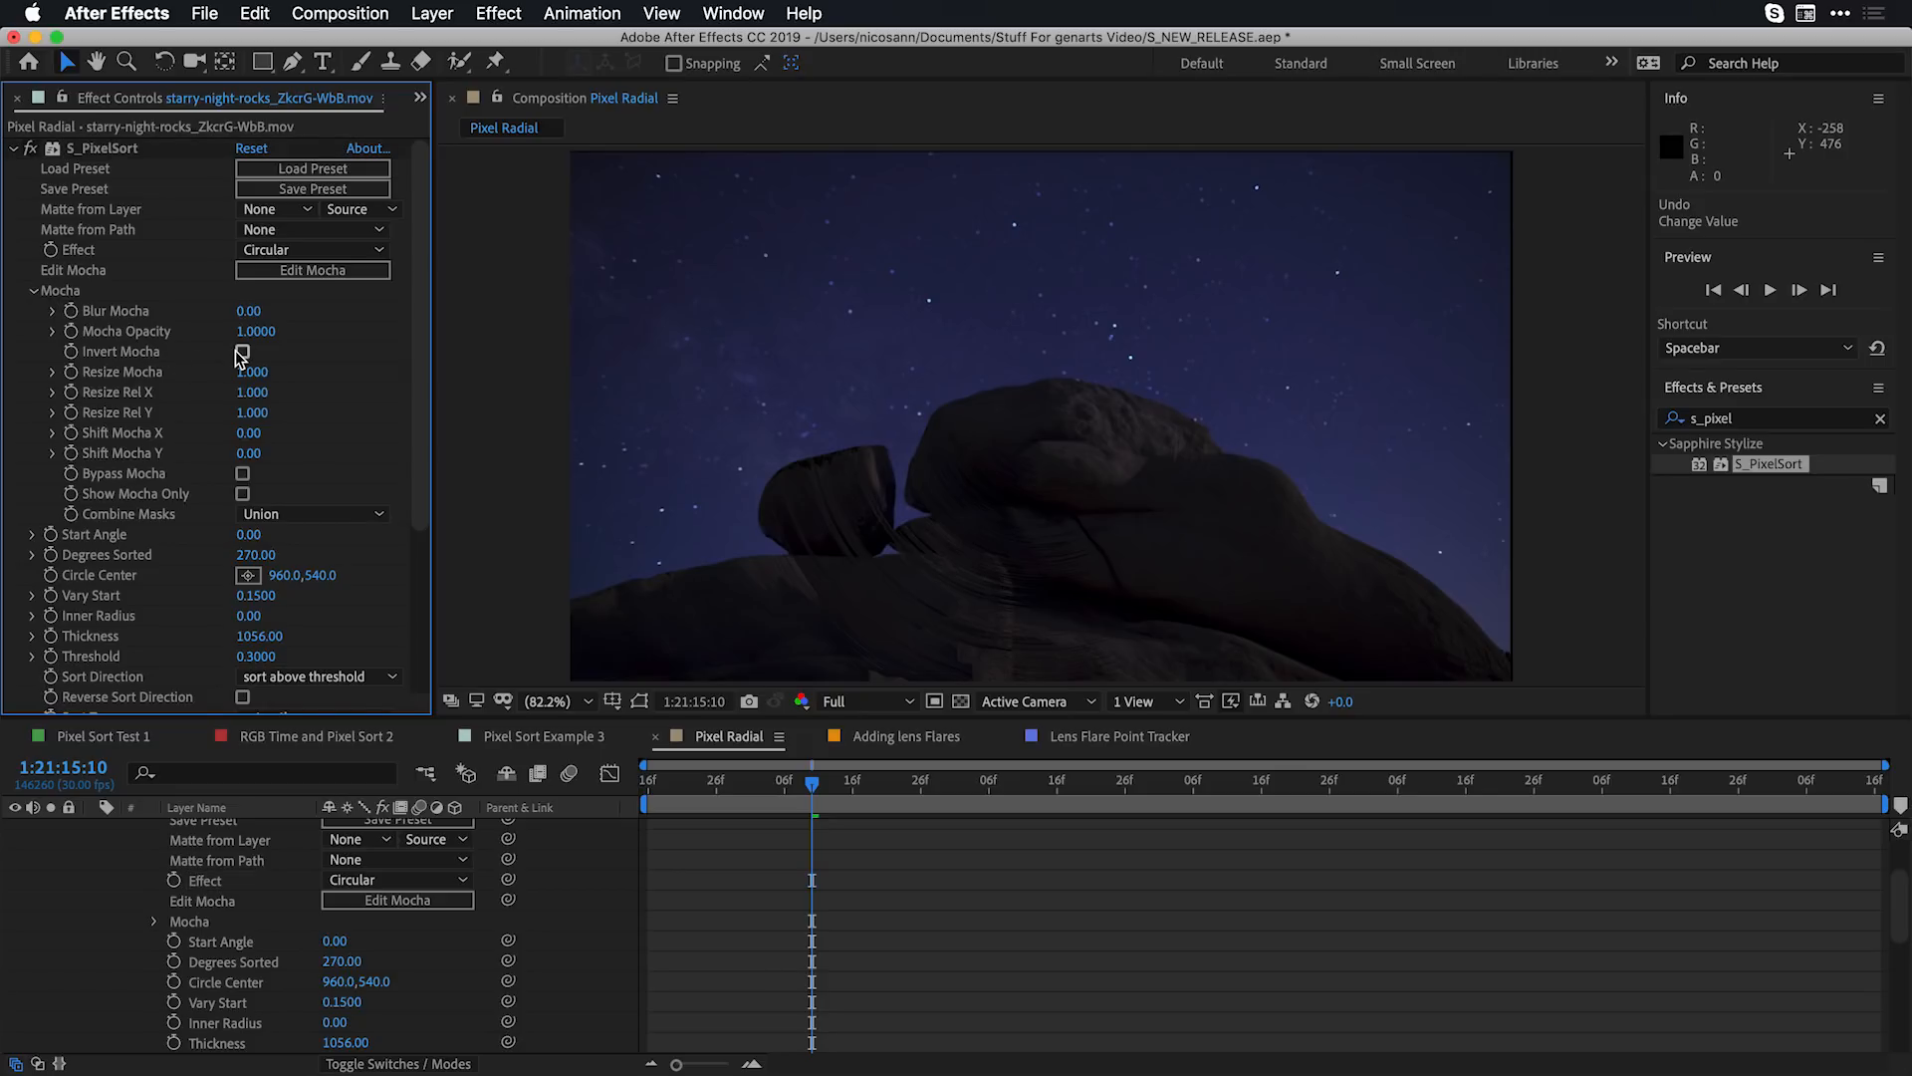
left_click(241, 353)
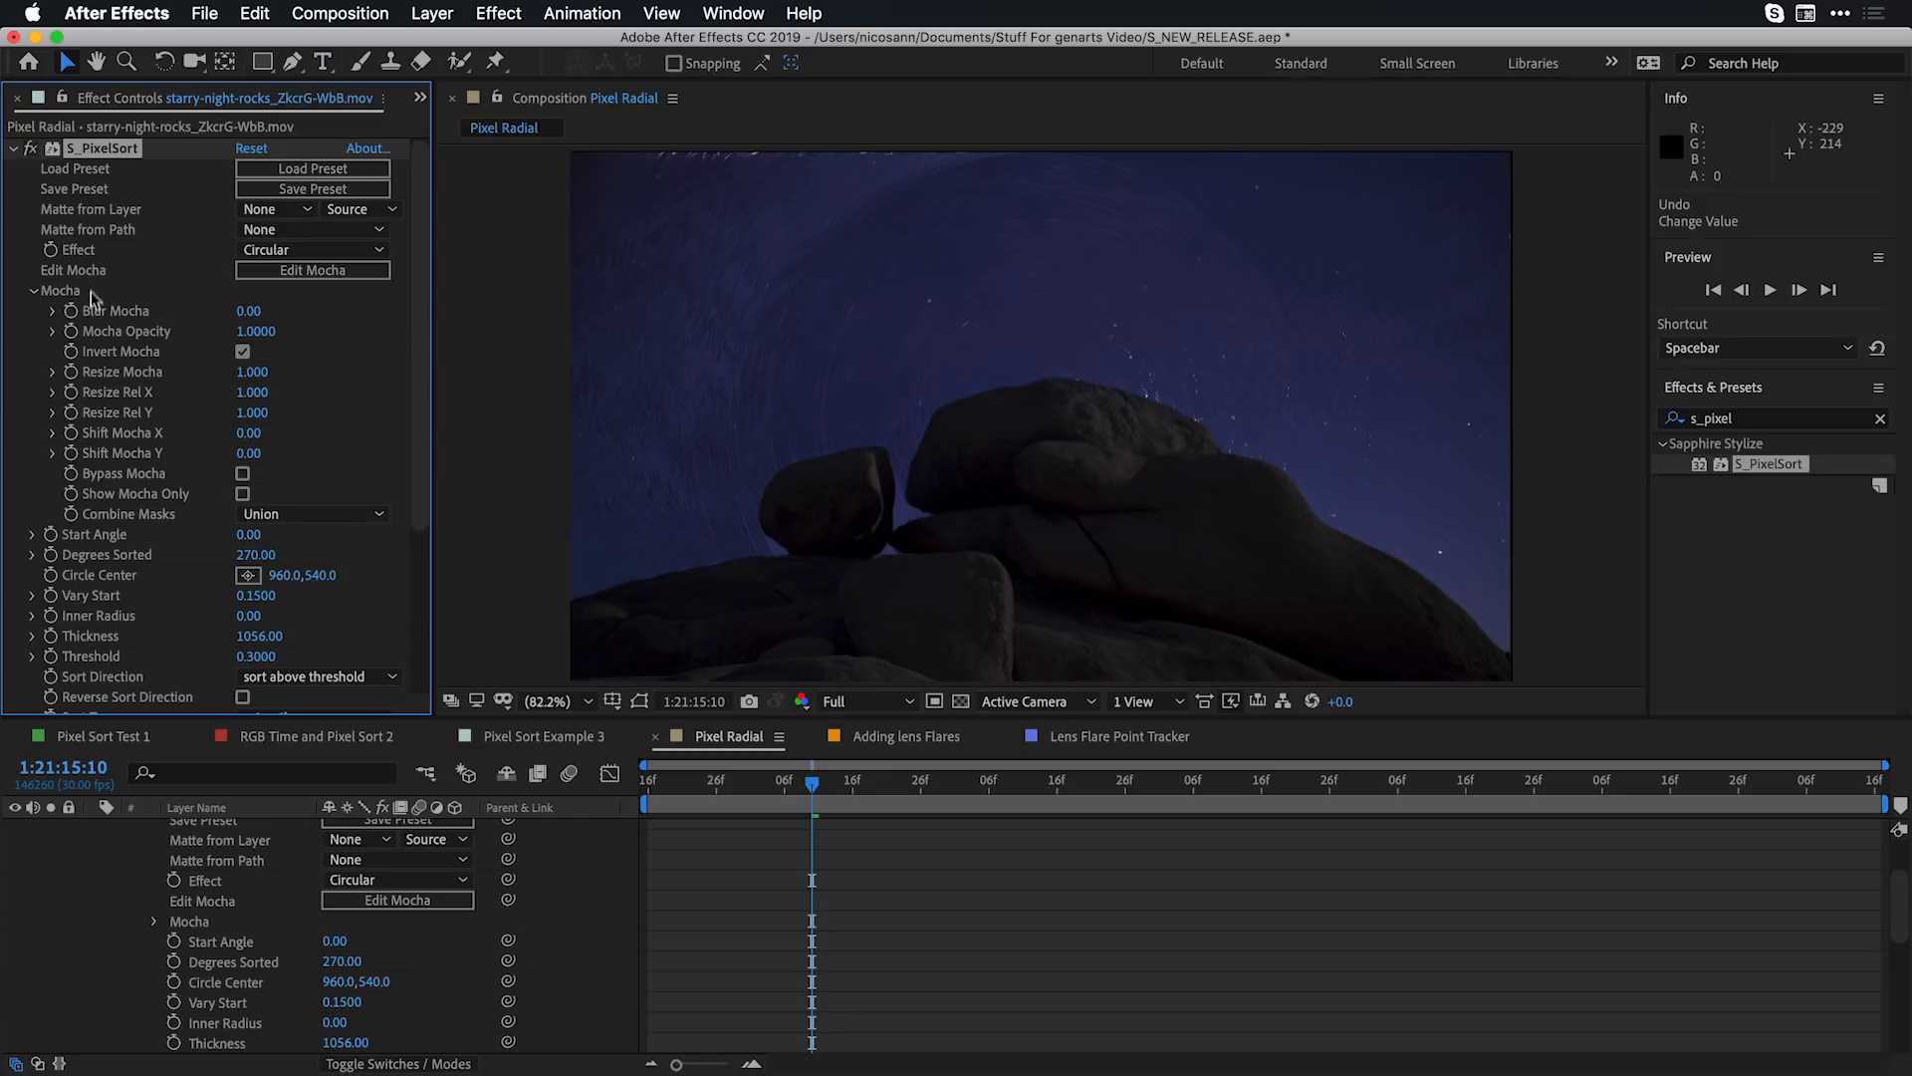
left_click(244, 309)
type("30")
key("Return")
In the Adding lens Flares composition, move to 0:09:39:06 and apply S_LensFlare to the top ballerina layer
left_click(940, 744)
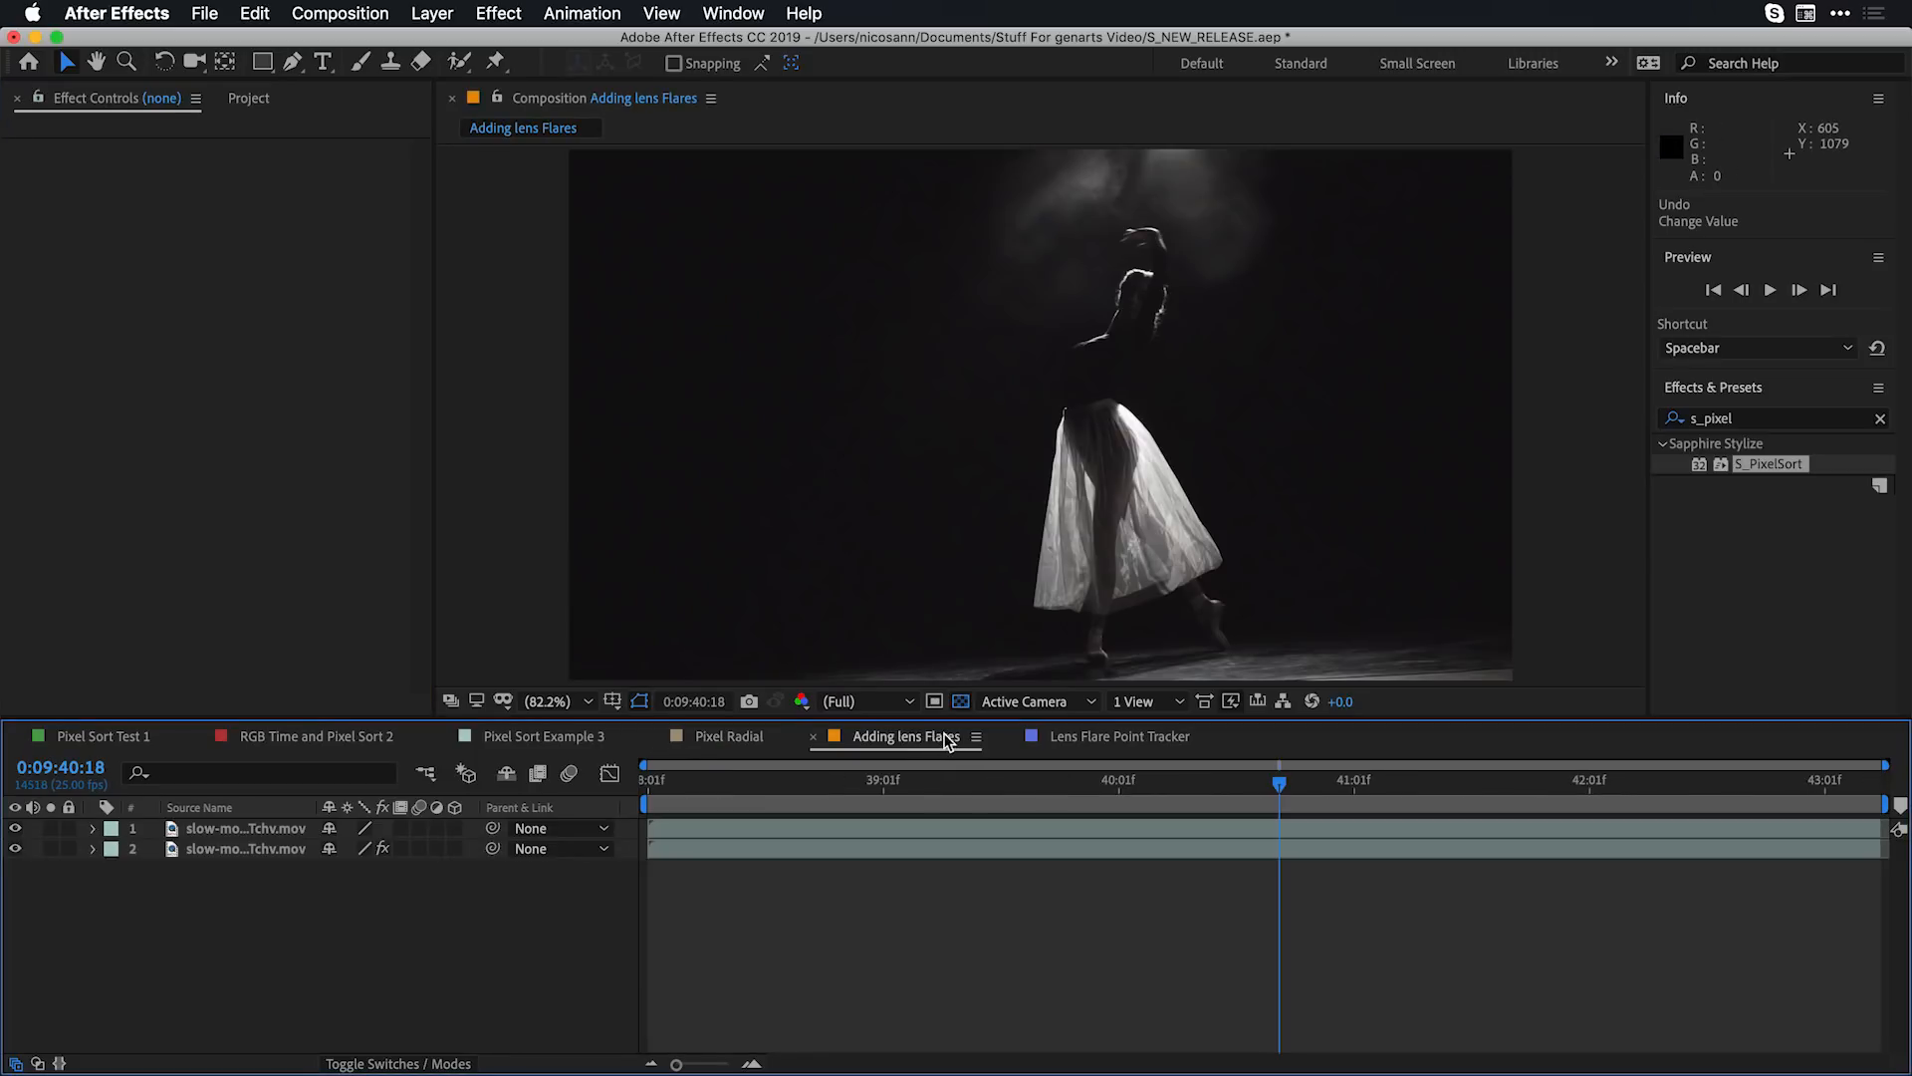
left_click_drag(1036, 787, 932, 786)
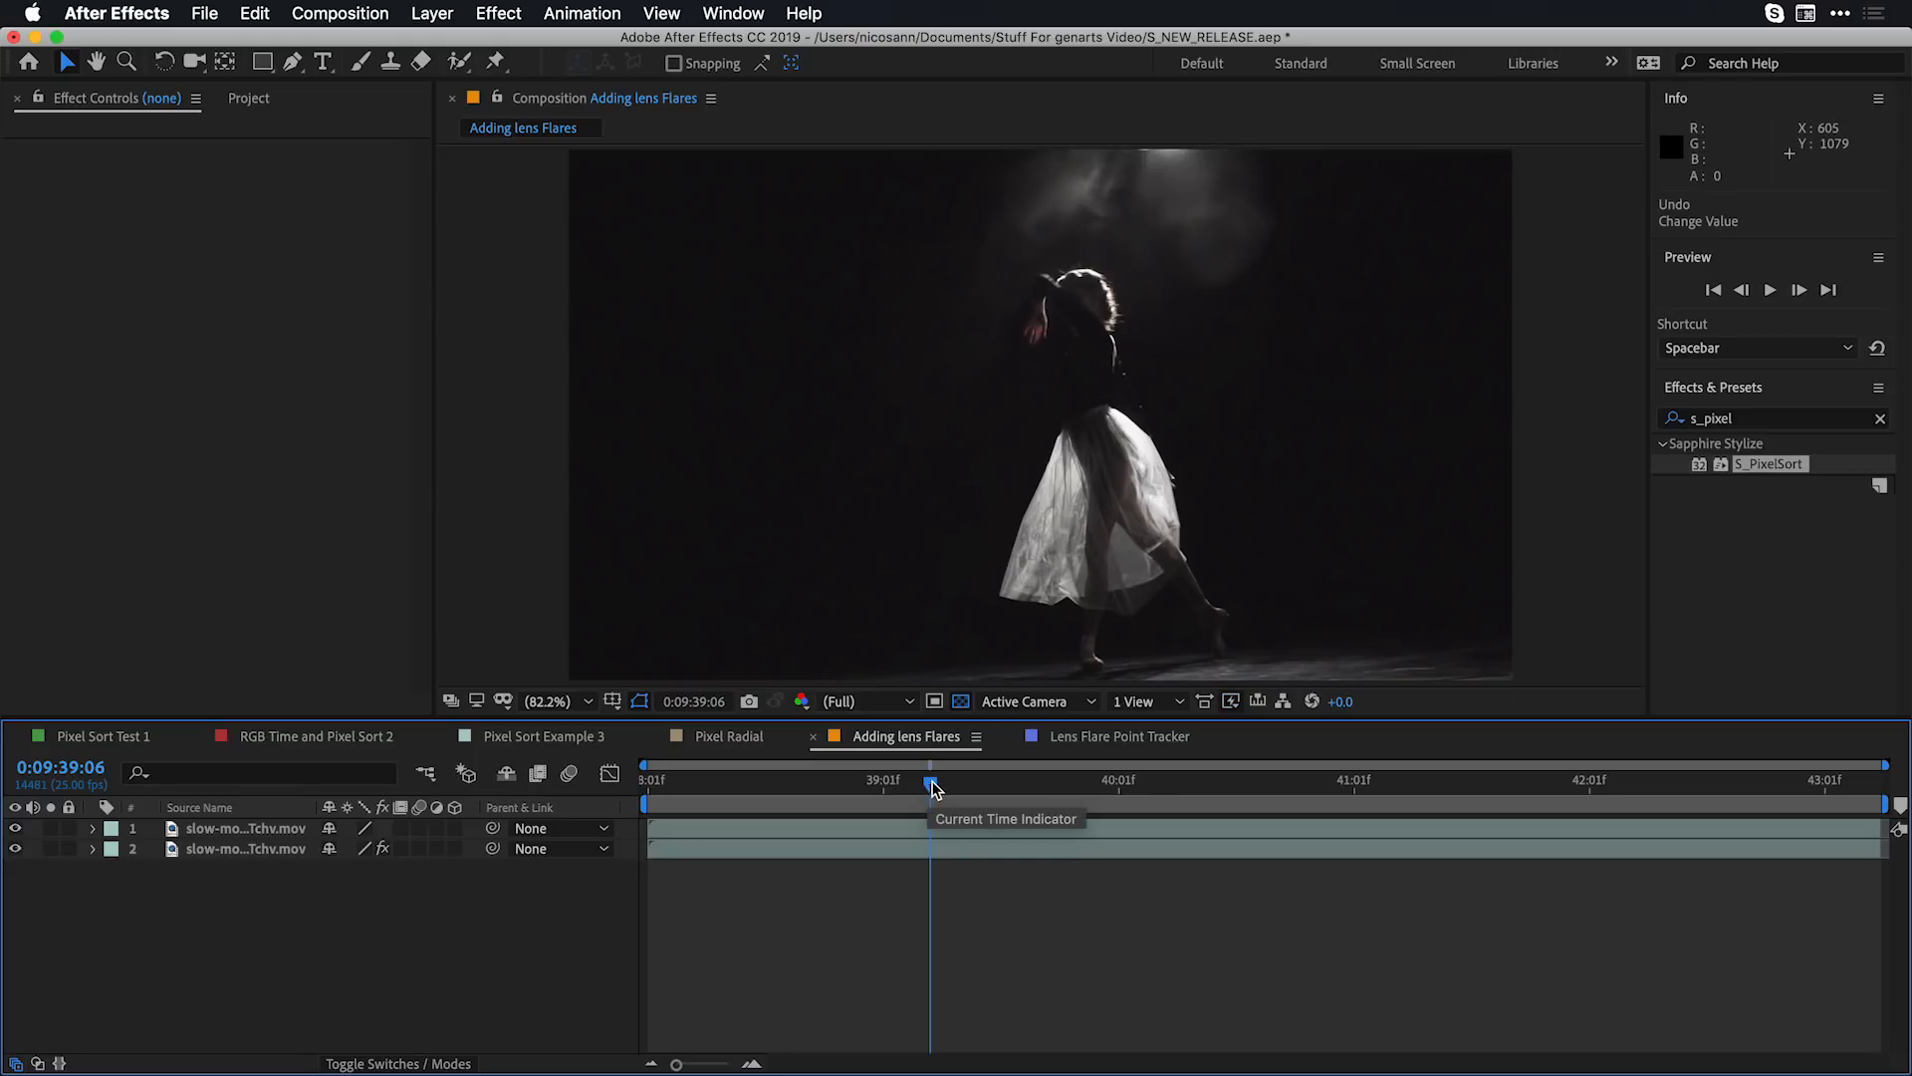
left_click(278, 835)
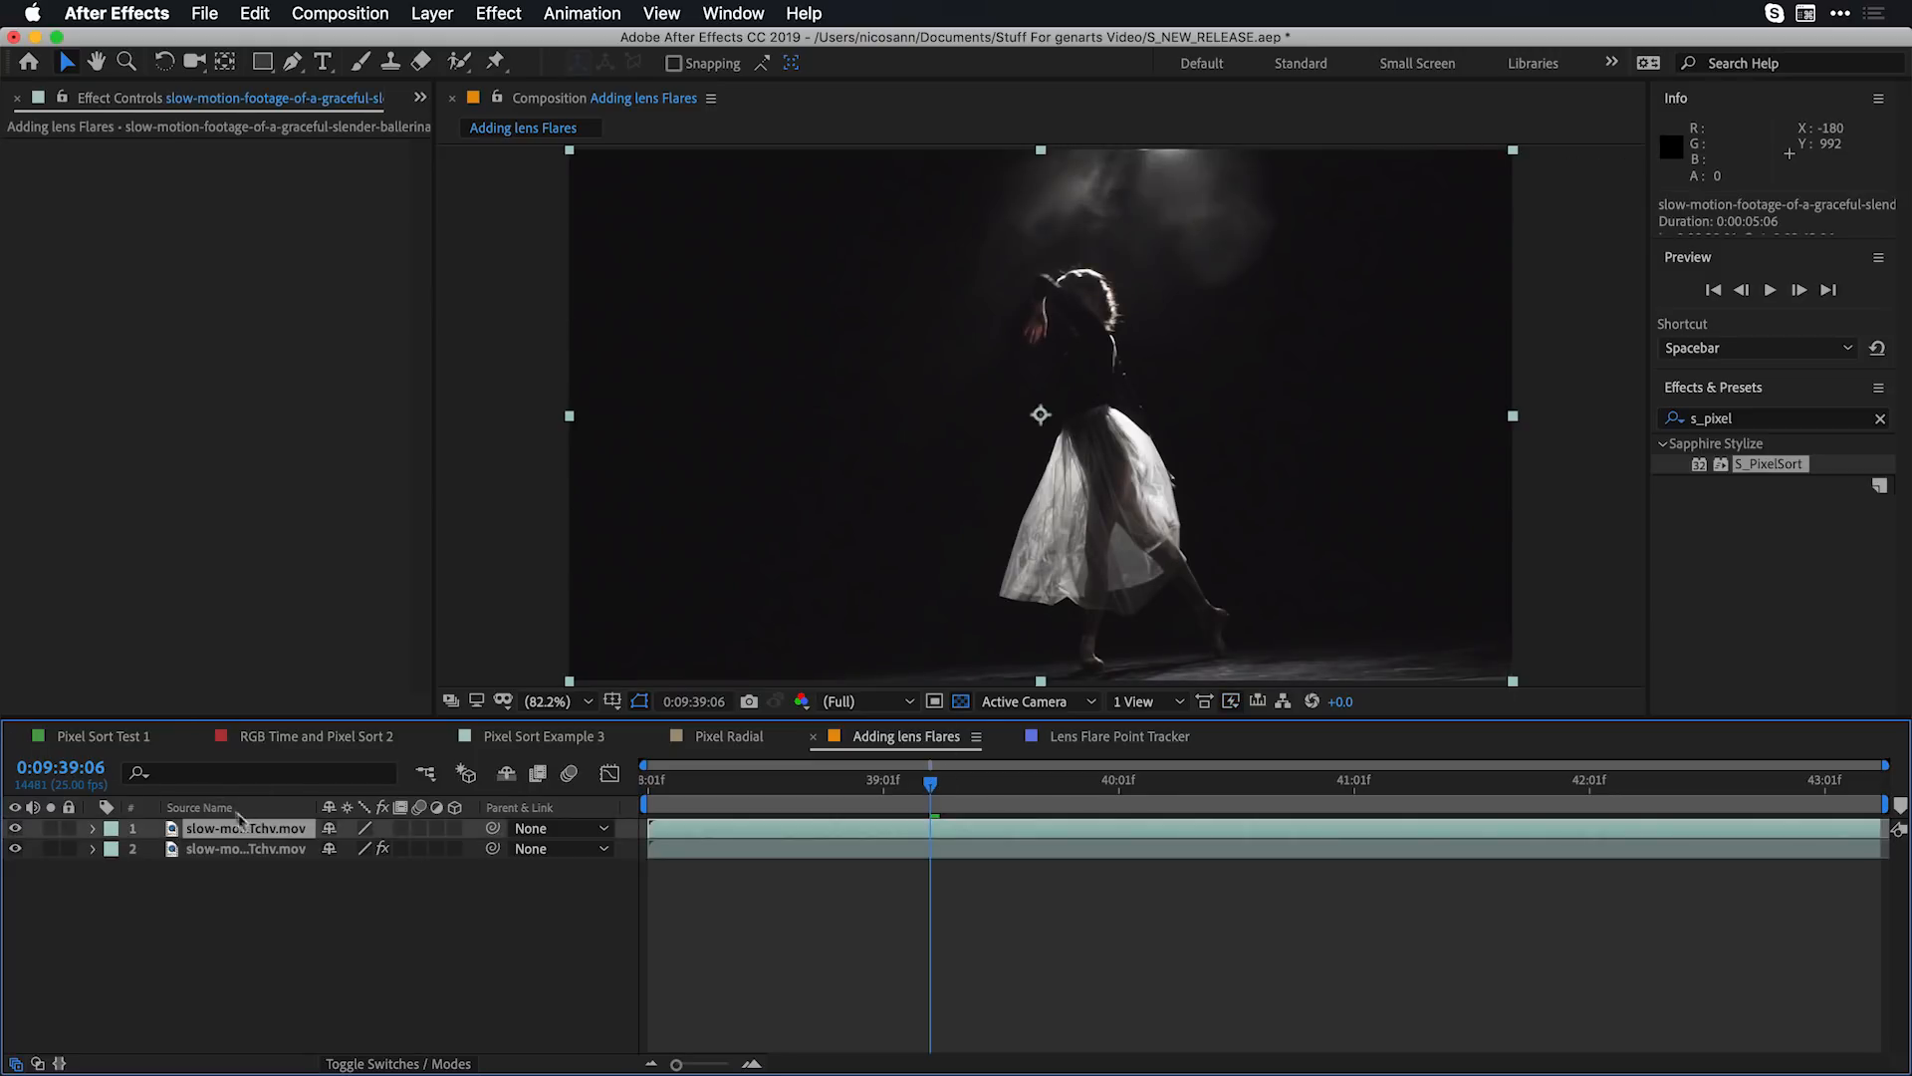
left_click(1748, 417)
key("BackSpace")
key("BackSpace")
key("BackSpace")
key("BackSpace")
key("BackSpace")
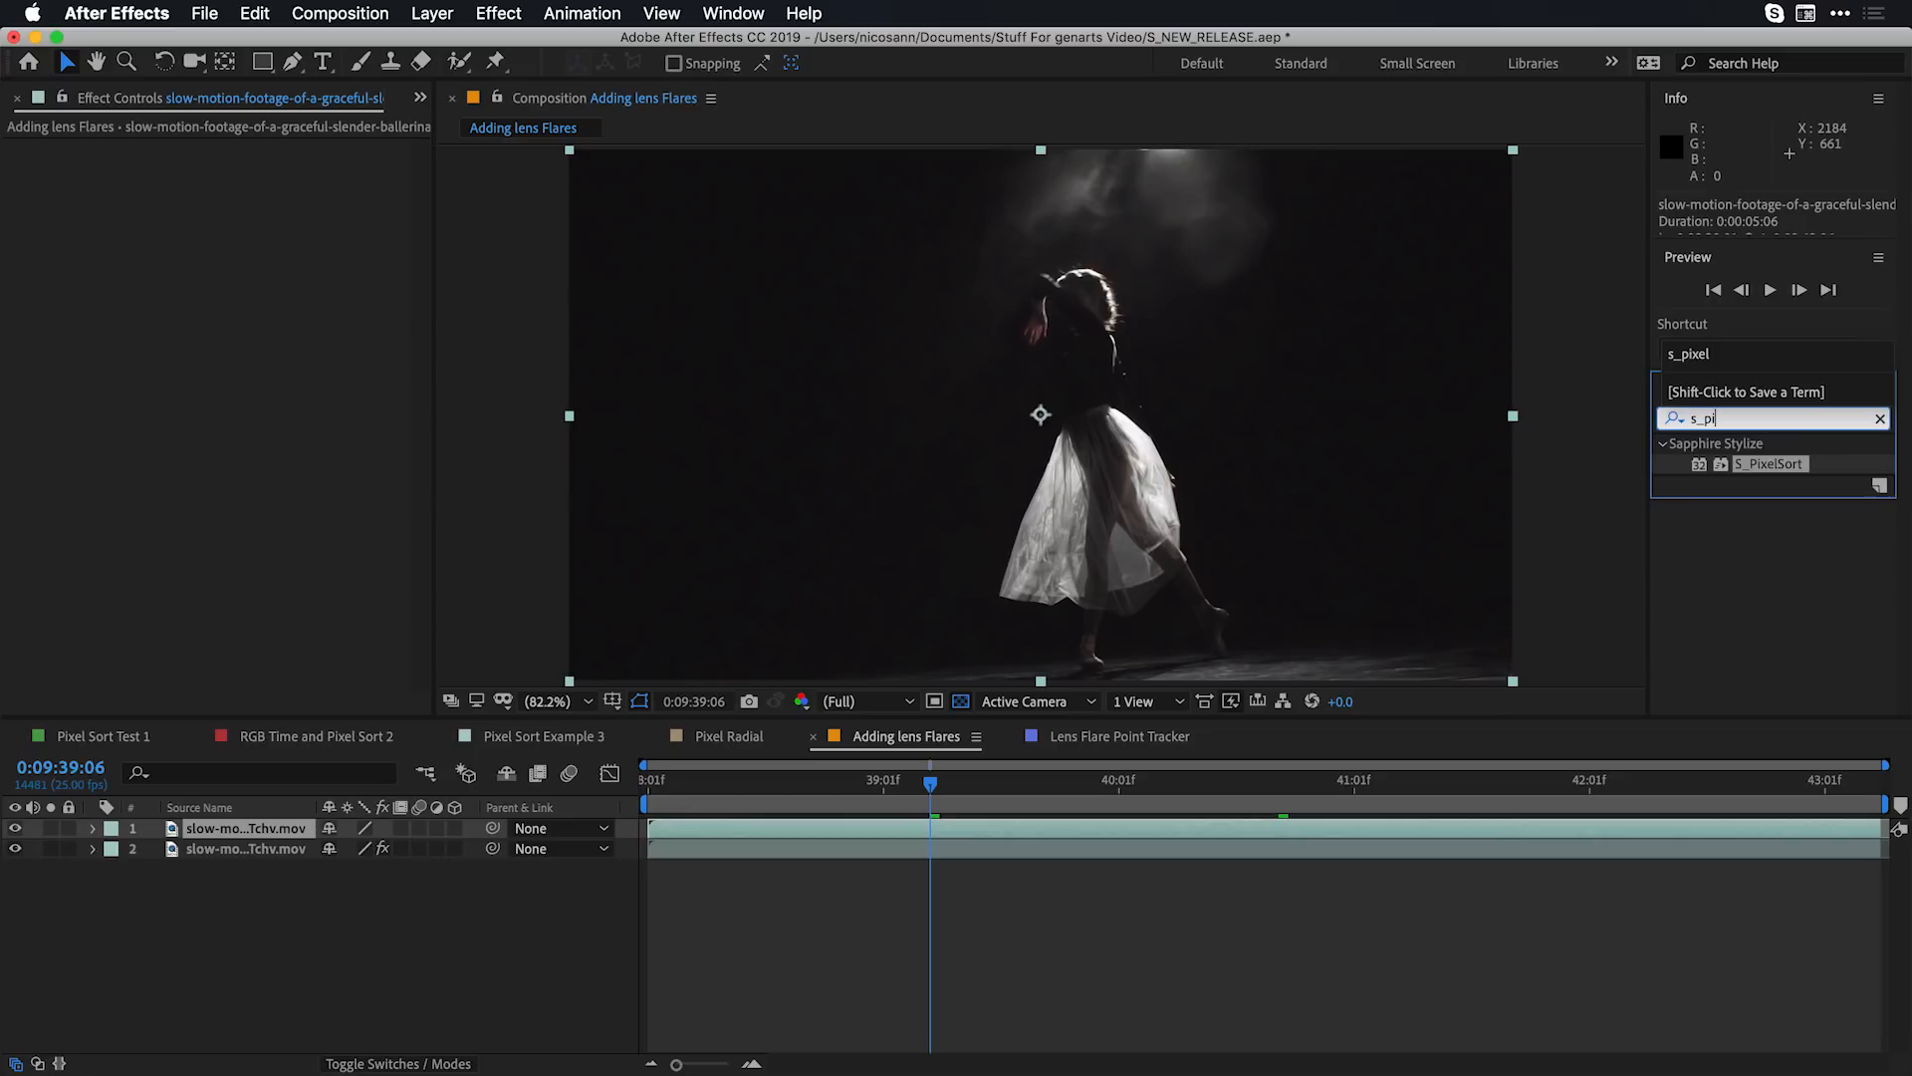
type("lens")
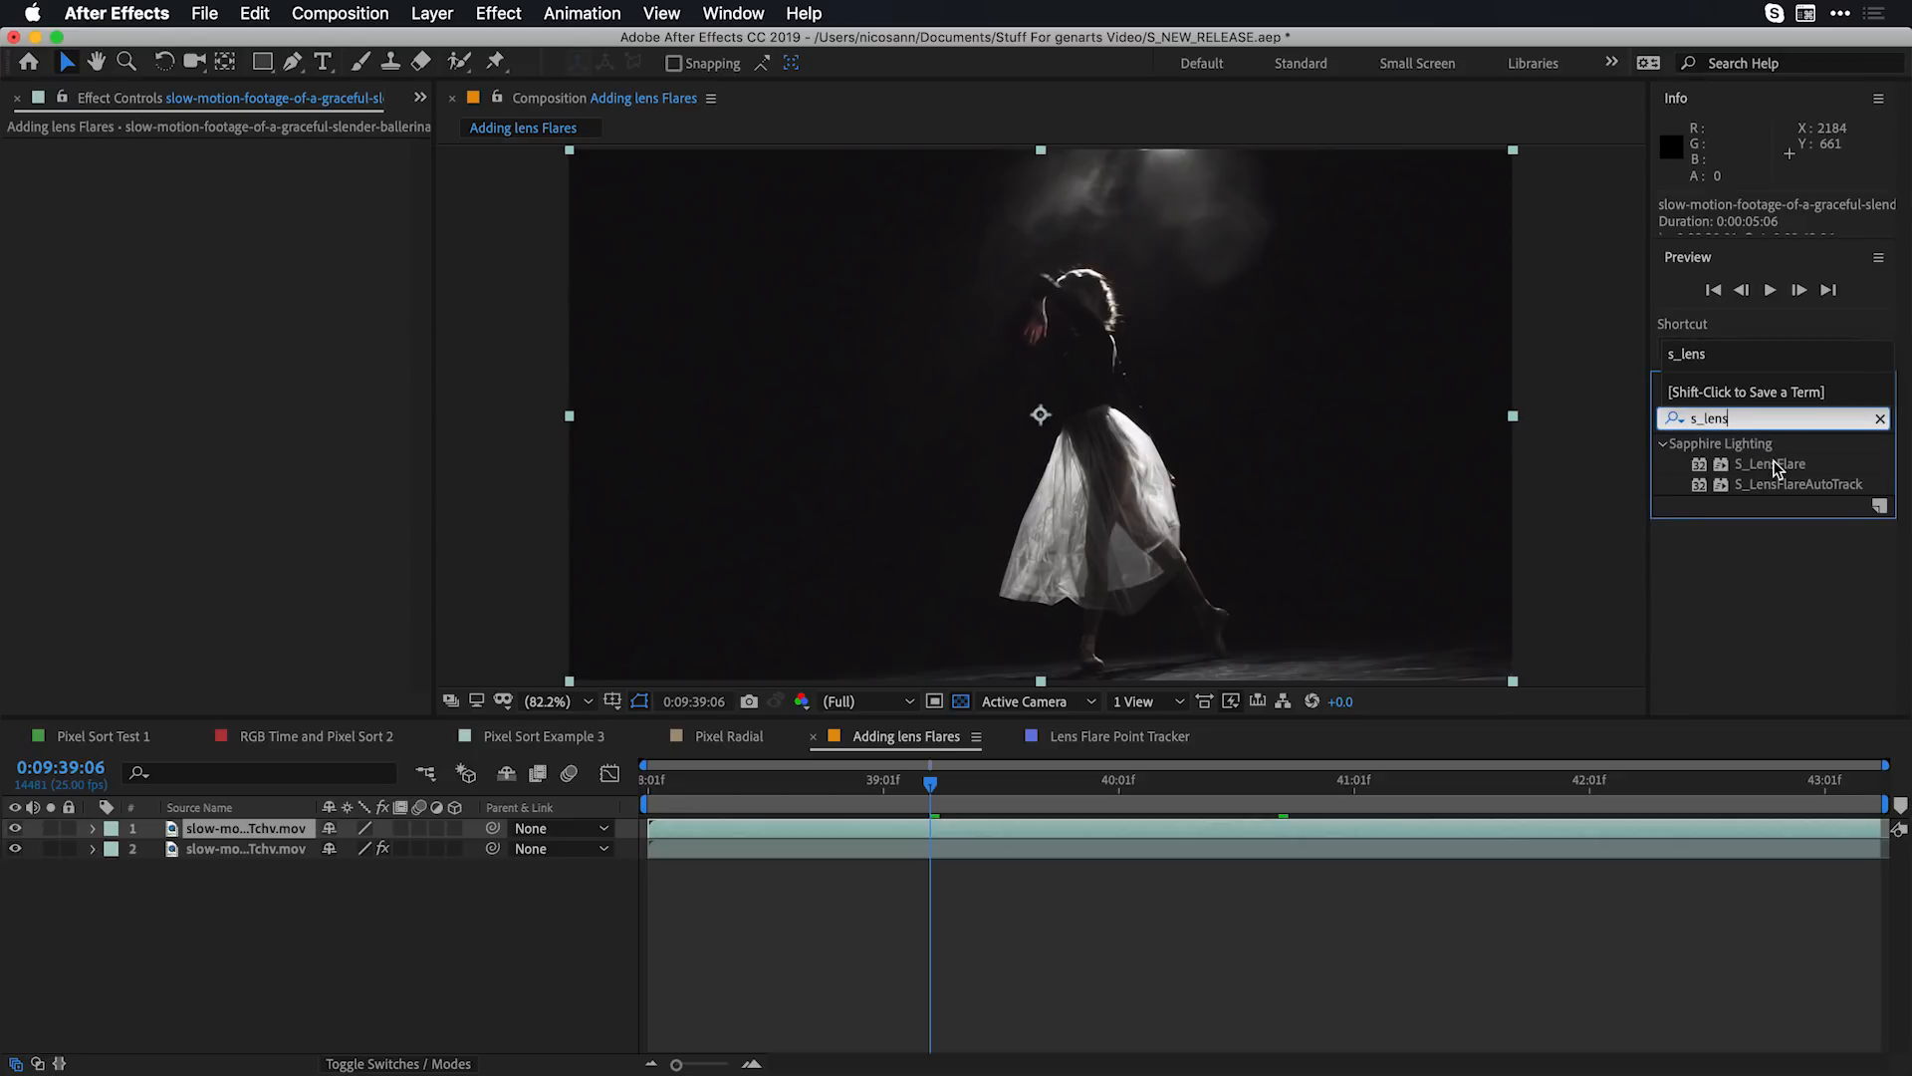
left_click_drag(1773, 460, 1010, 369)
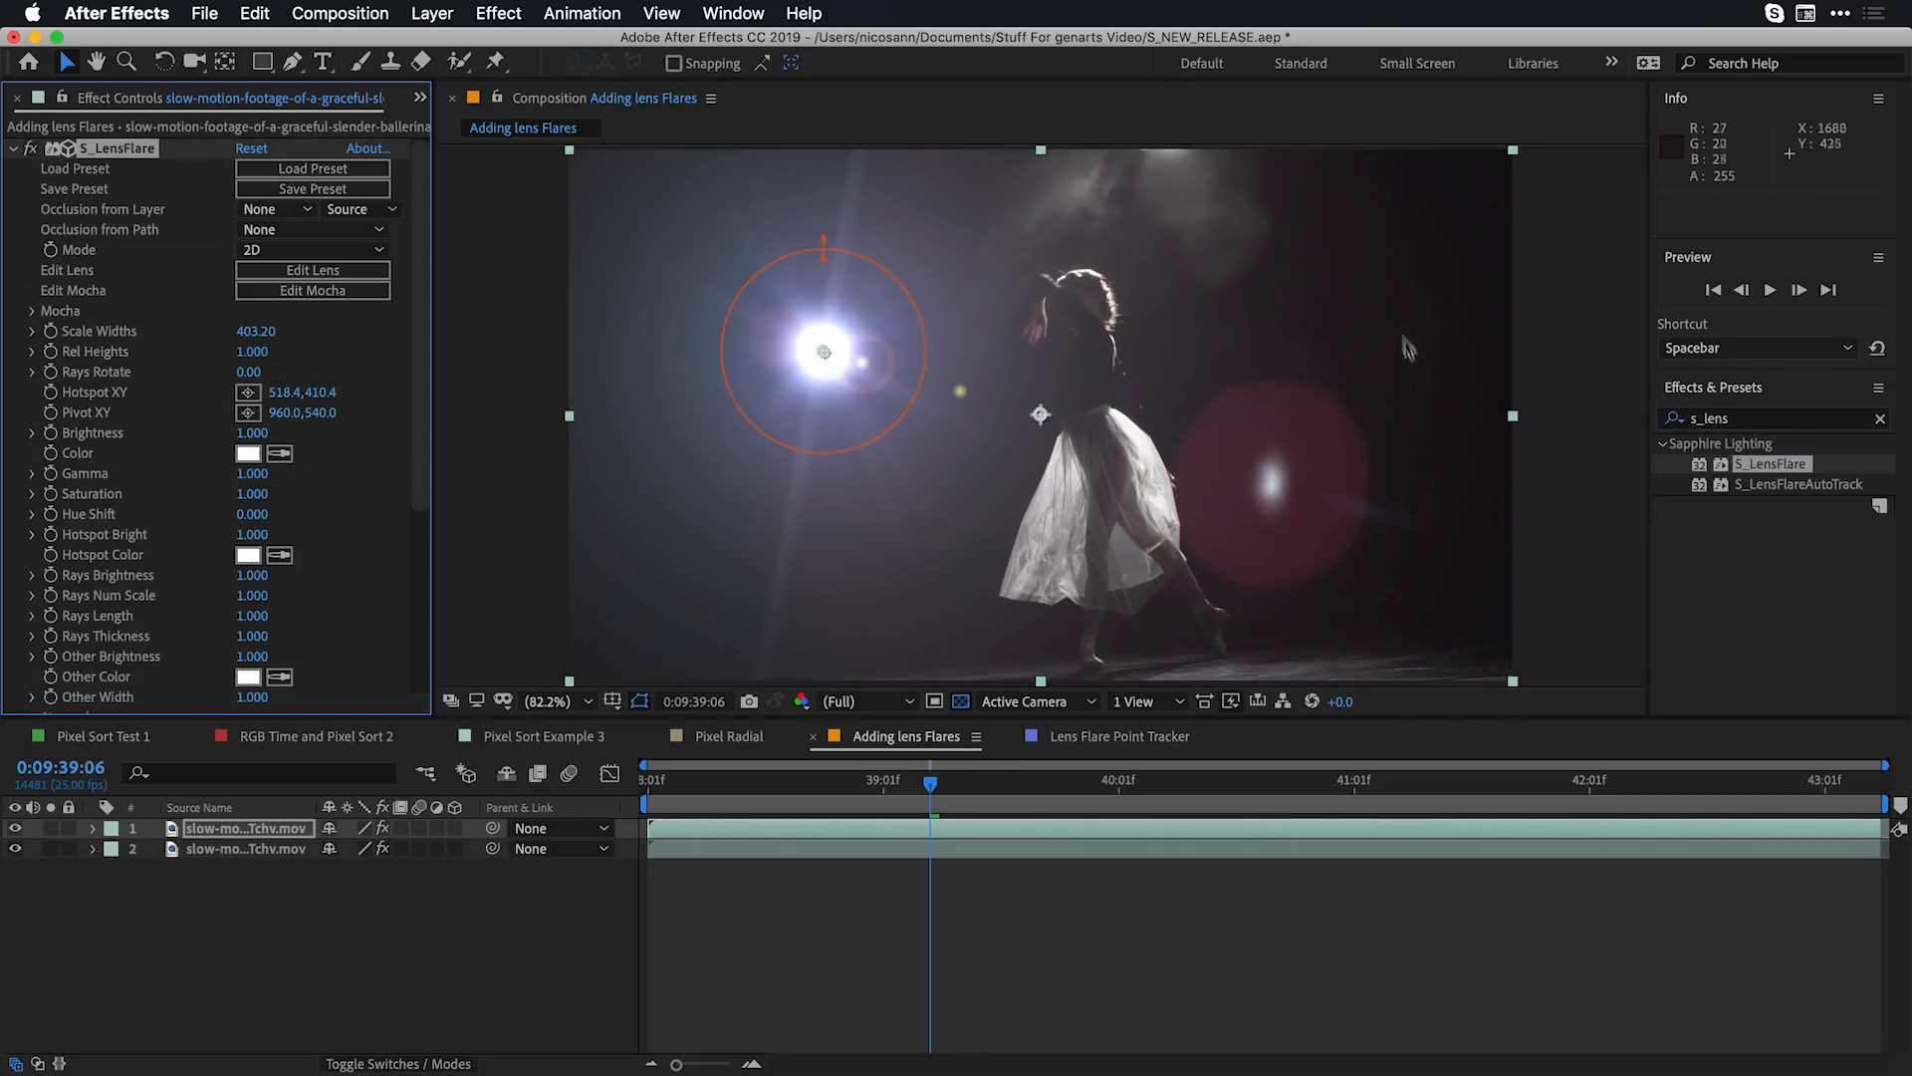
Place the flare hotspot above the dancer at about 1218.9, 6.6 and set Pivot XY to 806.0, 540.0
left_click_drag(827, 351, 1168, 153)
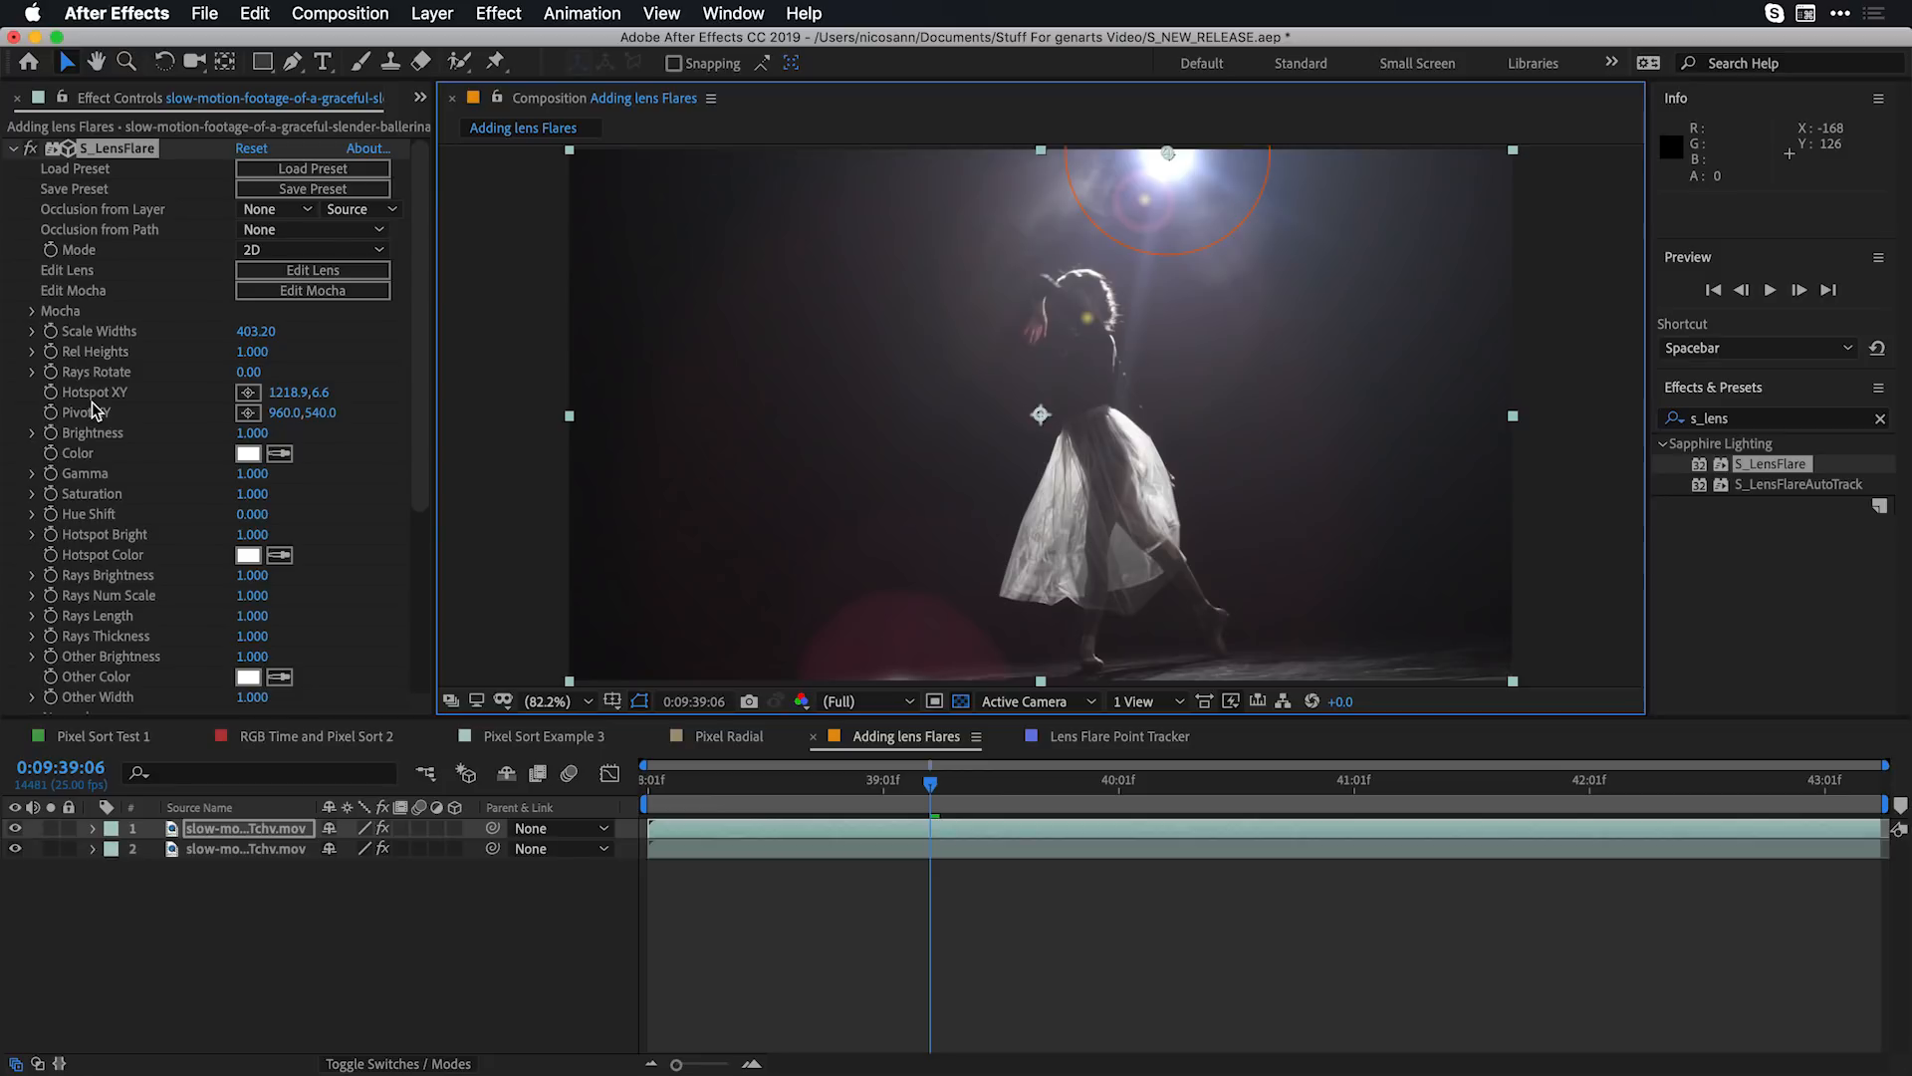
left_click_drag(284, 412, 110, 411)
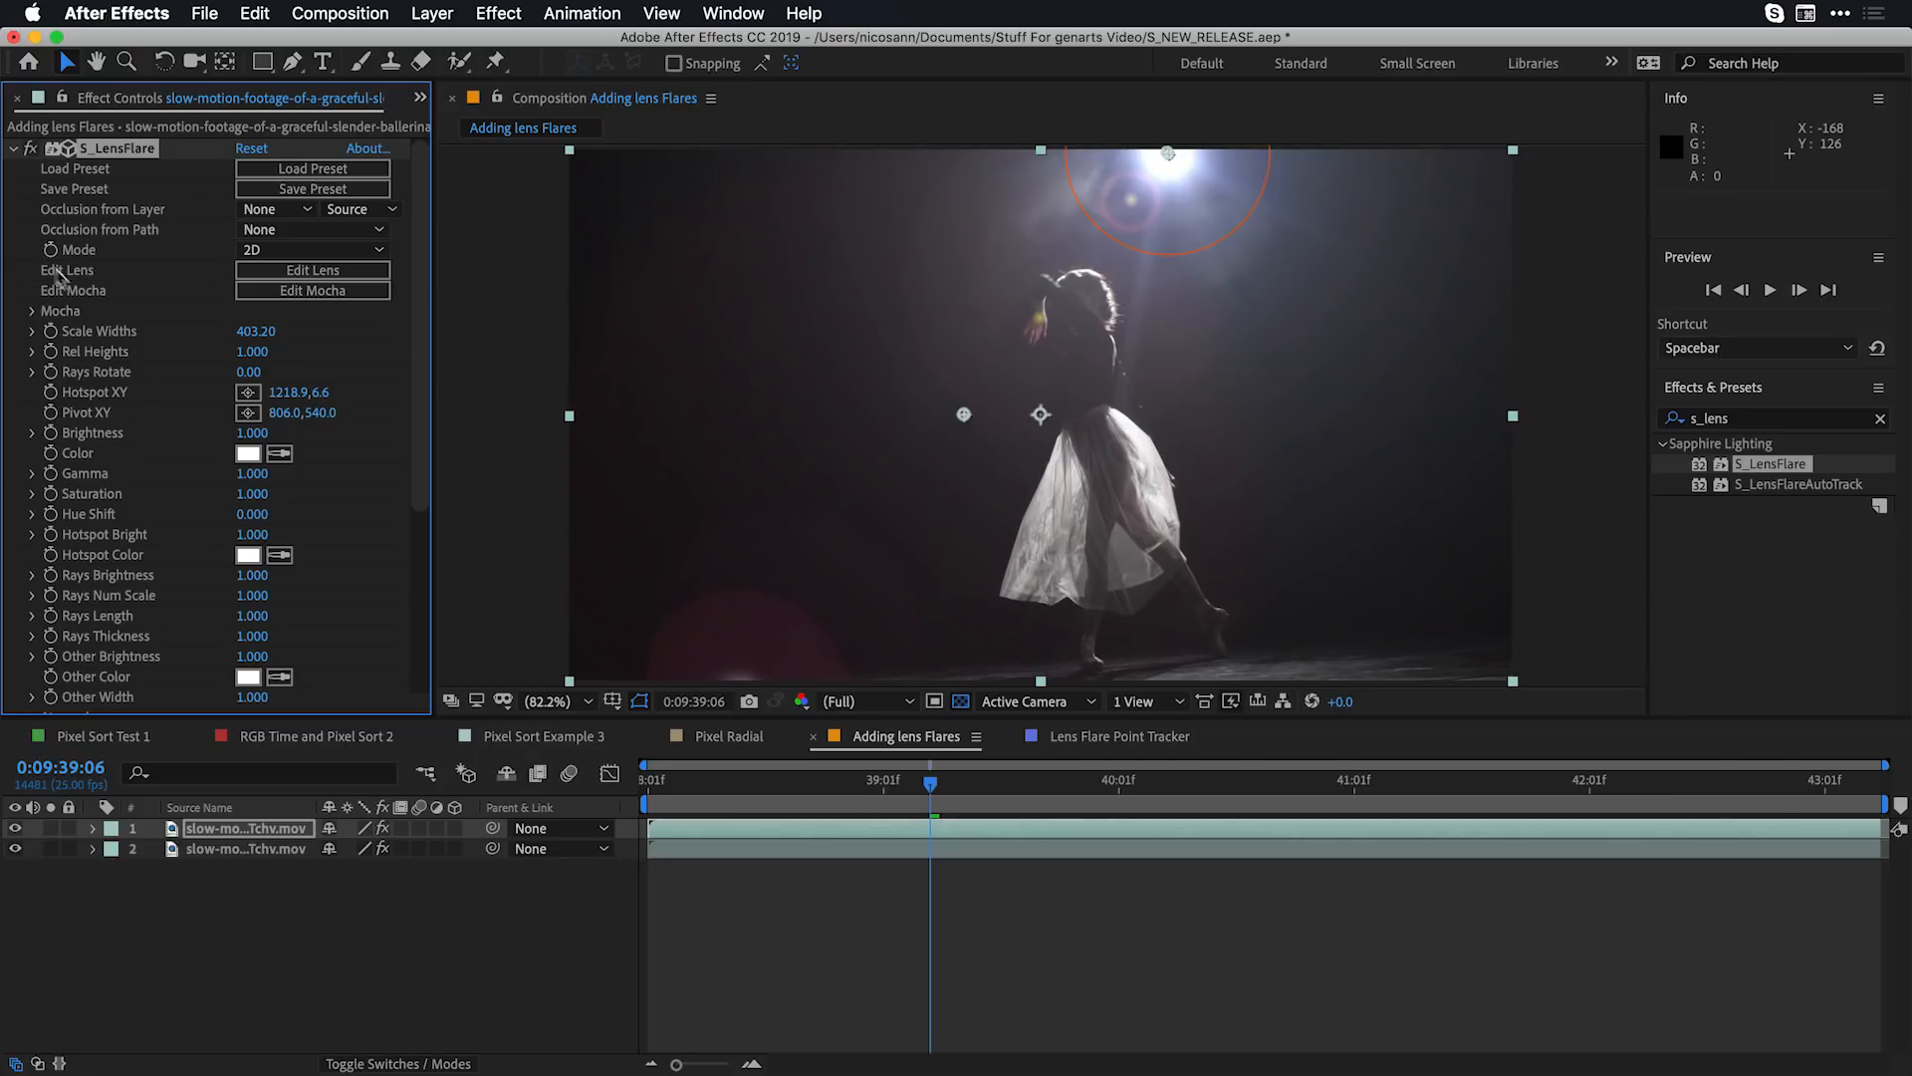
Open the lens editor for S_LensFlare, maximize it, and widen the preset browser to show the New presets
left_click(331, 271)
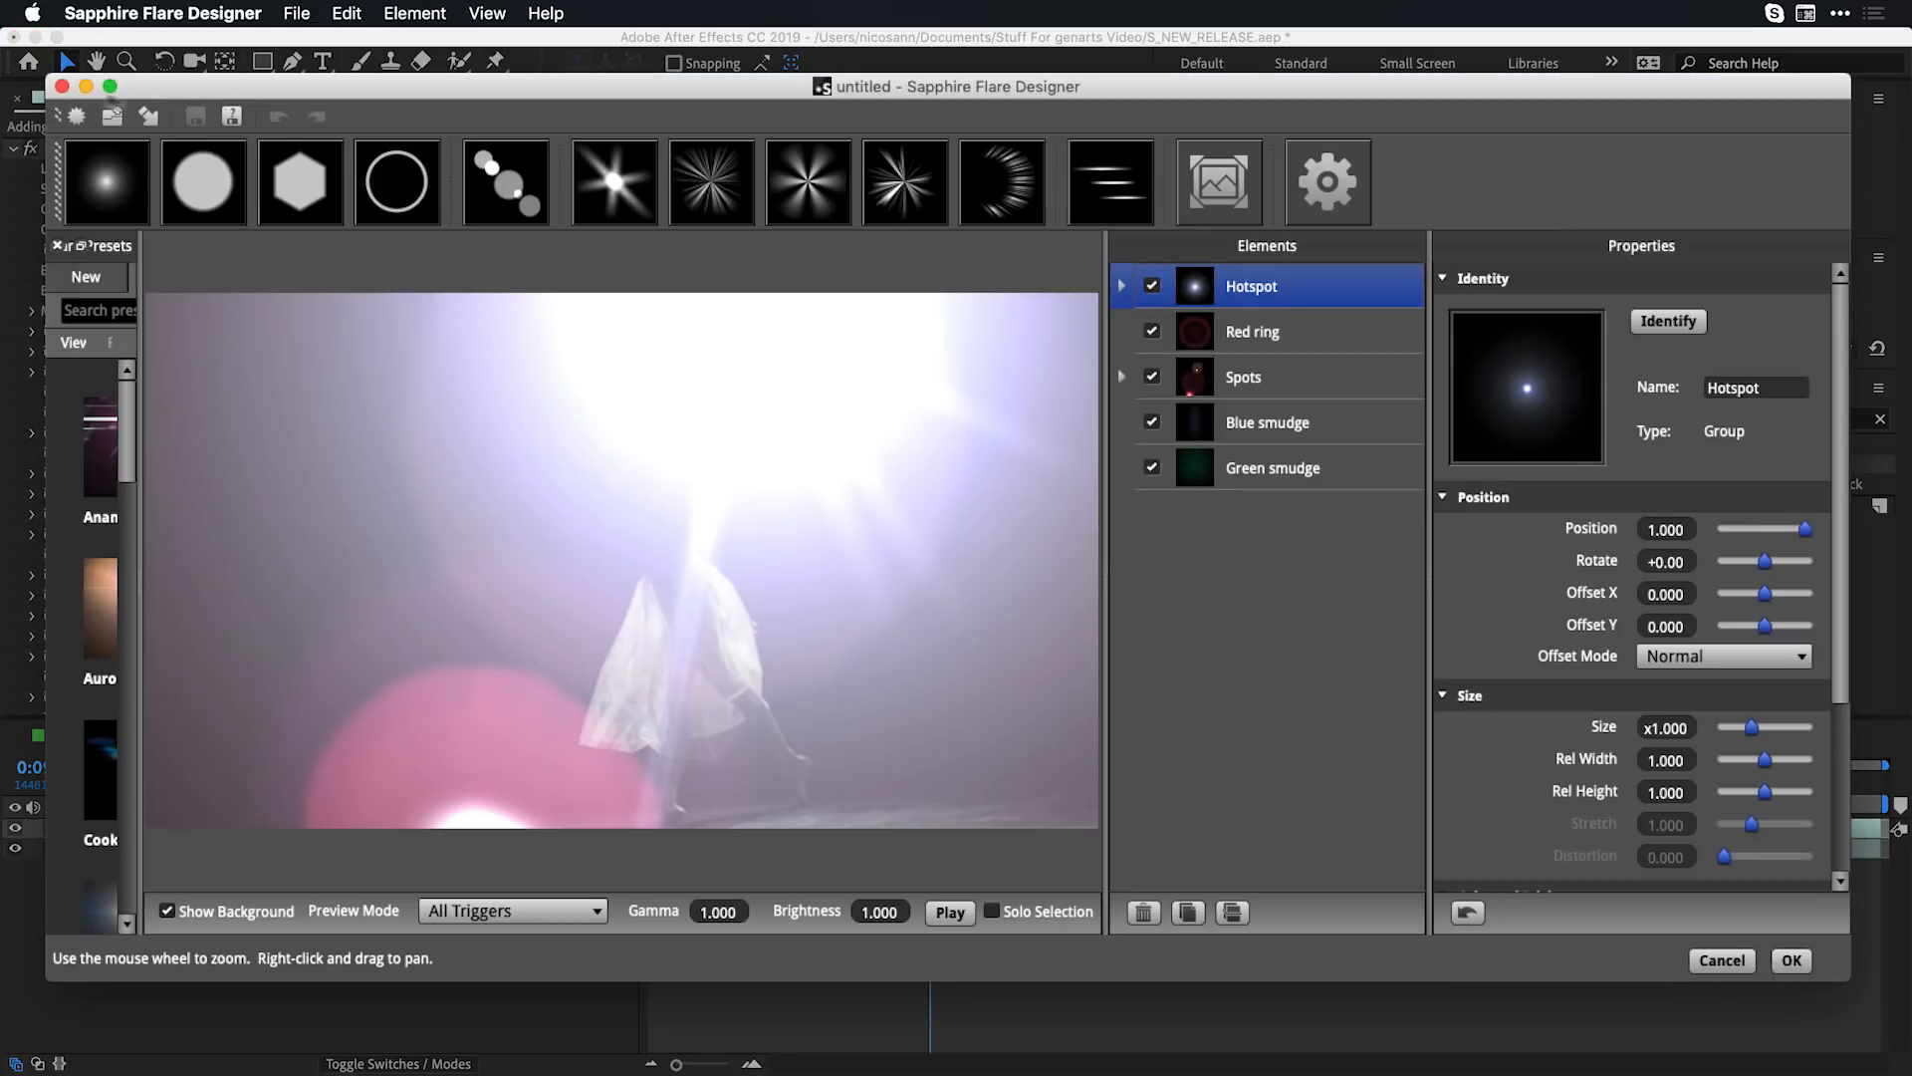
left_click(109, 85)
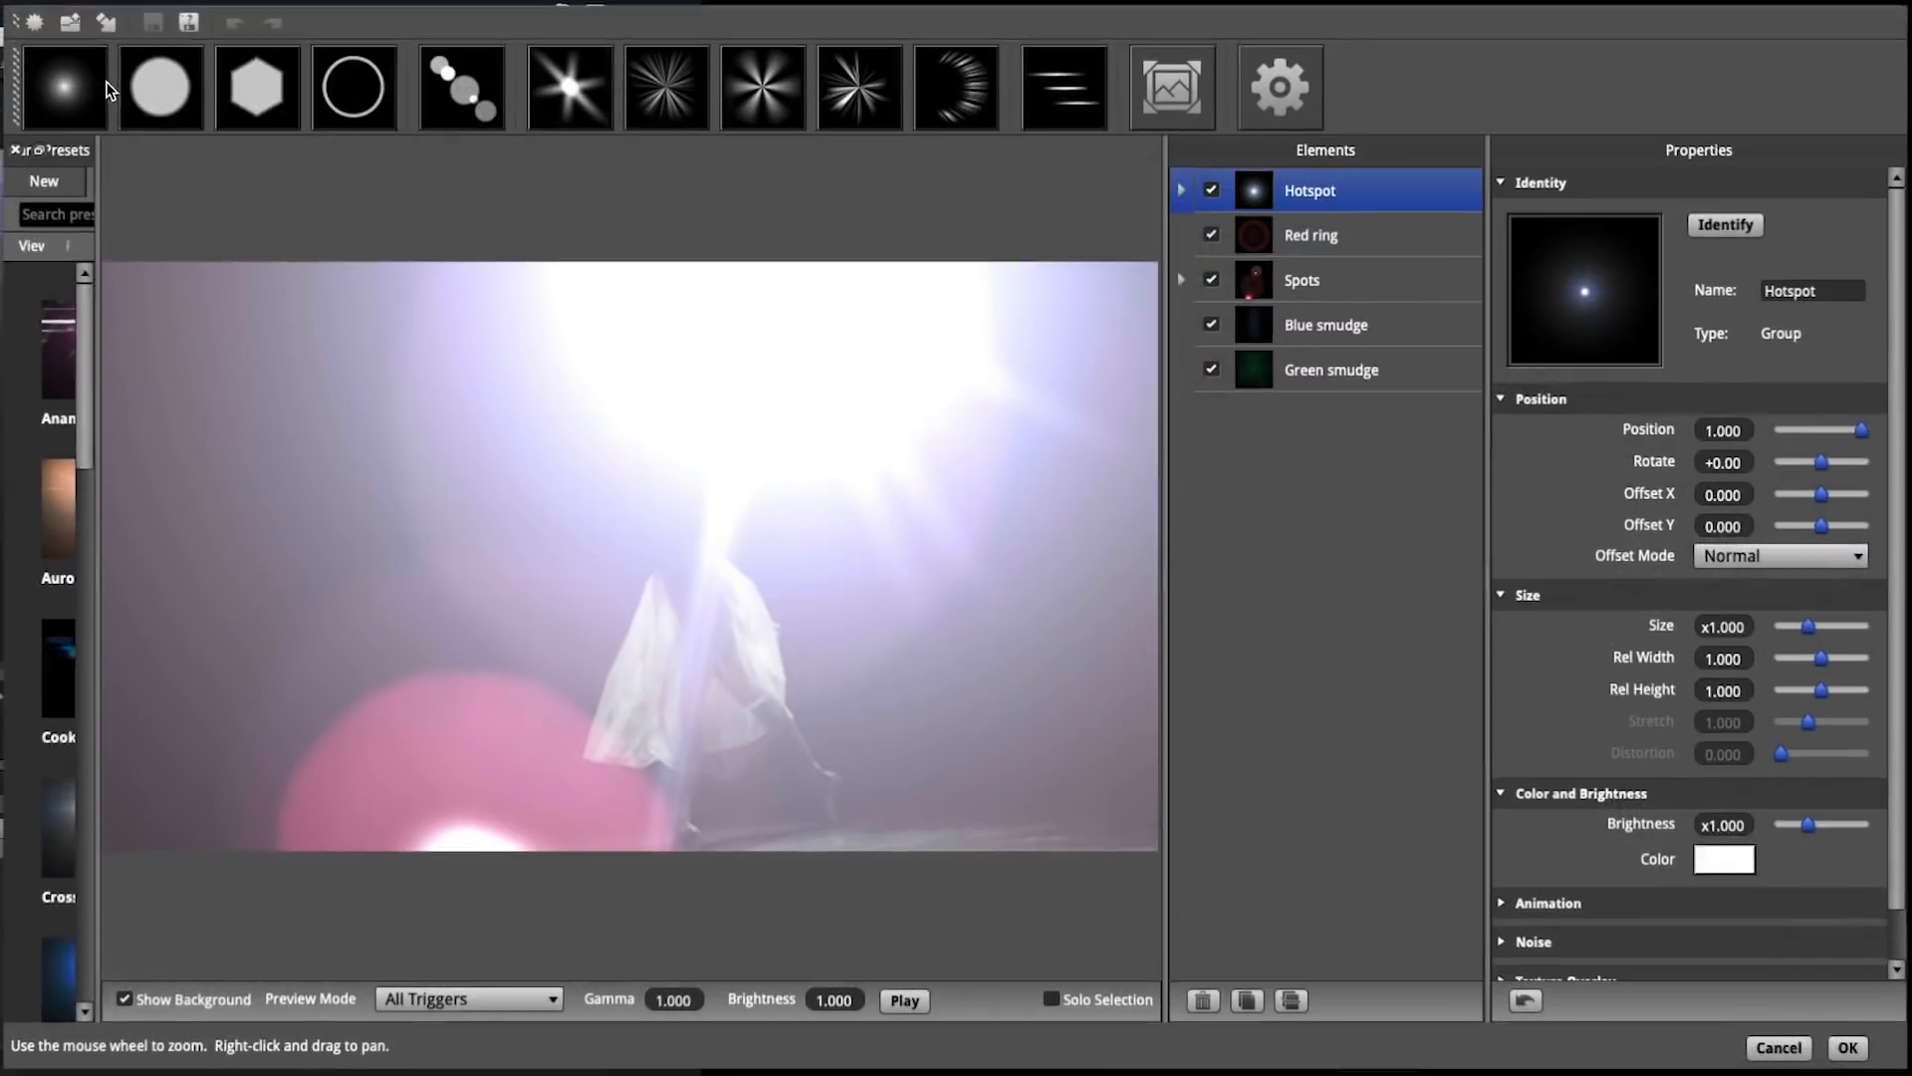
left_click_drag(90, 571, 486, 559)
left_click(52, 180)
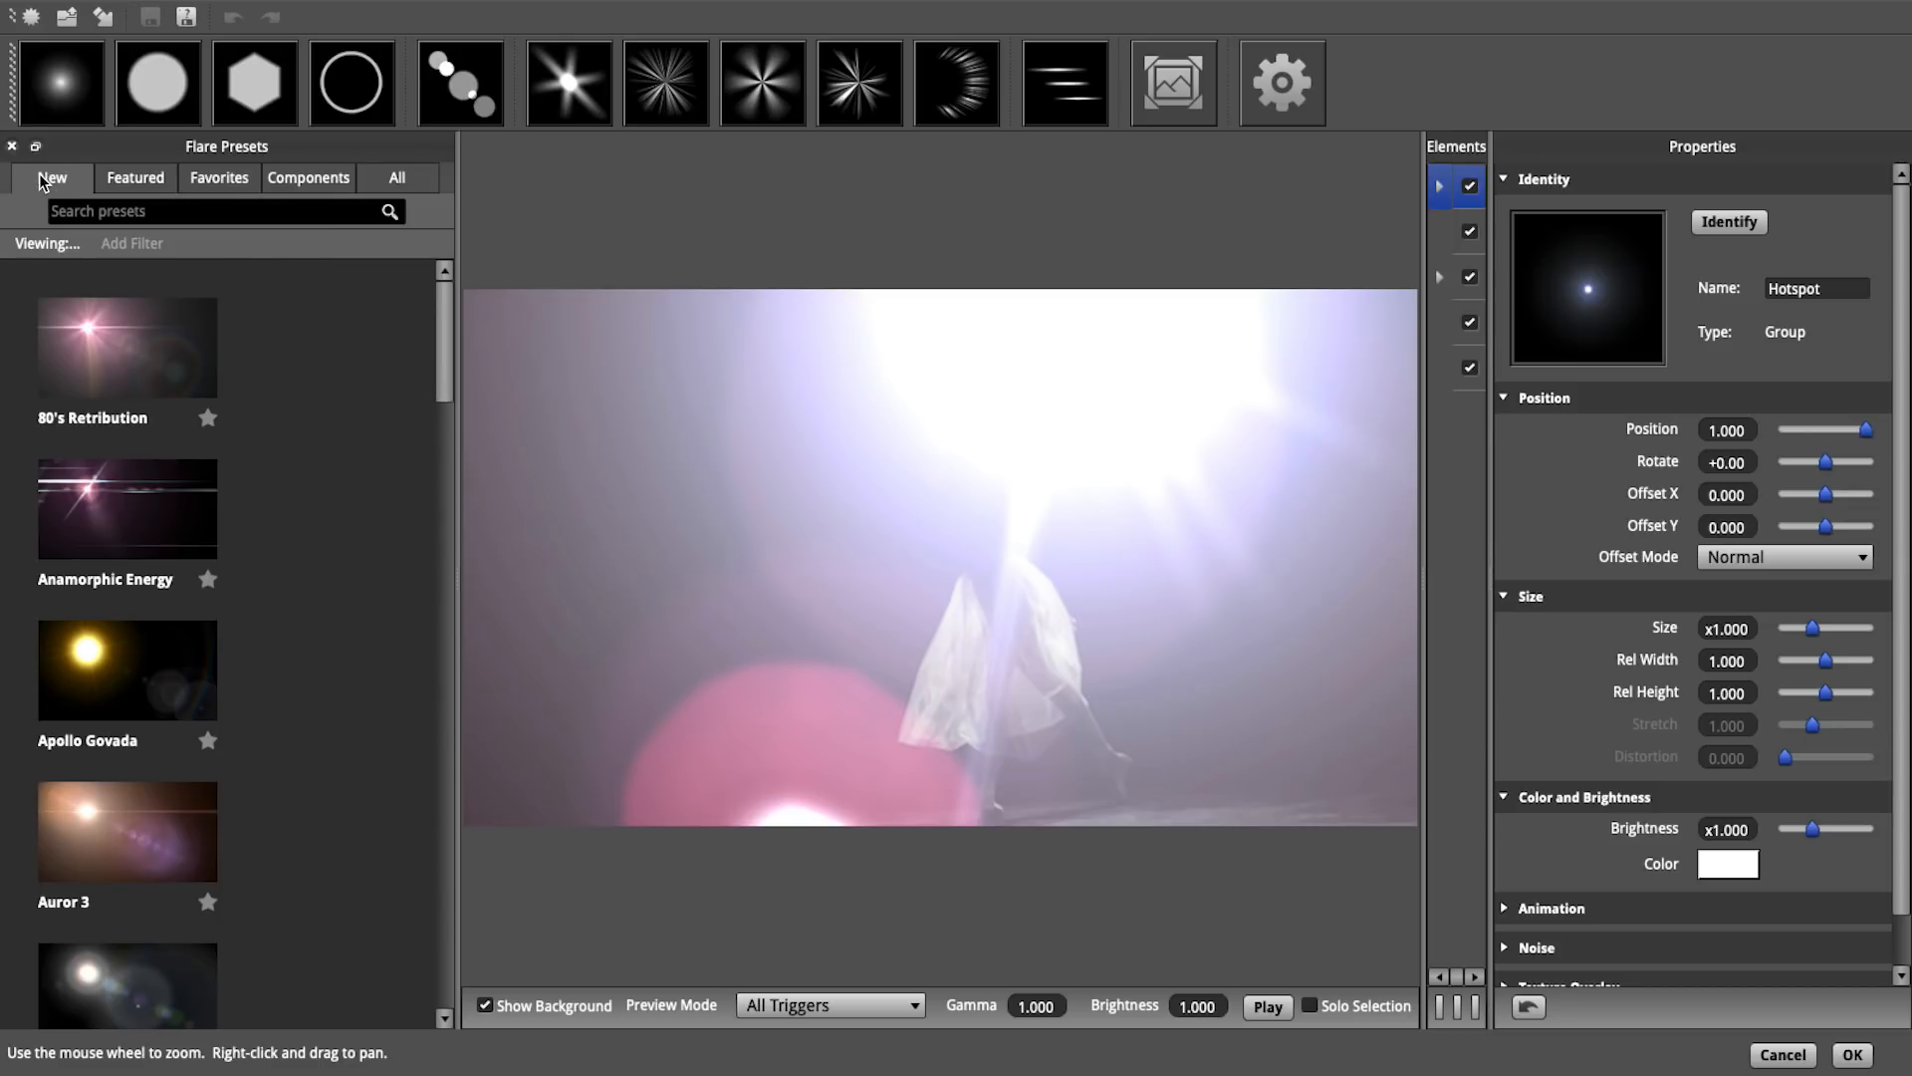
Try the Industrial and Glinty flare presets on the dancer, and look at the complete preset collection
left_click_drag(440, 391, 466, 652)
left_click(172, 587)
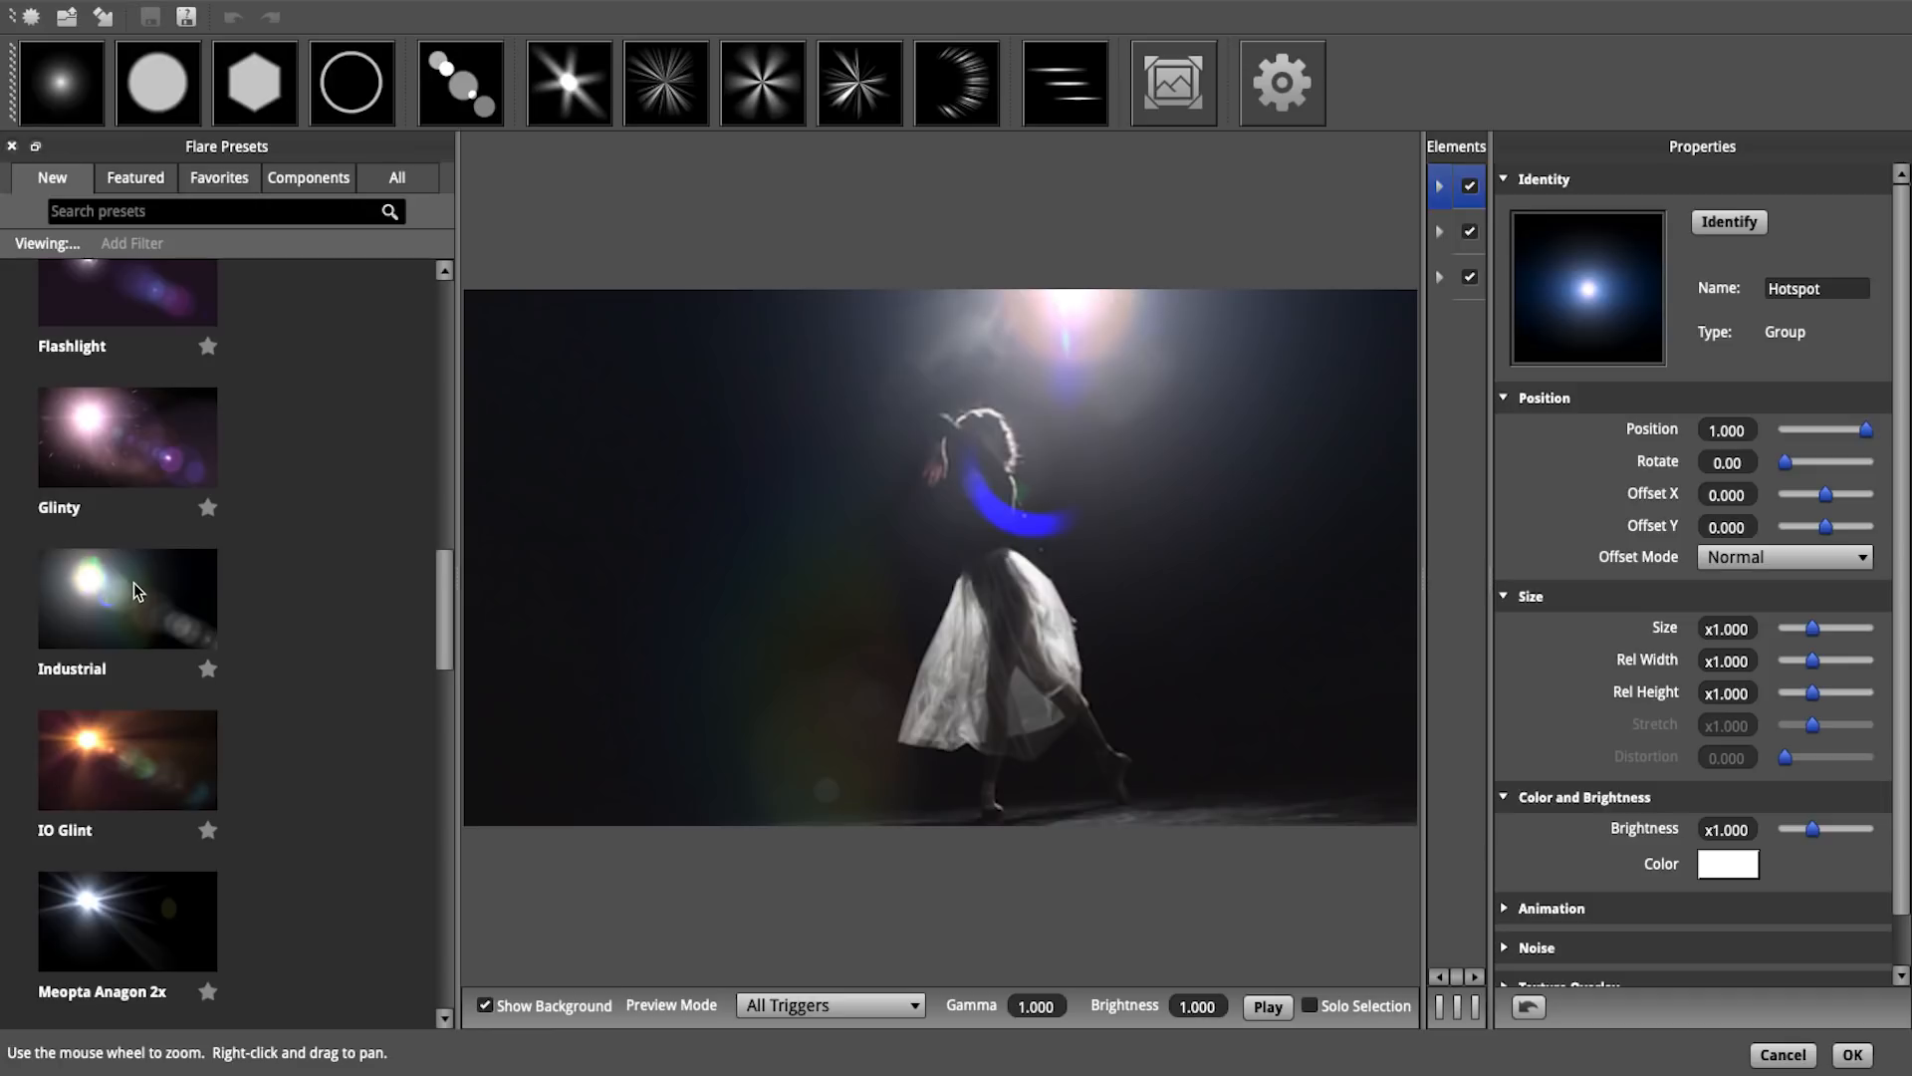
left_click(100, 435)
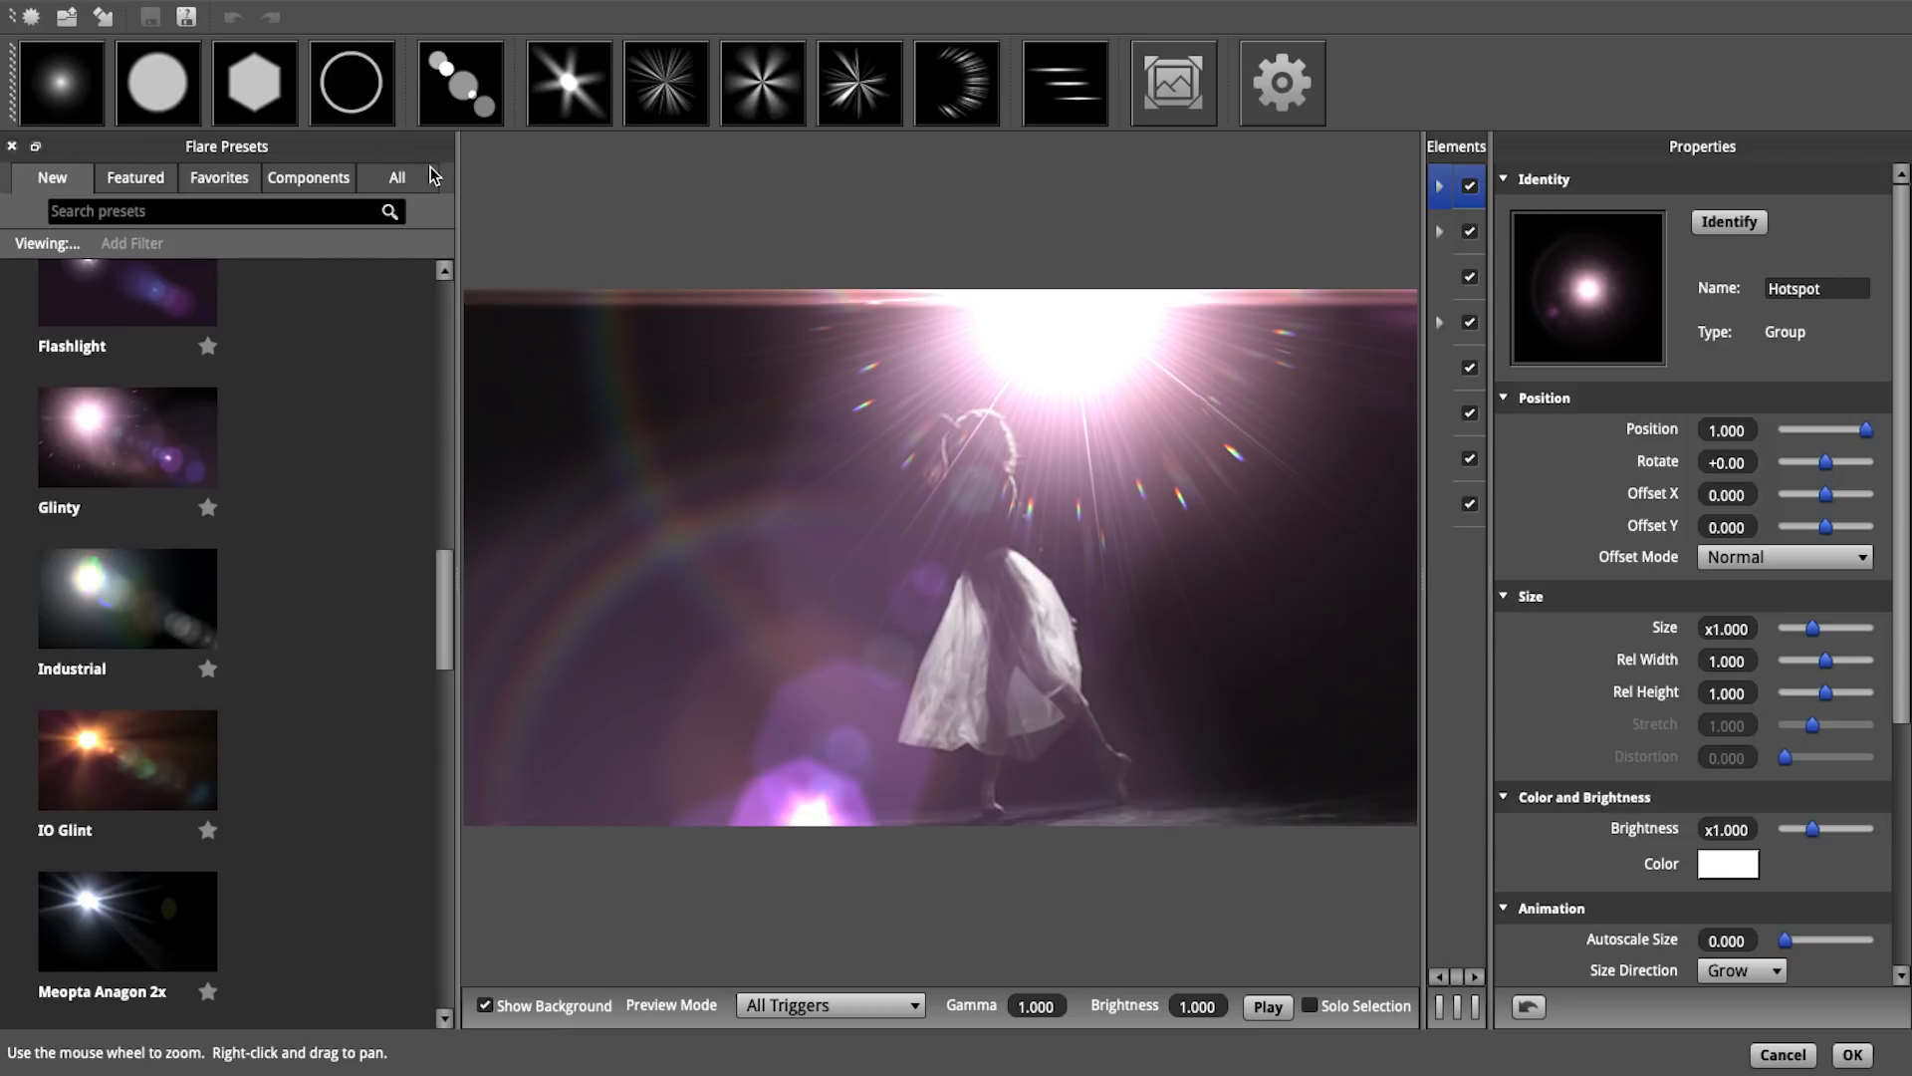
left_click(398, 181)
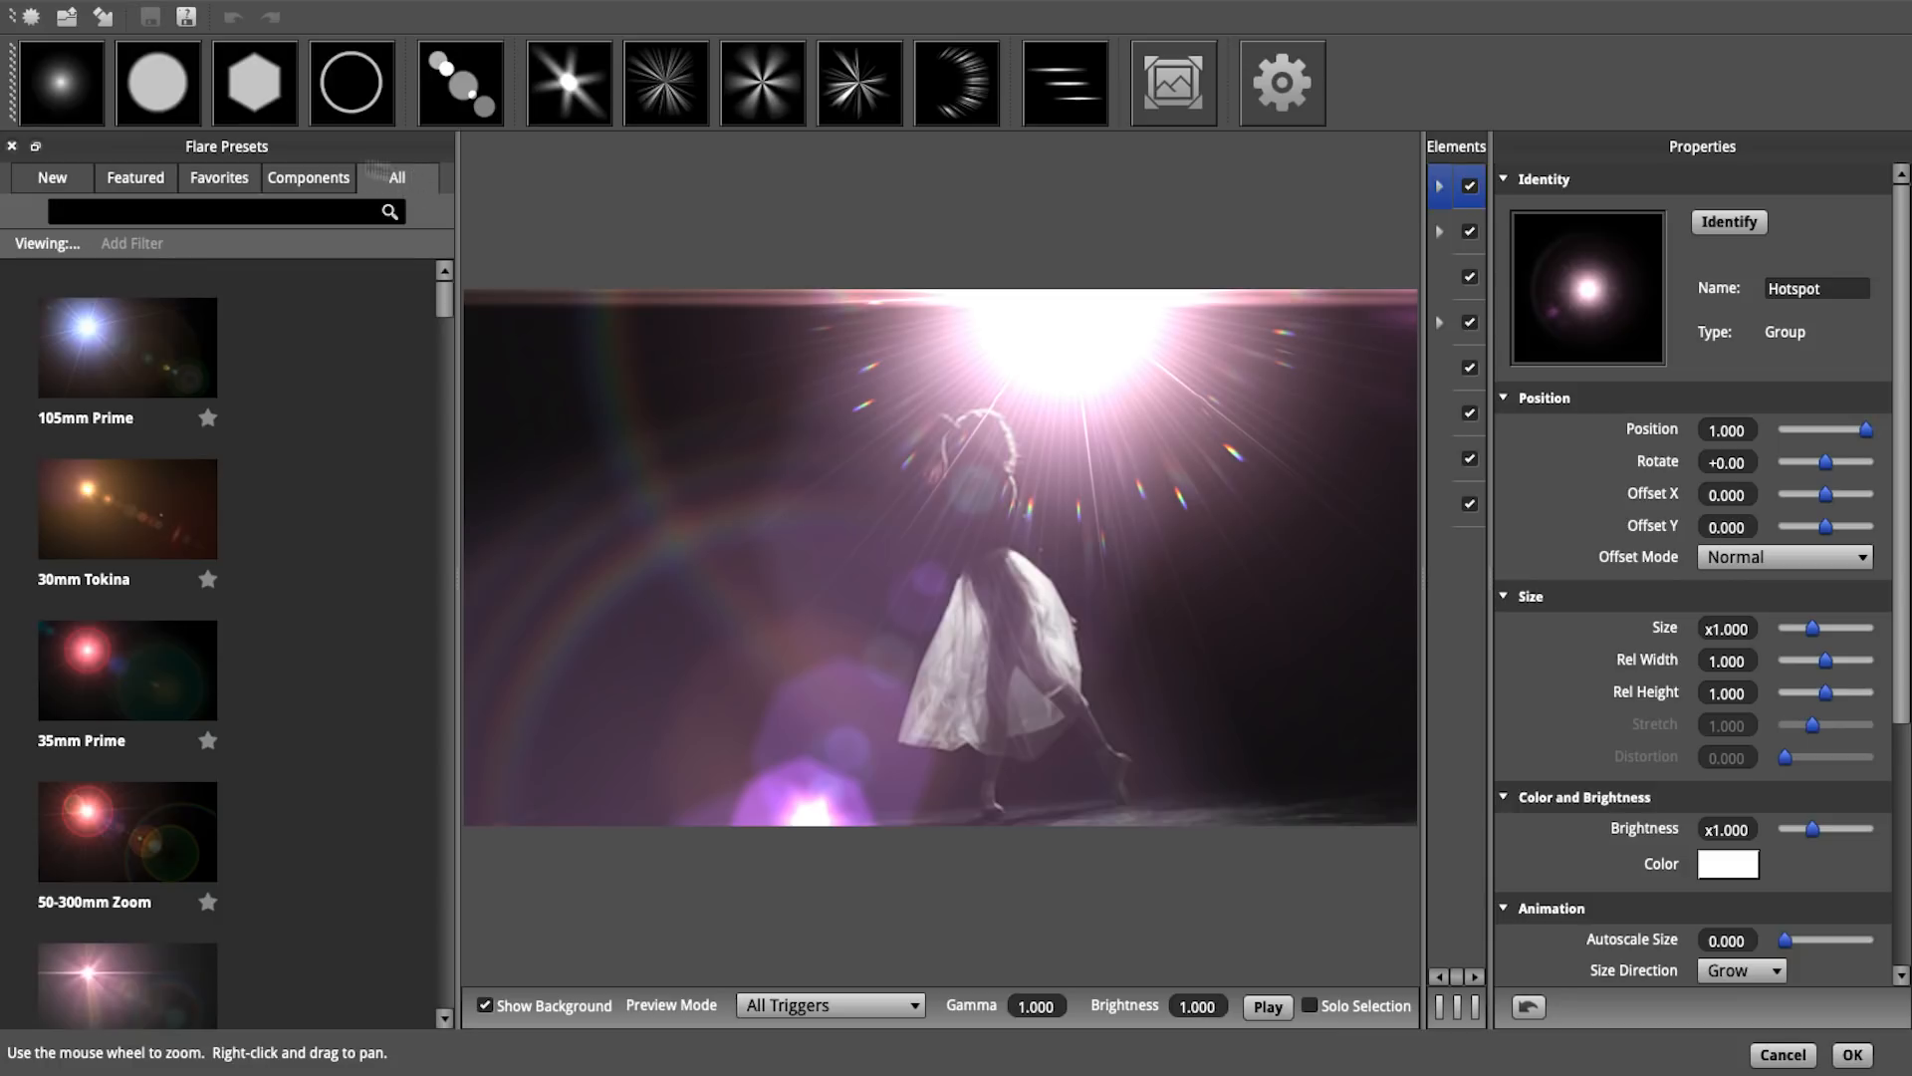
left_click(53, 185)
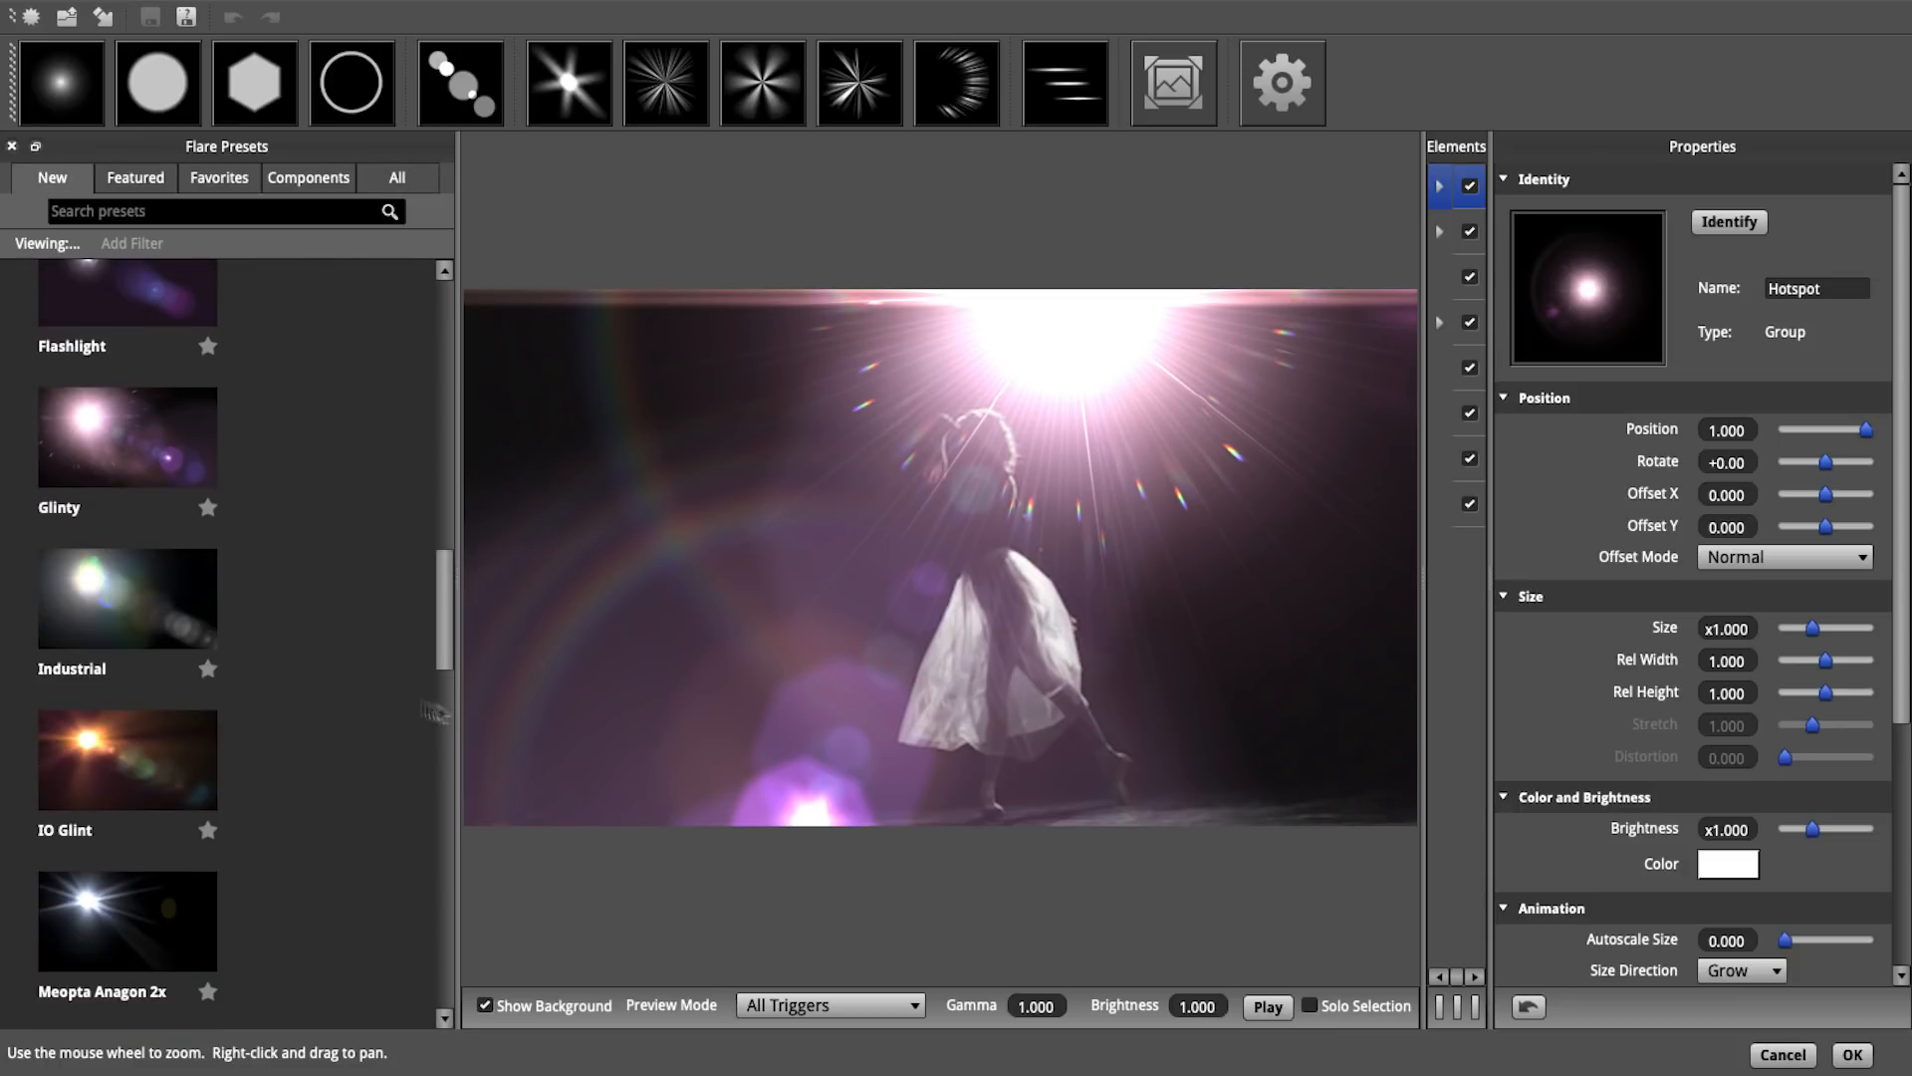
Load the Engagement Shoot preset and mark it as a favorite, and shift the flare slightly in the preview
left_click_drag(446, 658, 444, 587)
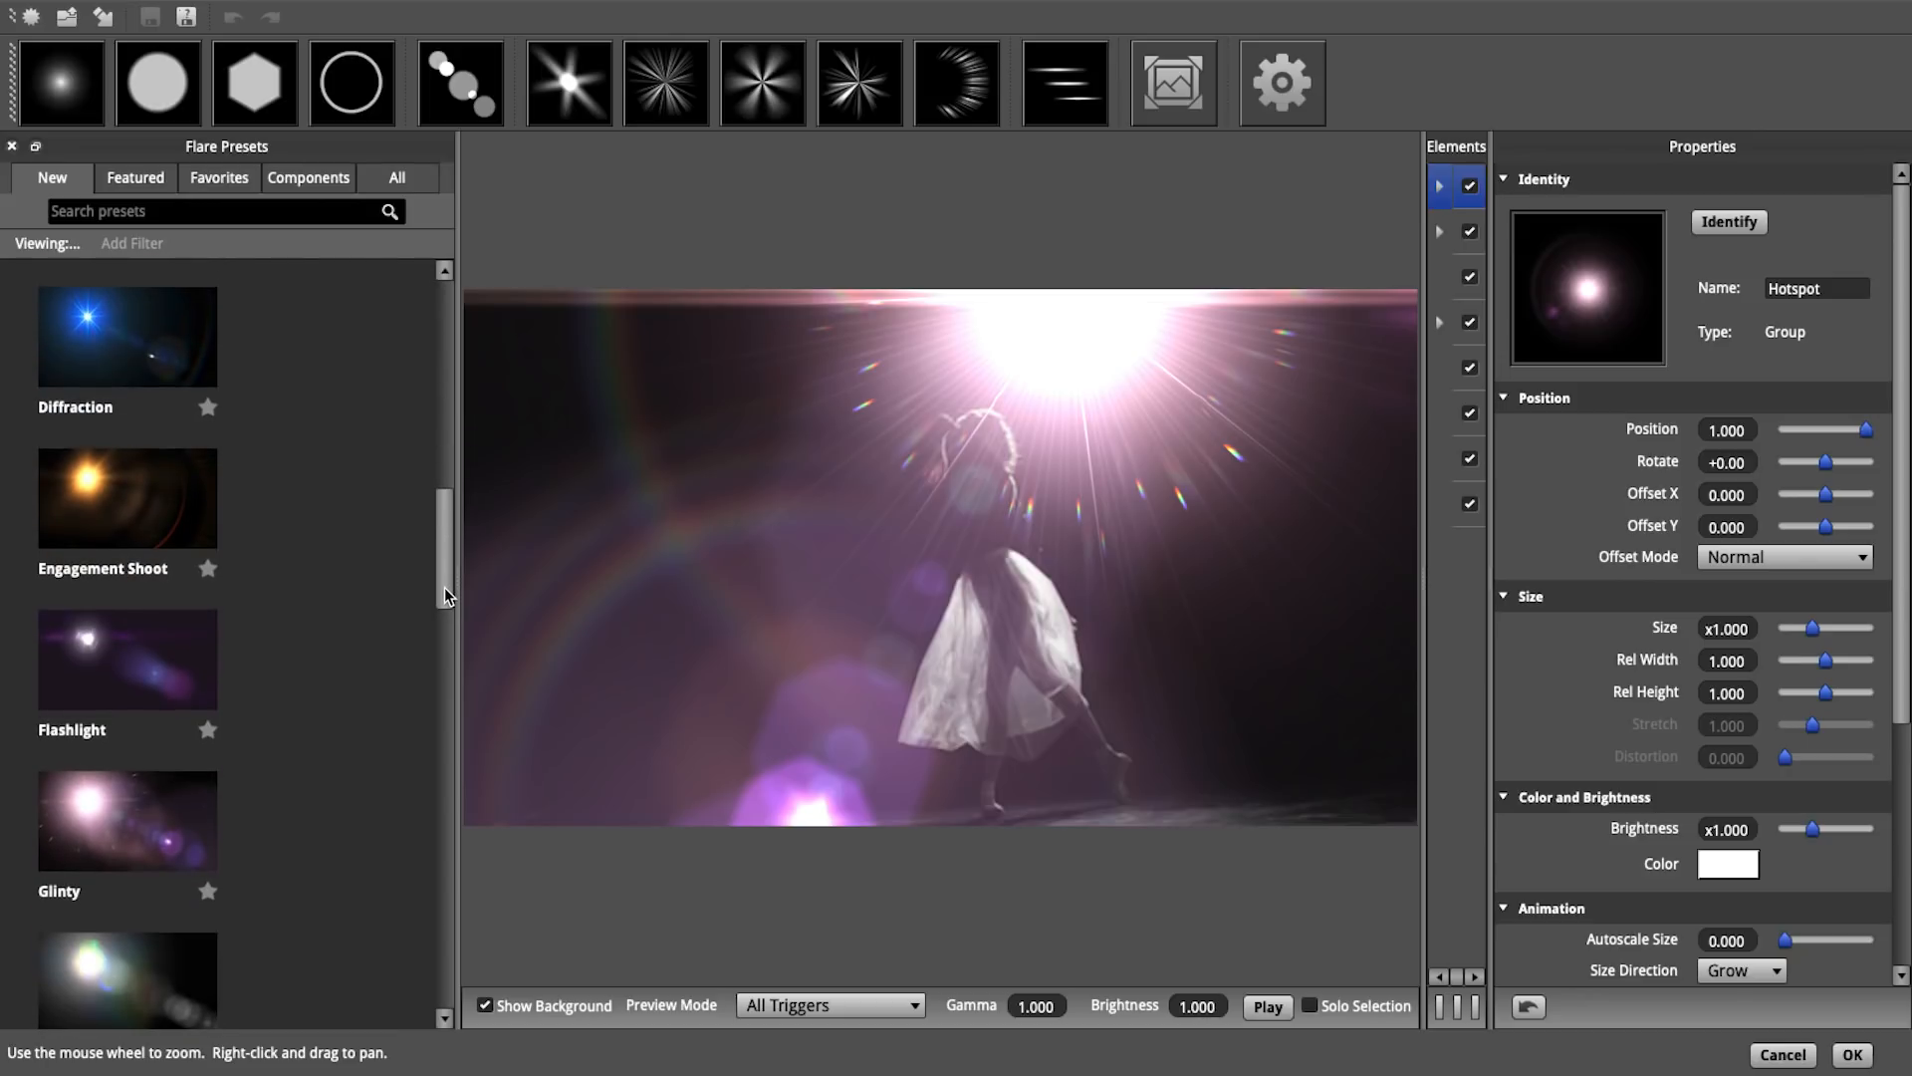
left_click(87, 508)
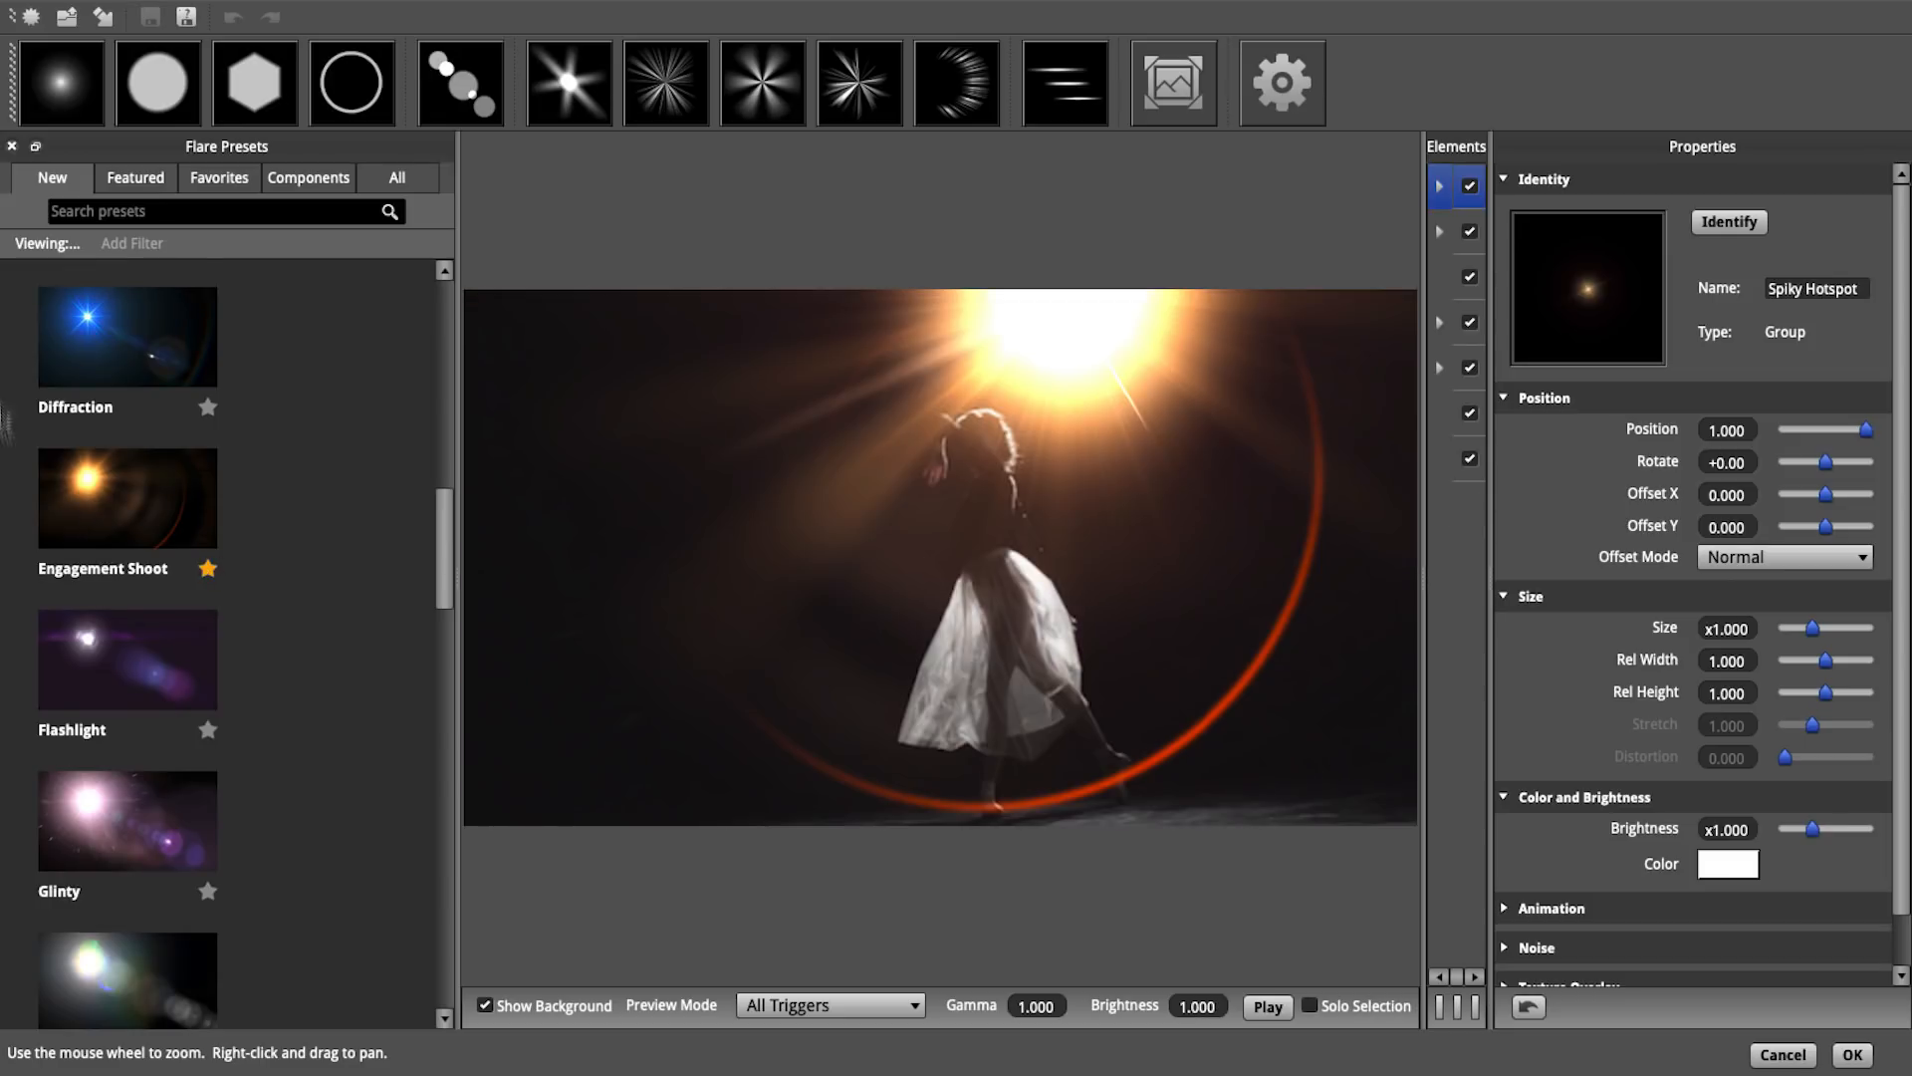
left_click(218, 179)
left_click(63, 171)
mouse_move(1072, 334)
left_mouse_down()
mouse_move(1112, 255)
mouse_move(876, 332)
mouse_move(820, 504)
mouse_move(905, 546)
mouse_move(933, 600)
mouse_move(959, 551)
mouse_move(982, 567)
mouse_move(948, 504)
mouse_move(1084, 256)
mouse_move(986, 329)
mouse_move(949, 444)
mouse_move(1079, 259)
mouse_move(996, 304)
mouse_move(1015, 360)
mouse_move(1082, 281)
mouse_move(1035, 305)
mouse_move(927, 304)
mouse_move(1049, 309)
left_mouse_up()
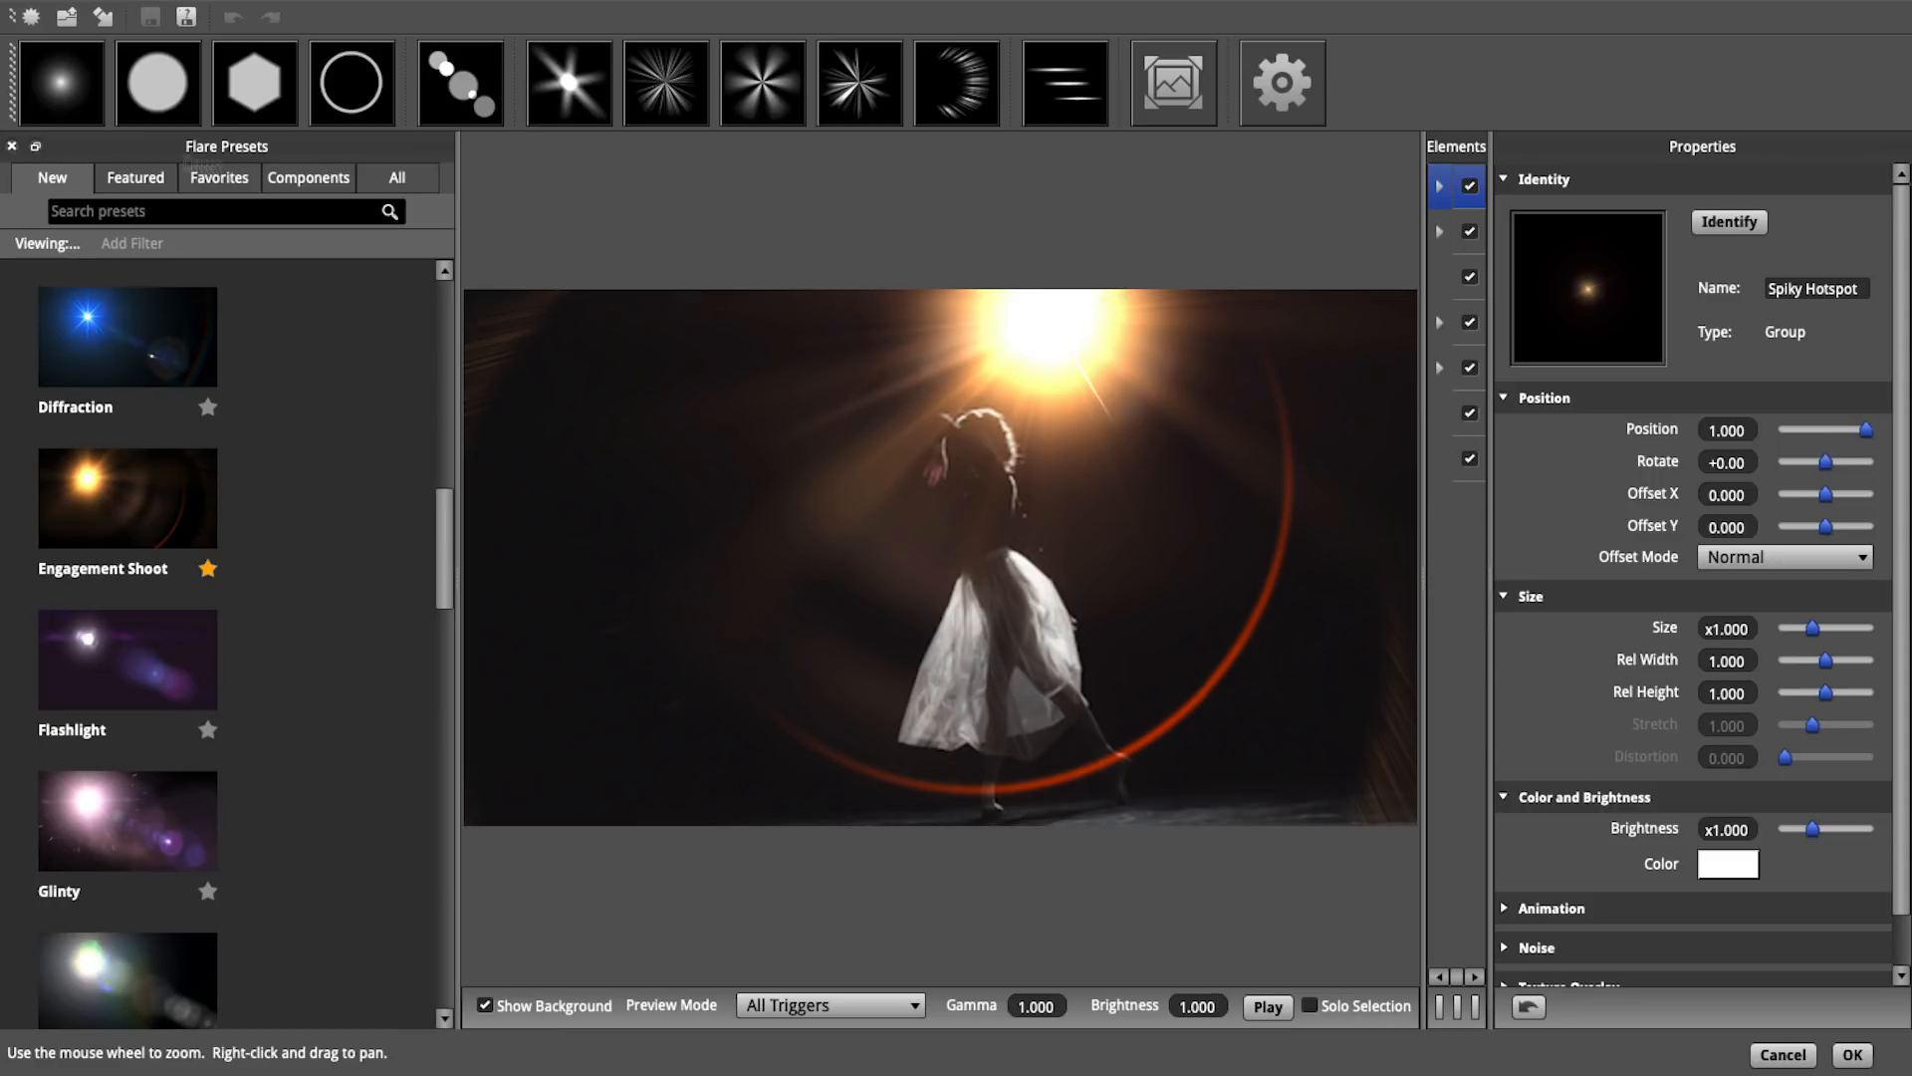
Add the Lens Dirt Element 4 component preset to the flare
left_click(289, 181)
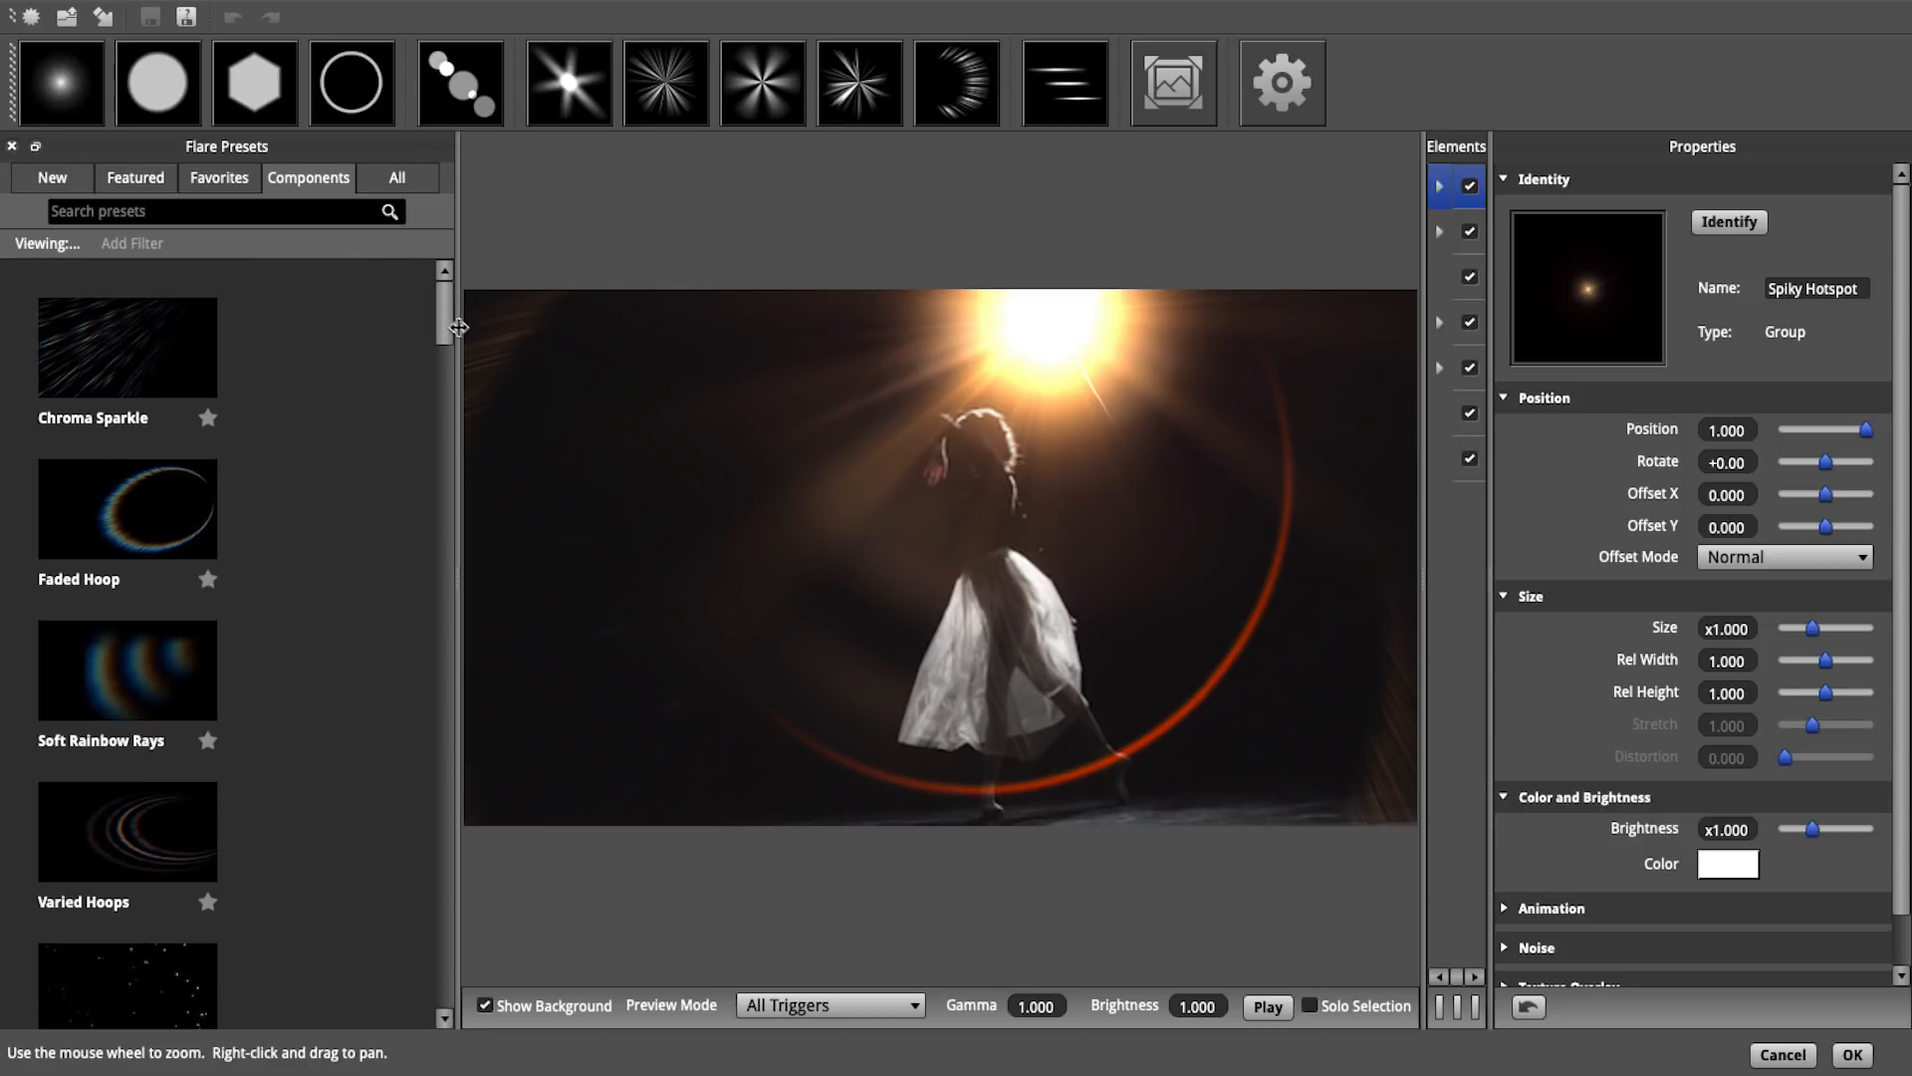
left_click_drag(444, 327, 438, 406)
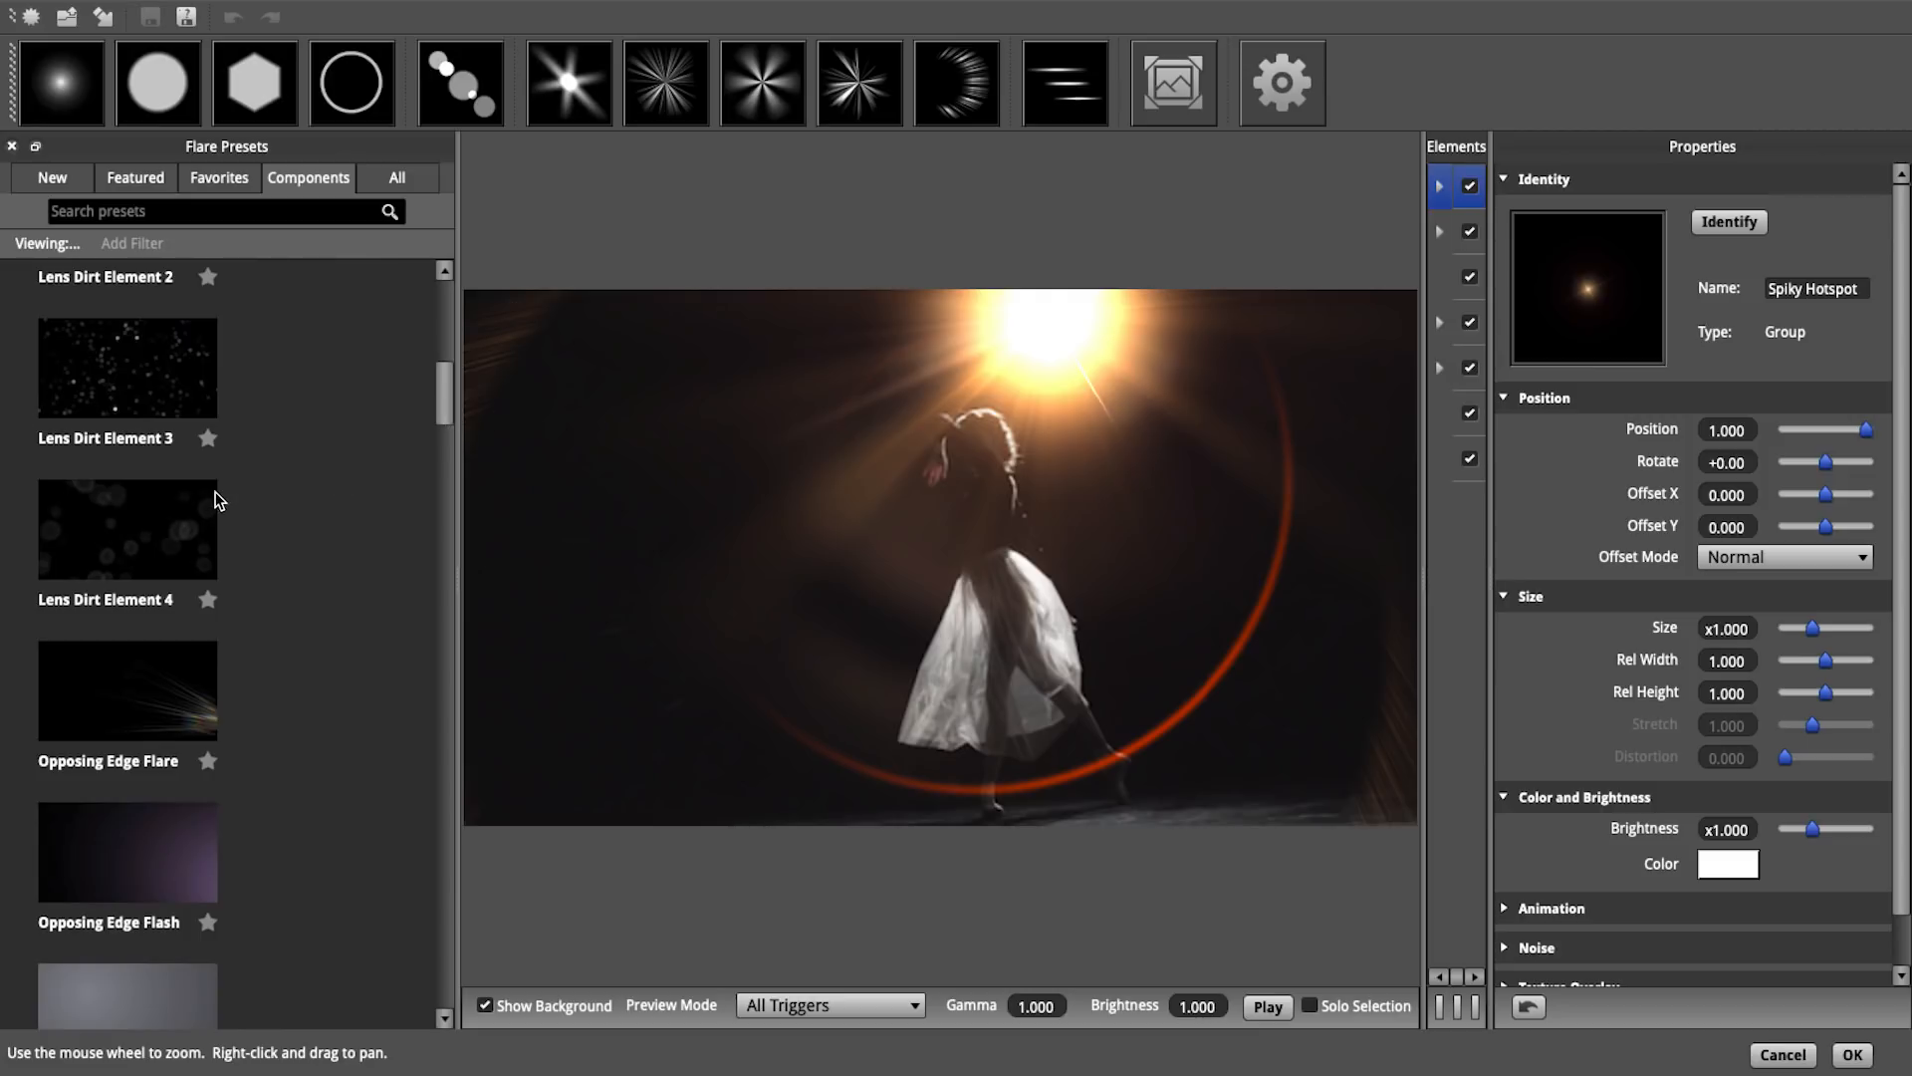
double_click(98, 529)
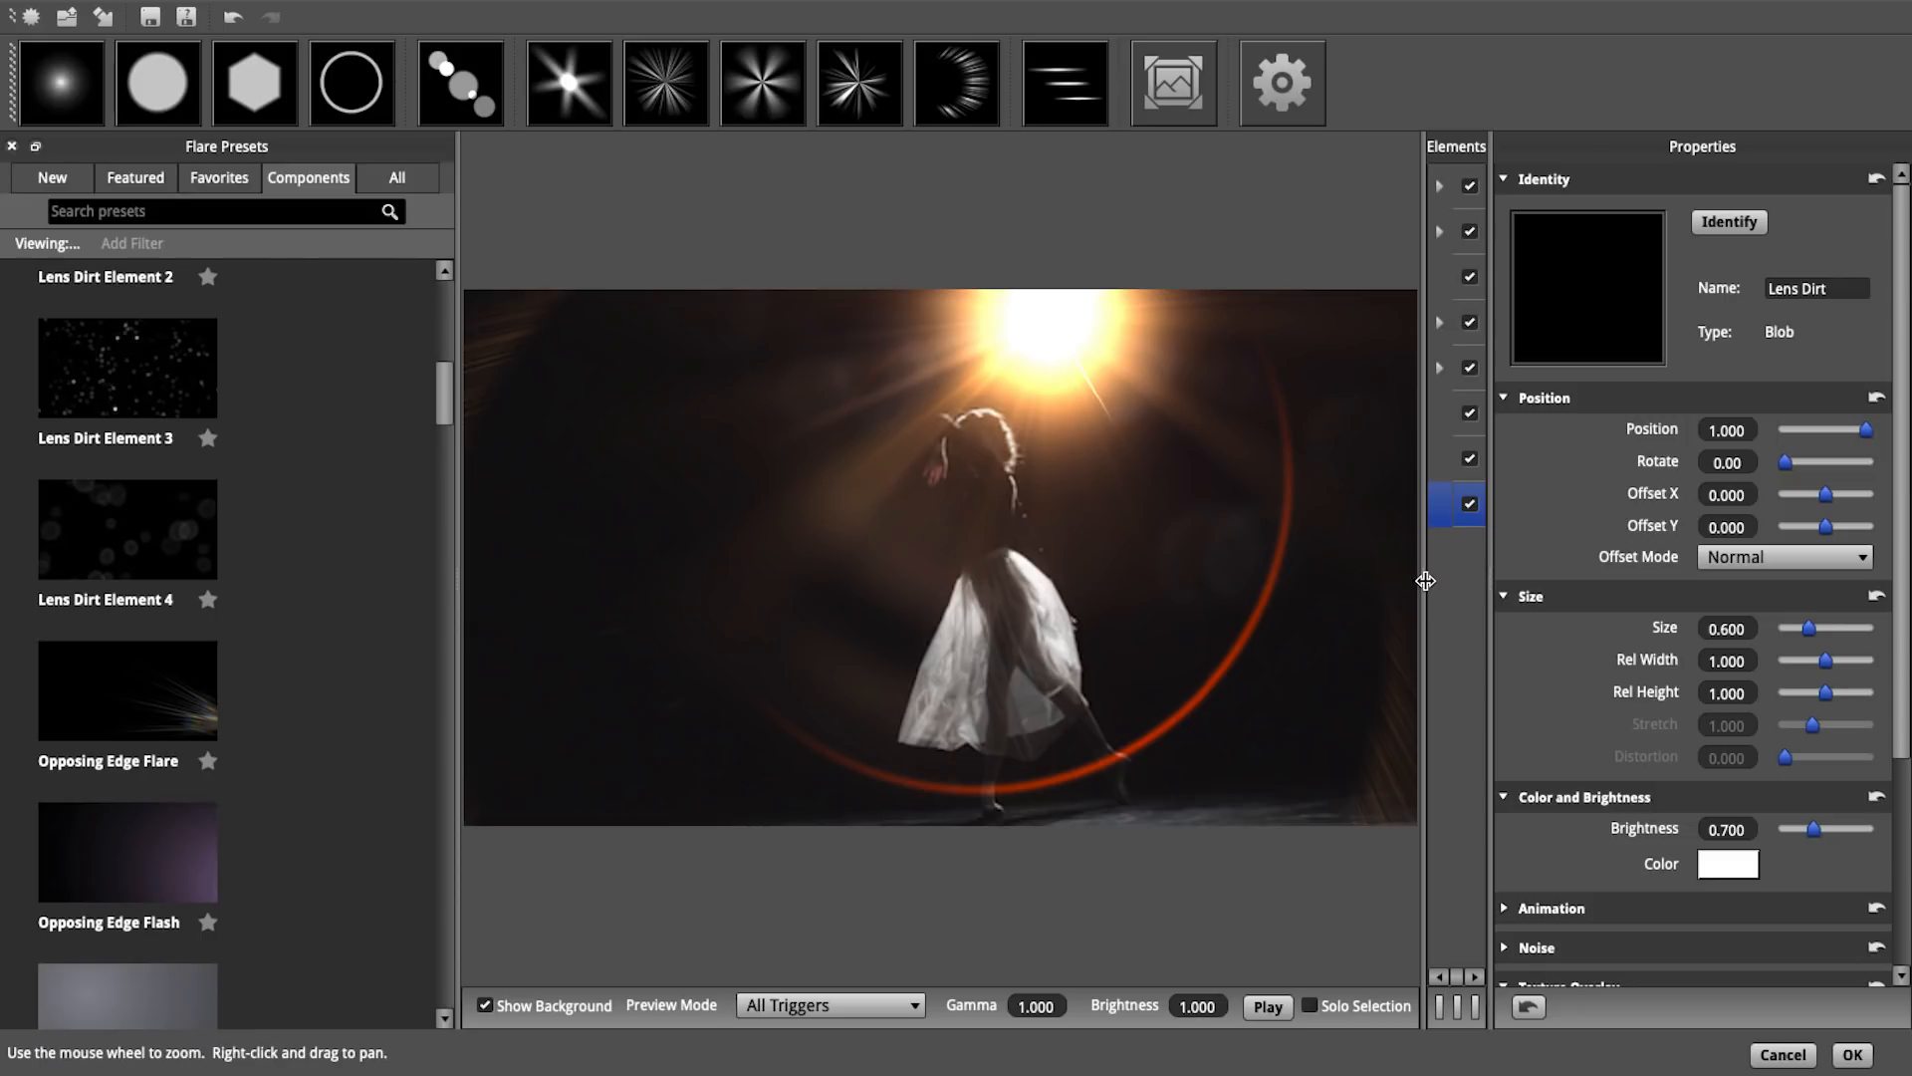
Widen the element list to show the names, and set the Lens Dirt element's Brightness to 0.400
left_click_drag(1425, 580, 1489, 580)
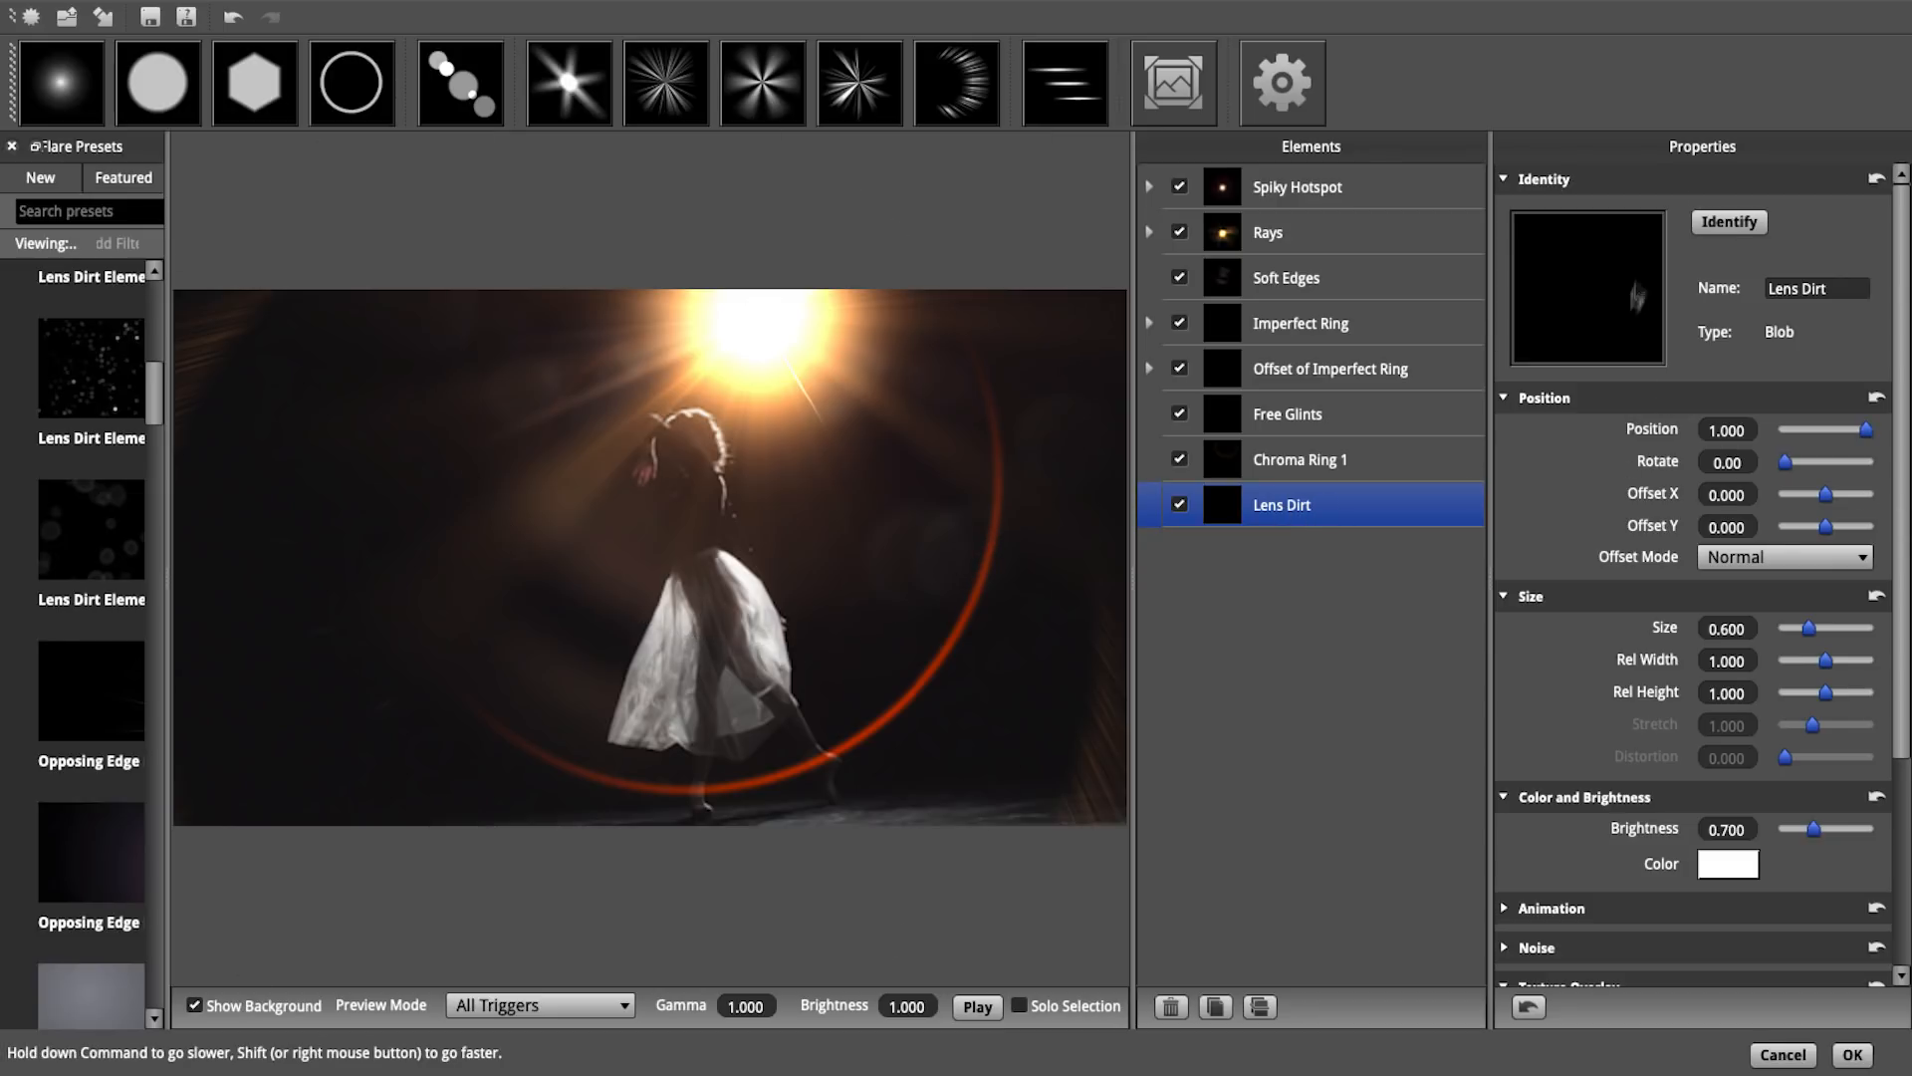
scroll(1902, 558, "down", 3)
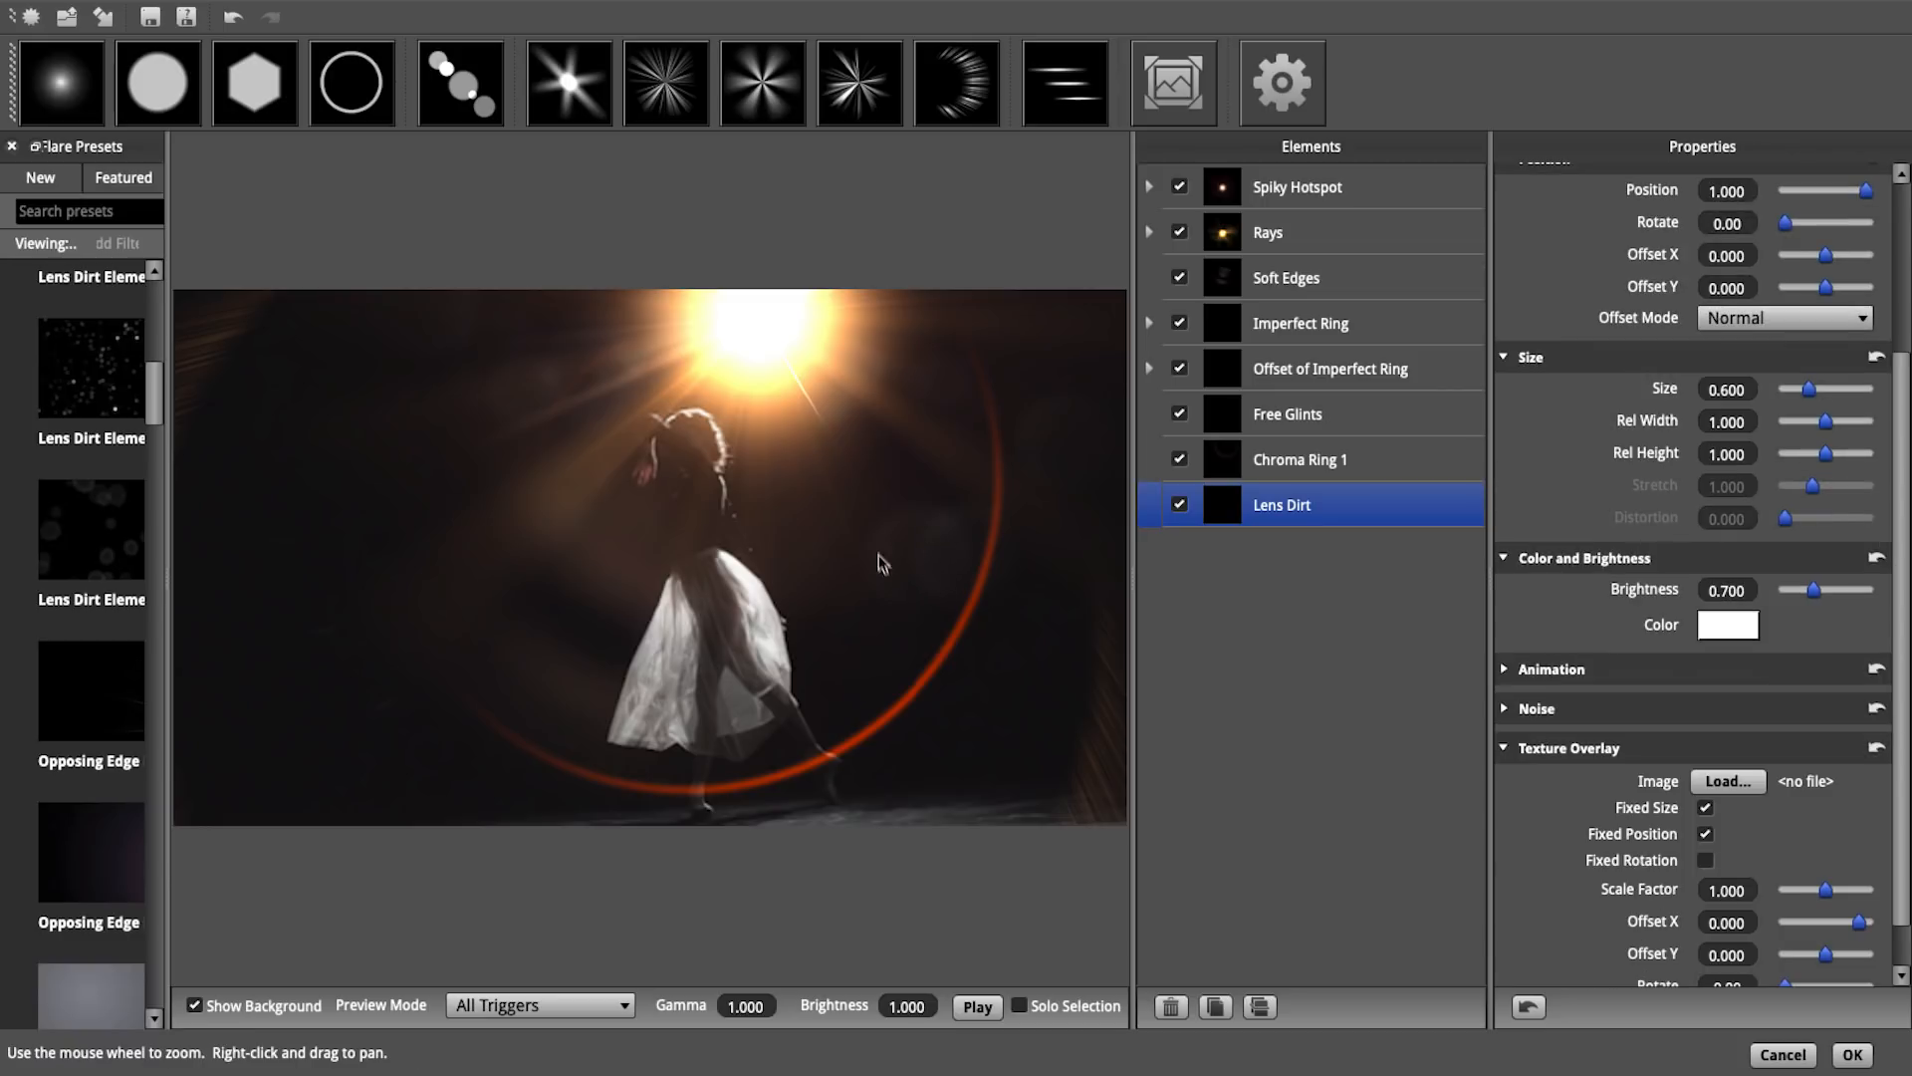
left_click(1718, 586)
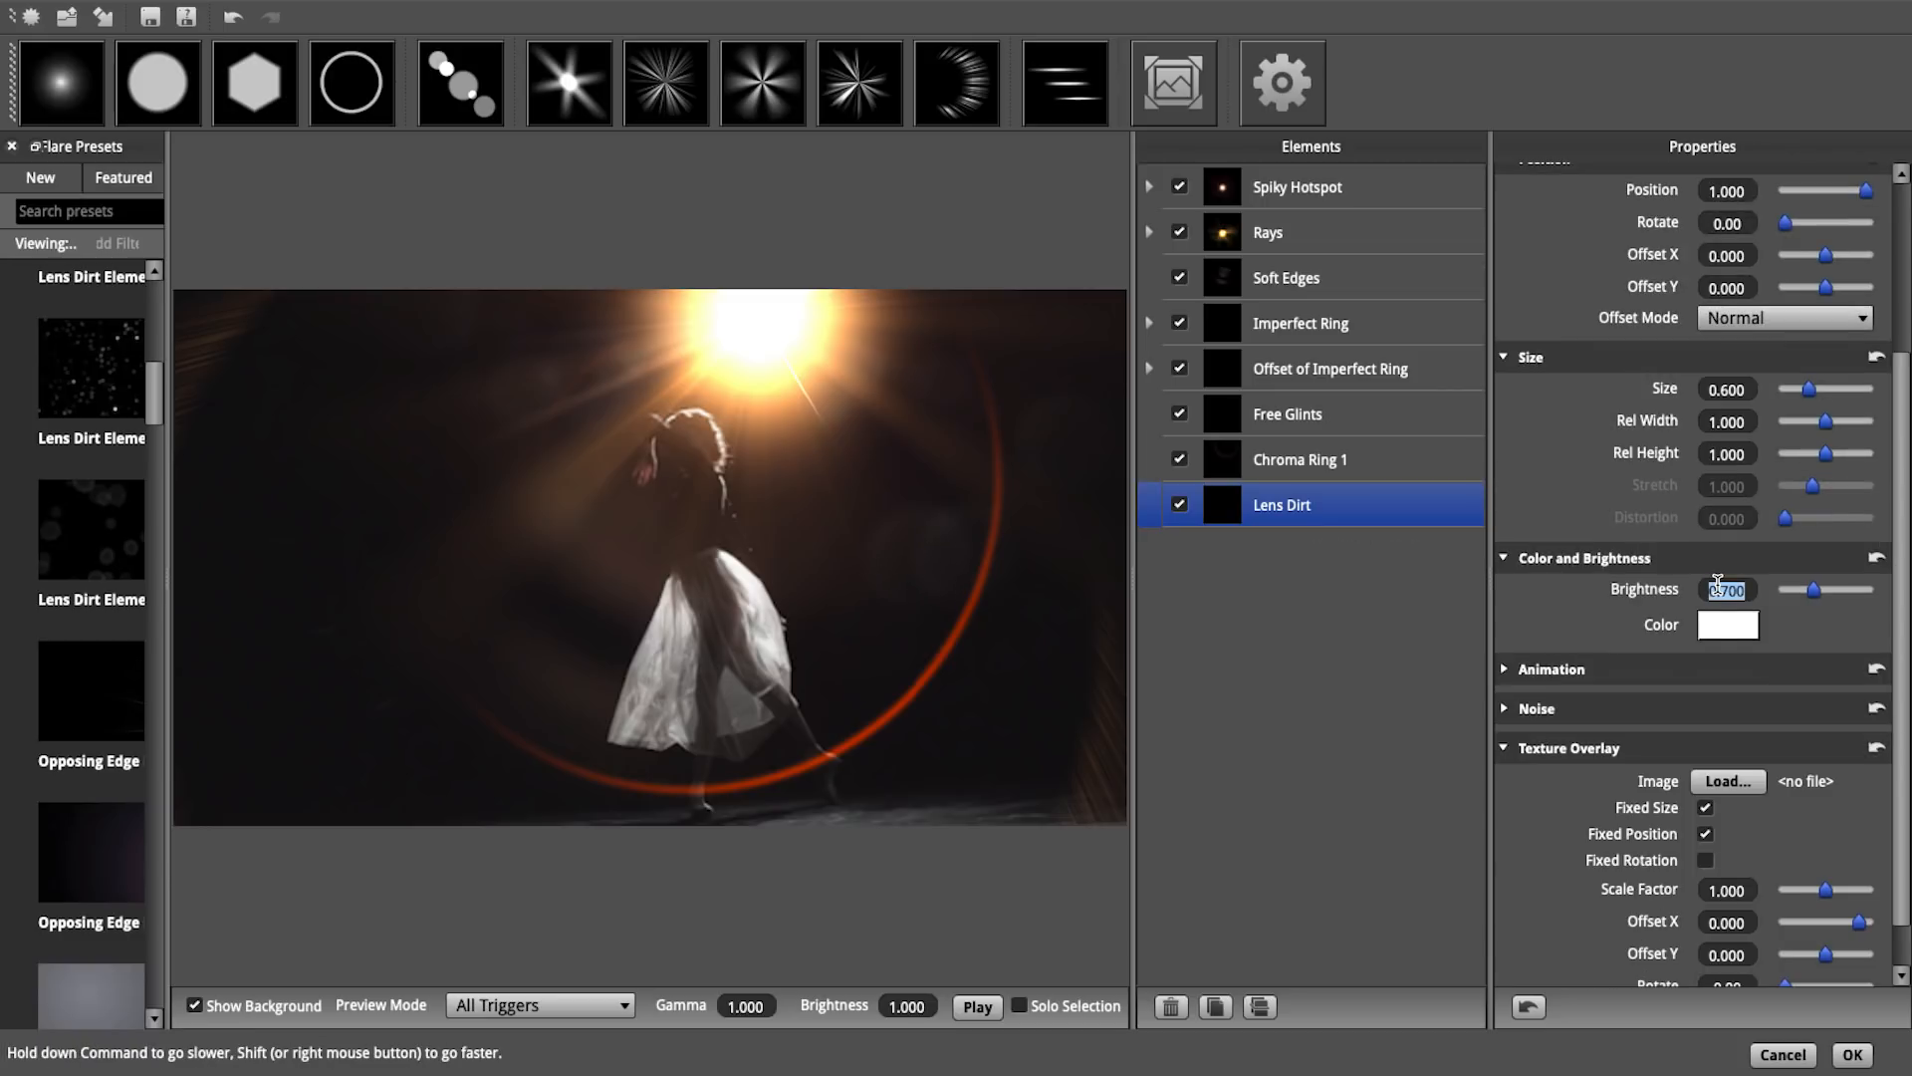
type("1.")
key("Return")
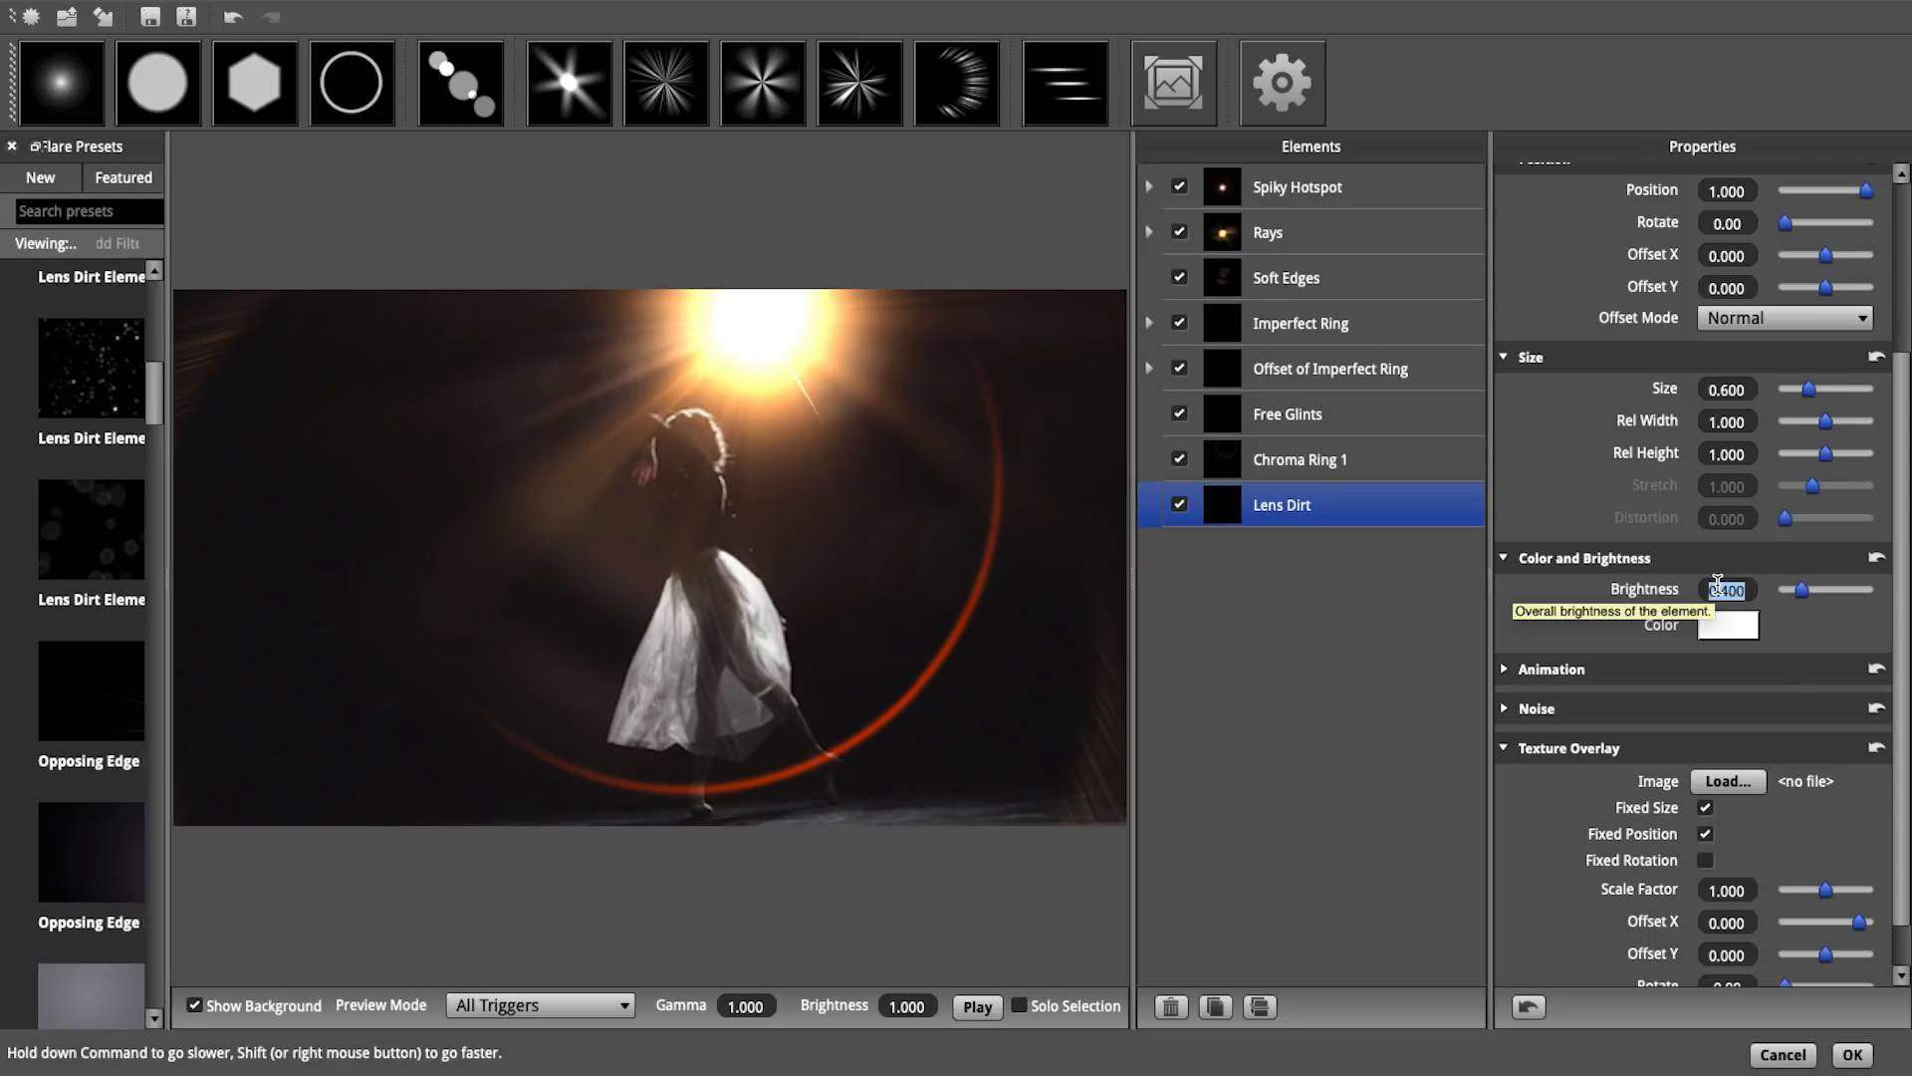
Accept the flare design and move the current time to 0:09:39:23 in the lens flare composition
left_click_drag(1128, 562, 1287, 591)
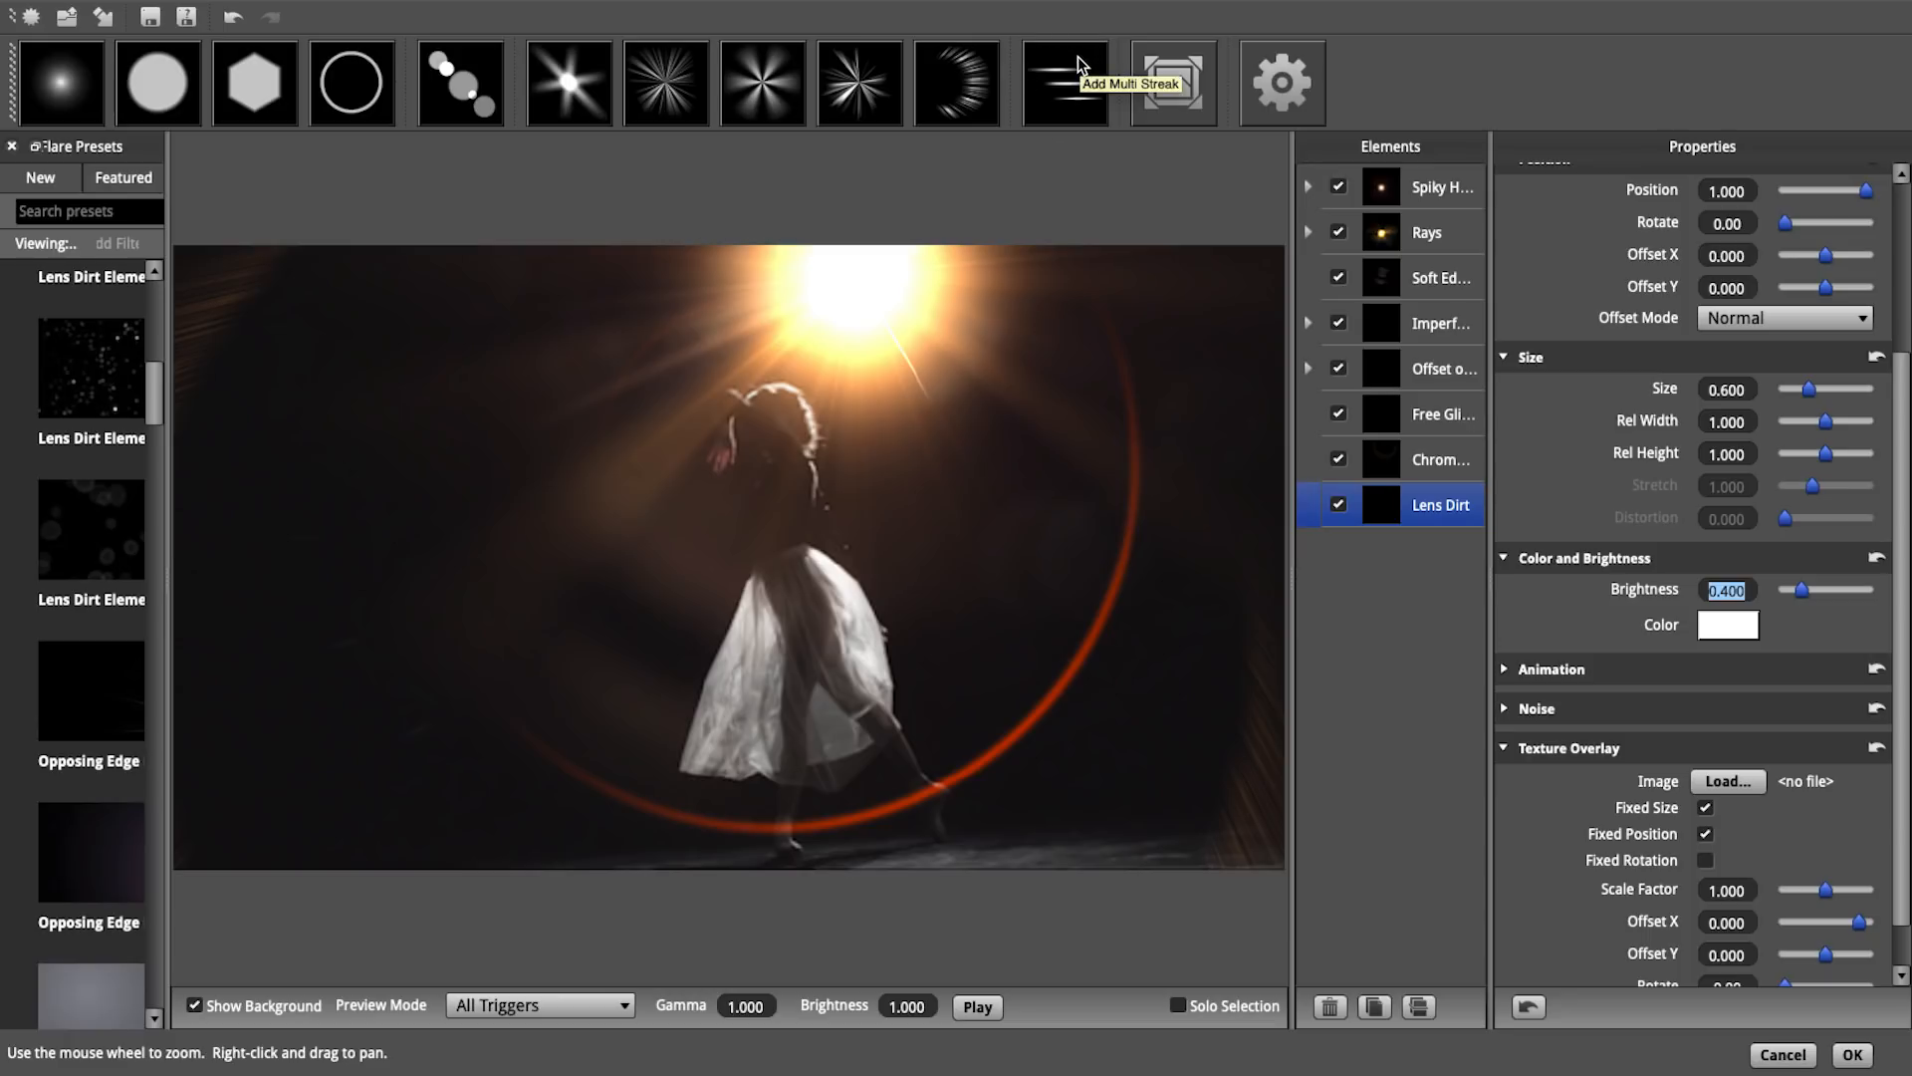
left_click(1857, 1056)
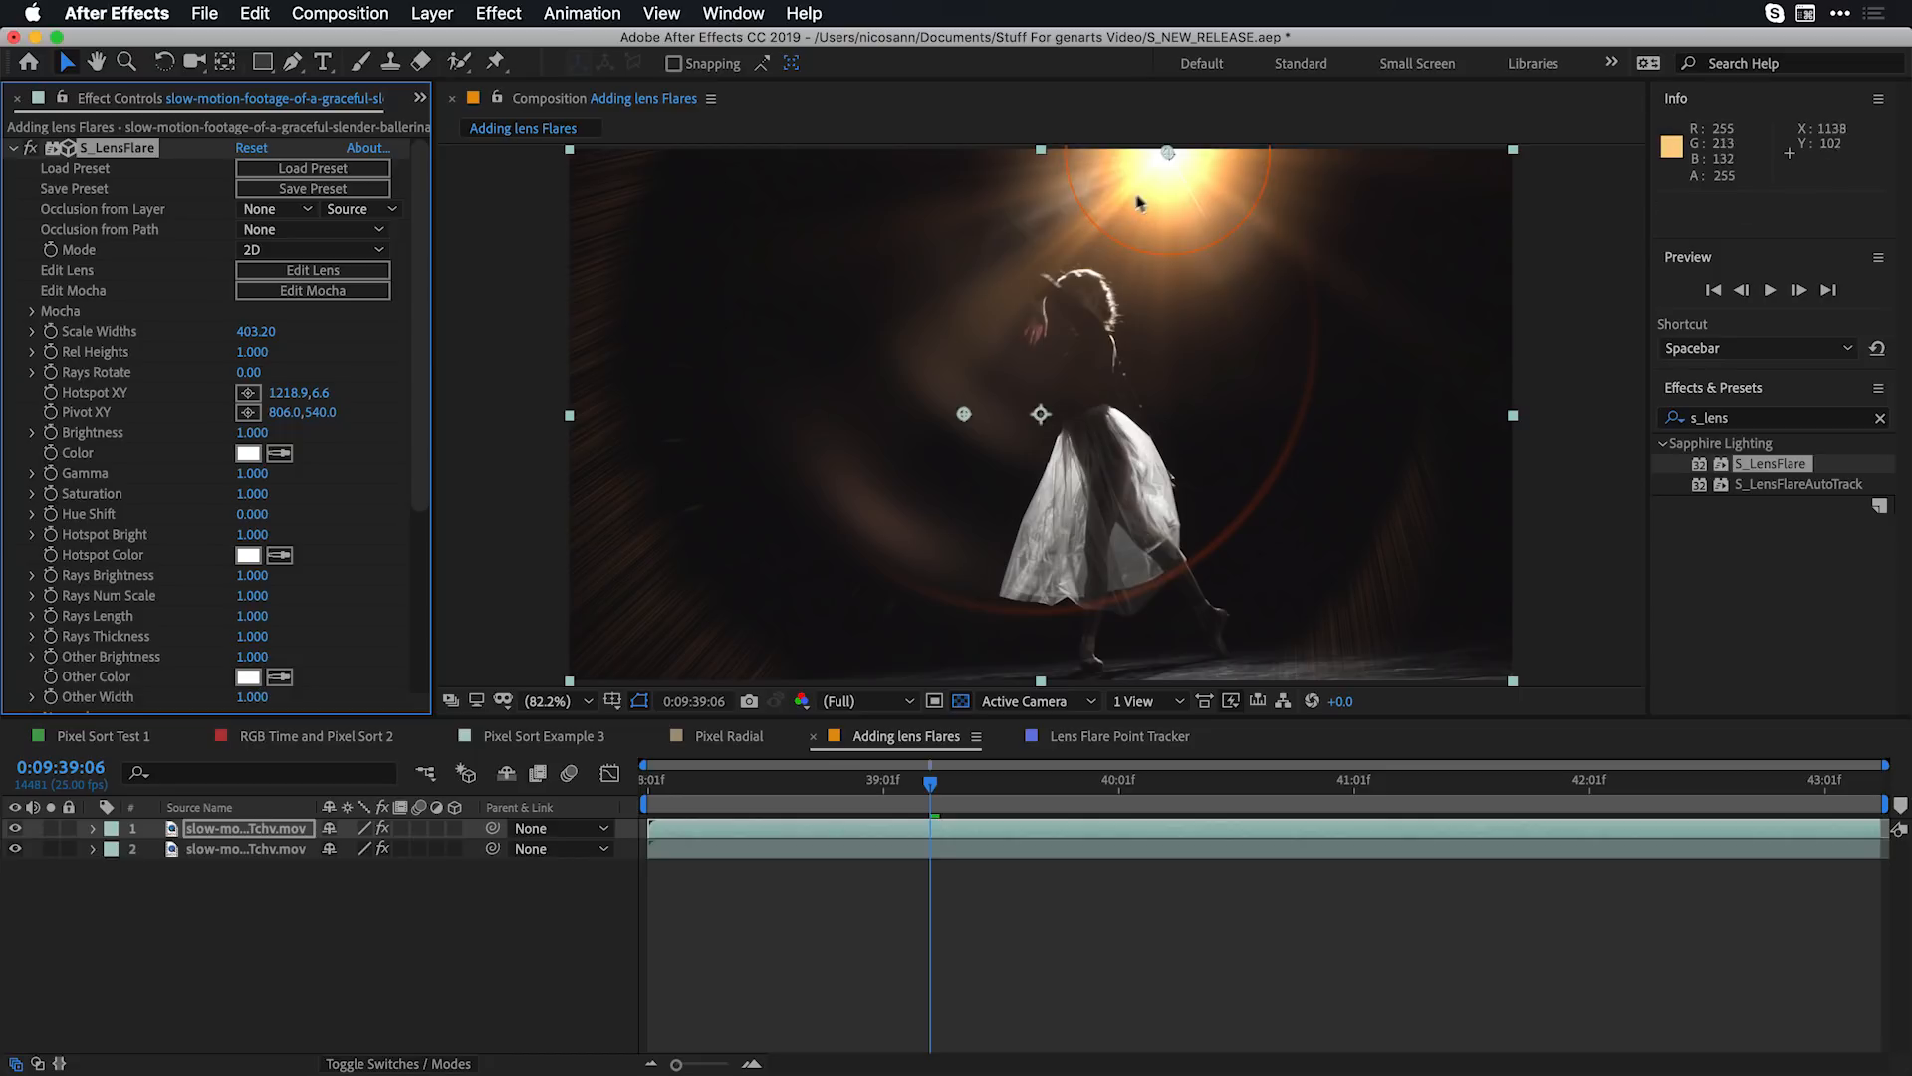
left_click_drag(930, 784, 1097, 806)
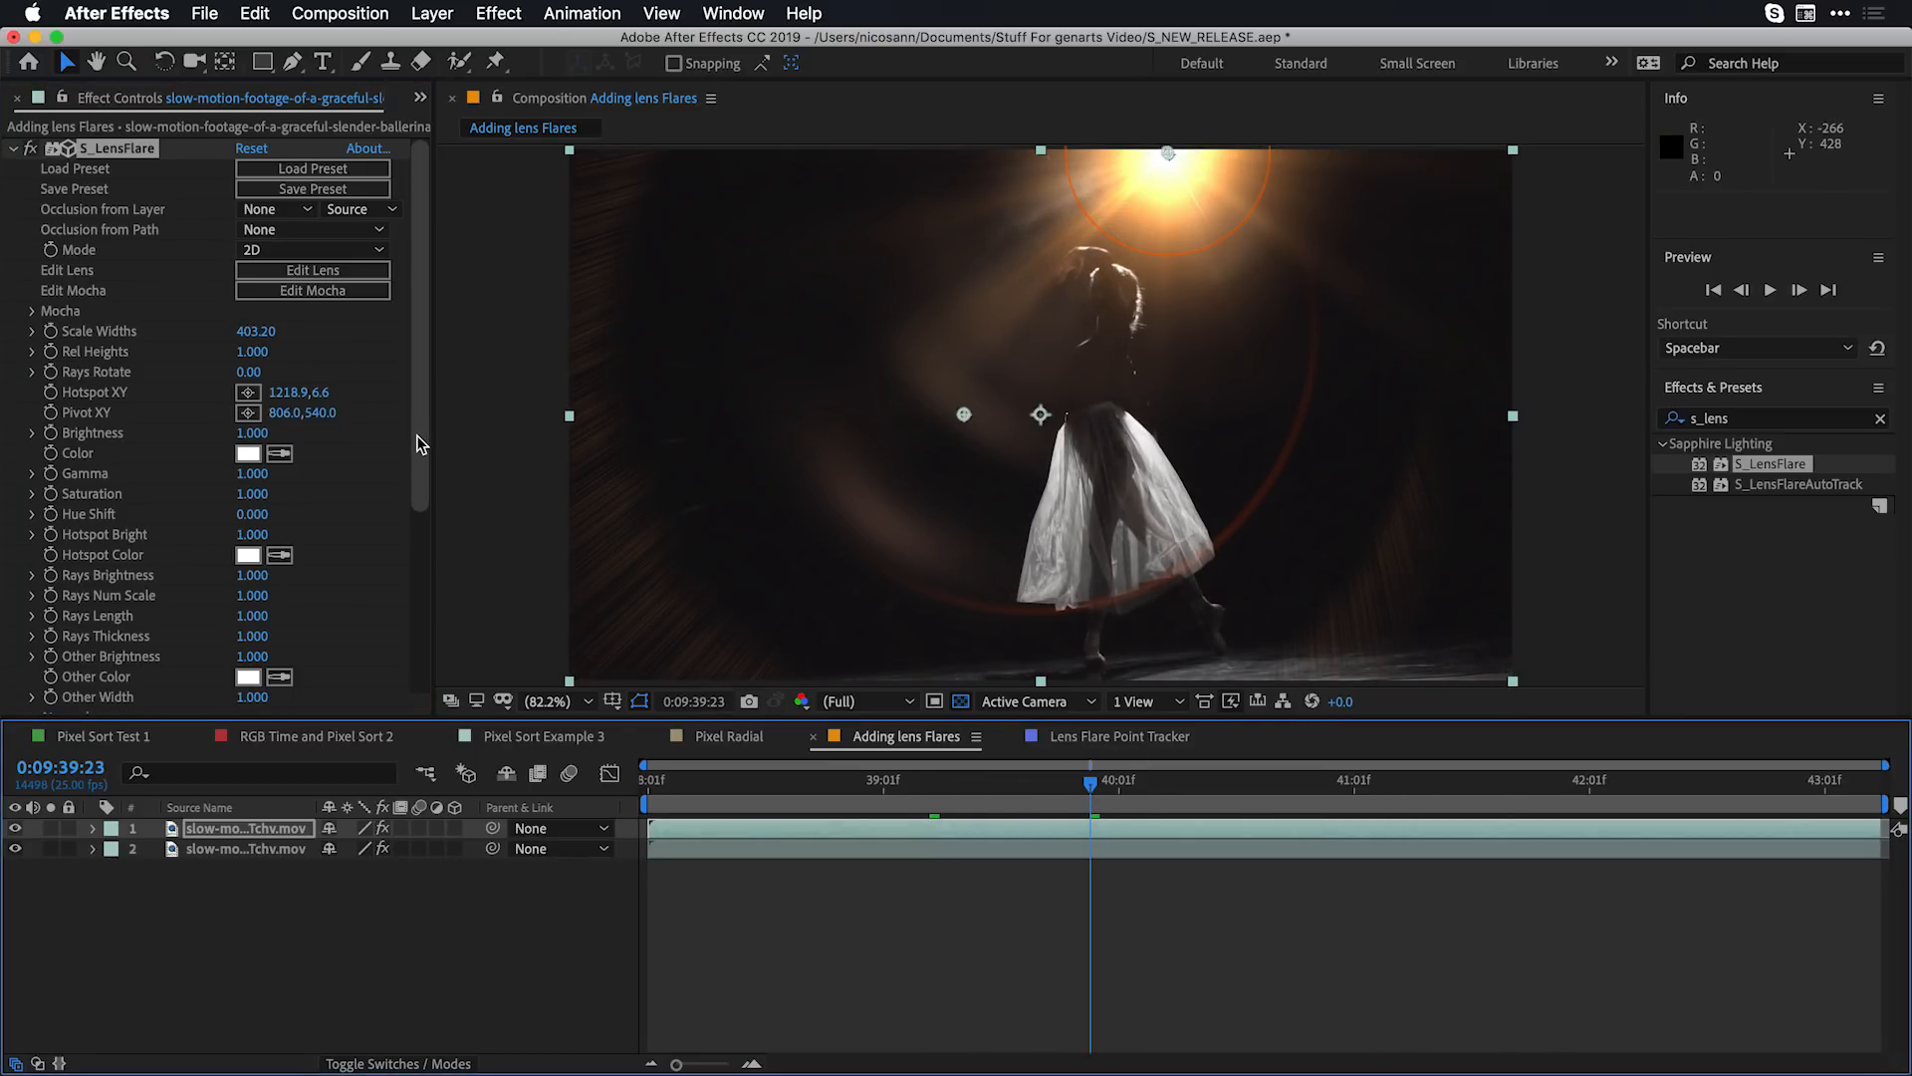
scroll(418, 444, "down", 5)
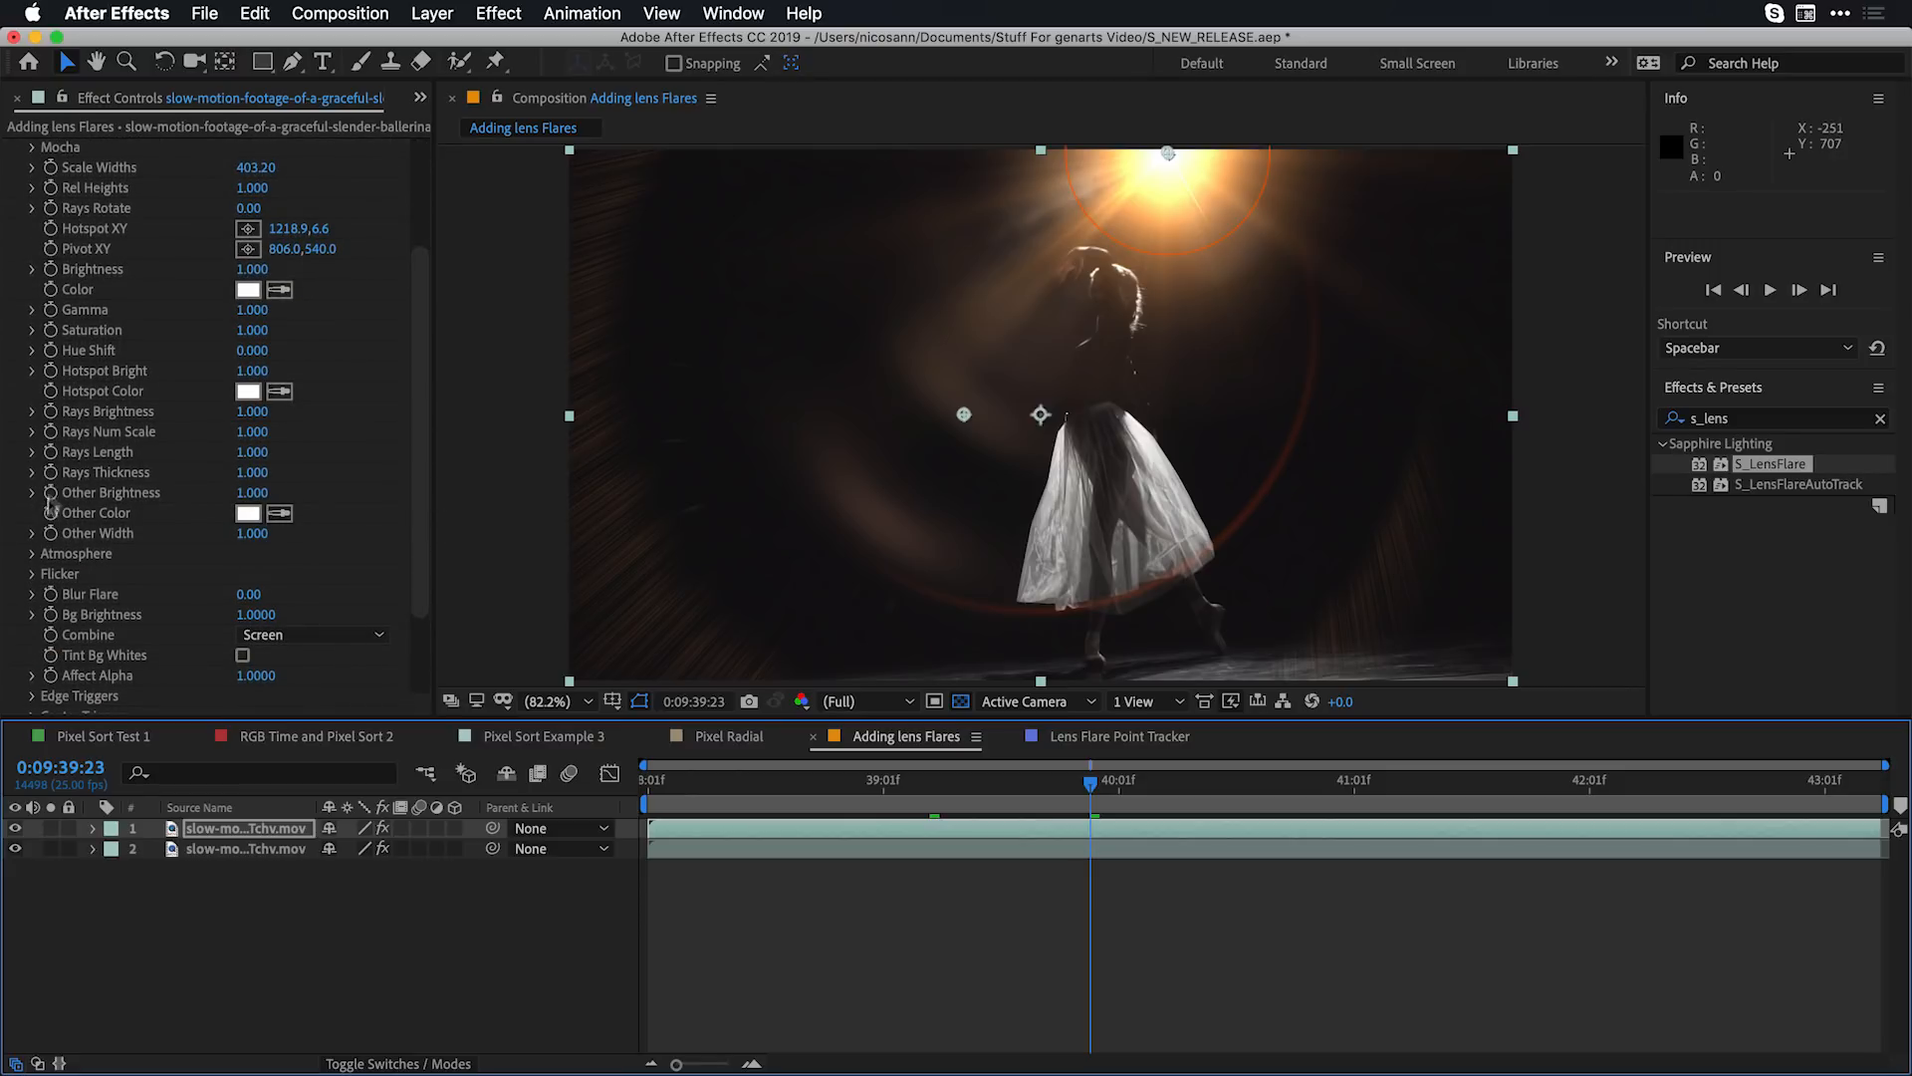
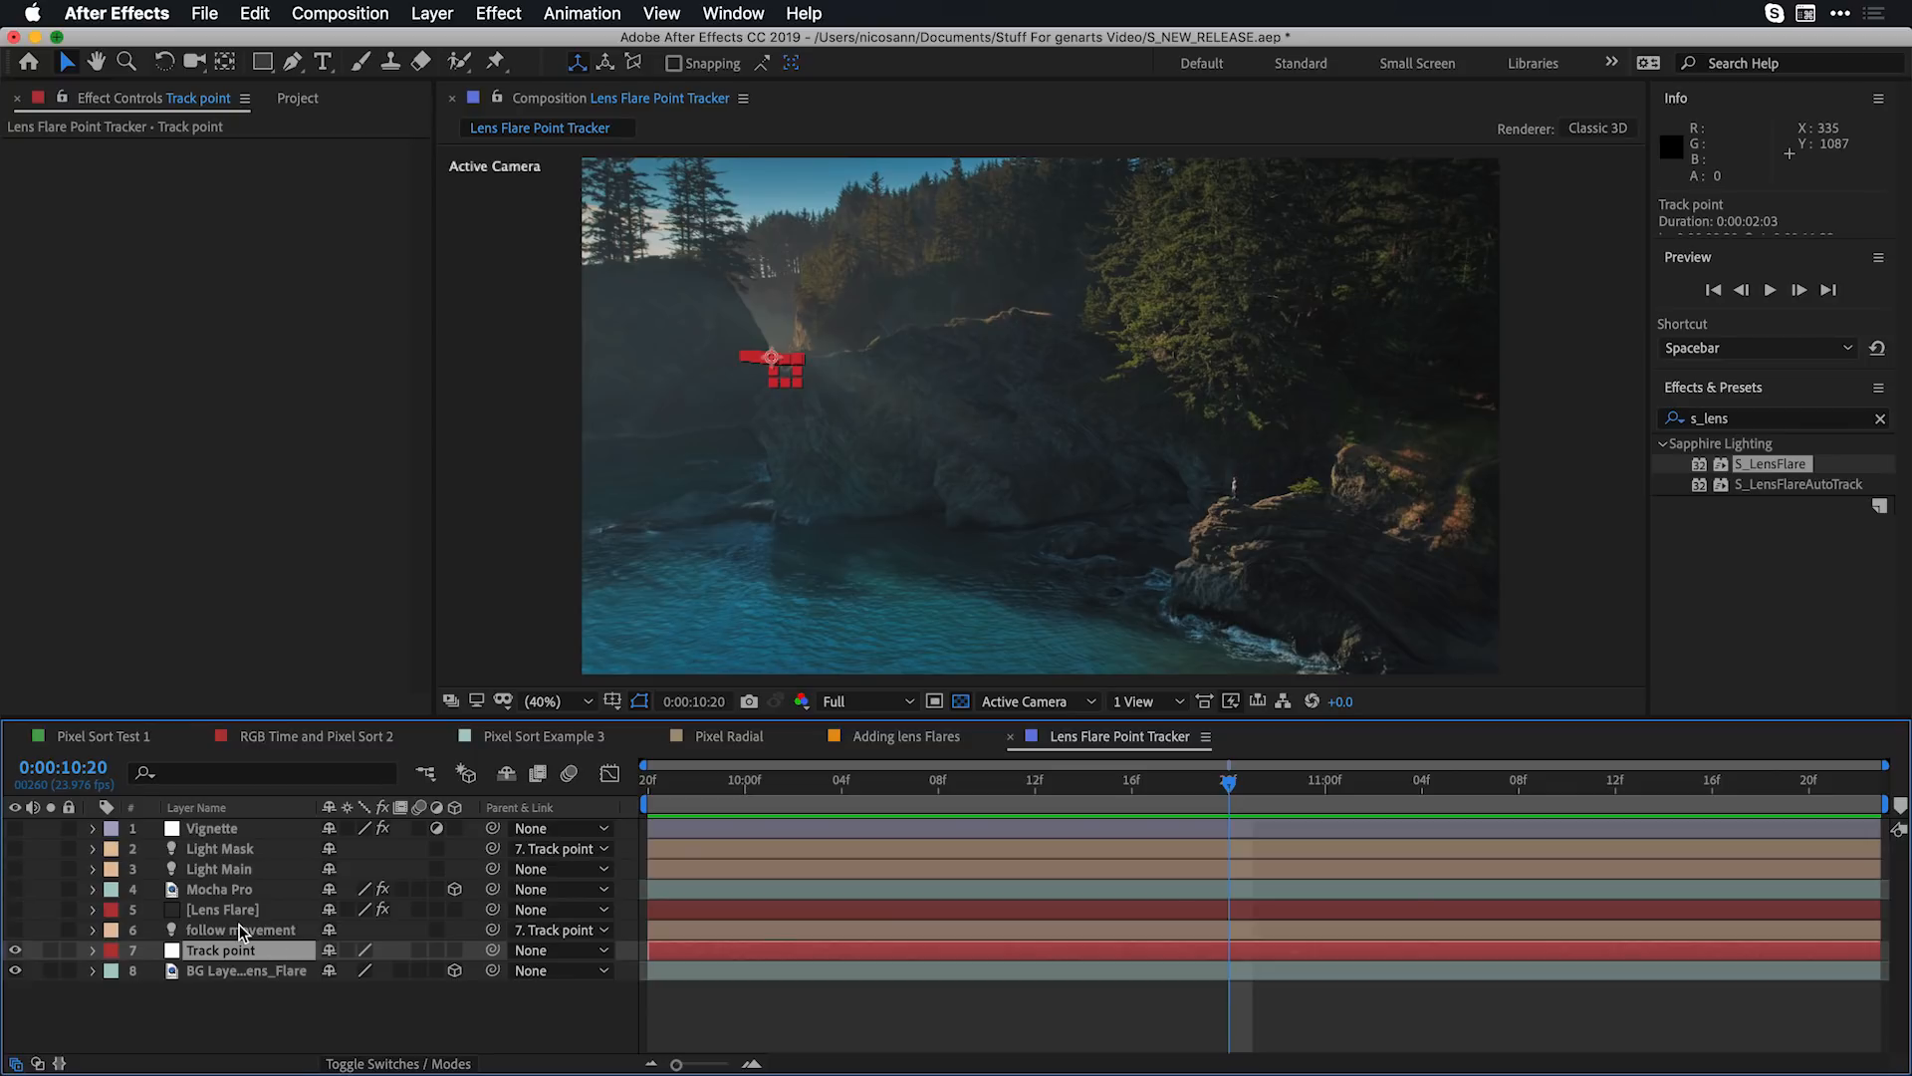
Make the follow movement light and the Lens Flare layer visible, with the current time at 0:00:11:22
left_click(15, 930)
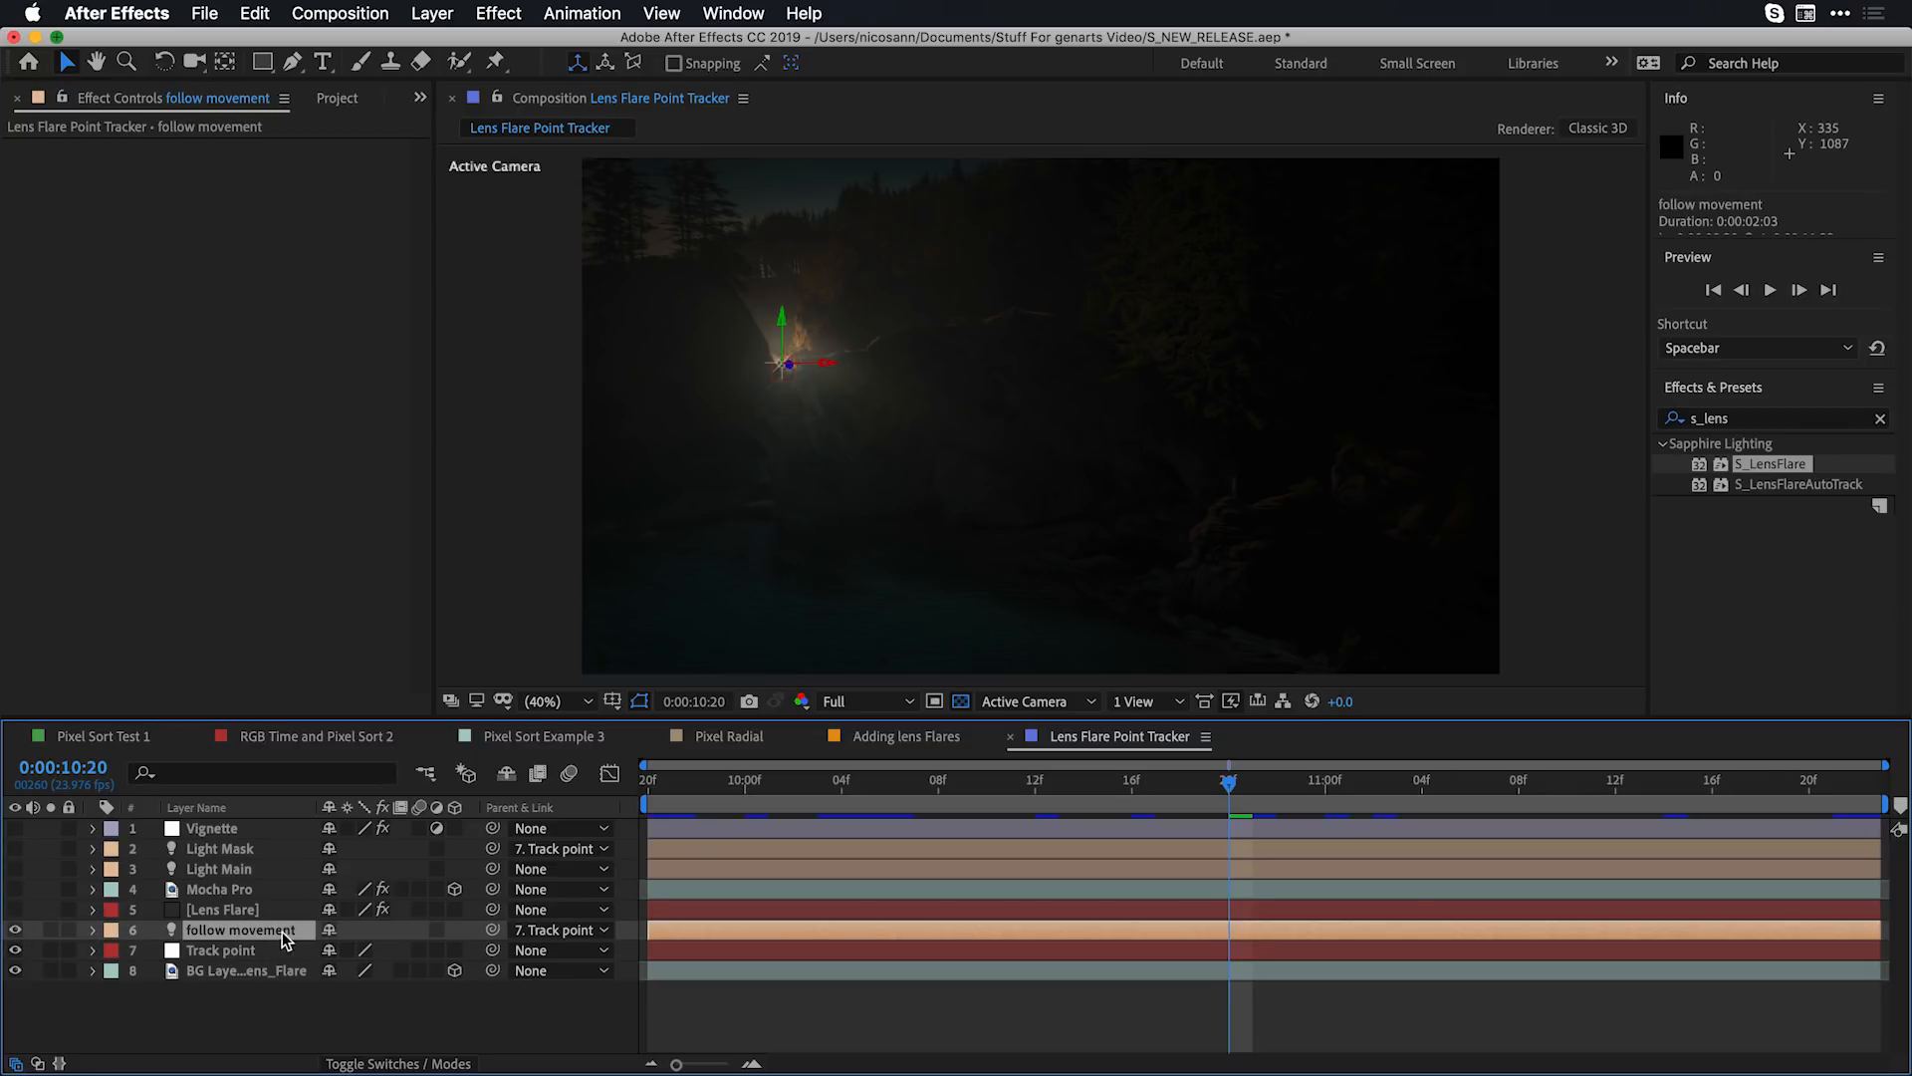
left_click_drag(814, 797, 1859, 787)
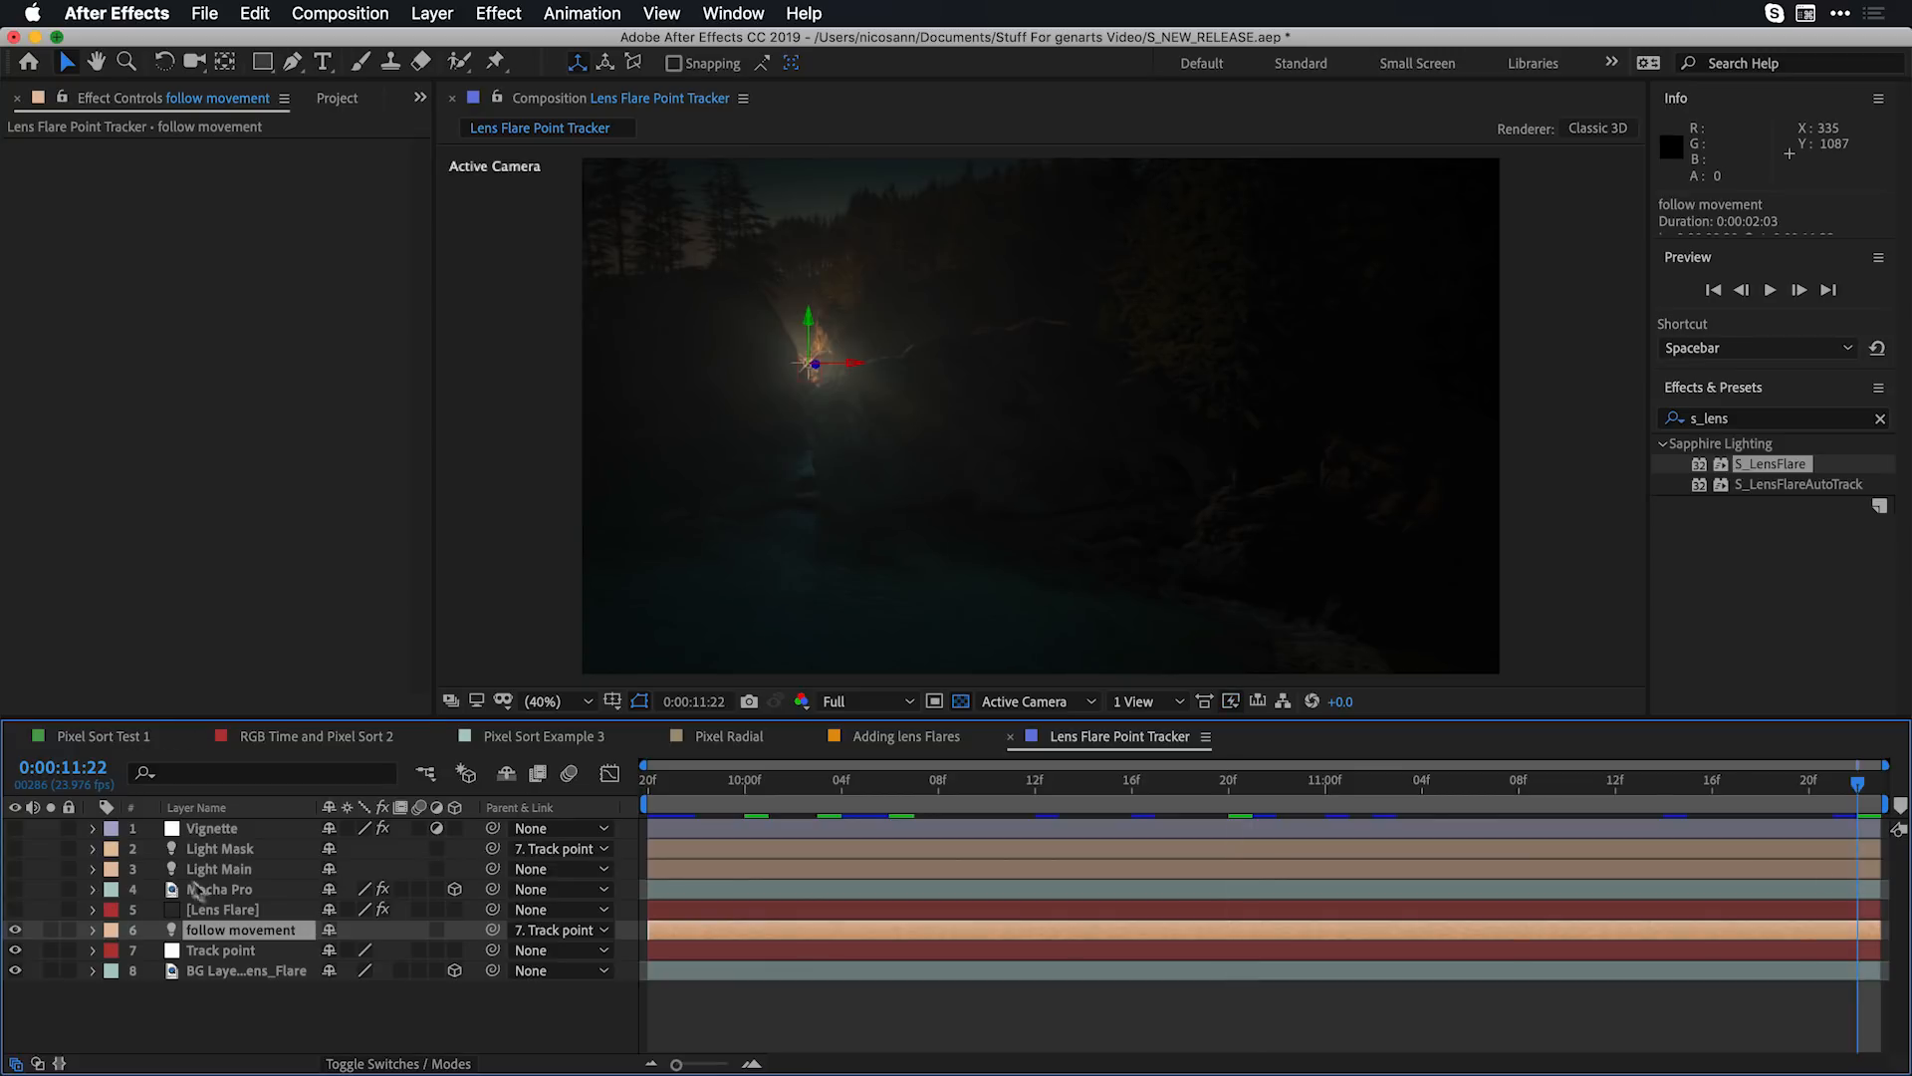
left_click(228, 910)
left_click(14, 910)
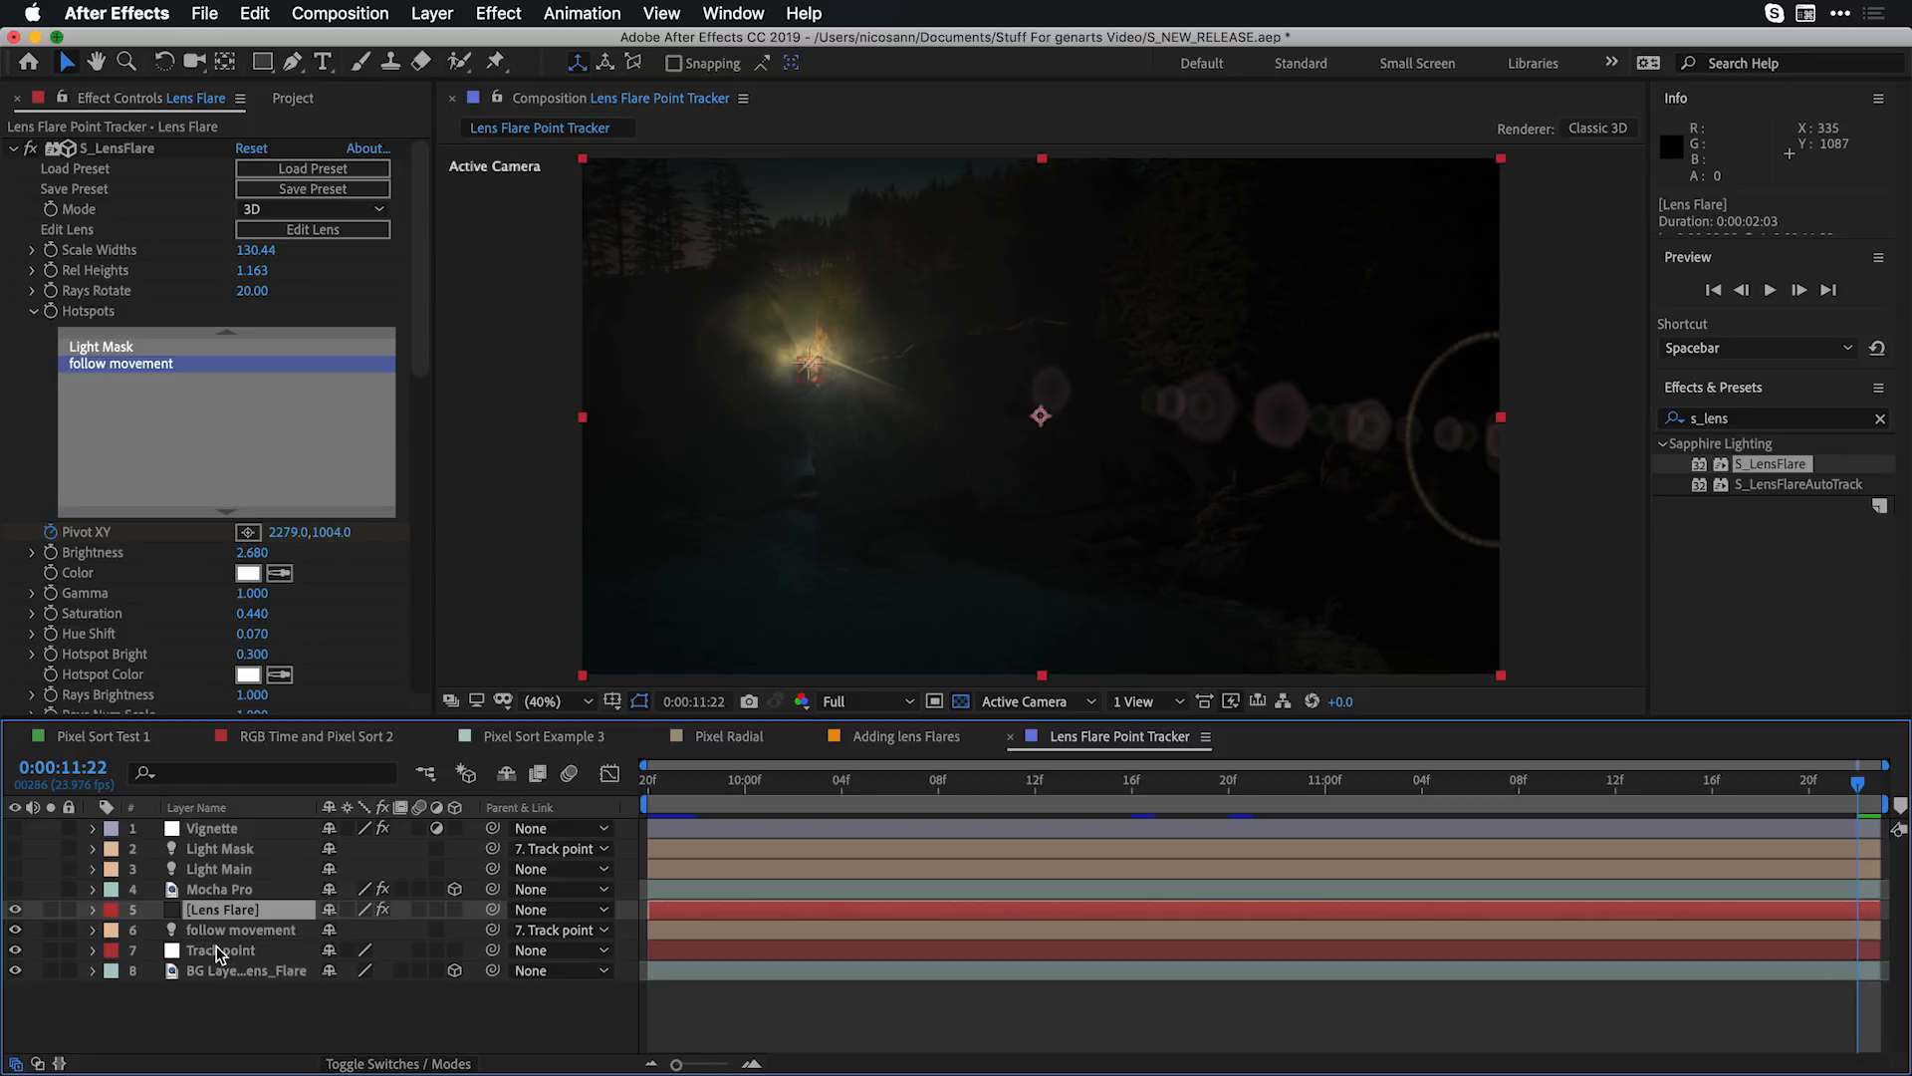
Make the Mocha Pro, Light Main, Light Mask and Vignette layers visible, and preview the finished composition full screen
left_click(218, 890)
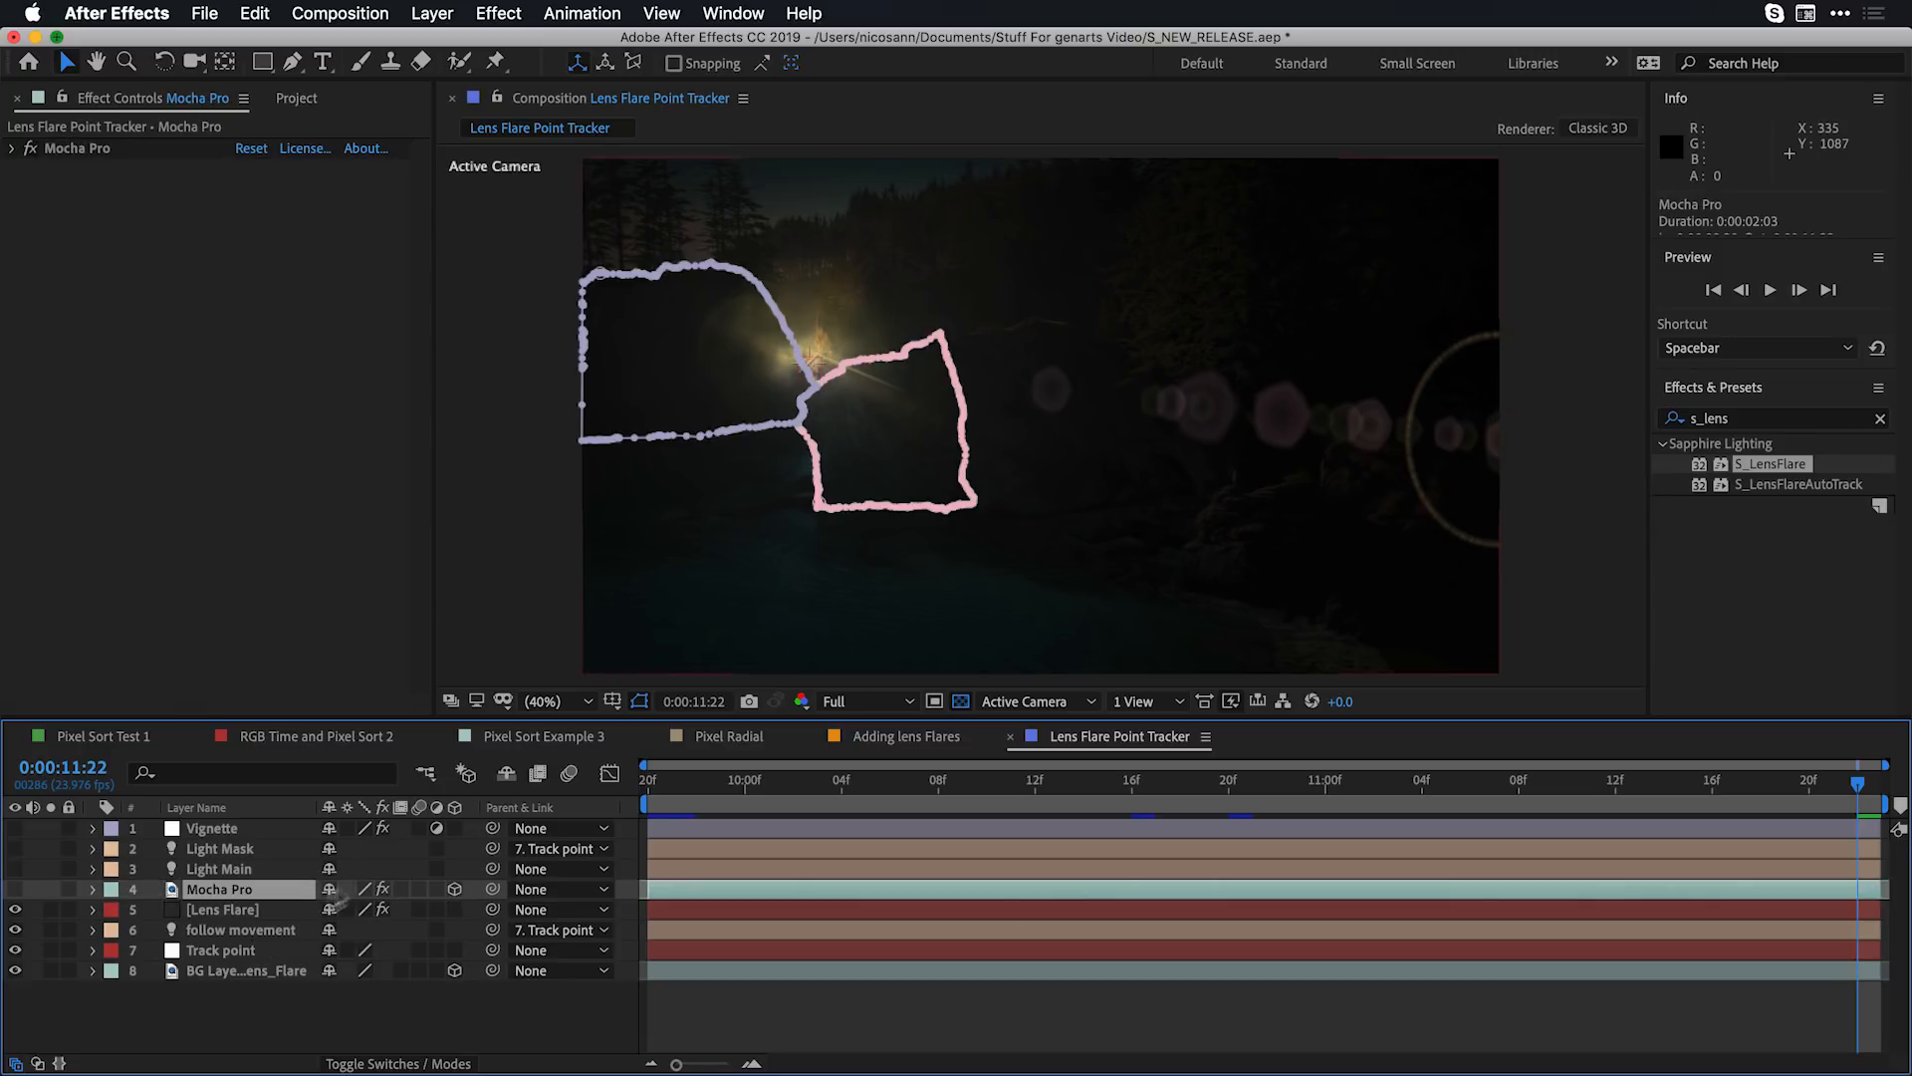
left_click(14, 889)
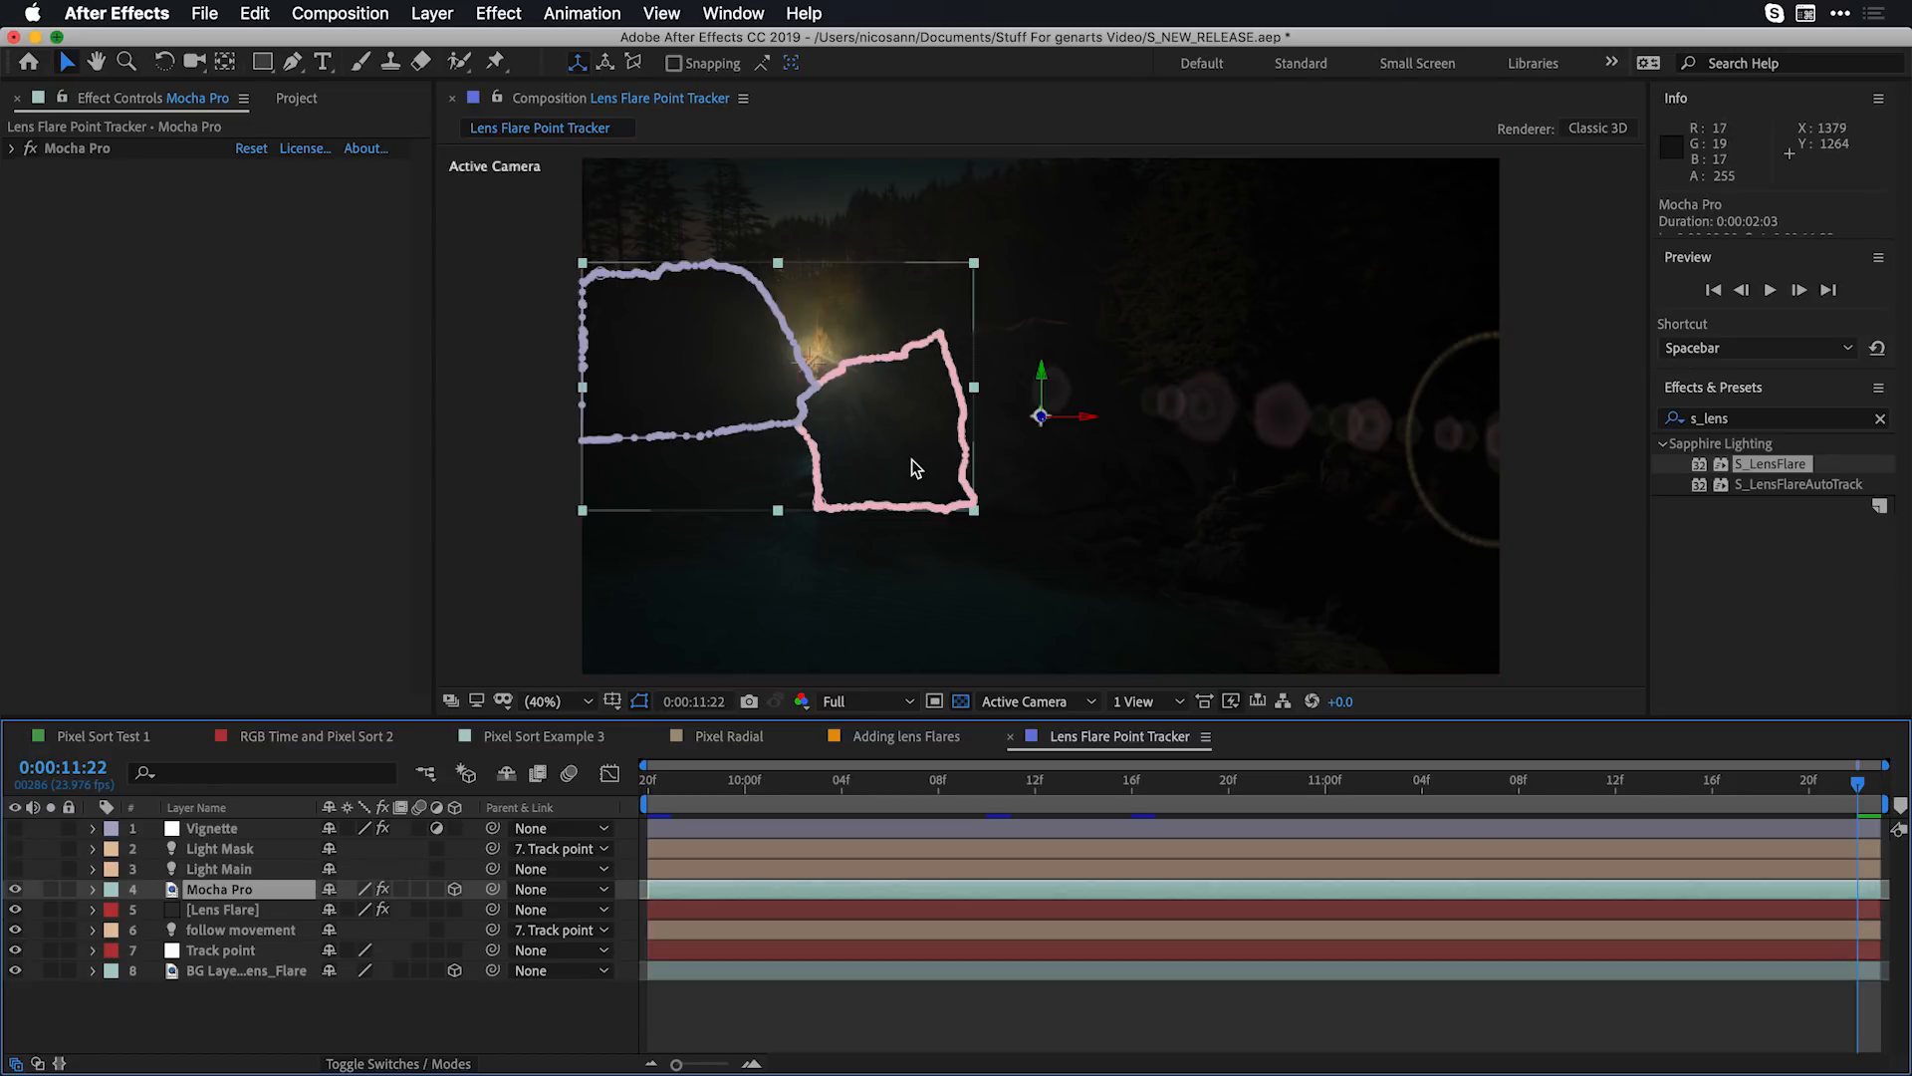
left_click_drag(14, 869, 15, 844)
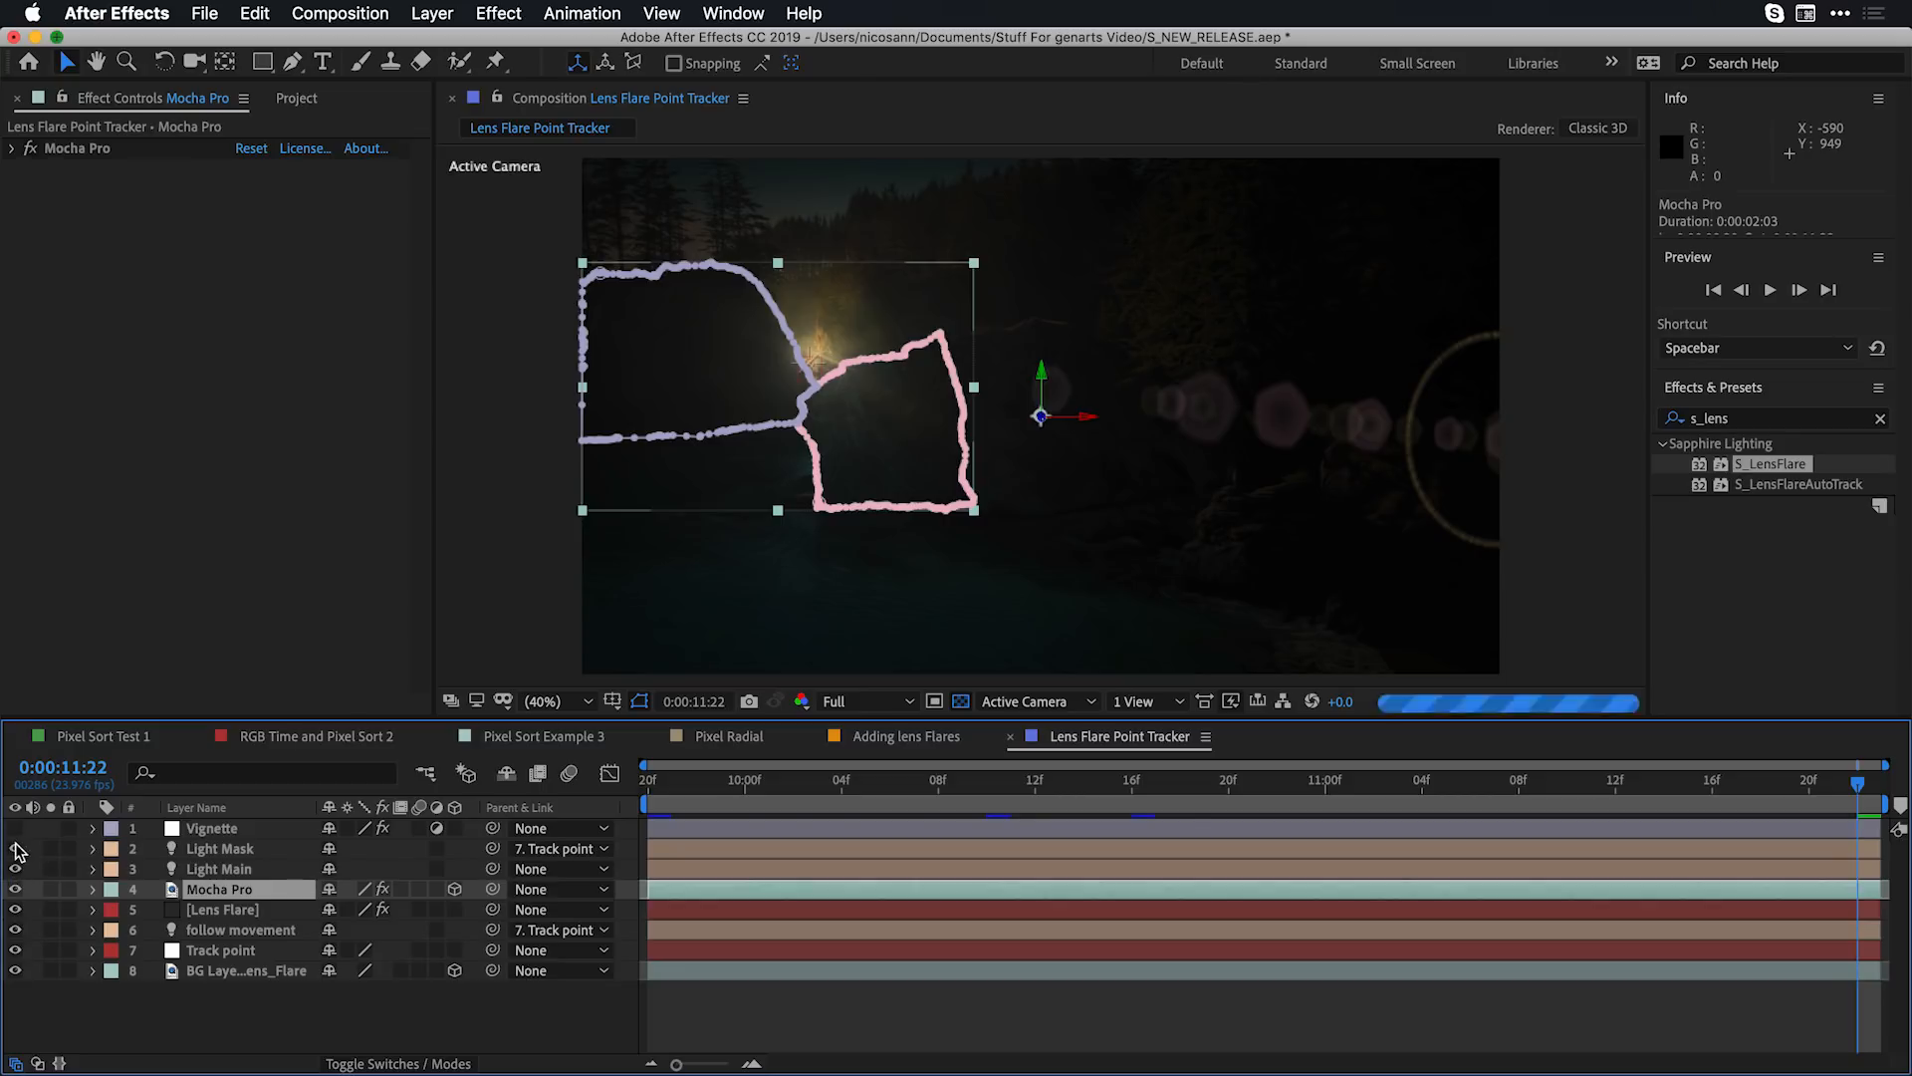
left_click(15, 830)
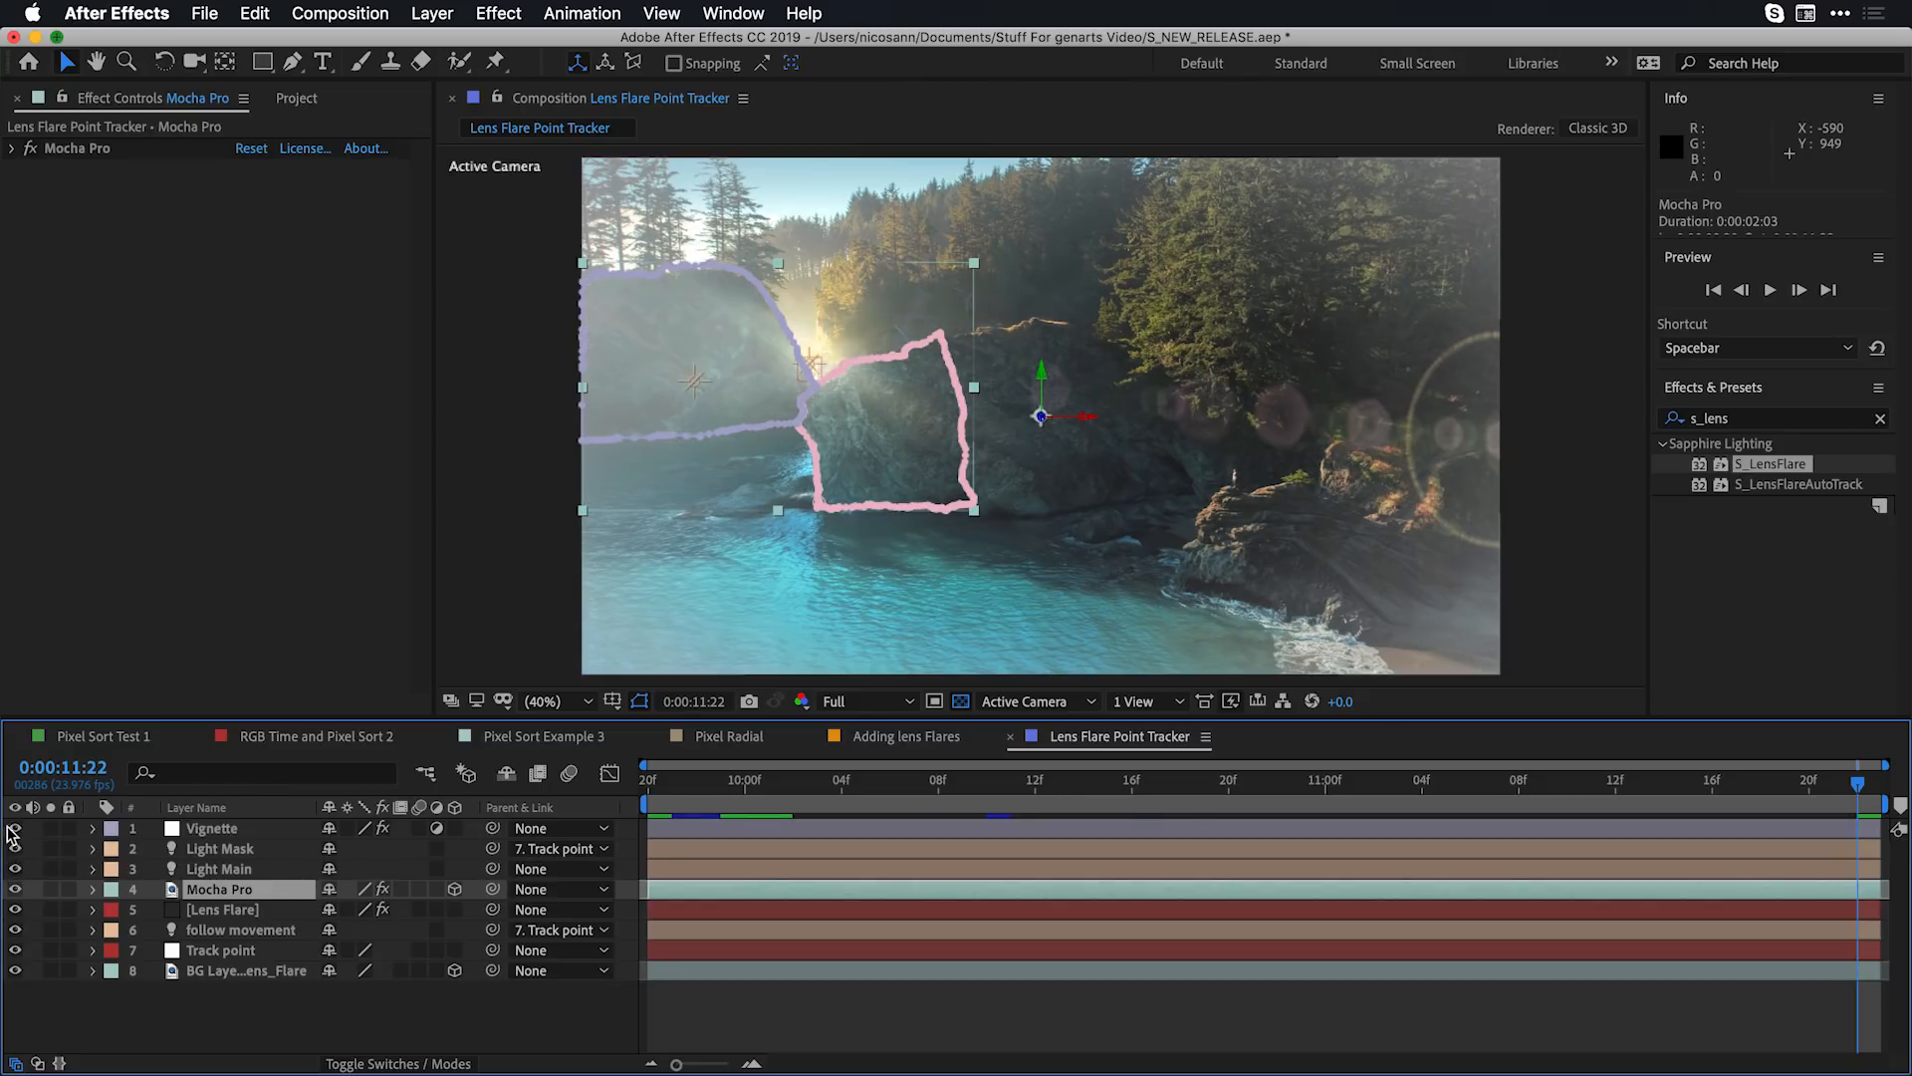
key("space")
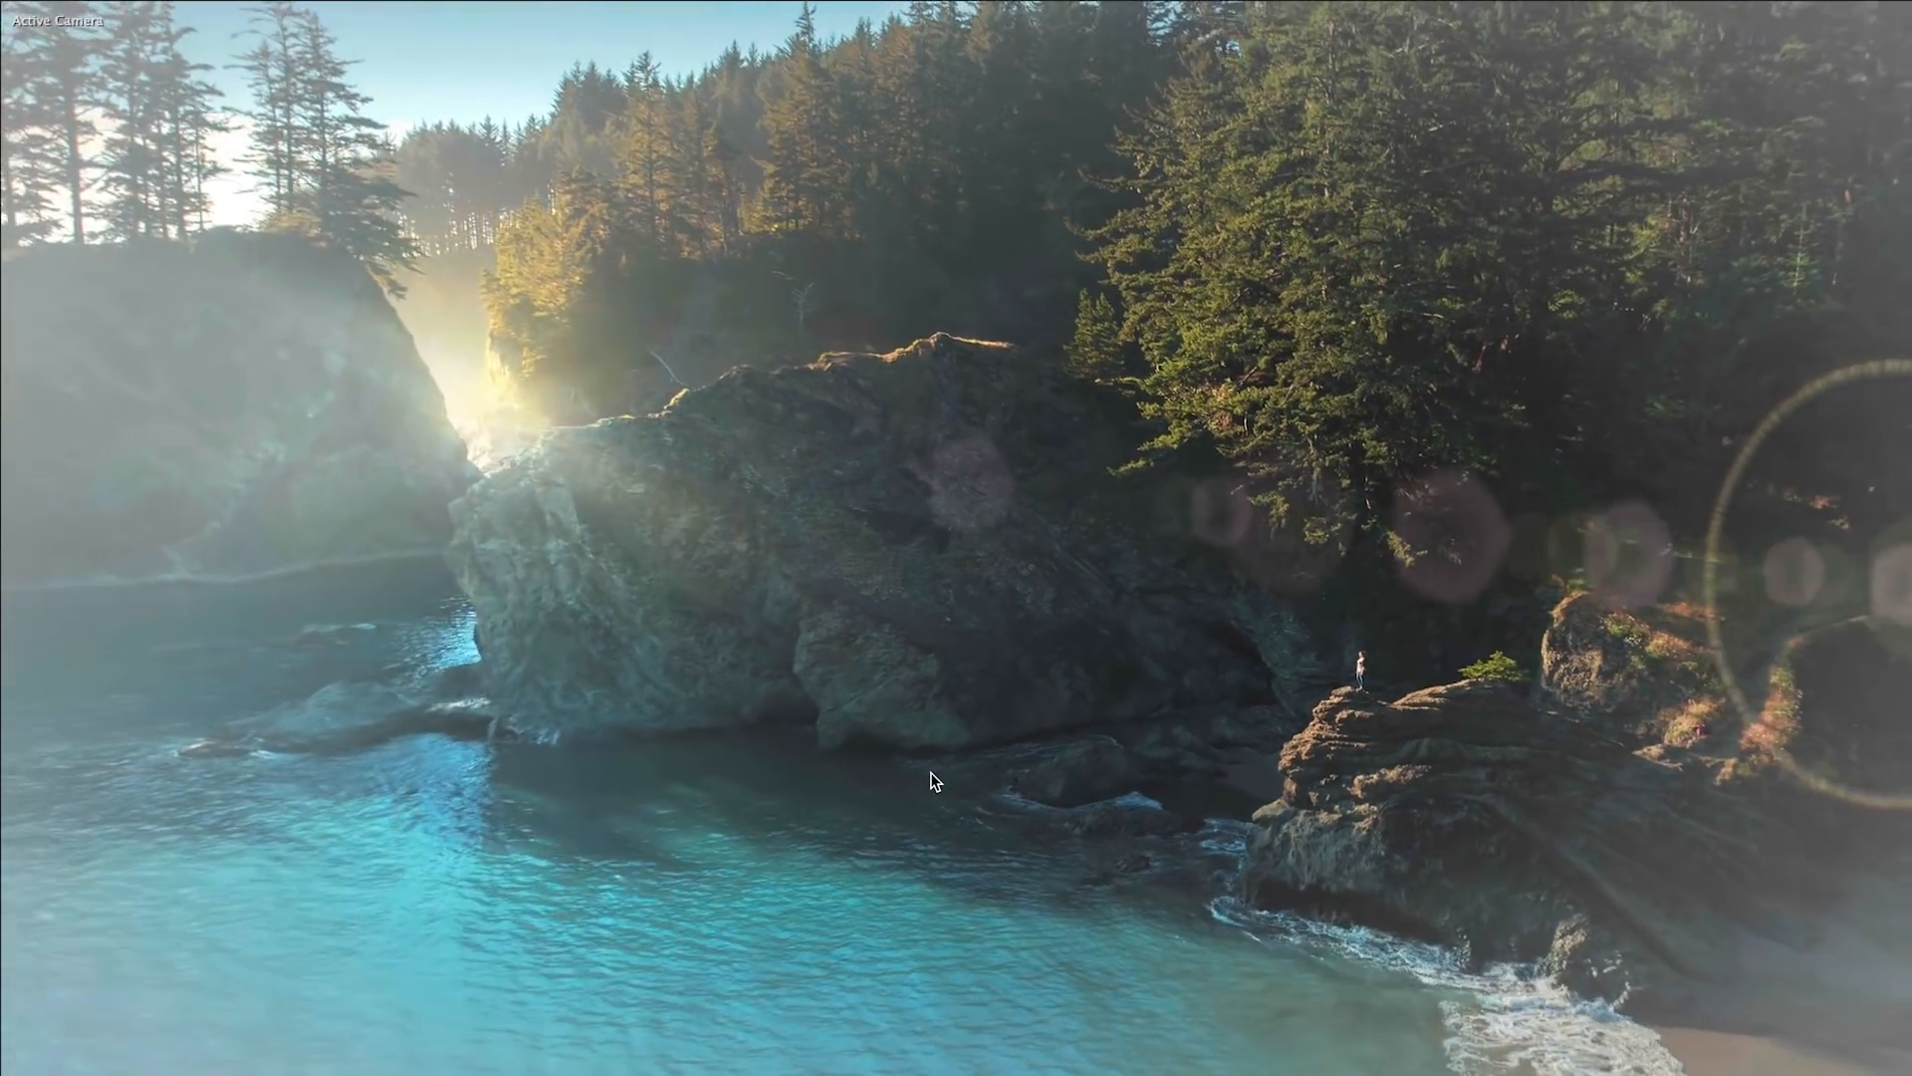
key("space")
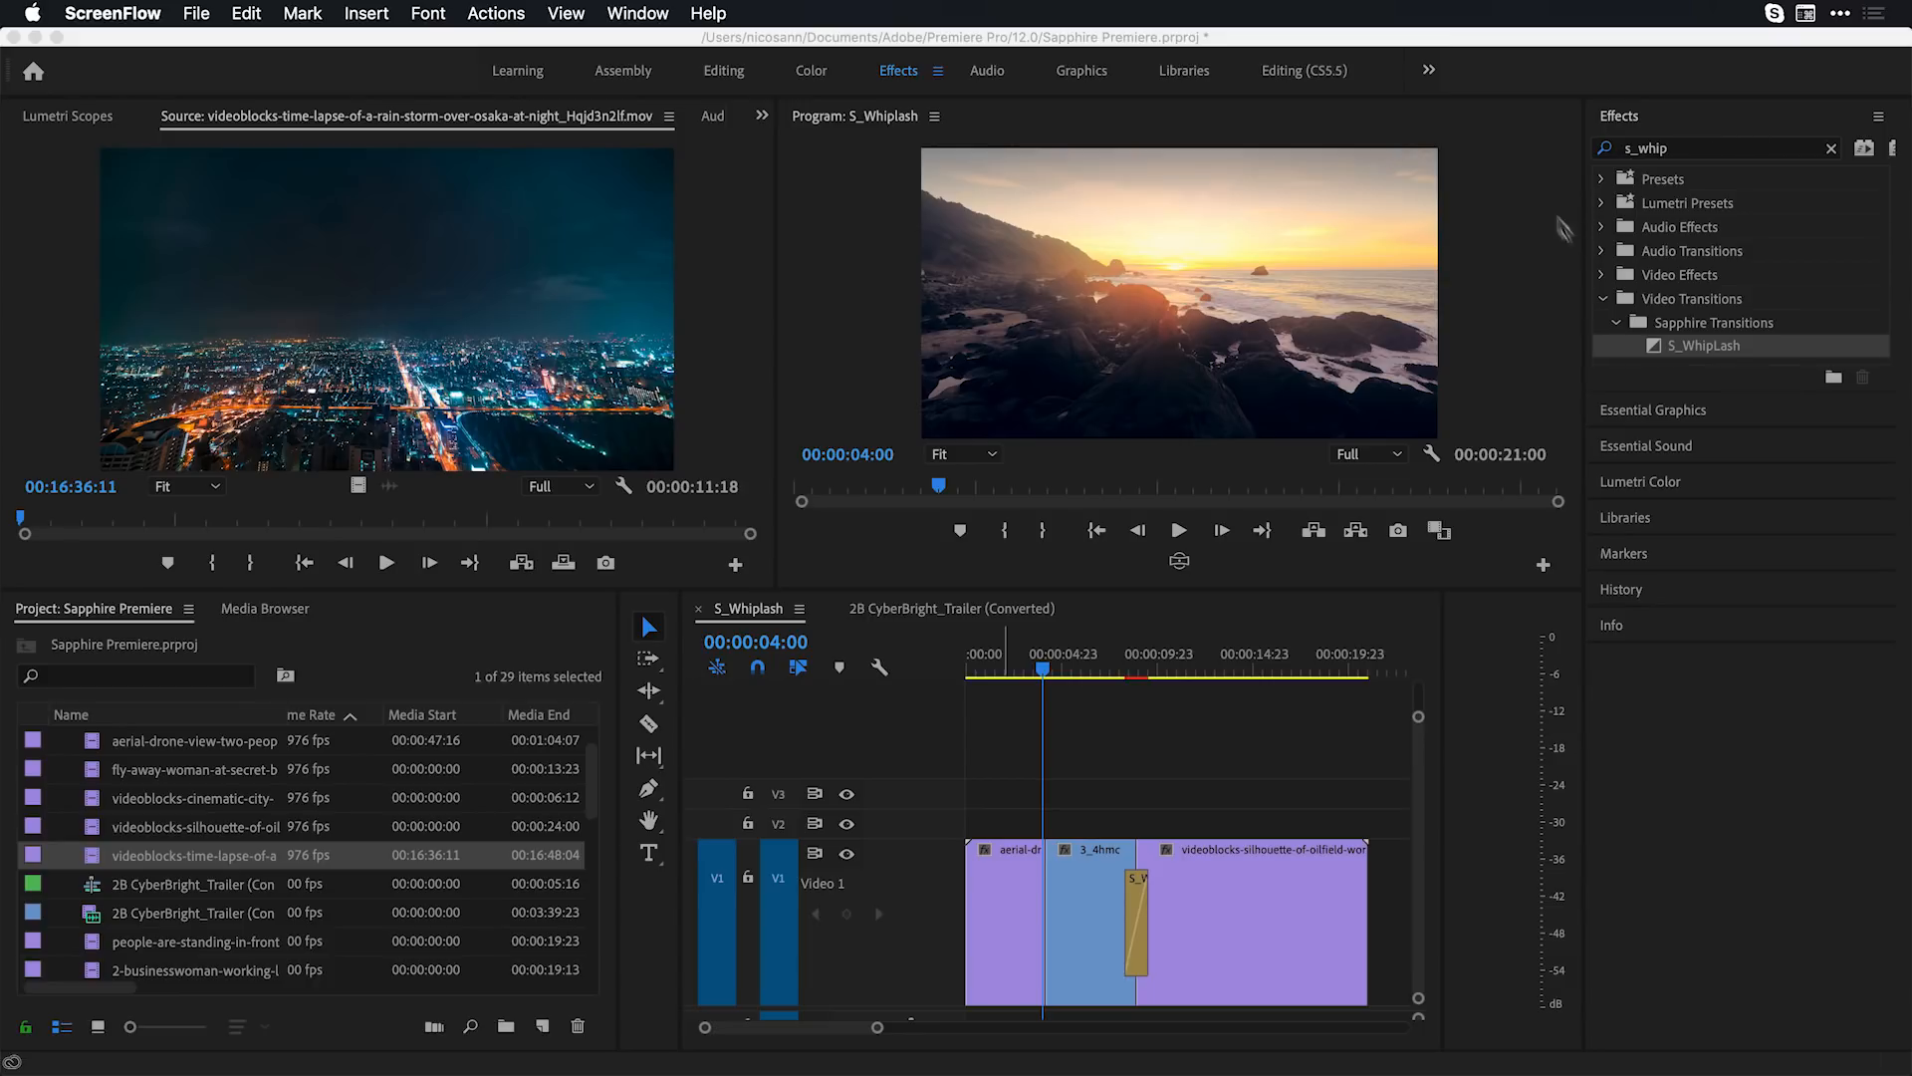
In Premiere Pro, apply the S_WhipLash transition at the cut between the first two clips of the S_Whiplash sequence
left_click(1655, 348)
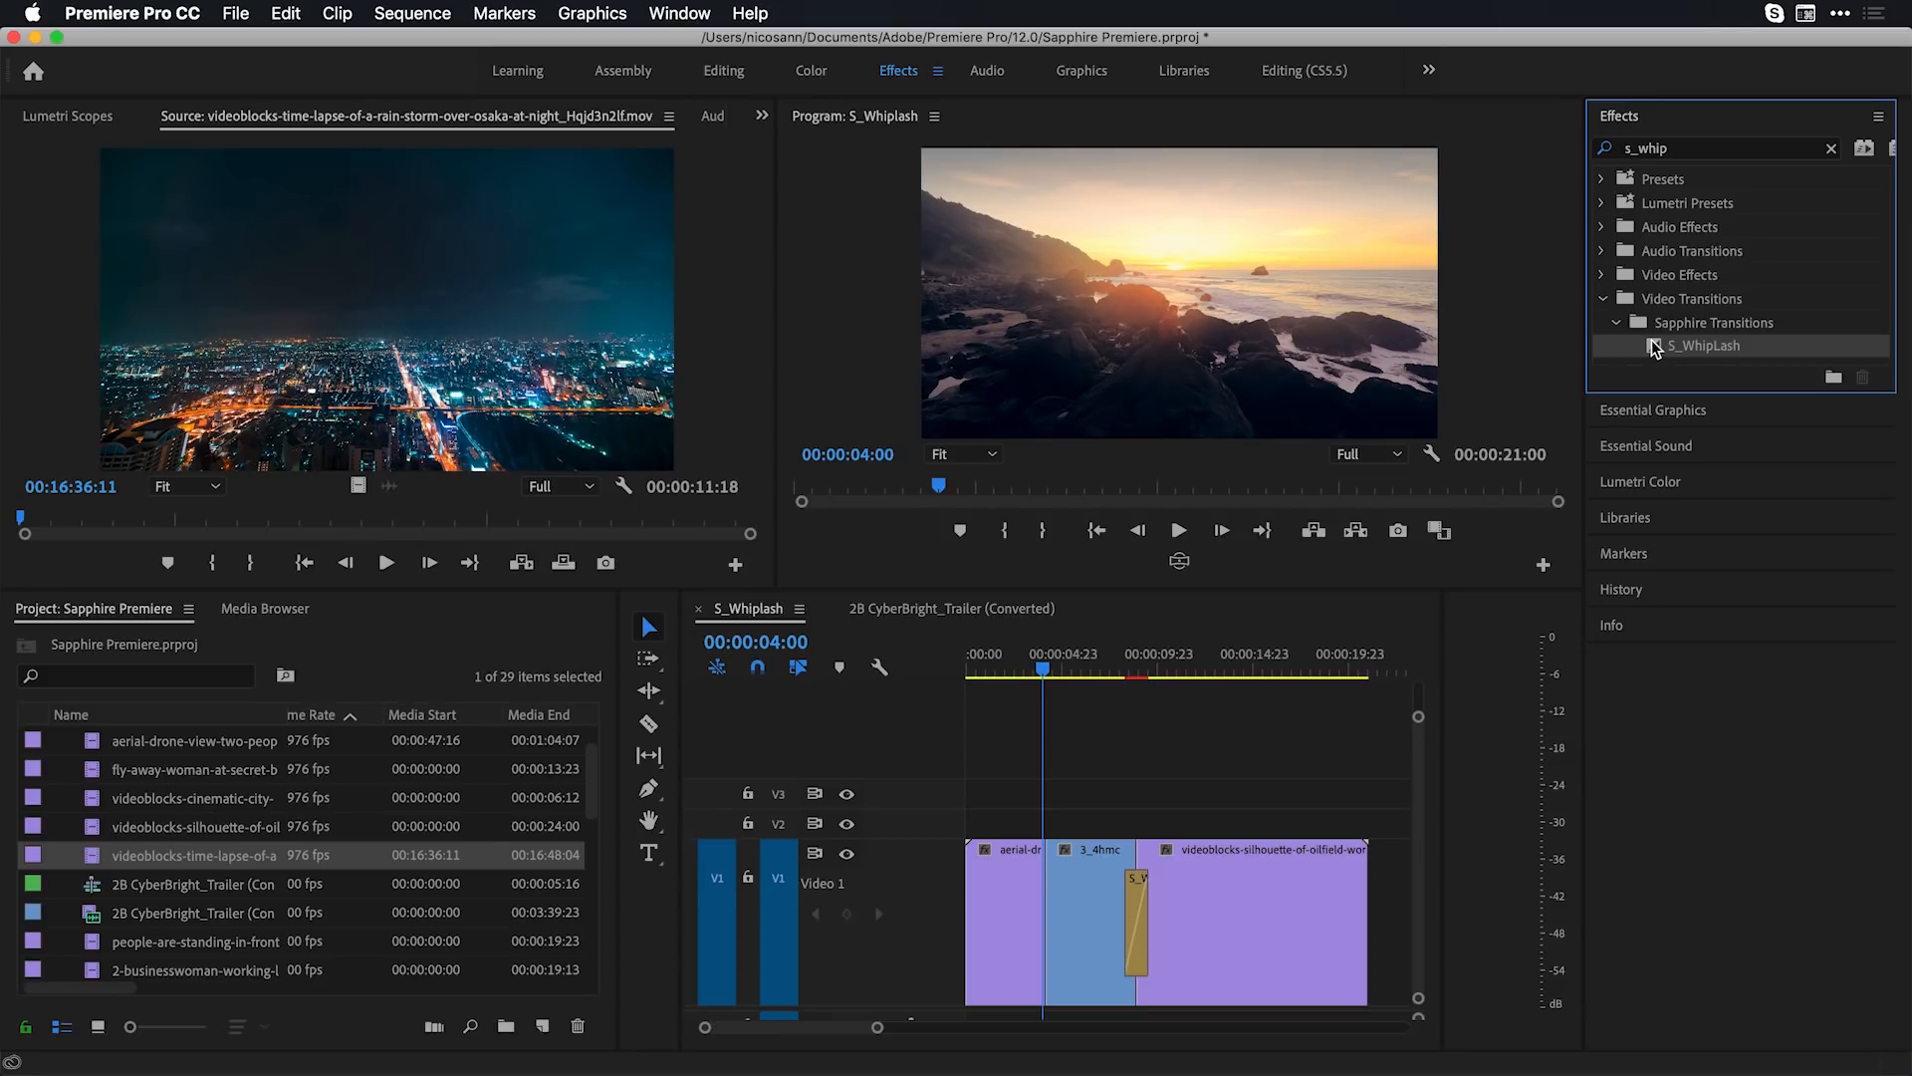
left_click_drag(1652, 338, 1045, 882)
left_click(1047, 667)
key("=")
key("=")
key("=")
key("=")
key("=")
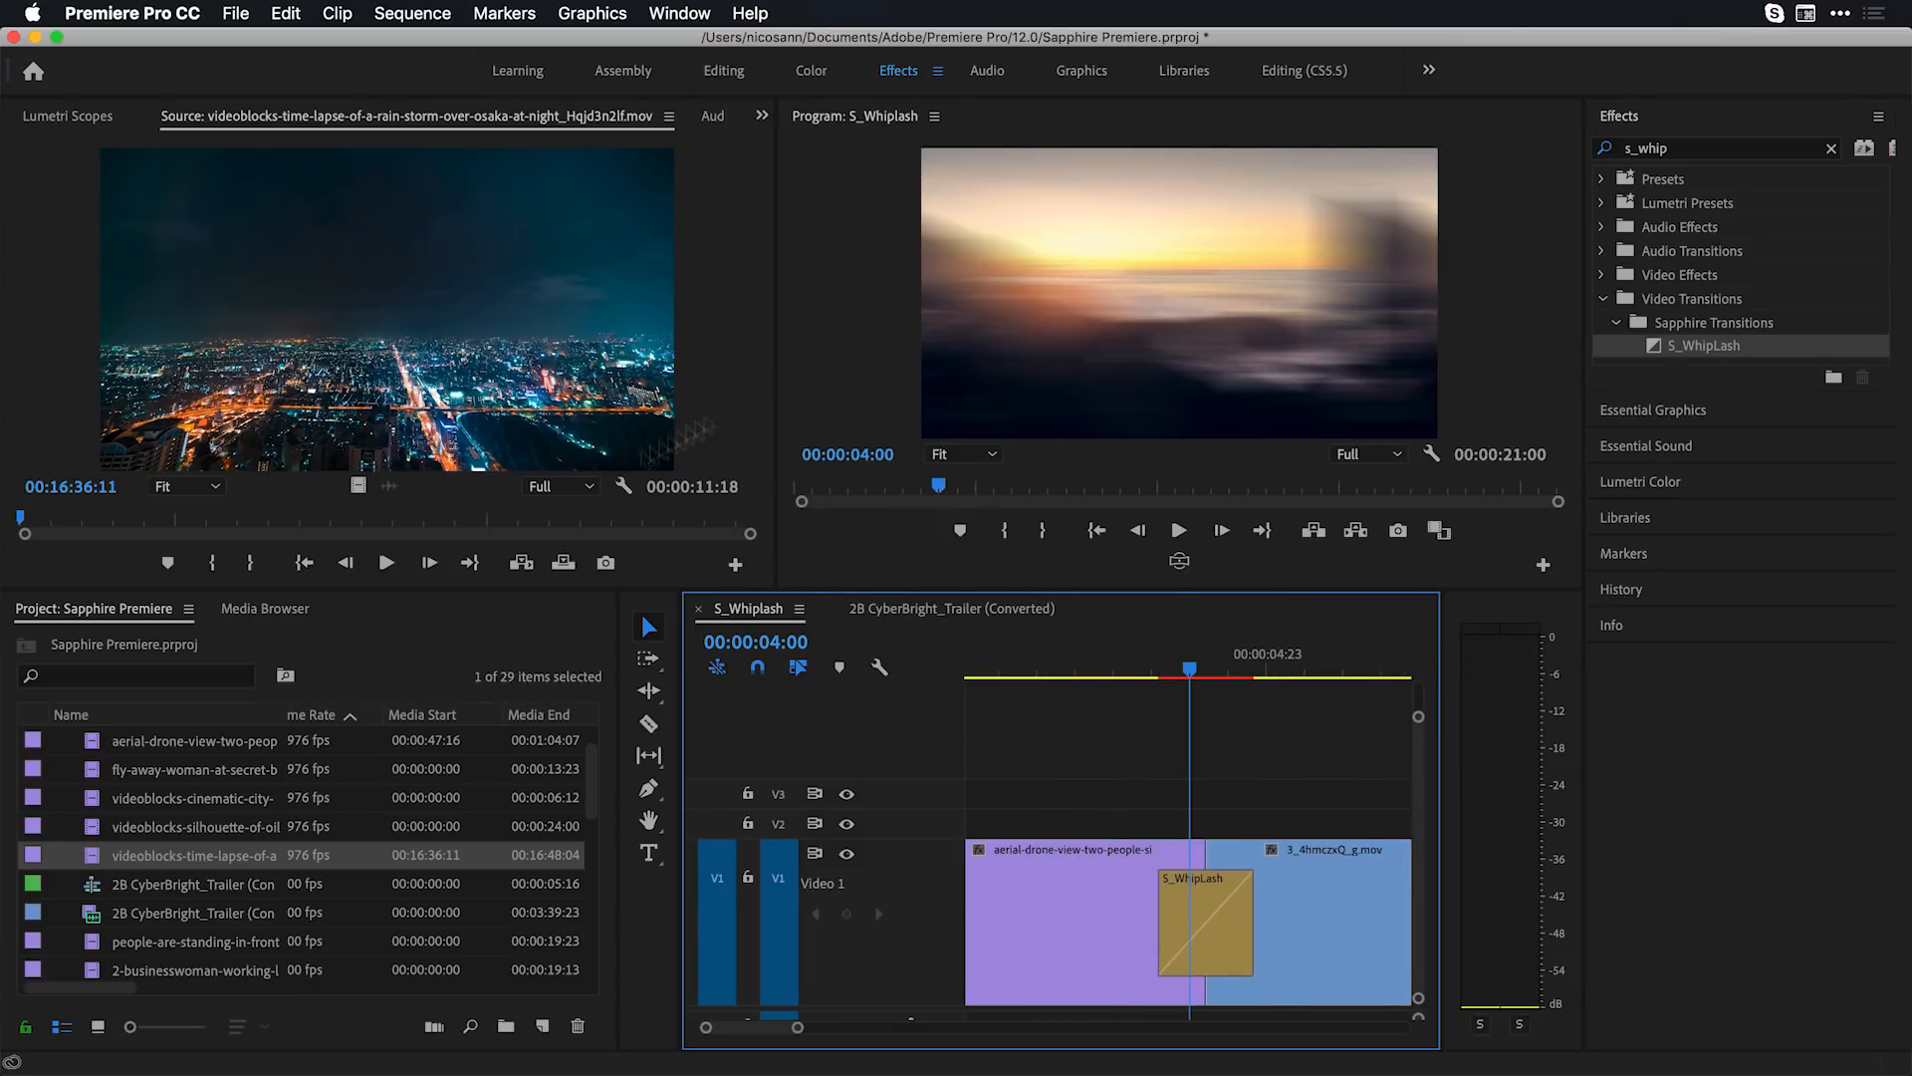
Select the new S_WhipLash transition, move the playhead to 00:00:04:04, and open its preset browser from the effect settings
left_click(1226, 925)
mouse_move(1189, 677)
left_mouse_down()
mouse_move(1162, 677)
mouse_move(1208, 678)
left_mouse_up()
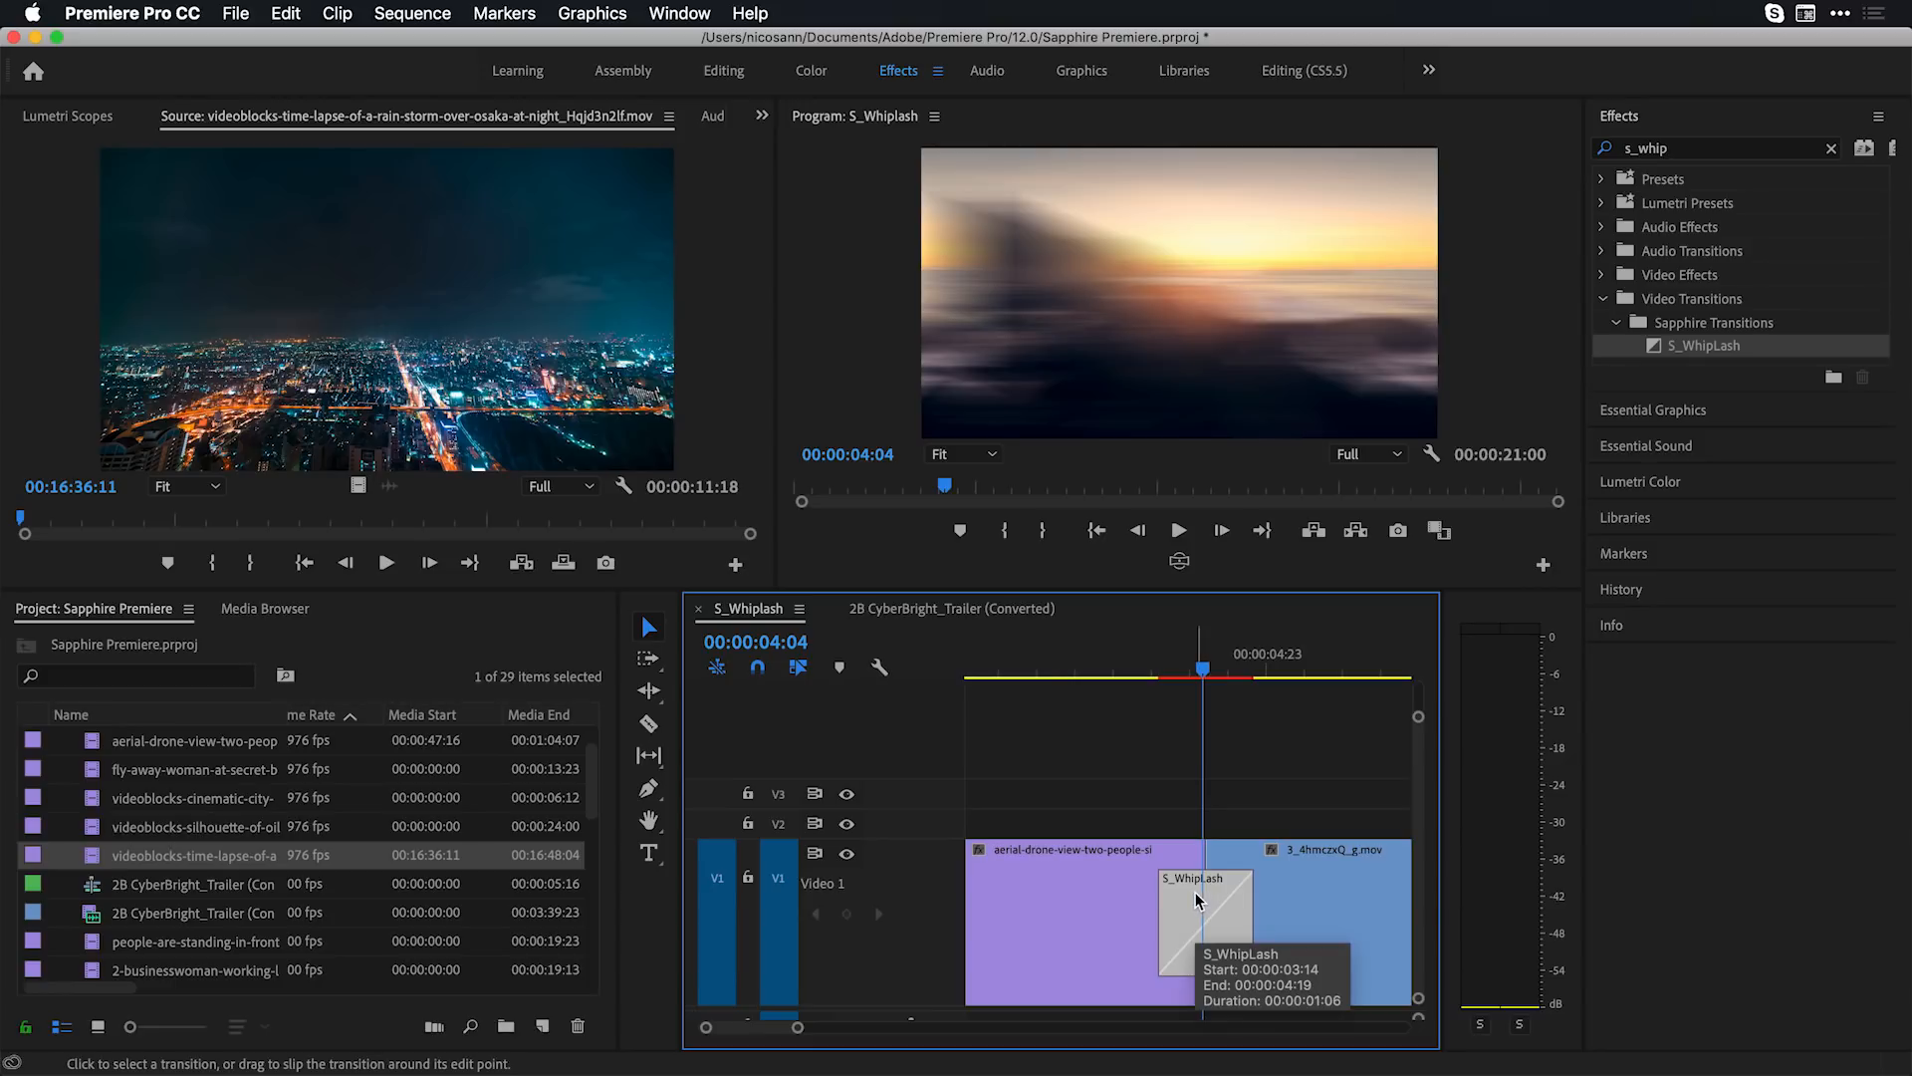
left_click(762, 116)
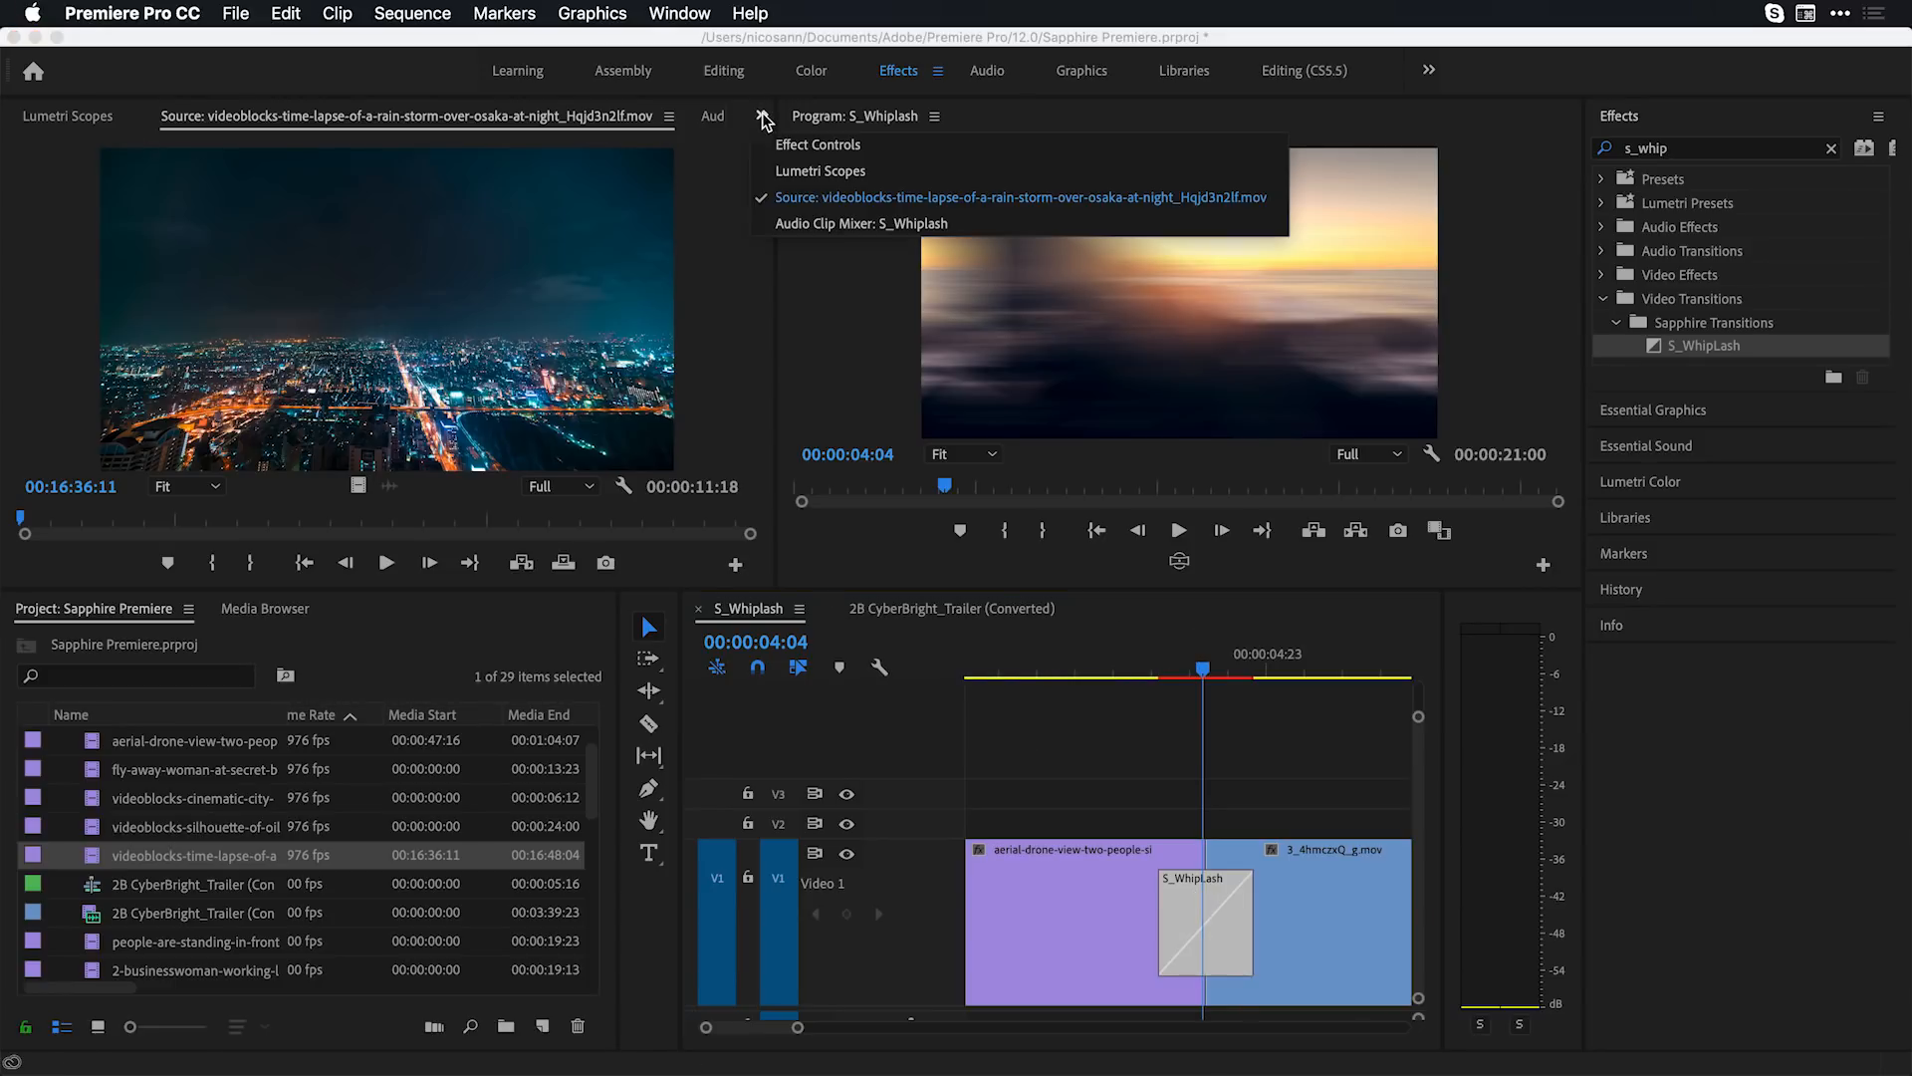
left_click(803, 154)
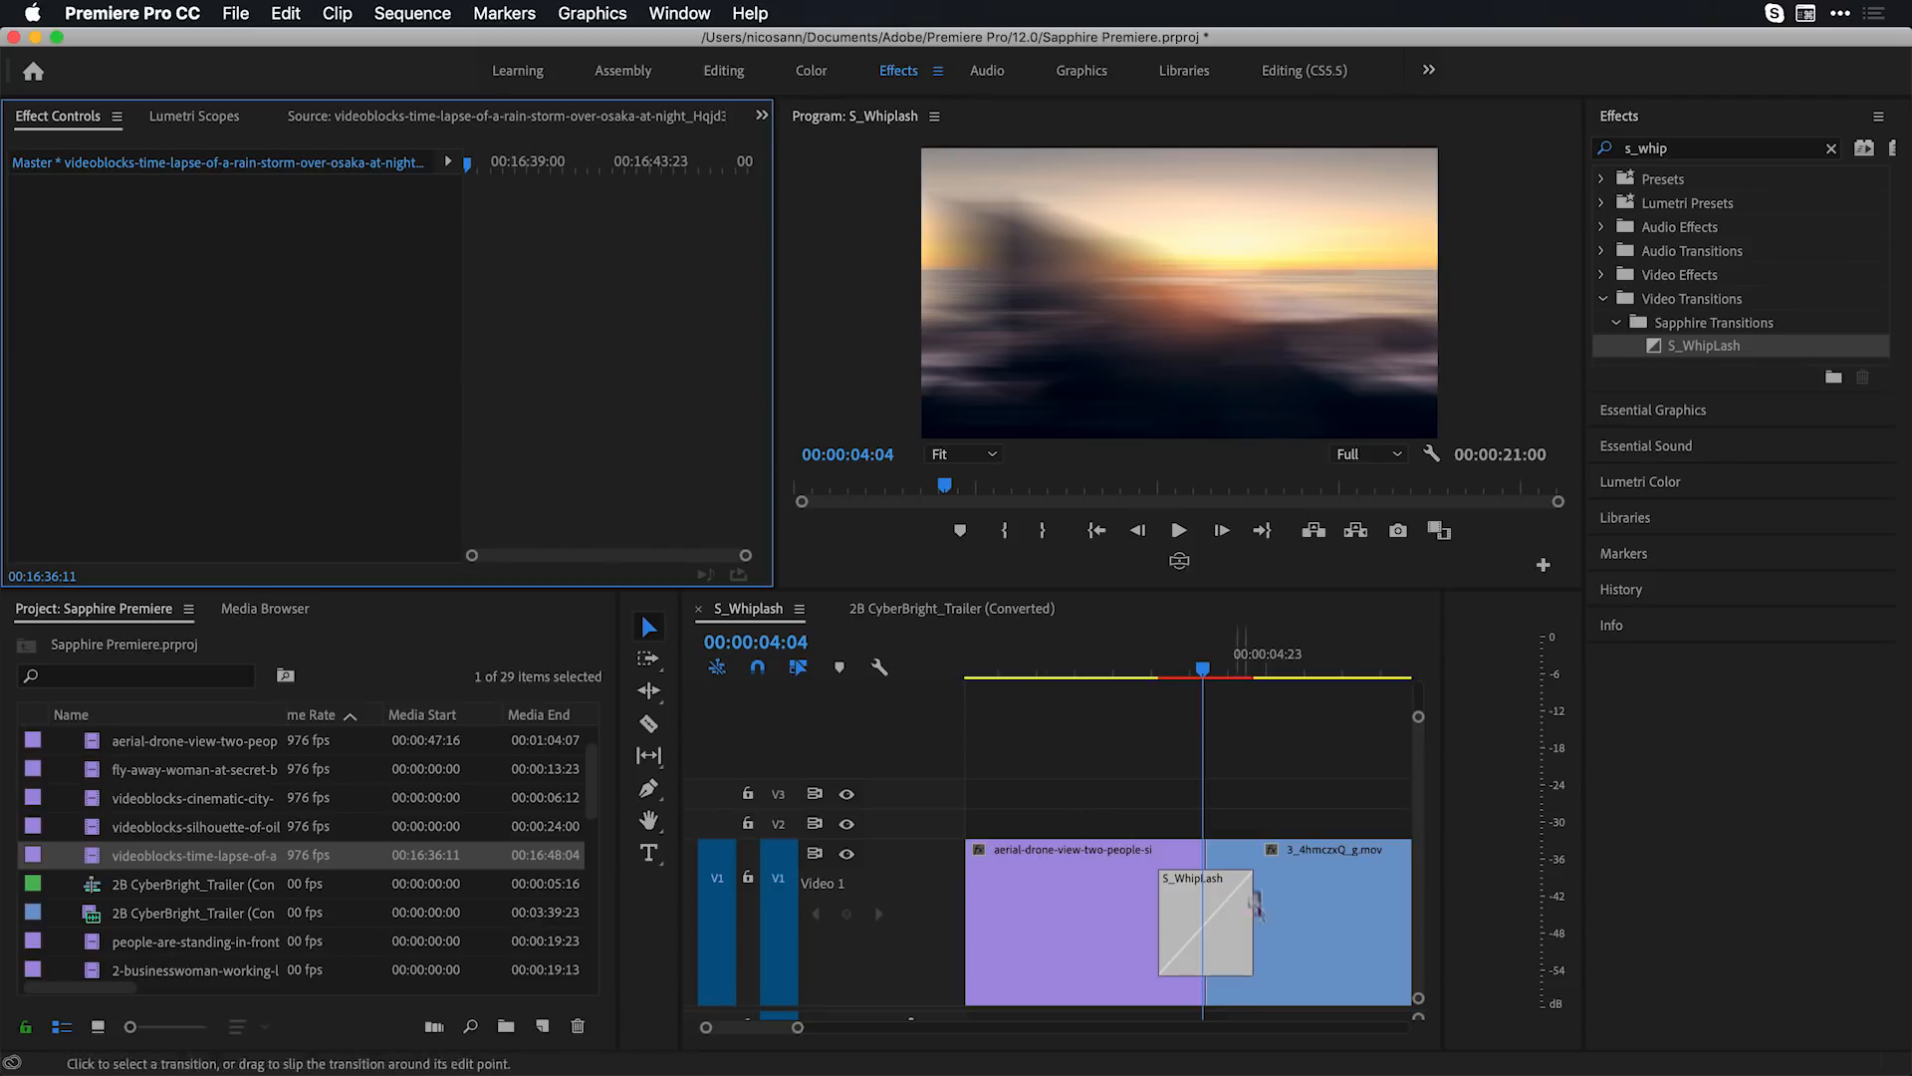
left_click(1205, 922)
left_click(290, 409)
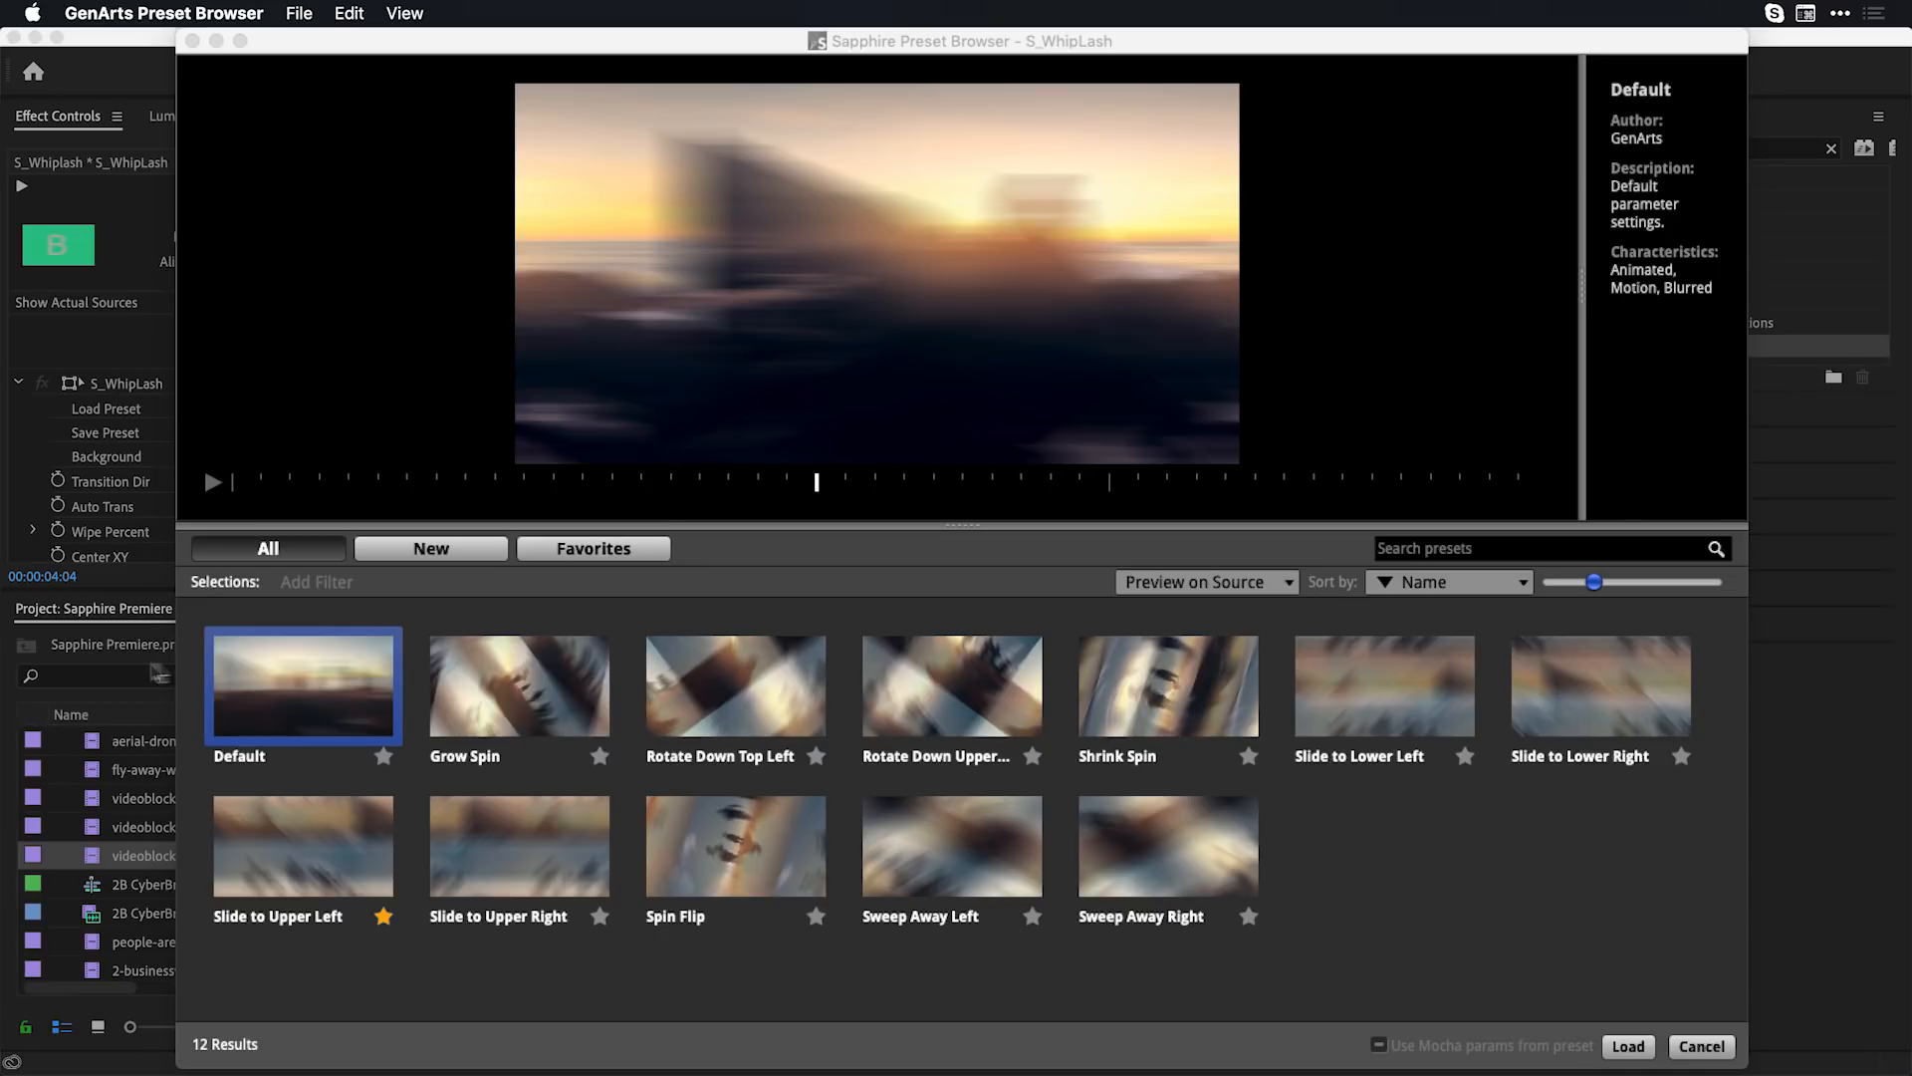
Preview the Grow Spin preset, mark it as a favorite, and load it from the favorite presets
mouse_move(373, 484)
left_mouse_down()
mouse_move(1425, 553)
mouse_move(598, 497)
left_mouse_up()
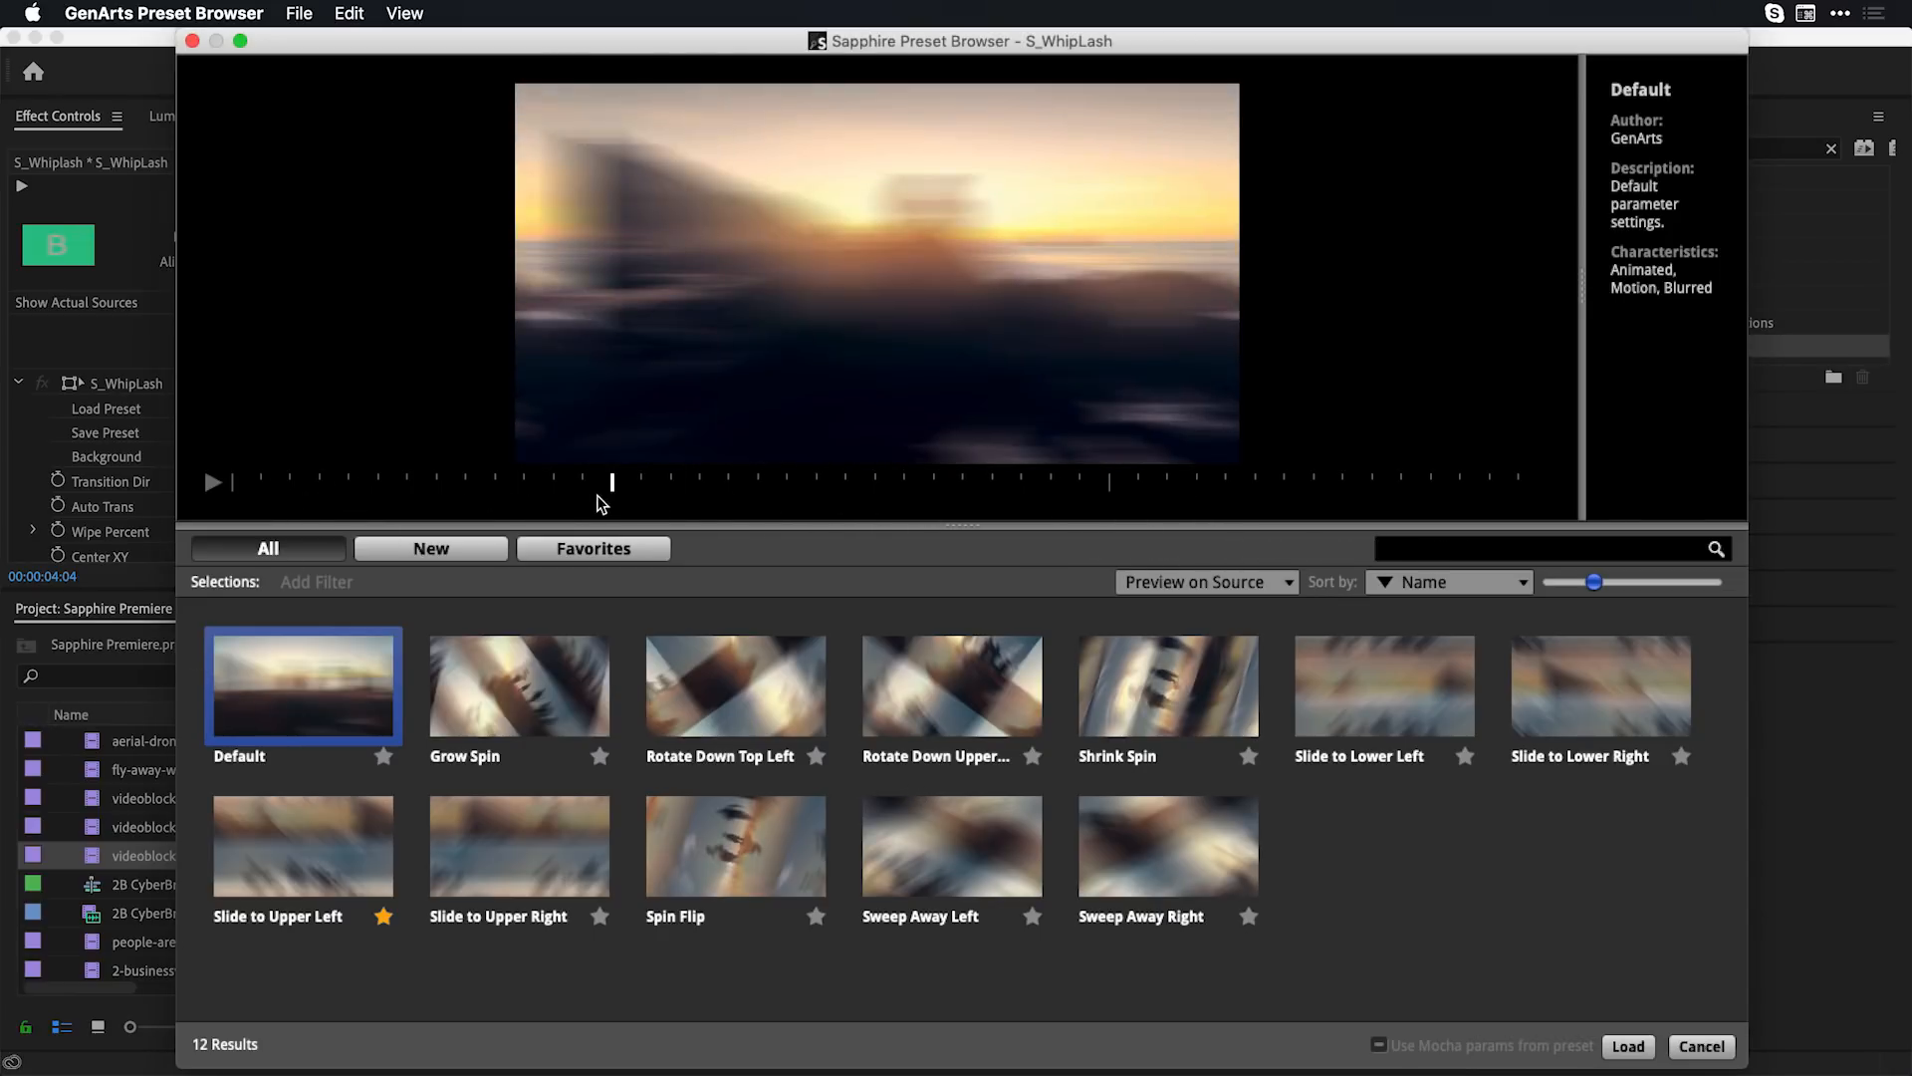
left_click(531, 690)
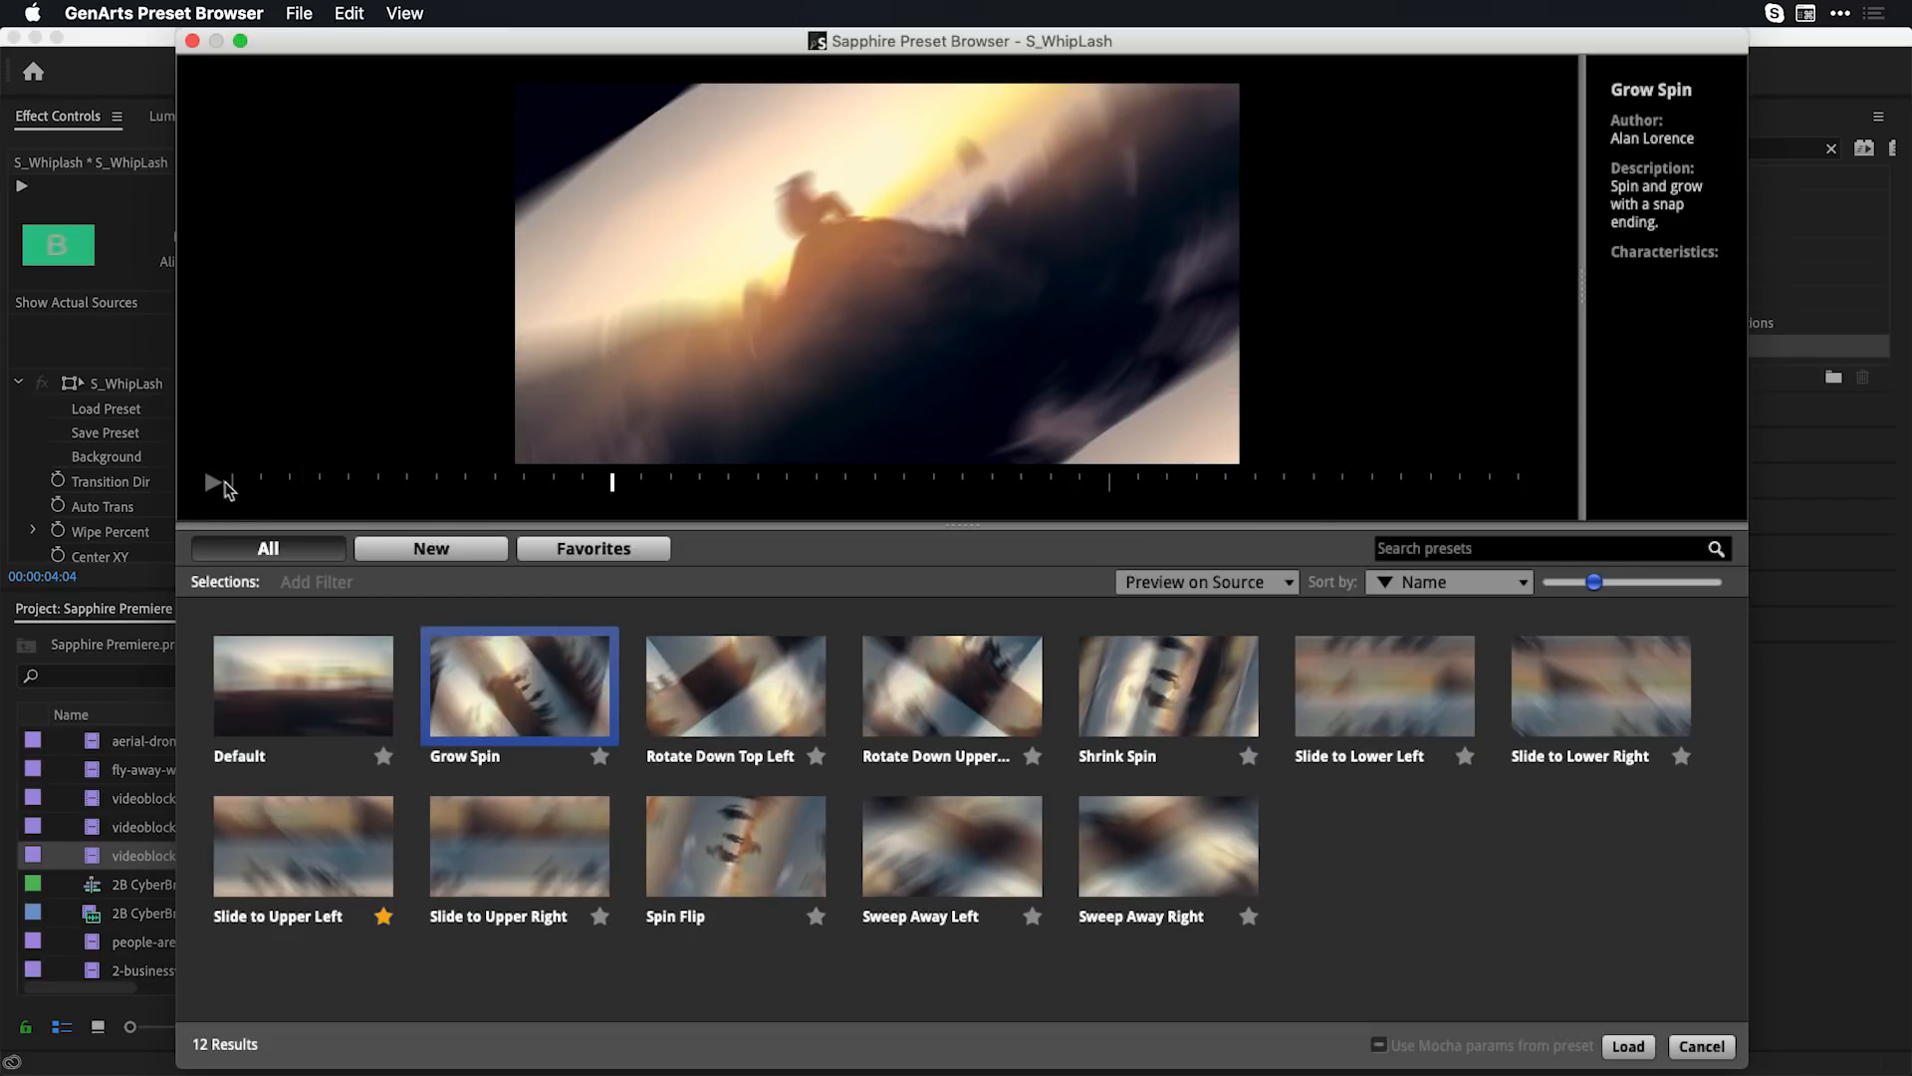
left_click(221, 483)
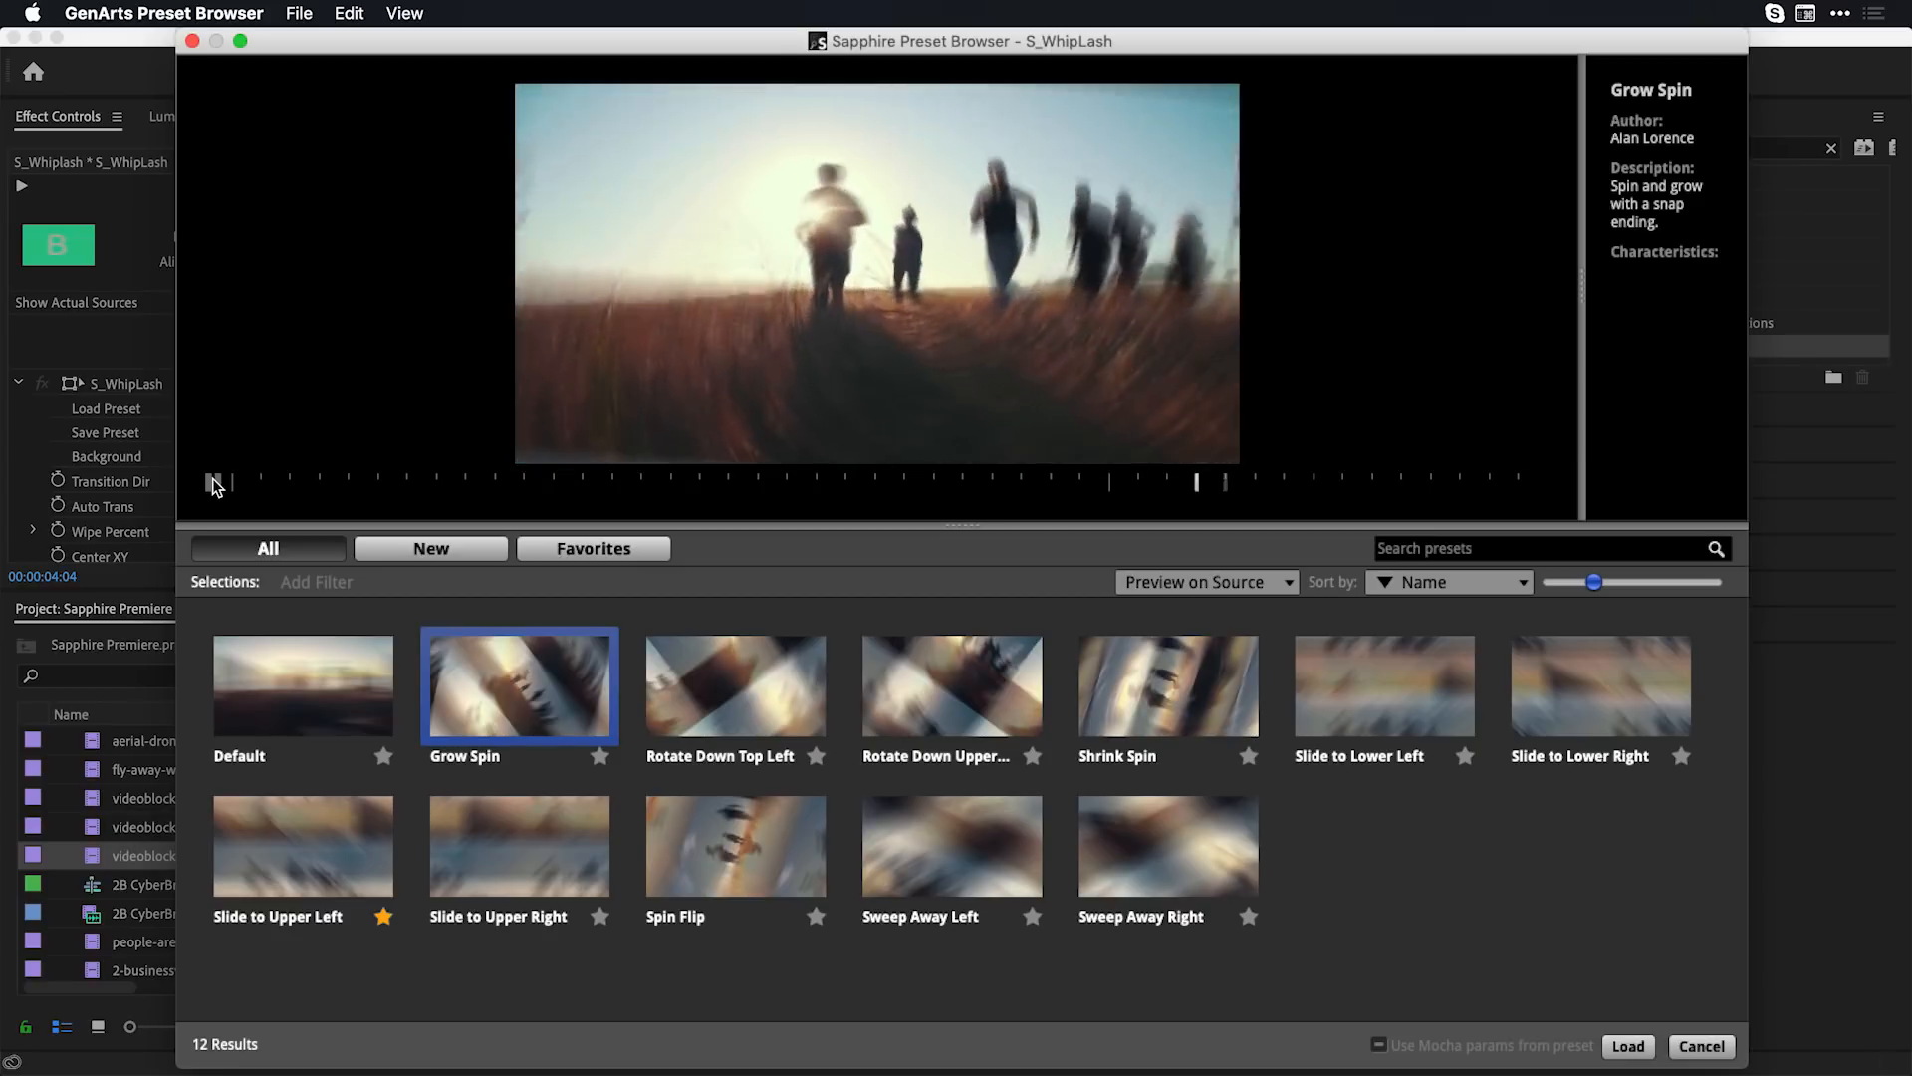
left_click(600, 757)
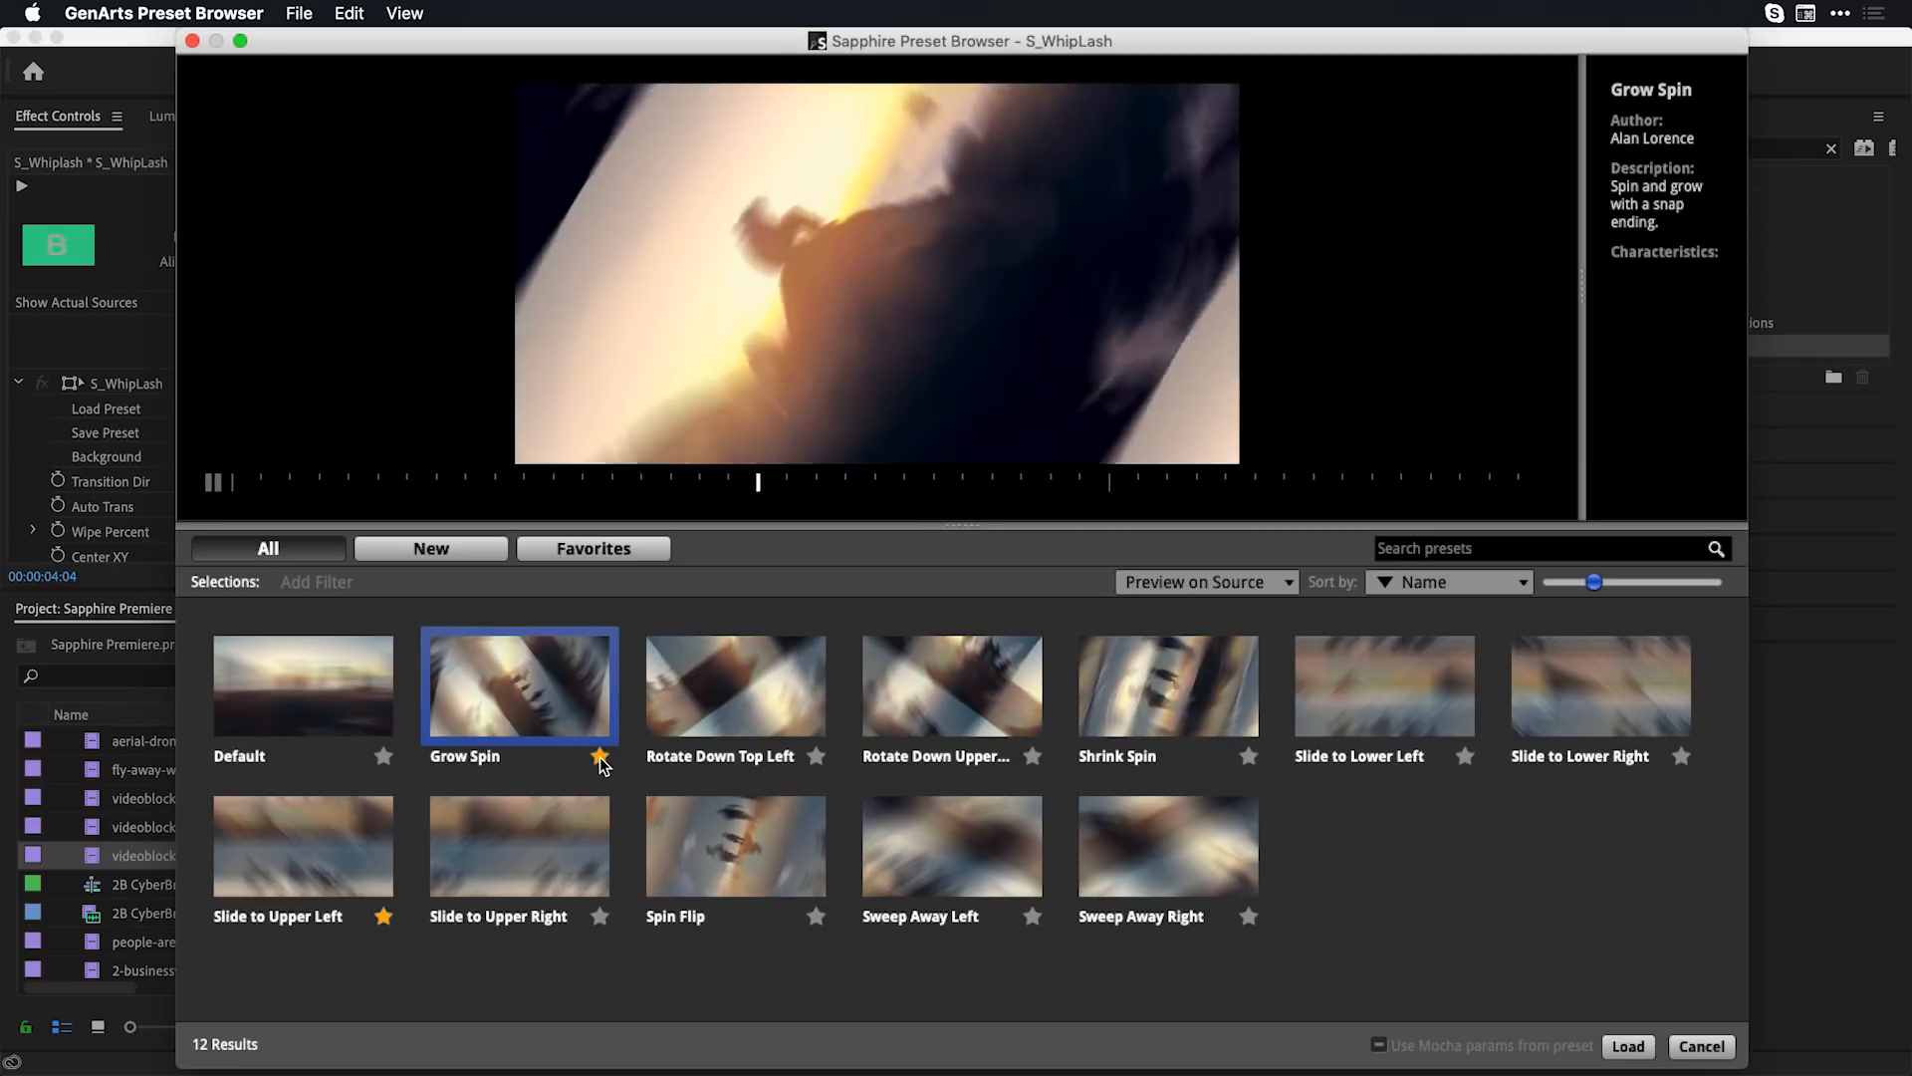
left_click(586, 551)
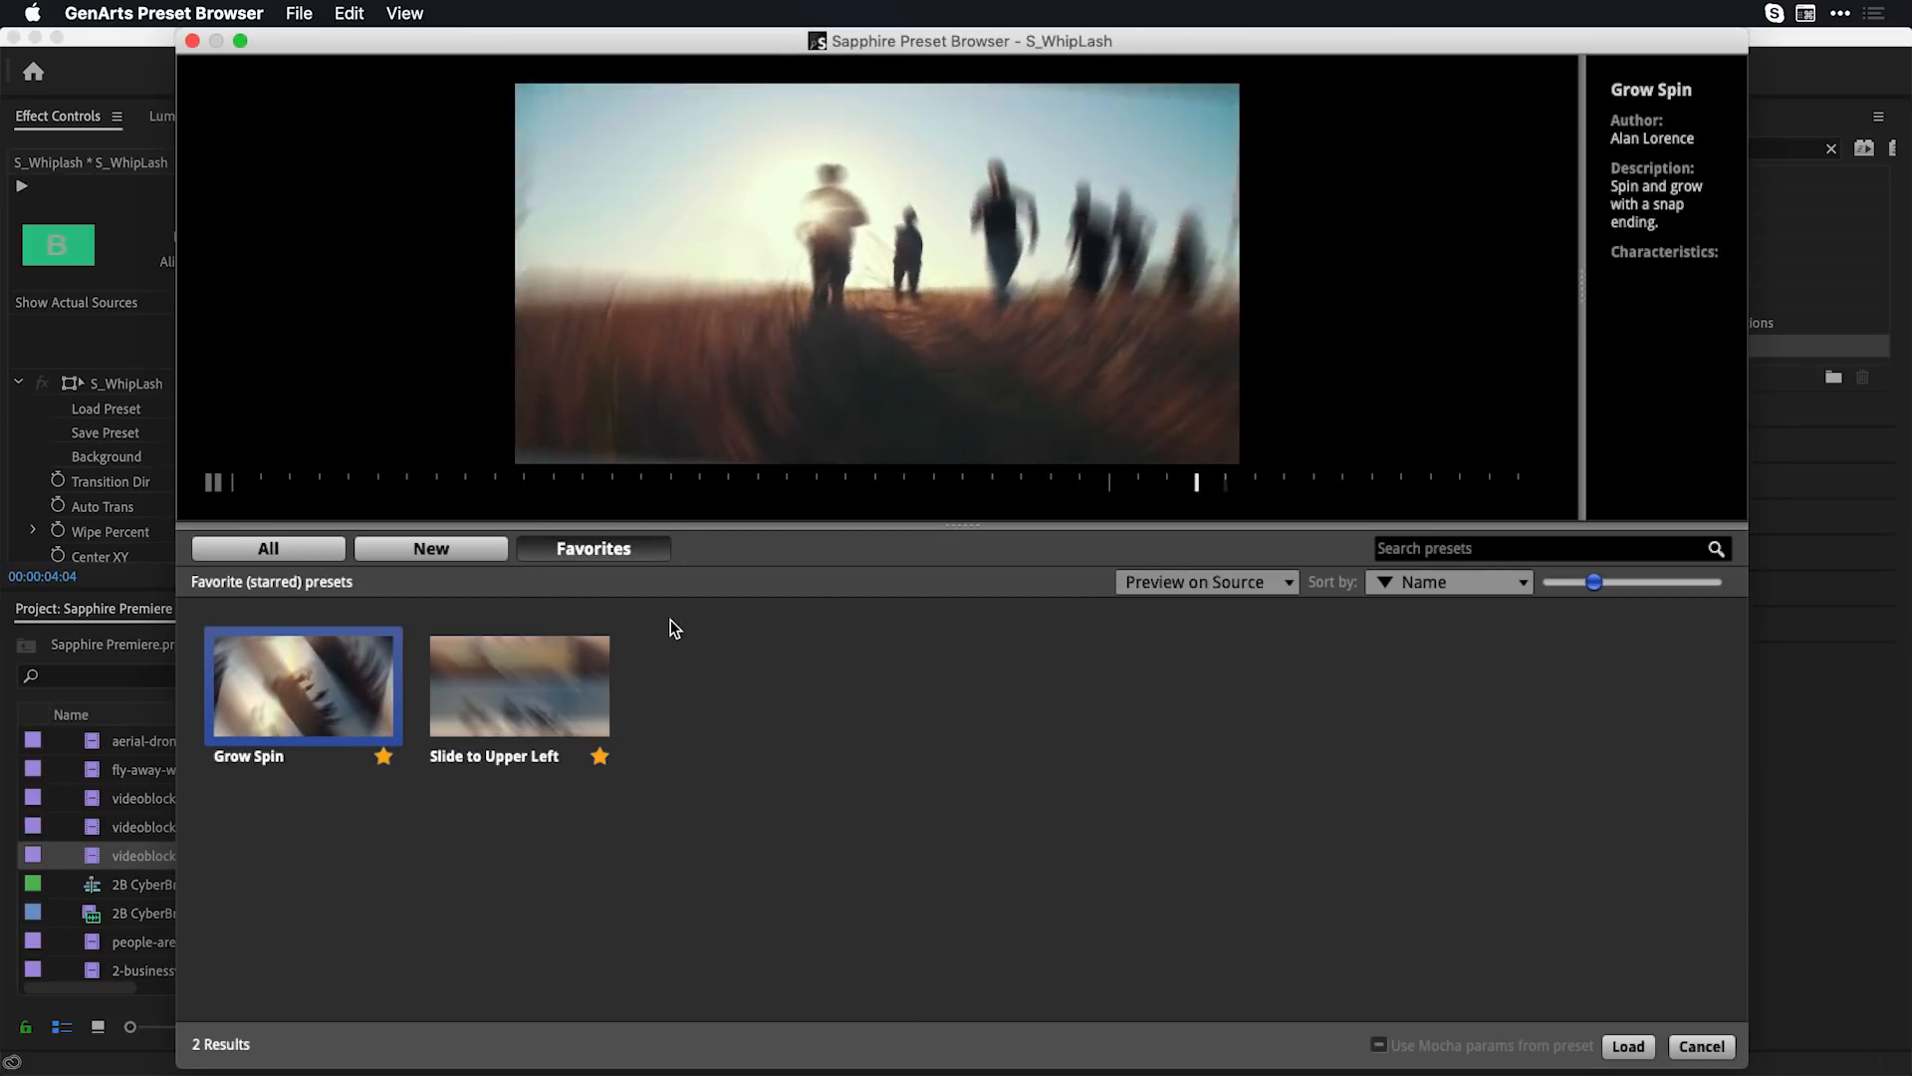
left_click(1634, 1052)
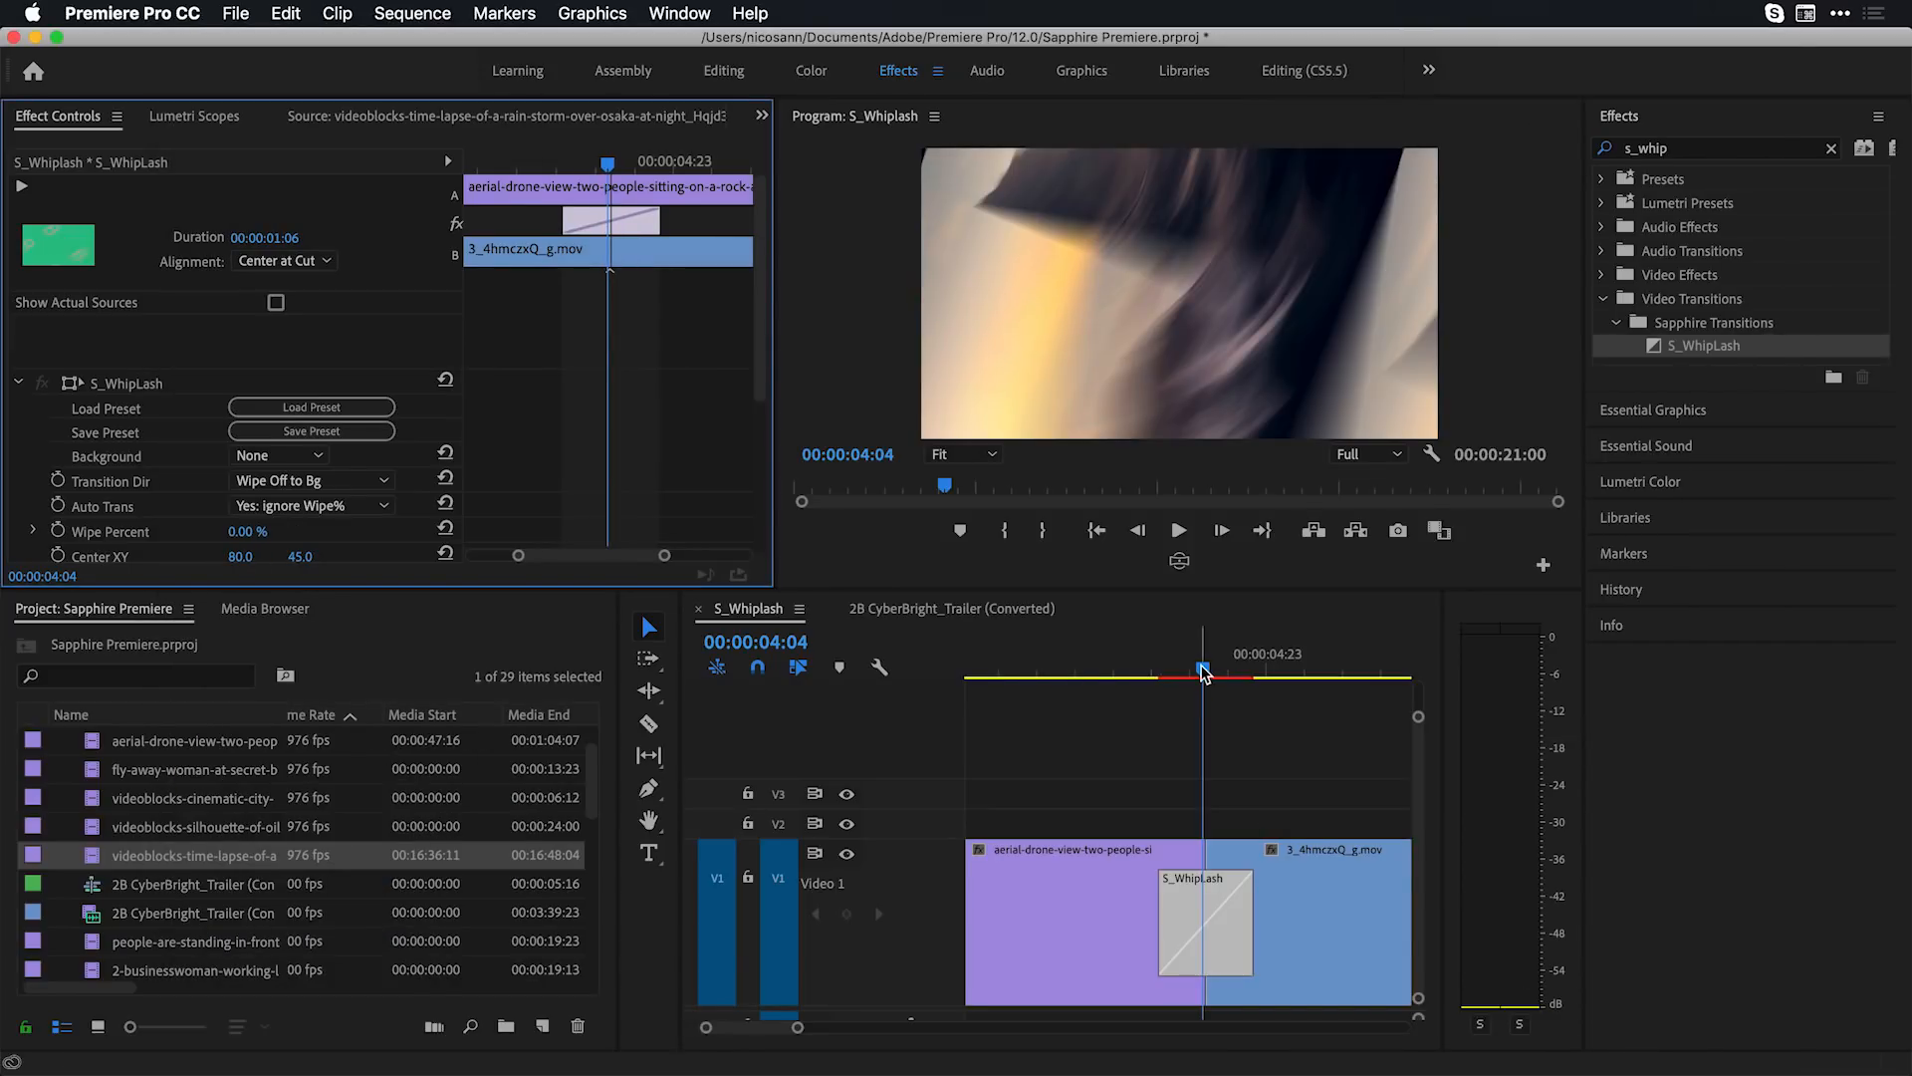
Move the playhead to 00:00:04:11 and set the S_WhipLash transition's Shift X to -5.000
mouse_move(1203, 670)
left_mouse_down()
mouse_move(1168, 672)
mouse_move(1224, 672)
left_mouse_up()
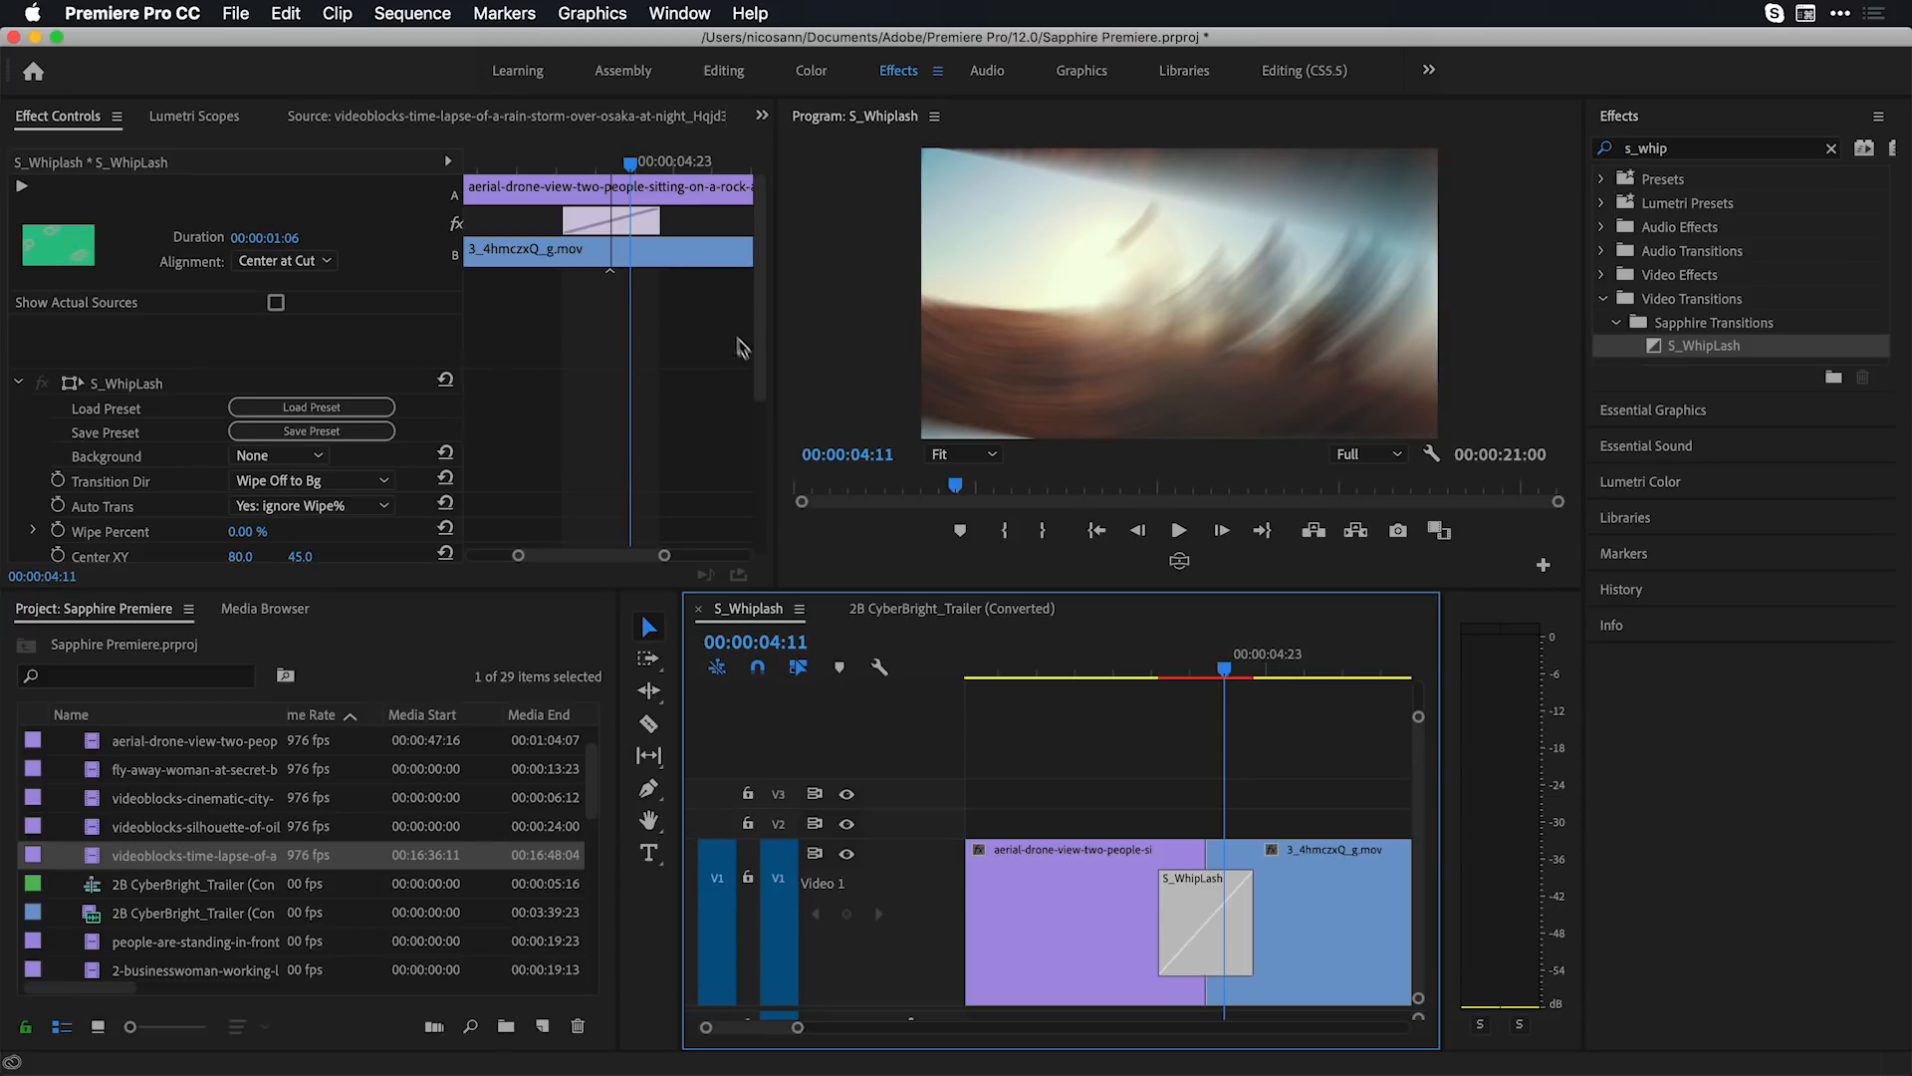
left_click_drag(758, 372, 768, 482)
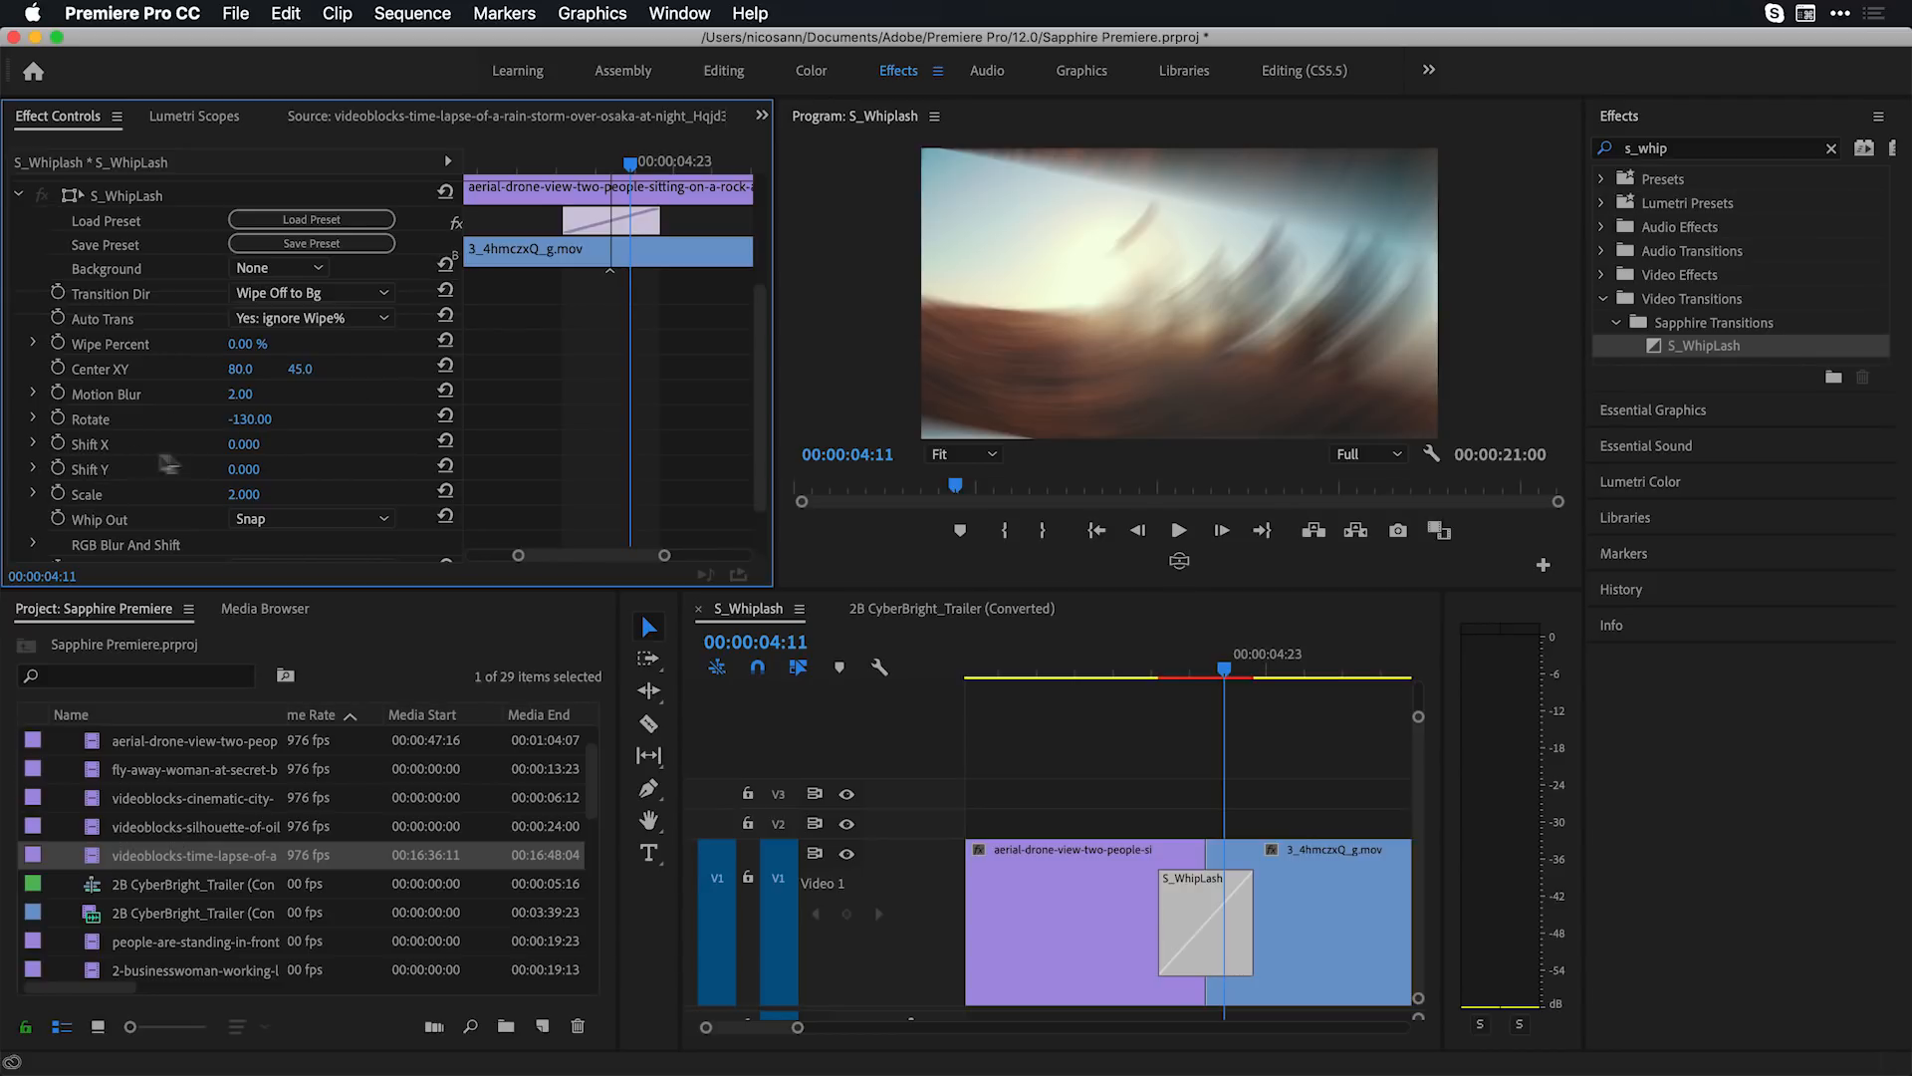
left_click(242, 447)
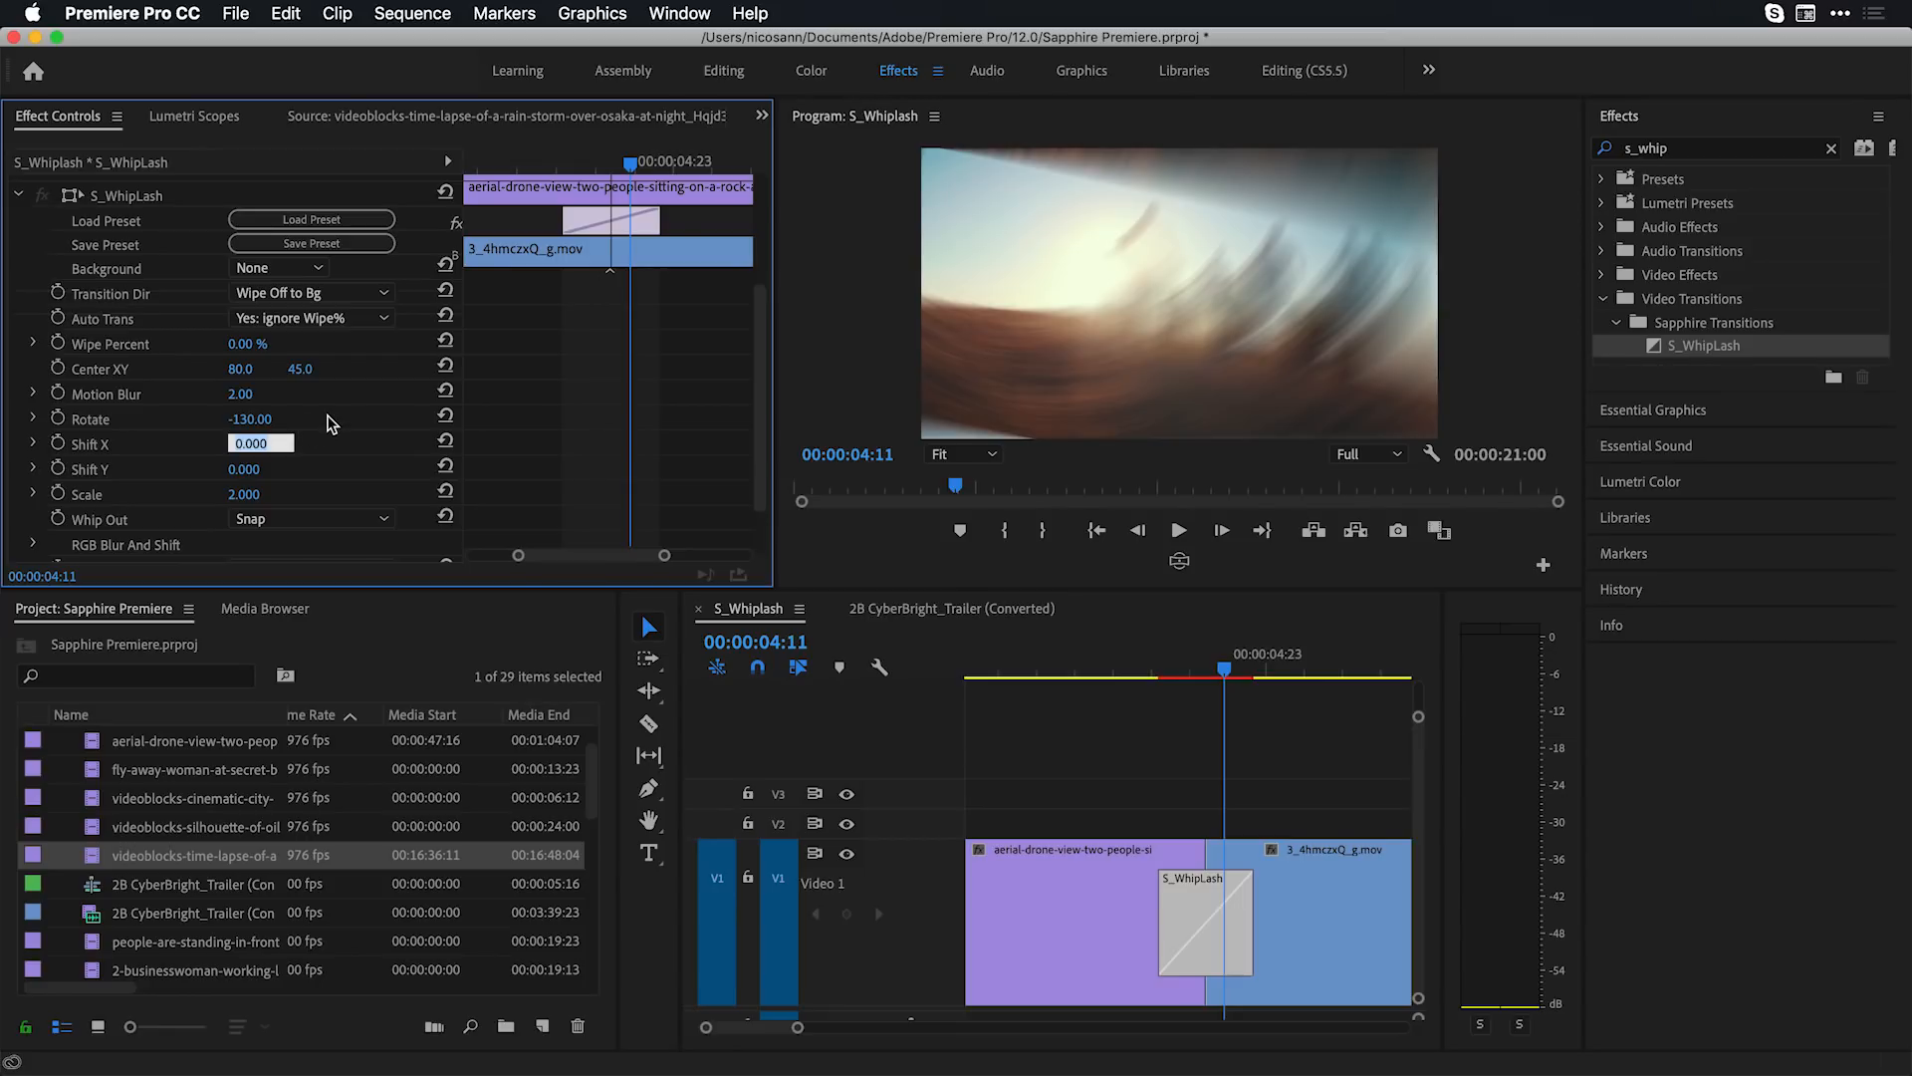
type("-")
key("Return")
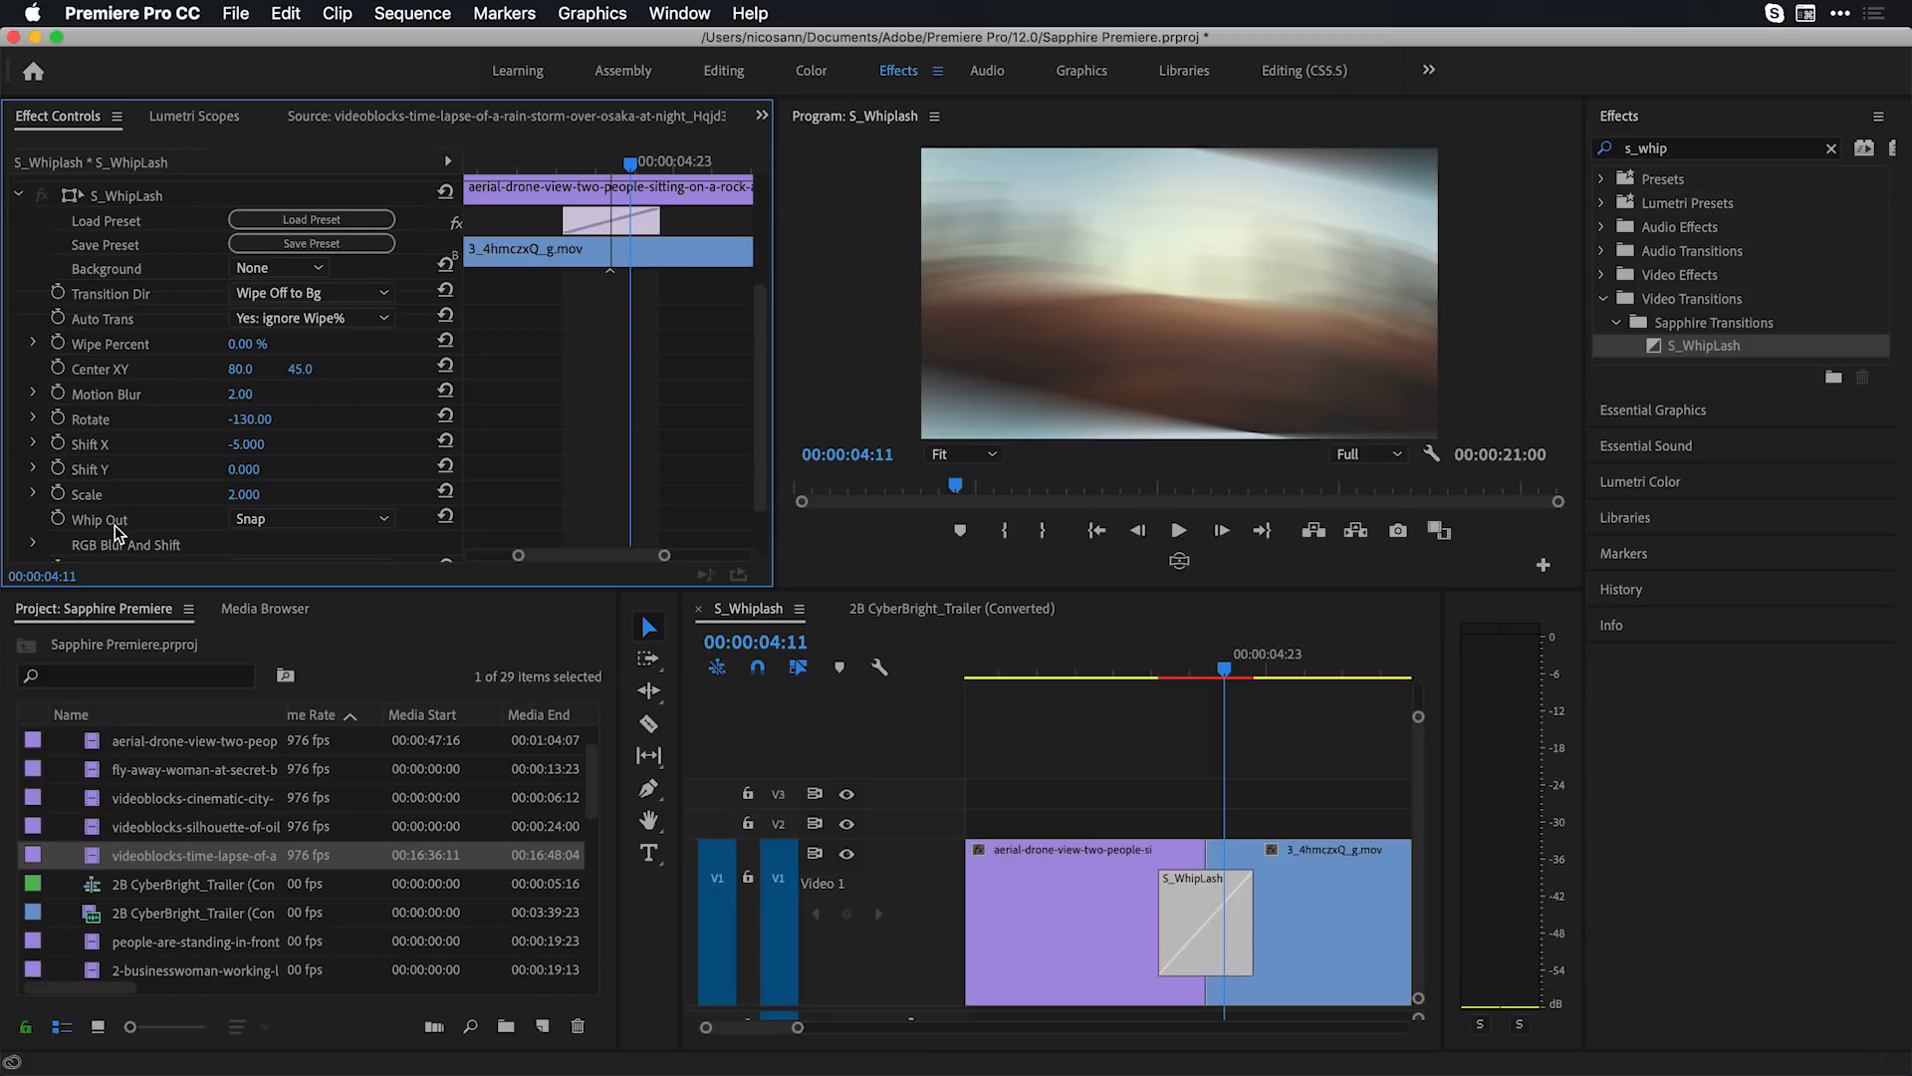
Set the S_WhipLash transition's Whip Out option to Bounce
scroll(109, 522, "down", 1)
left_click(258, 498)
left_click(273, 503)
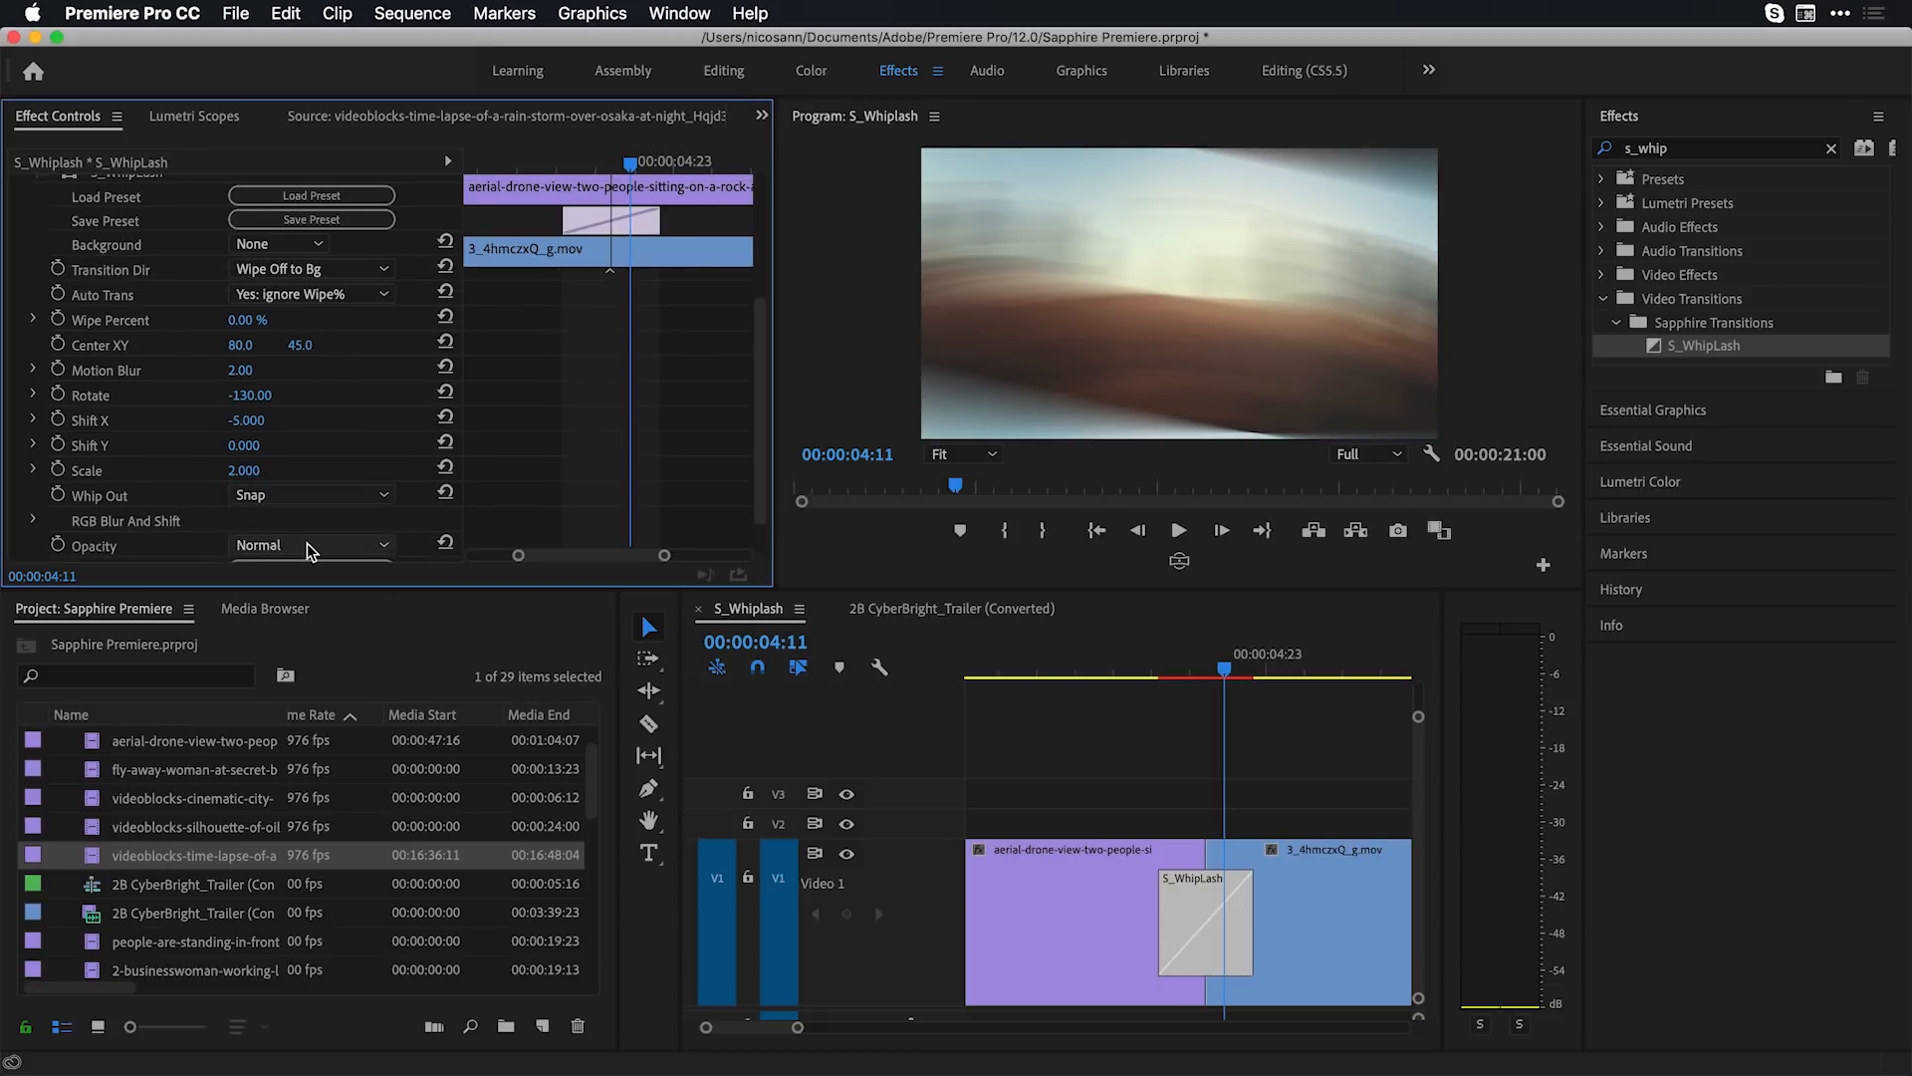
left_click(286, 503)
left_click(276, 543)
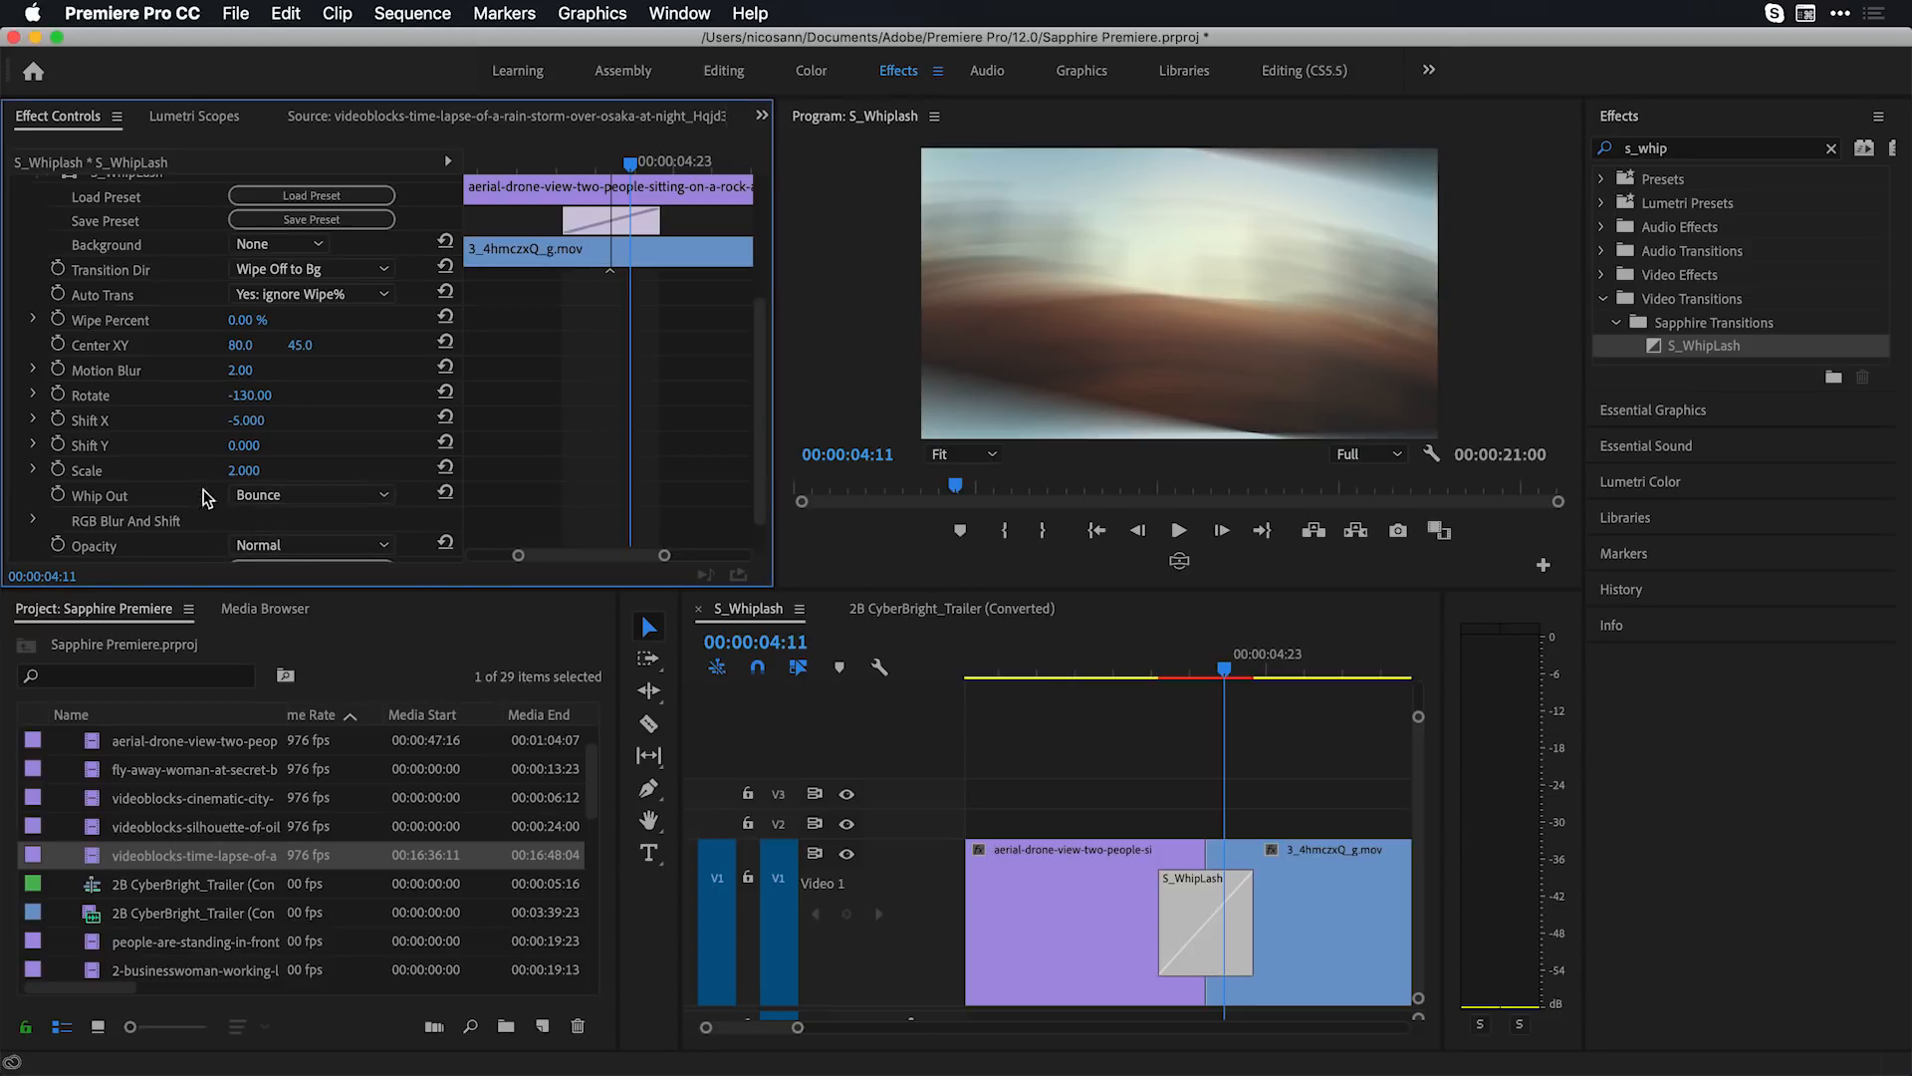
Render the S_Whiplash sequence and play it full screen to check the transition between the first two clips
left_click(1115, 669)
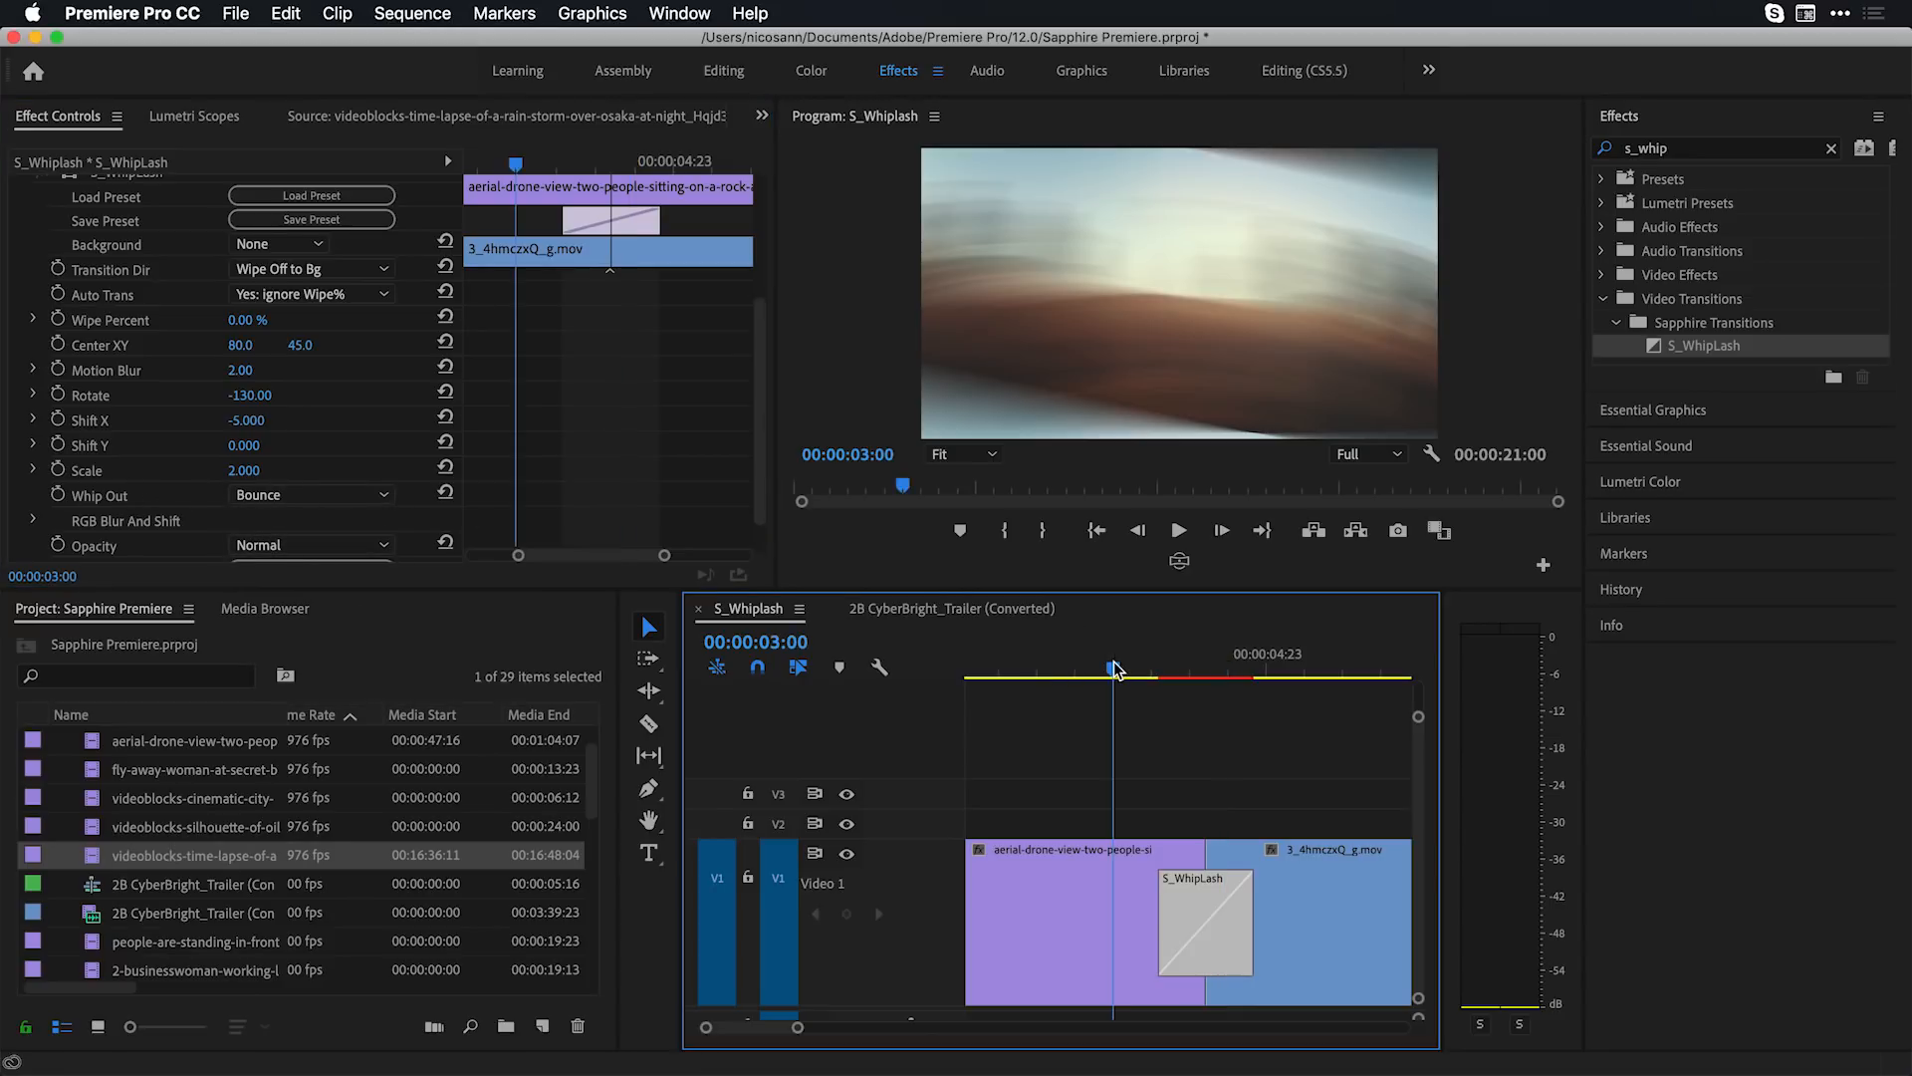
key("Return")
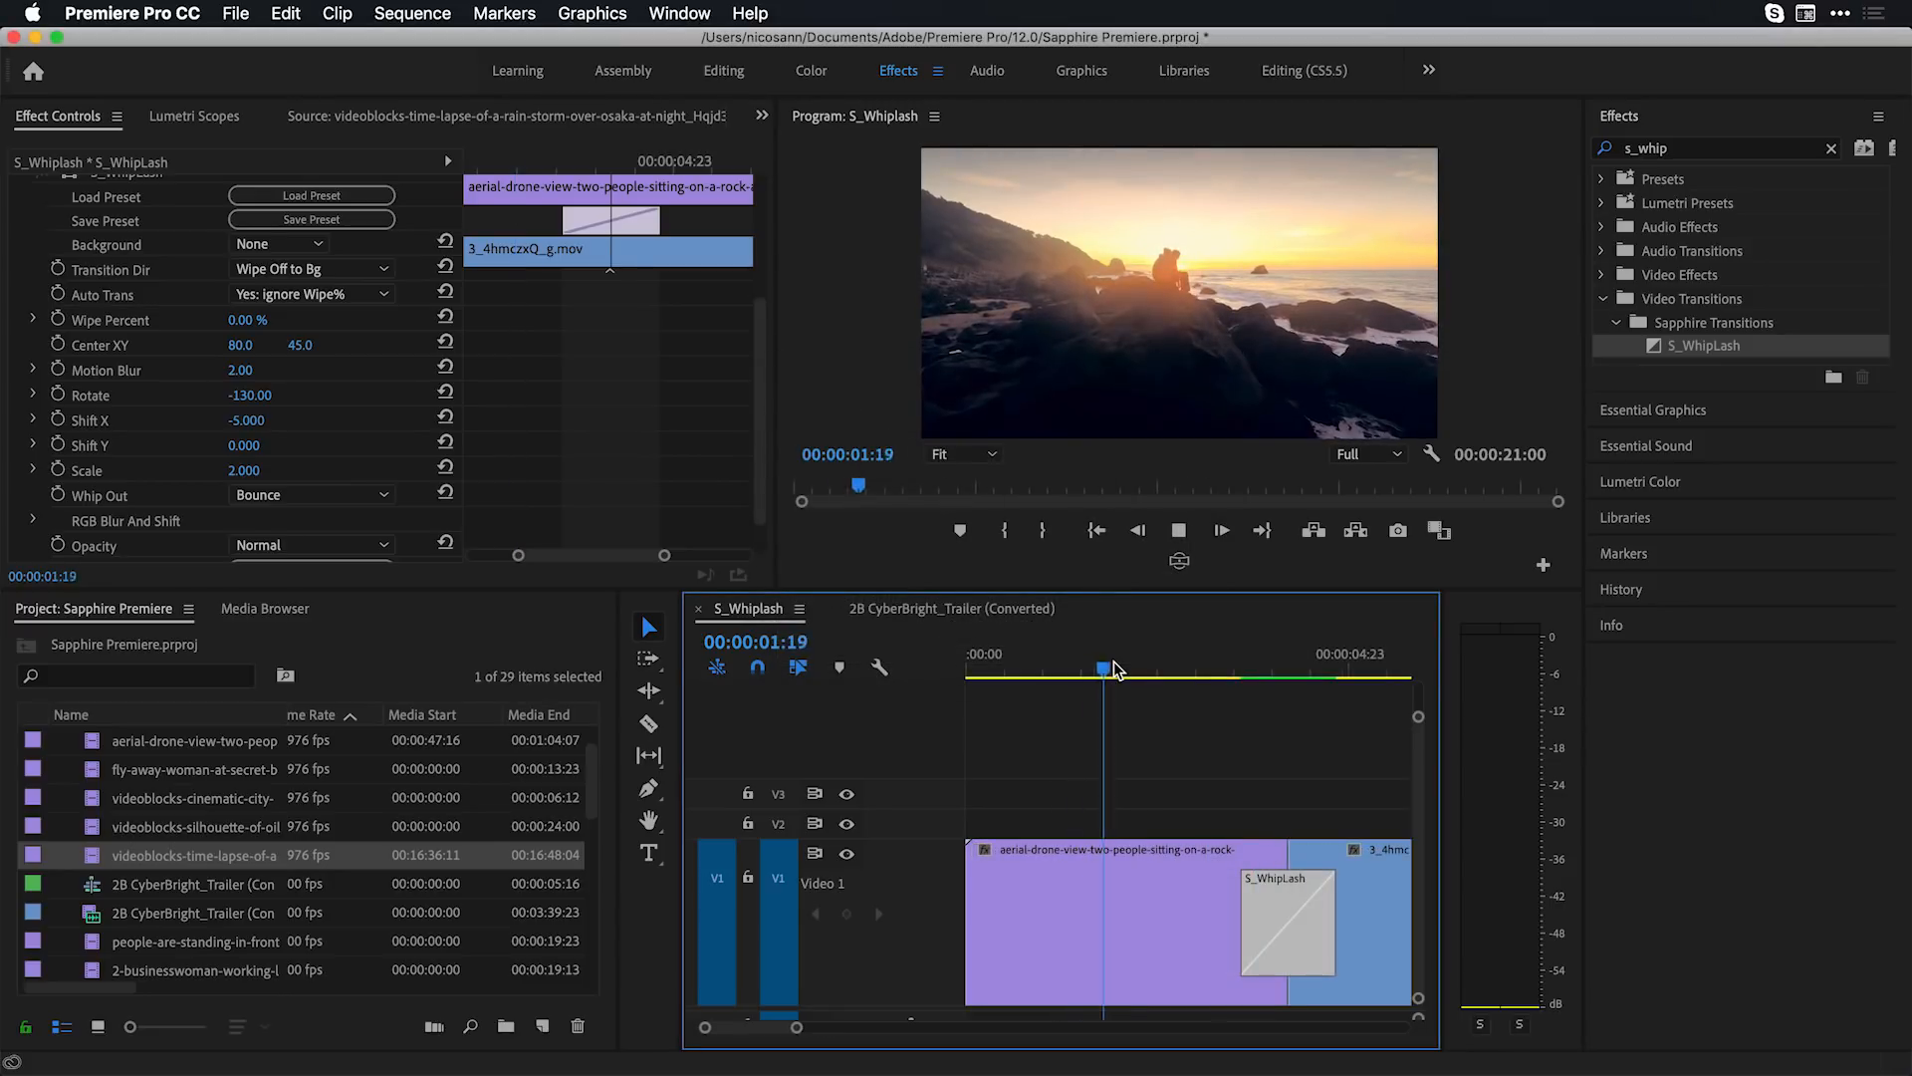
key("ctrl+grave")
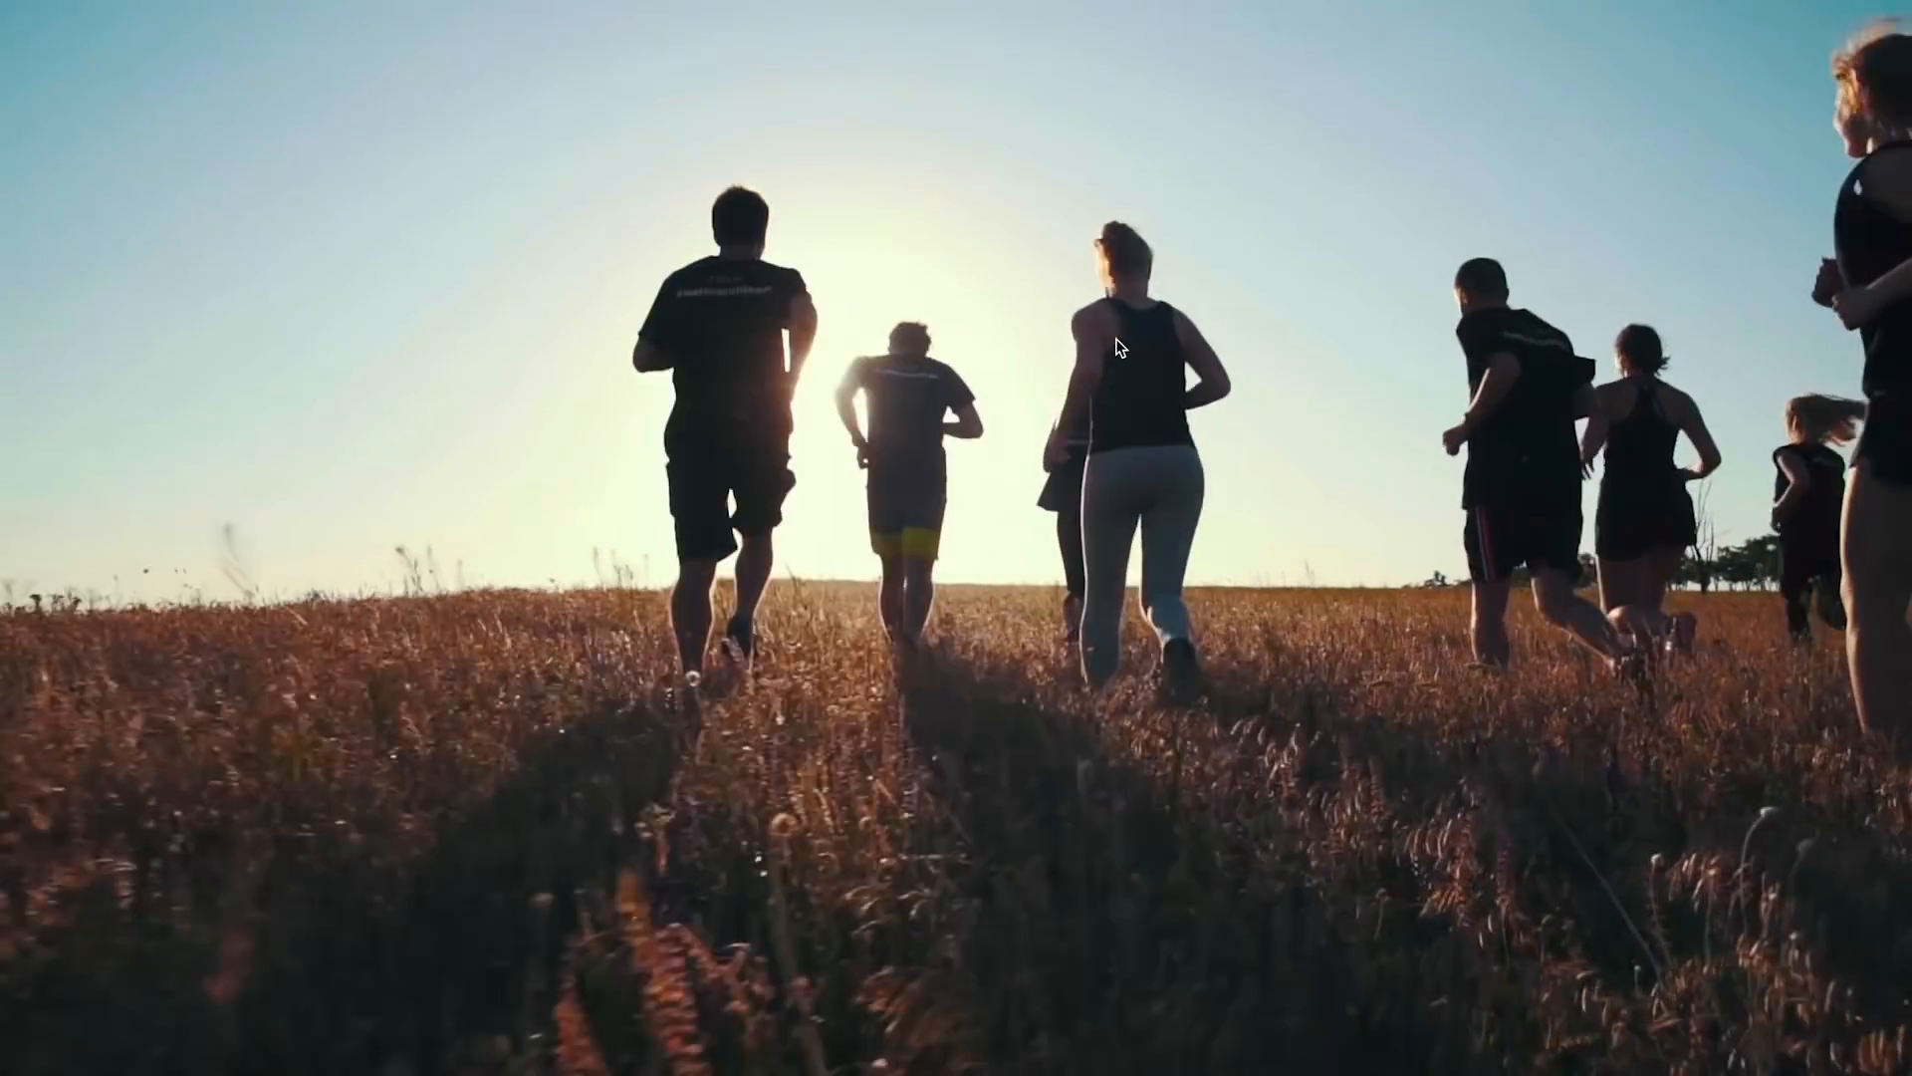
key("space")
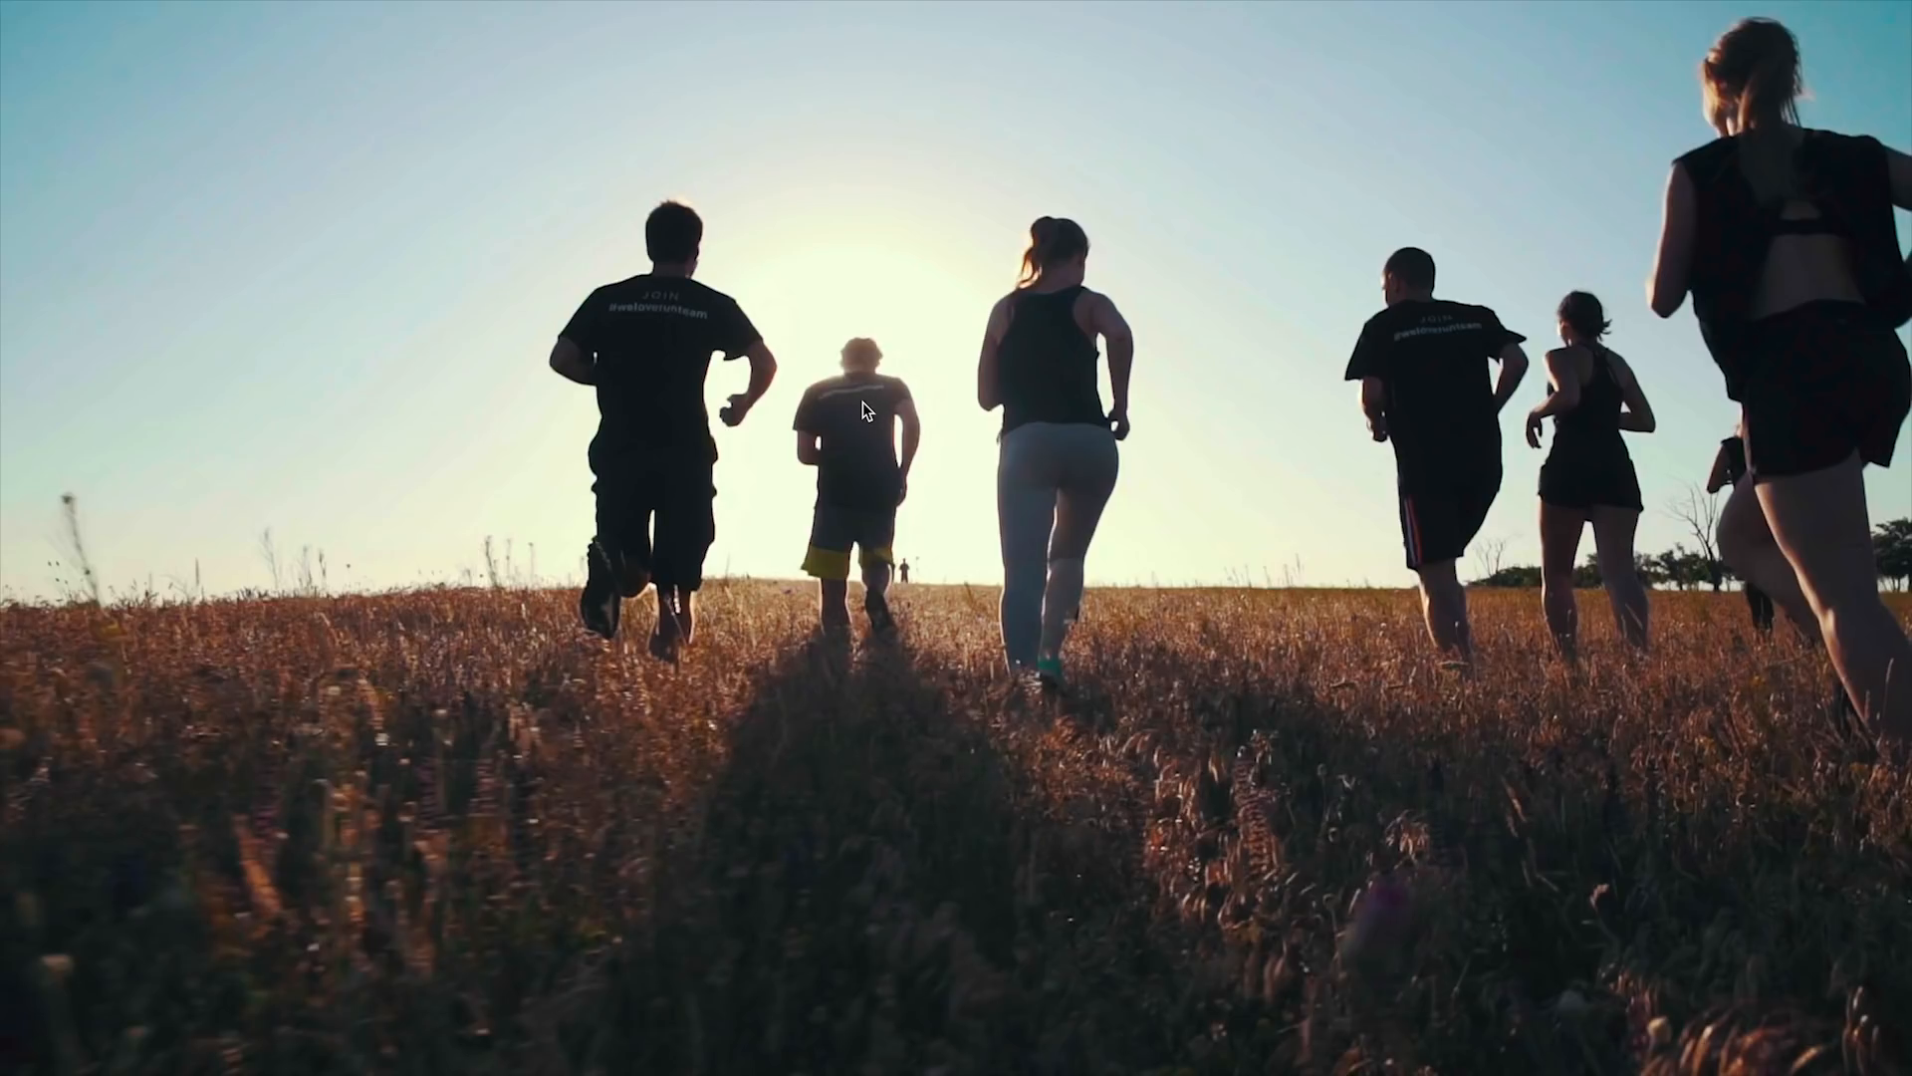
key("Escape")
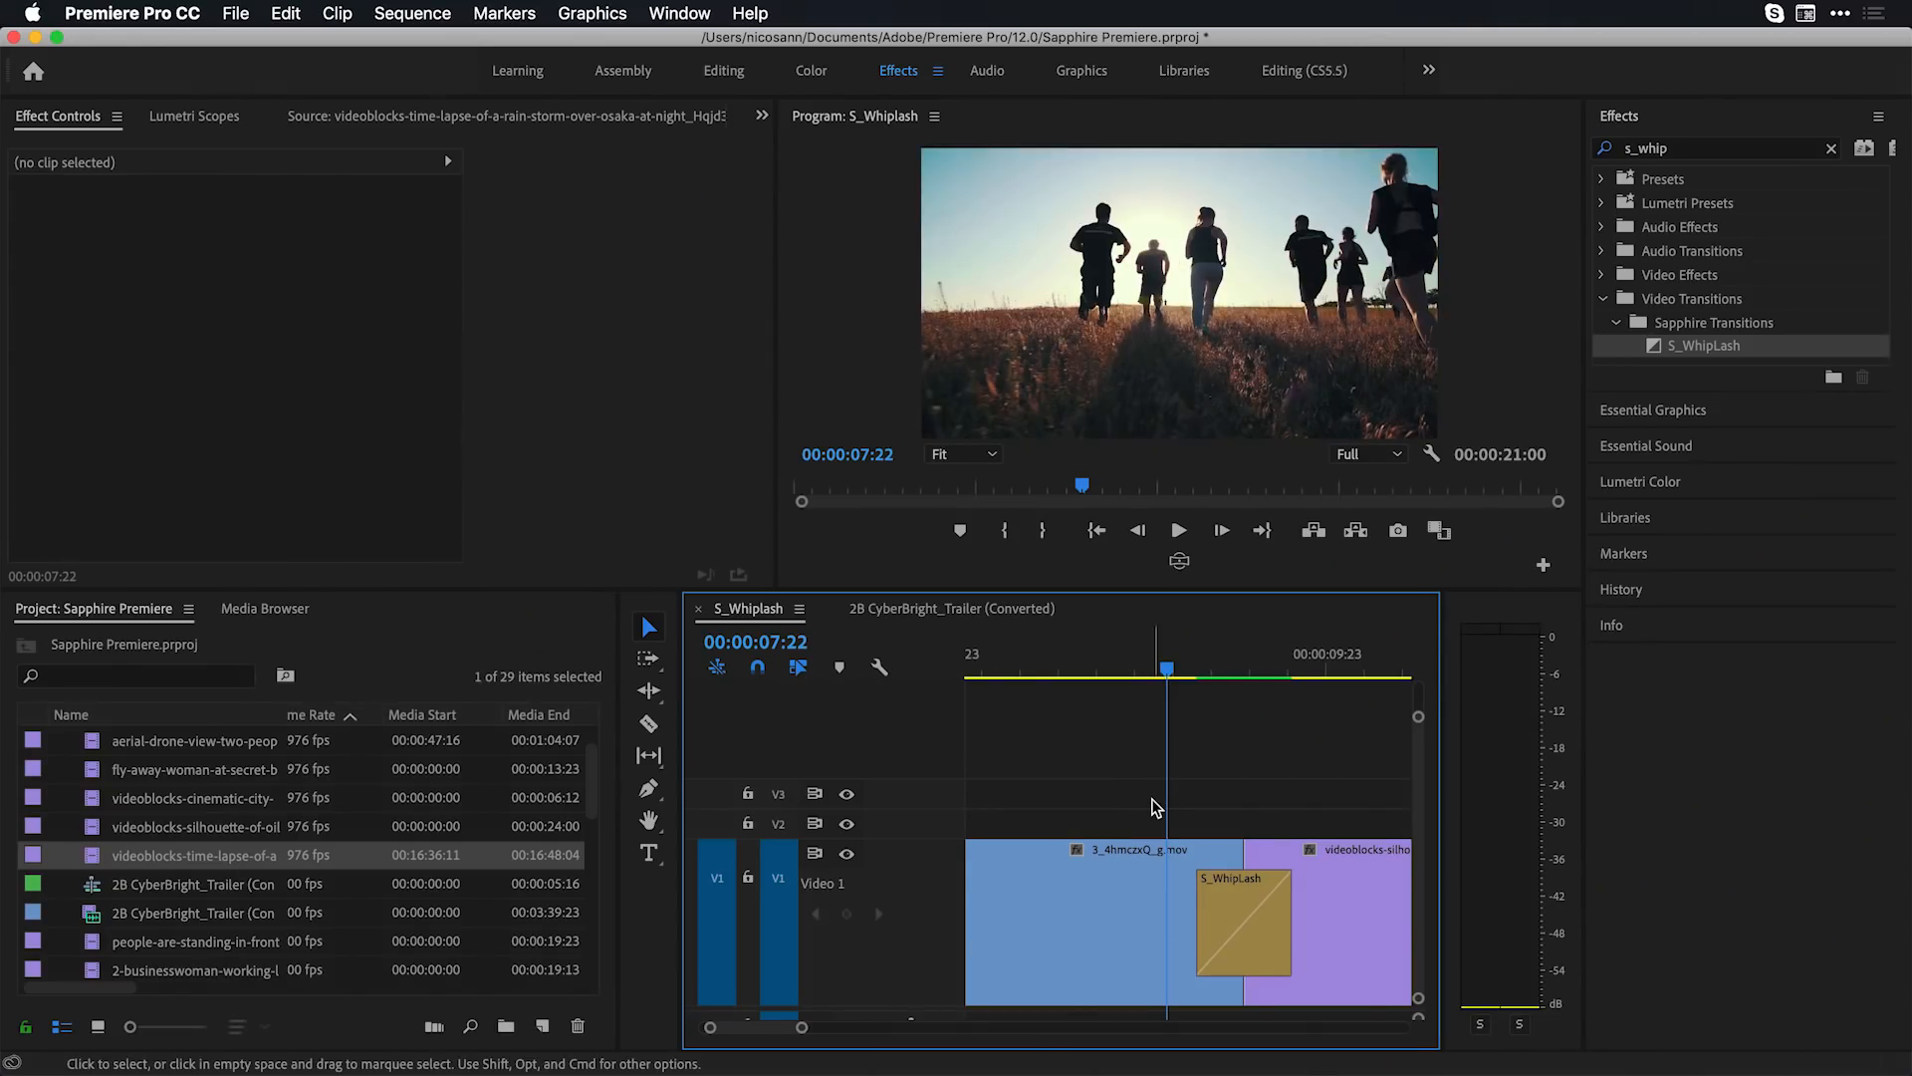
Reposition the playhead in the S_Whiplash sequence and play it back again
key("minus")
key("minus")
mouse_move(1121, 669)
left_mouse_down()
mouse_move(1267, 670)
mouse_move(1113, 678)
left_mouse_up()
key("space")
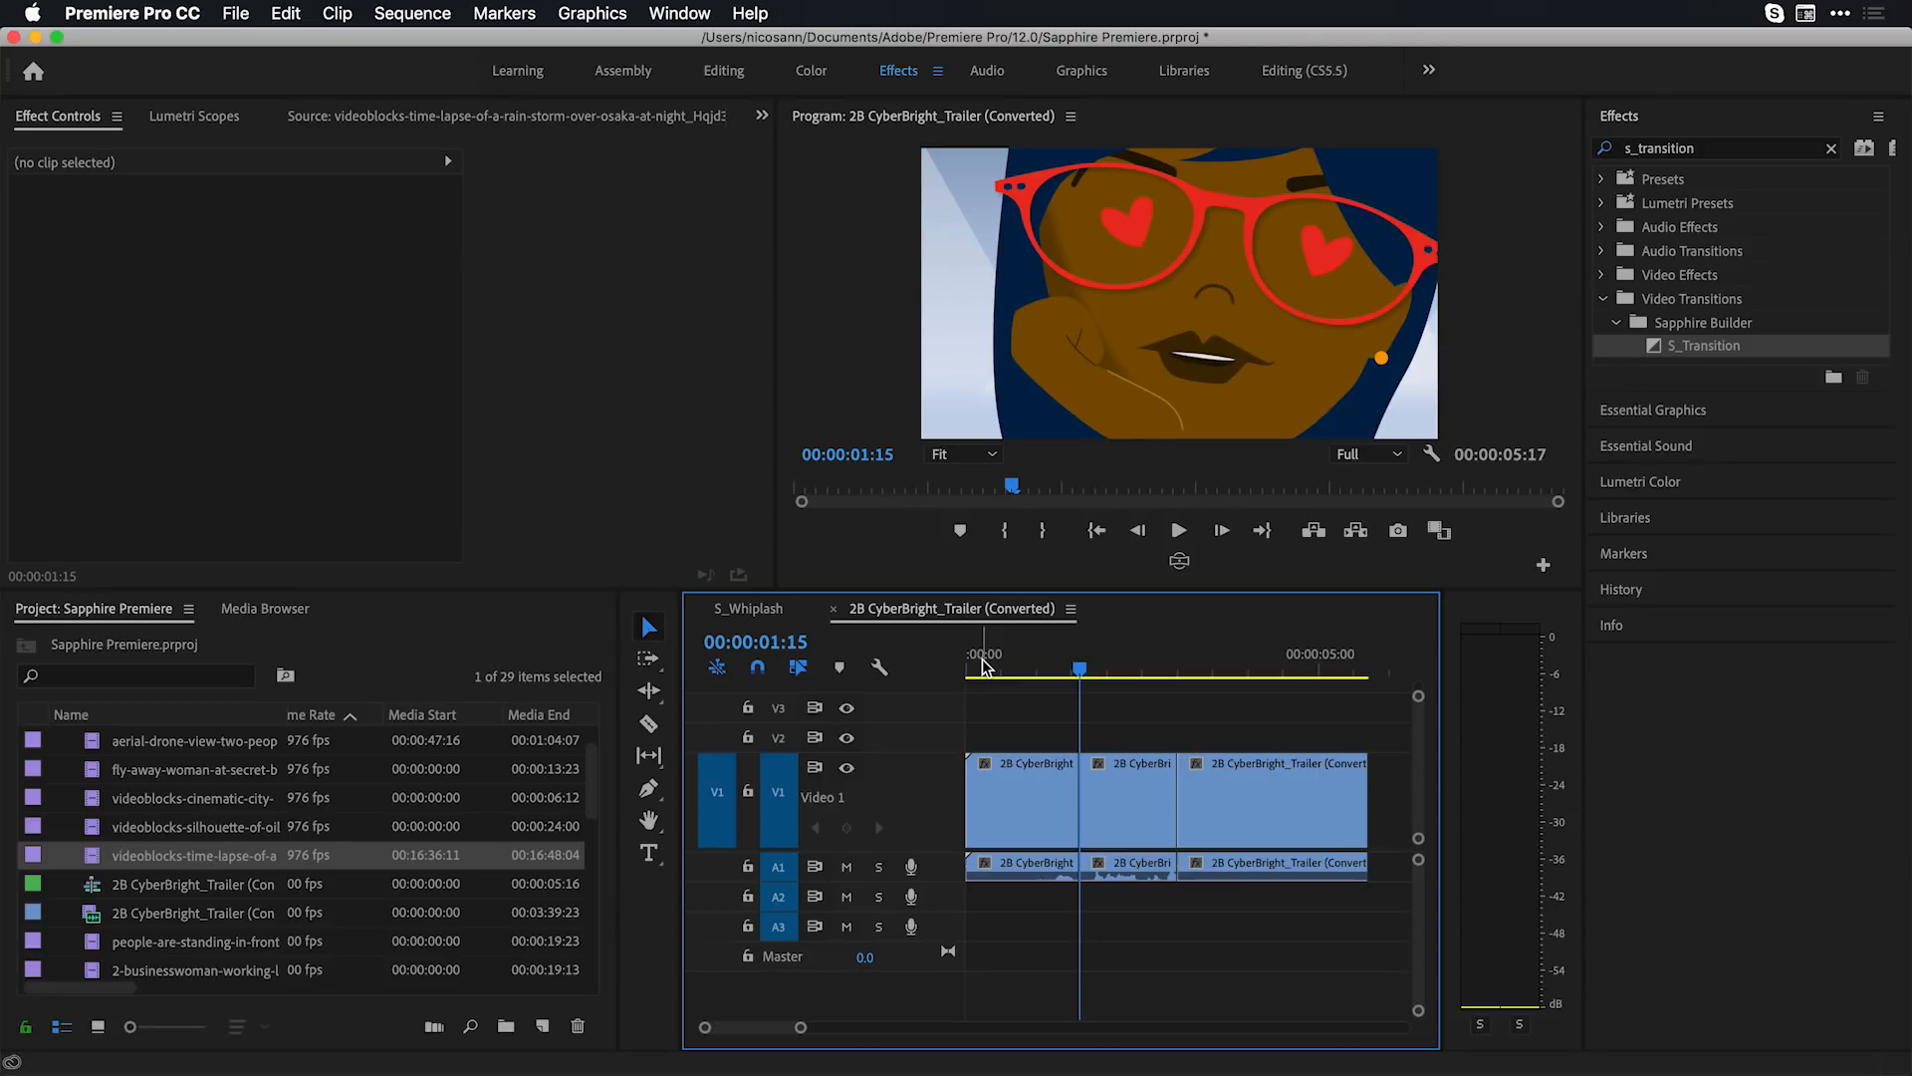
Apply S_Transition to the cut between the first two clips and set its Background to Video 1
left_click(1655, 348)
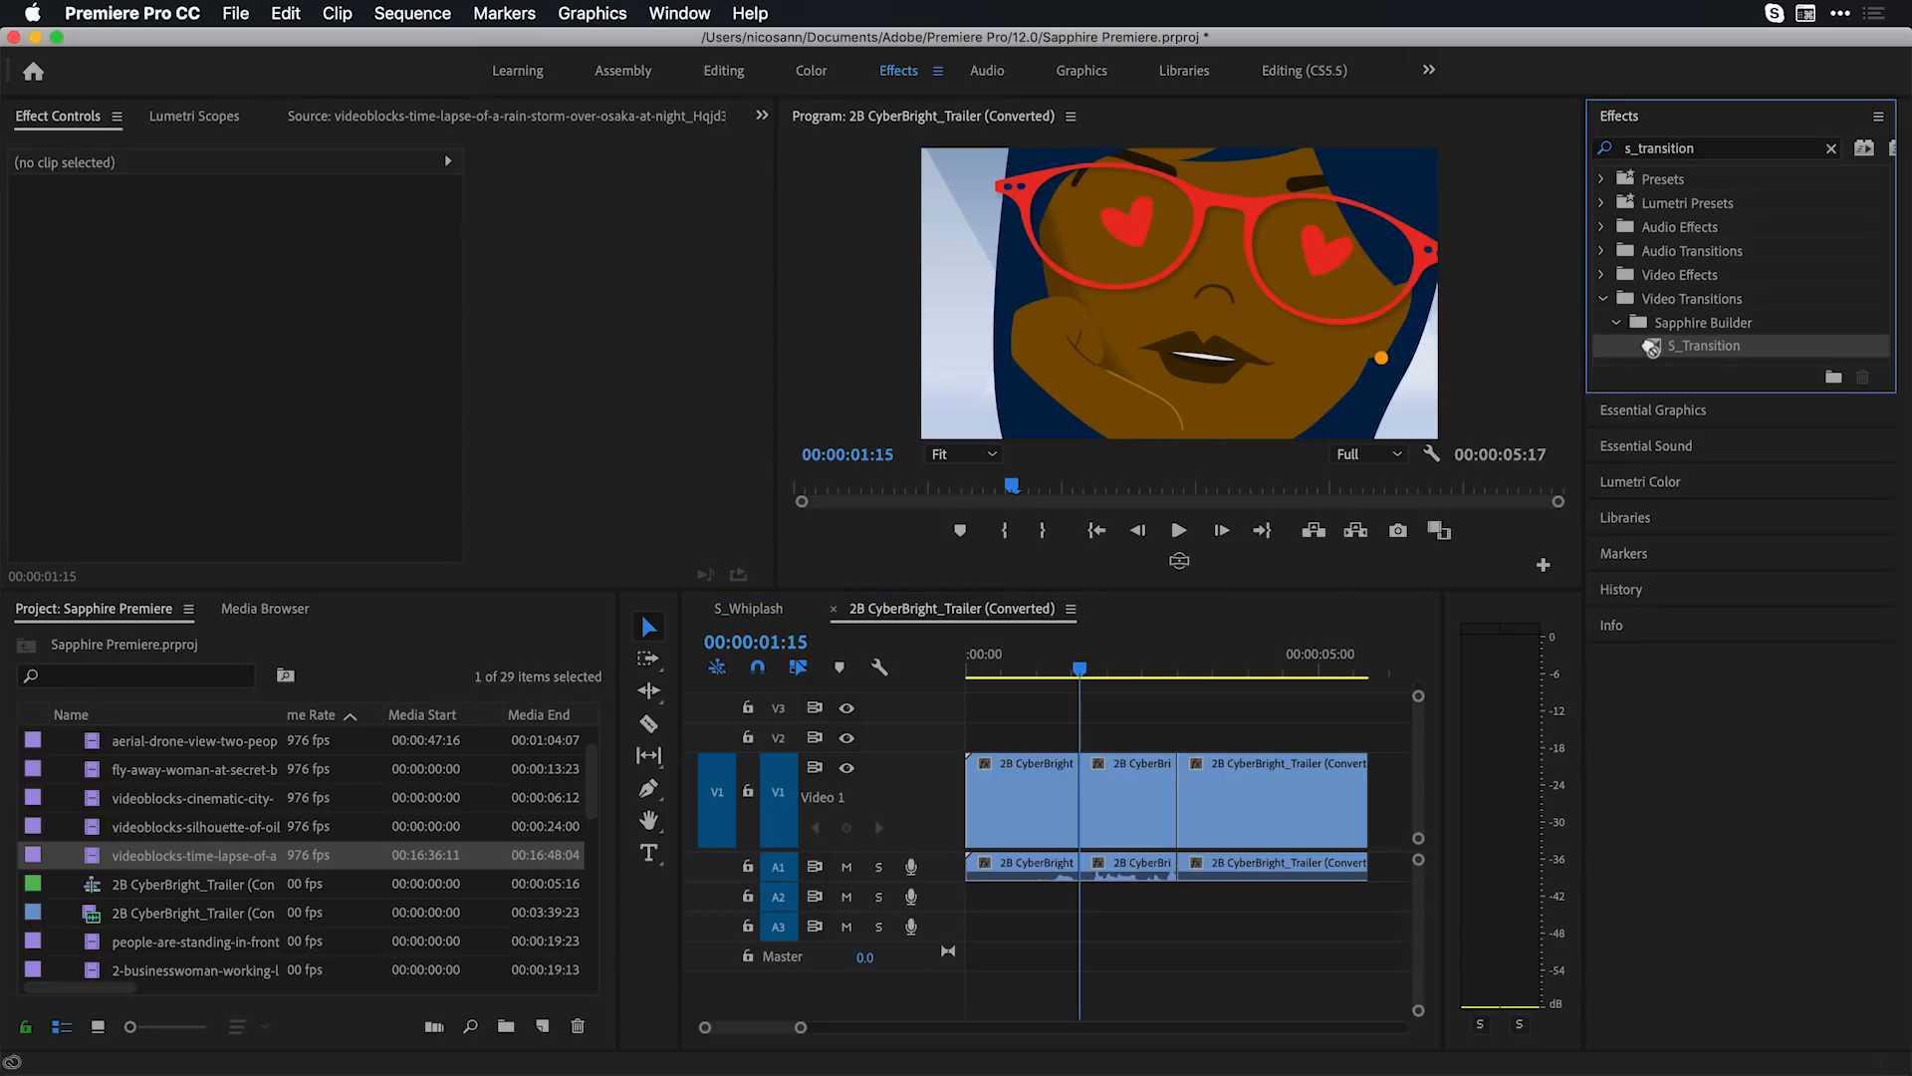
left_click_drag(1656, 346, 1080, 797)
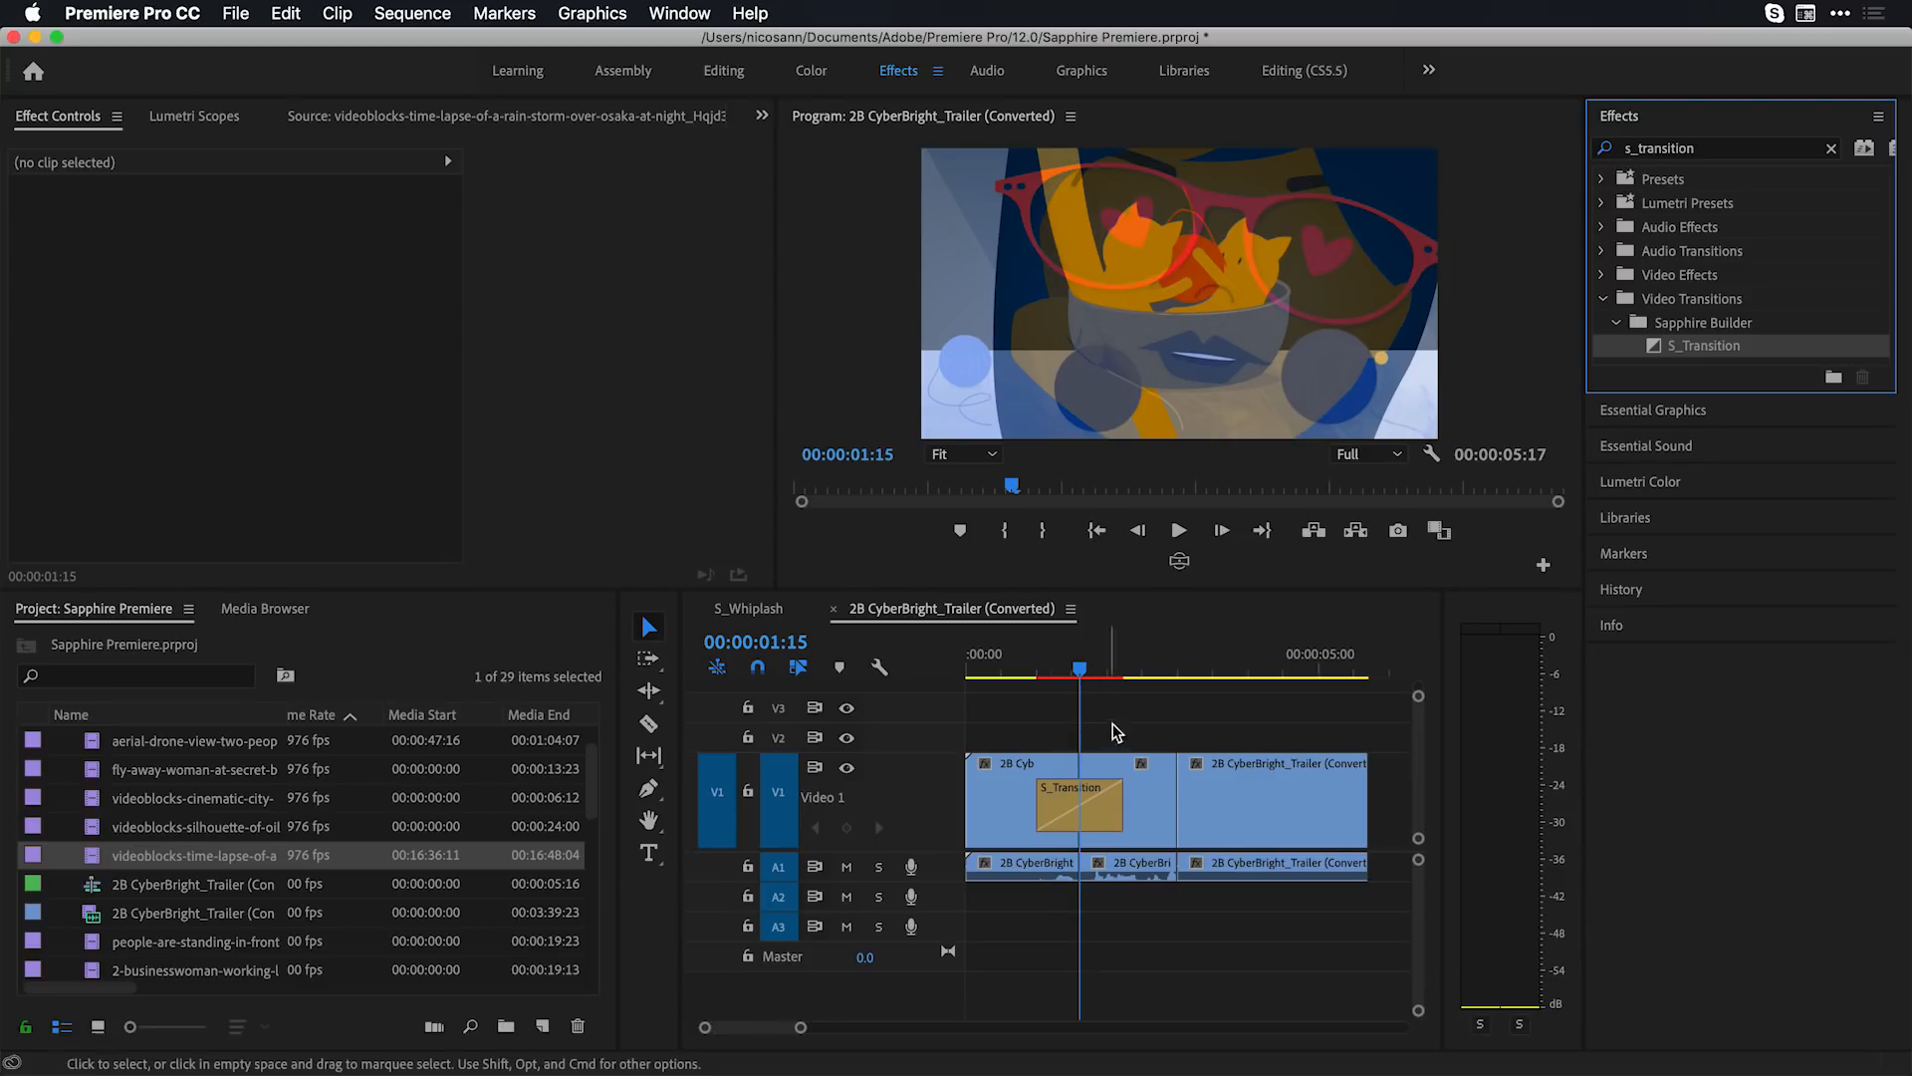
left_click(1067, 809)
left_click(1067, 809)
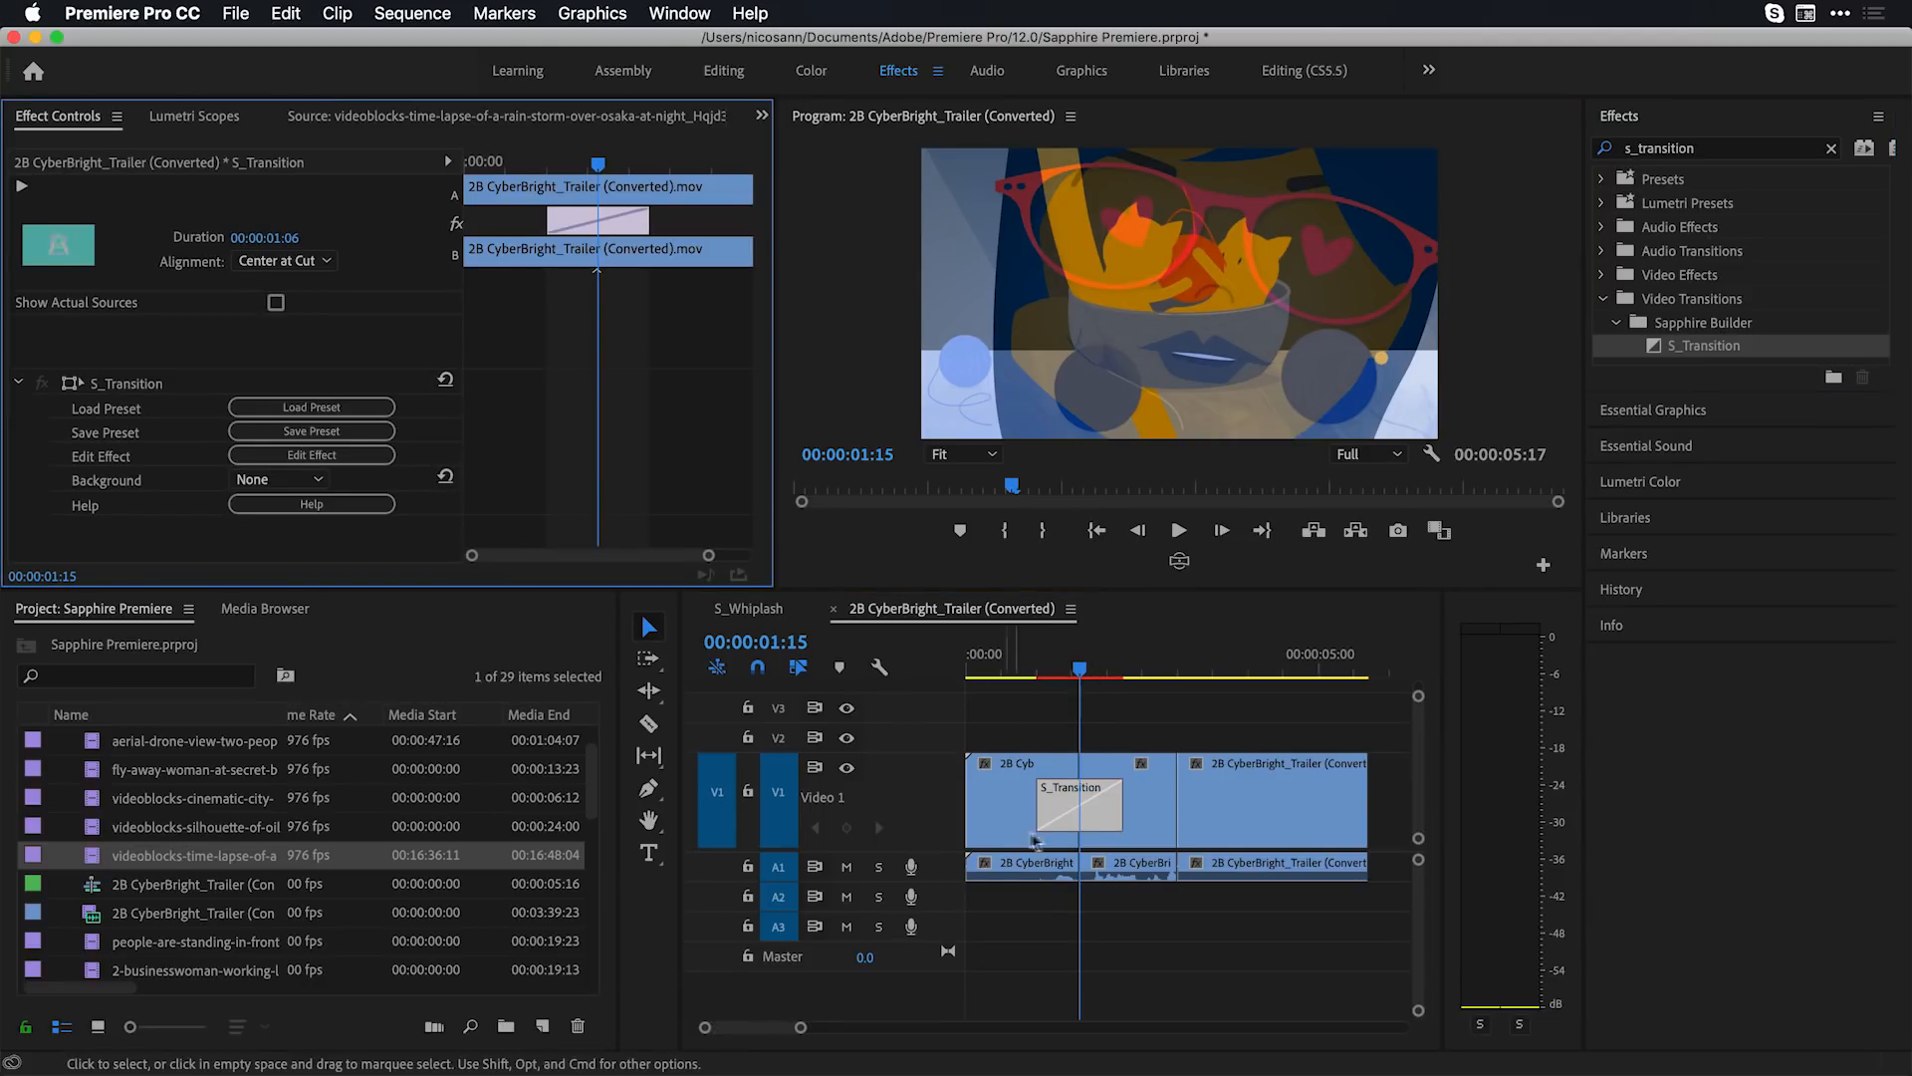
left_click(1087, 809)
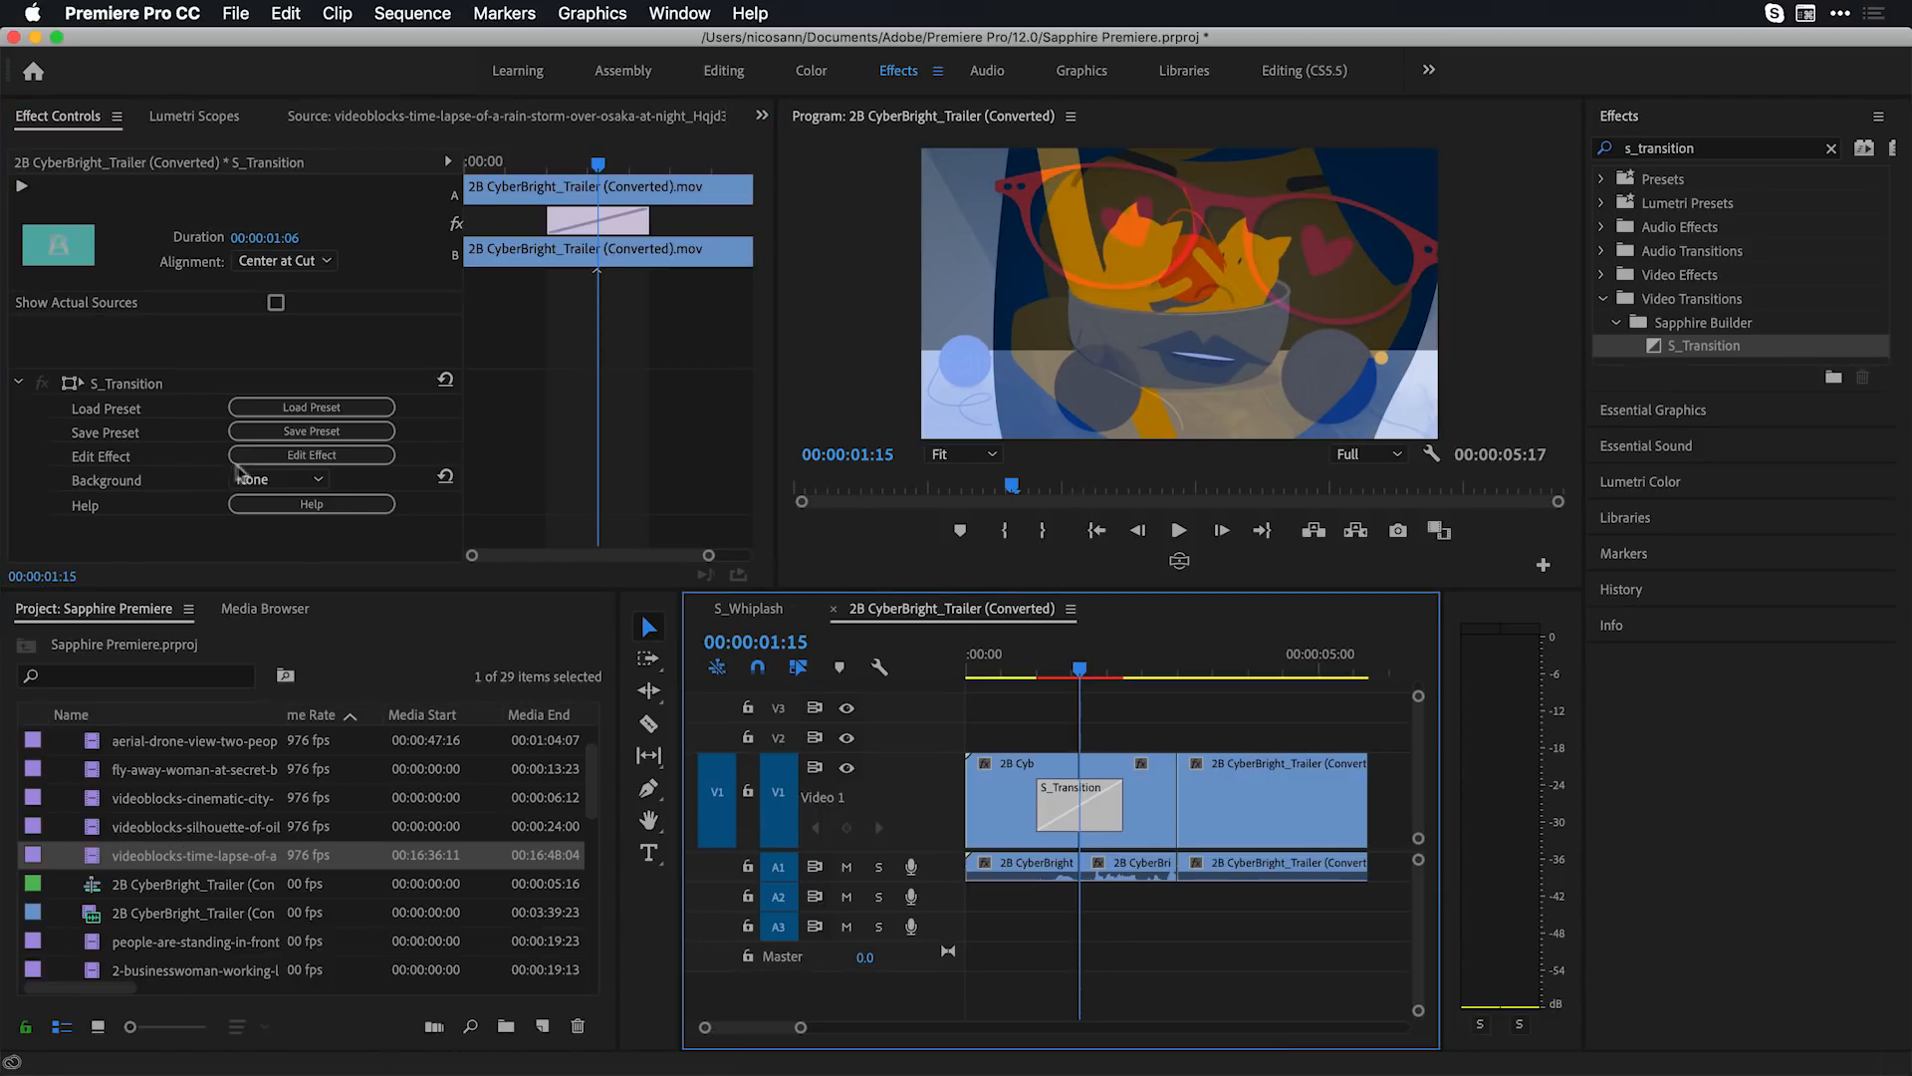
left_click(296, 481)
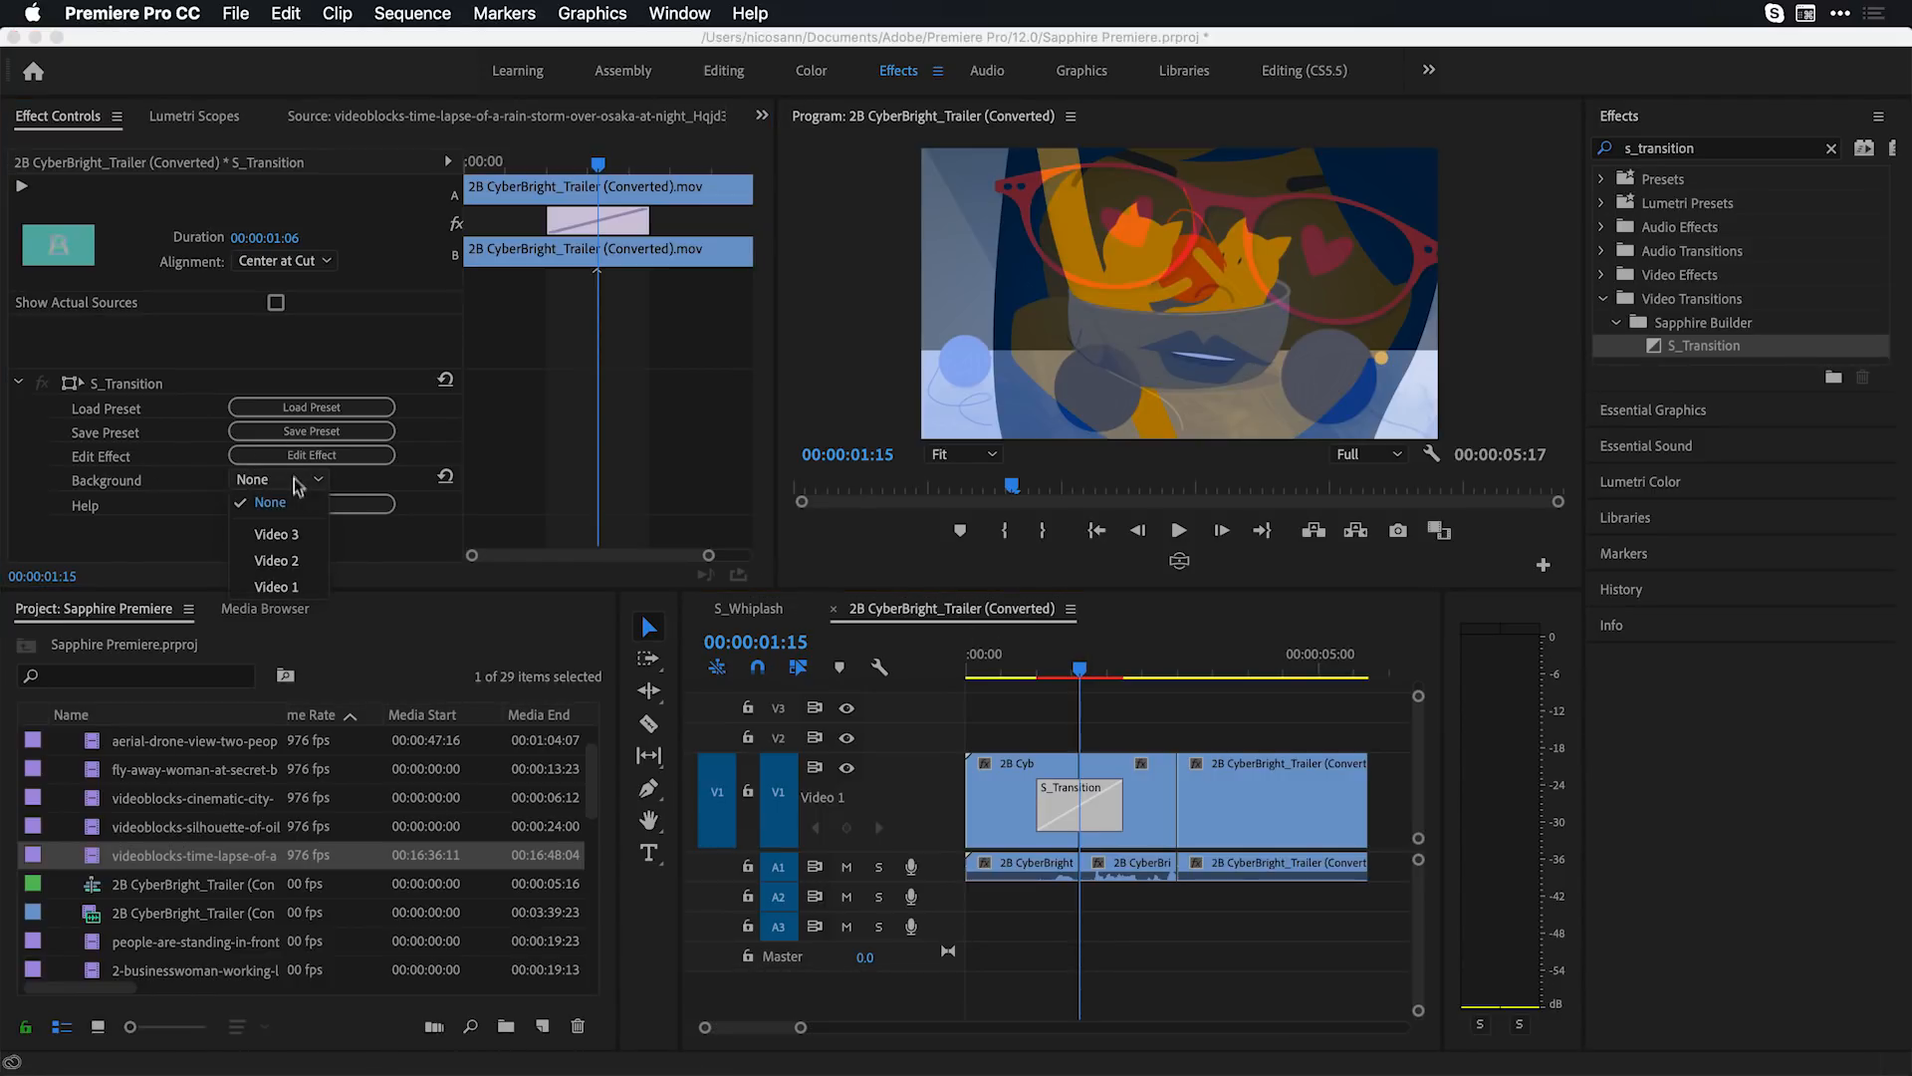
left_click(301, 582)
Preview the new Hand-drawn Sun Rays preset and load it into the first S_Transition
left_click(288, 417)
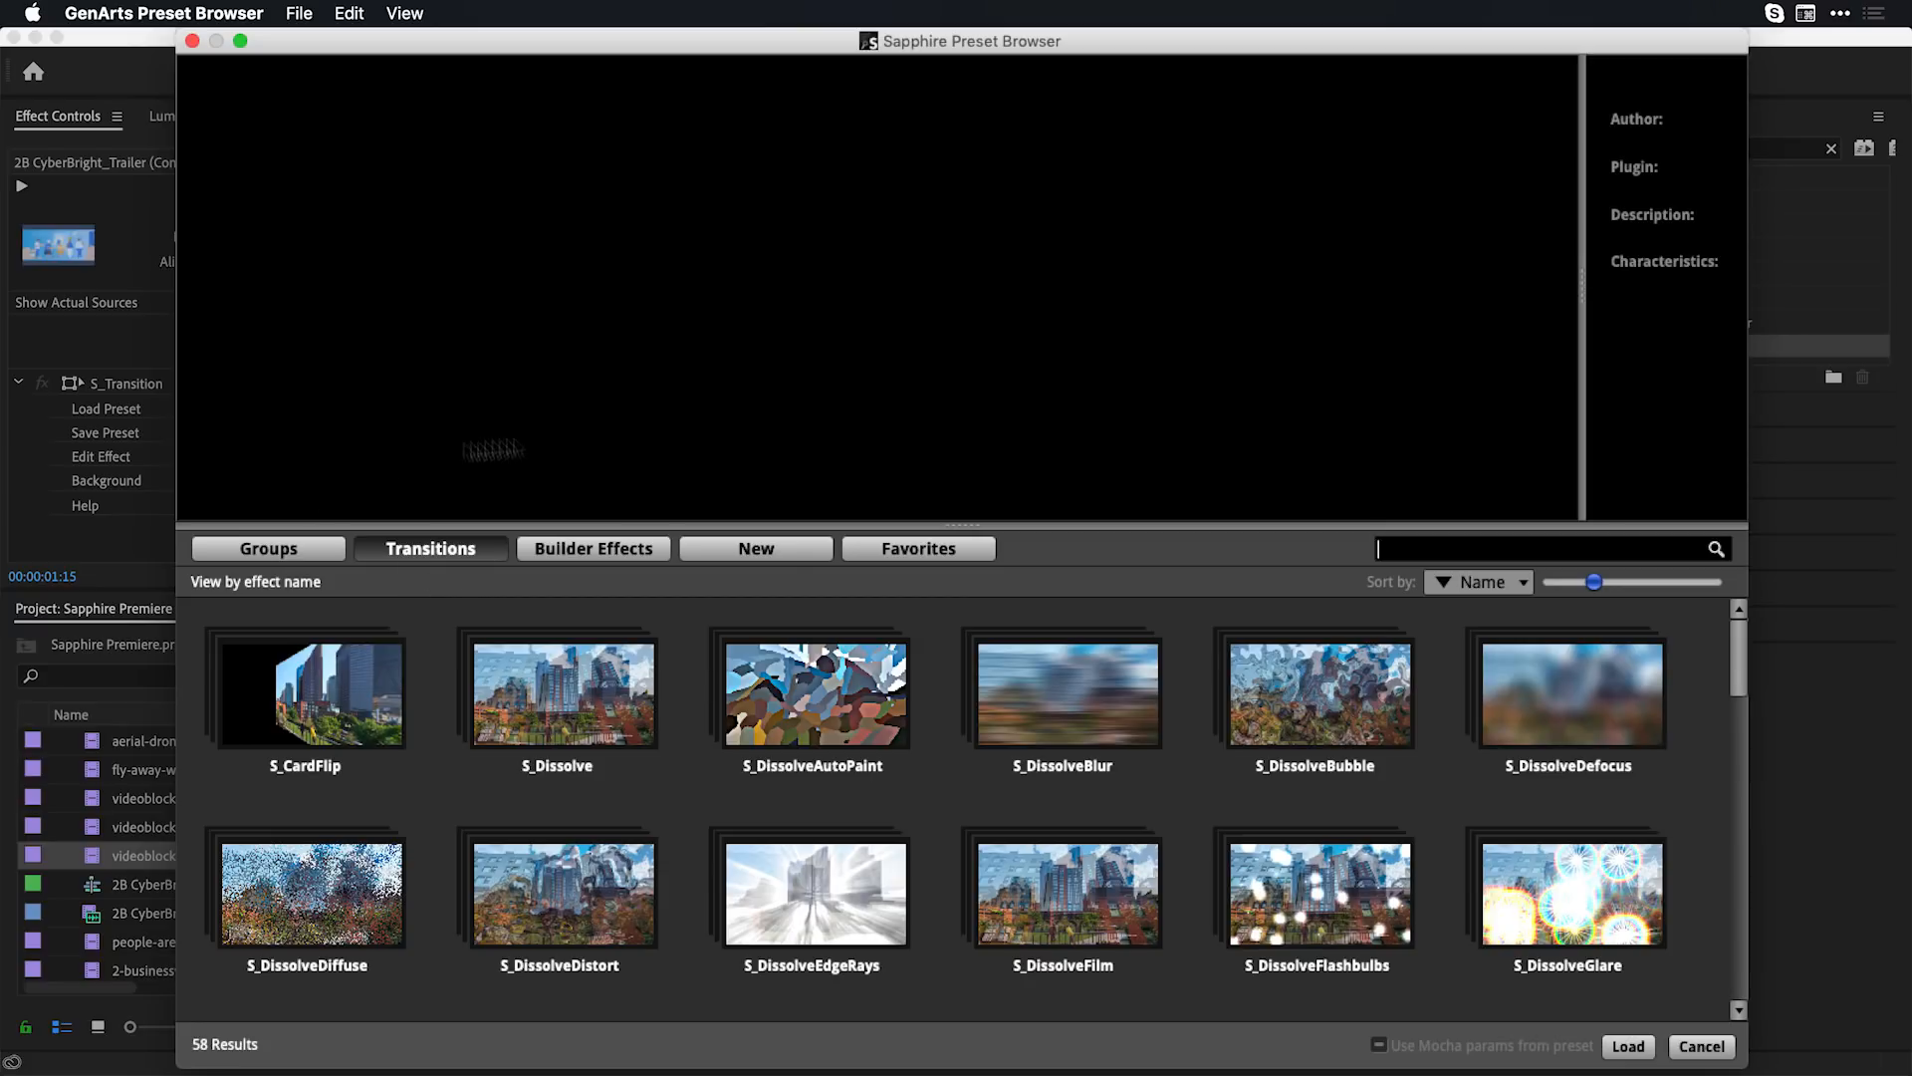
left_click(779, 553)
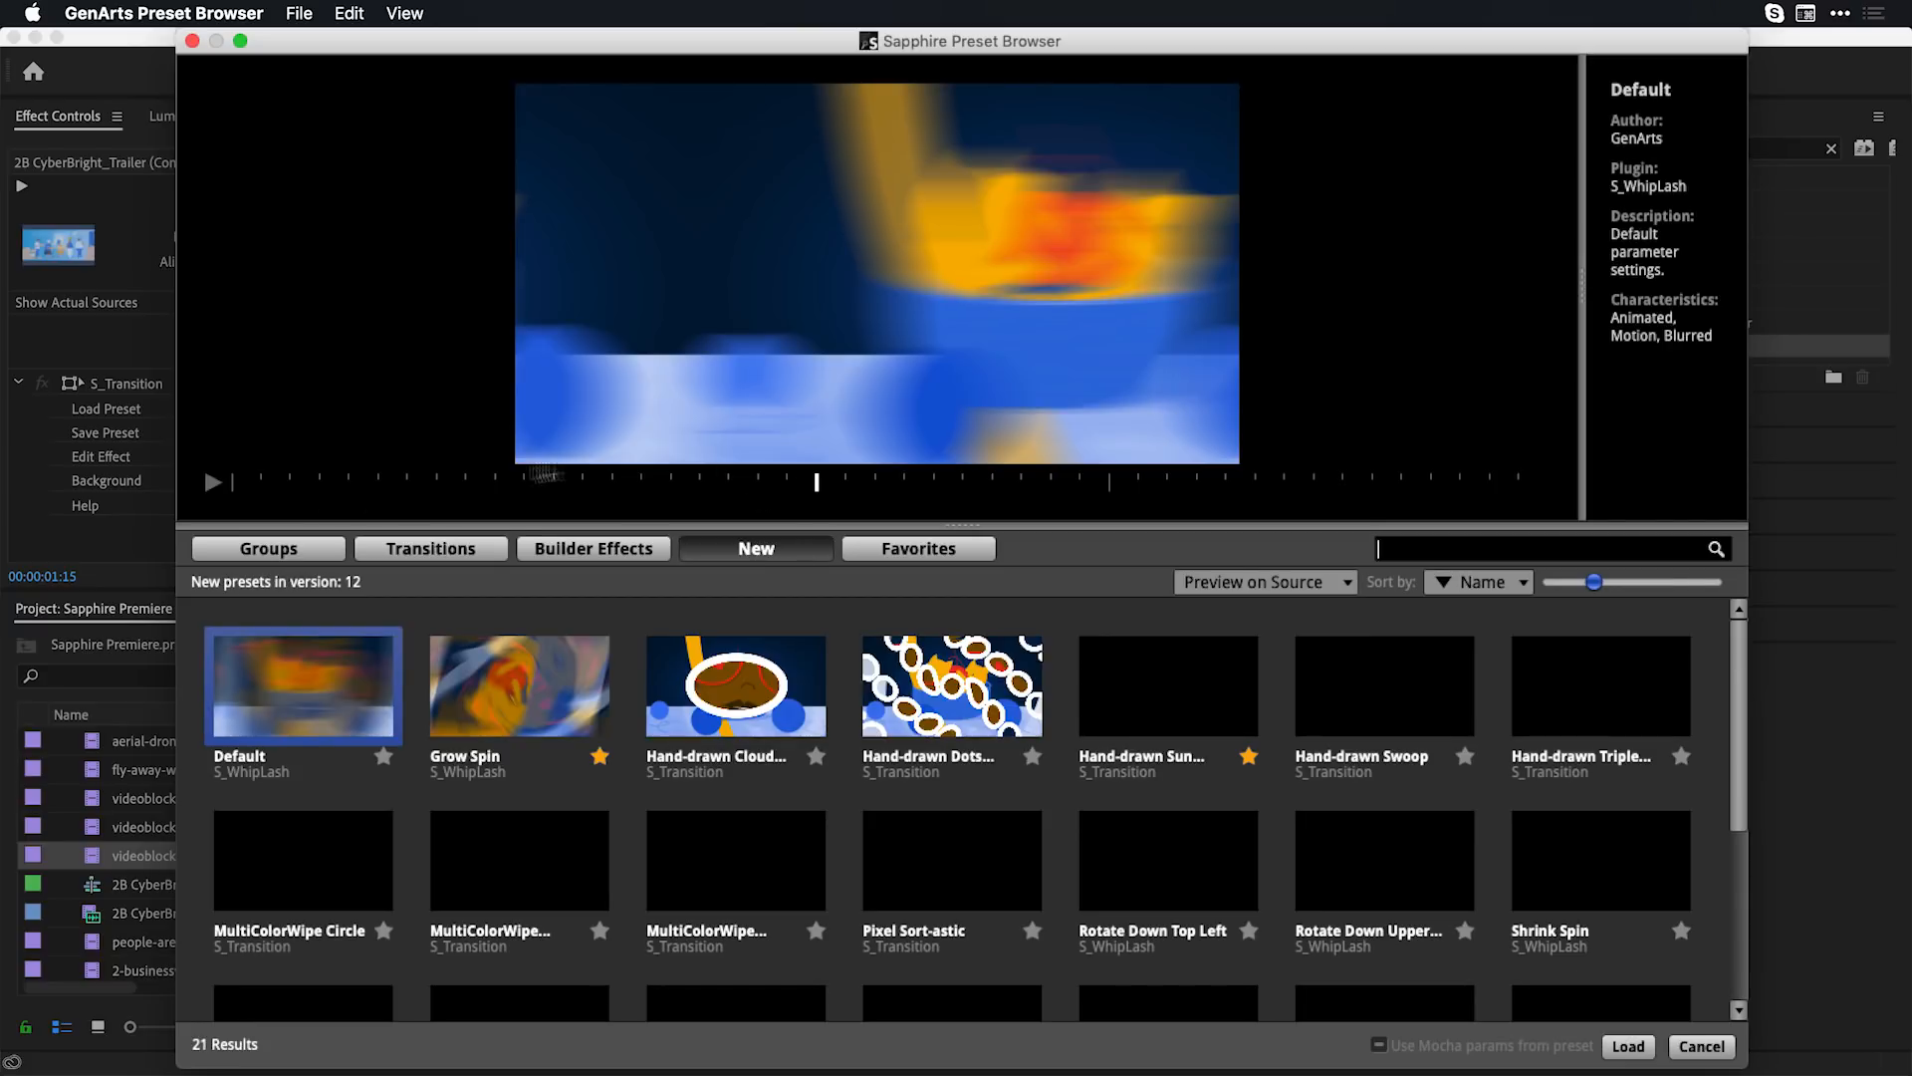
left_click(1156, 705)
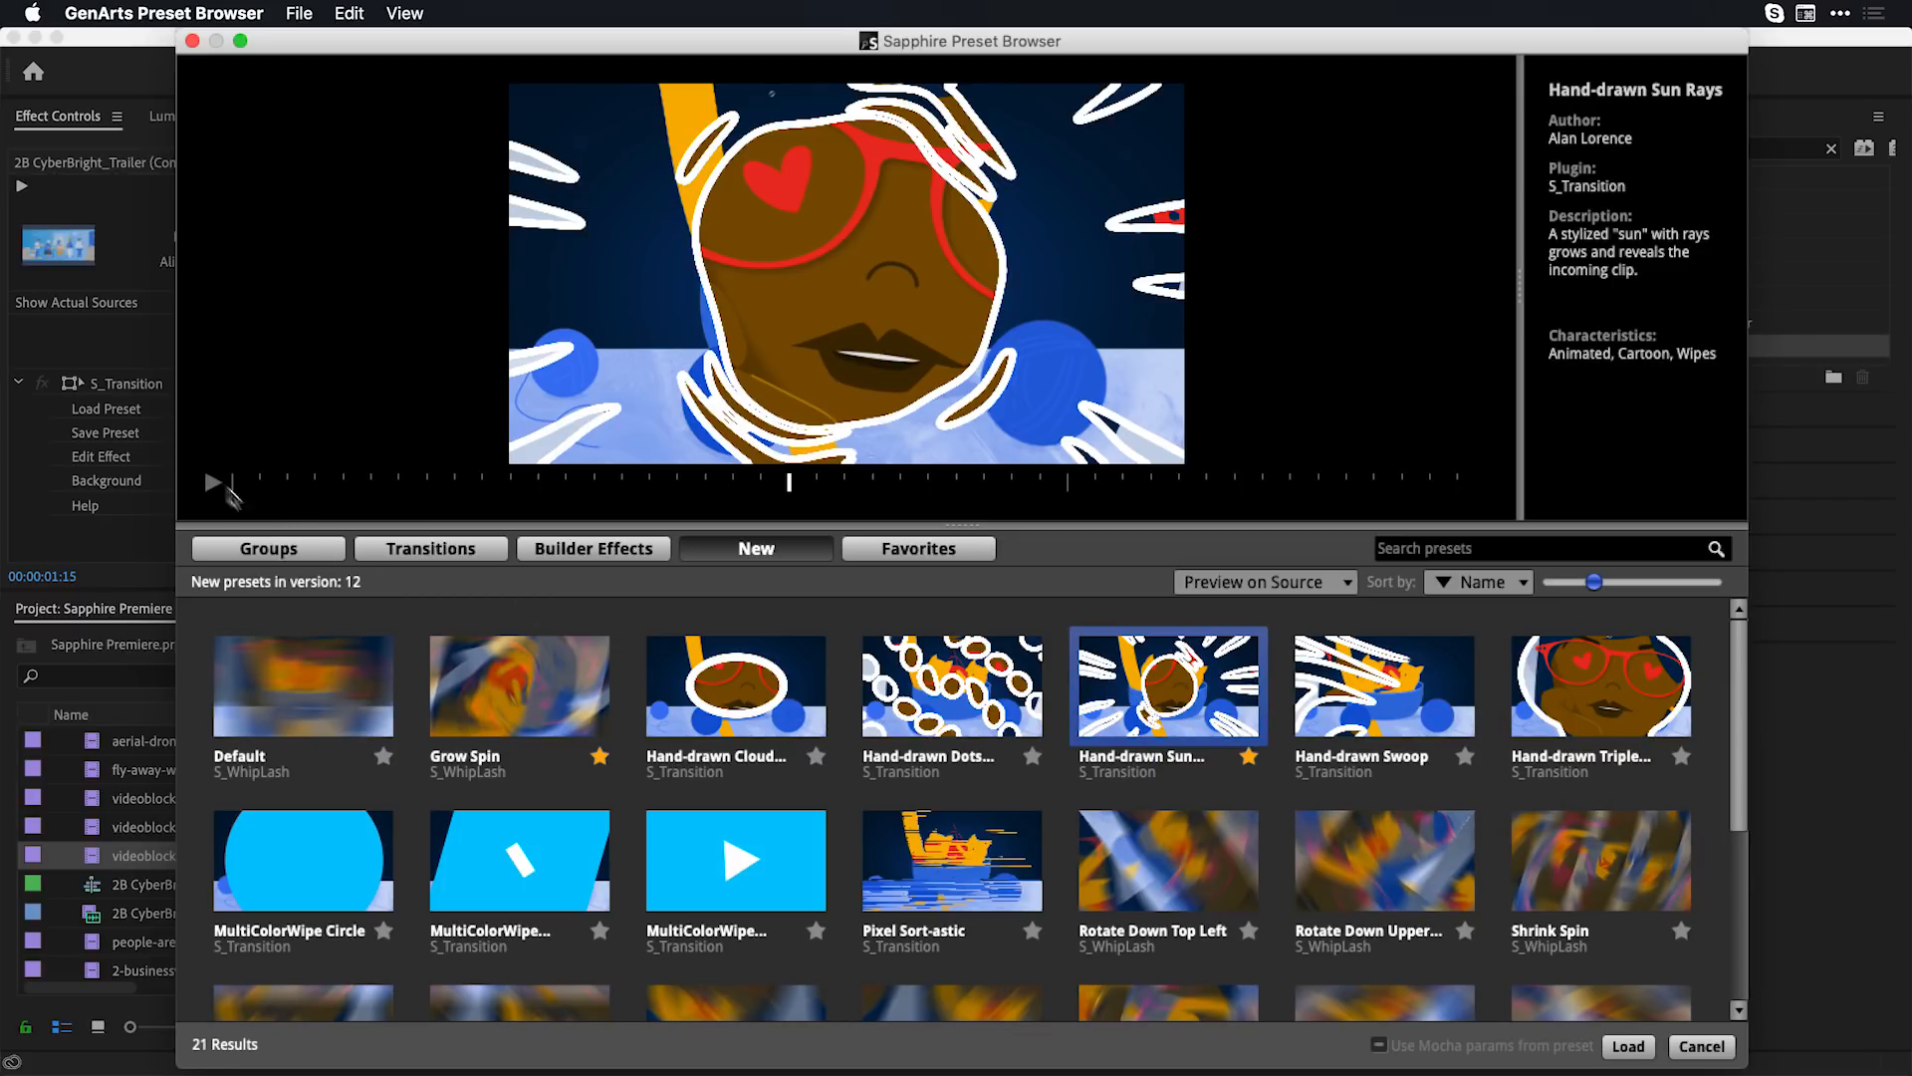
left_click(1248, 756)
left_click(211, 484)
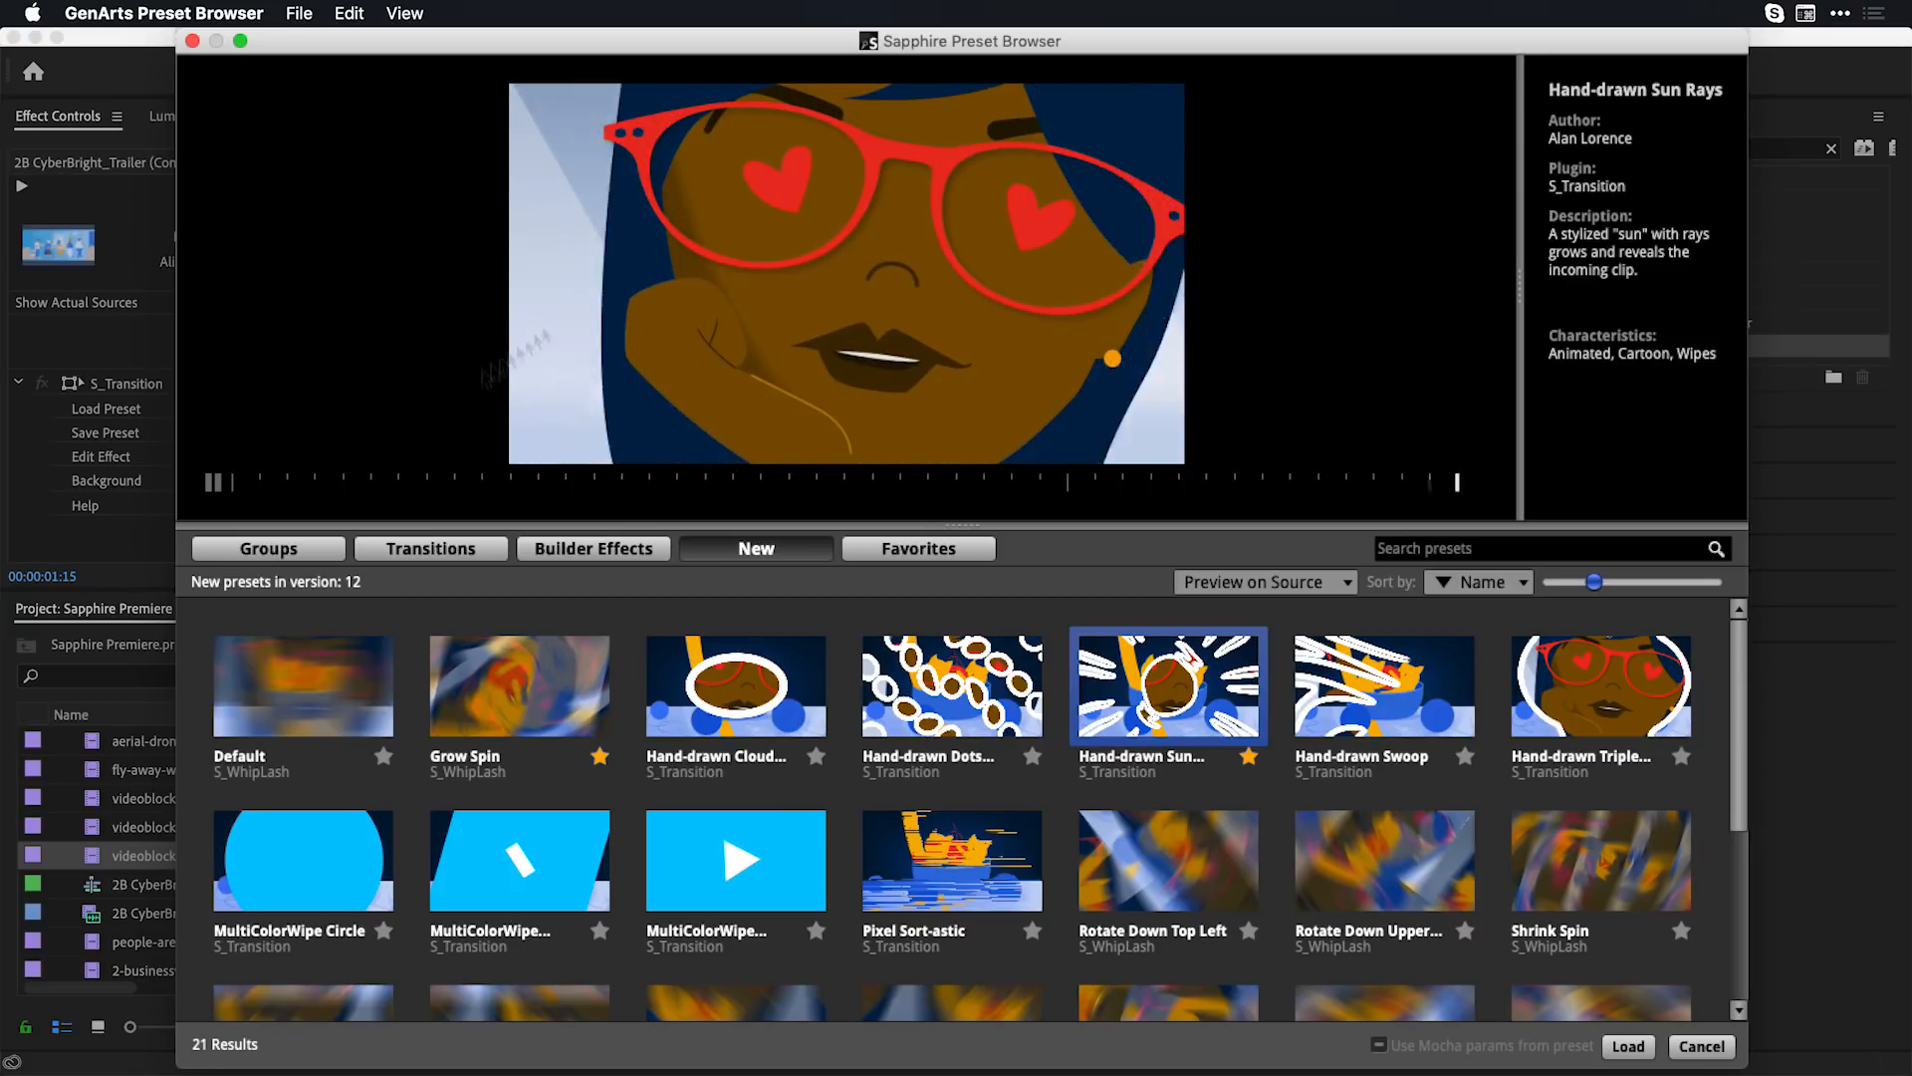
left_click(1642, 1054)
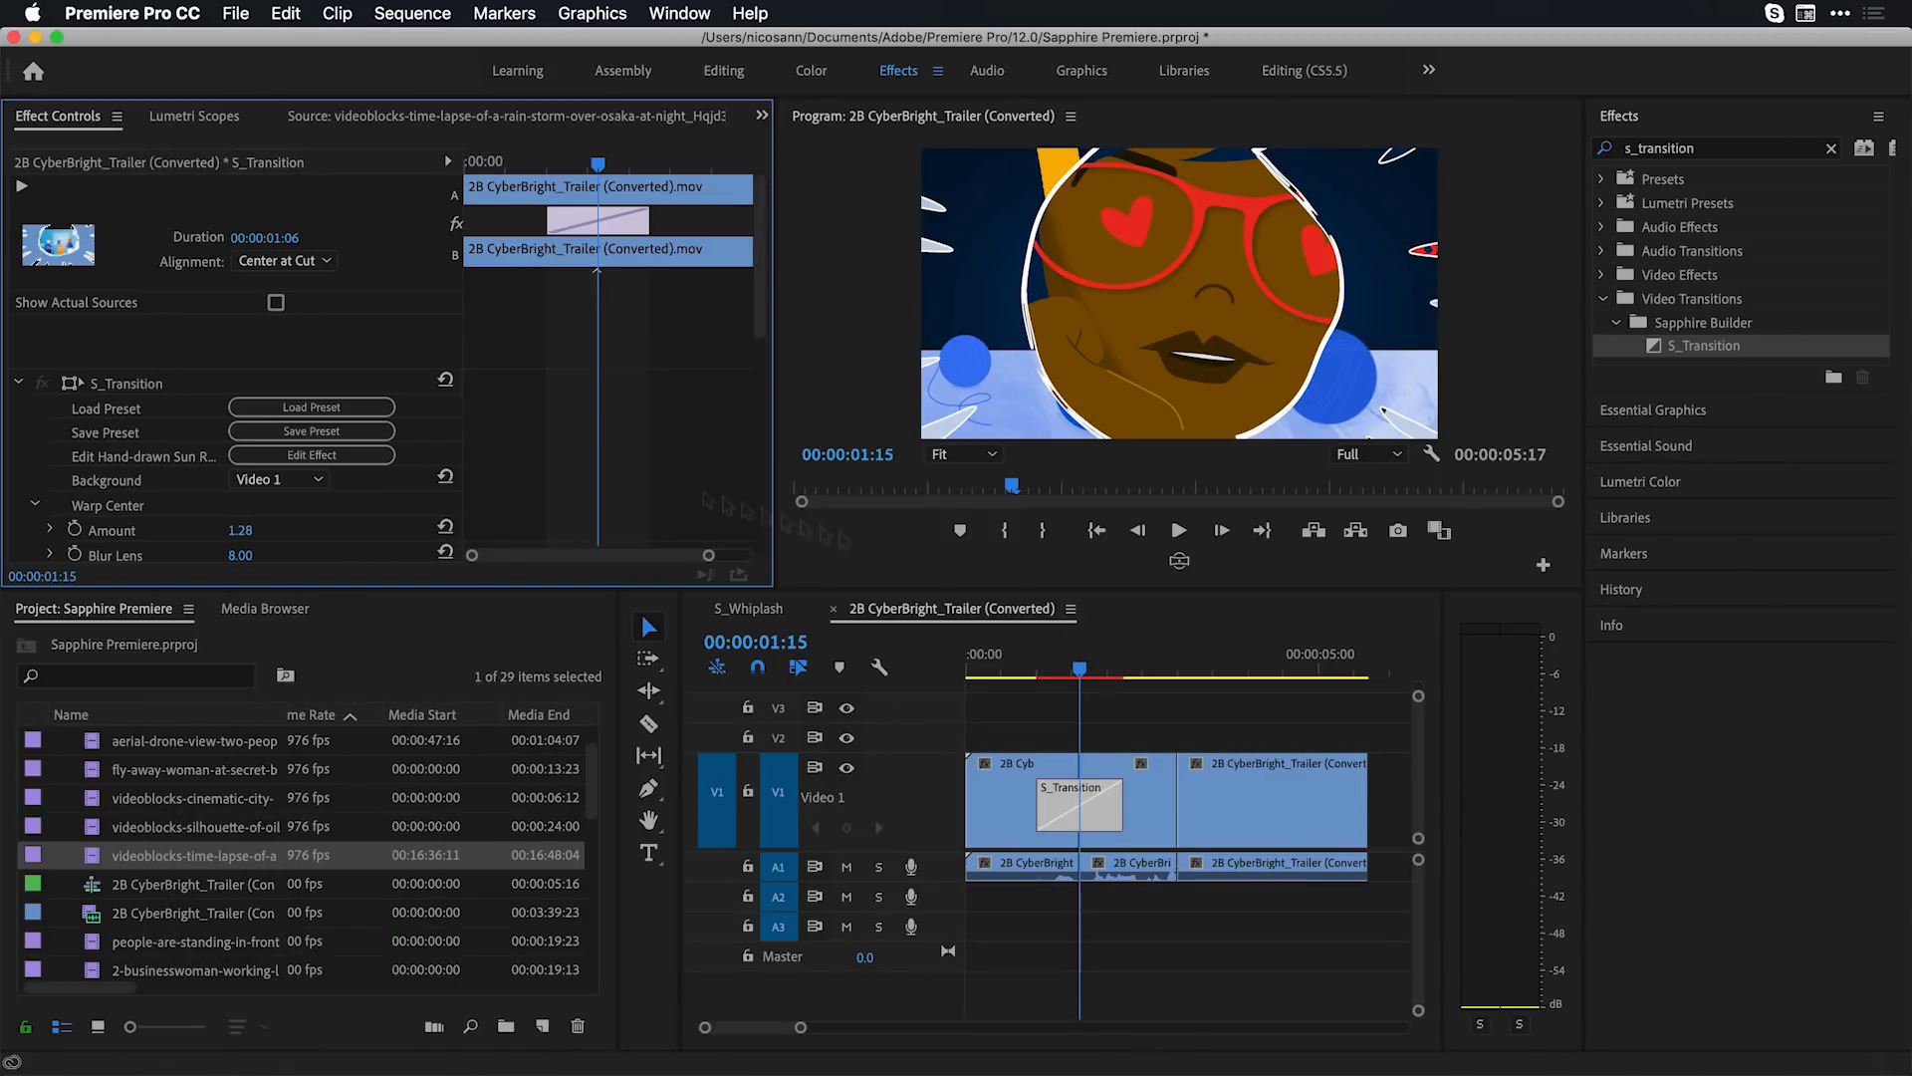
Open the Hand-drawn Sun Rays effect for editing, examine its whole node graph and play the transition preview
left_click(313, 455)
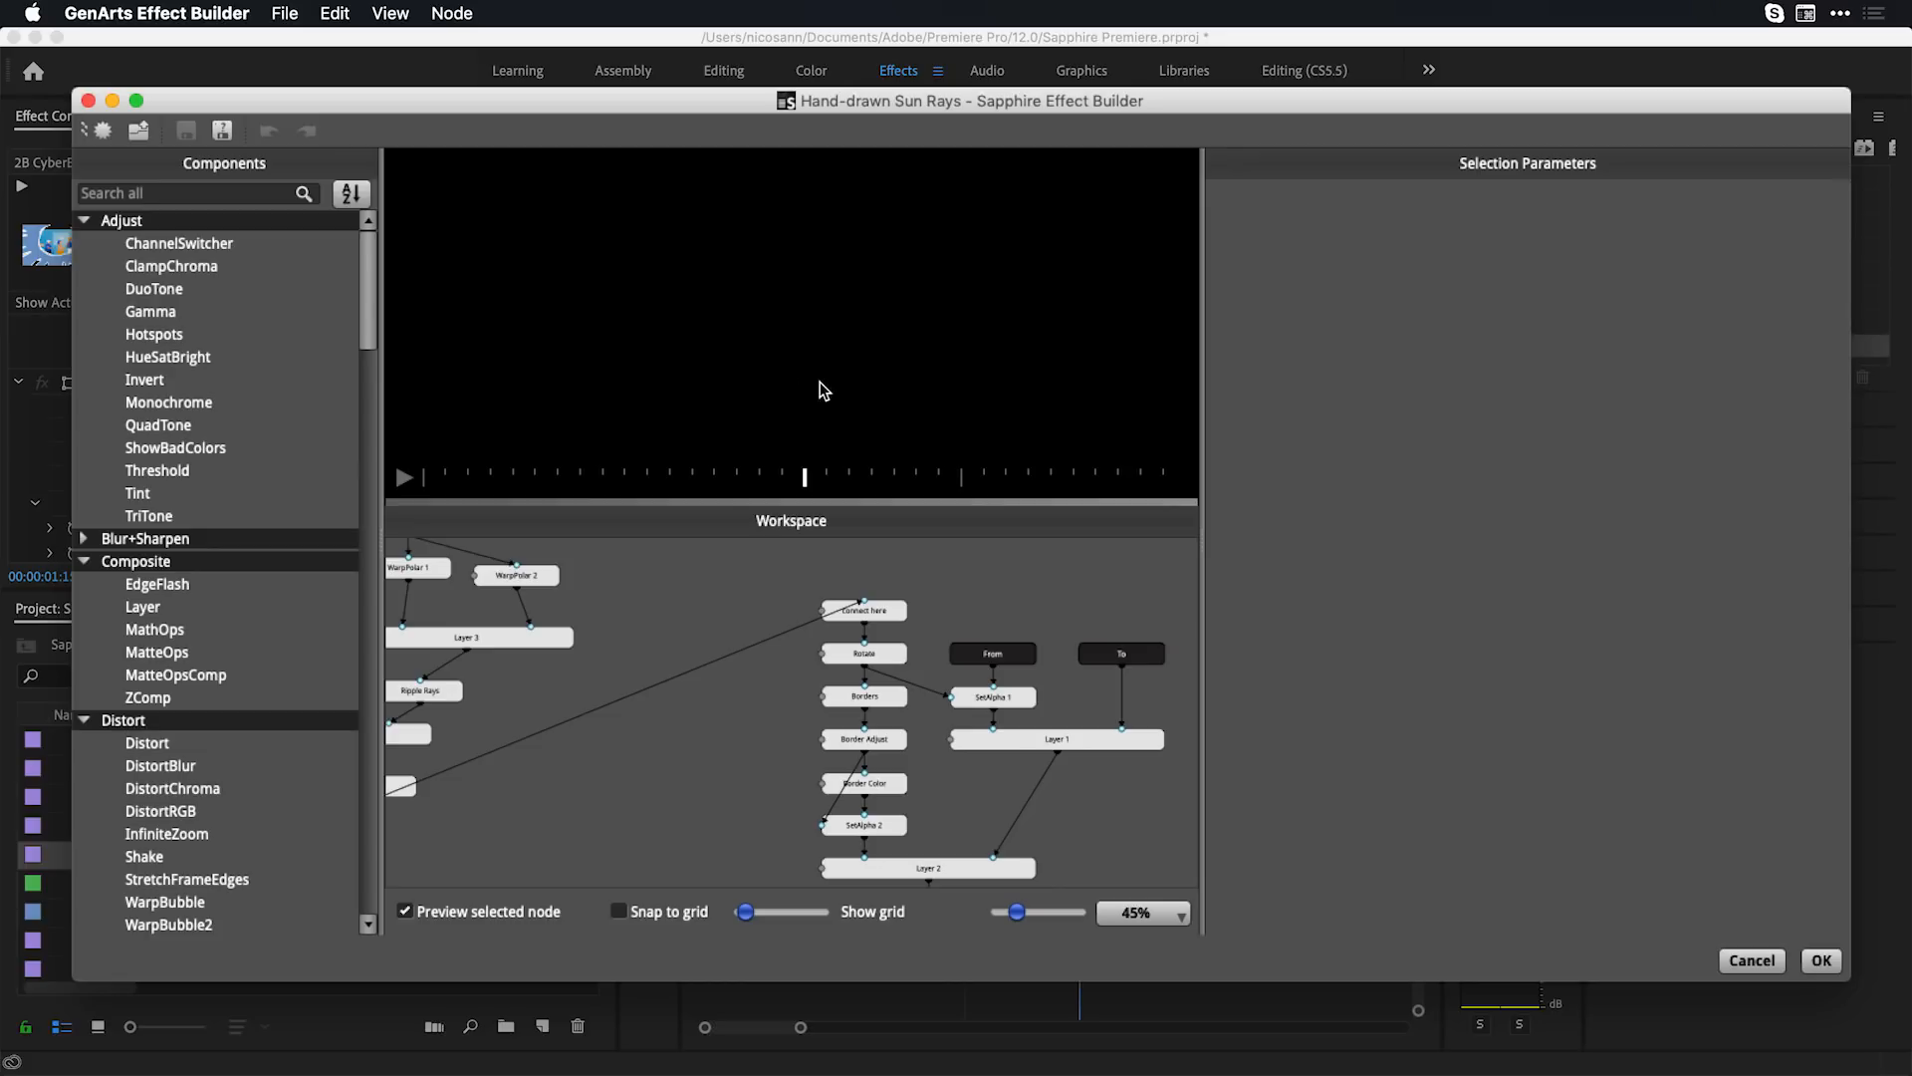
scroll(683, 577, "down", 3)
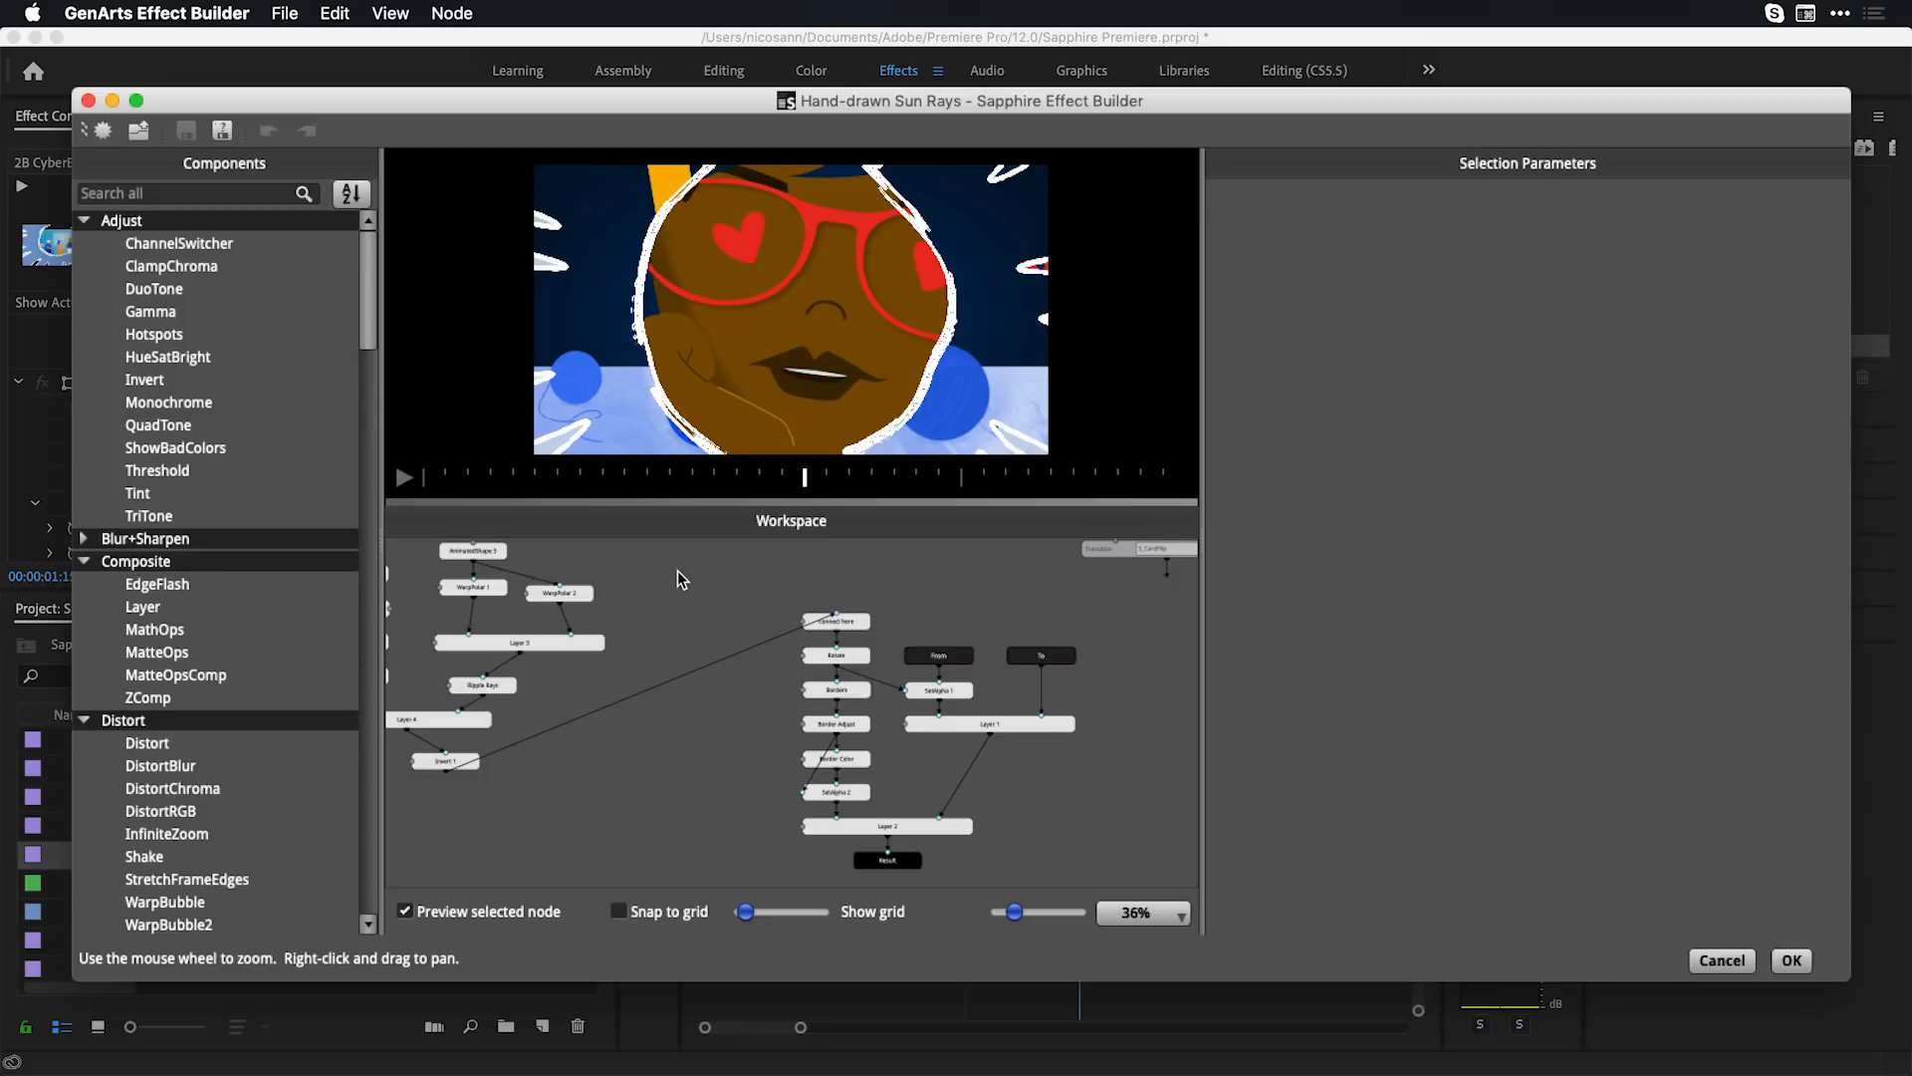
scroll(677, 571, "down", 2)
scroll(677, 576, "down", 1)
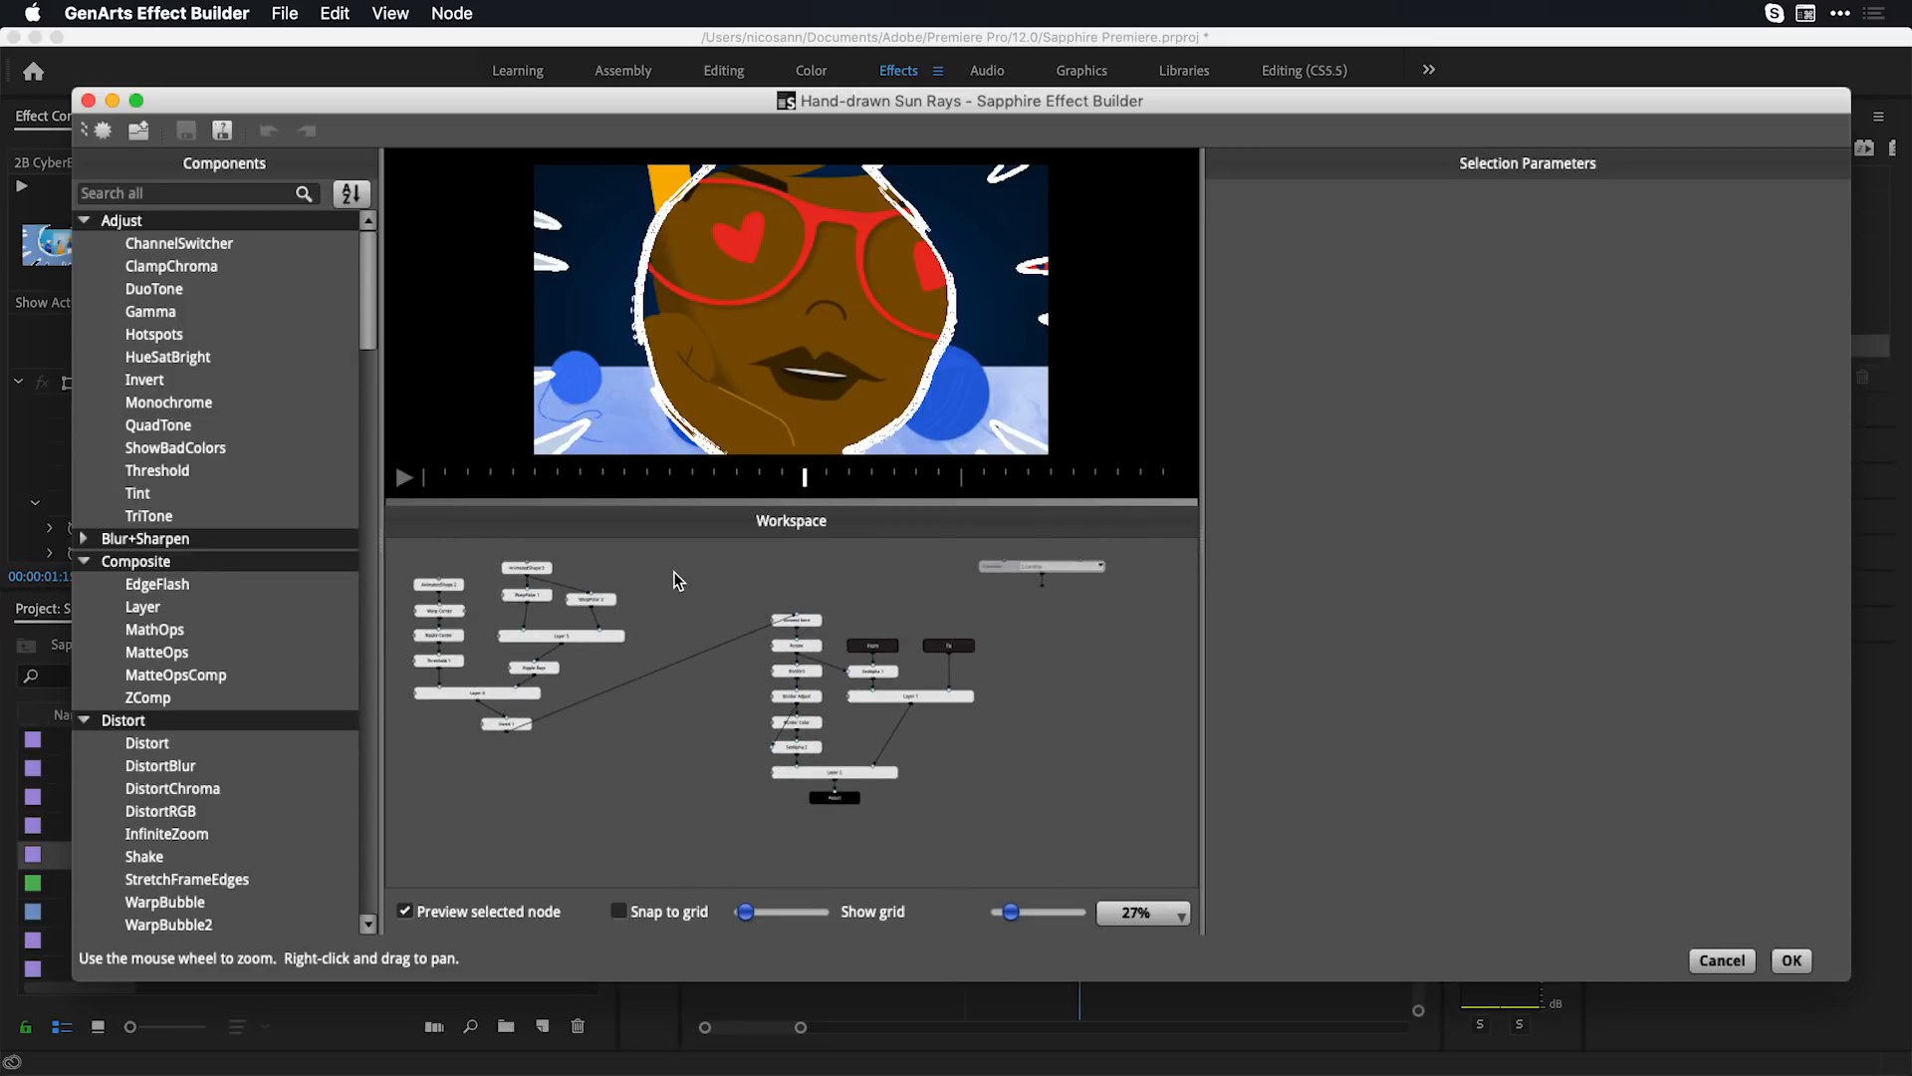
left_click(404, 477)
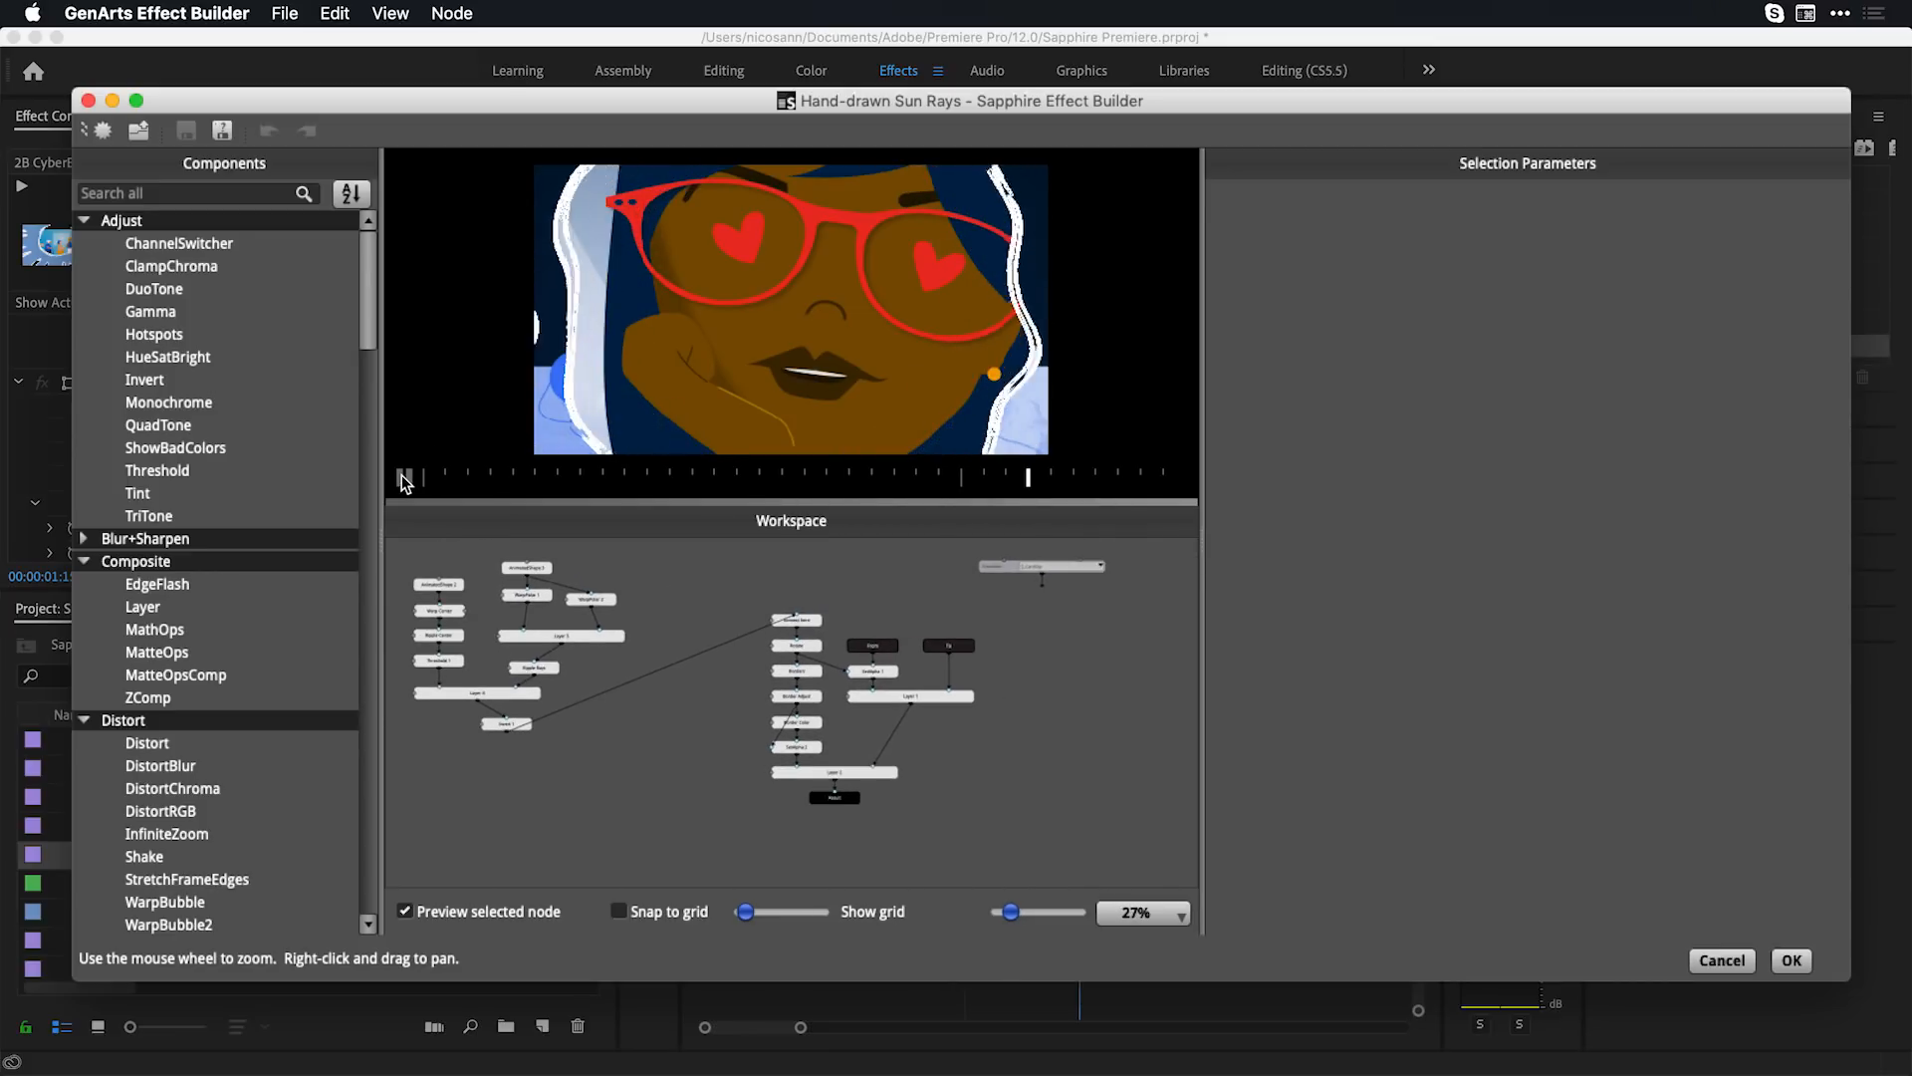
left_click(402, 475)
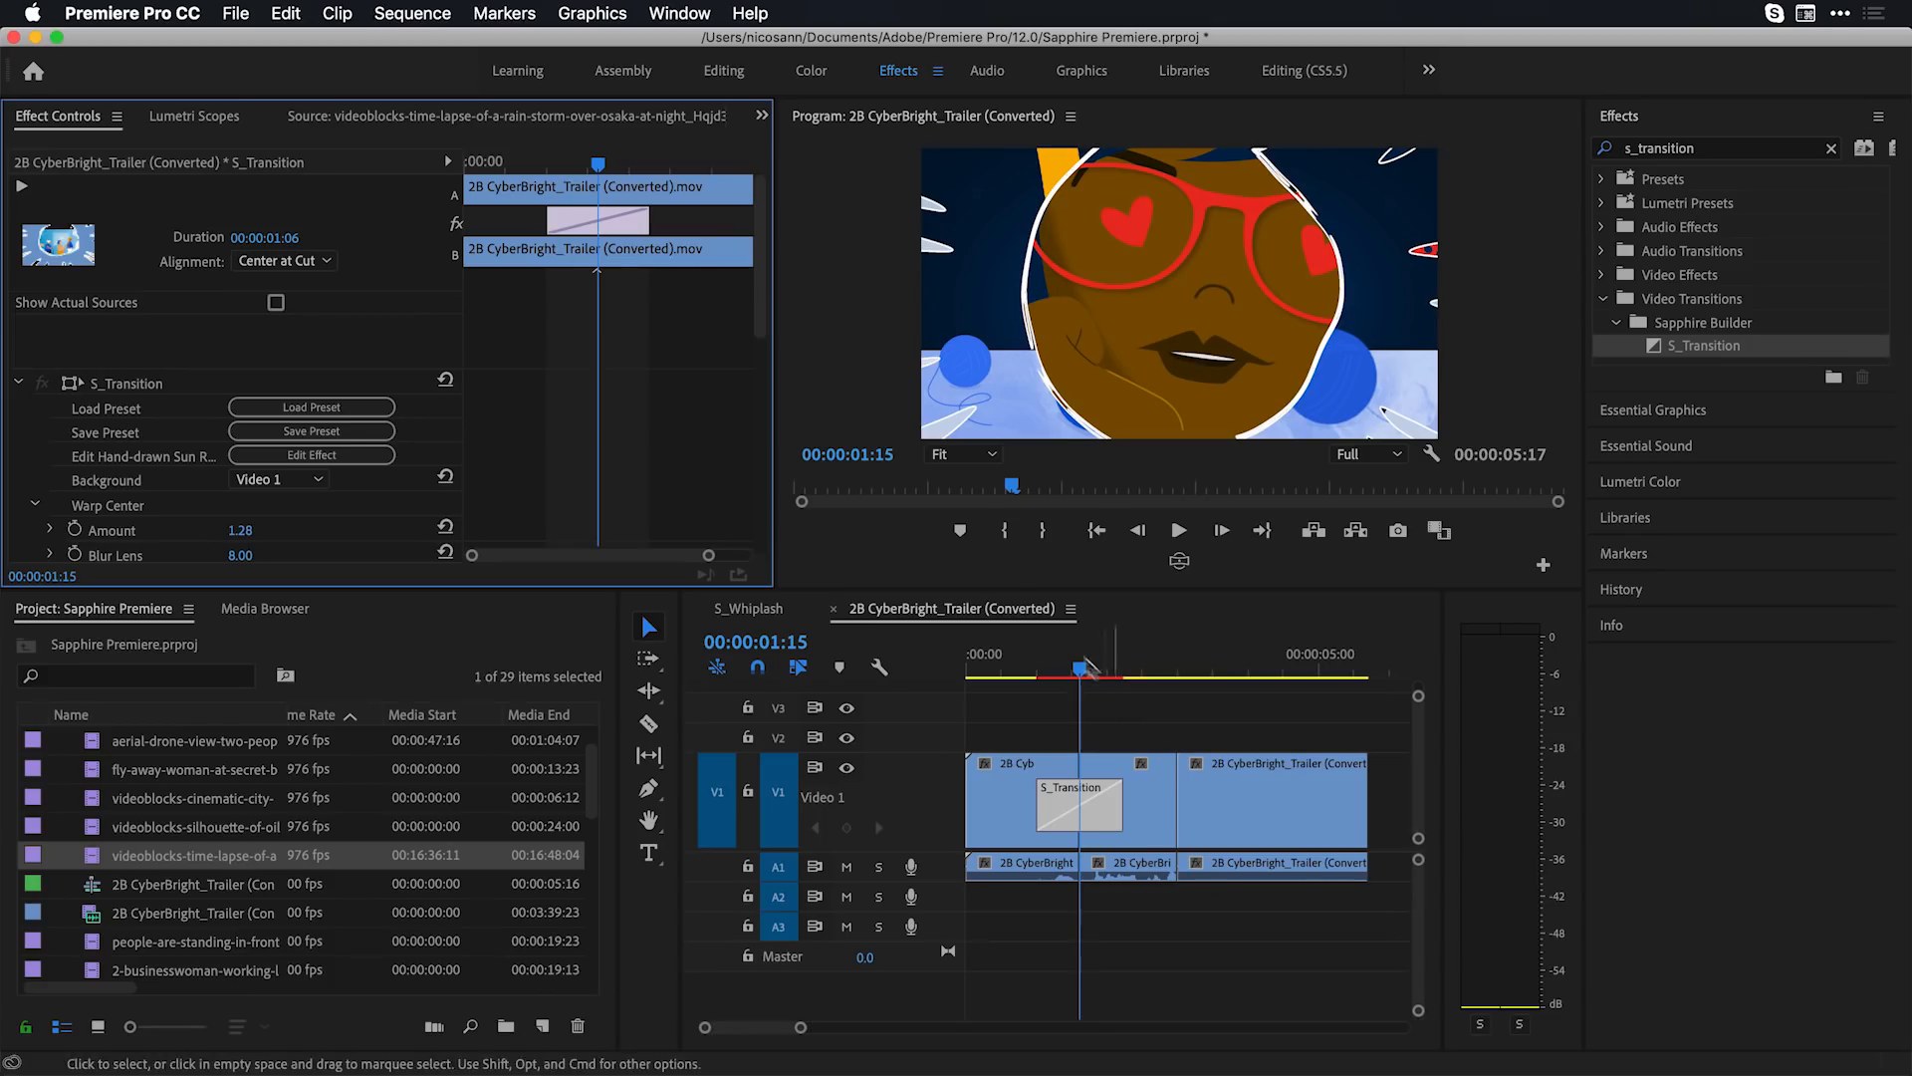
Apply S_Transition to the cut at 00:00:02:22 between the second and third clips and set its Background to Video 1
left_click_drag(1085, 665, 1171, 673)
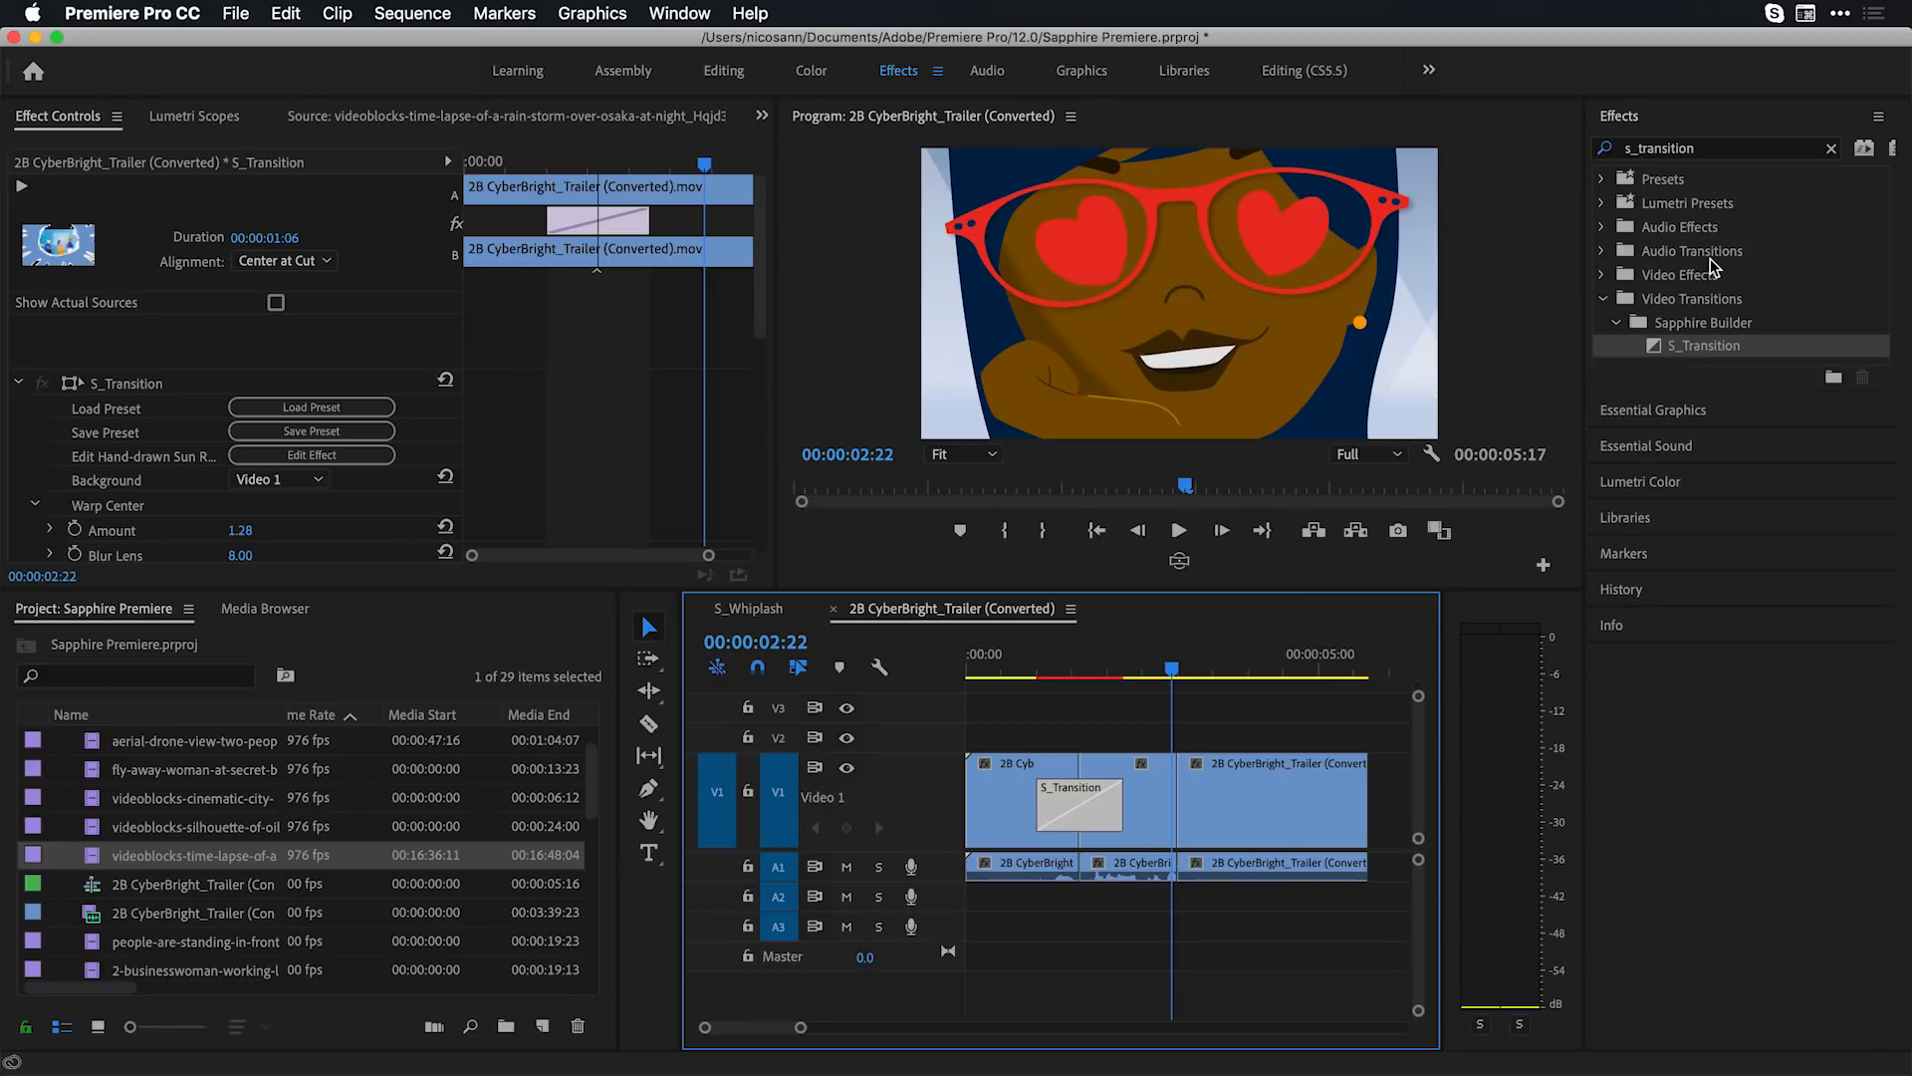
left_click_drag(1651, 348, 1174, 791)
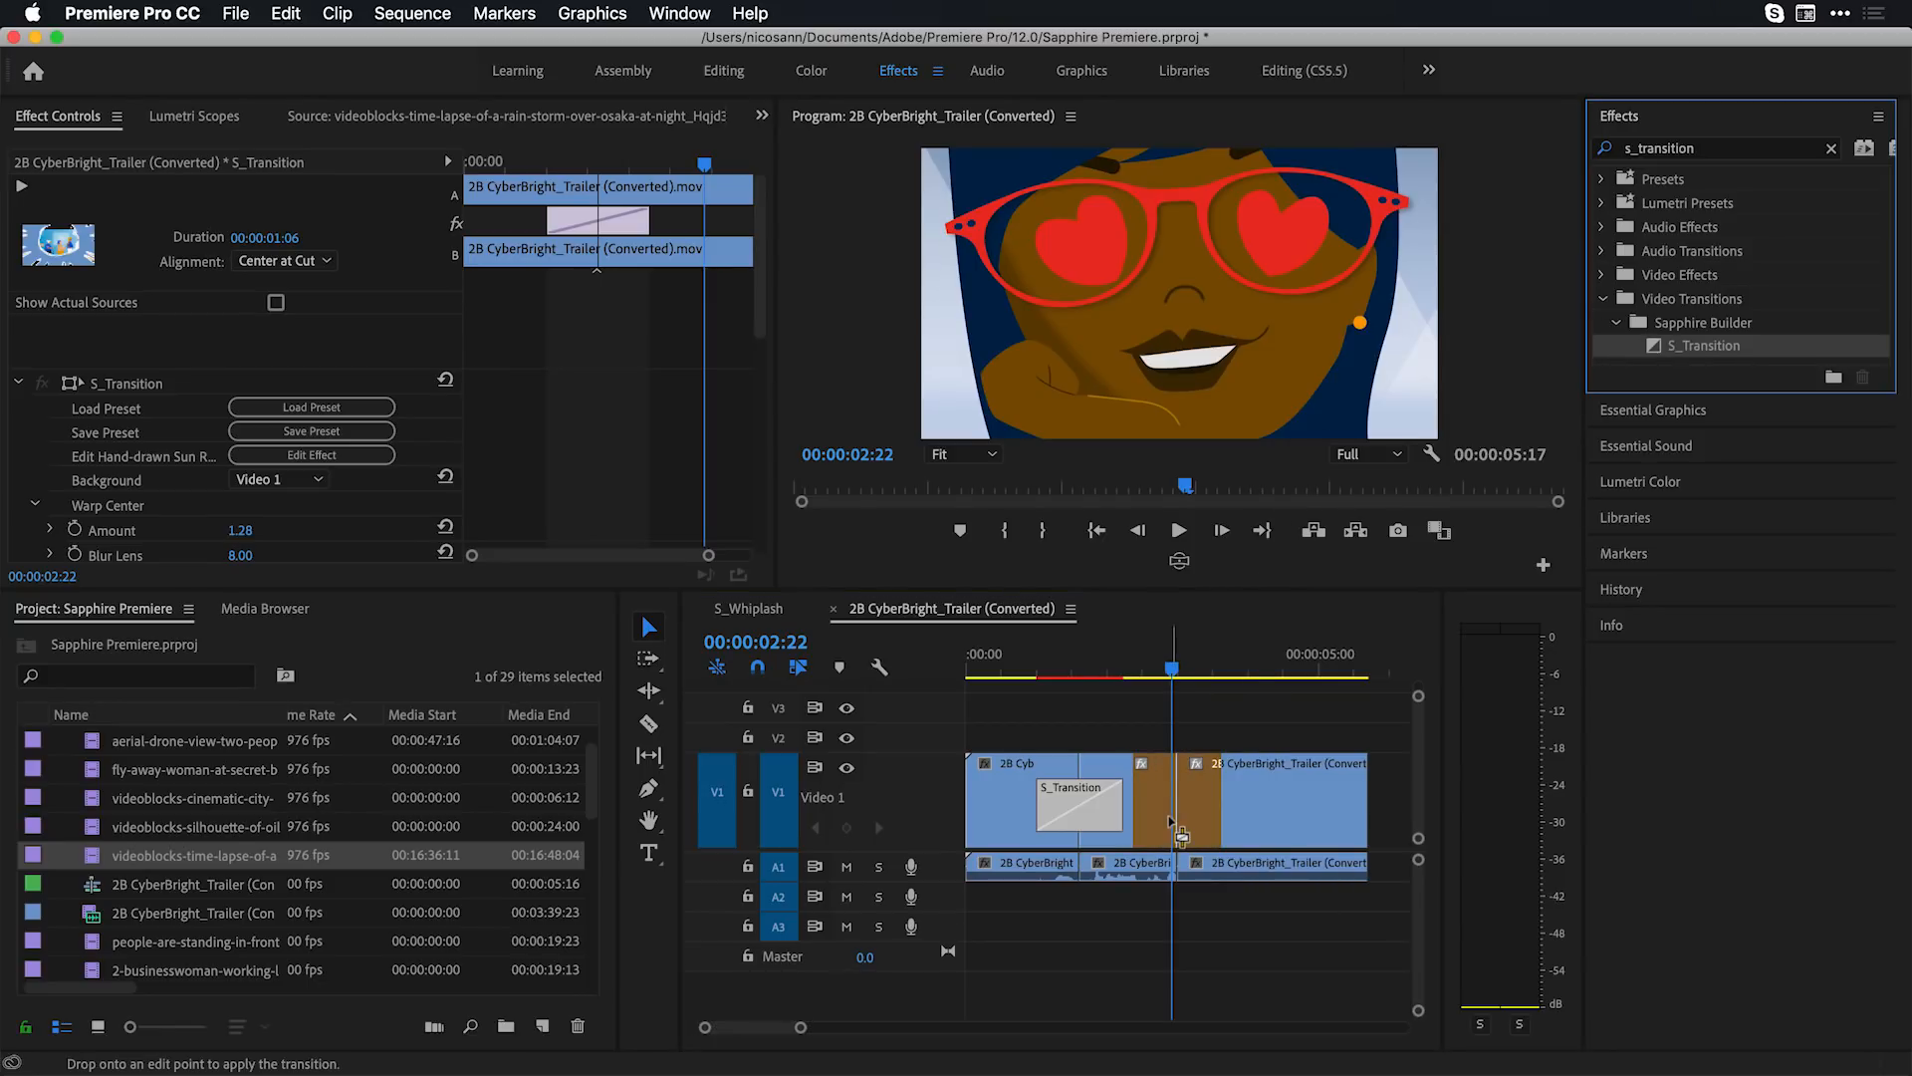
left_click(1175, 794)
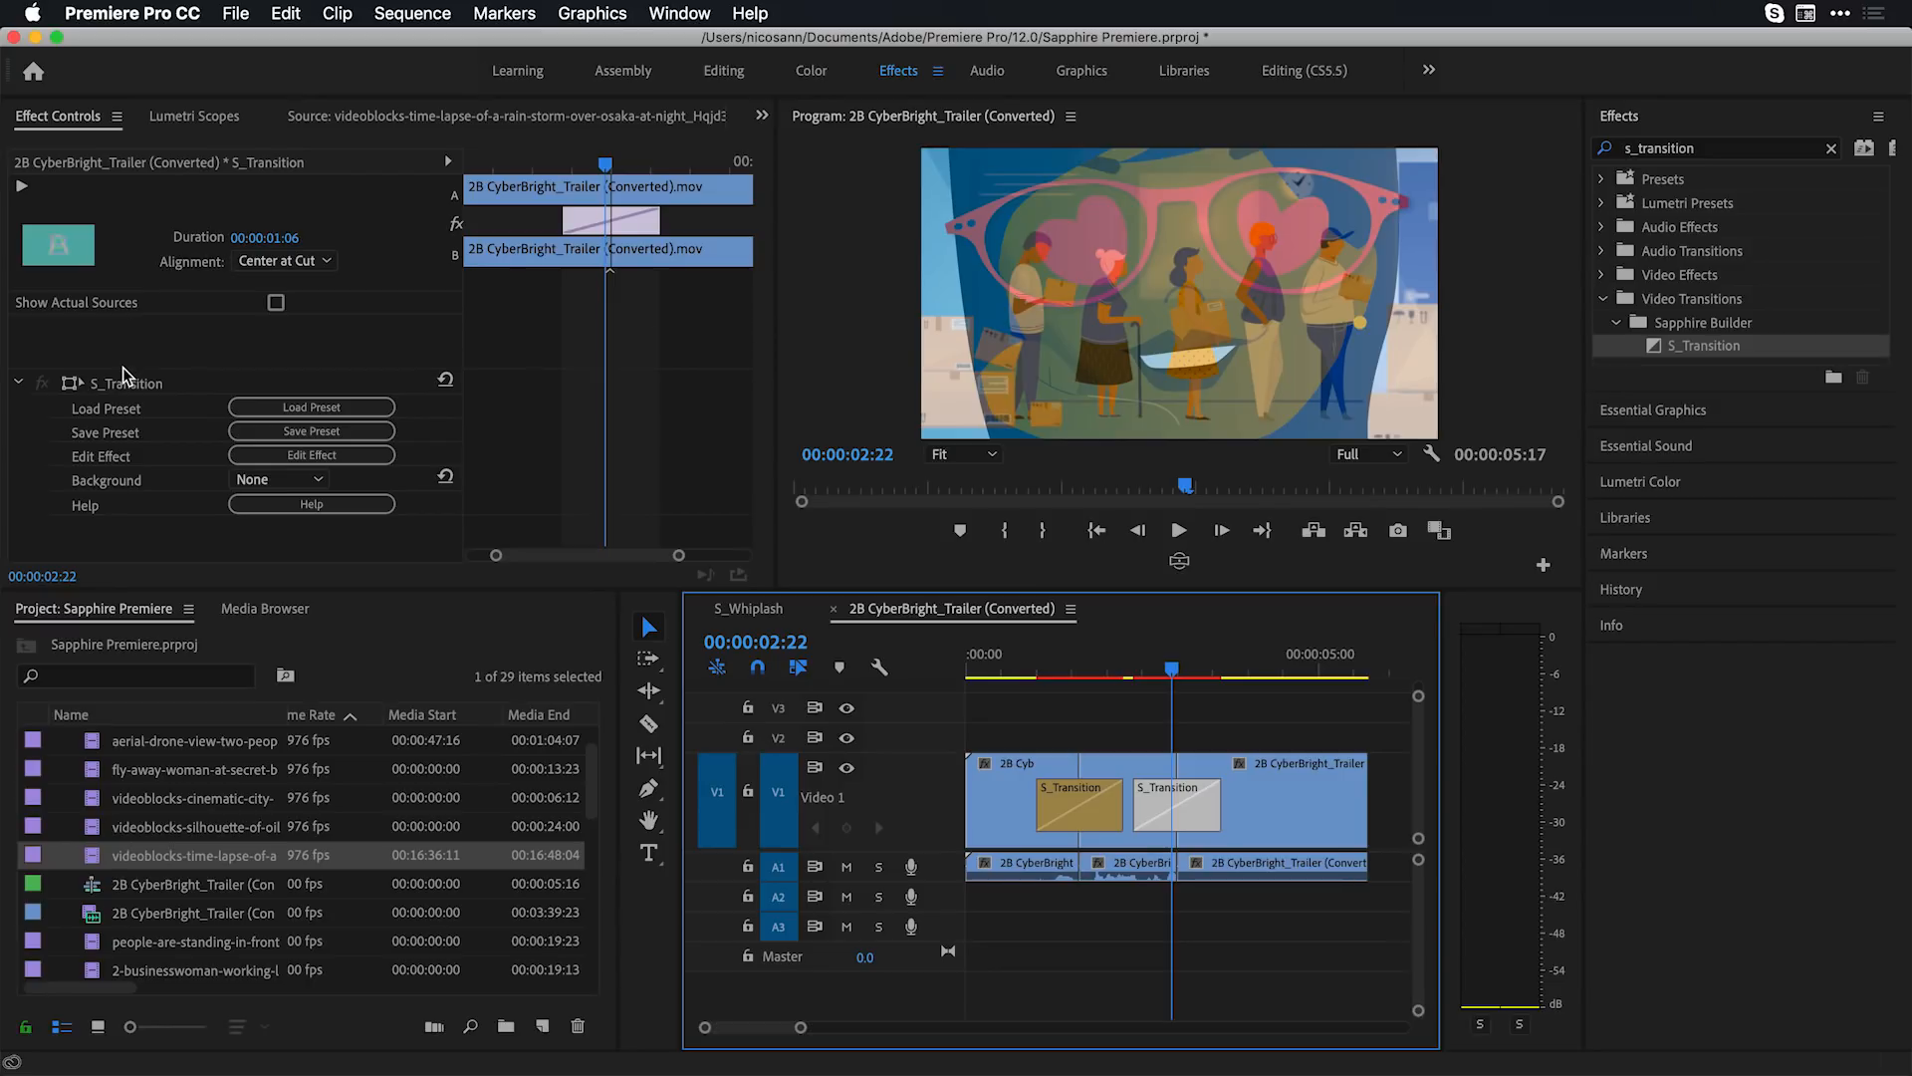
left_click(269, 481)
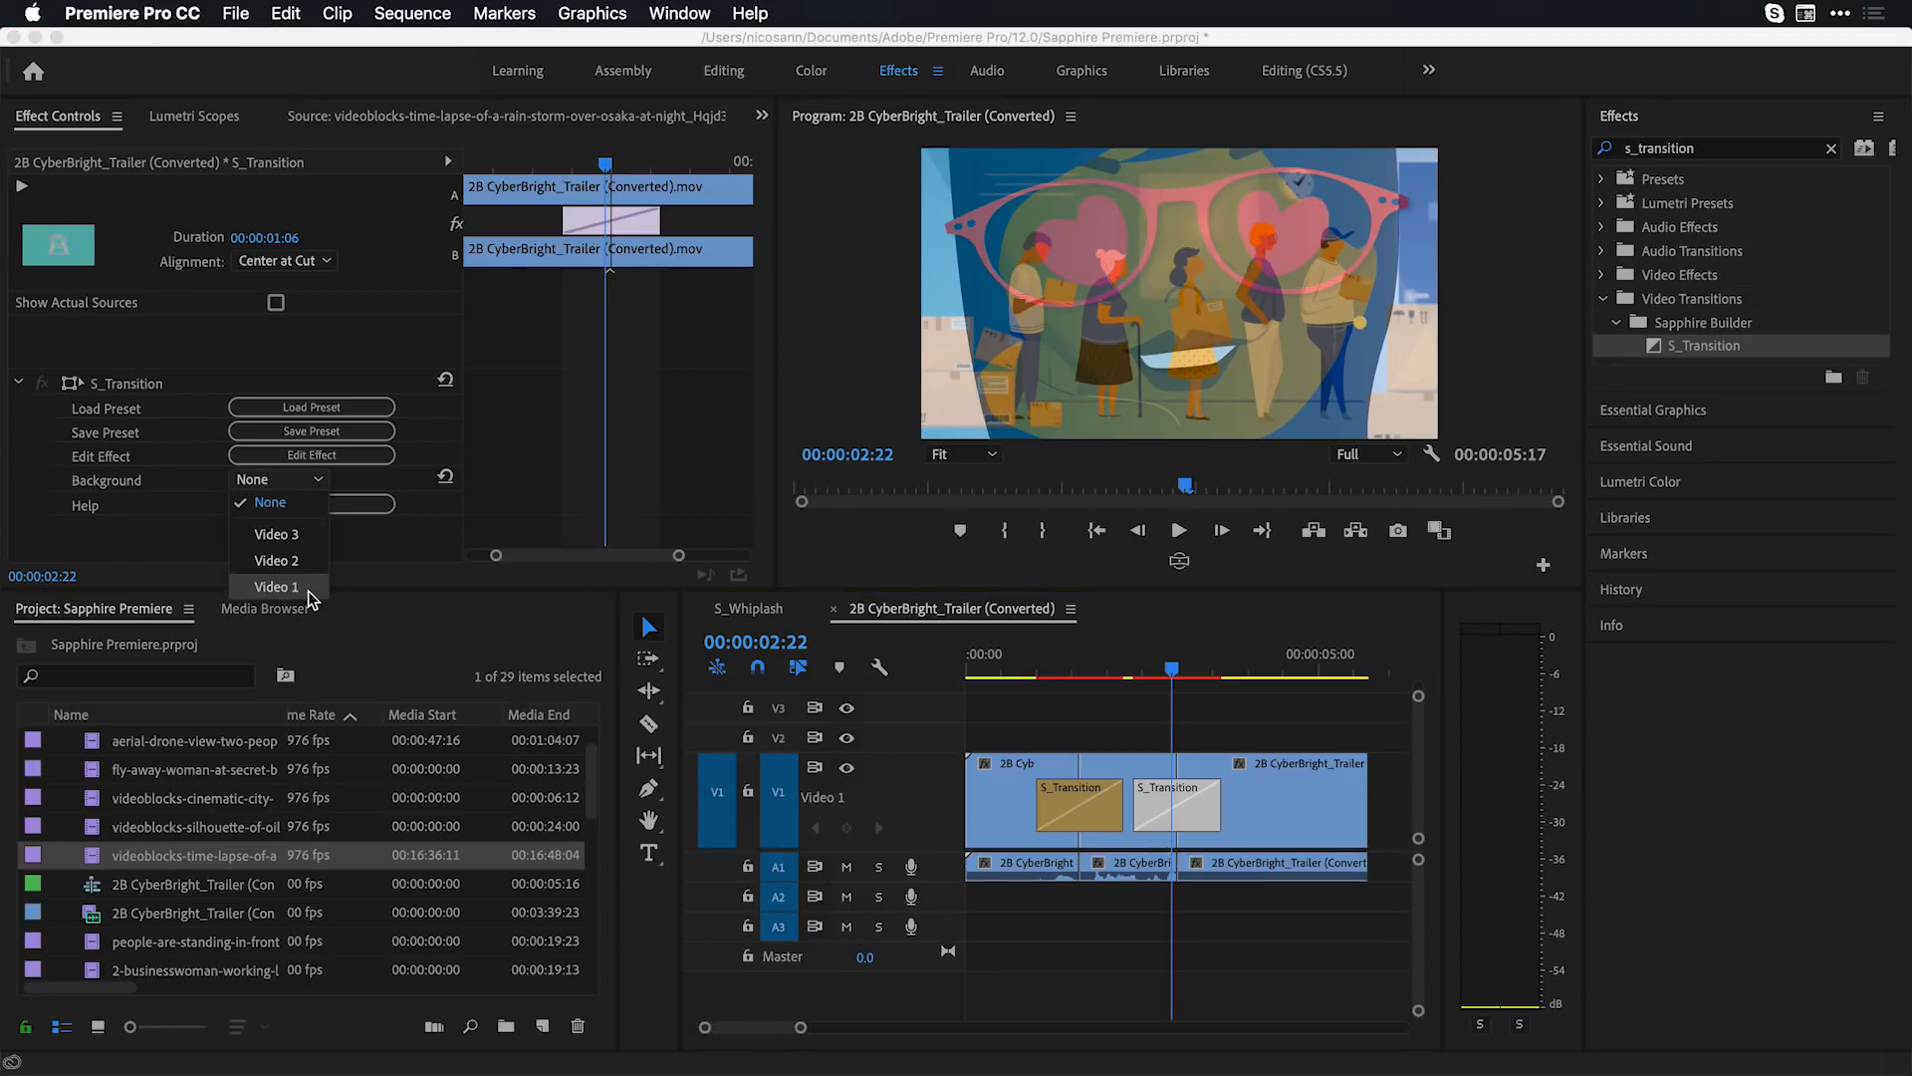
left_click(271, 565)
Edit the second S_Transition's effect and change its Transition node from S_Dissolve to DissolveGlow
left_click(312, 454)
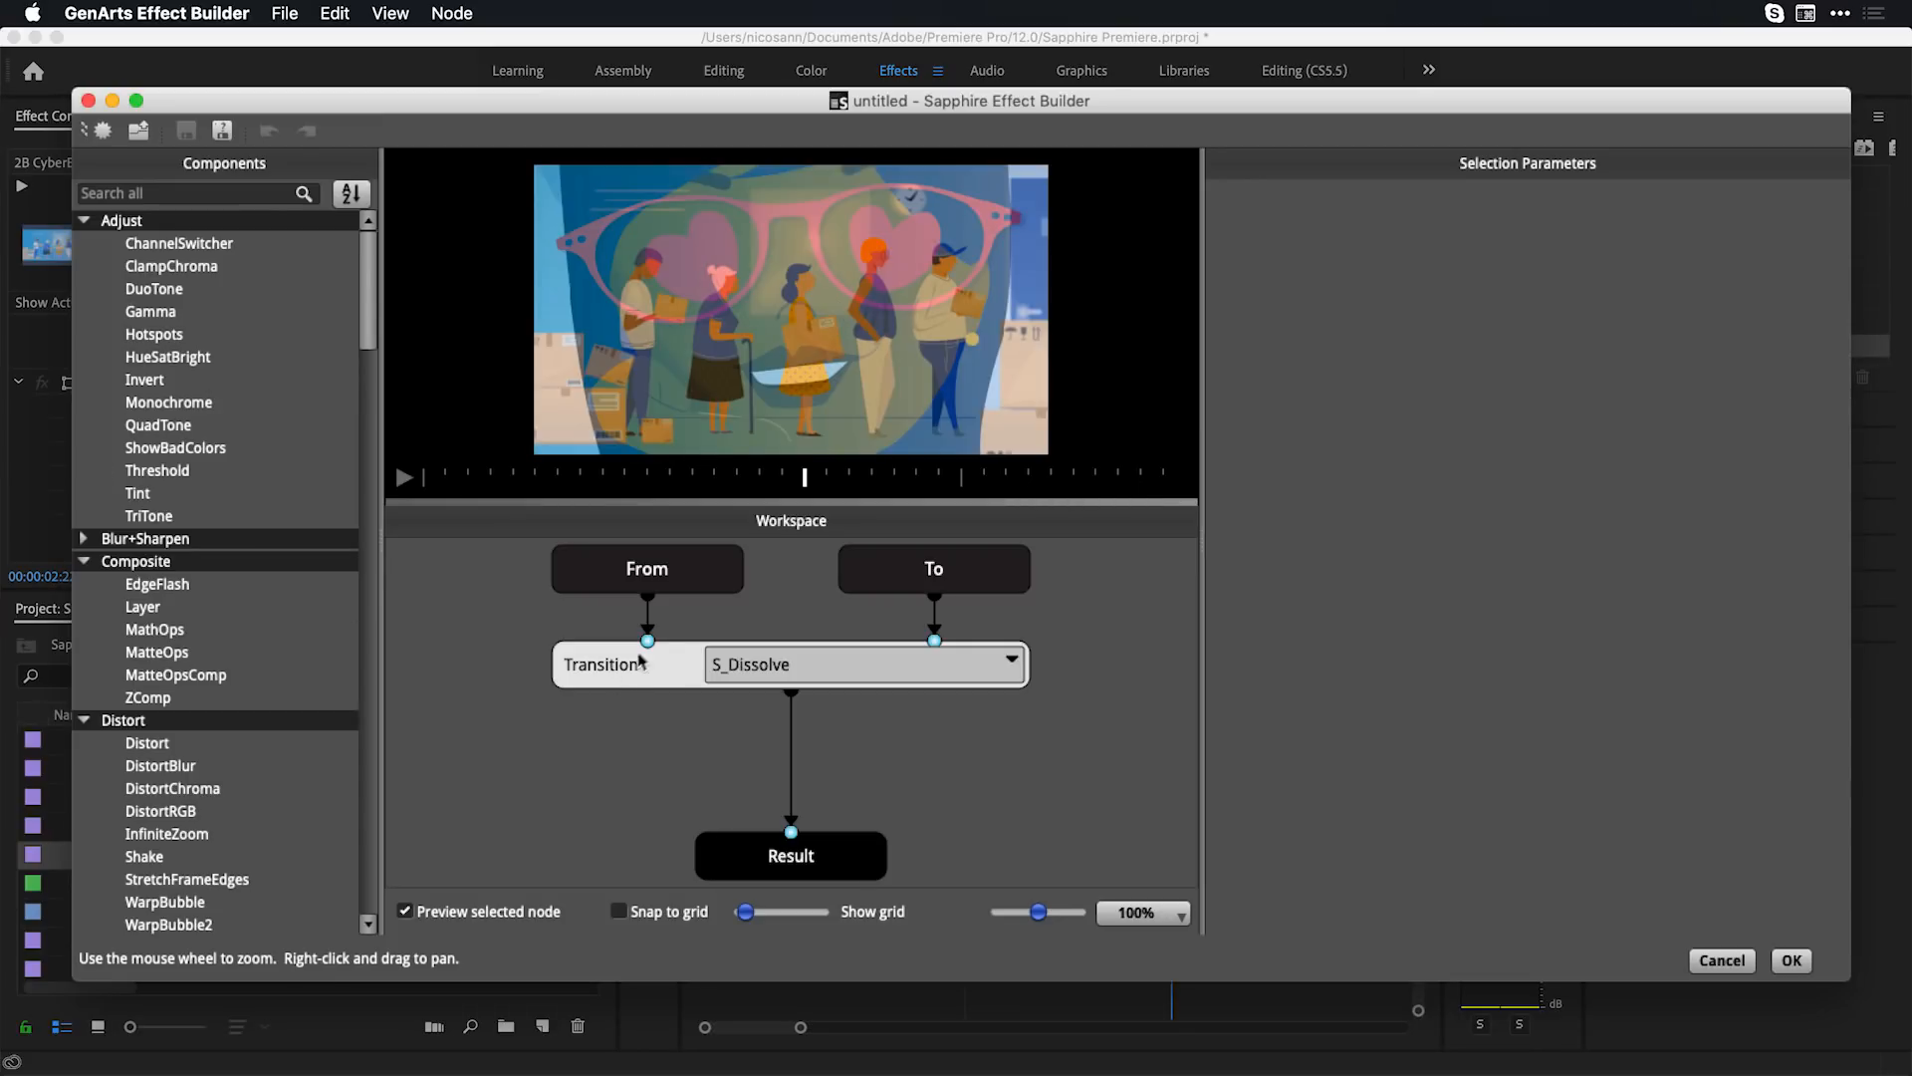
left_click(858, 677)
left_click(892, 737)
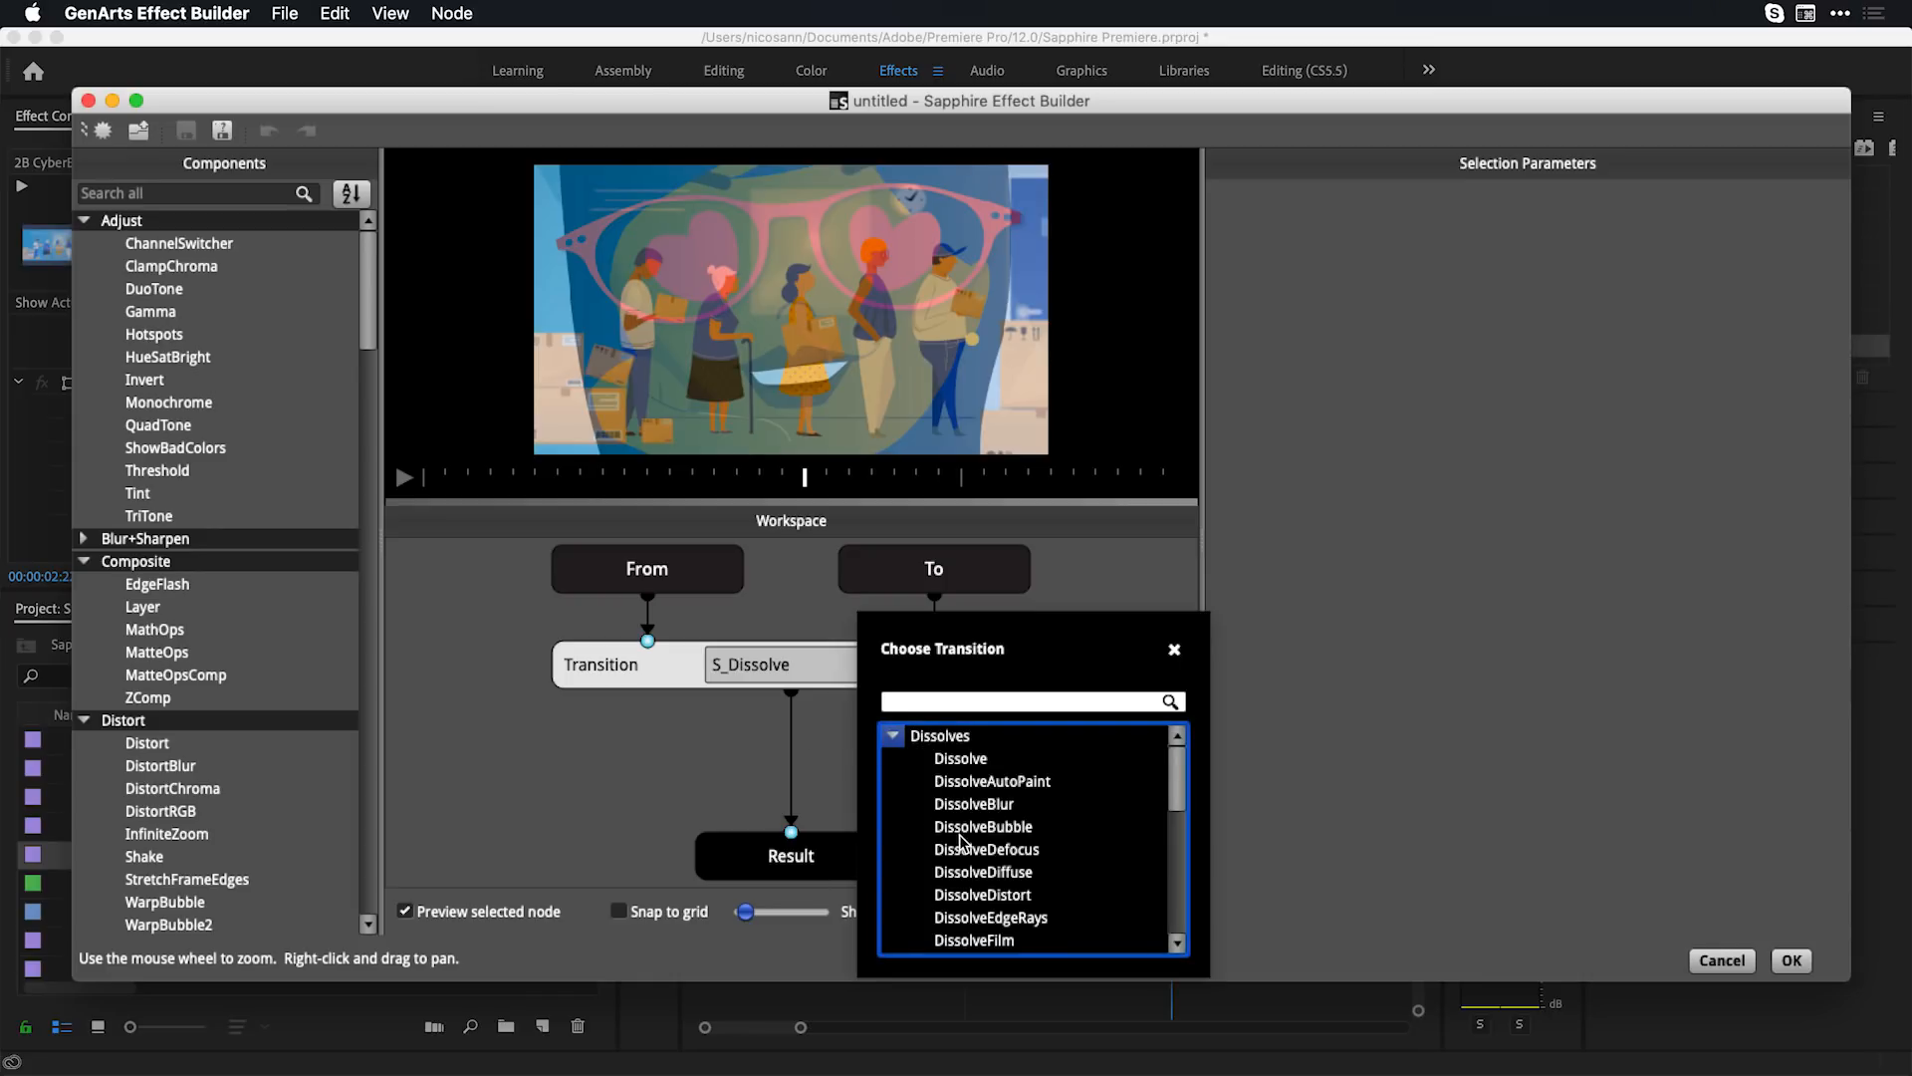
scroll(961, 841, "down", 8)
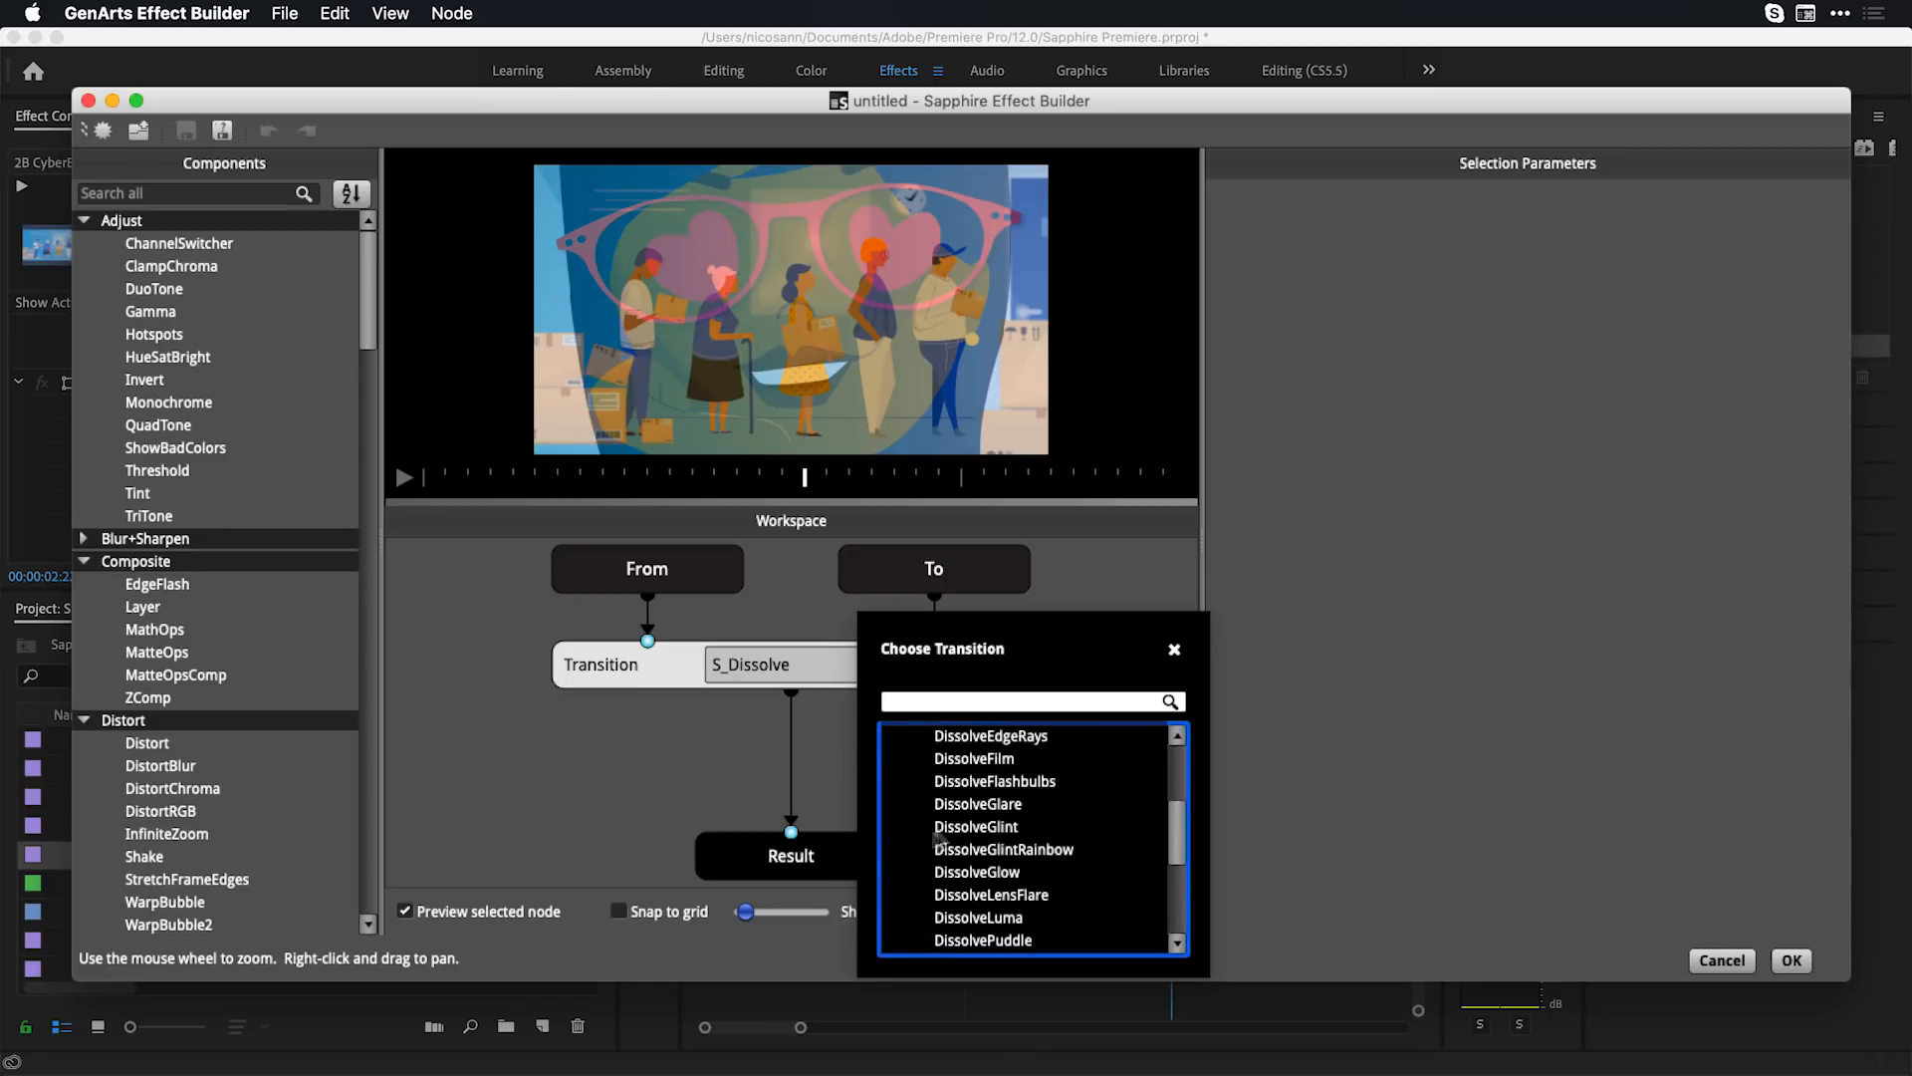
left_click(979, 874)
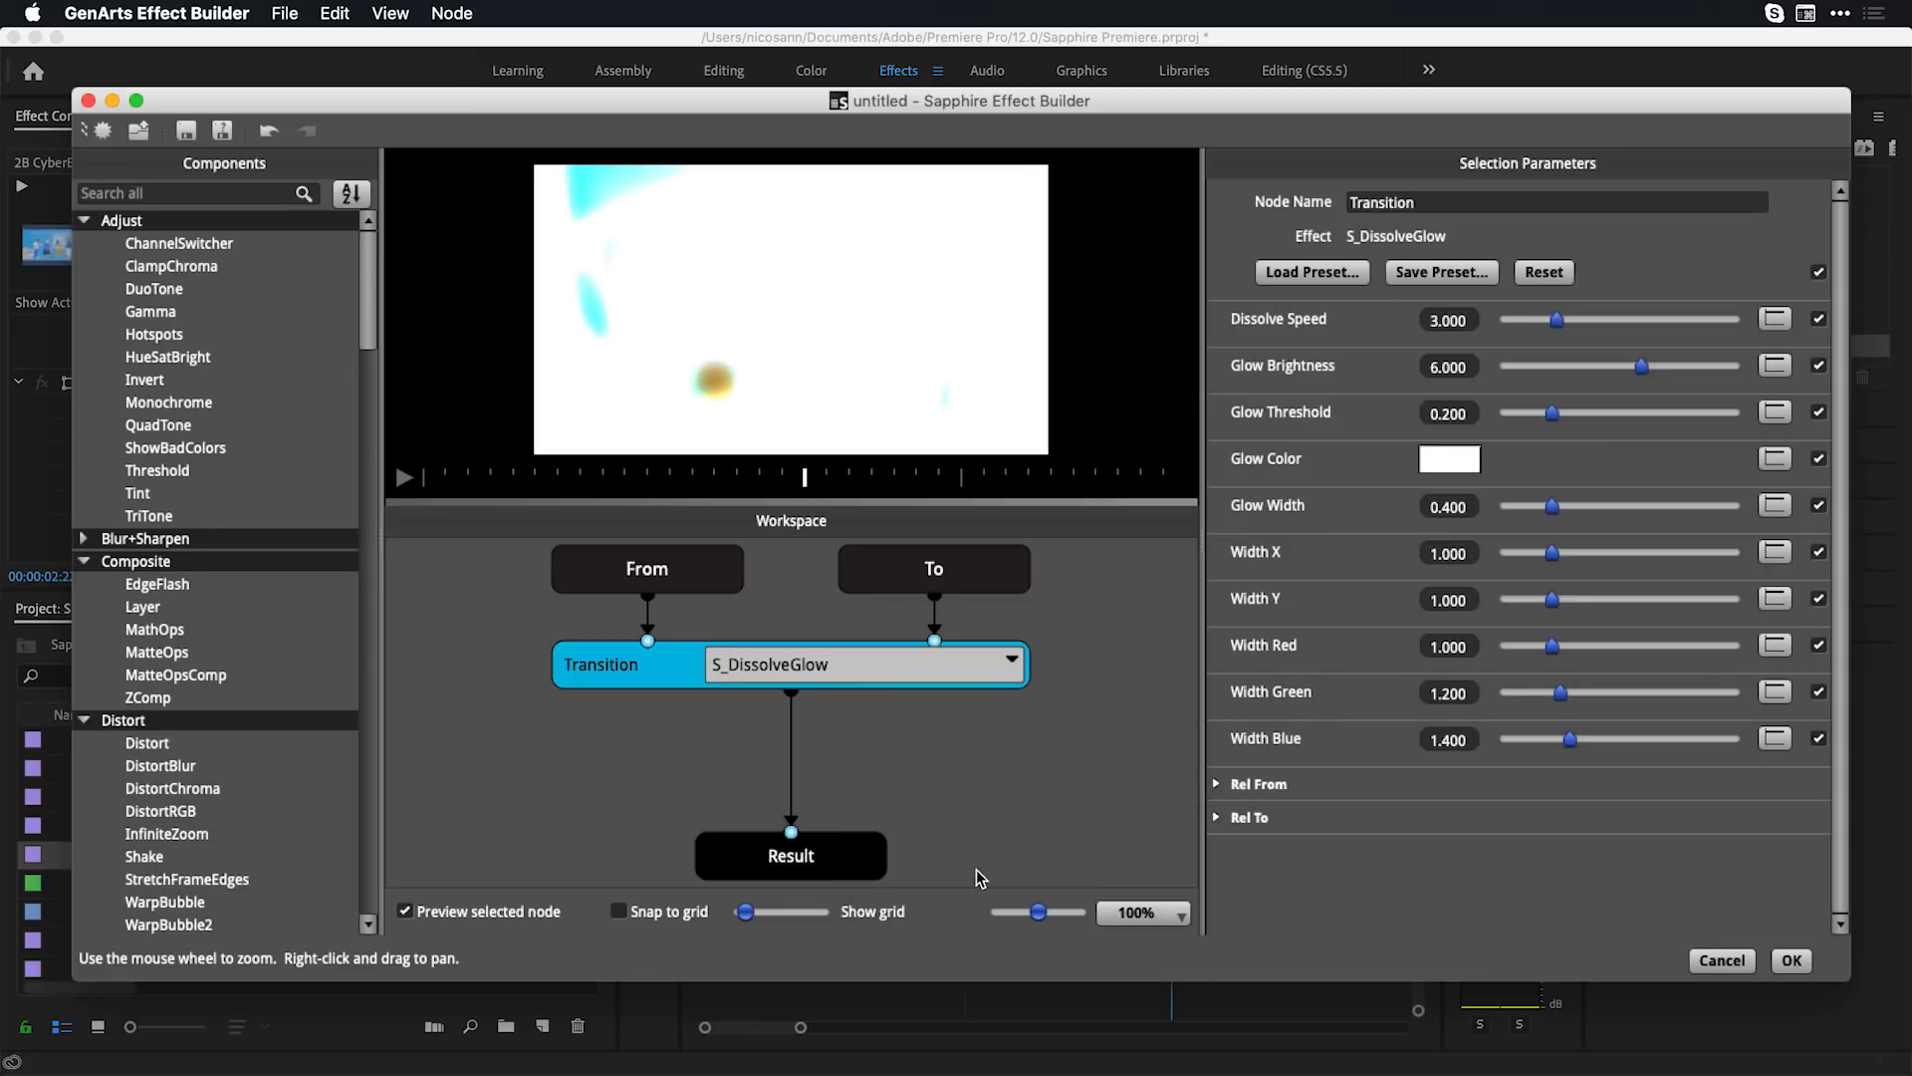
Scrub to a slightly earlier preview frame and set the S_DissolveGlow node's Glow Brightness to 4
left_click_drag(638, 483, 737, 483)
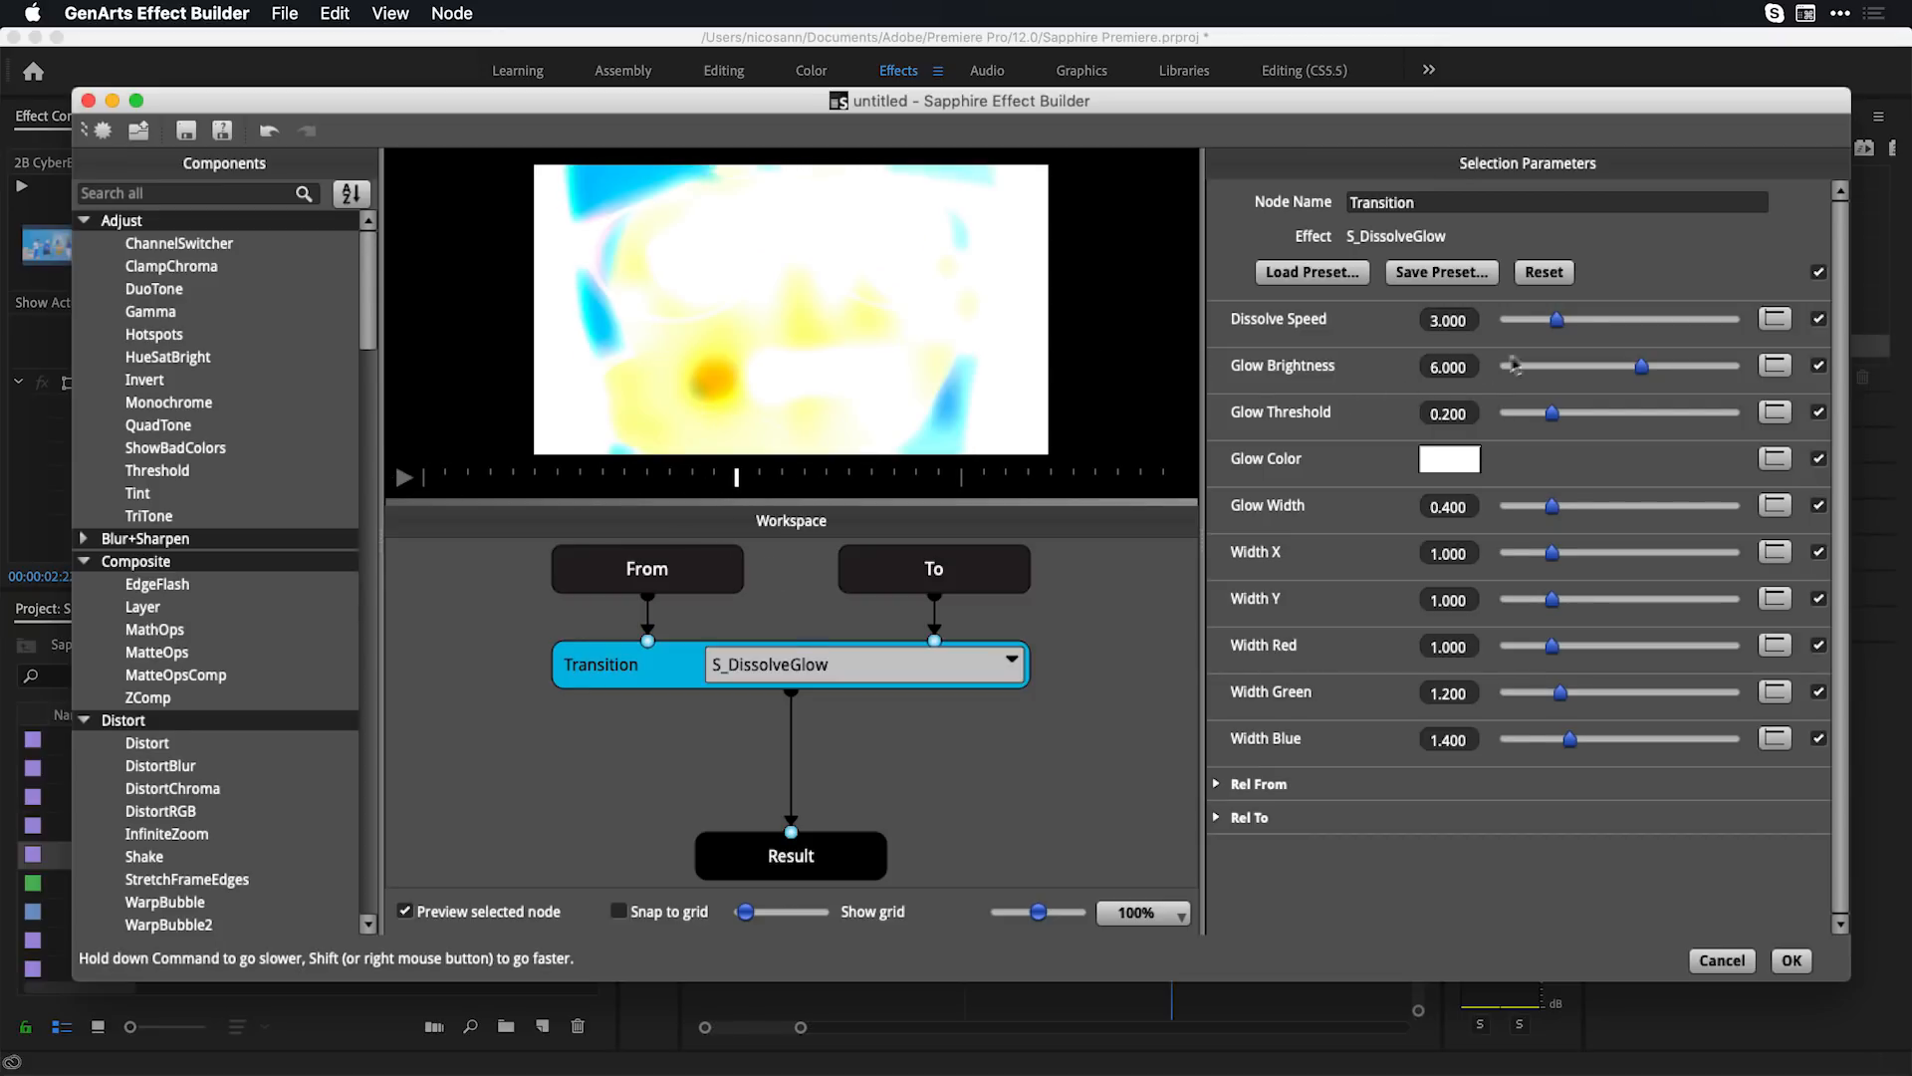
left_click_drag(1448, 359, 1436, 369)
type("4")
key("Return")
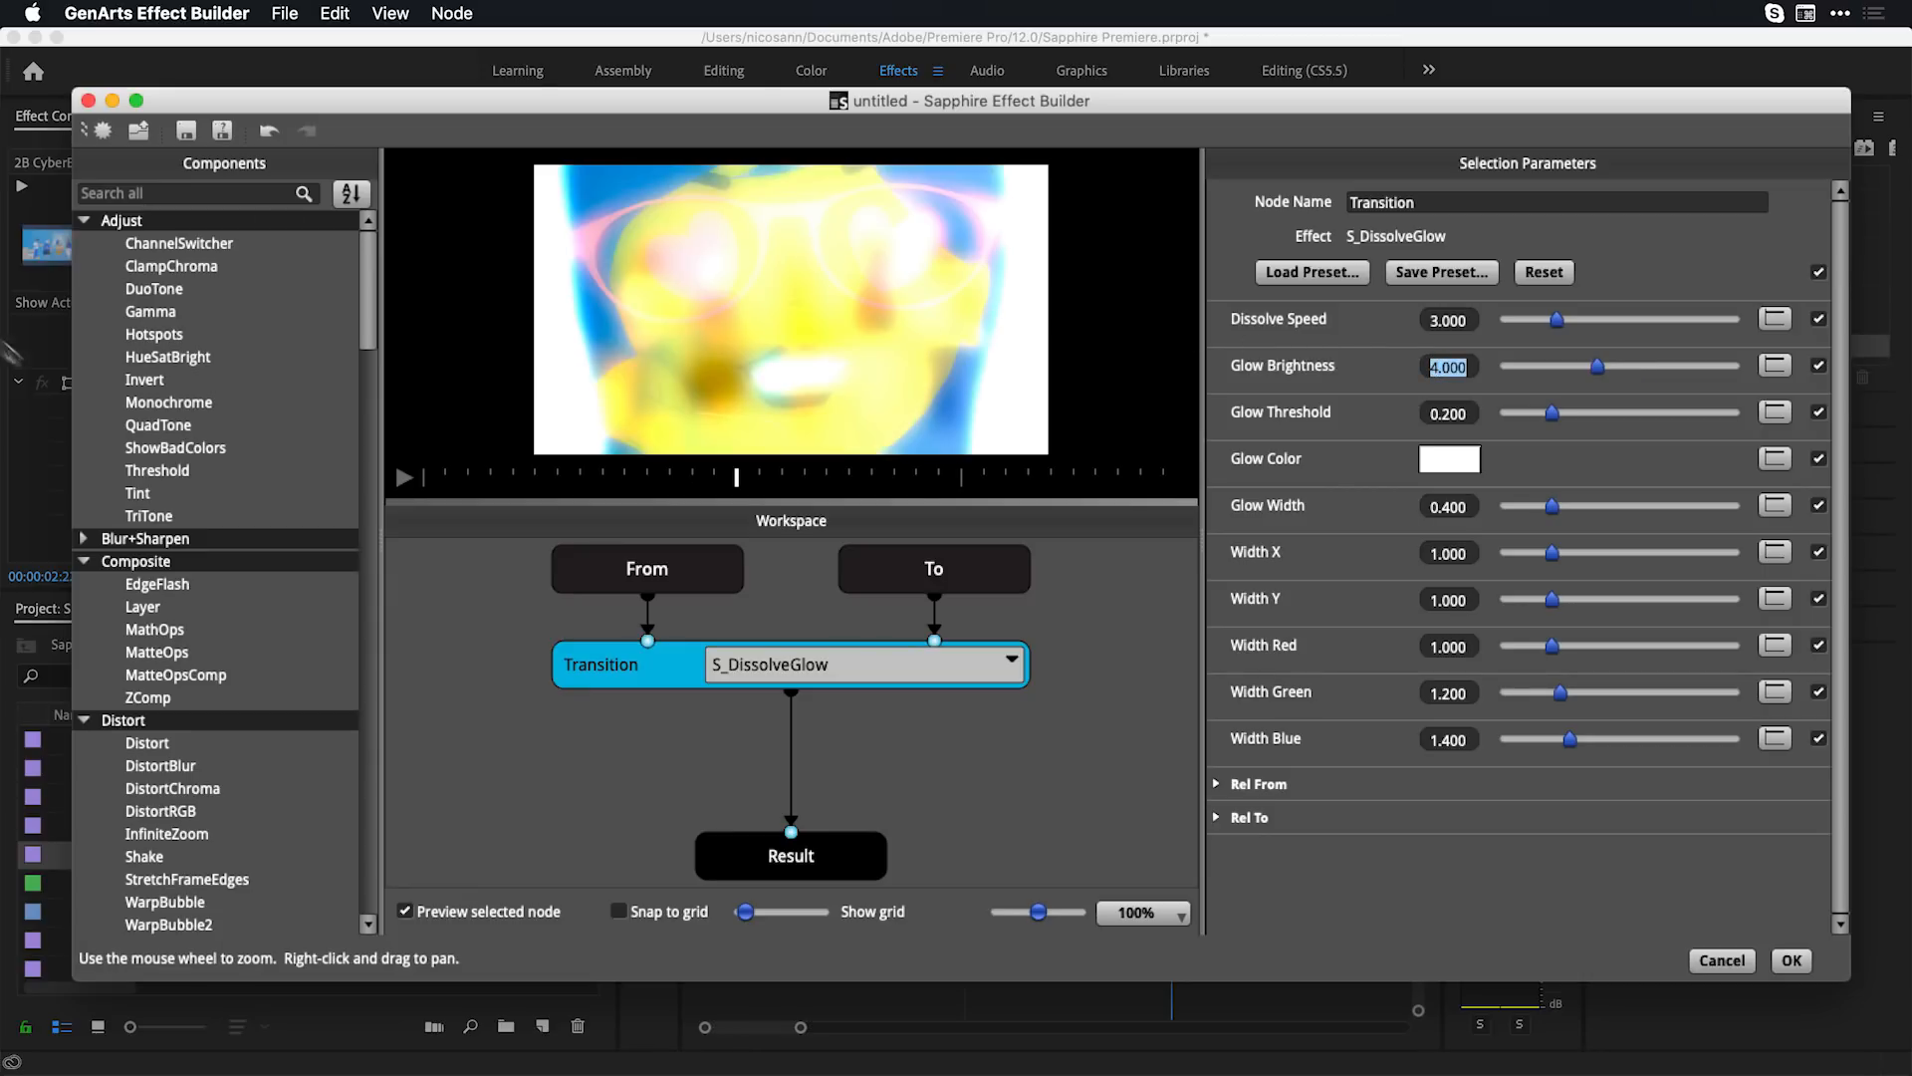
Insert an AnimatedShape node between the Transition and Result nodes, play the preview and scrub back near its start
left_click(124, 194)
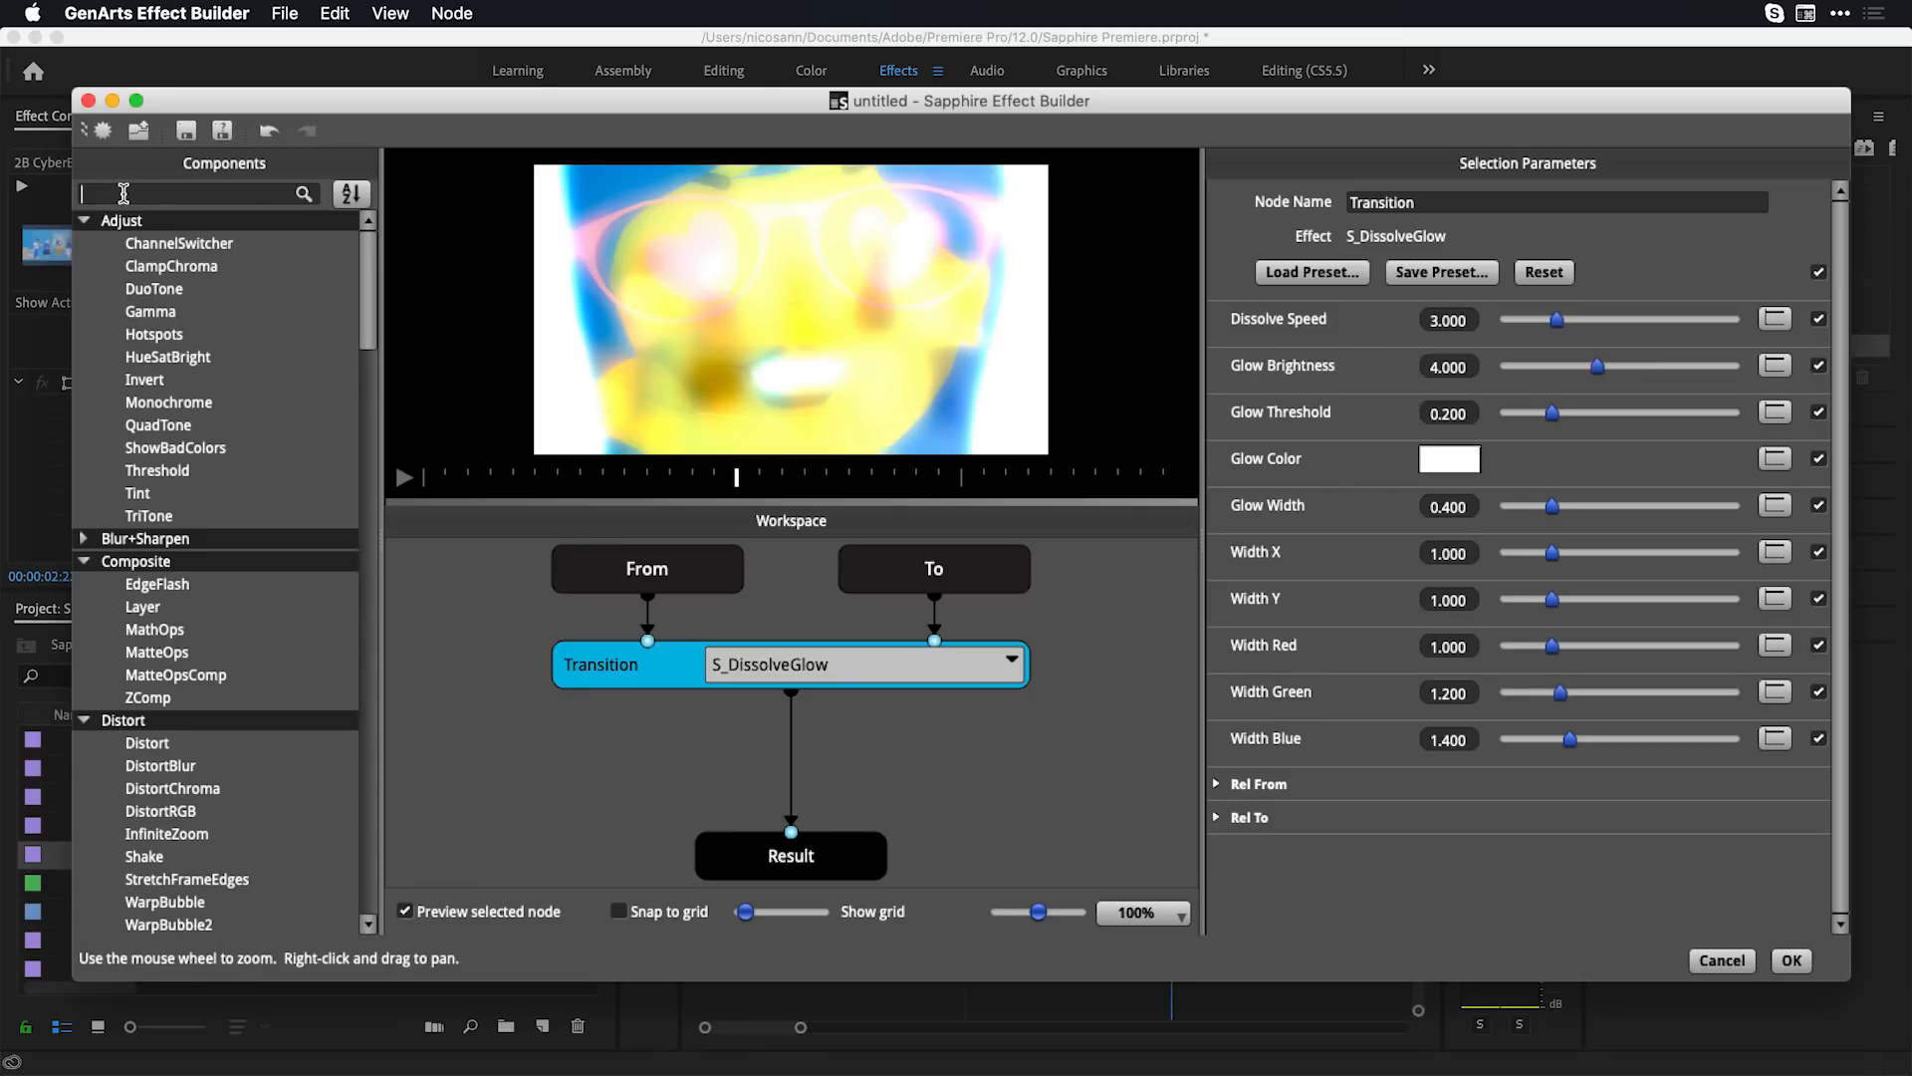
type("ani")
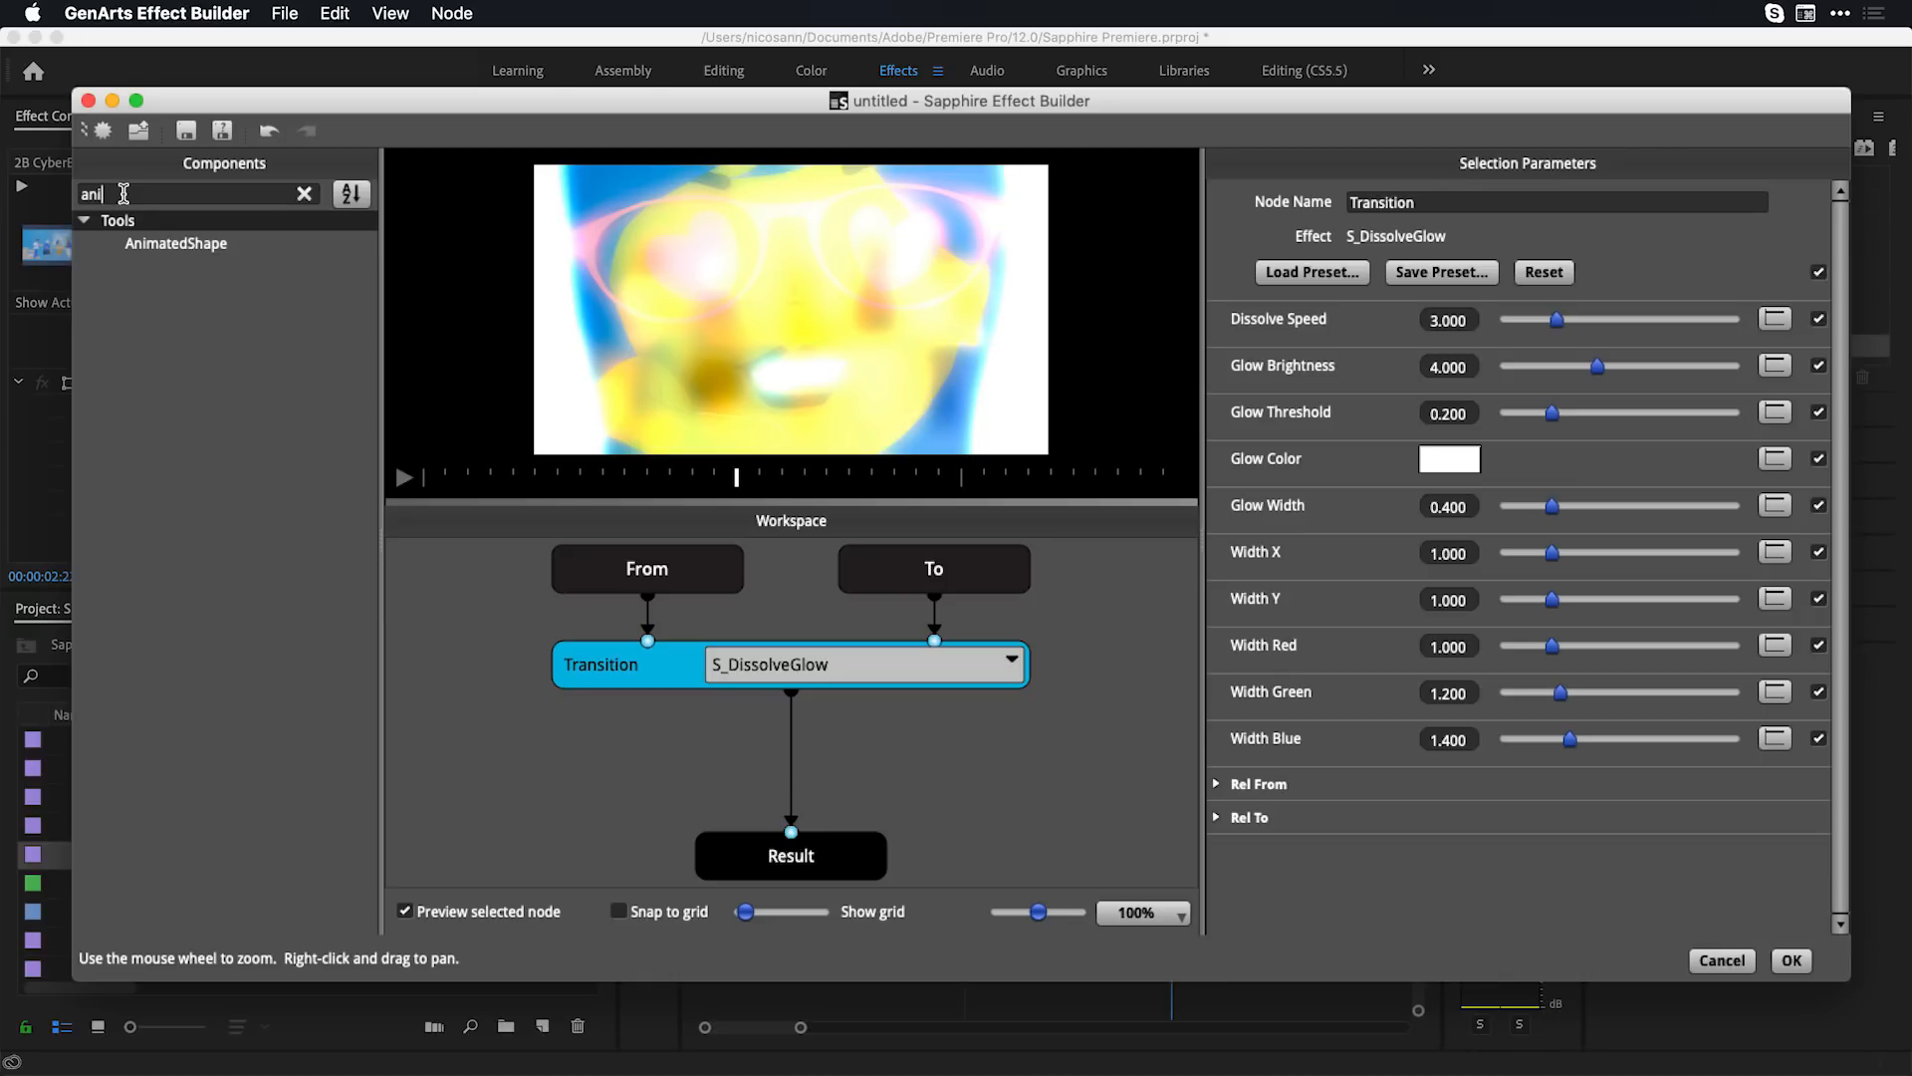
left_click(147, 254)
left_click_drag(147, 254, 796, 780)
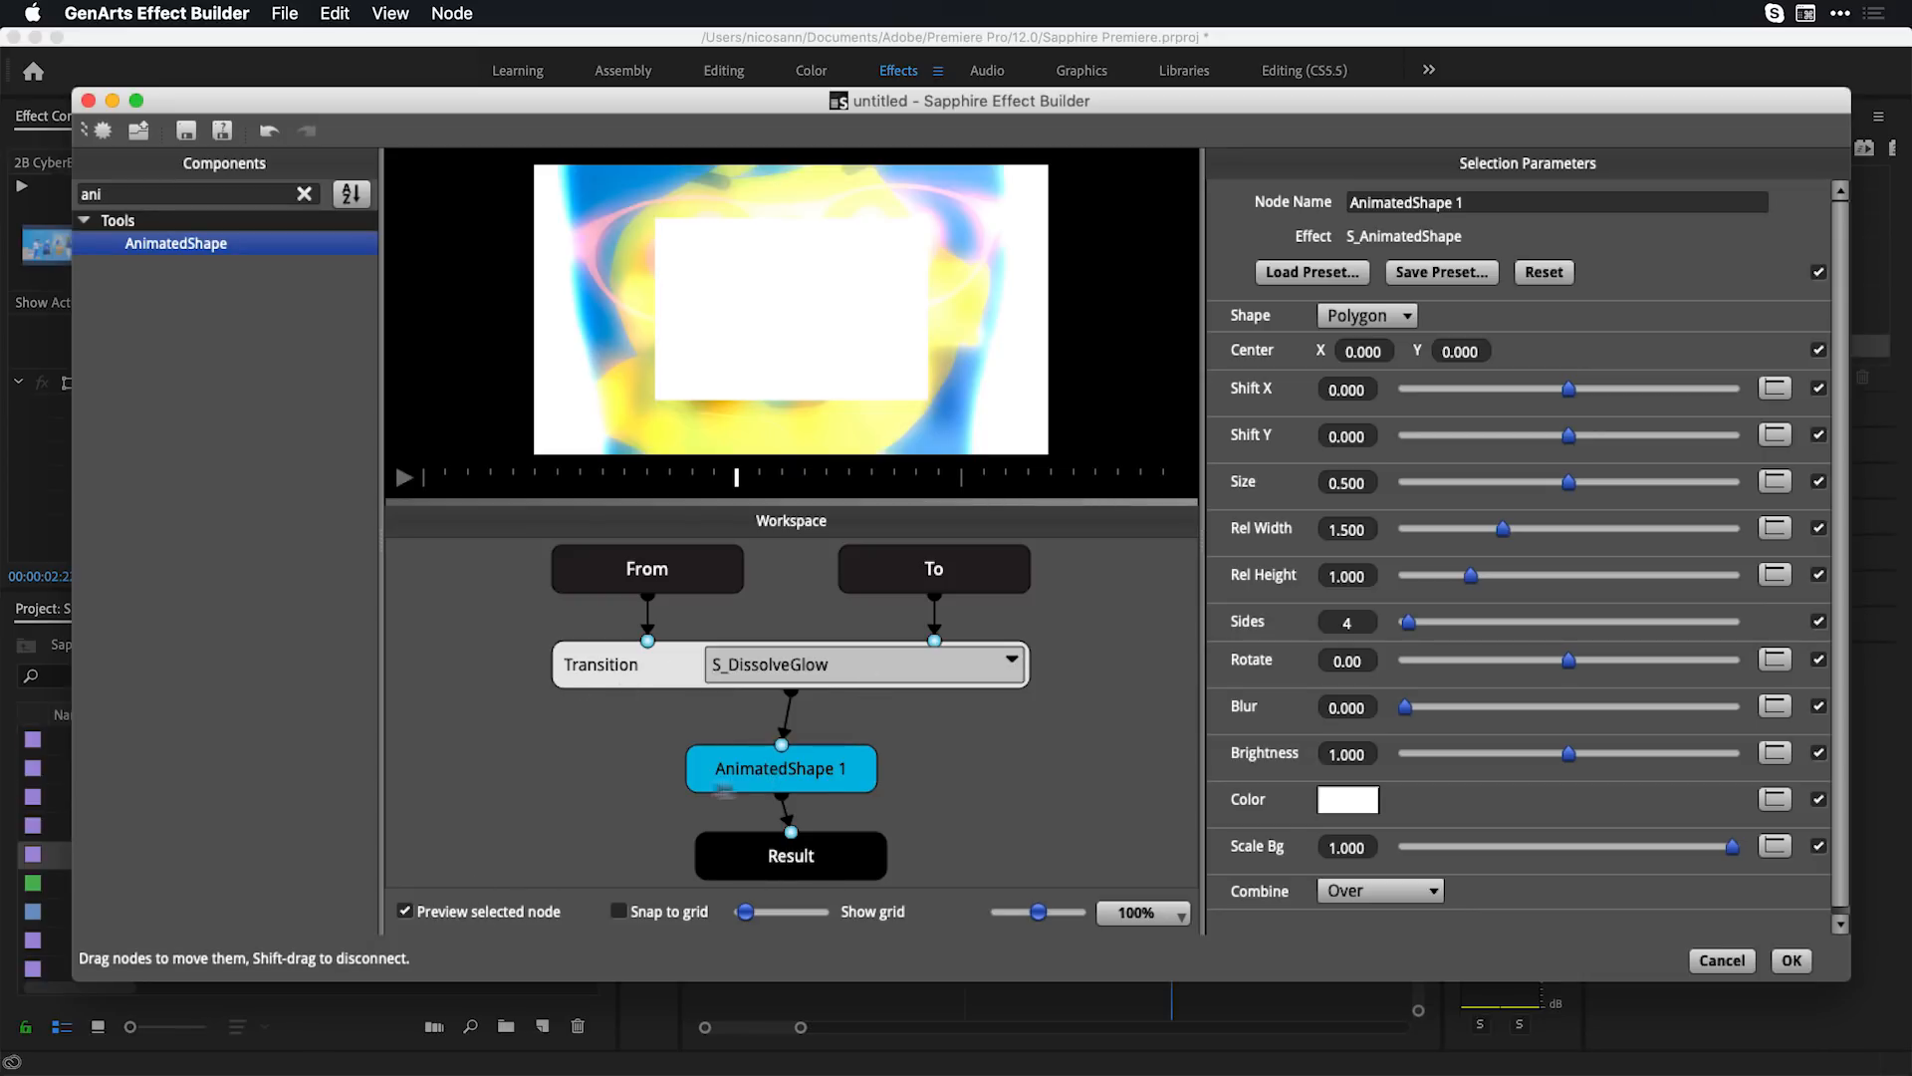
left_click(403, 478)
left_click(402, 480)
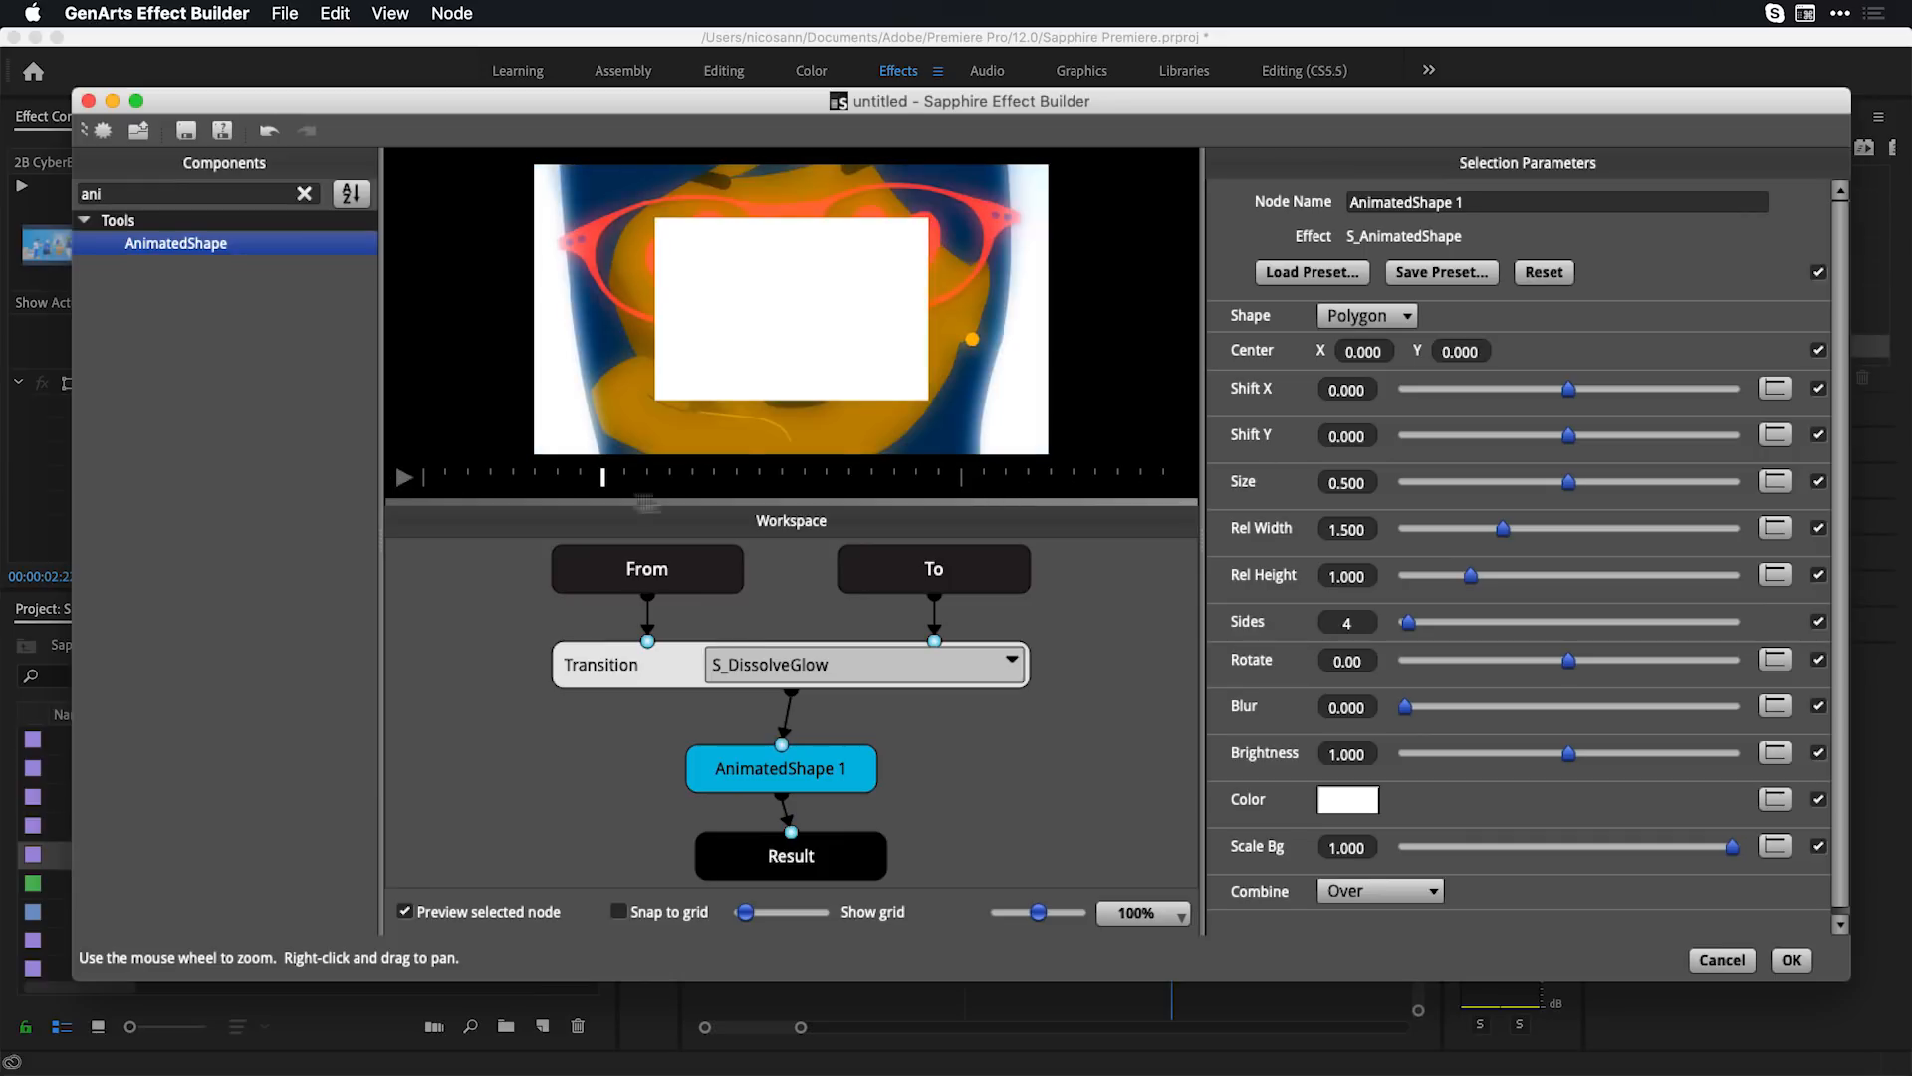
mouse_move(594, 481)
left_mouse_down()
mouse_move(444, 472)
mouse_move(467, 470)
left_mouse_up()
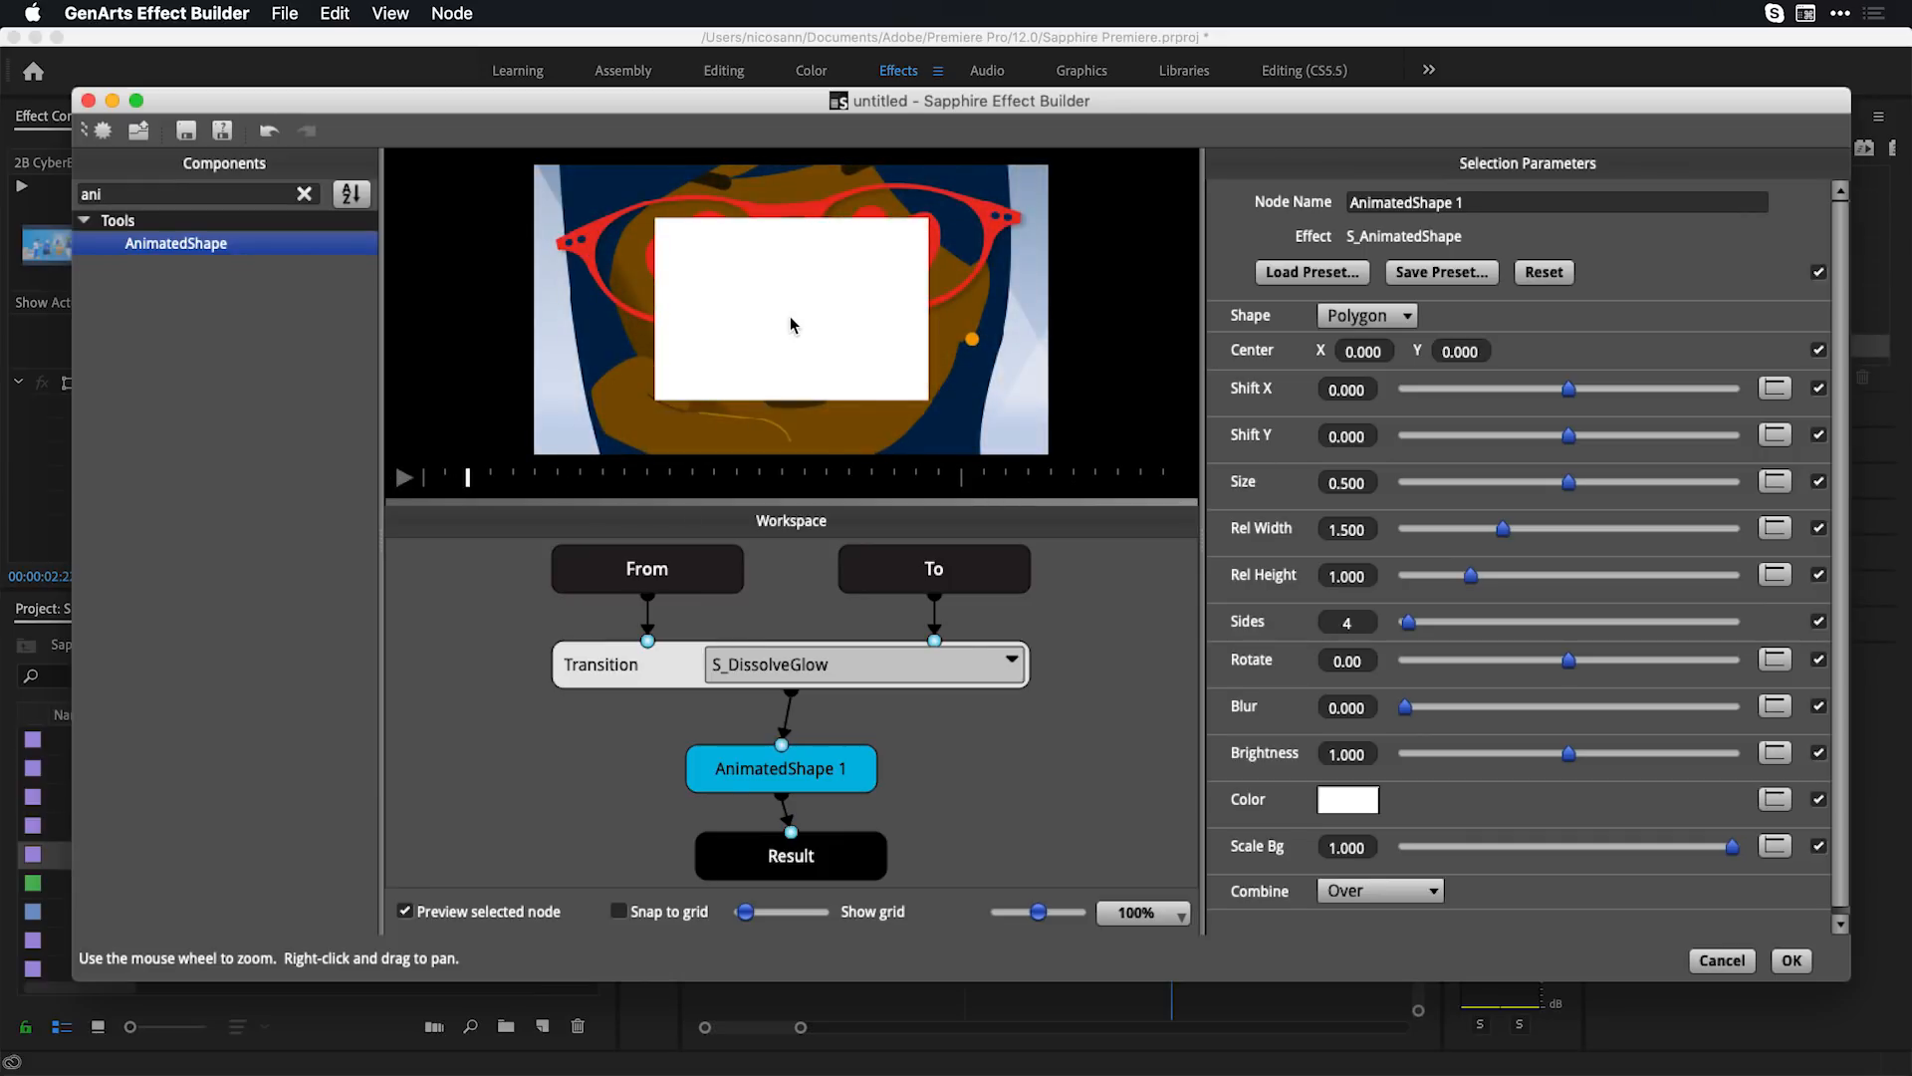
Change the animated shape to Ellipse, with Rel Width about 2.48 and Blur about 0.29
left_click(1385, 316)
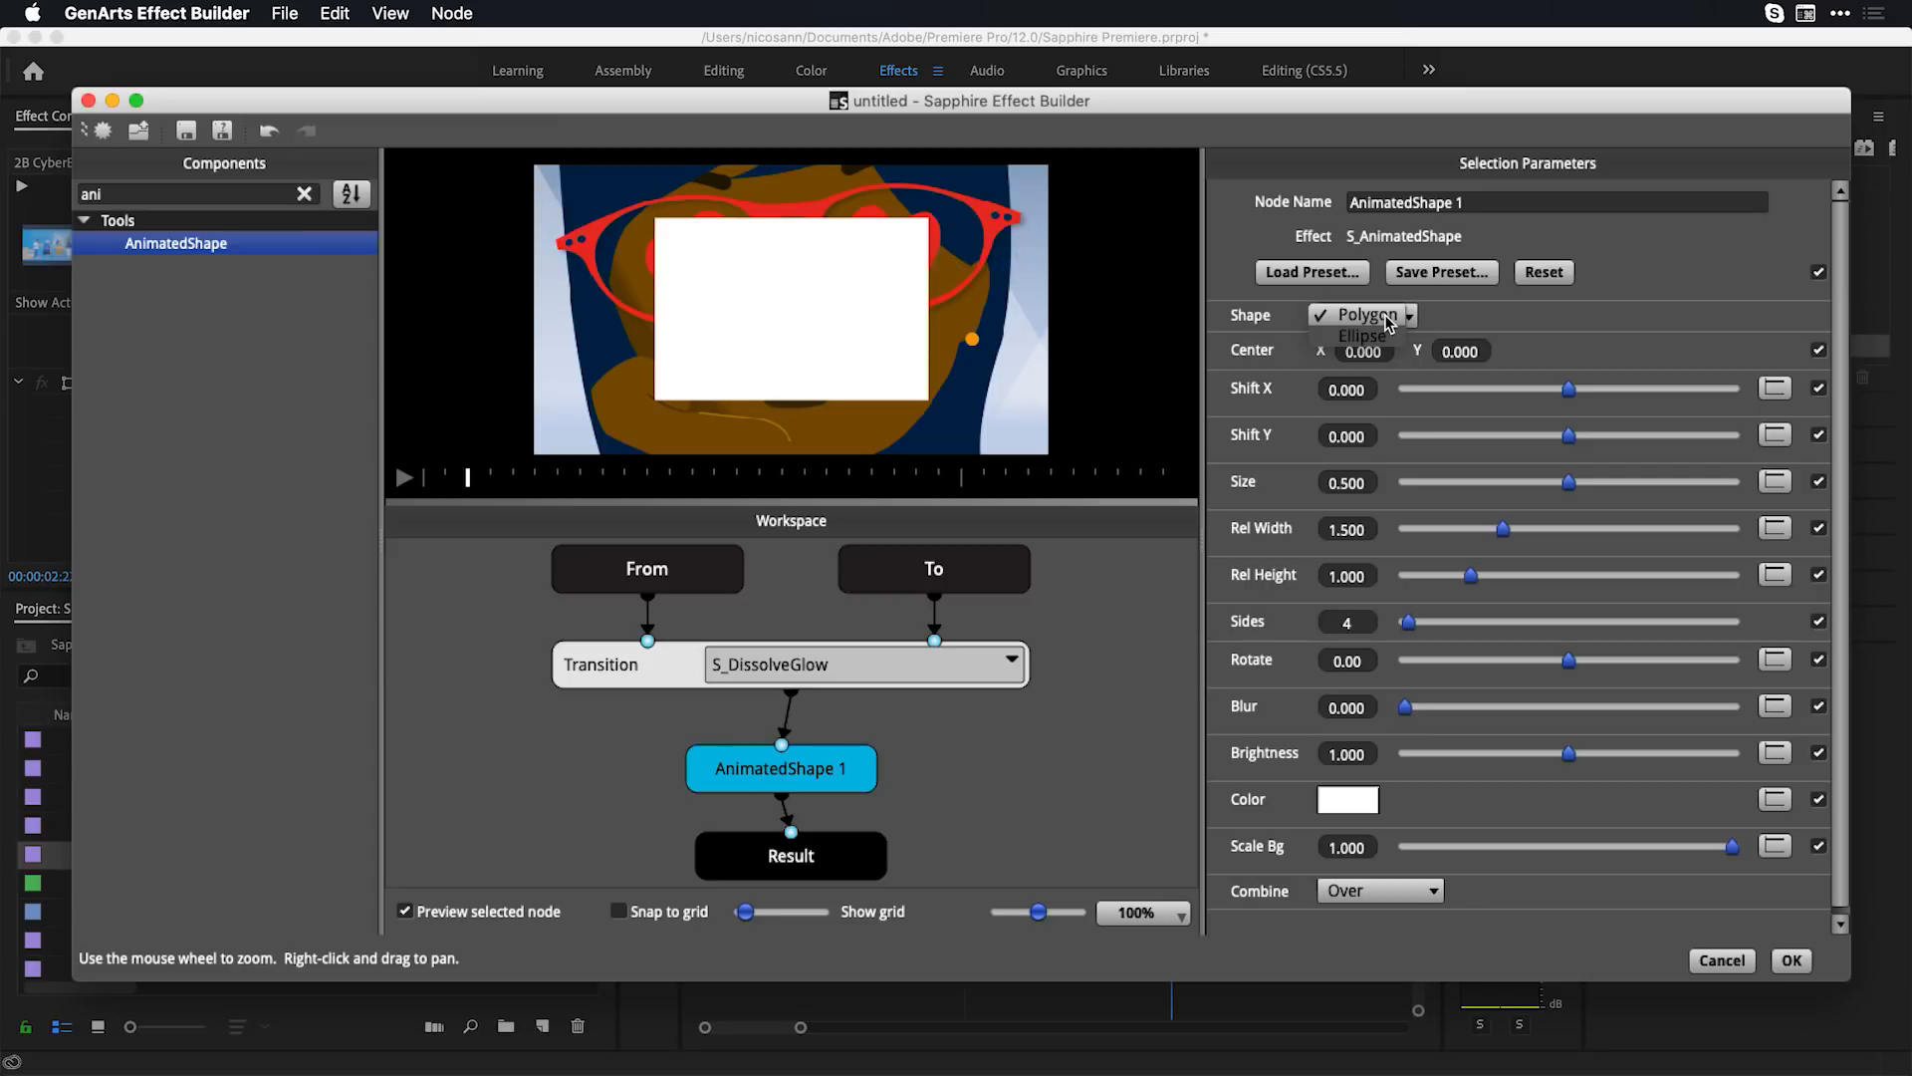
left_click(1381, 336)
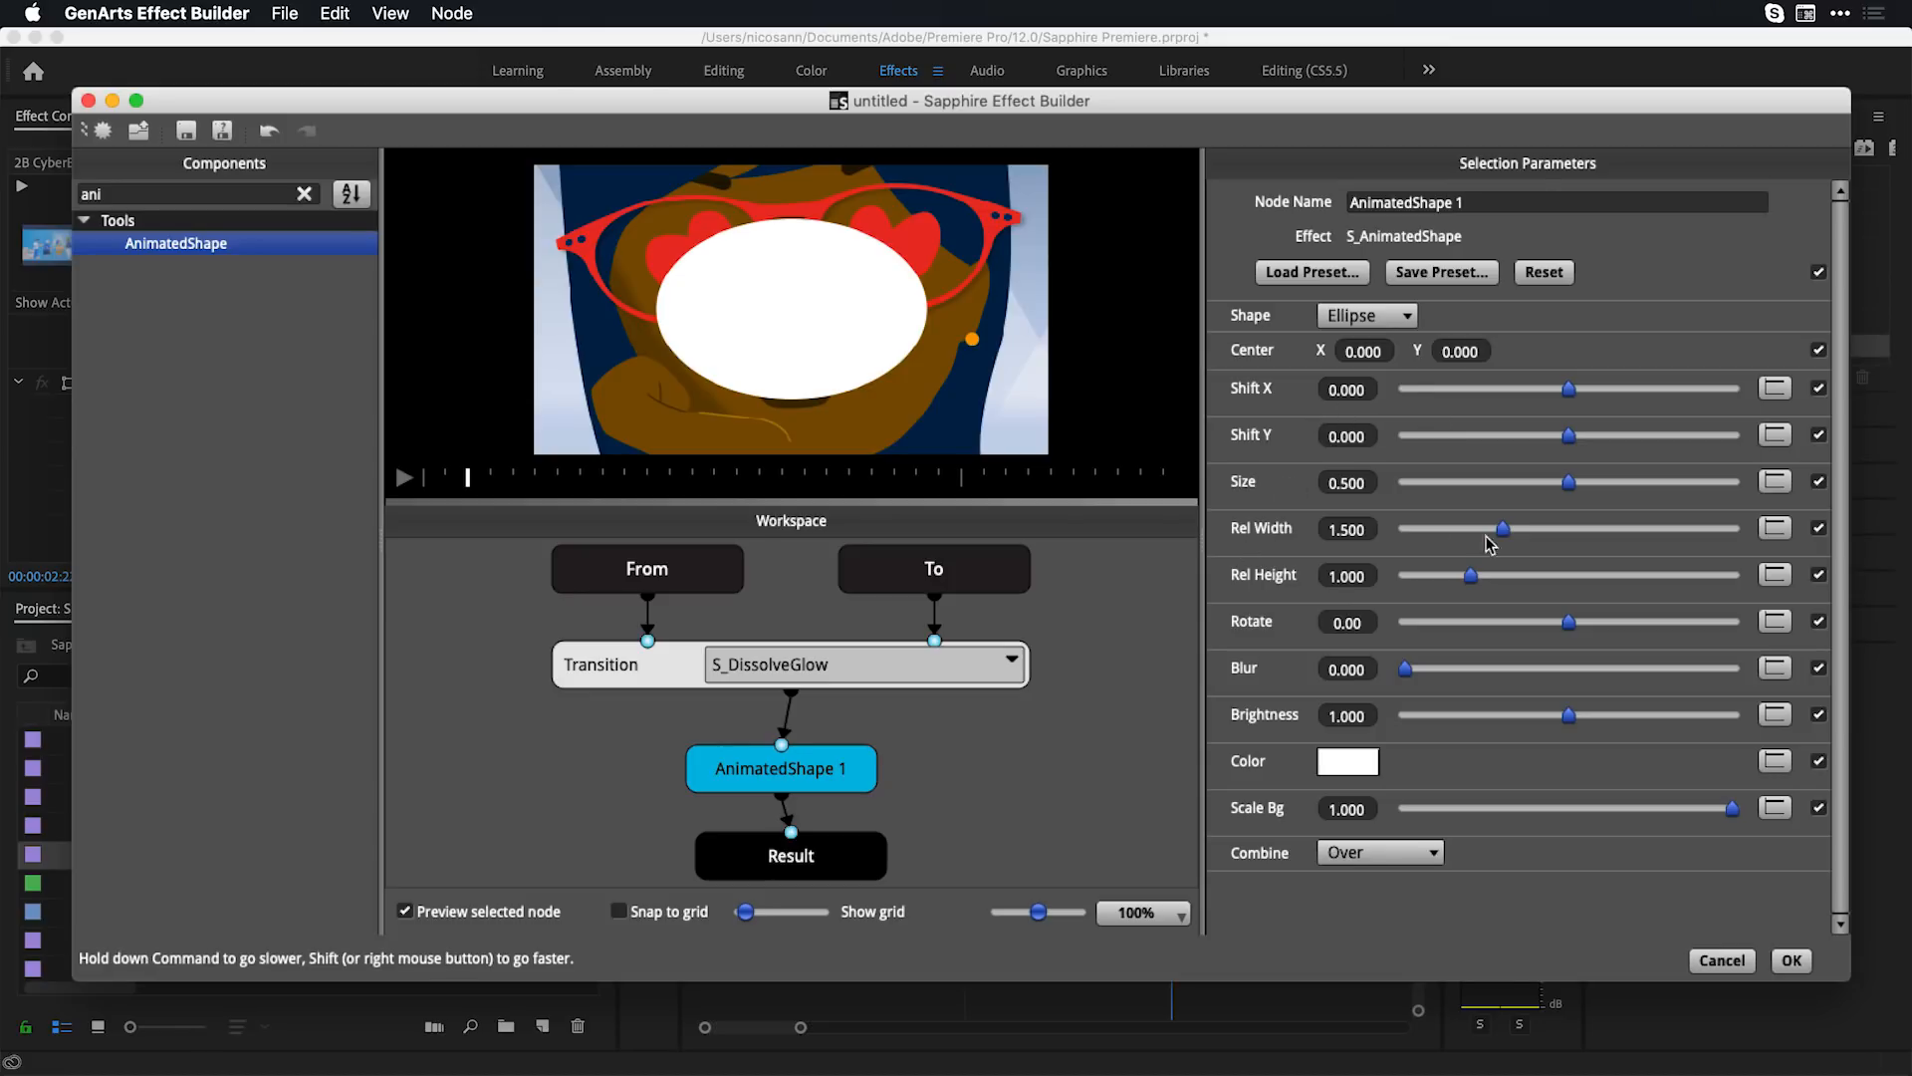
left_click_drag(1503, 529, 1569, 532)
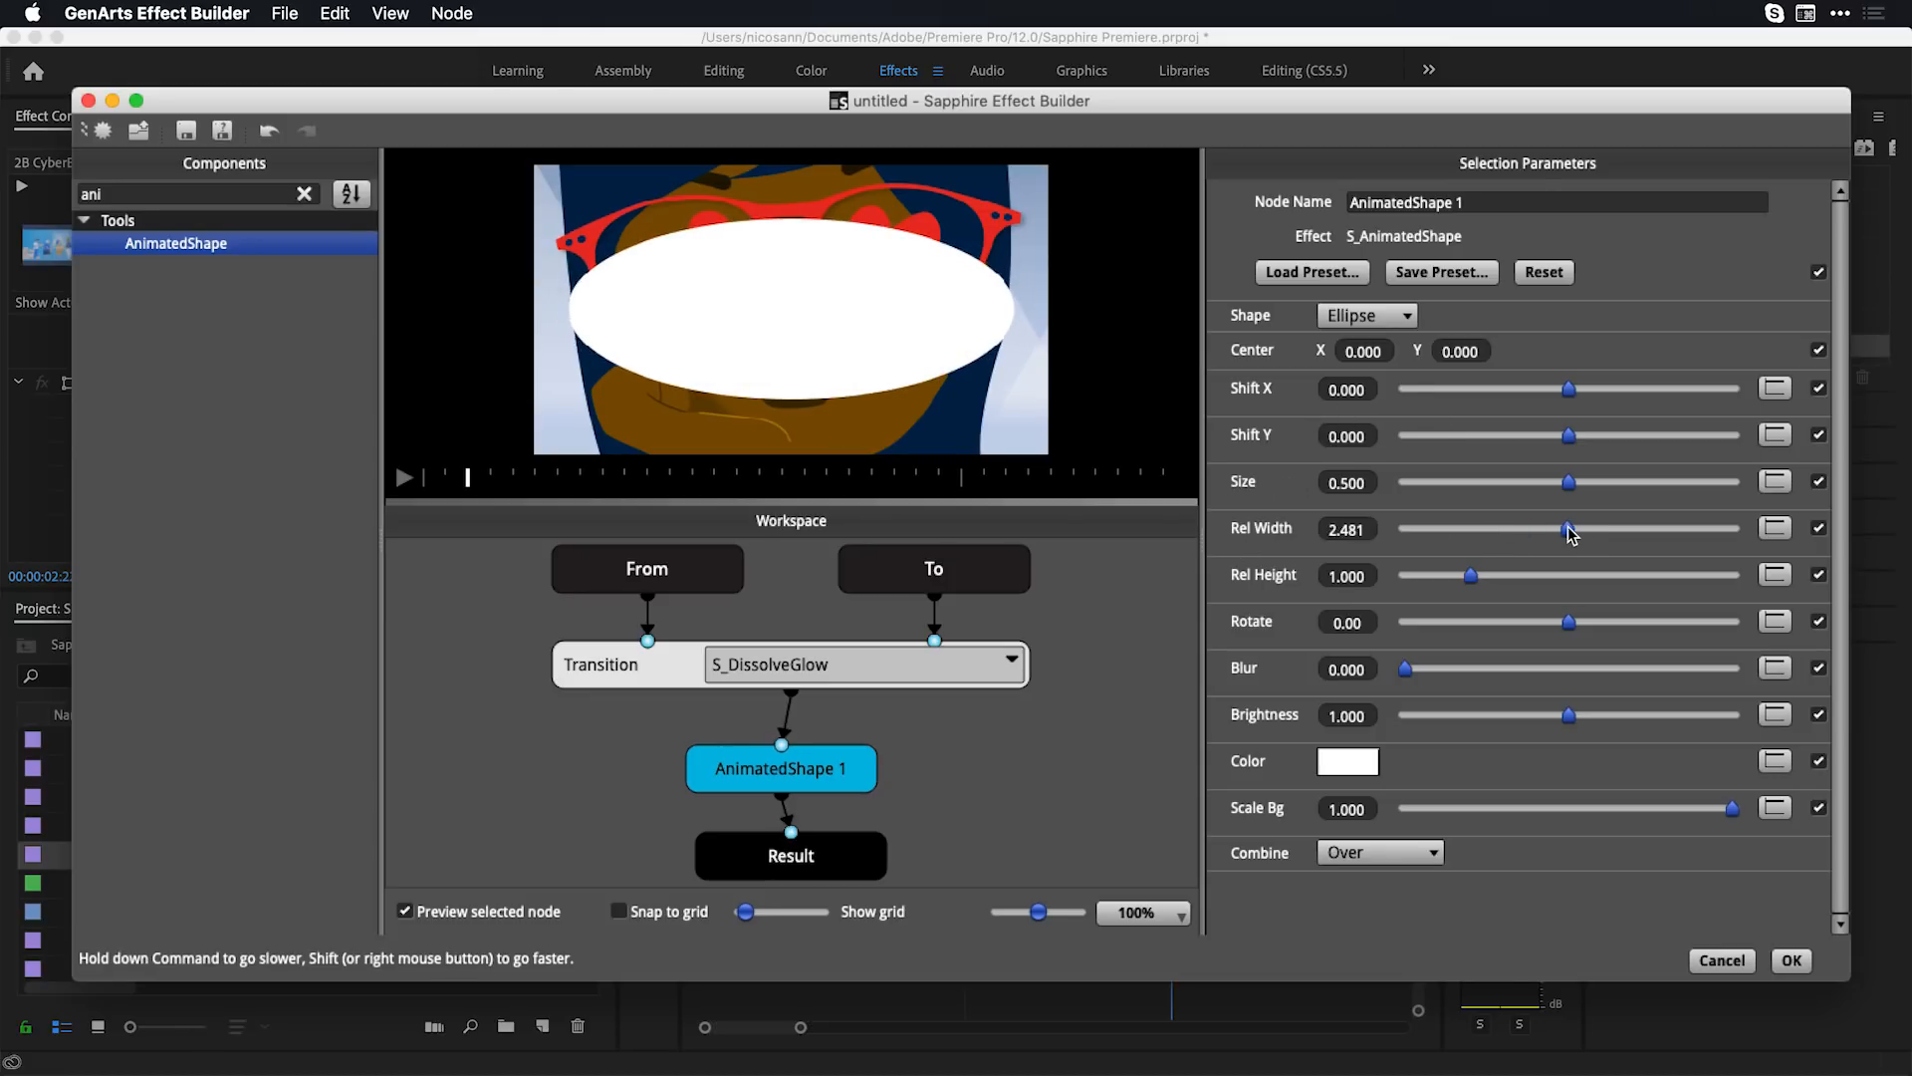
left_click_drag(1407, 669, 1524, 669)
mouse_move(466, 480)
left_mouse_down()
mouse_move(1080, 490)
mouse_move(461, 485)
left_mouse_up()
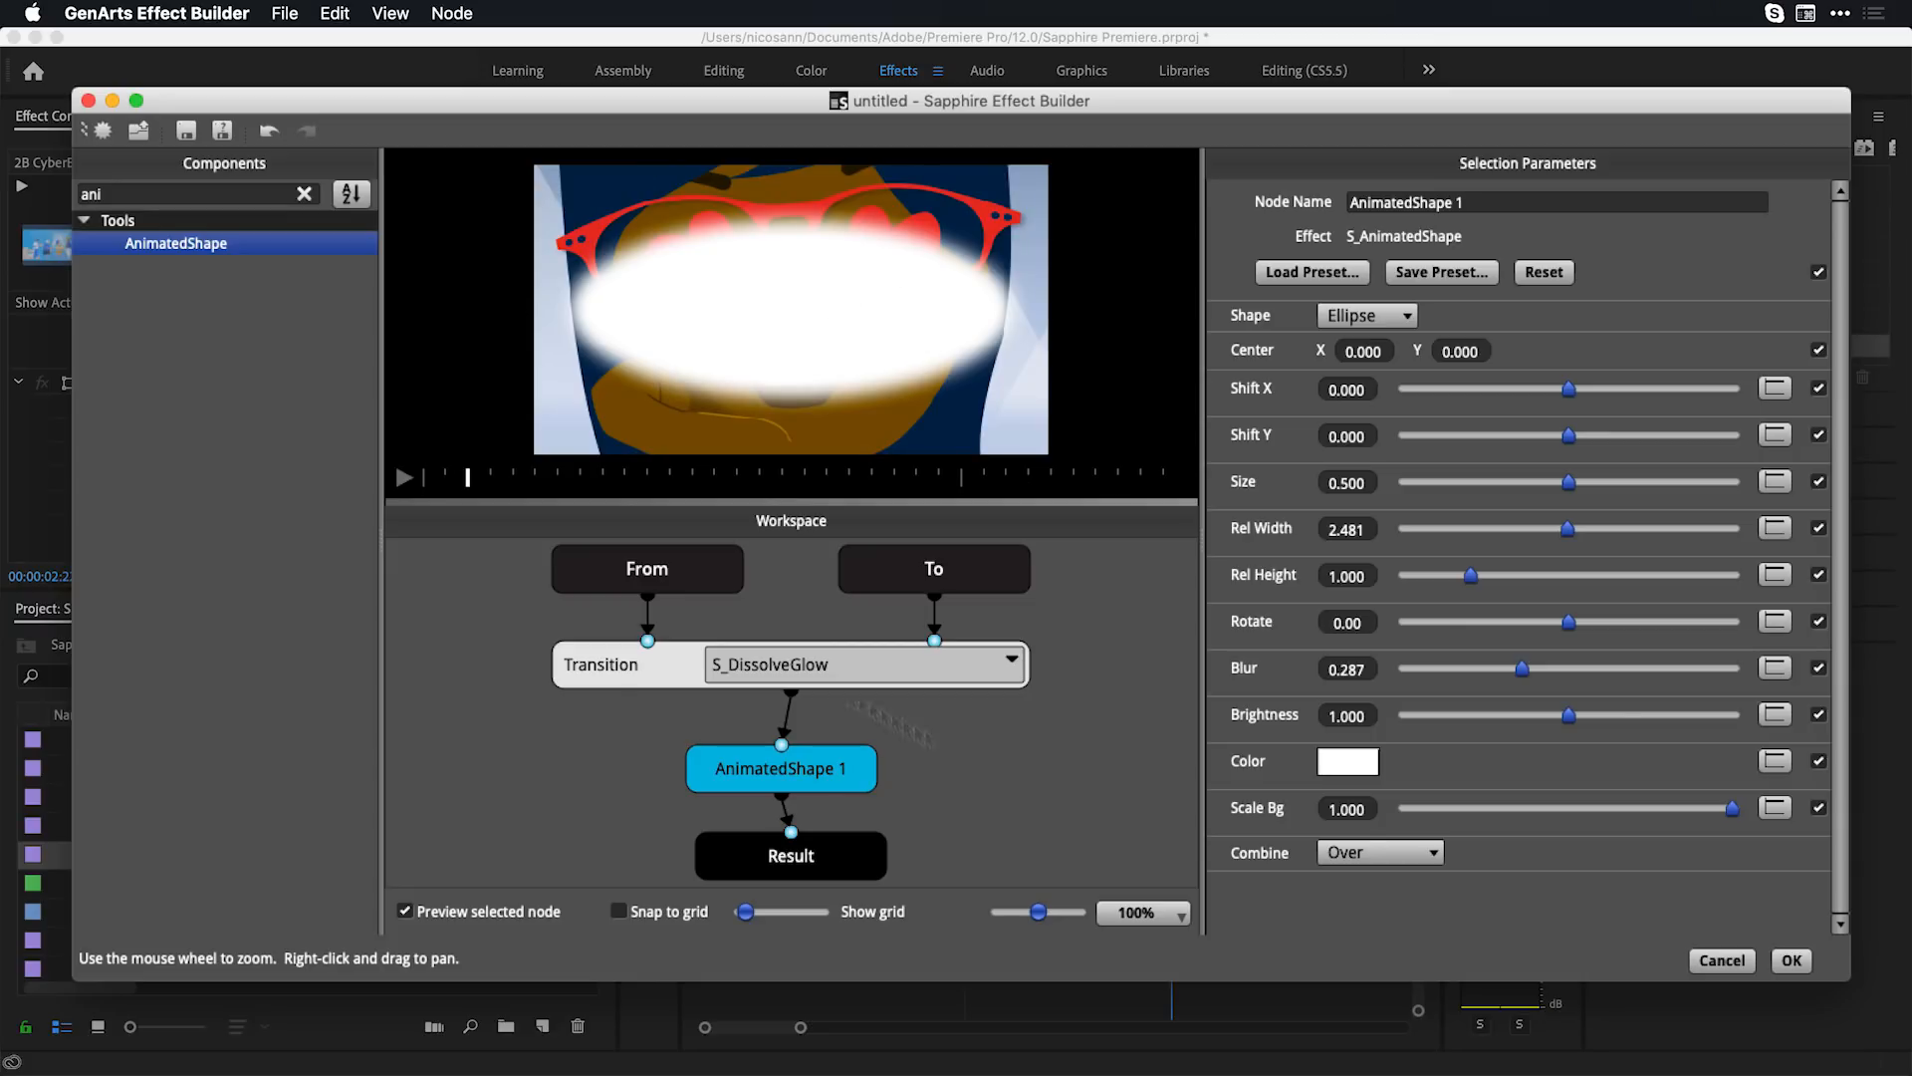
Set the animated shape's colour to the yellow saved in the custom colours
left_click(1355, 763)
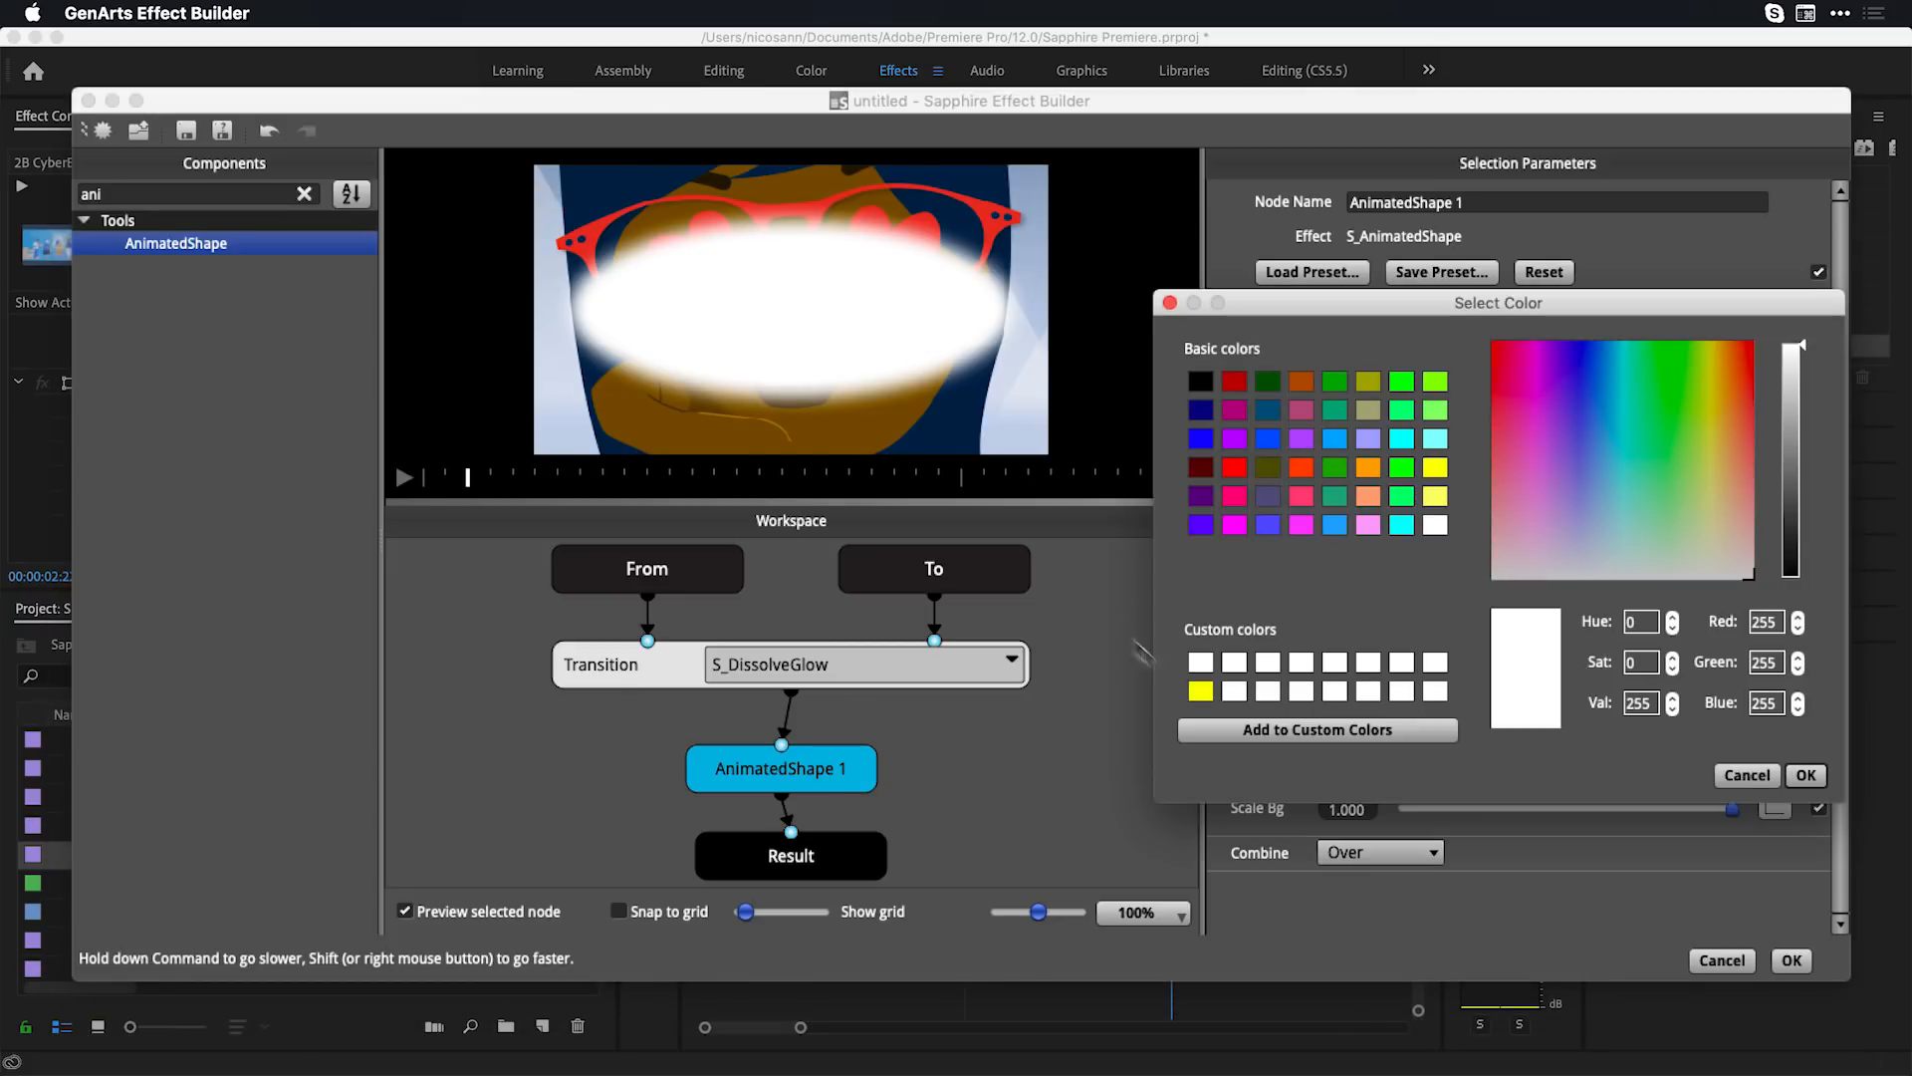
left_click(1202, 691)
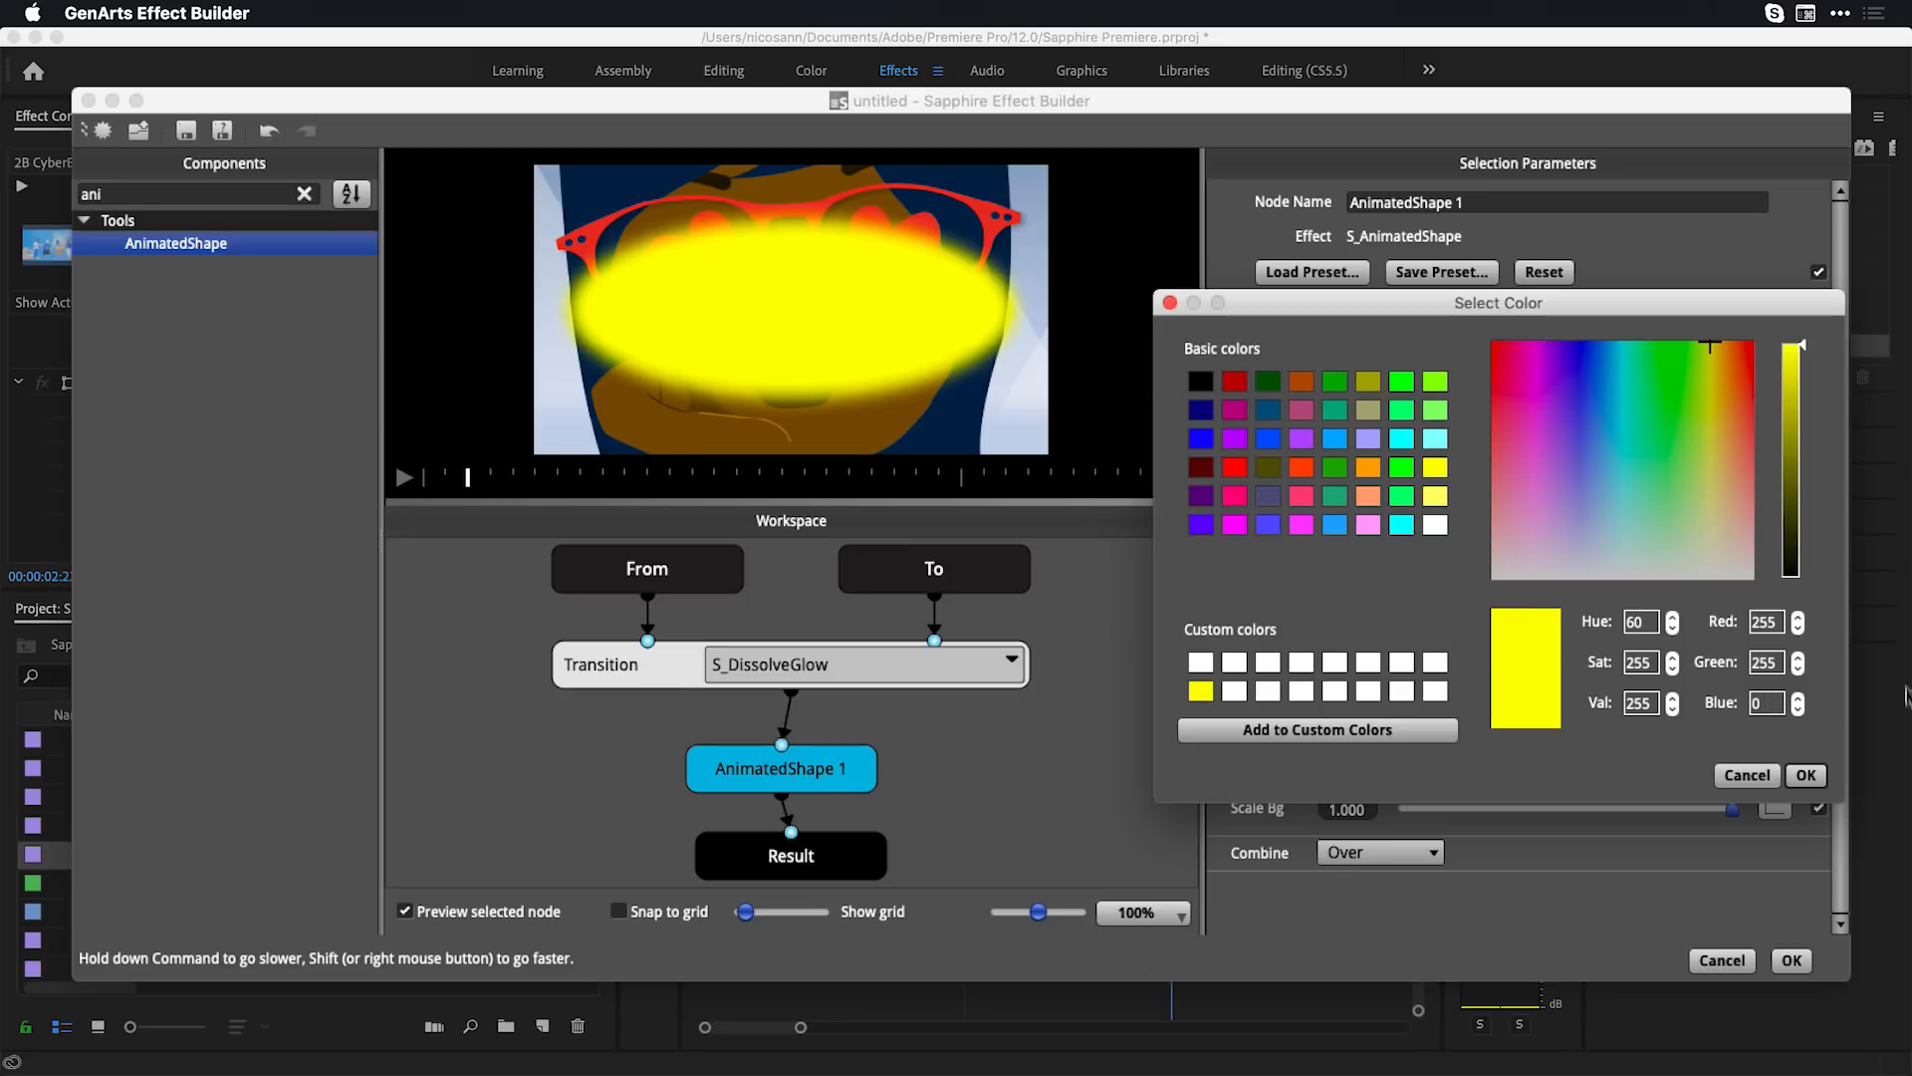
left_click(1806, 775)
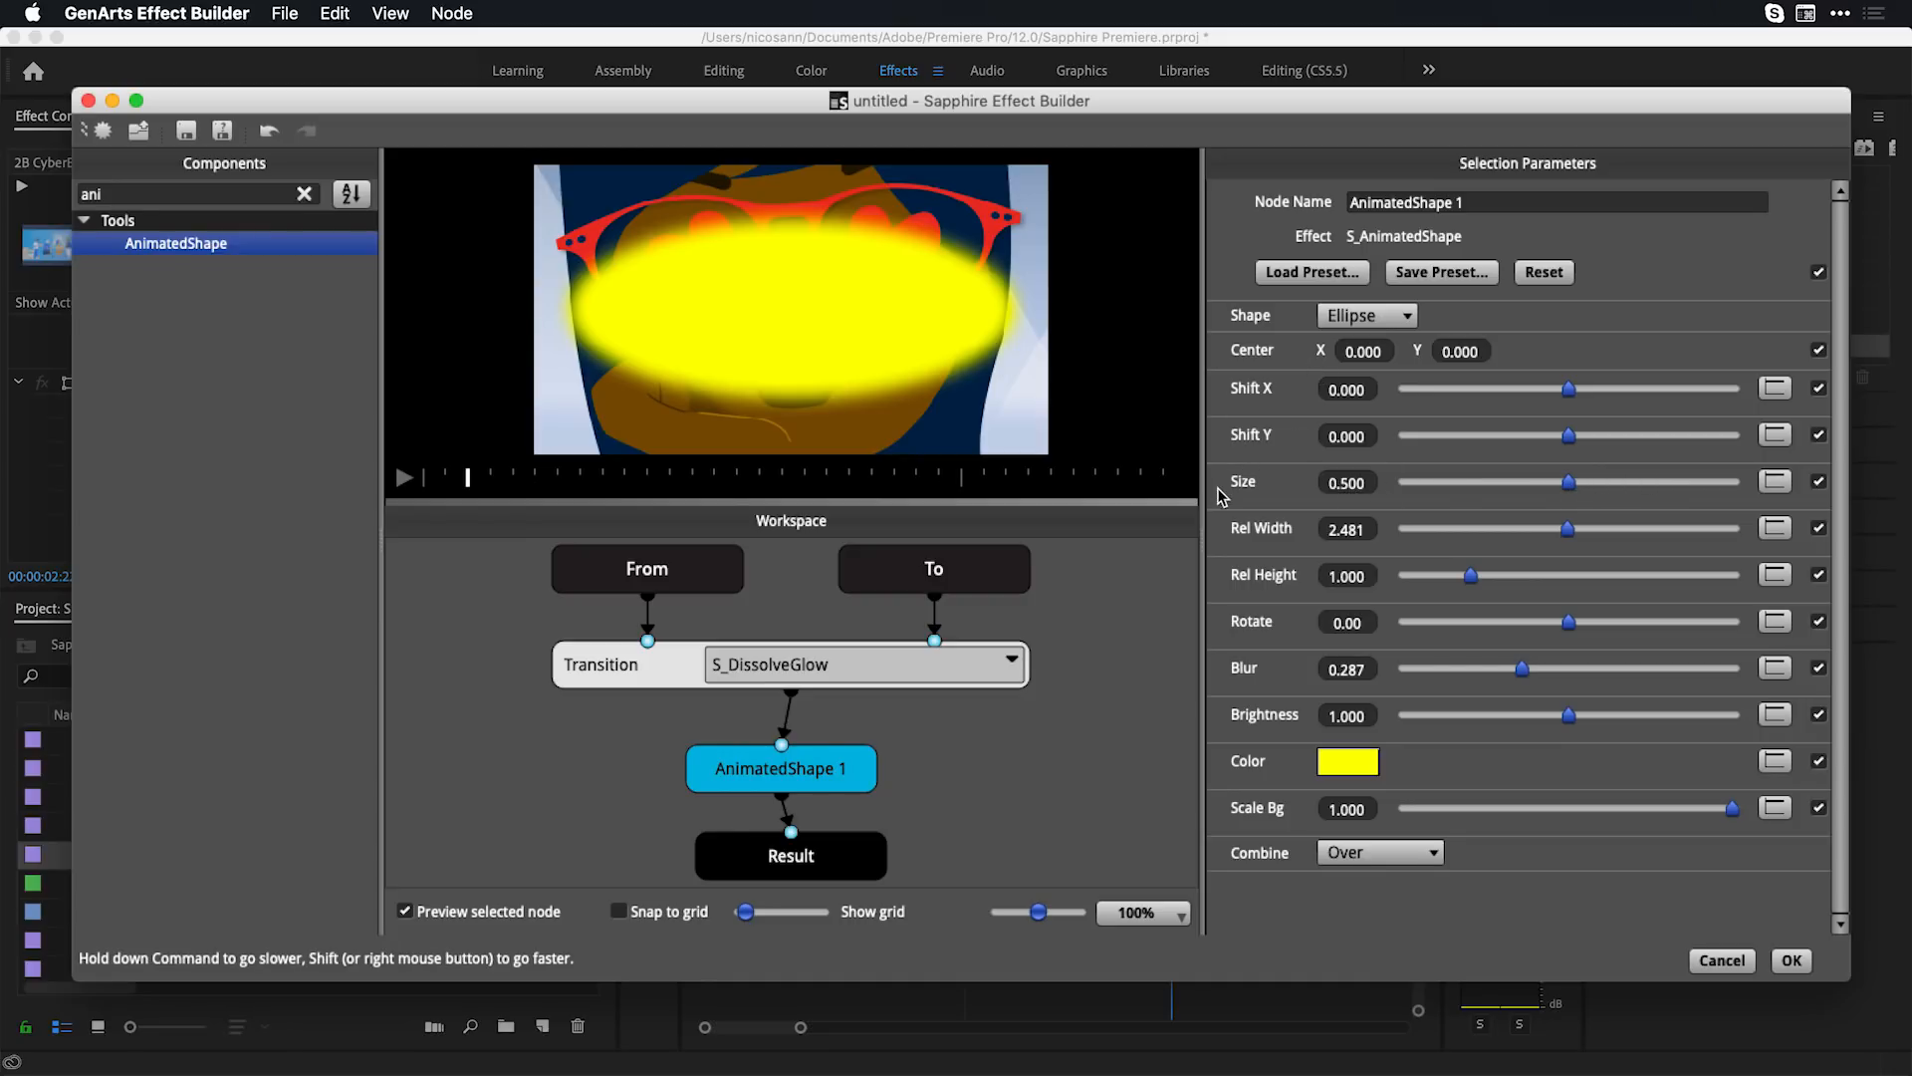
Rotate the ellipse to 270 and enlarge its Size to 1.600 so it covers the whole frame
left_click_drag(1355, 483, 1755, 472)
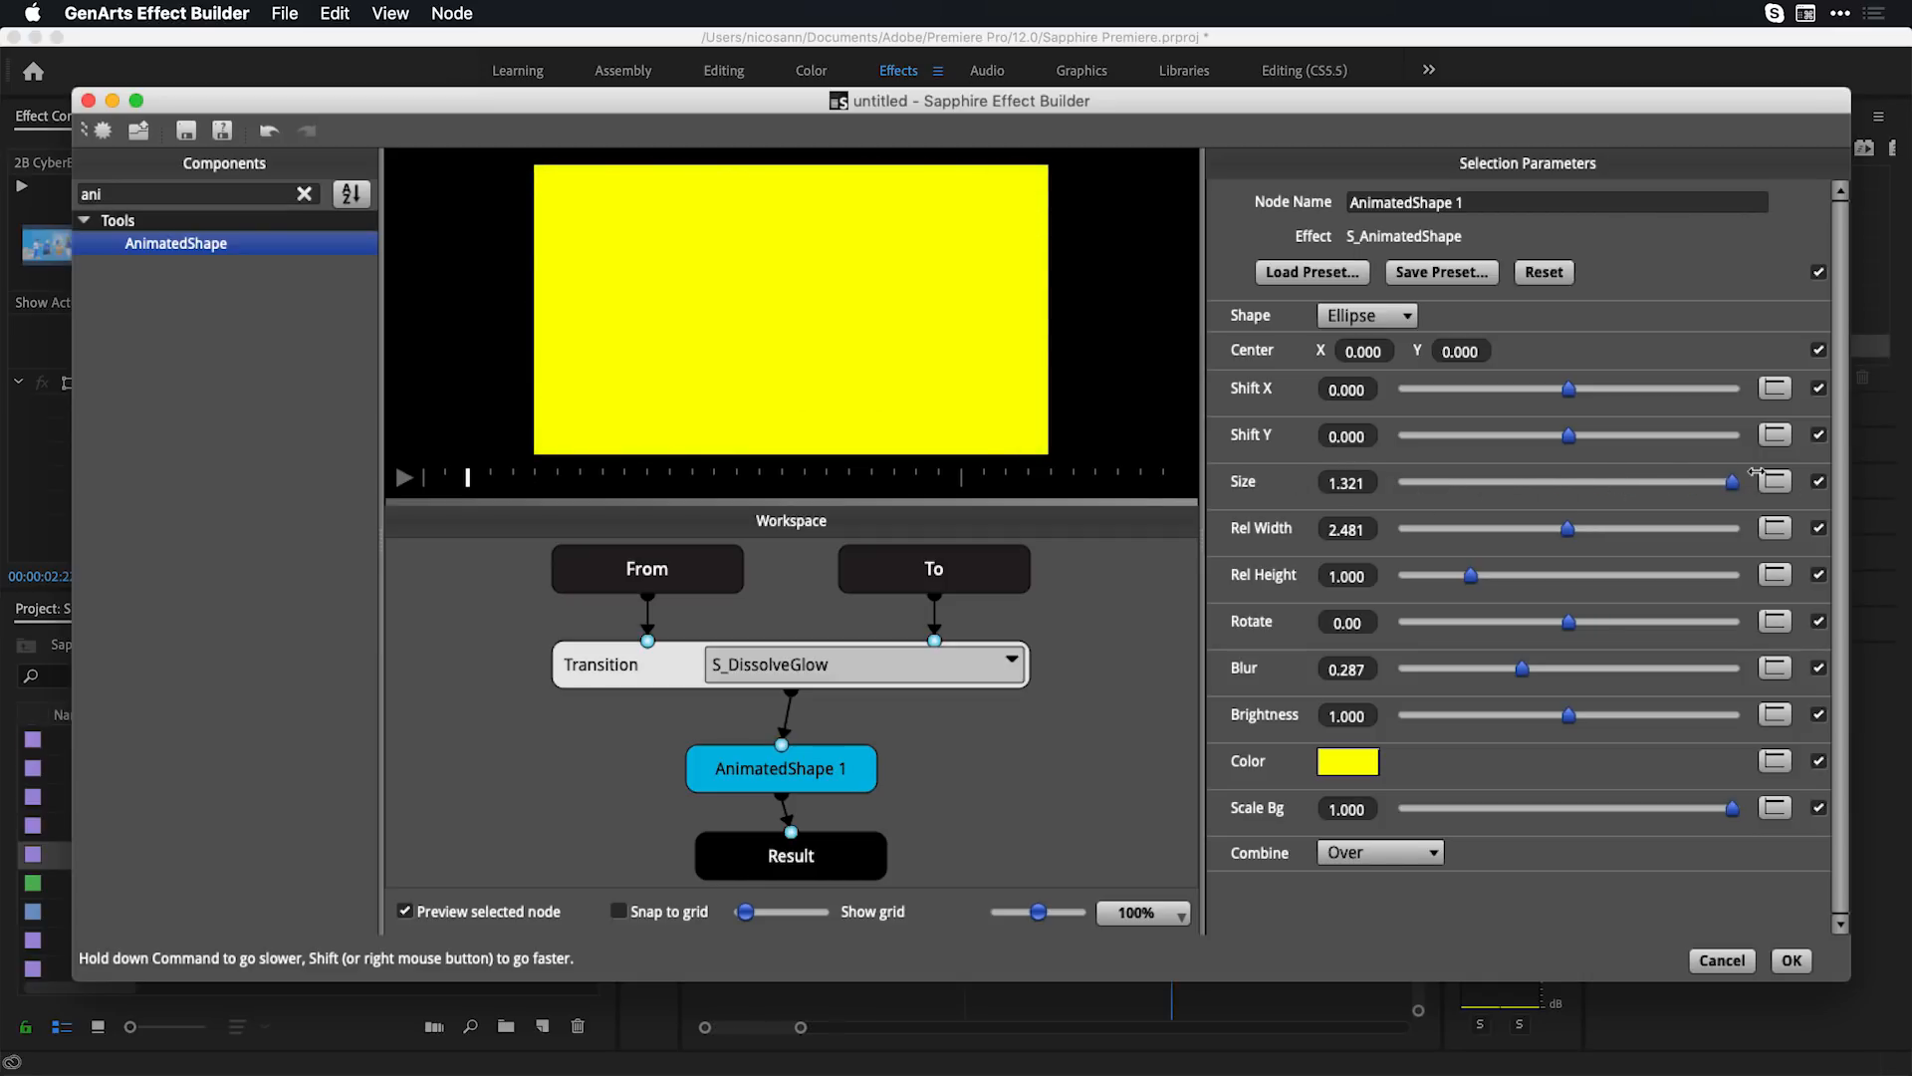
left_click(1341, 623)
type("270")
key("Return")
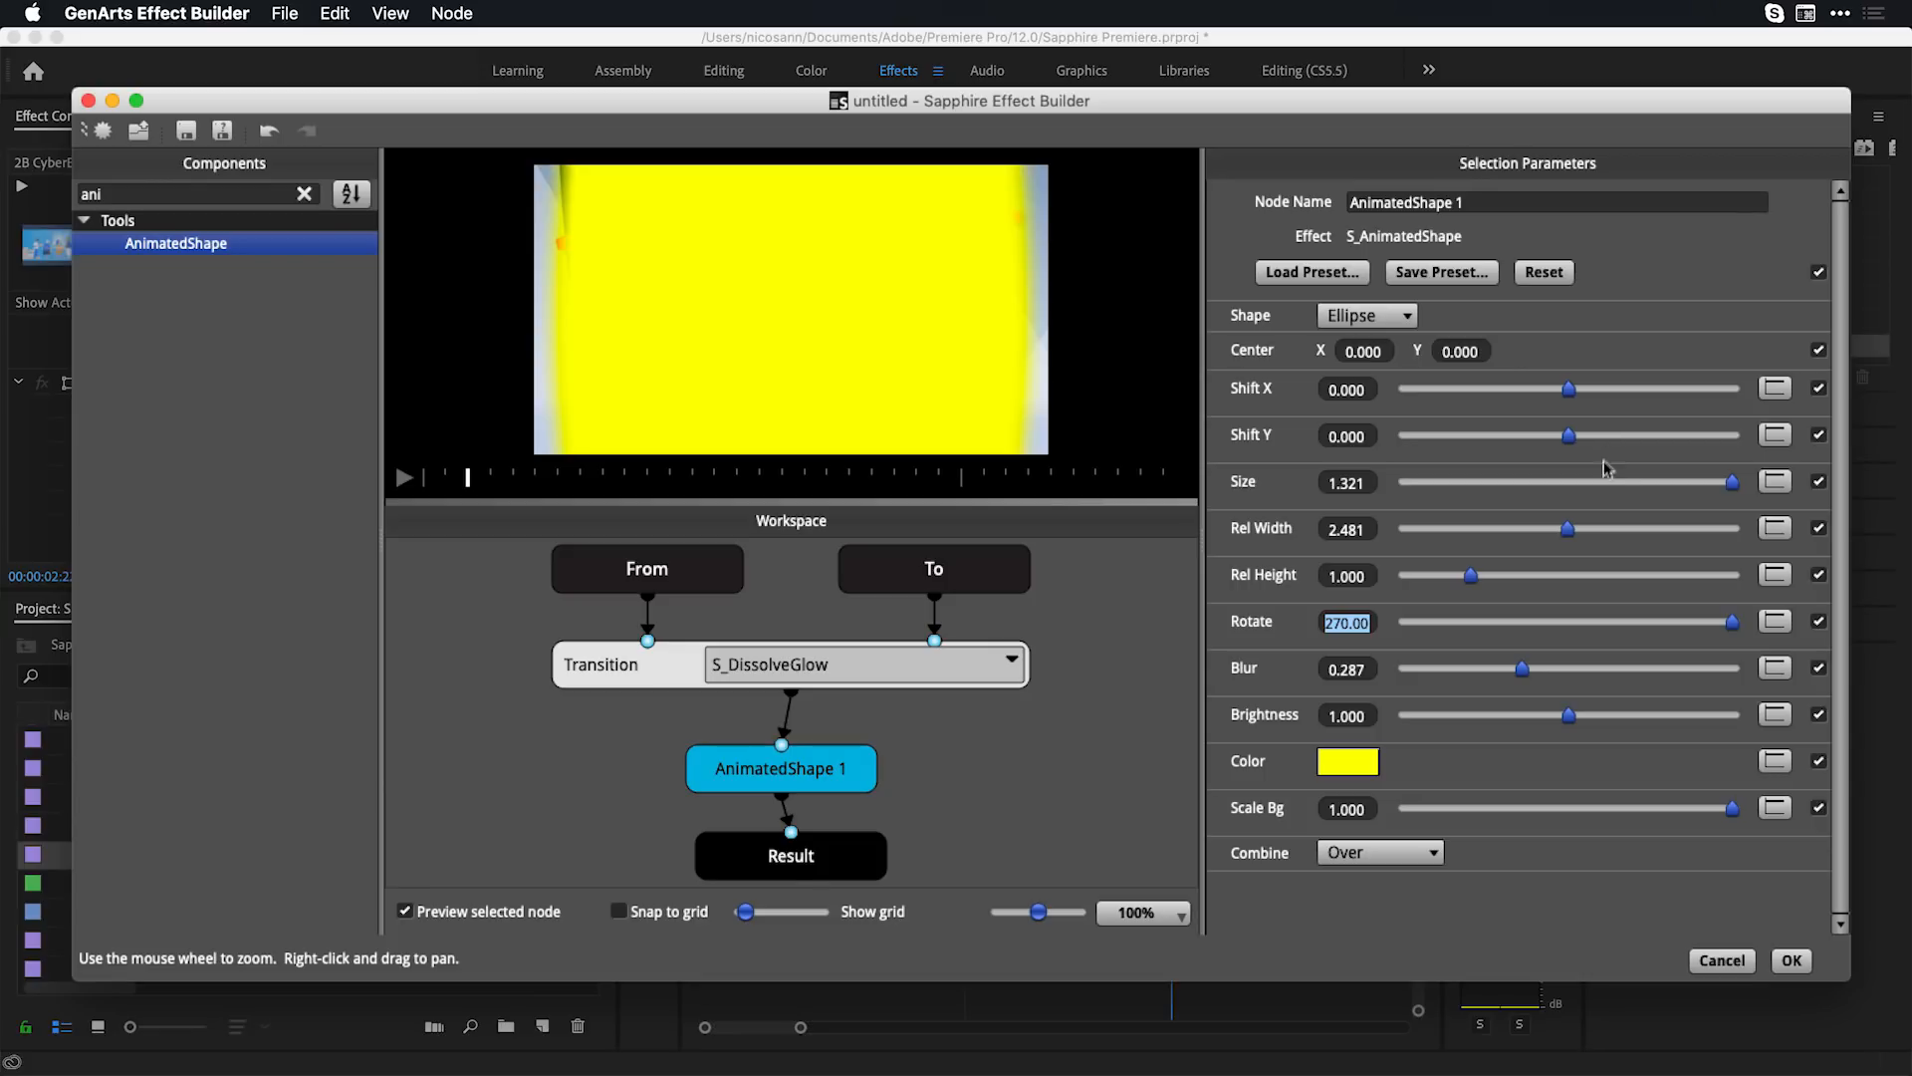
left_click_drag(1349, 482, 1679, 486)
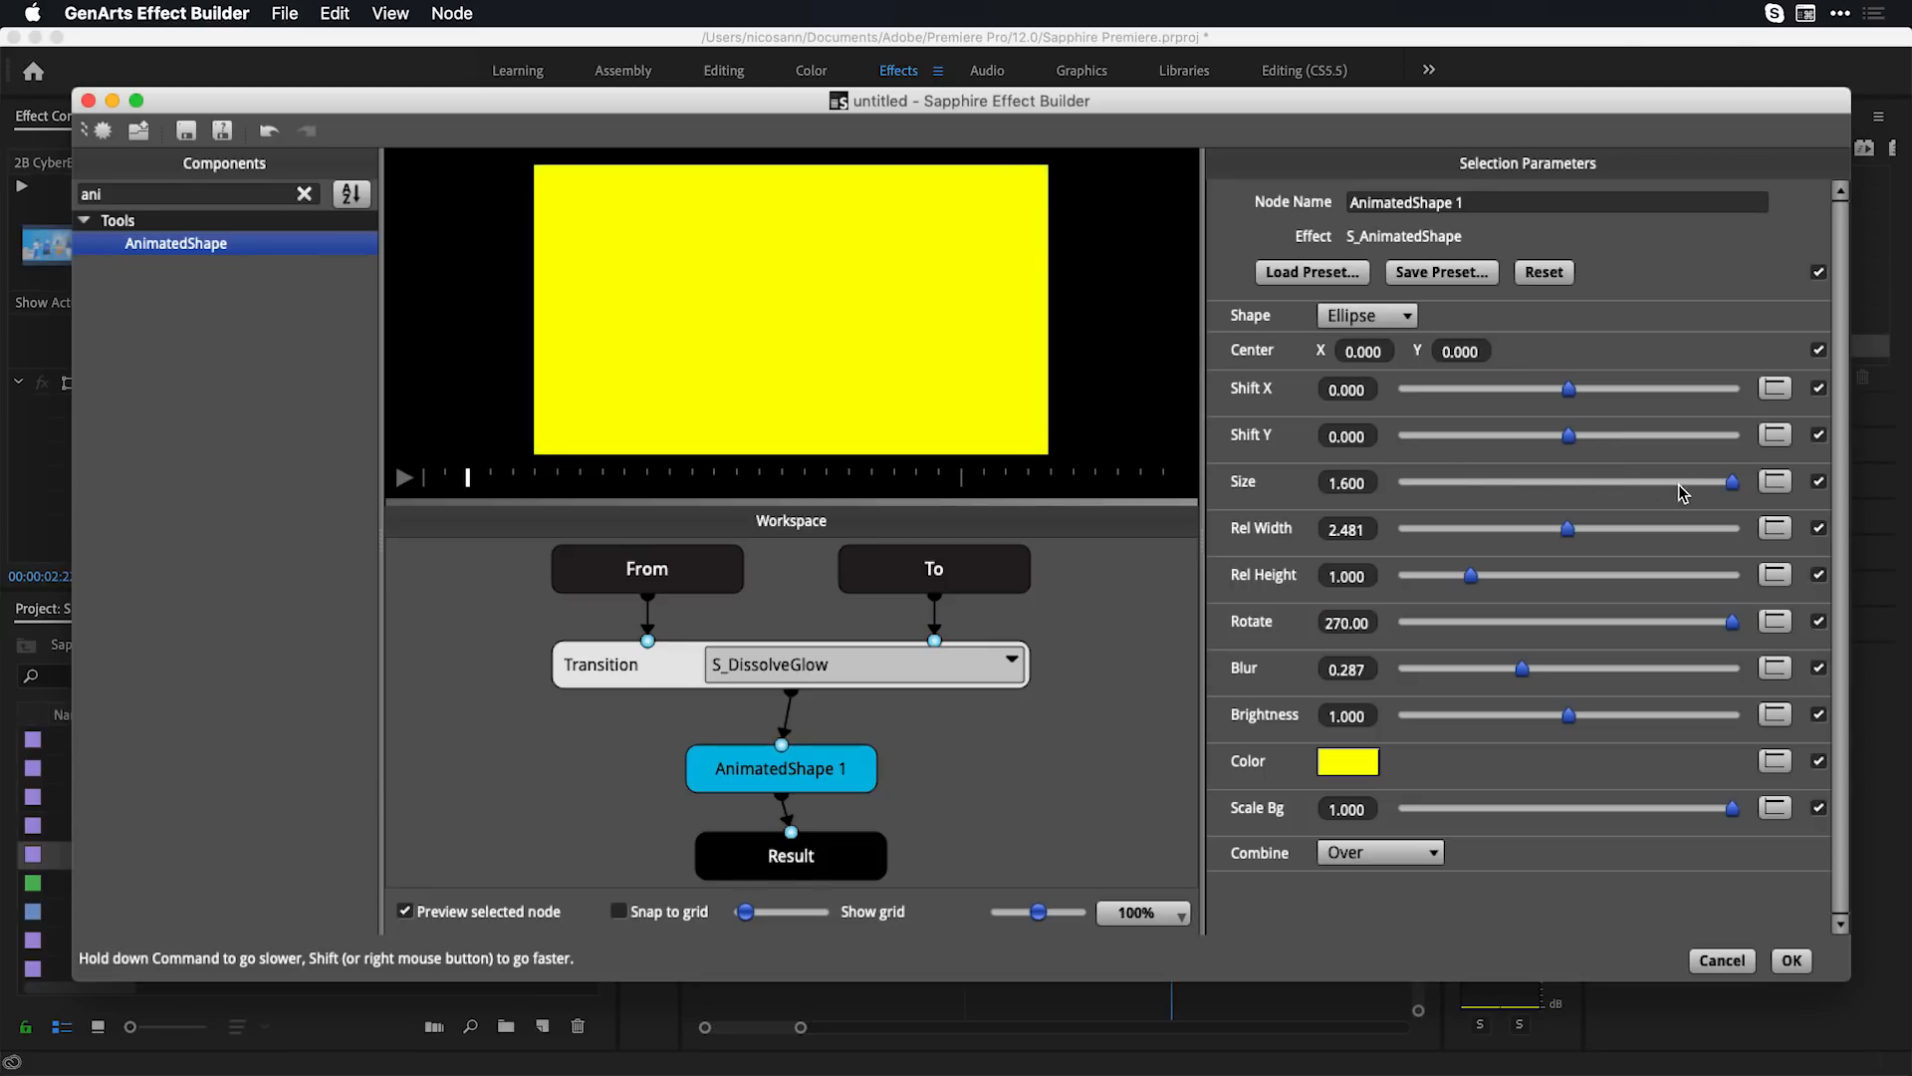
Animate the shape's Size with the triangular rise-and-fall curve and play the preview
left_click_drag(471, 481, 759, 482)
left_click(1777, 482)
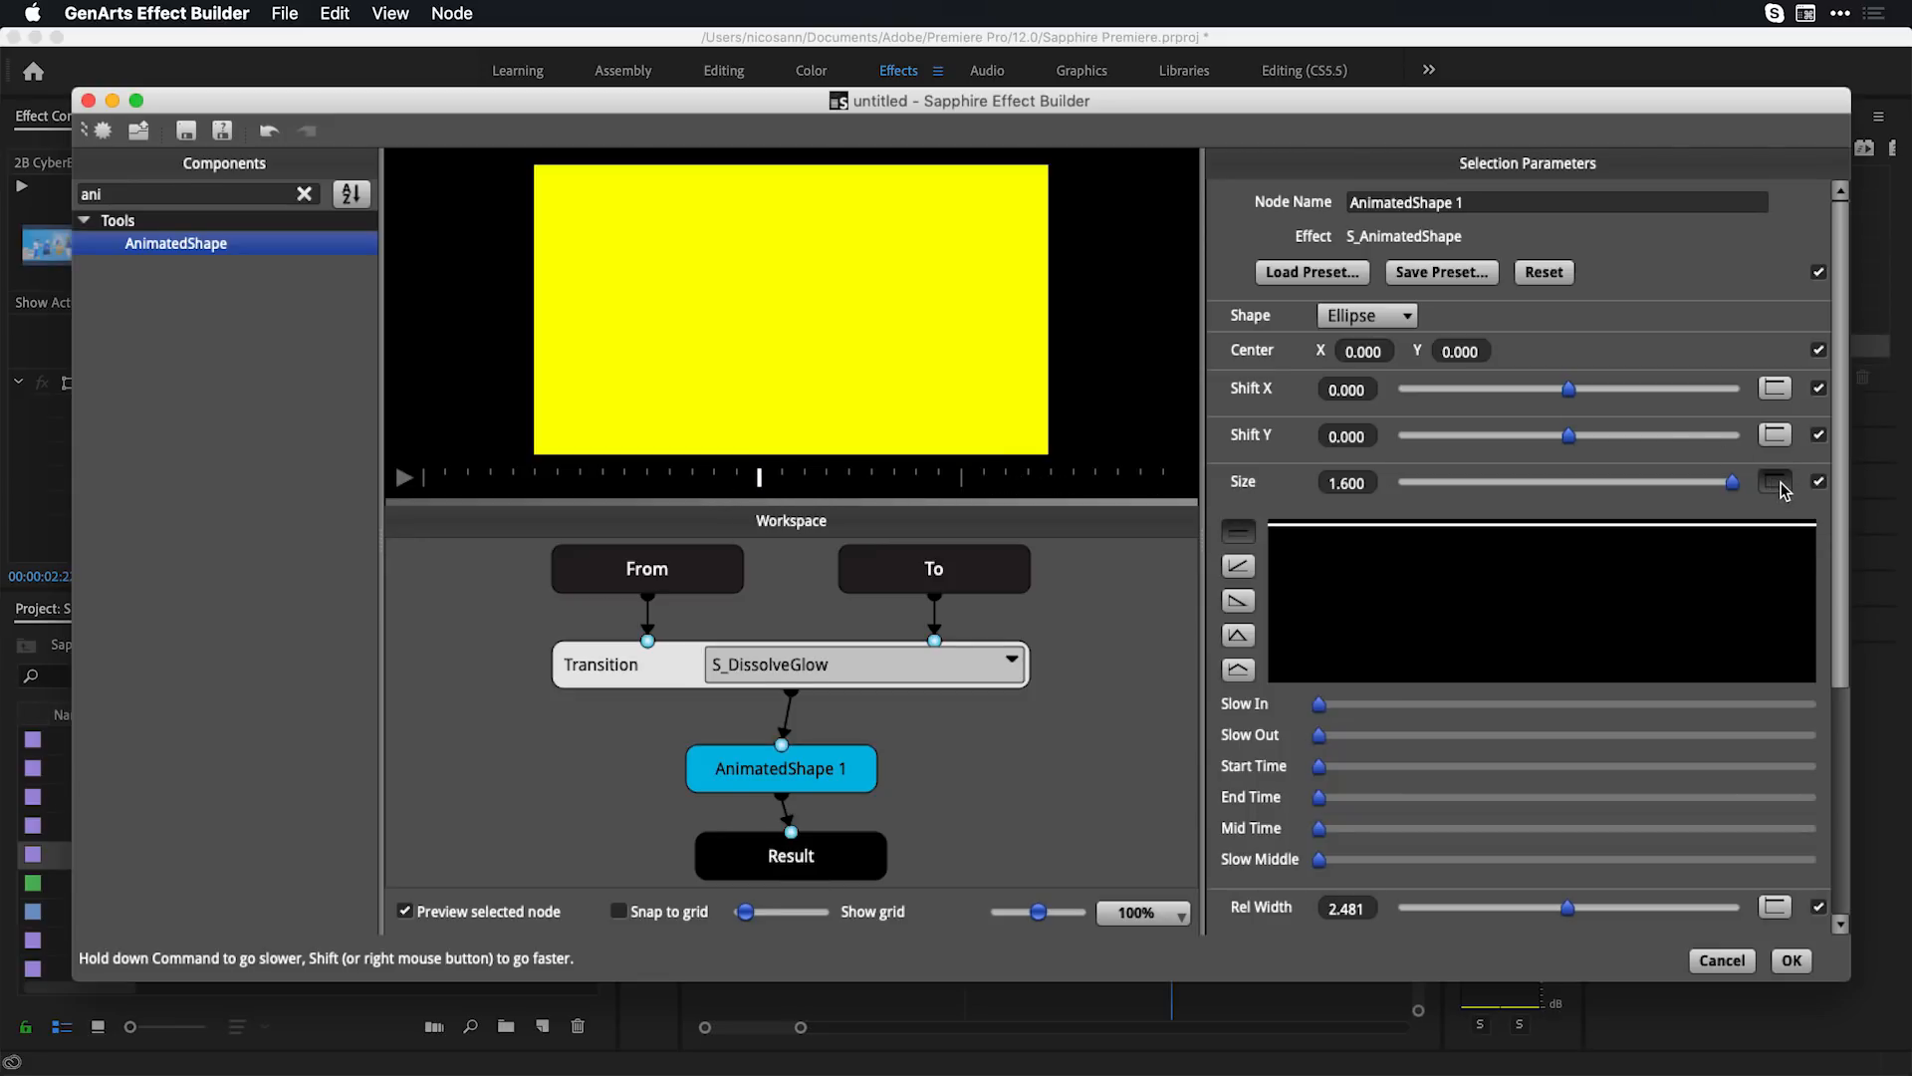
left_click(1239, 636)
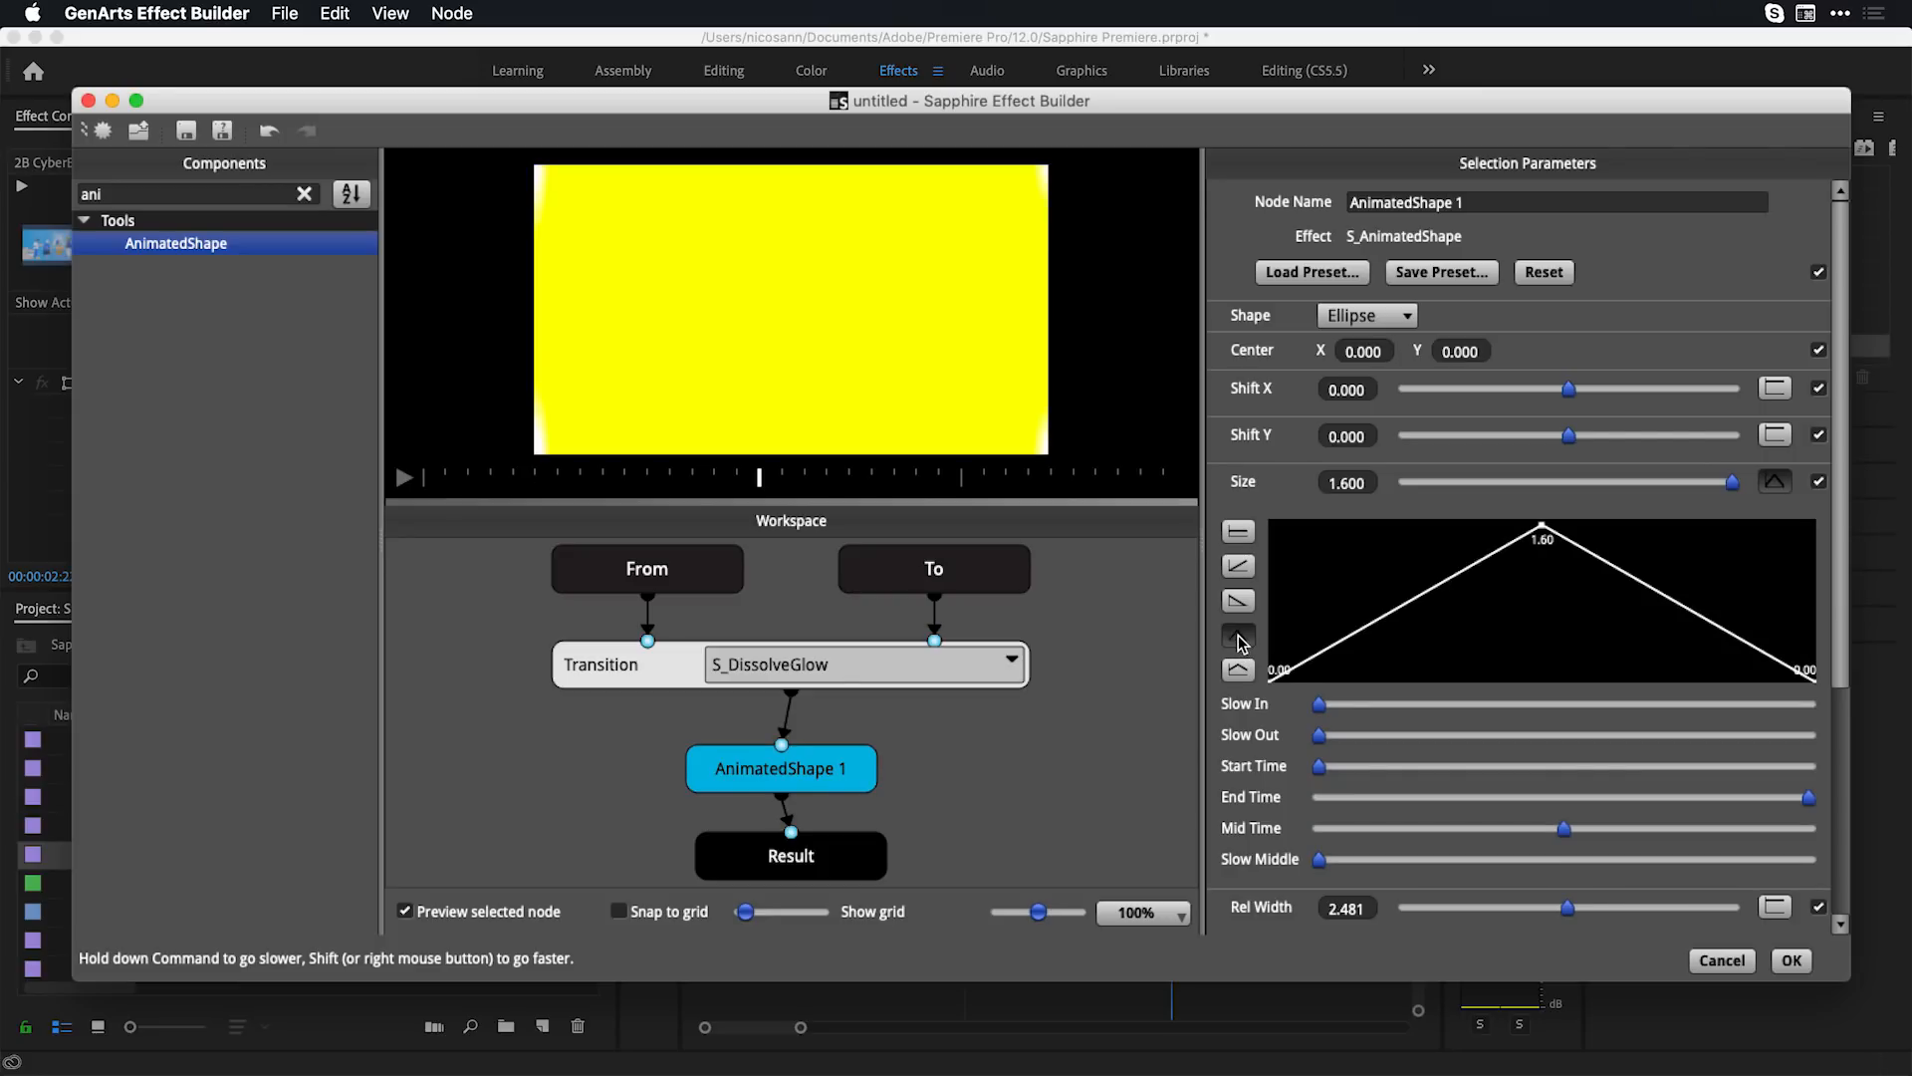
left_click(405, 479)
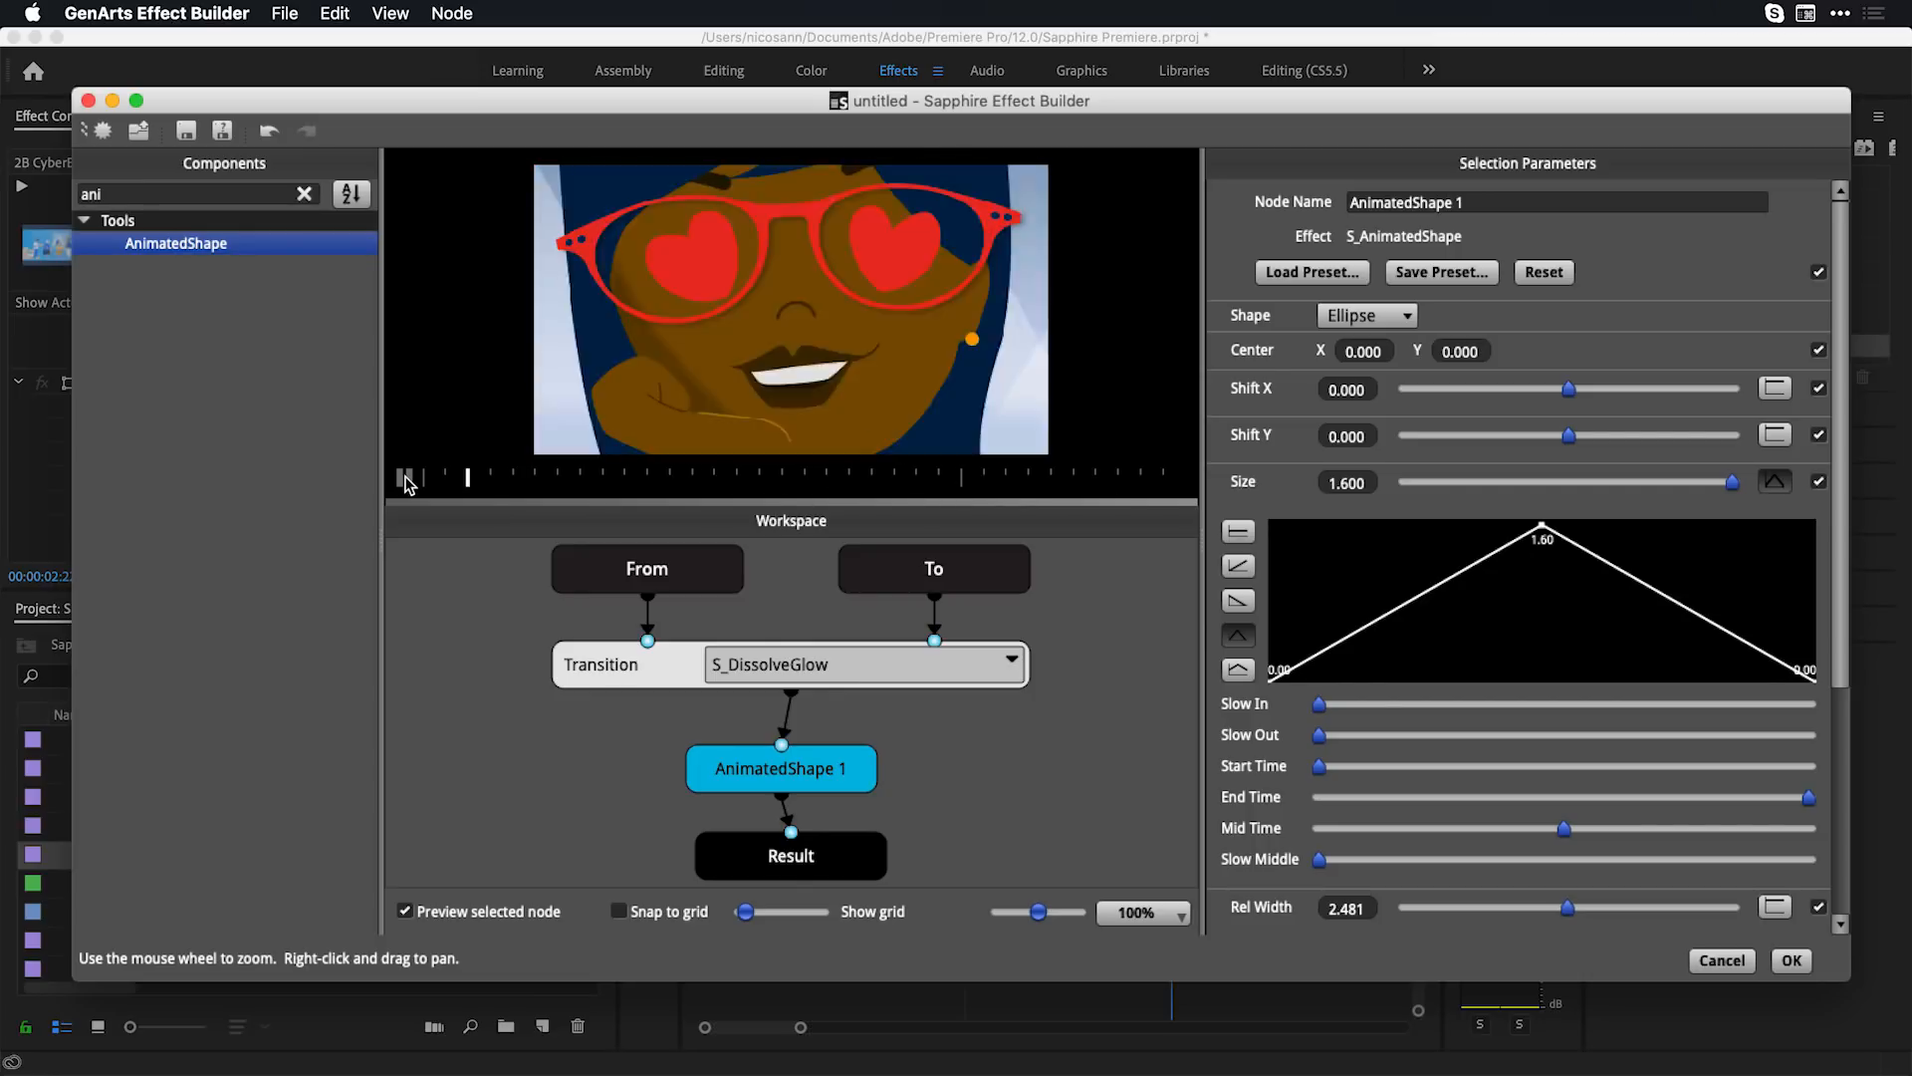
left_click(405, 479)
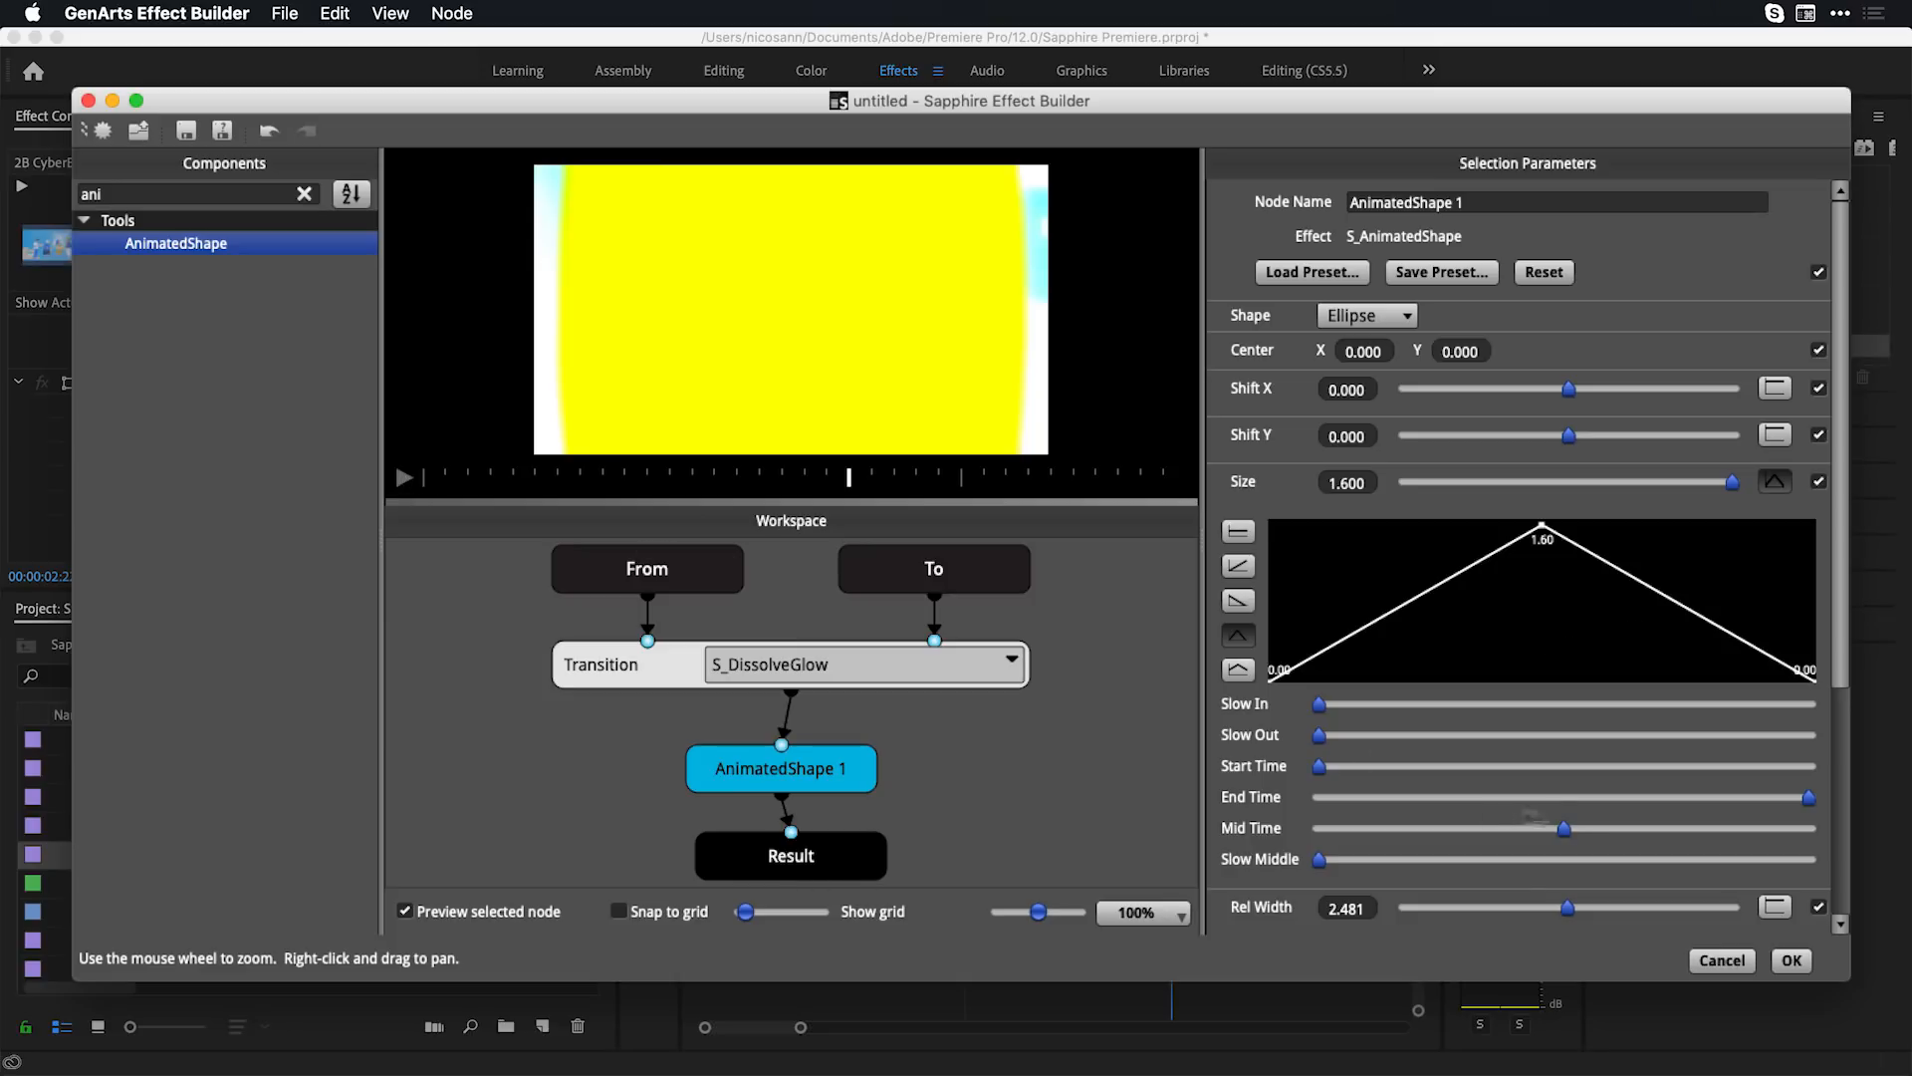
Move the Size curve's Mid Time earlier, to about a third of the transition, and play the preview
left_click_drag(1565, 830, 1471, 830)
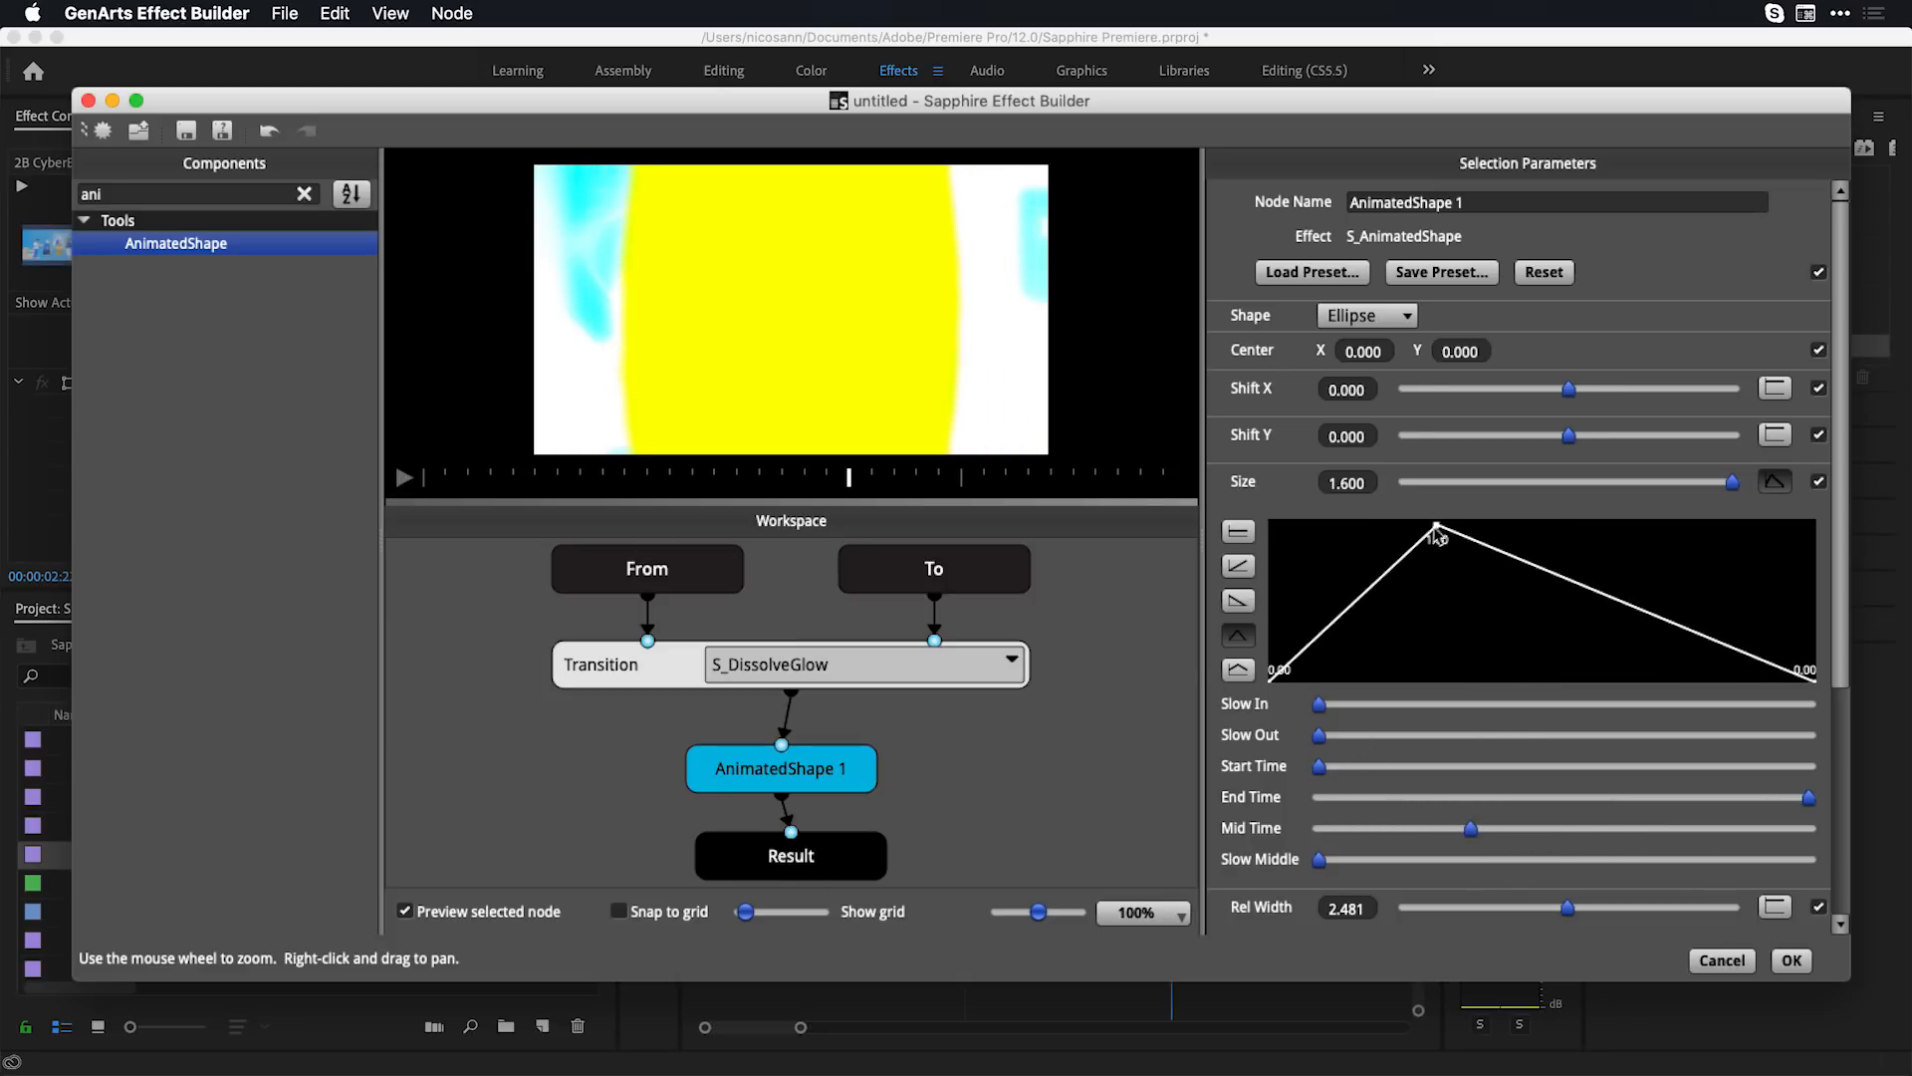
left_click(404, 478)
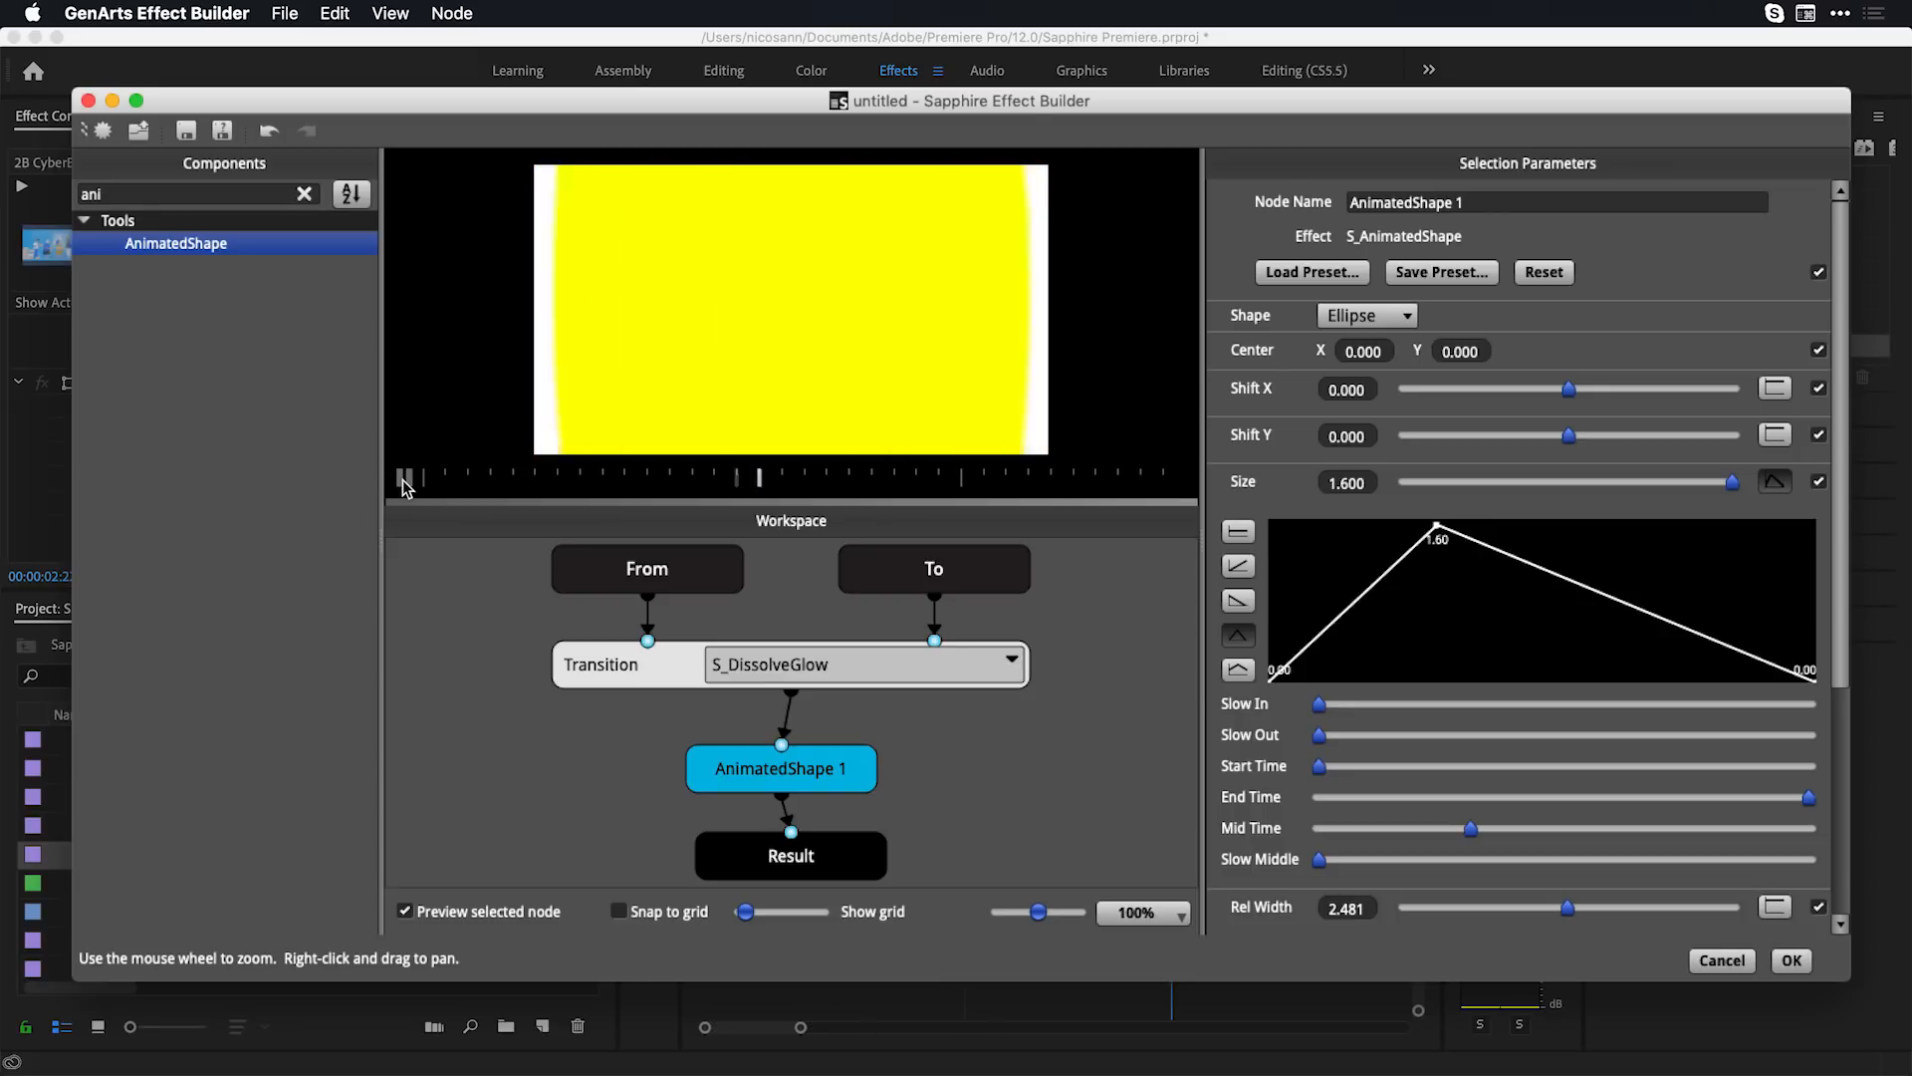
left_click(404, 478)
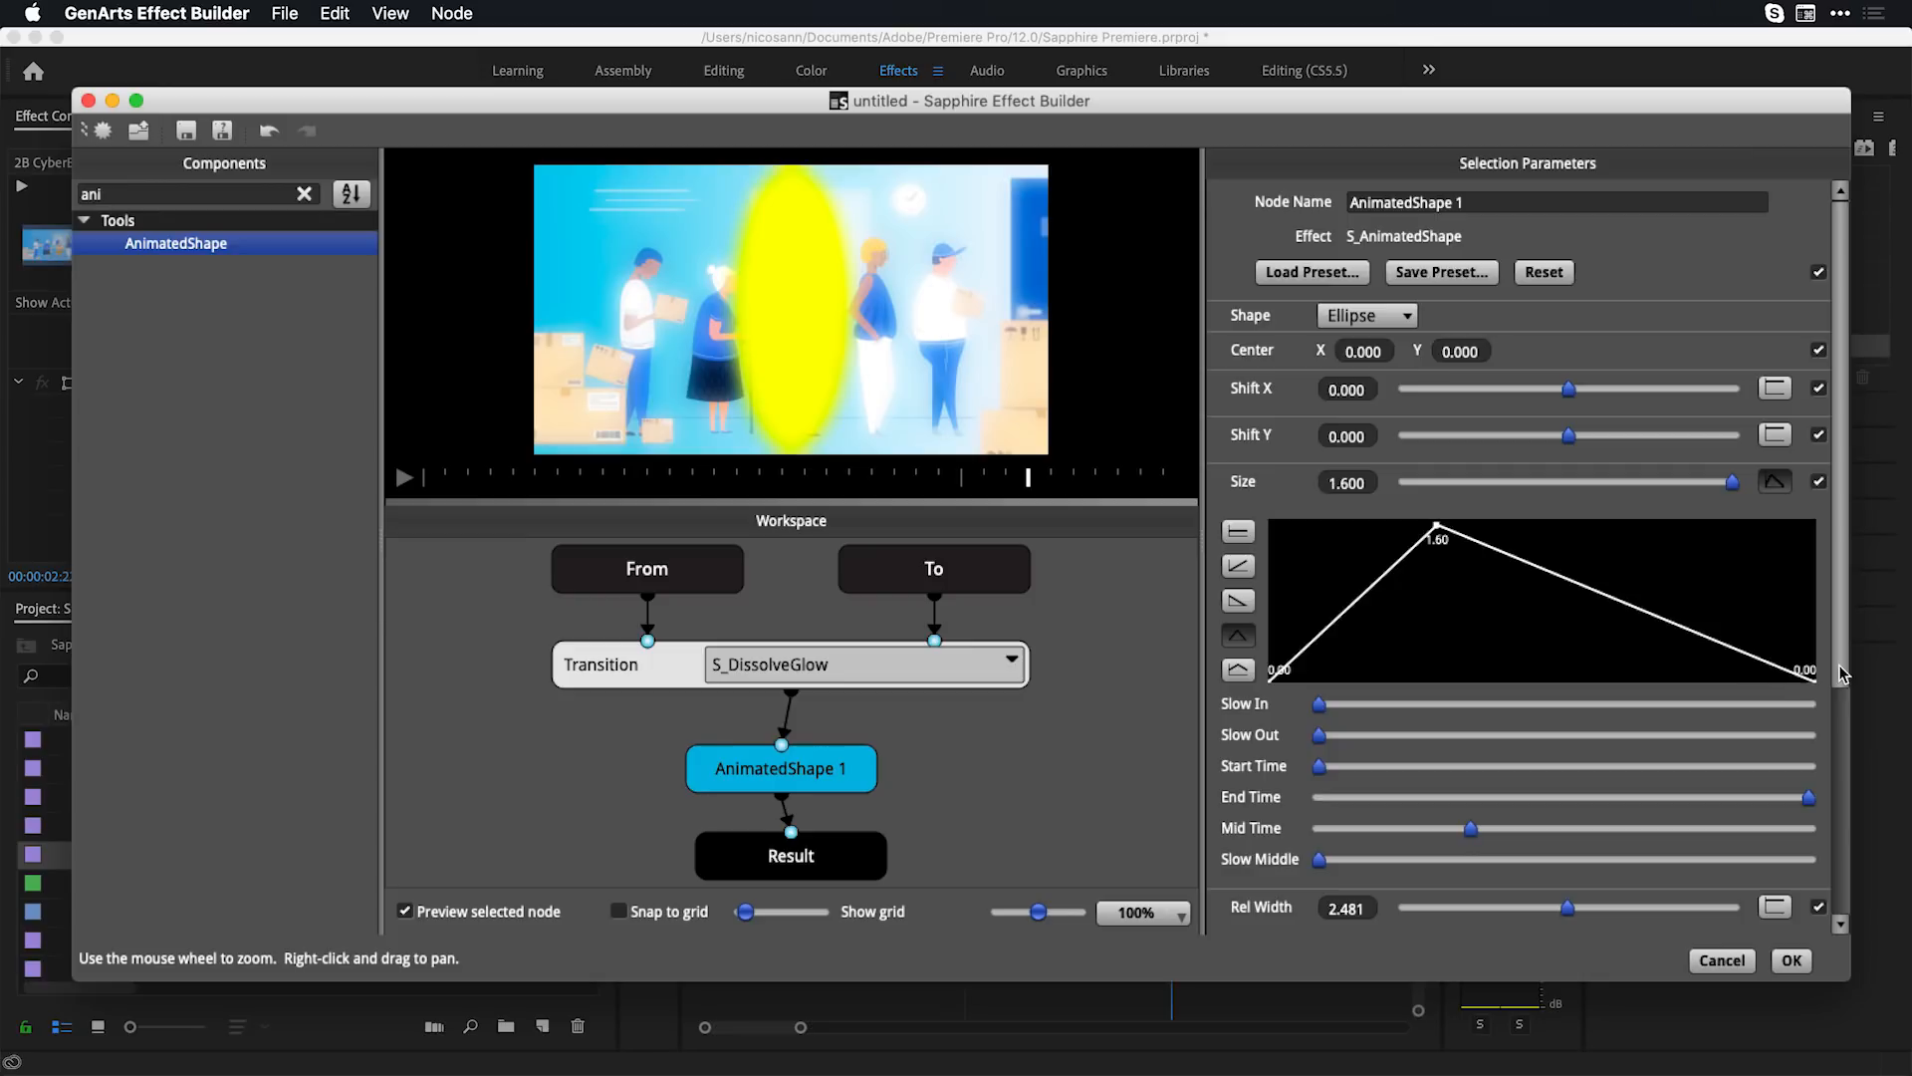
Animate Rotate with the triangular rise-and-fall curve, shift its Mid Time earlier to roughly match Size, and play the preview
scroll(1842, 673, "down", 5)
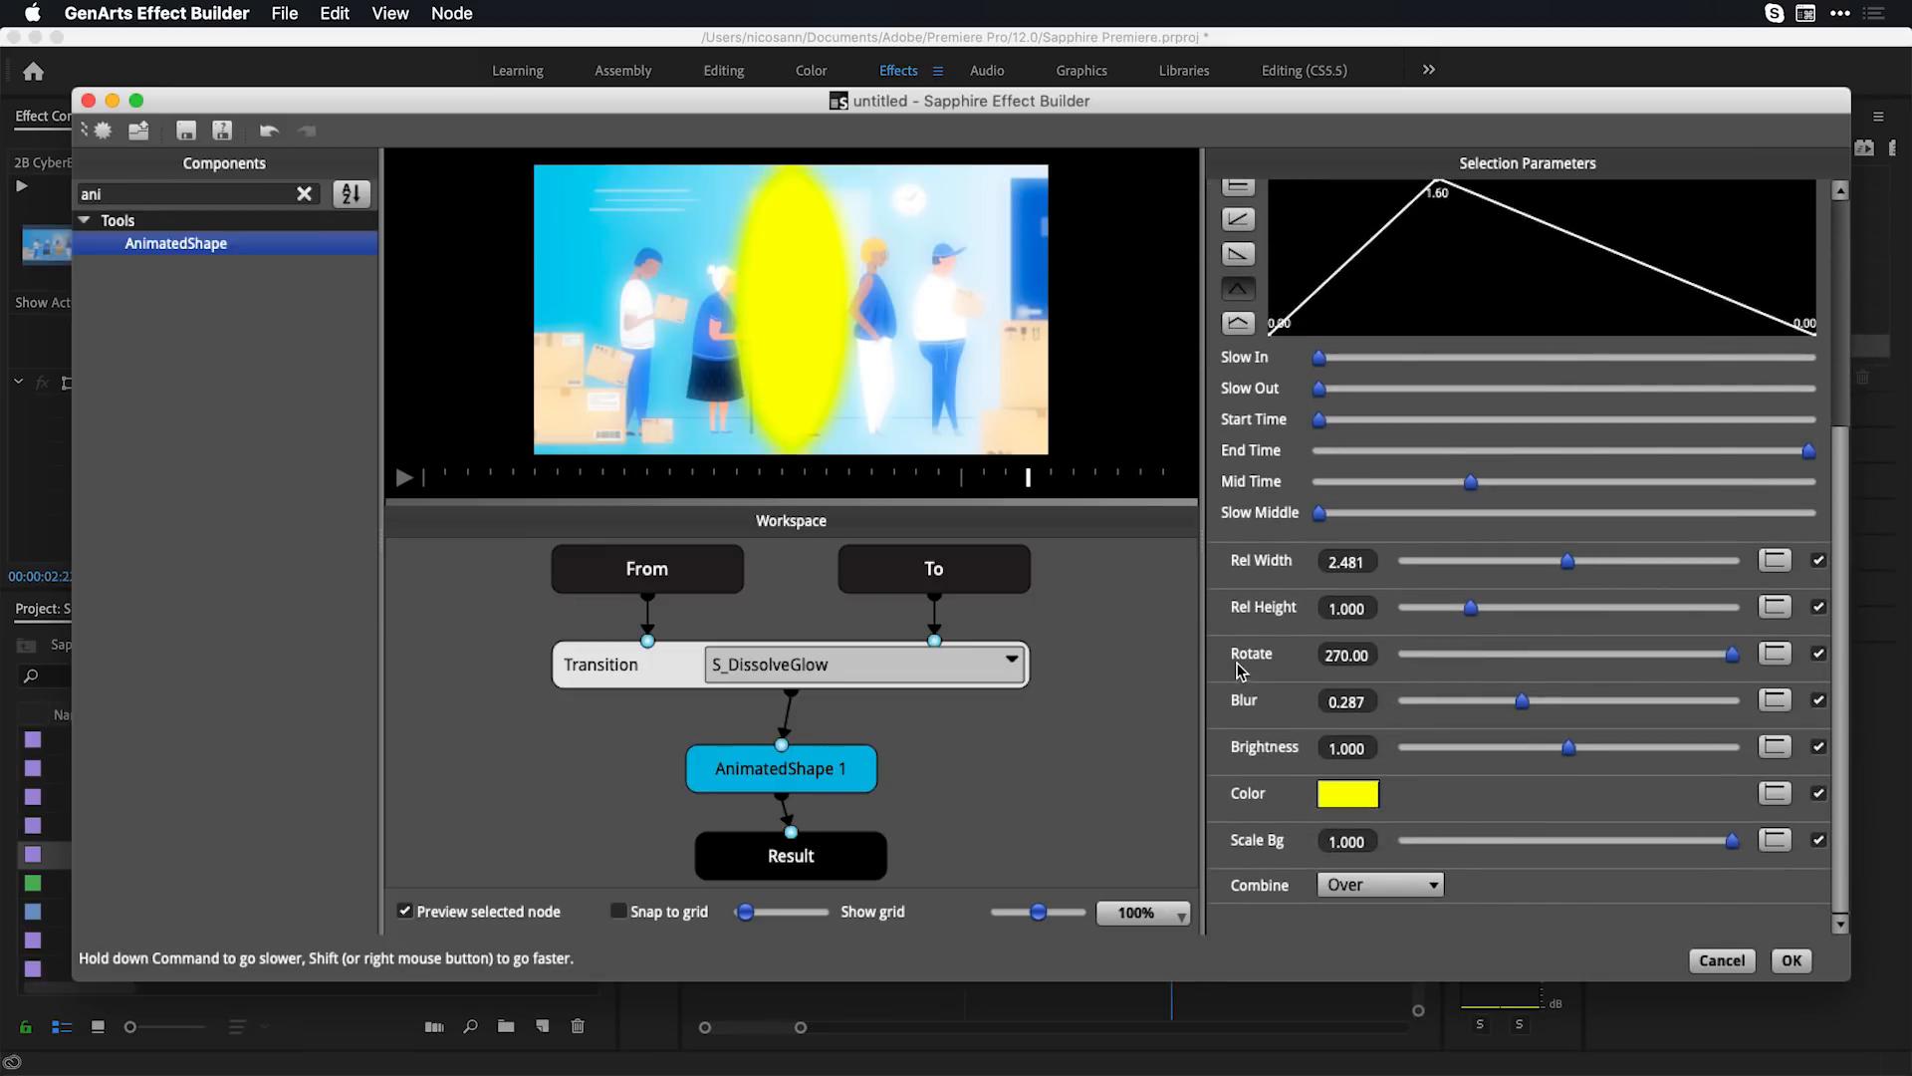
left_click(1774, 657)
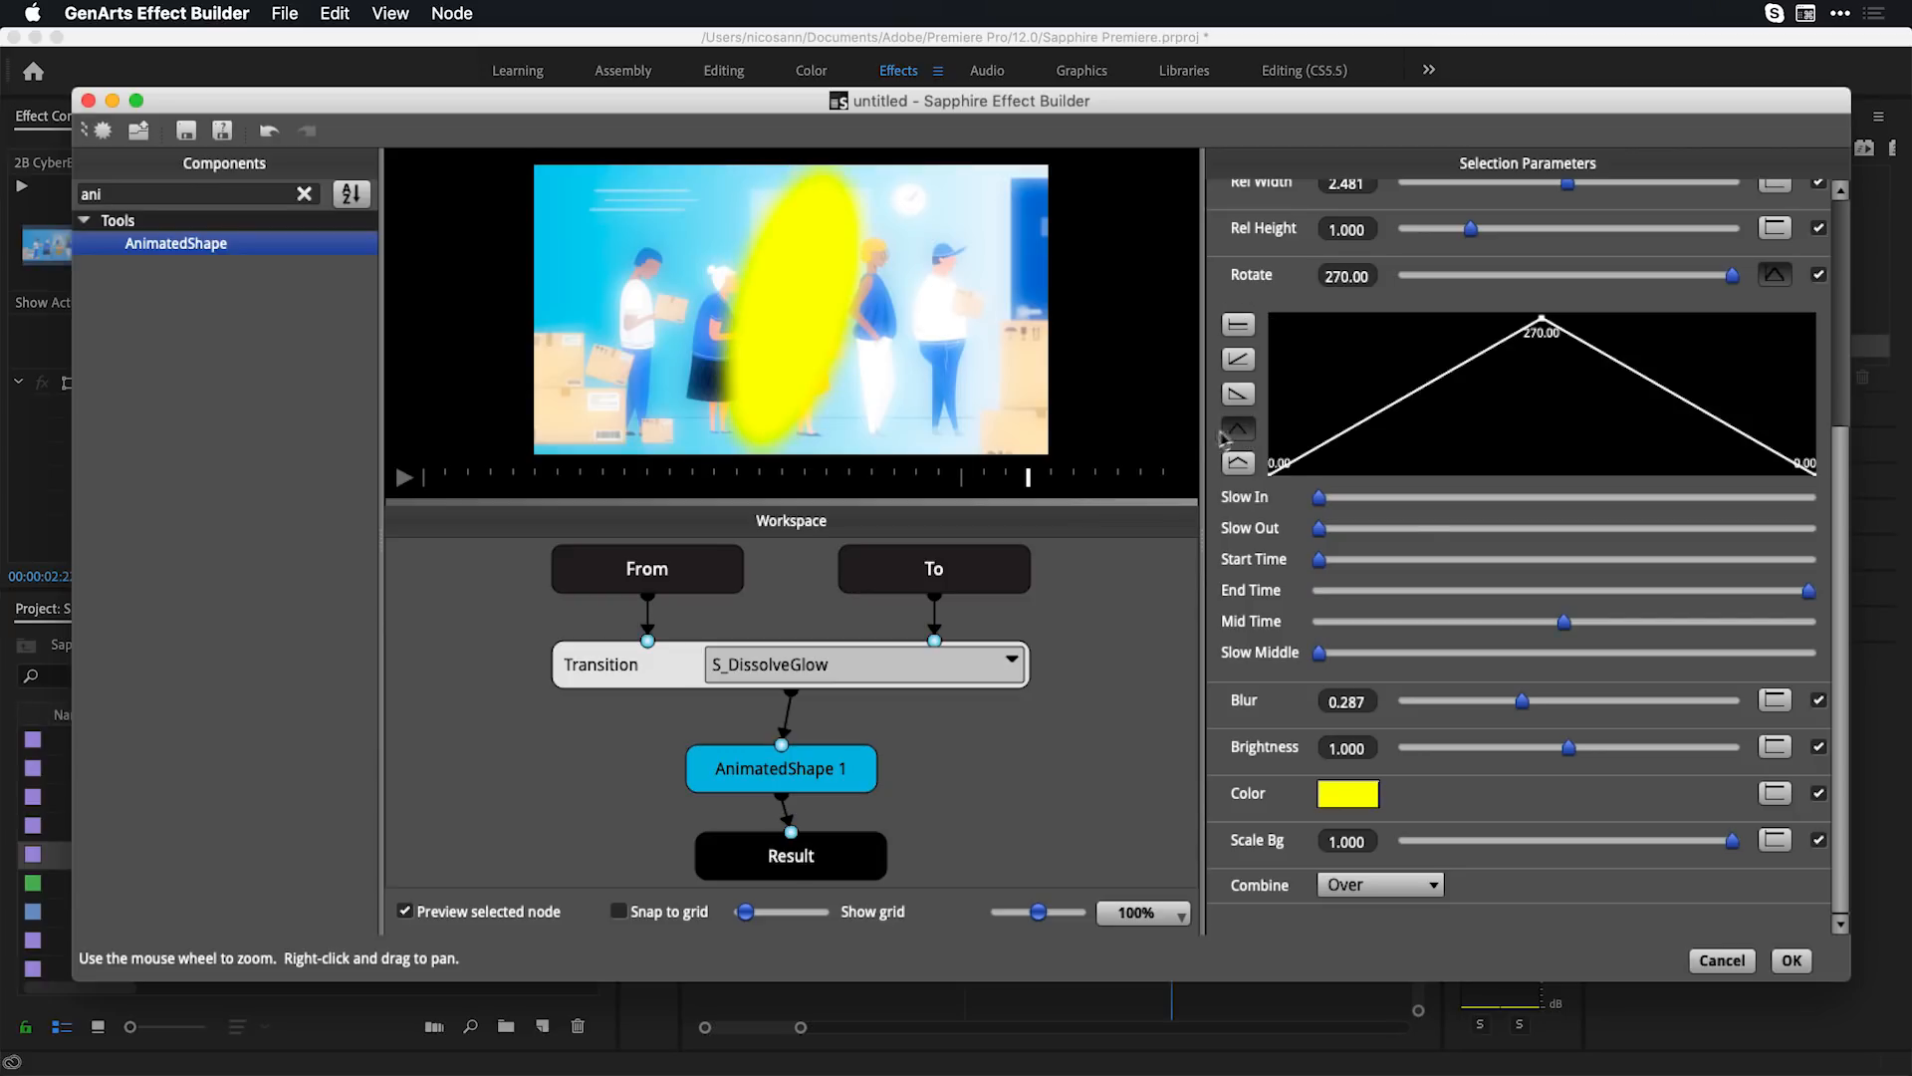
left_click_drag(1564, 621, 1462, 622)
left_click(403, 479)
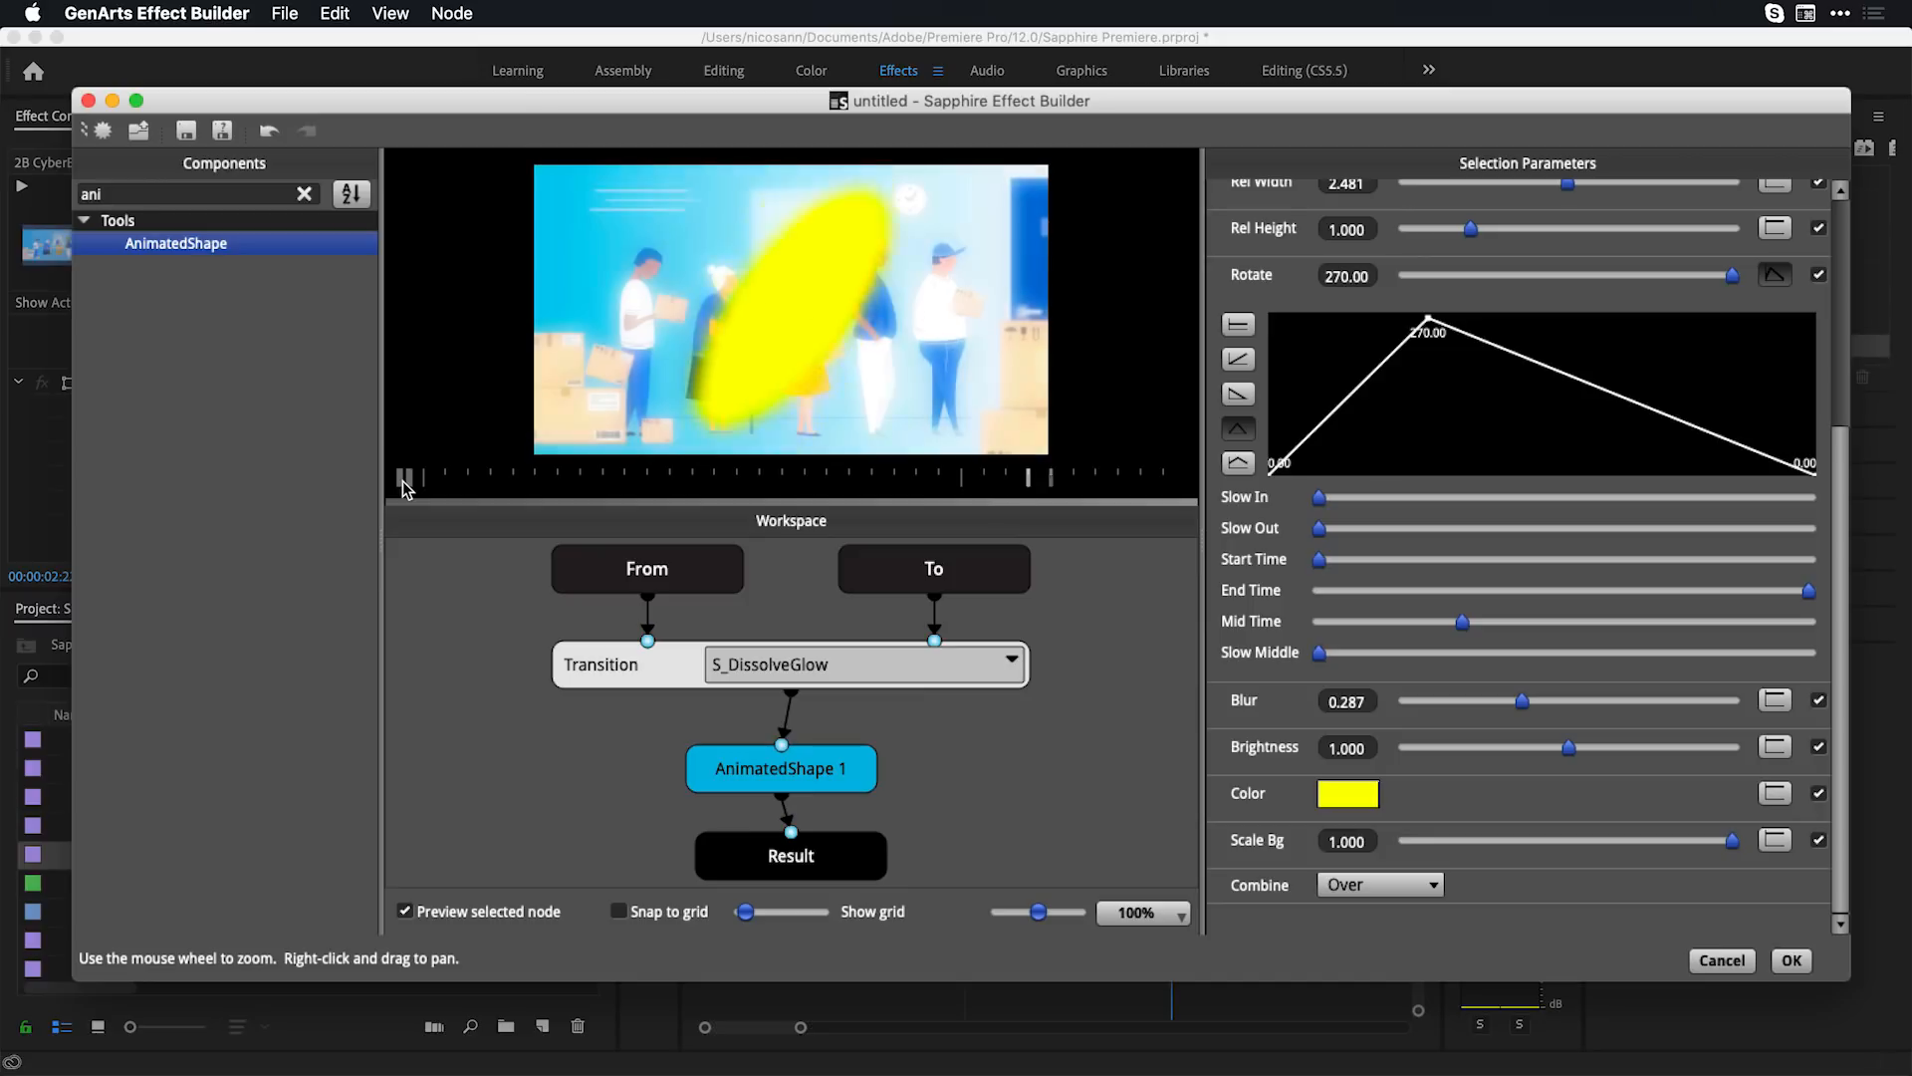
left_click(402, 481)
Clear the component search to browse the full list, then preview a mid-transition frame and accept the custom transition
left_click(308, 192)
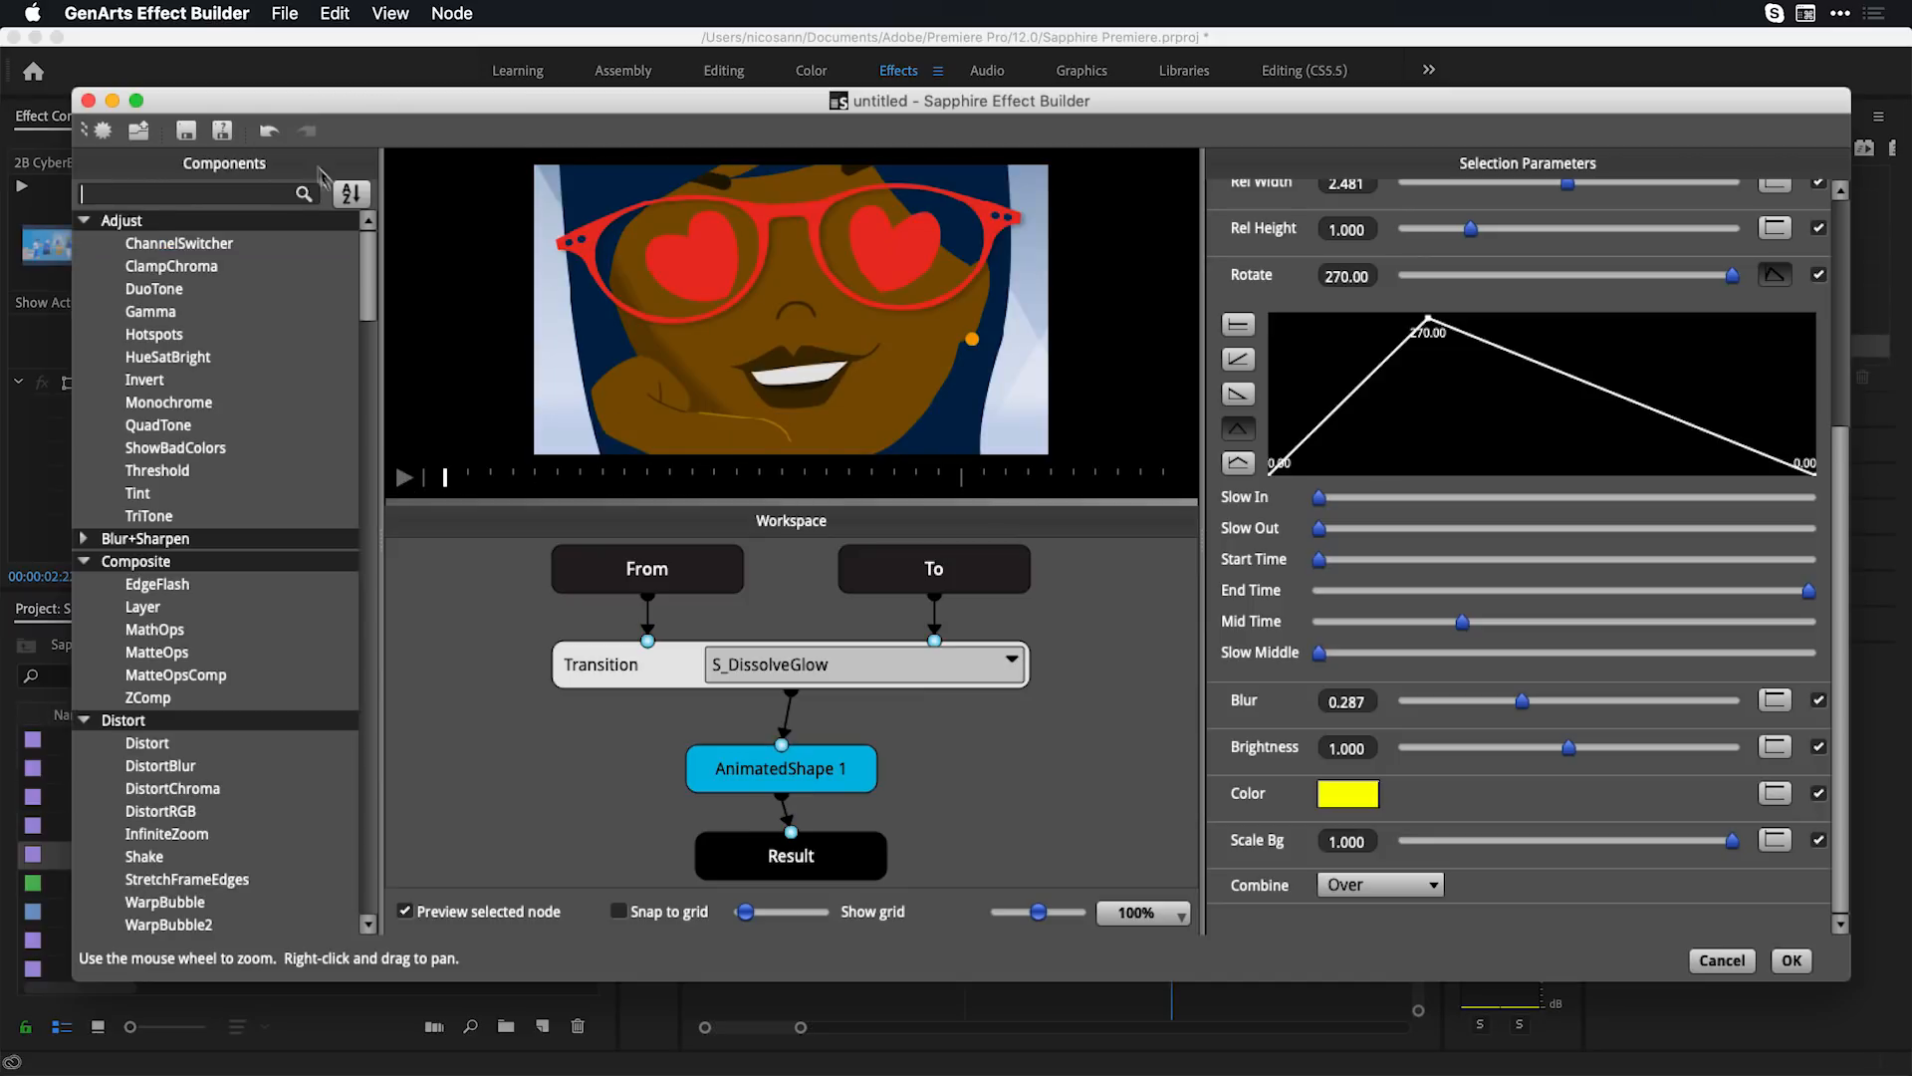
left_click_drag(368, 289, 372, 335)
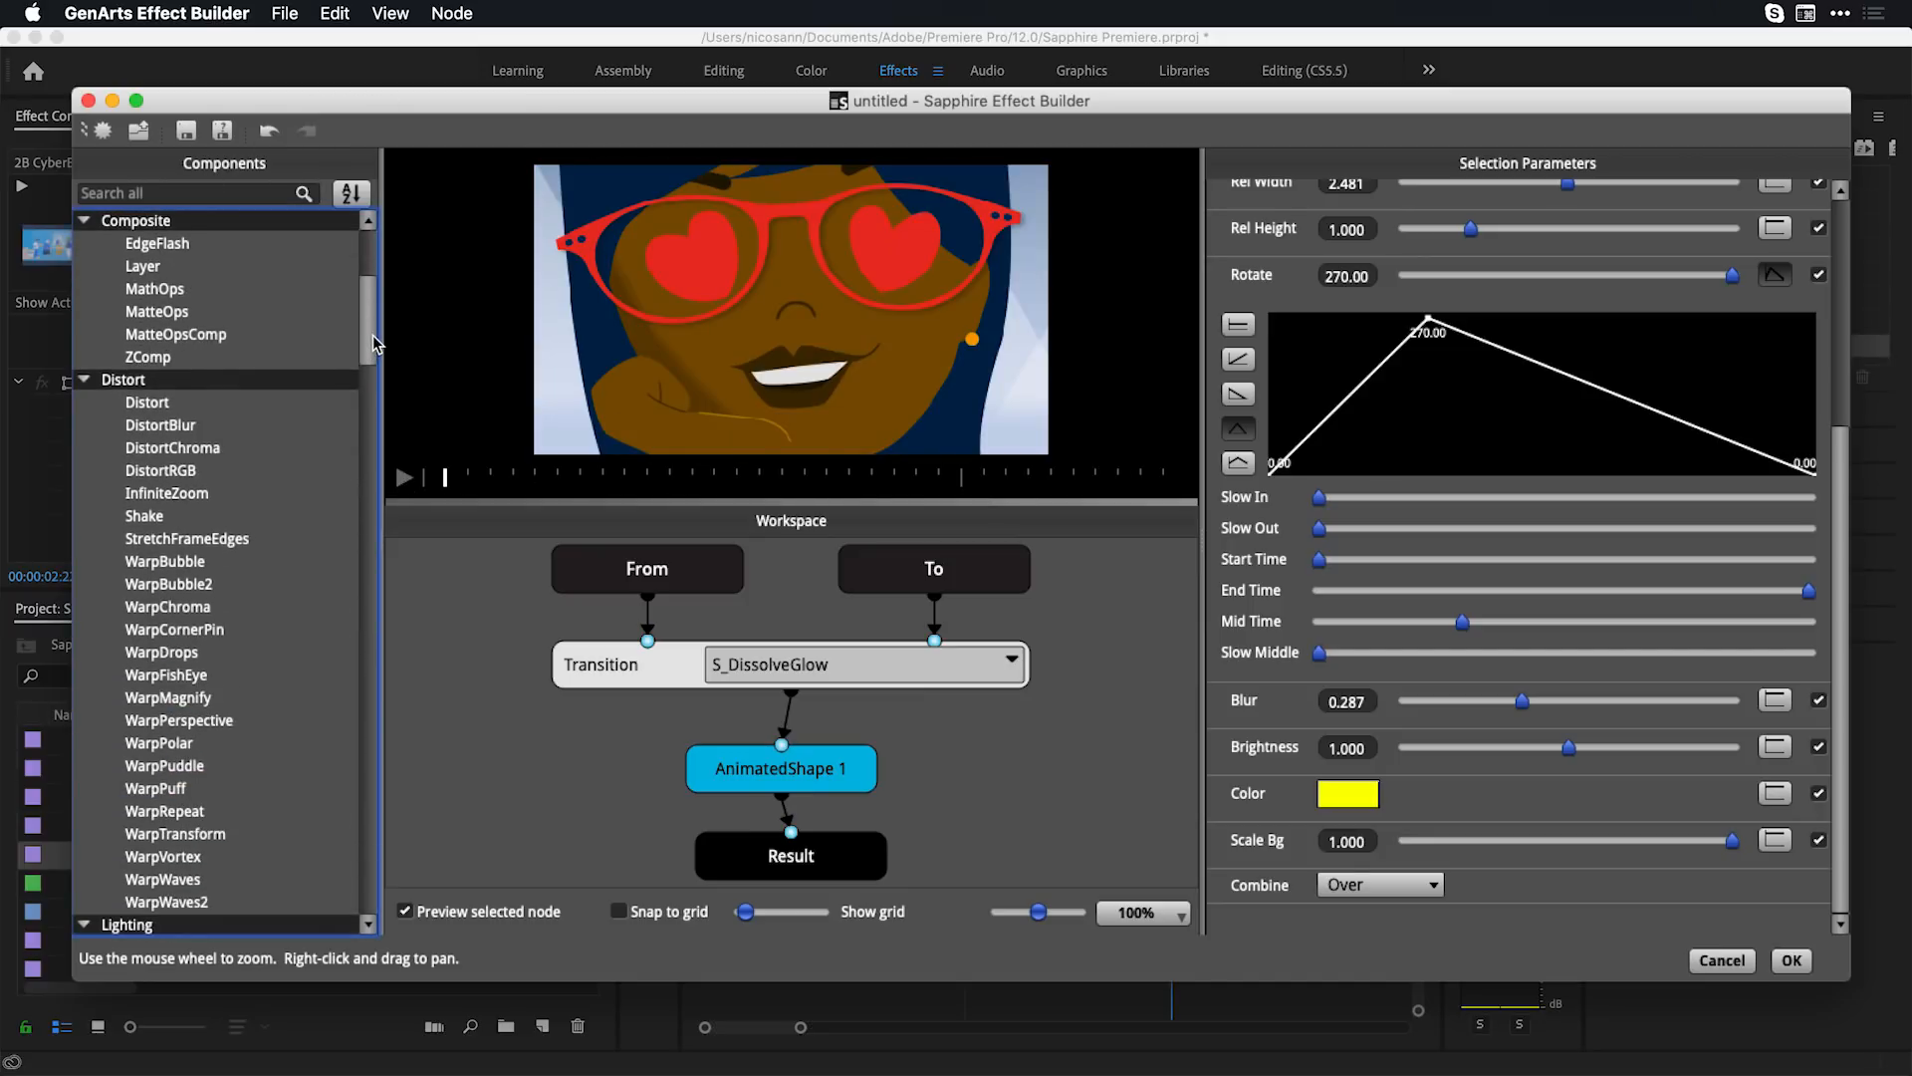
left_click_drag(445, 480, 738, 479)
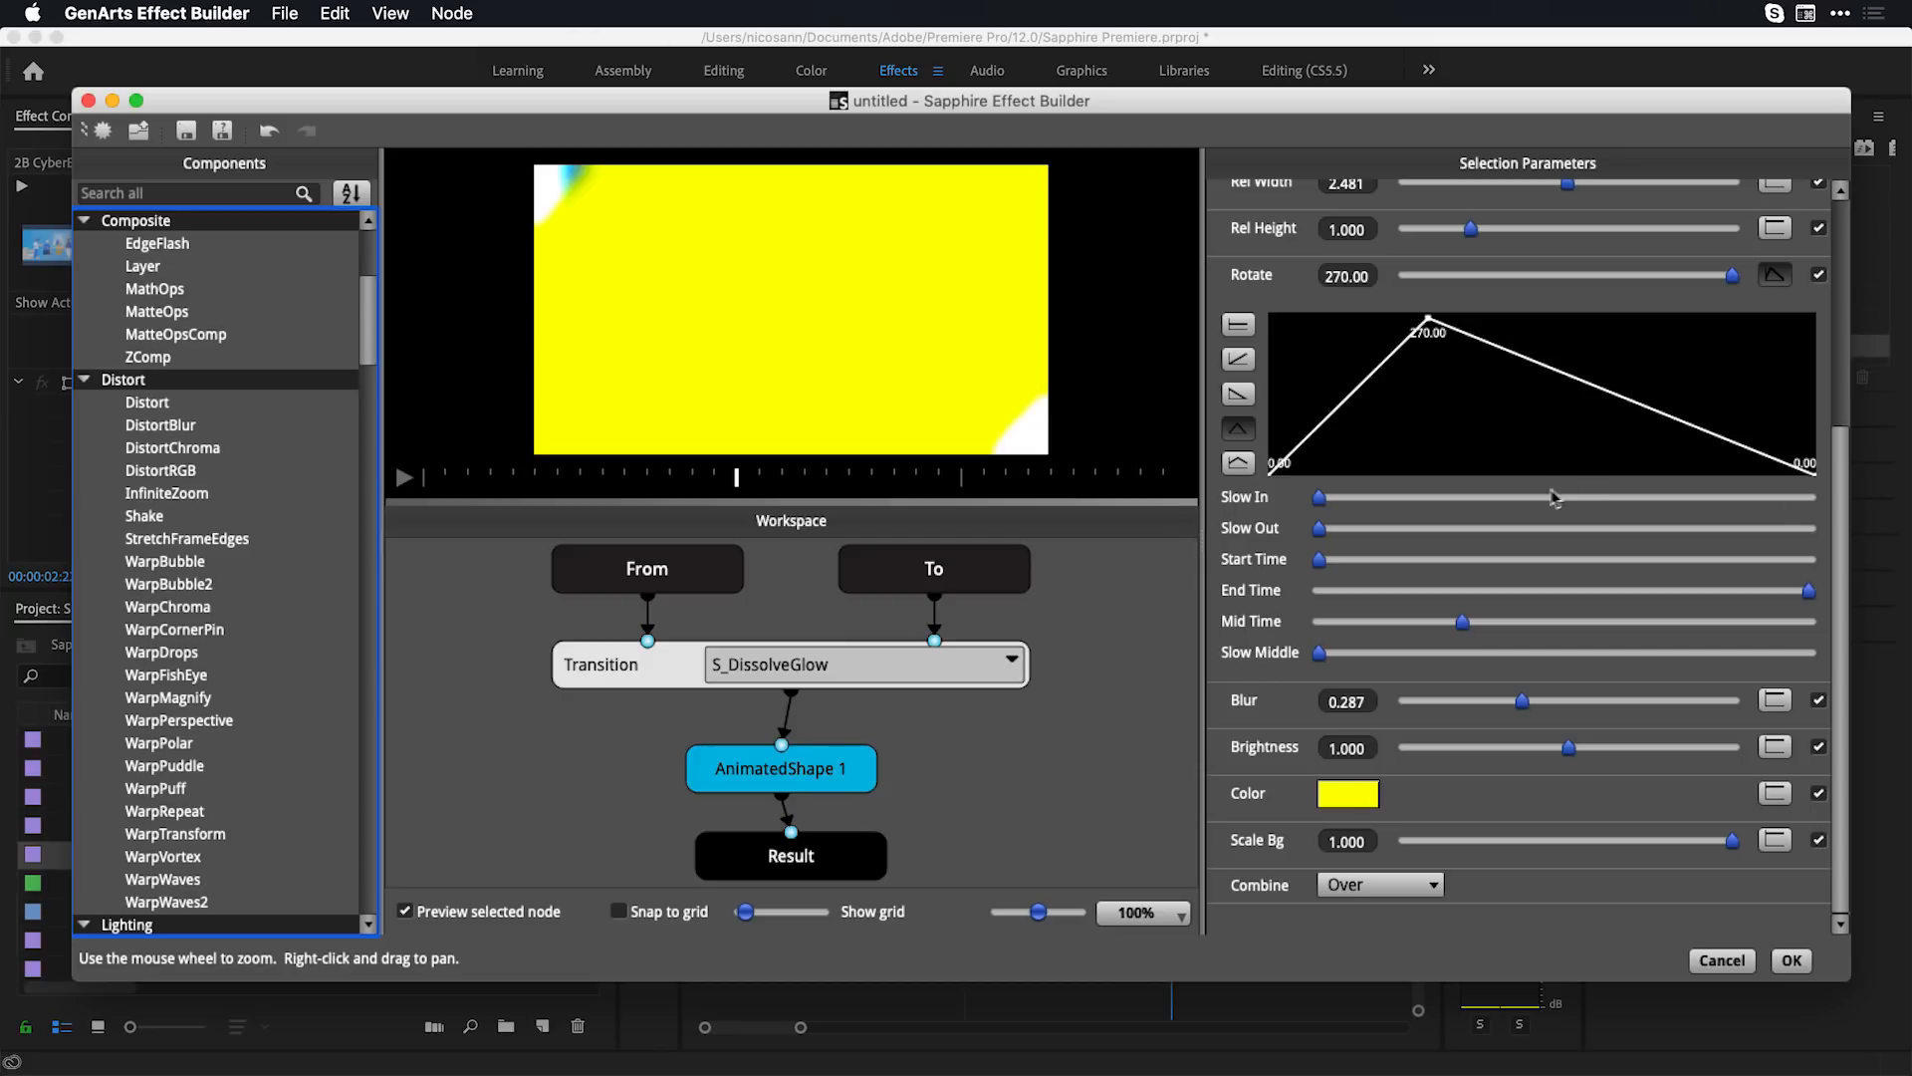
left_click(1793, 961)
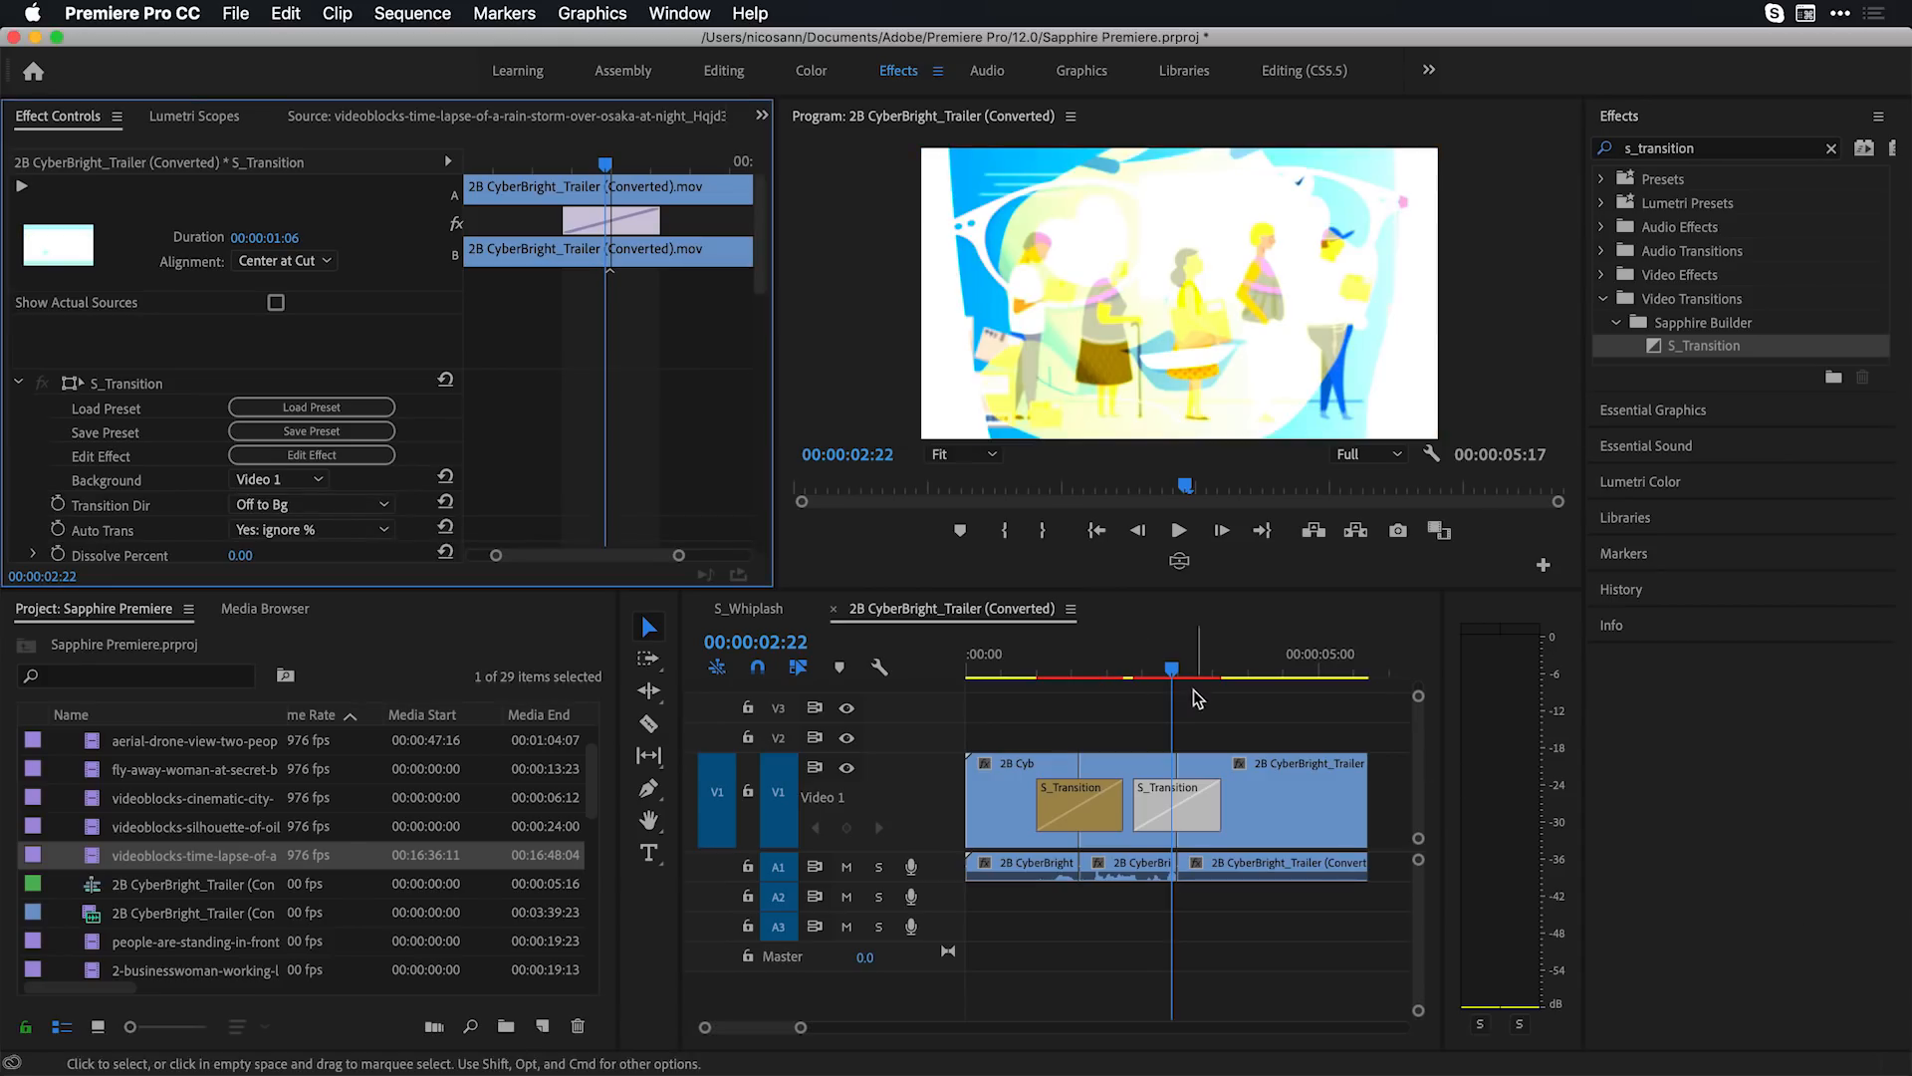